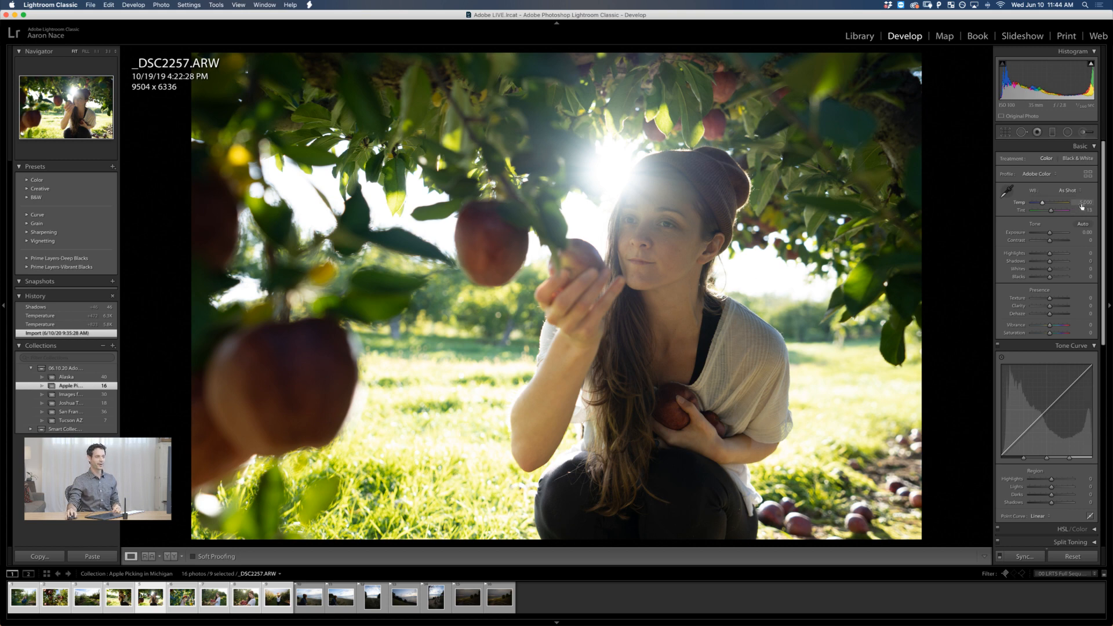
Warm the orchard portrait's white balance temperature to 6,447 and raise Shadows to +39
left_click_drag(1083, 205, 1095, 200)
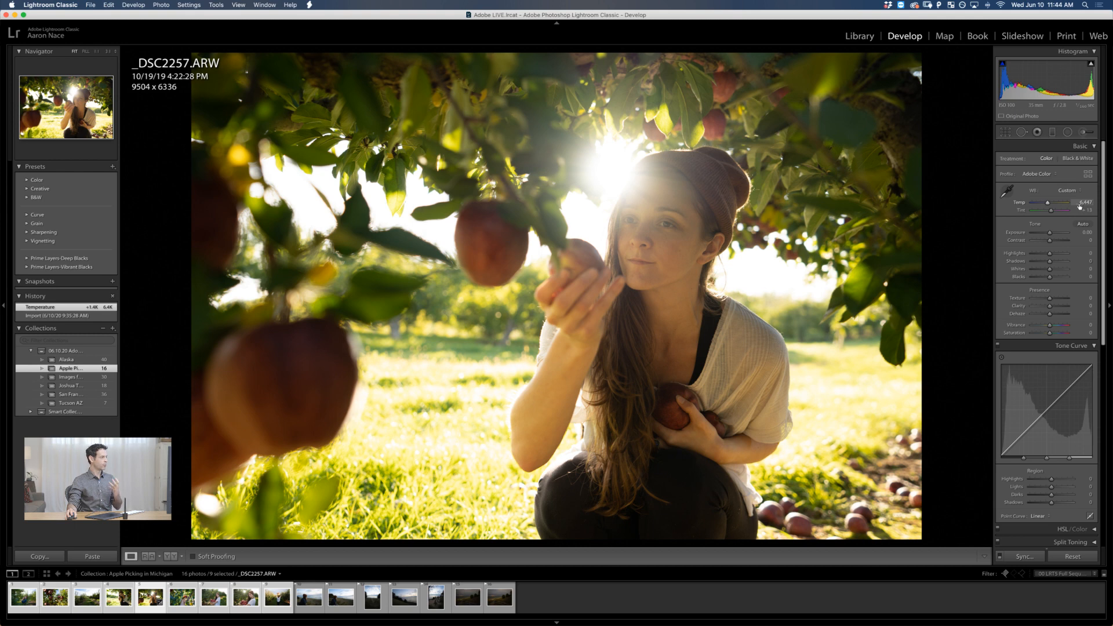
left_click(1056, 262)
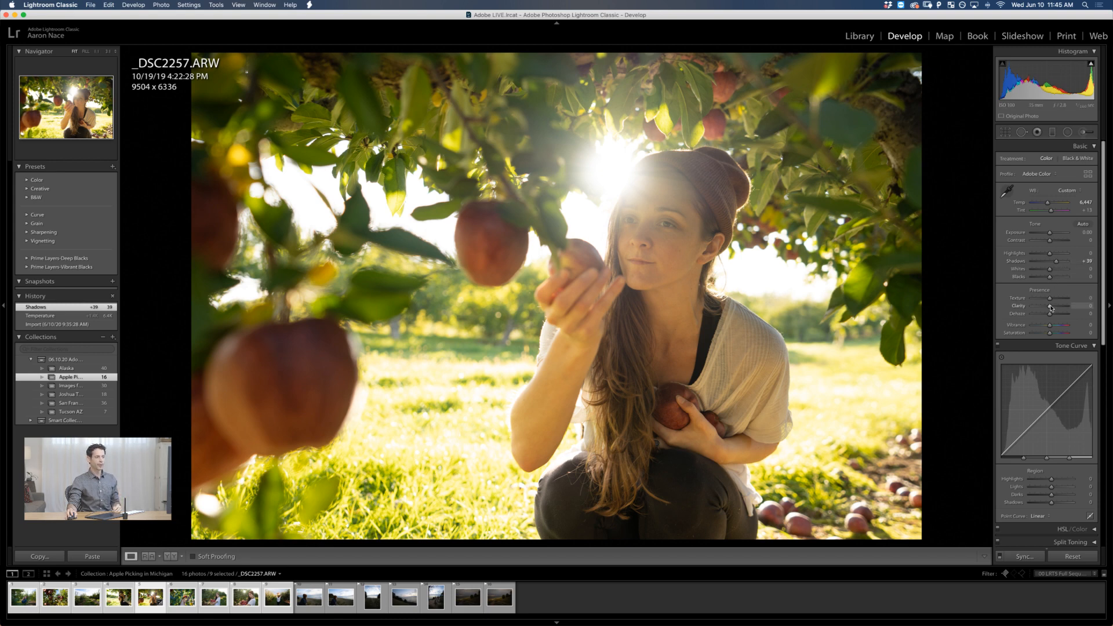
Raise the photo's Clarity to +18 and its Vibrance to +36
left_click_drag(1053, 308, 1054, 308)
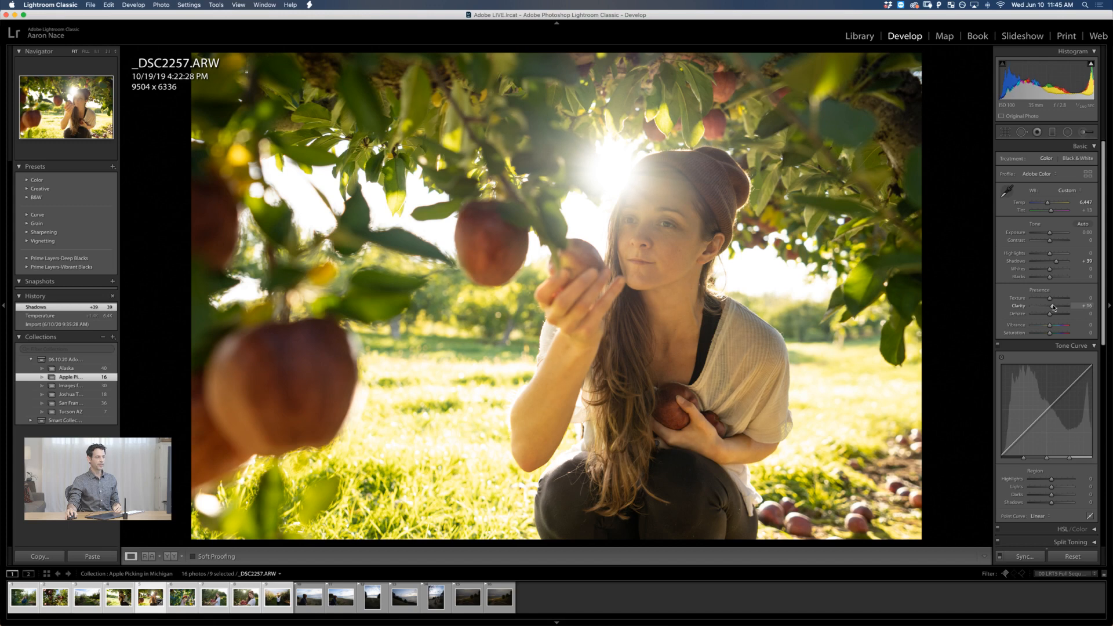
left_click_drag(1054, 308, 1053, 308)
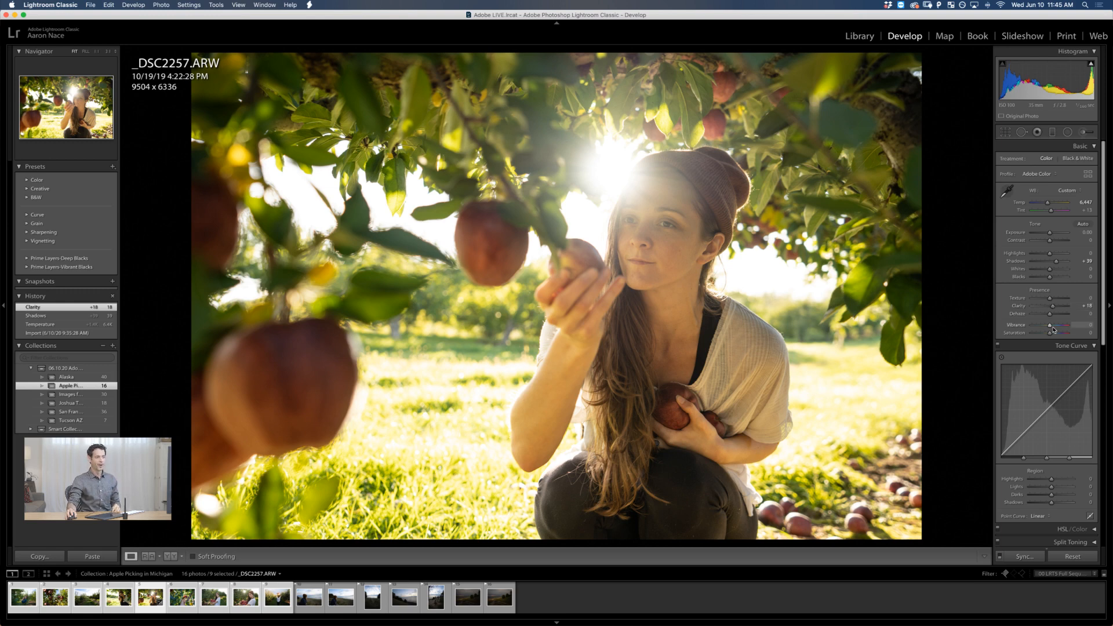
left_click(1057, 325)
left_click_drag(1057, 326, 1055, 327)
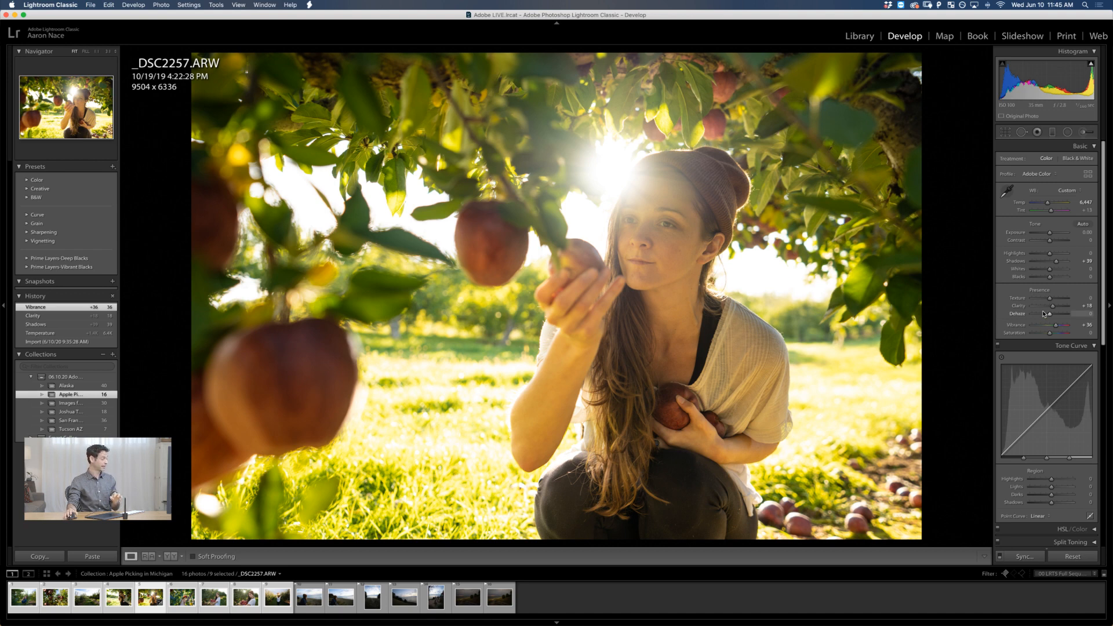
Use the HSL targeted adjustment on the green leaves to raise Yellow saturation to +30 and Green saturation to +24
scroll(1031, 329, "down", 1)
scroll(1032, 329, "down", 5)
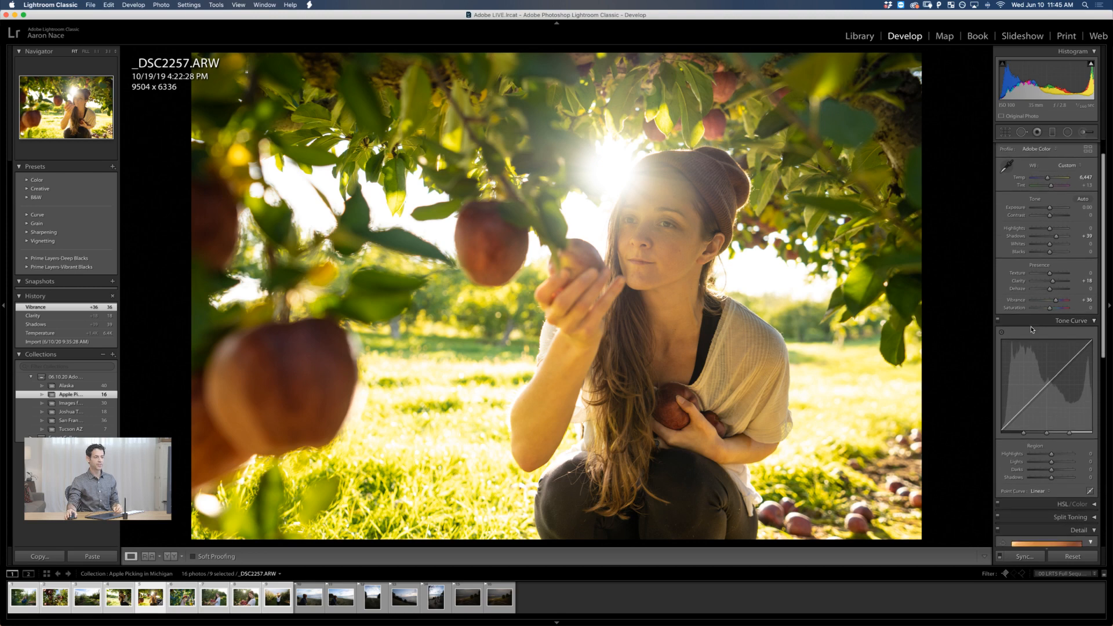
left_click(1087, 497)
scroll(1064, 471, "down", 5)
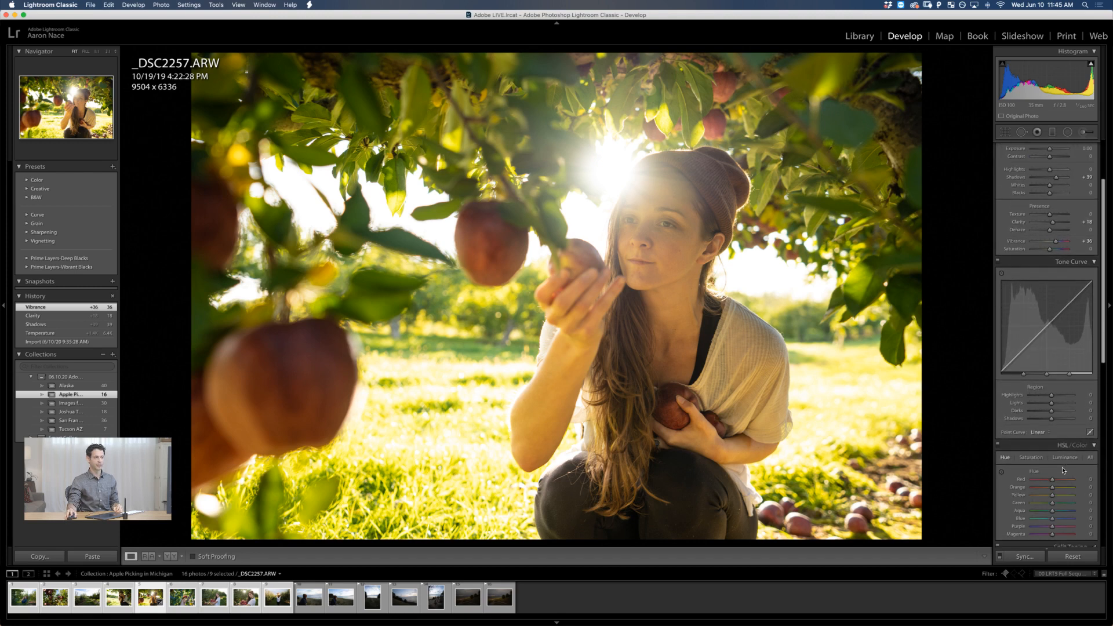
scroll(1063, 471, "down", 2)
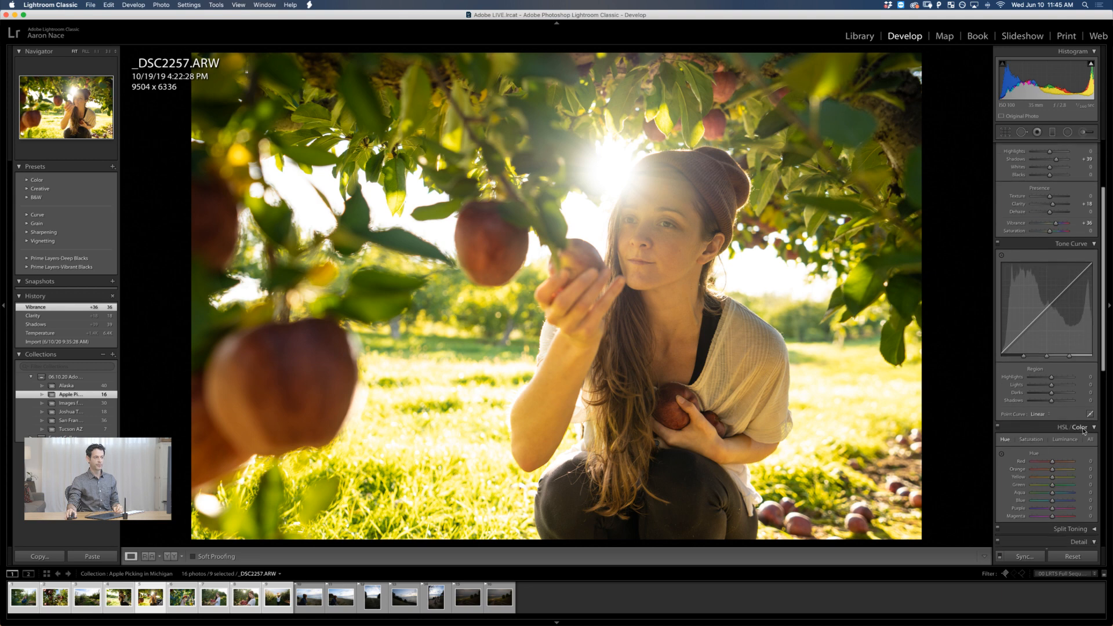
left_click(1036, 439)
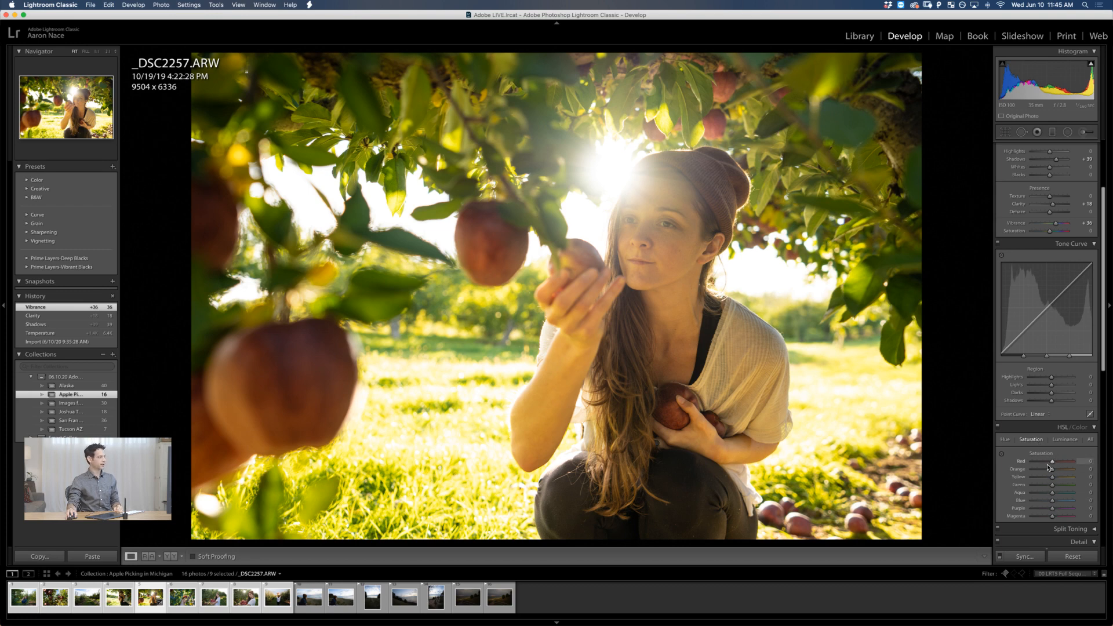
left_click(1002, 455)
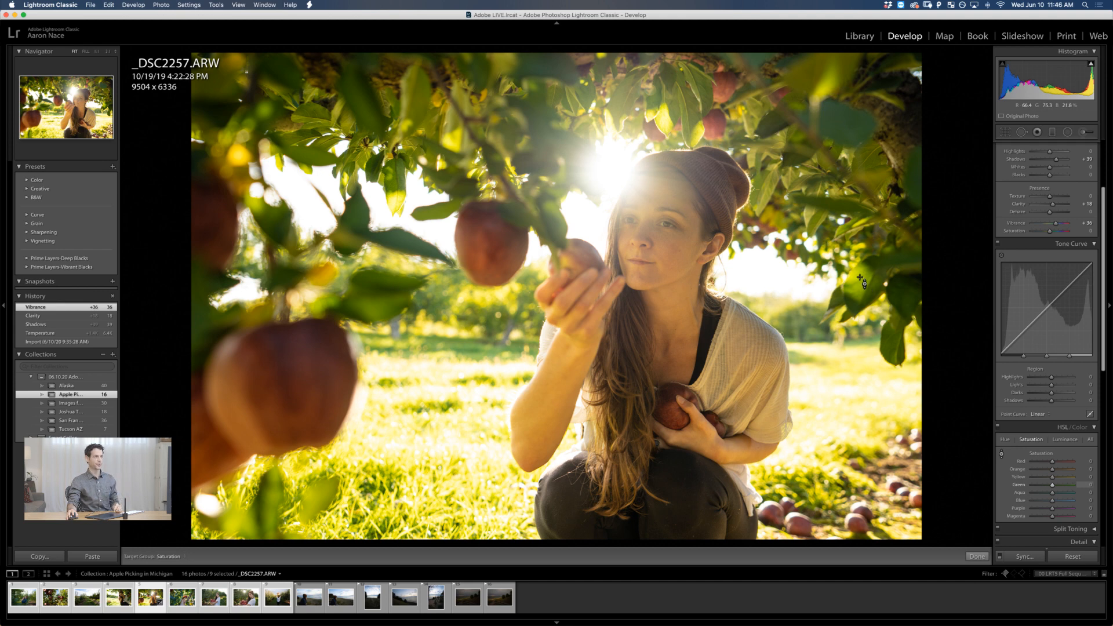
left_click_drag(860, 266, 857, 241)
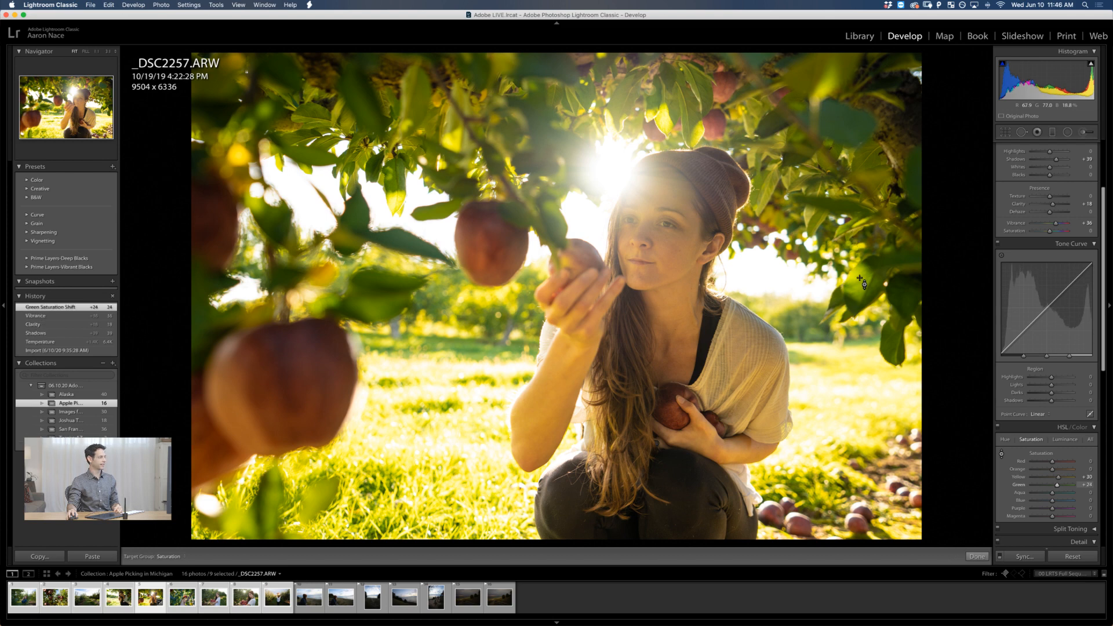
Use targeted saturation on the large foreground apple to set Red to +13 and Orange to +23, and leave the tool
left_click_drag(308, 380, 309, 373)
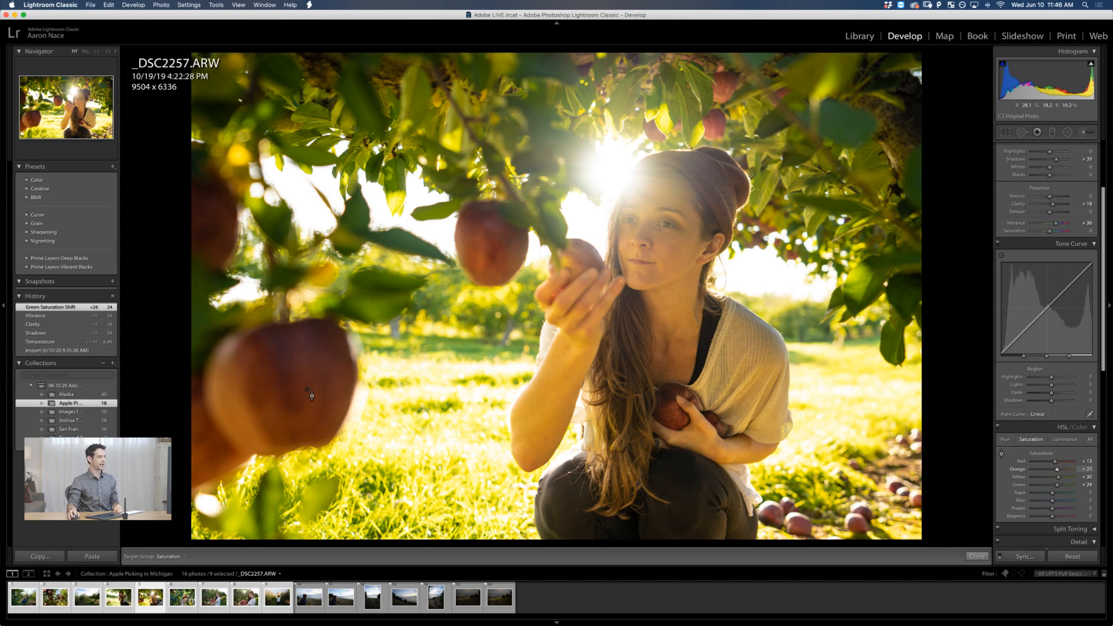
scroll(1067, 250, "up", 5)
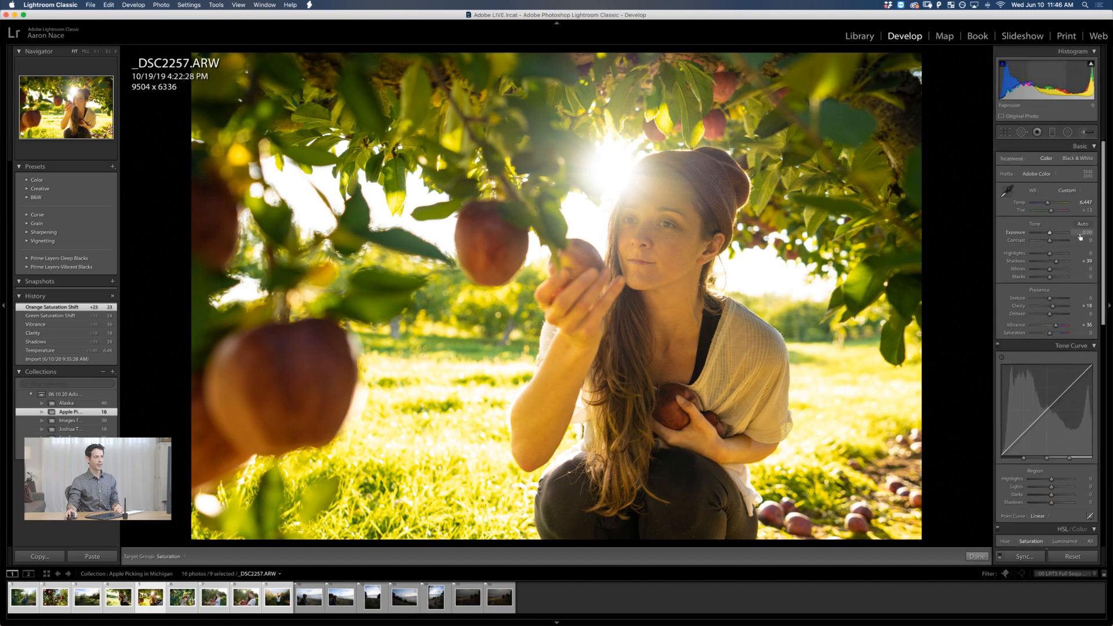
key("Escape")
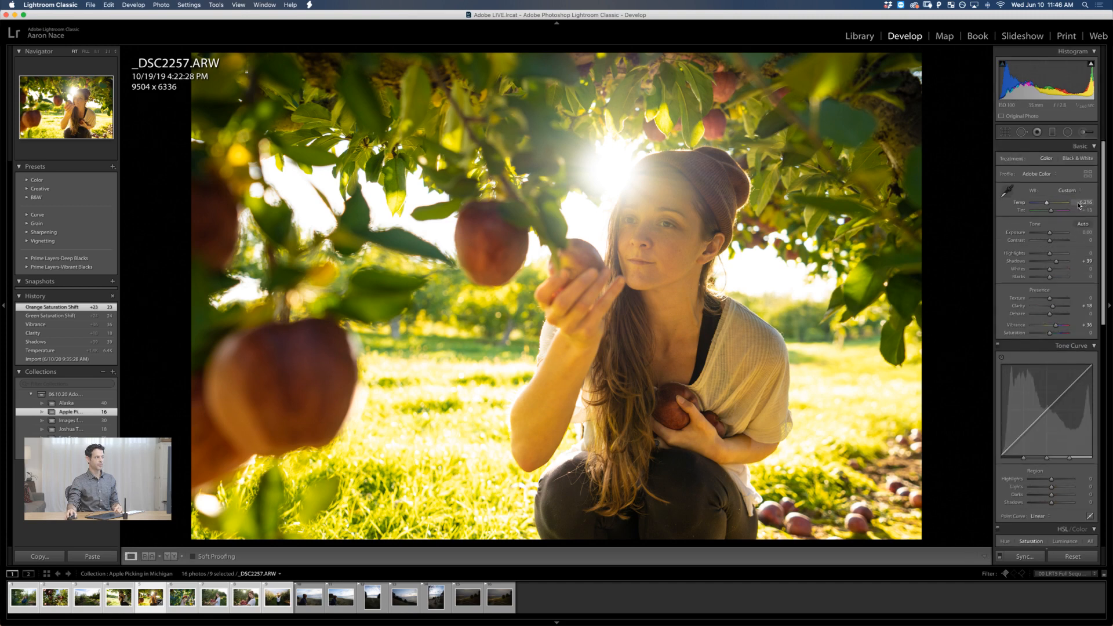
Cool the white balance temperature to 5,953 and lower Highlights to -23
left_click_drag(1080, 205, 1078, 205)
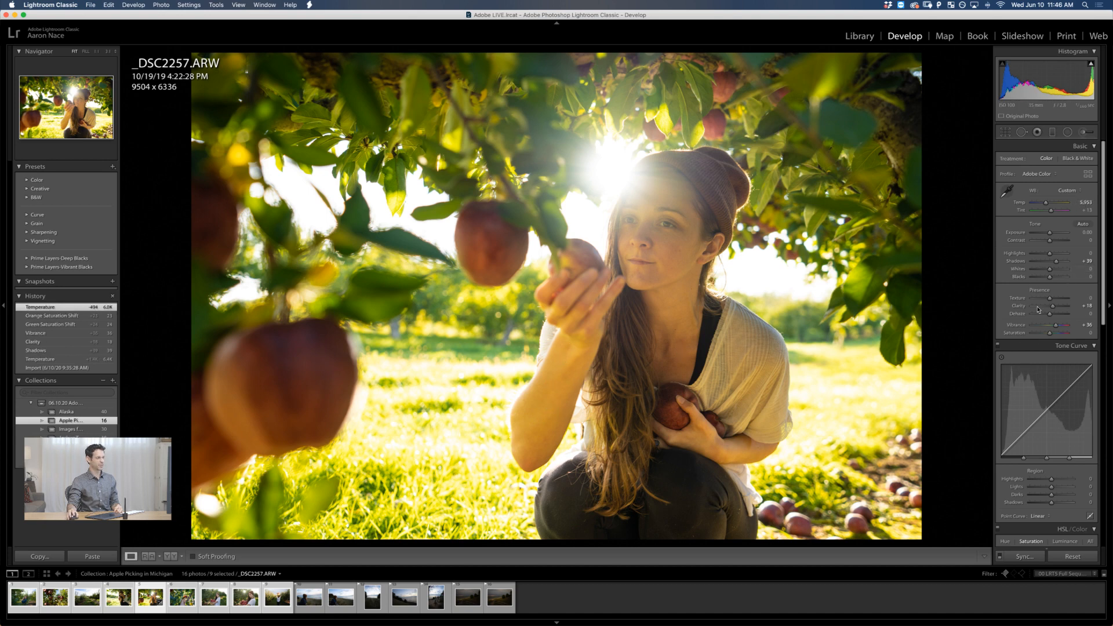
left_click_drag(1049, 254, 1047, 256)
Expand the Split Toning settings to view the highlight and shadow color controls
scroll(1029, 290, "down", 5)
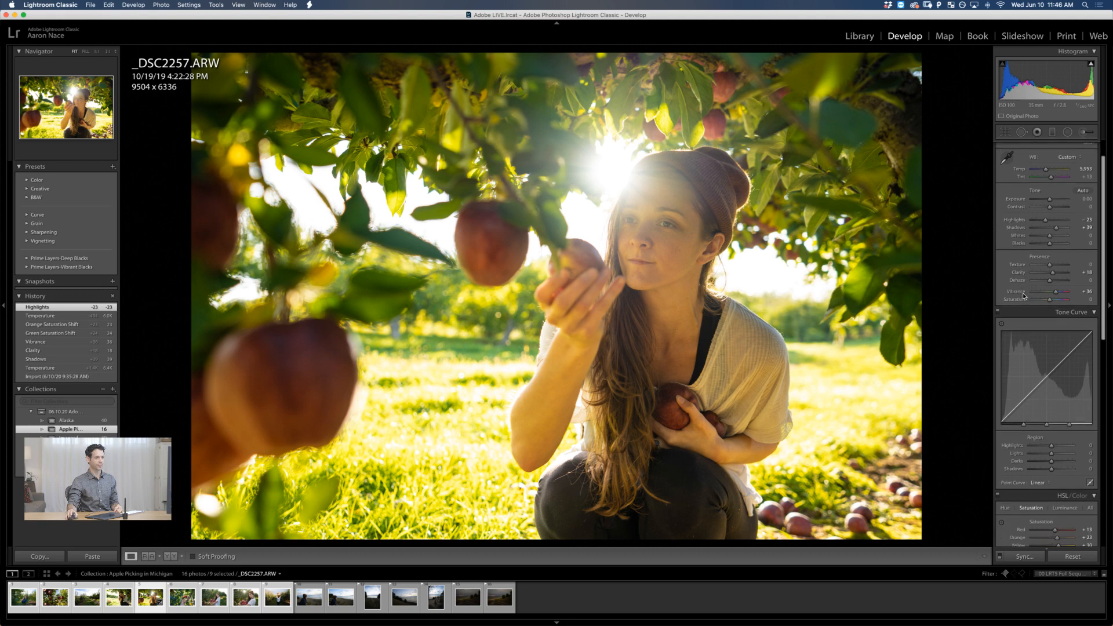
scroll(1023, 298, "down", 7)
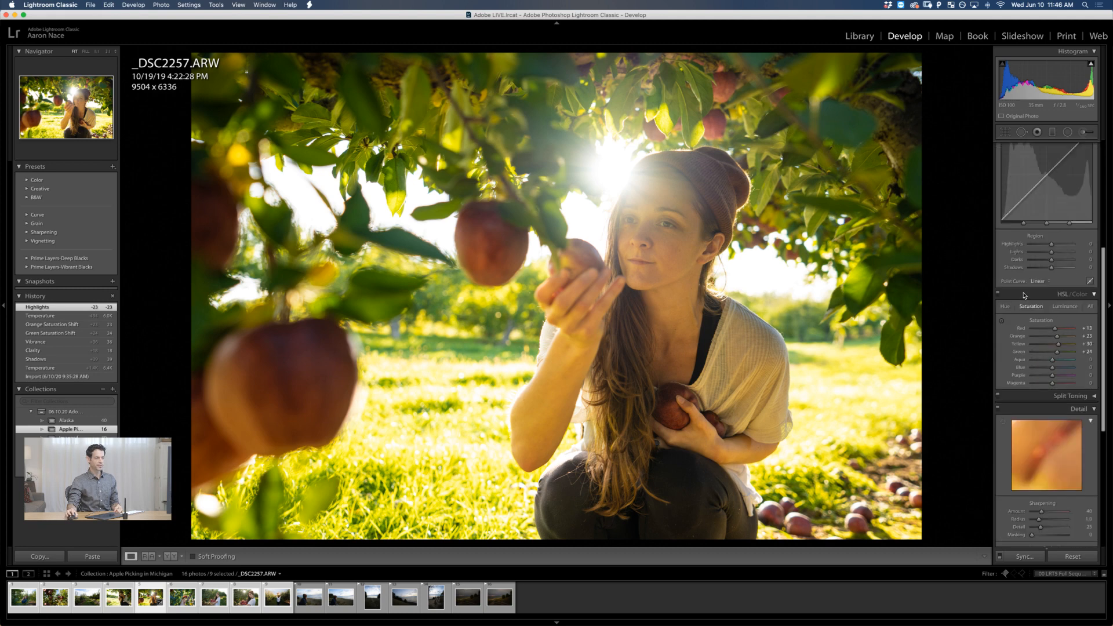
left_click(1096, 396)
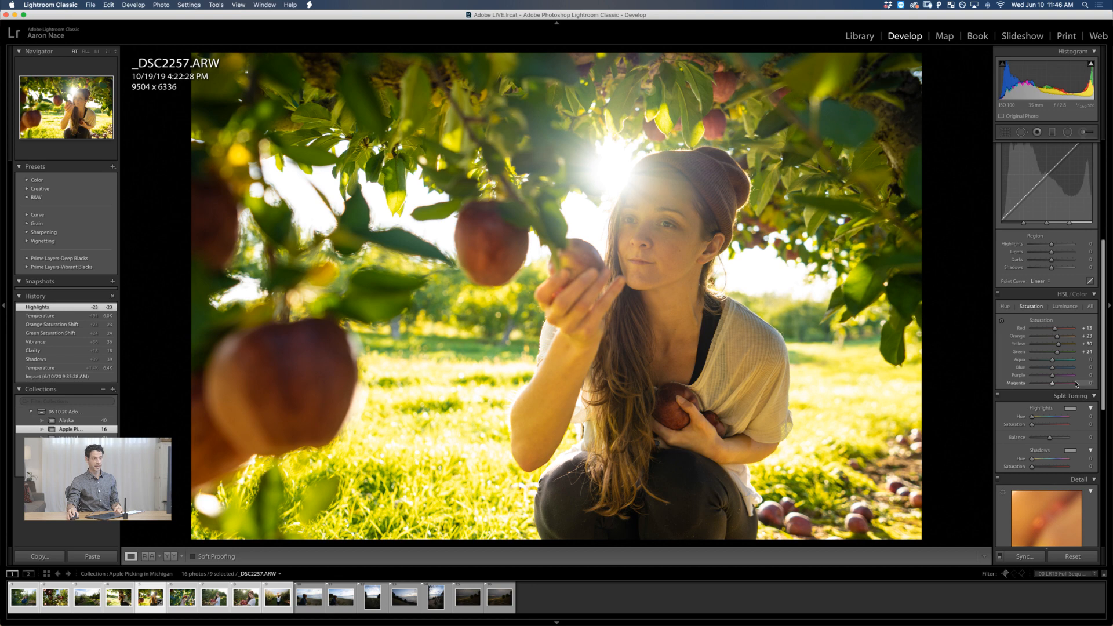
scroll(1078, 366, "up", 2)
scroll(1077, 364, "up", 1)
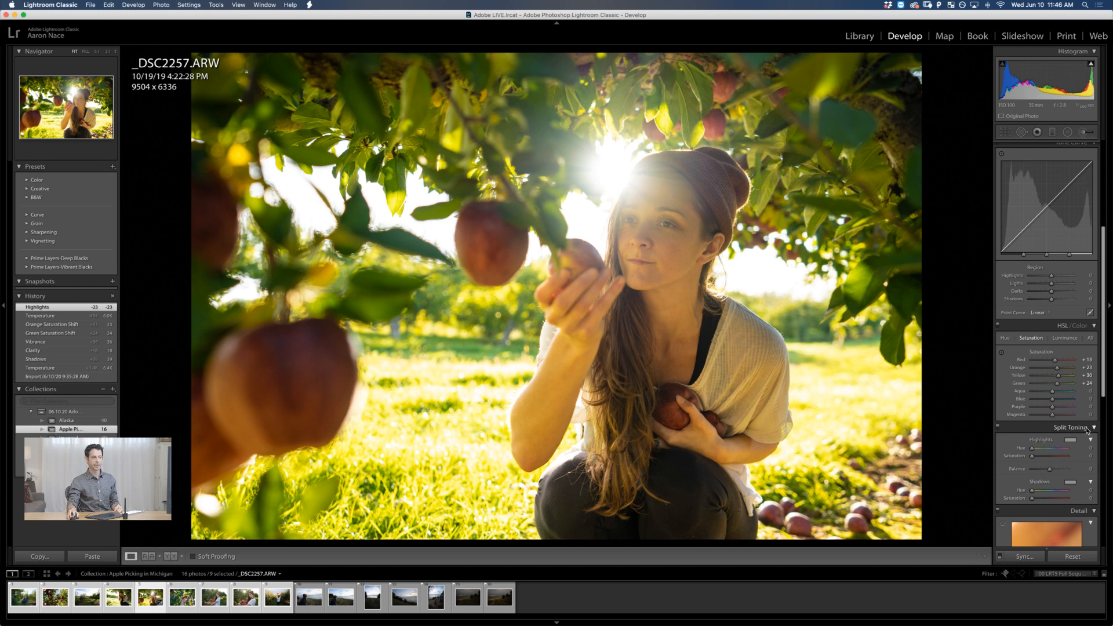
scroll(1067, 371, "up", 6)
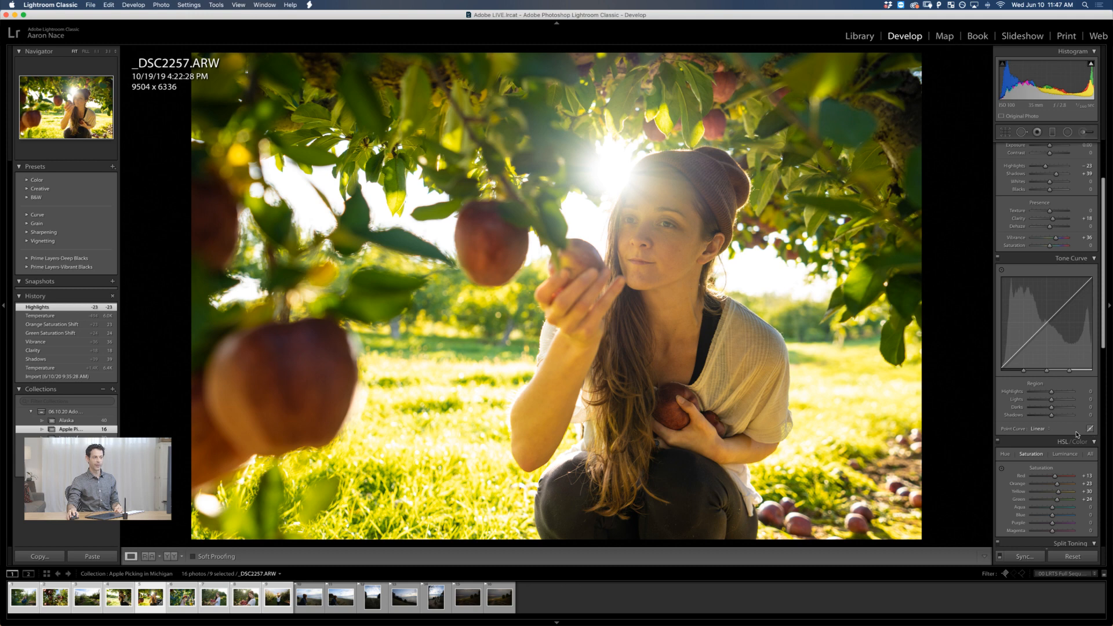
left_click(1051, 430)
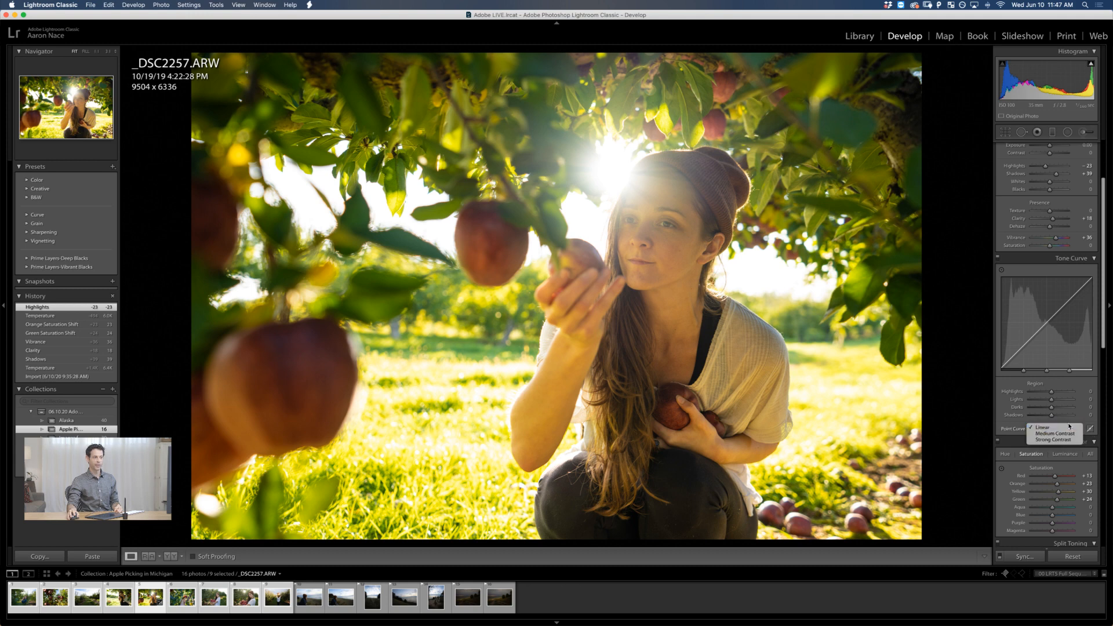
left_click(1076, 424)
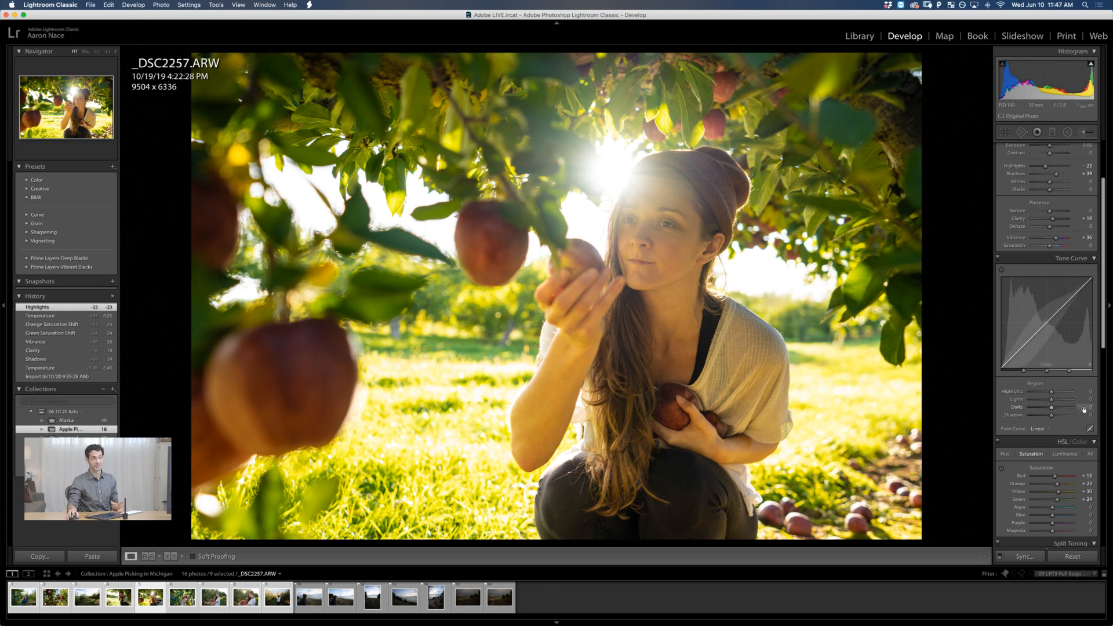
left_click(1091, 429)
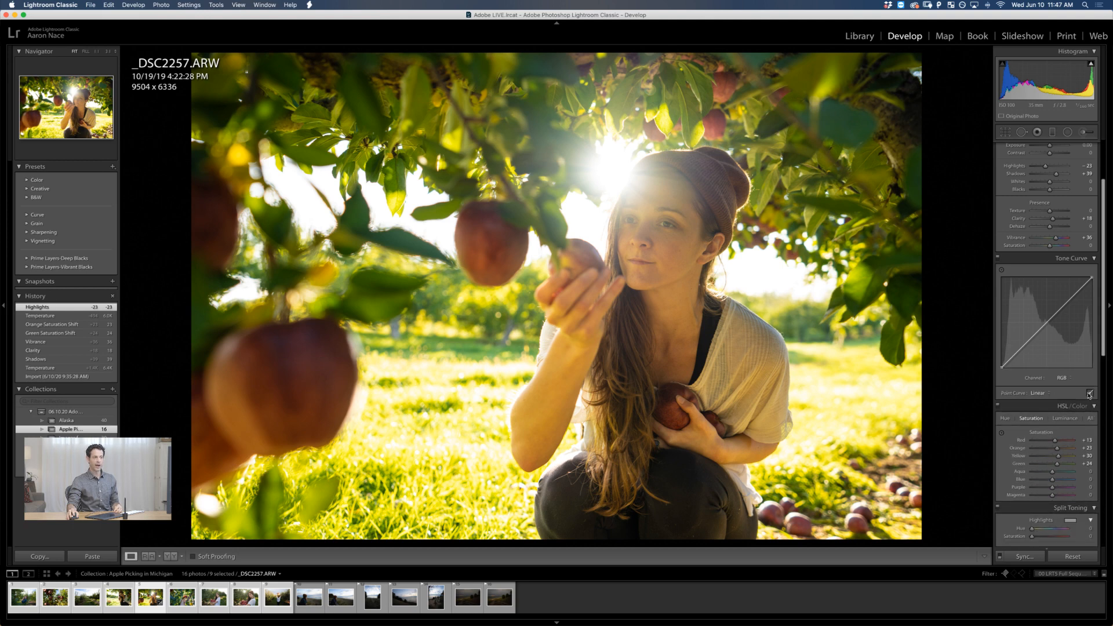
left_click(1089, 394)
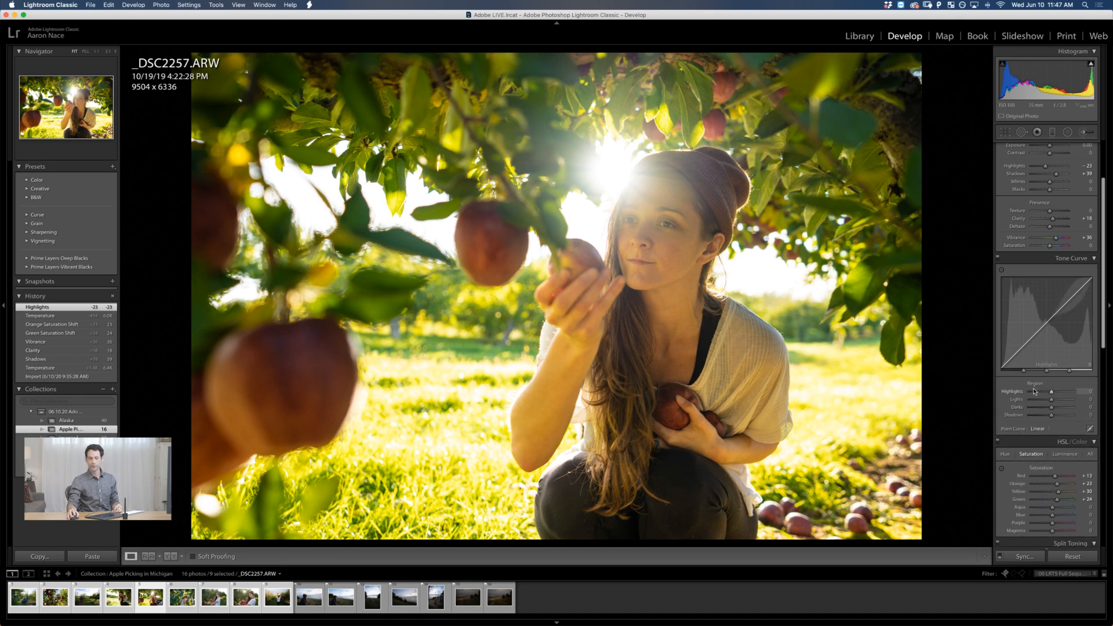
Switch the tone curve to point editing on the Blue channel and add a control point in the shadows
left_click(1090, 429)
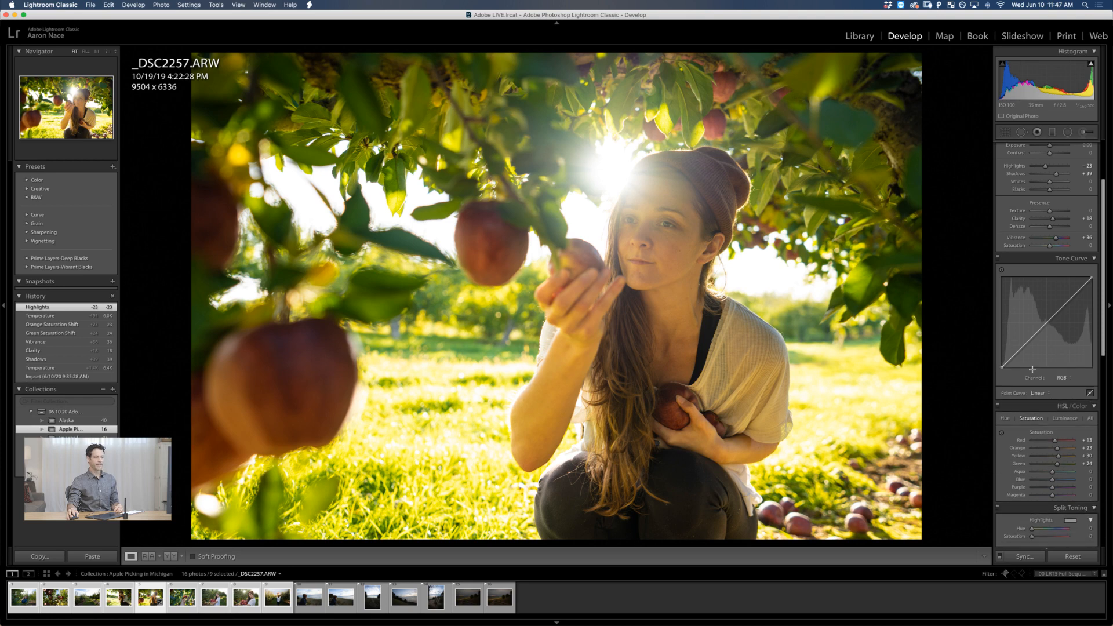
left_click(1065, 379)
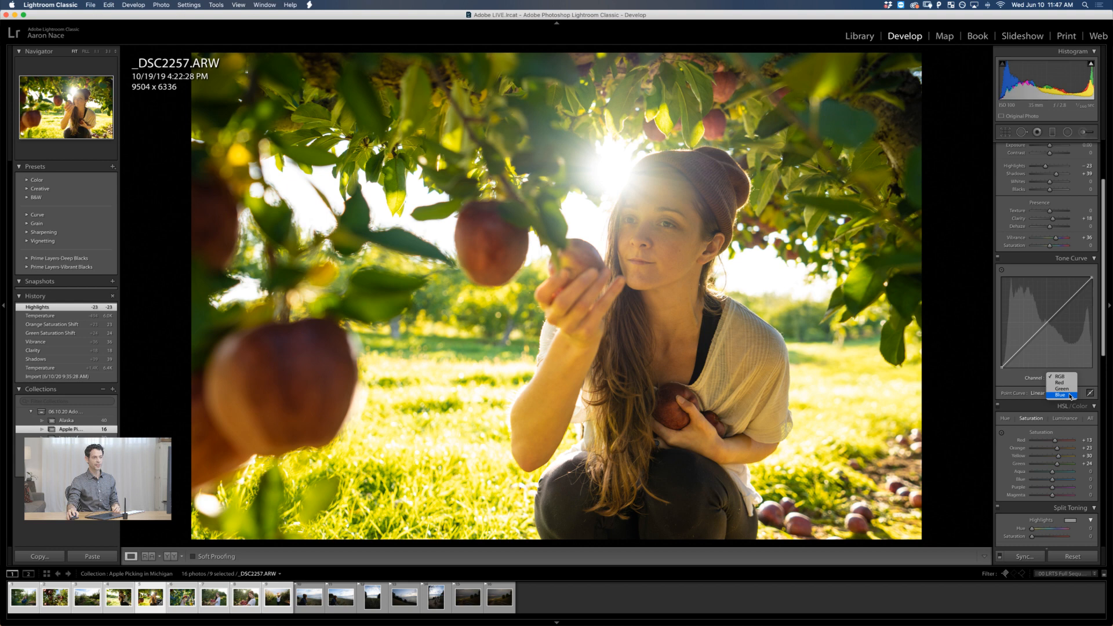
left_click(1072, 396)
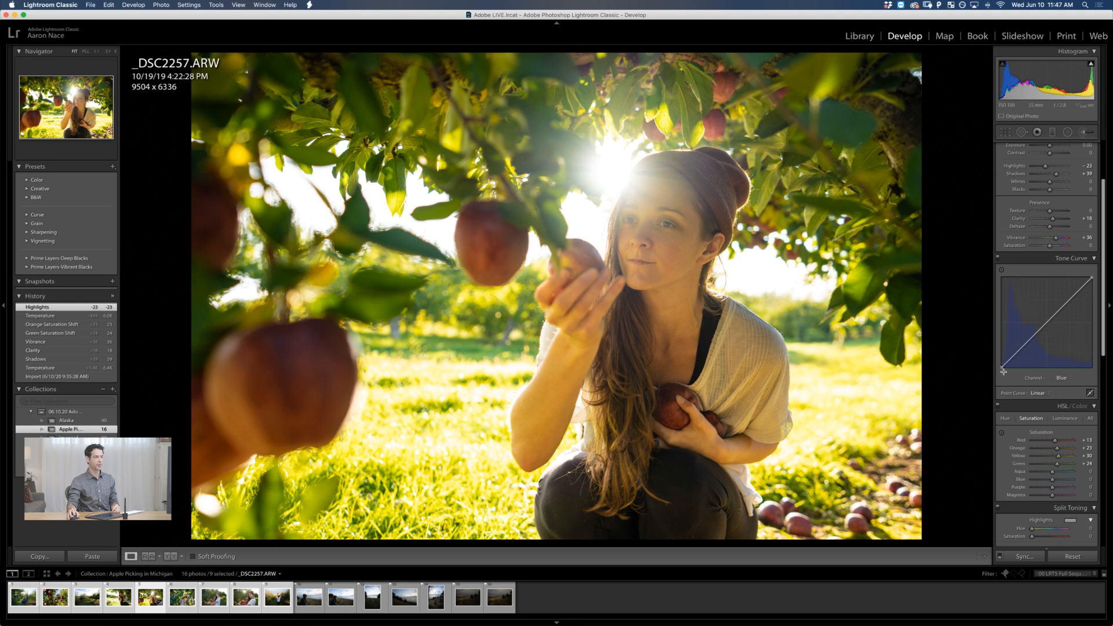
left_click_drag(1003, 369, 1011, 364)
key("Delete")
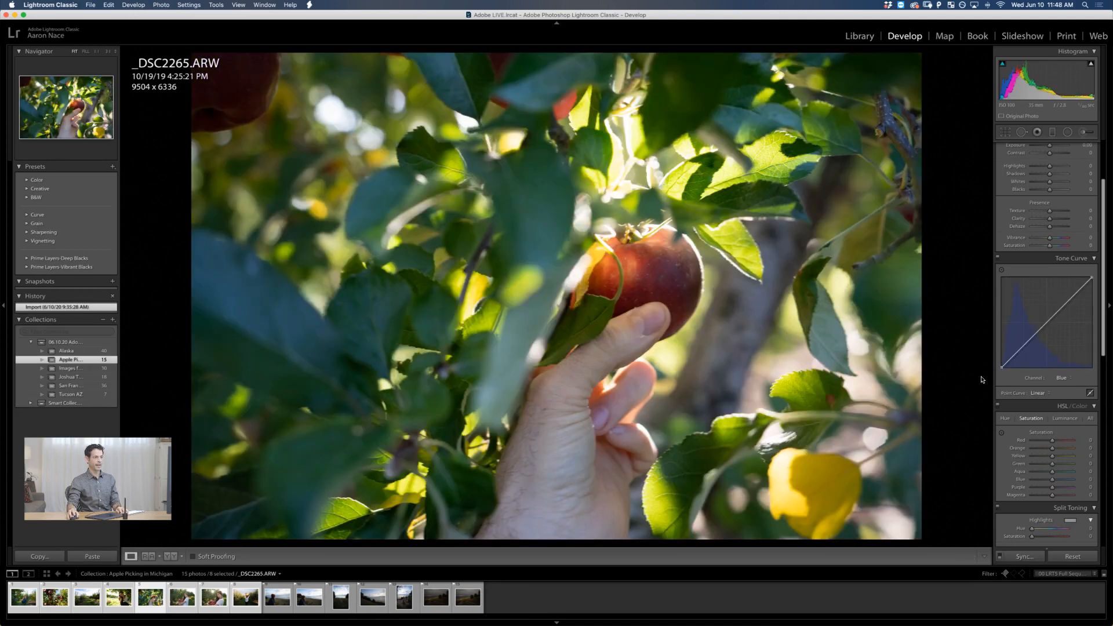
key("super+z")
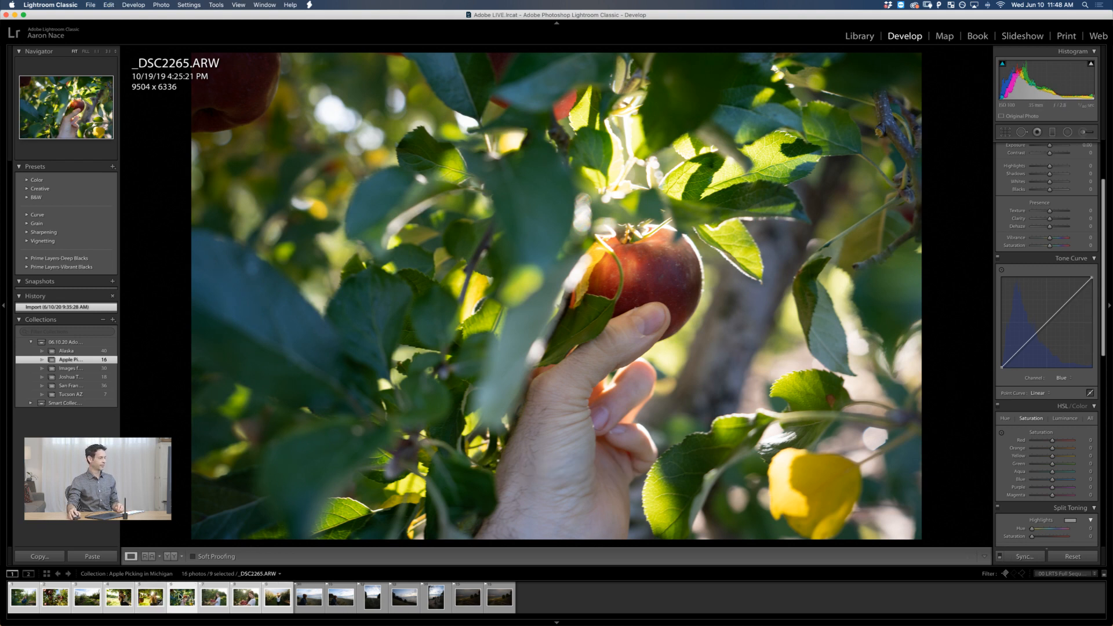
left_click(149, 596)
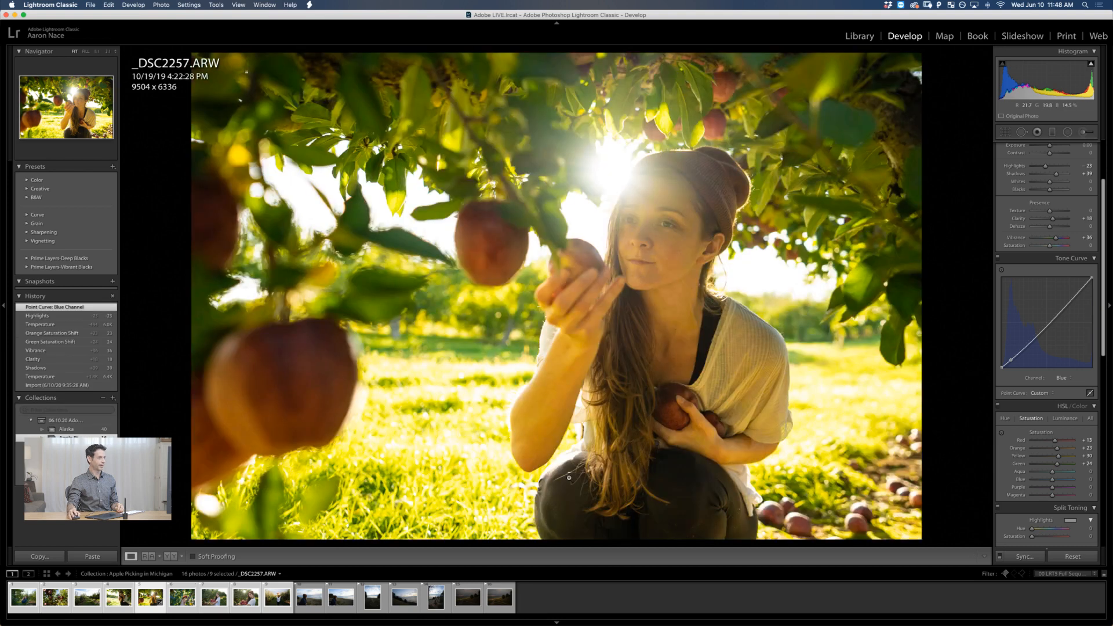
Raise the blue curve's black end point to about 7.8% and delete the extra control point in the shadows
left_click(1016, 356)
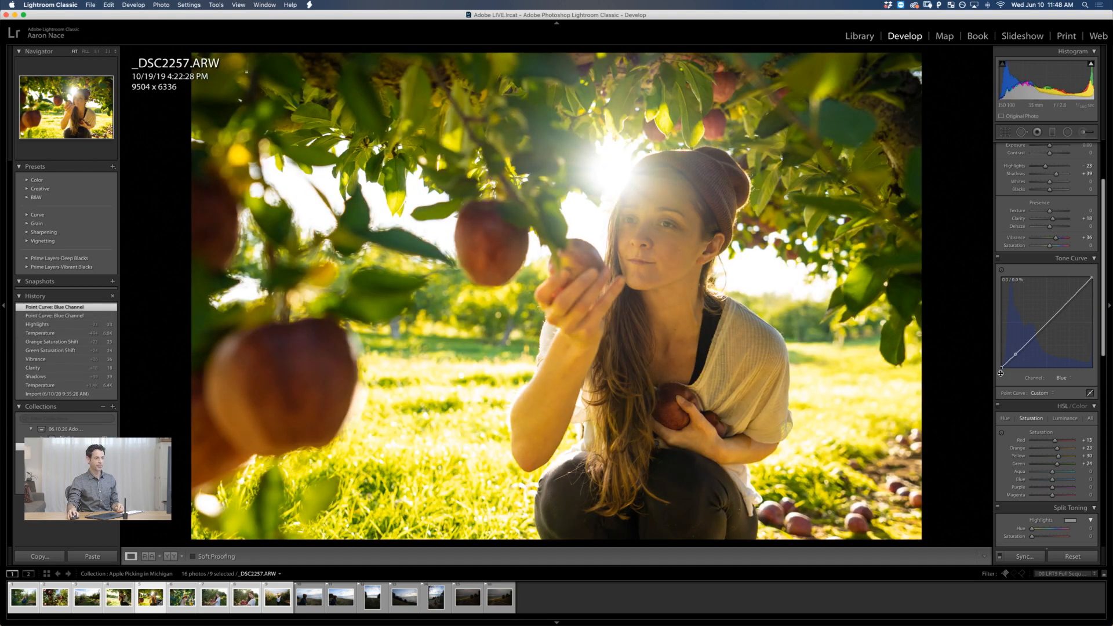
left_click_drag(1004, 371, 1001, 367)
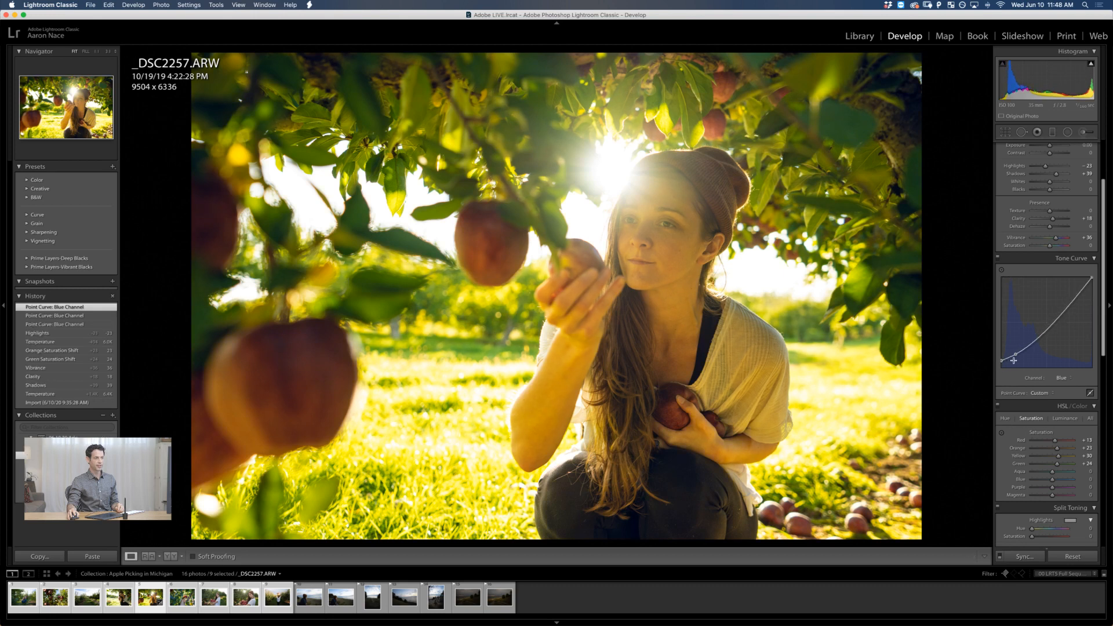
right_click(1016, 356)
left_click(1019, 358)
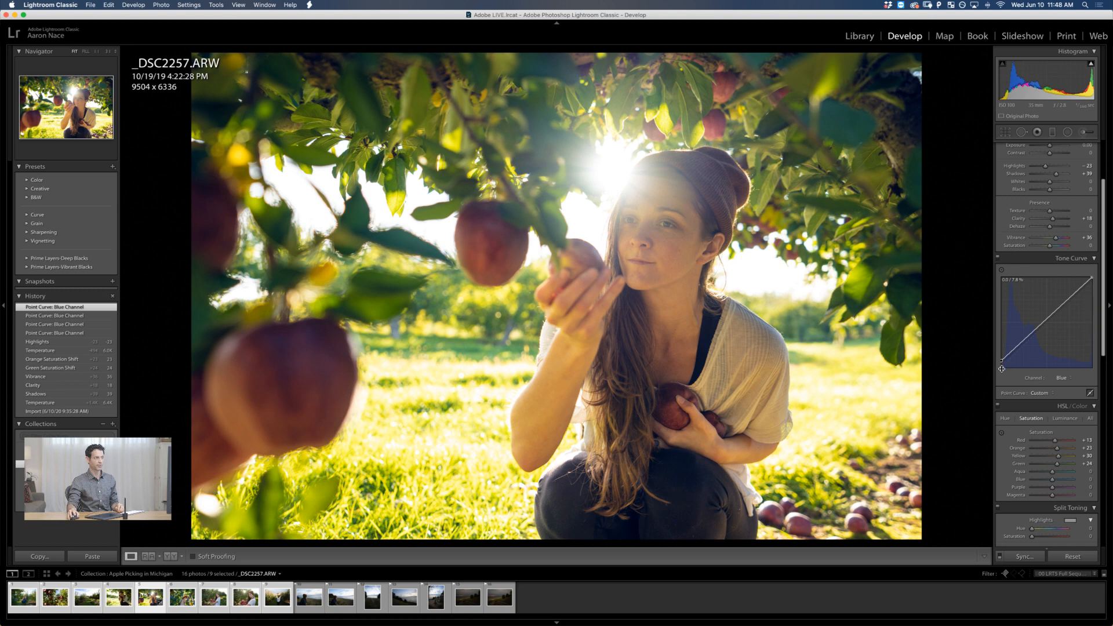
Lower the blue curve's black end point slightly and pull its white end point down a little
mouse_move(1002, 366)
left_mouse_down()
mouse_move(989, 342)
mouse_move(972, 346)
mouse_move(964, 321)
mouse_move(952, 393)
mouse_move(942, 343)
mouse_move(945, 368)
mouse_move(939, 347)
mouse_move(935, 365)
mouse_move(1002, 366)
left_mouse_up()
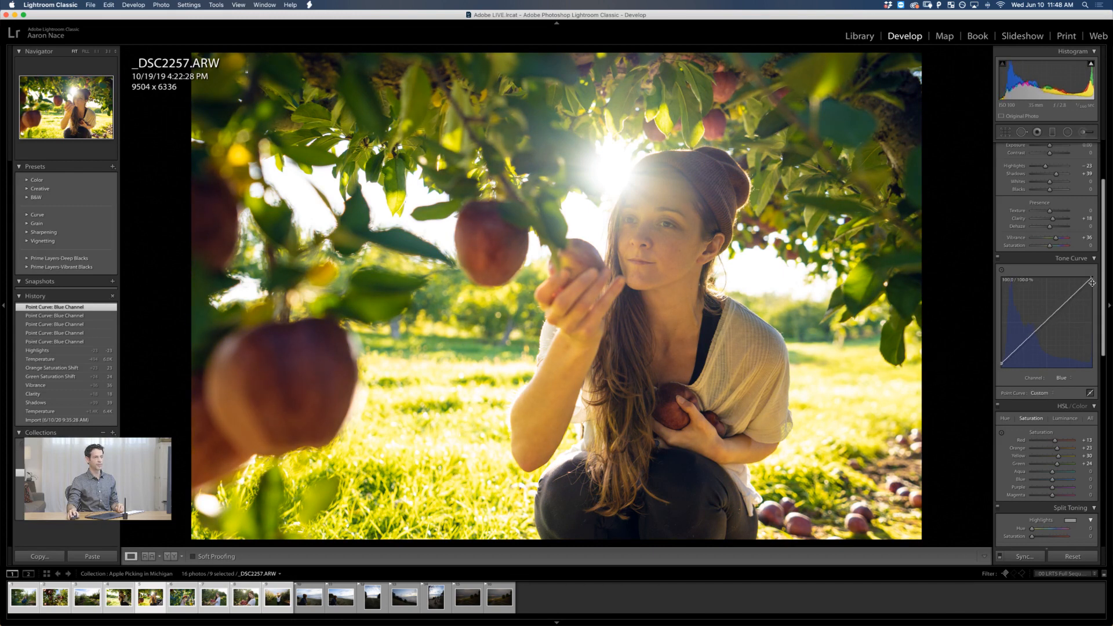
mouse_move(1092, 278)
left_mouse_down()
mouse_move(1103, 313)
mouse_move(1106, 268)
mouse_move(1111, 281)
mouse_move(1094, 281)
left_mouse_up()
Switch the tone curve to the Green channel and raise its black end point very slightly
left_click(1062, 377)
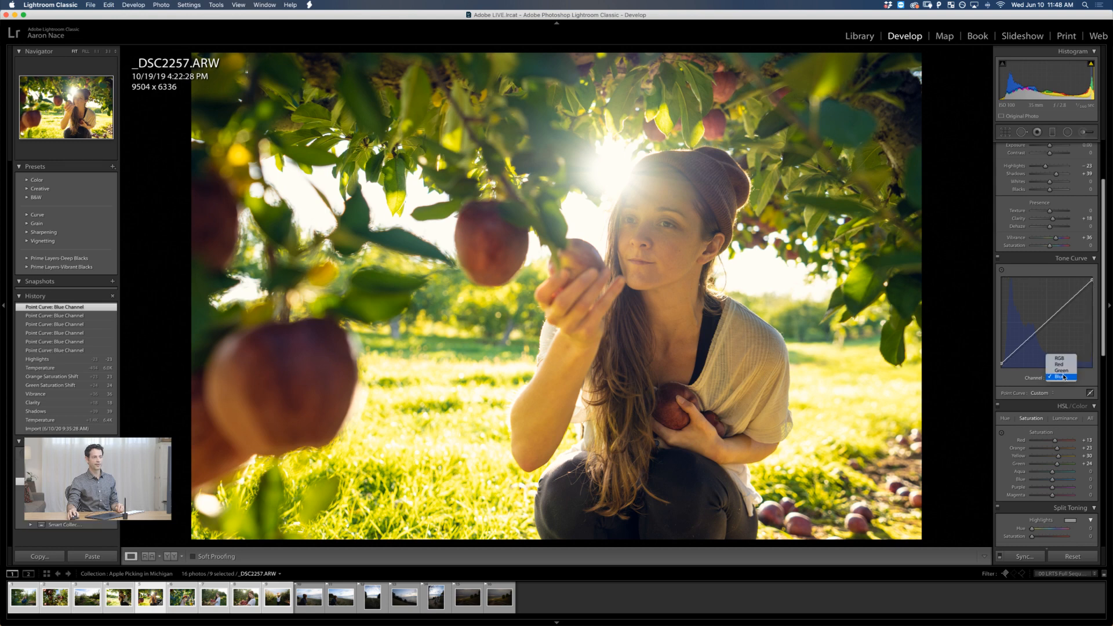
left_click(1063, 372)
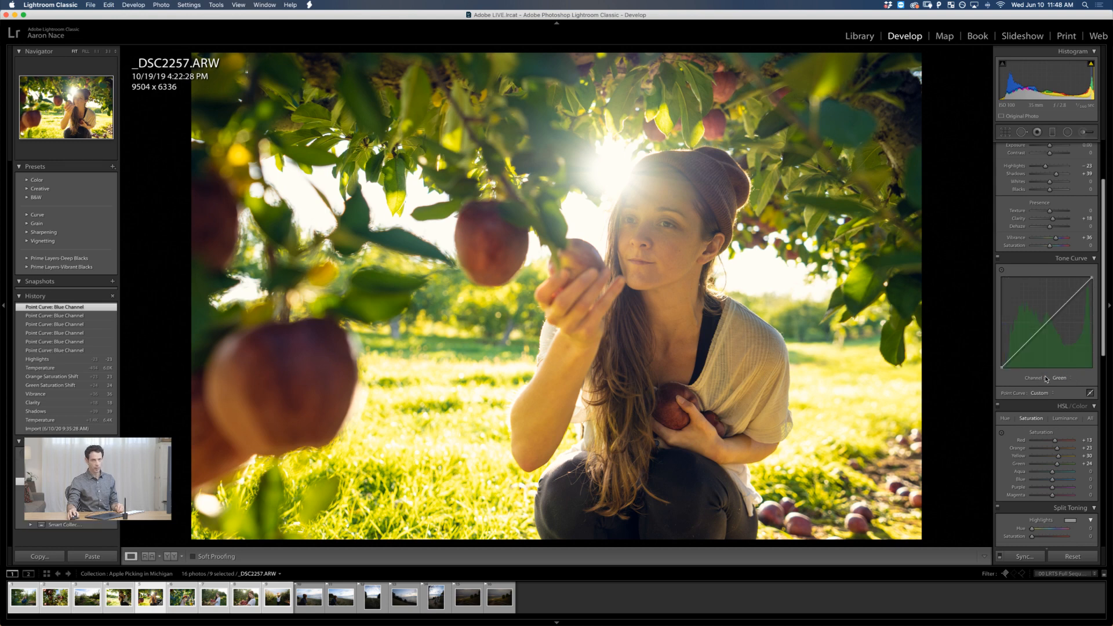
left_click_drag(1002, 373, 1001, 367)
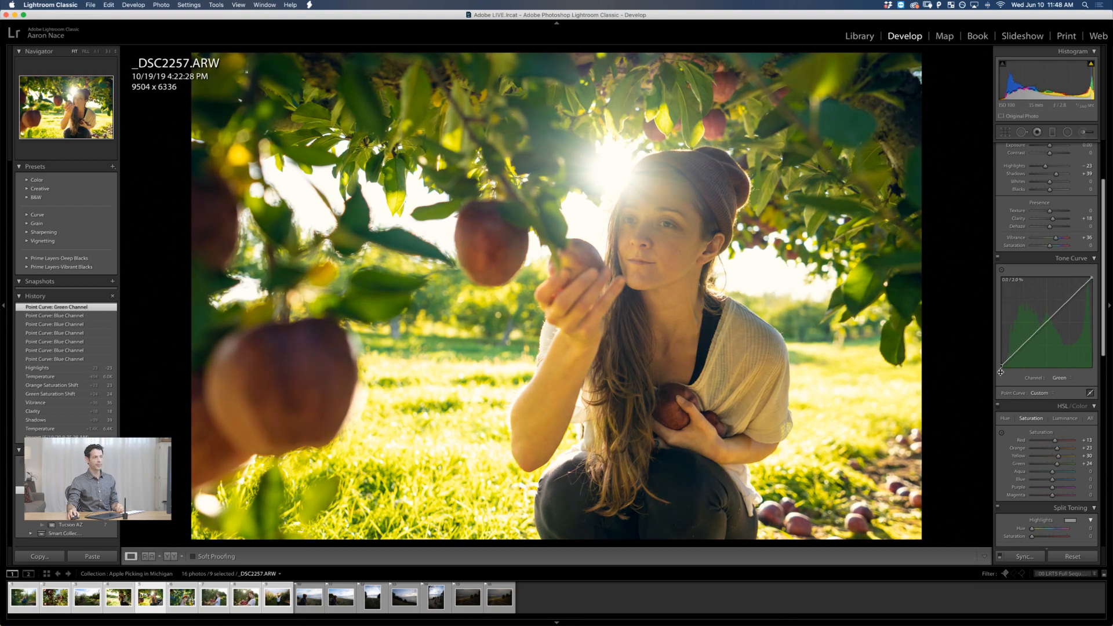
Switch the tone curve to the Red channel and add a slightly lifted control point in the upper midtones
left_click(1071, 378)
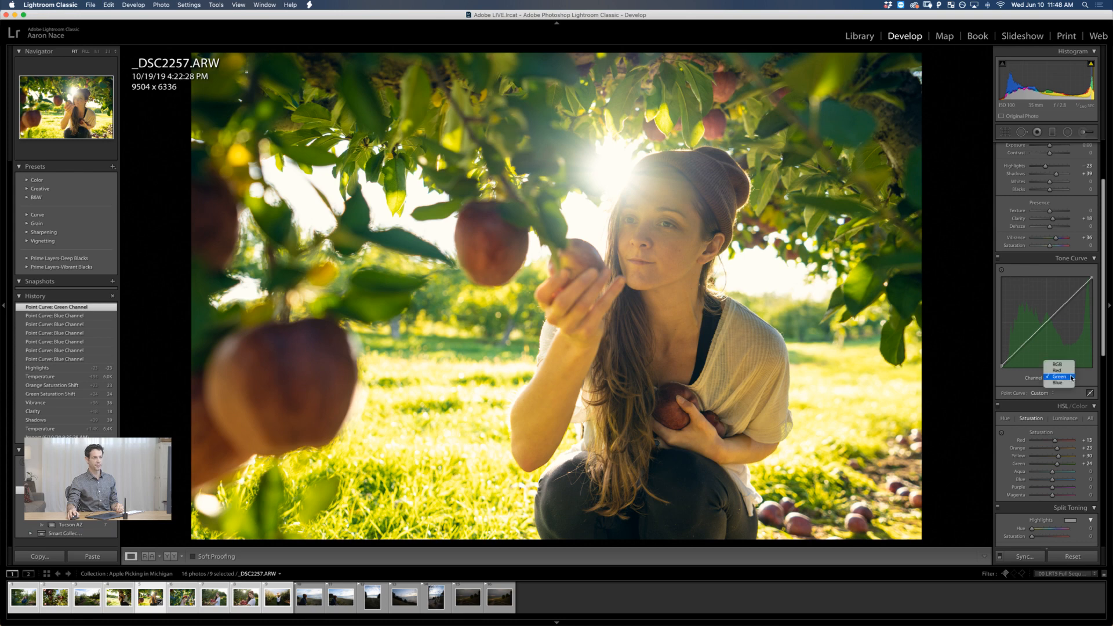
left_click(1060, 370)
left_click_drag(1059, 315, 1061, 310)
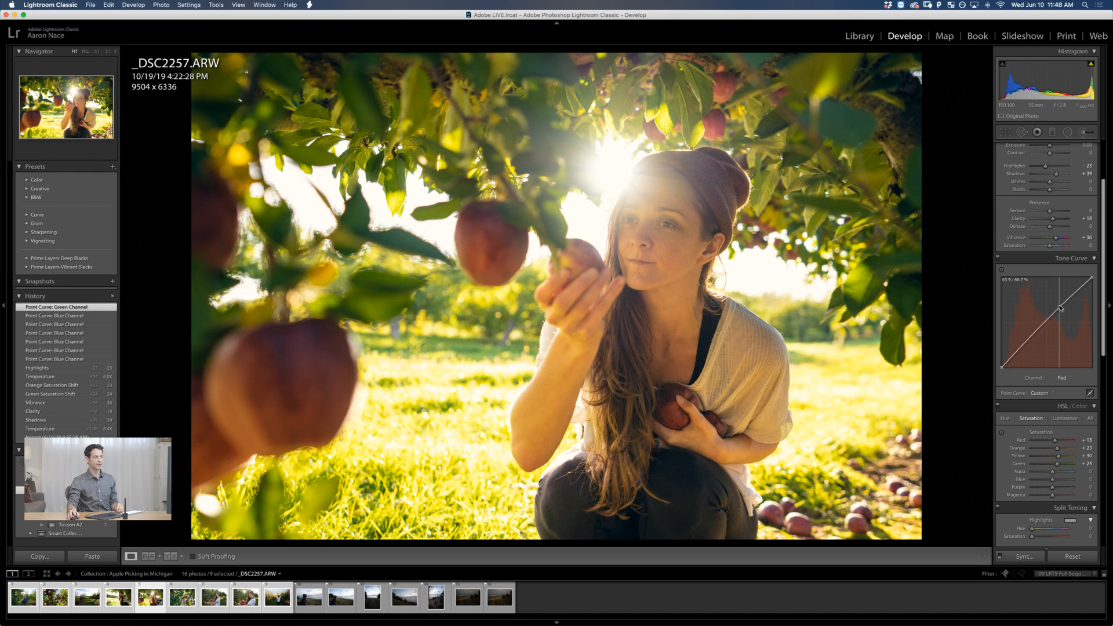
left_click_drag(1060, 309, 1061, 310)
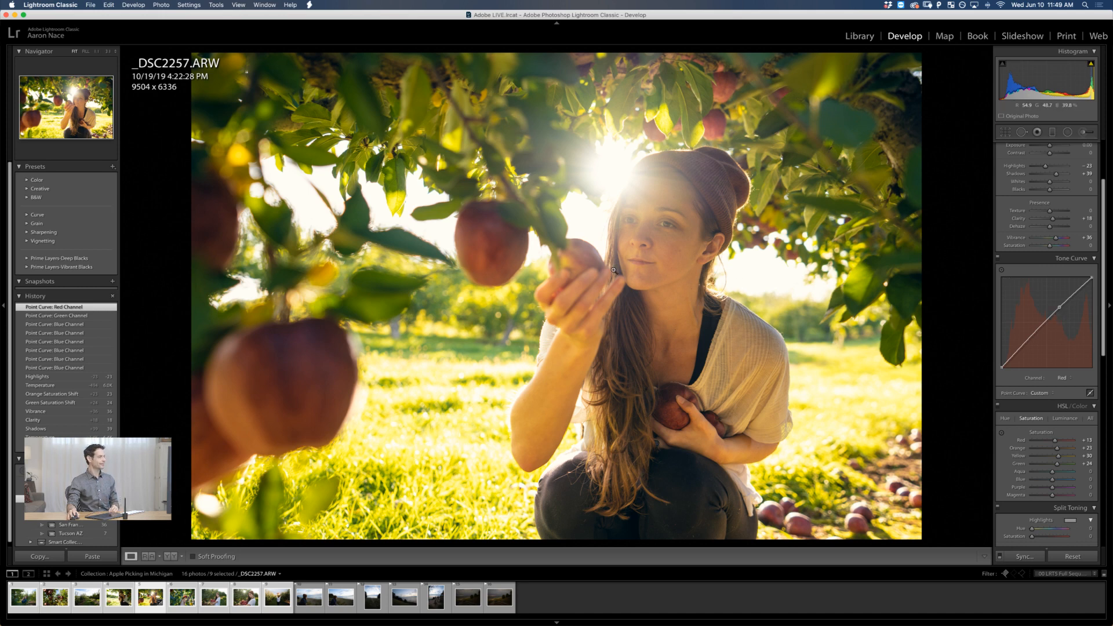
Show the photo in side-by-side before/after view, then set the temperature to 5,622 and the exposure to +0.15
left_click(175, 557)
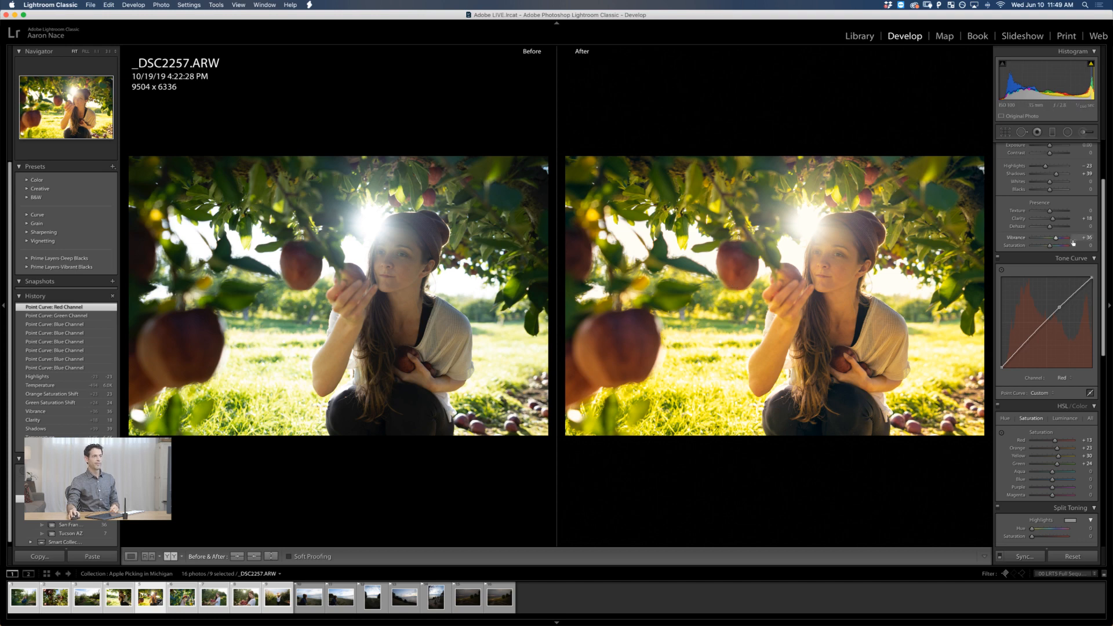
scroll(1103, 270, "up", 5)
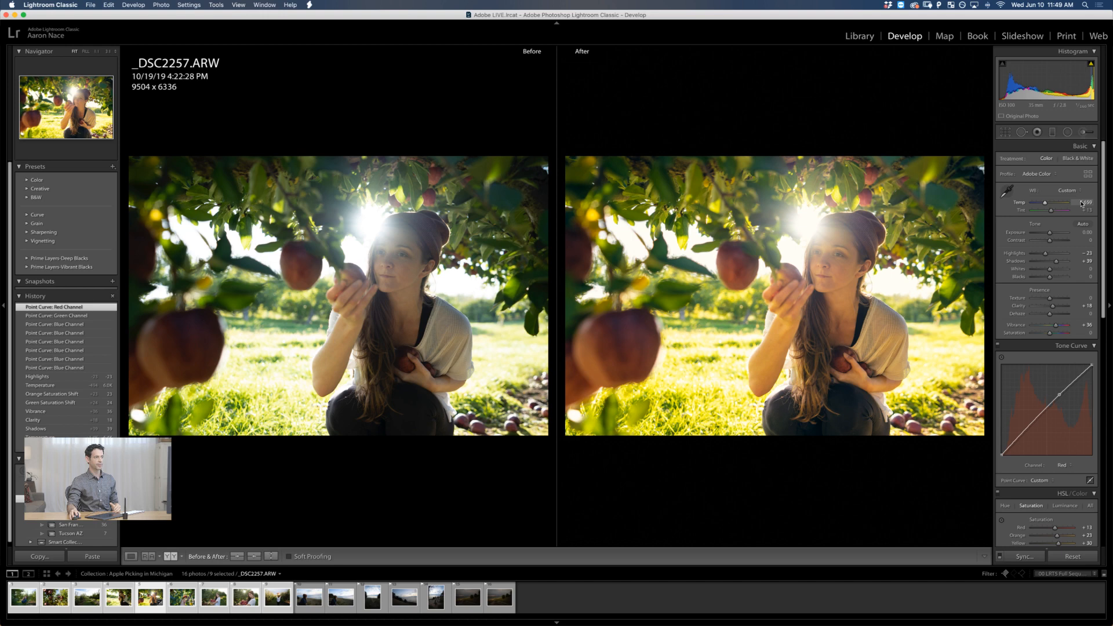
left_click_drag(1082, 204, 1082, 234)
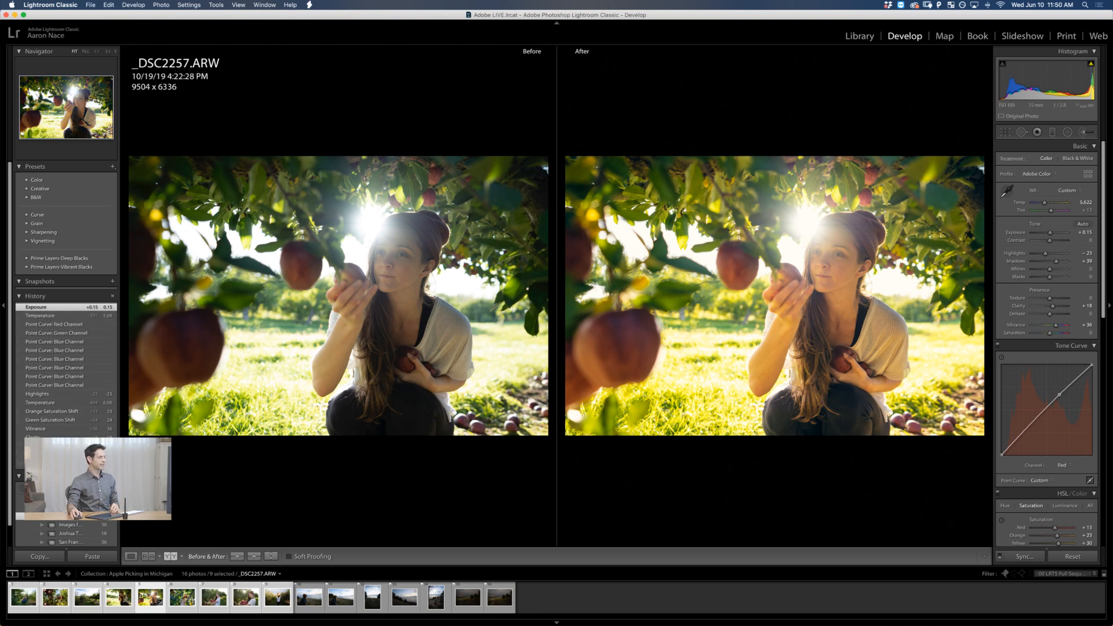
Review the edit's earlier history states from highlights back to the first adjustments, then restore the latest exposure state
left_click(49, 395)
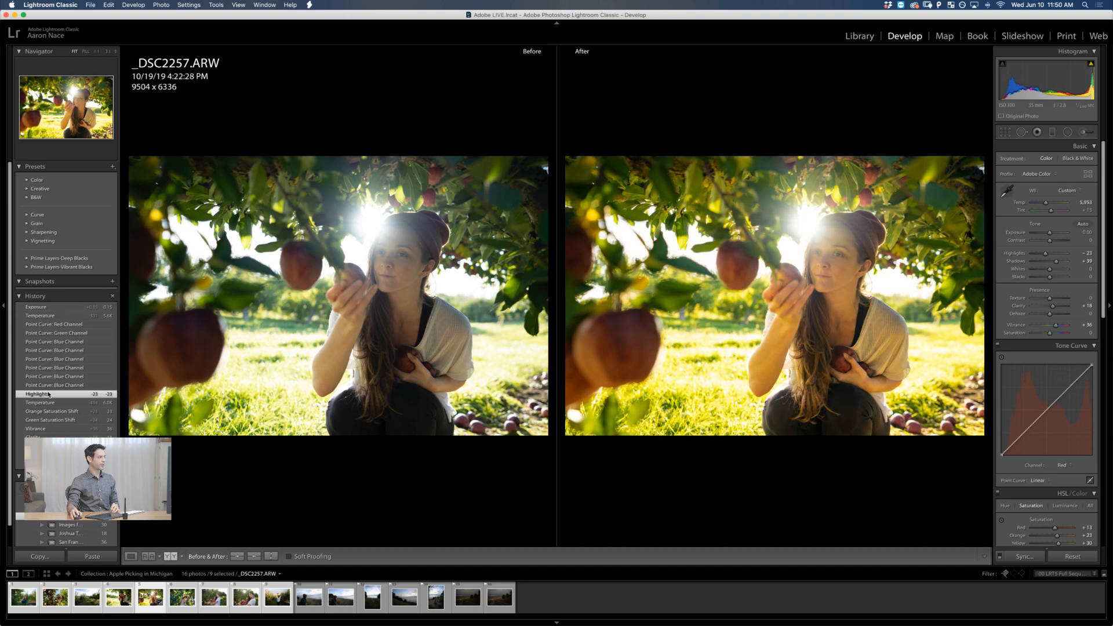
left_click(51, 411)
left_click(51, 428)
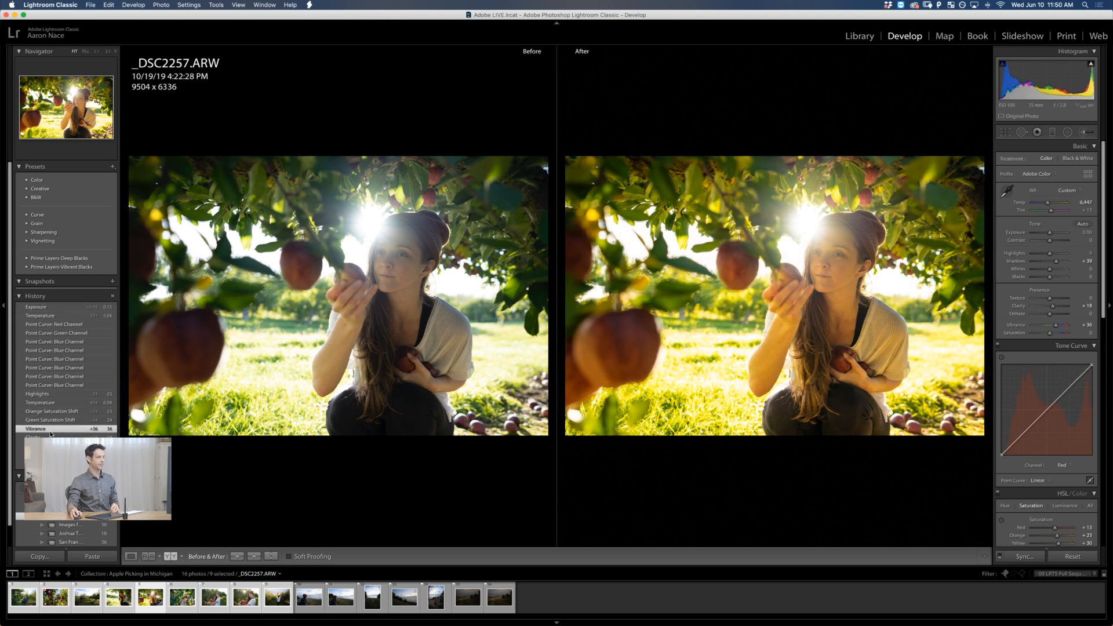
left_click(51, 446)
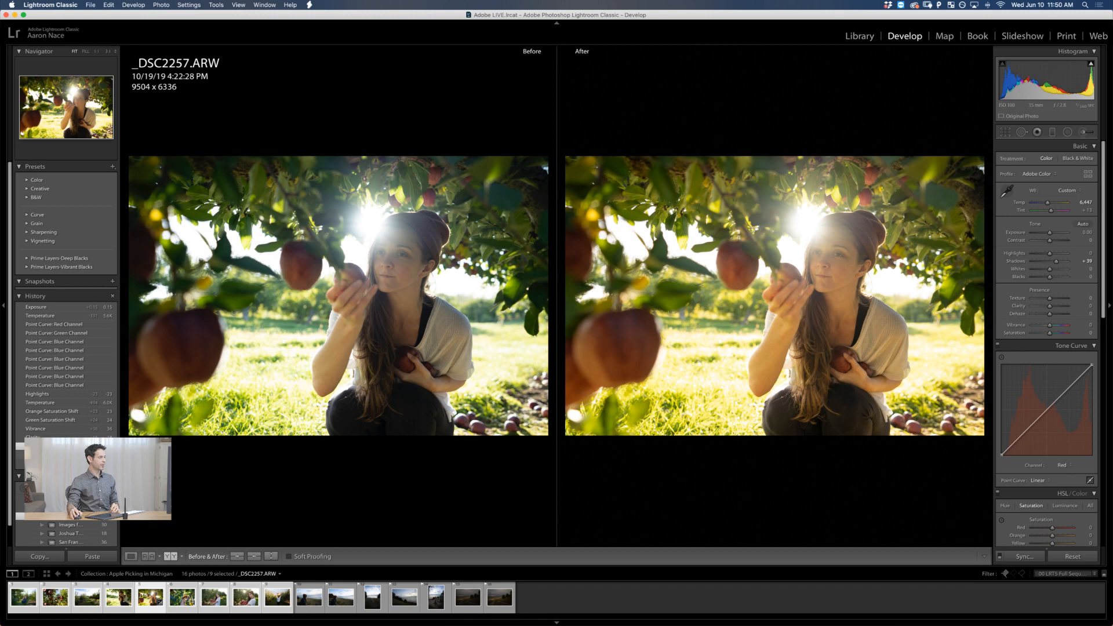
left_click(21, 454)
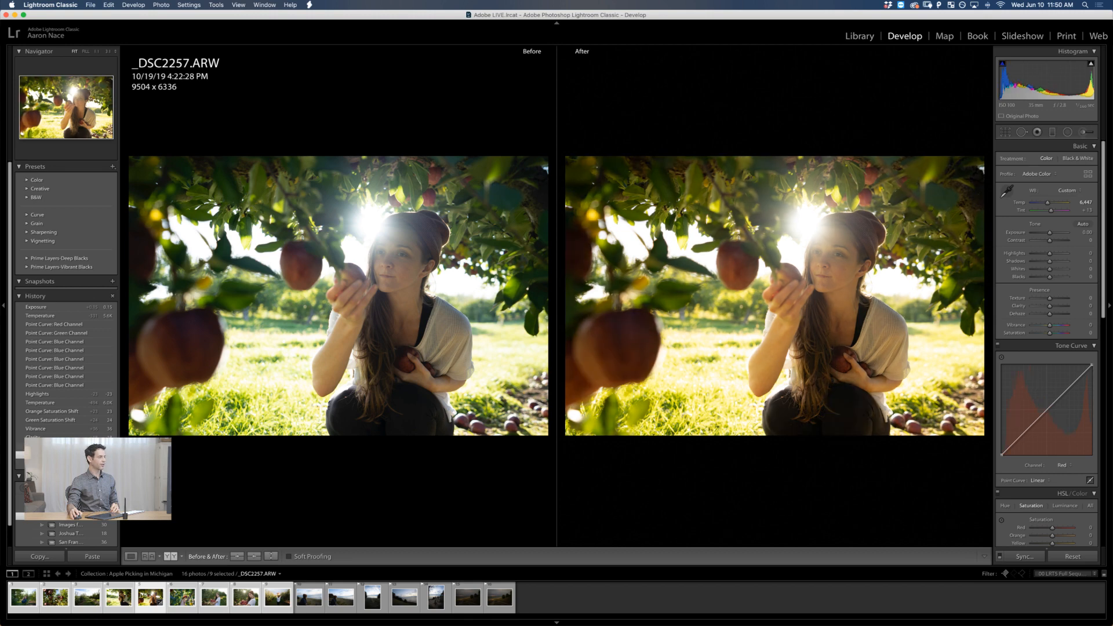
left_click(56, 308)
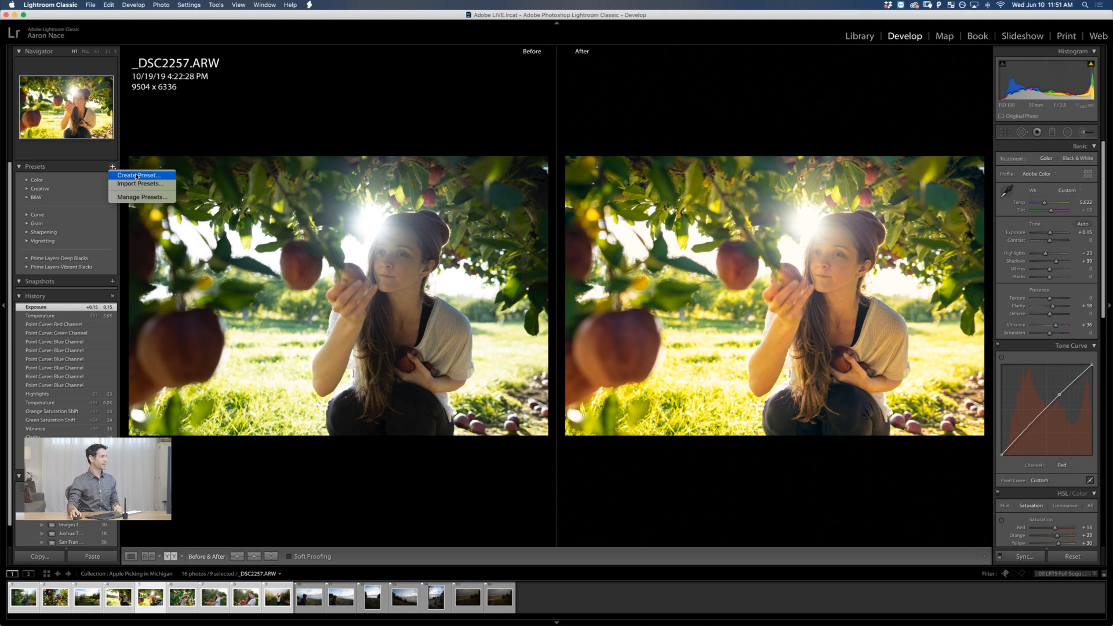
Start a new develop preset in the User Presets group and name it "Bright & Vibrant"
left_click(137, 176)
left_click_drag(554, 98, 348, 138)
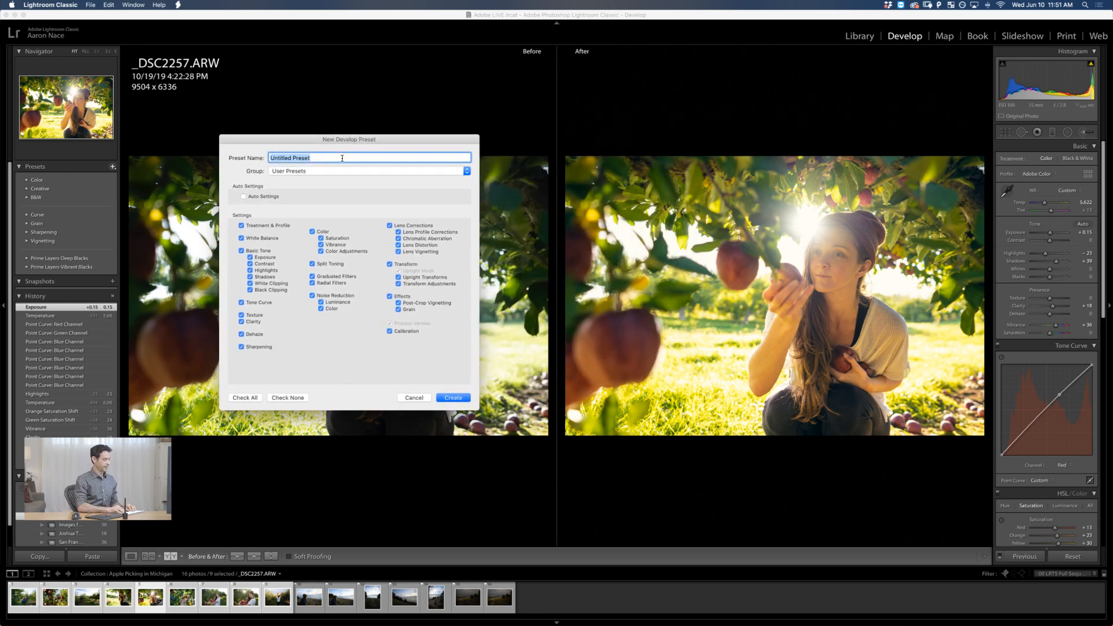
type("Fal")
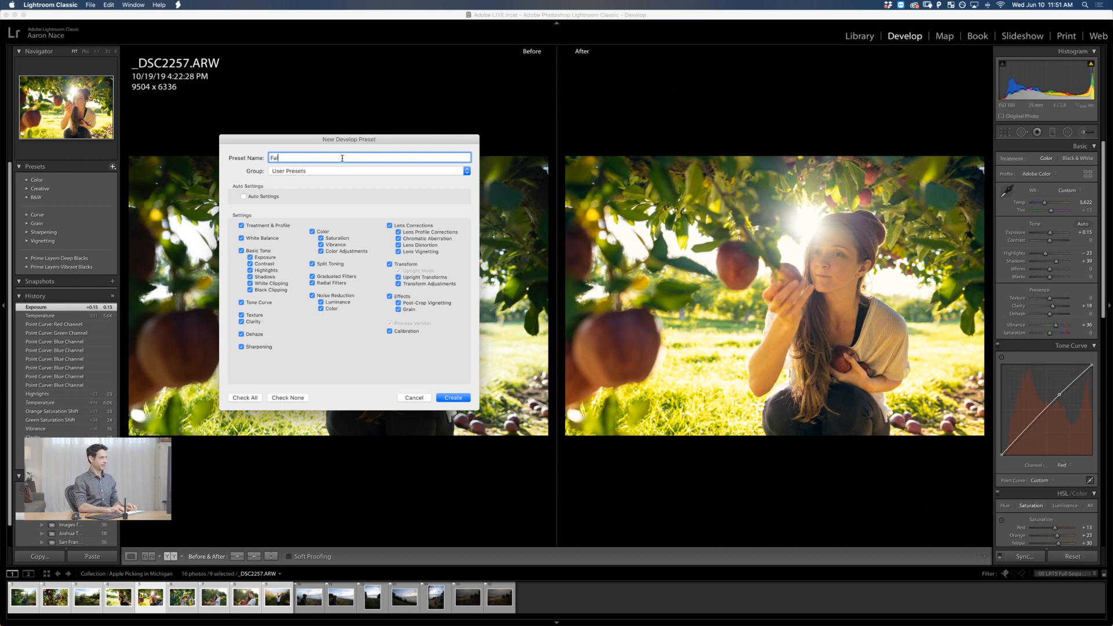
key("BackSpace")
key("BackSpace")
key("BackSpace")
type("Bright ")
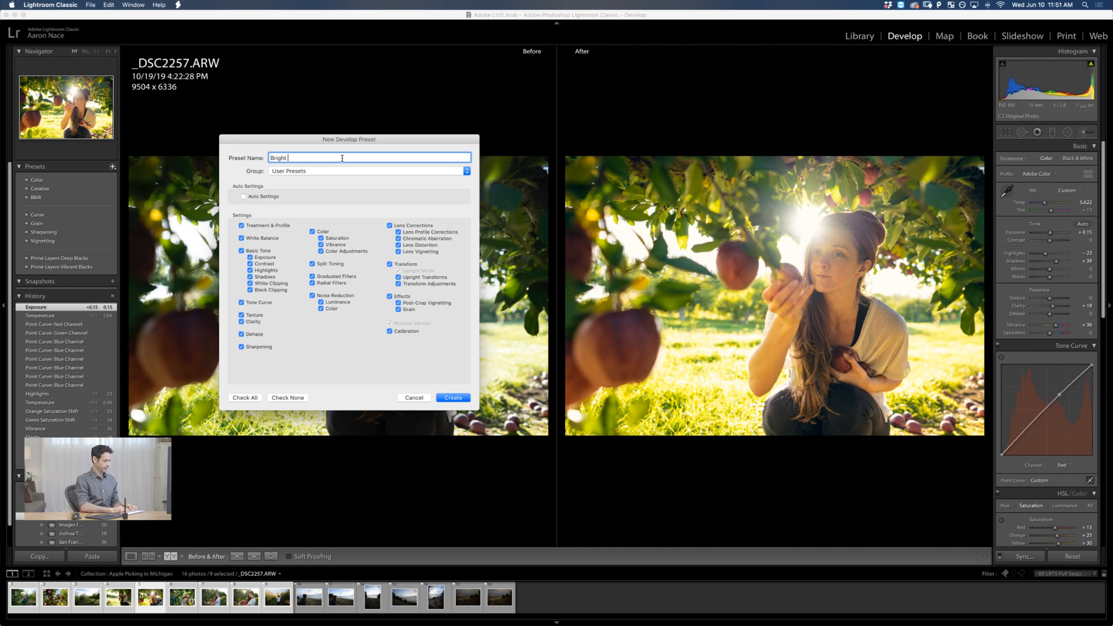
type("& Vibrant")
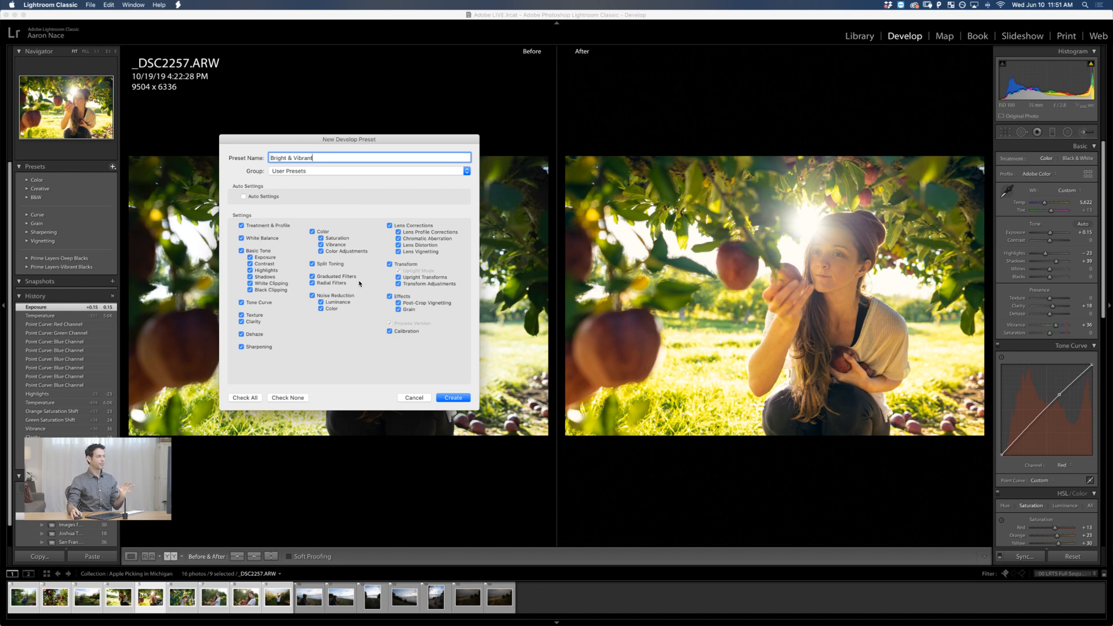
Exclude lens corrections, transform, effects, noise reduction, radial and graduated filters, split toning and dehaze, then create the preset and expand the User Presets group
left_click(390, 226)
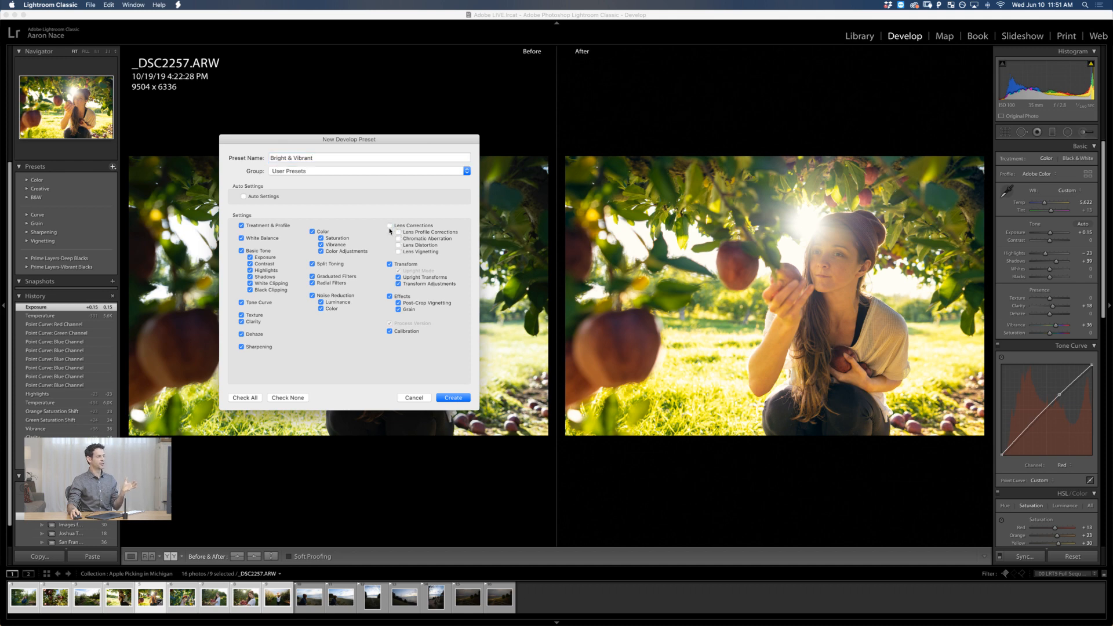
left_click(389, 264)
left_click(390, 296)
left_click(312, 296)
left_click(312, 283)
left_click(312, 277)
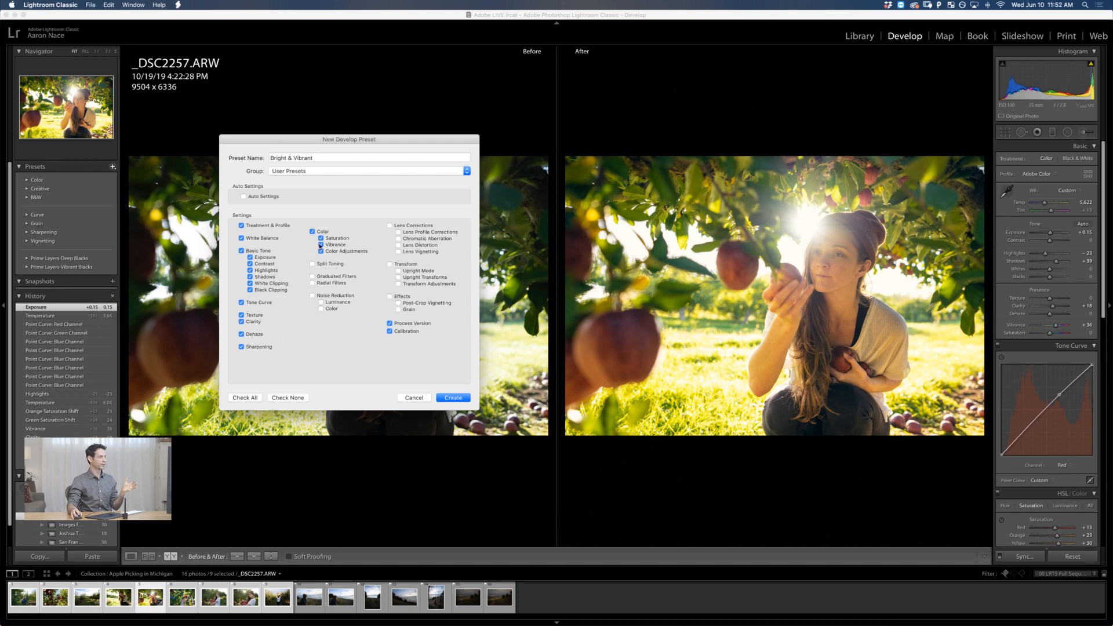
left_click(244, 335)
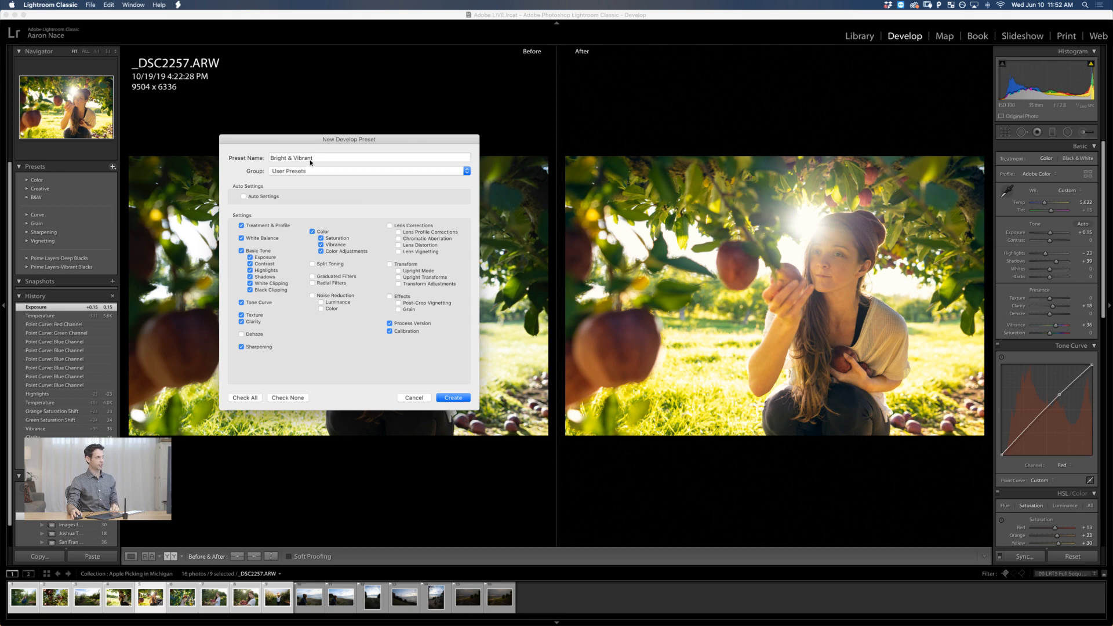
left_click(444, 397)
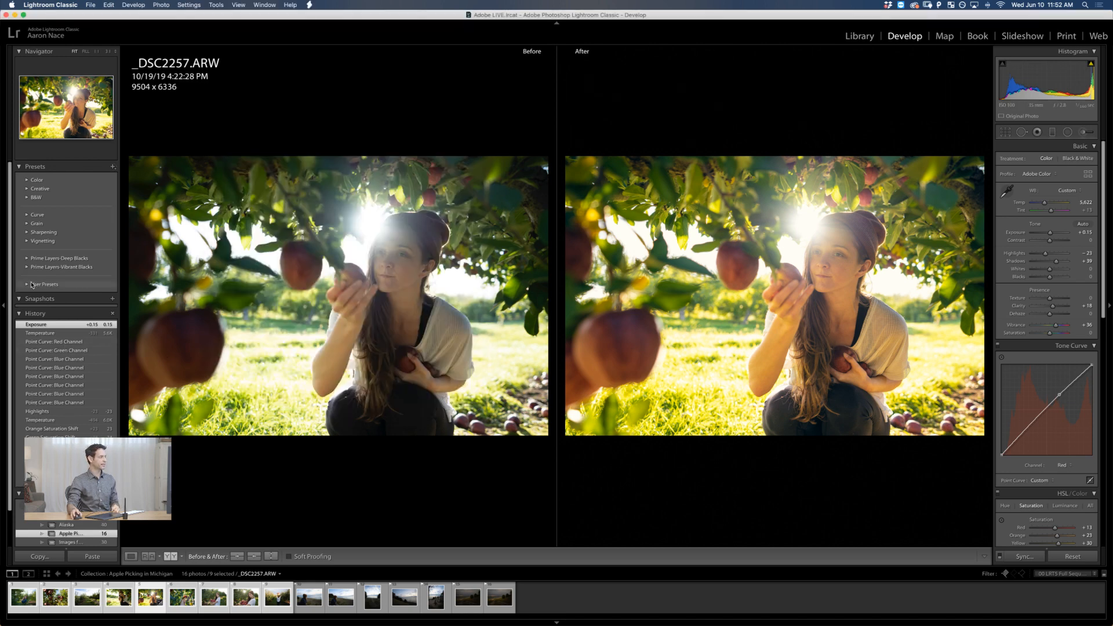
left_click(28, 285)
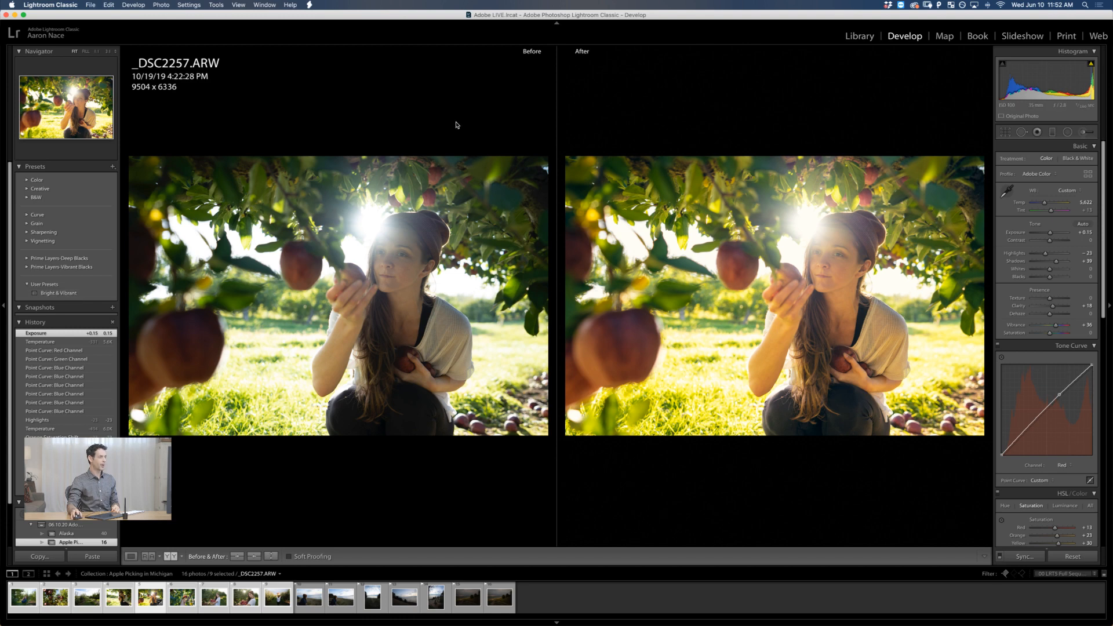
Return to the library grid, deselect all photos and enlarge the thumbnails to five per row
key("g")
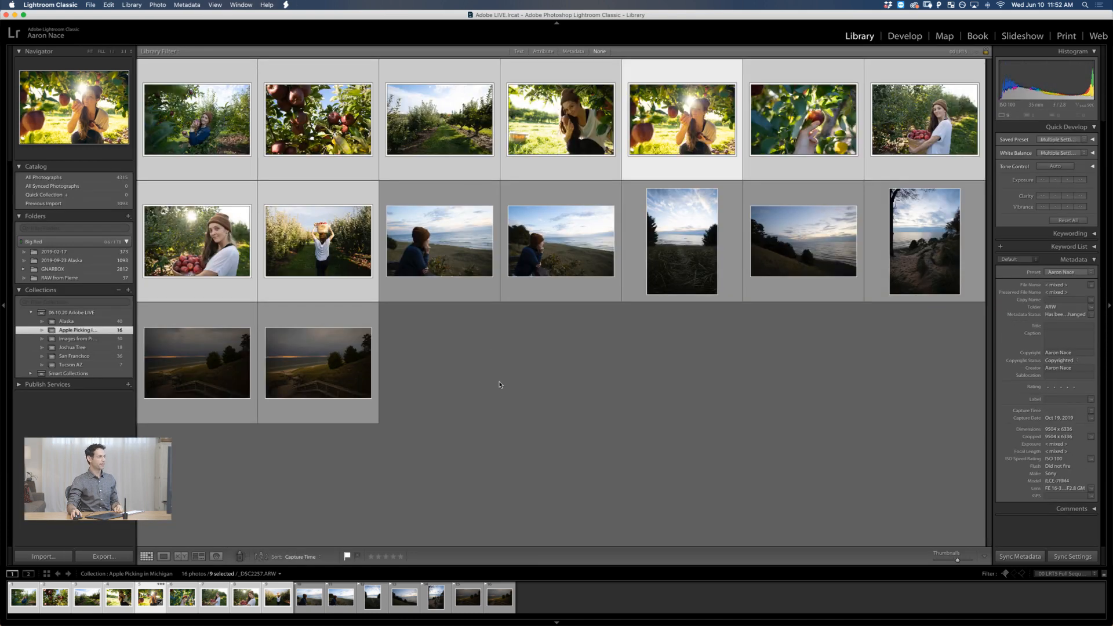
left_click(500, 394)
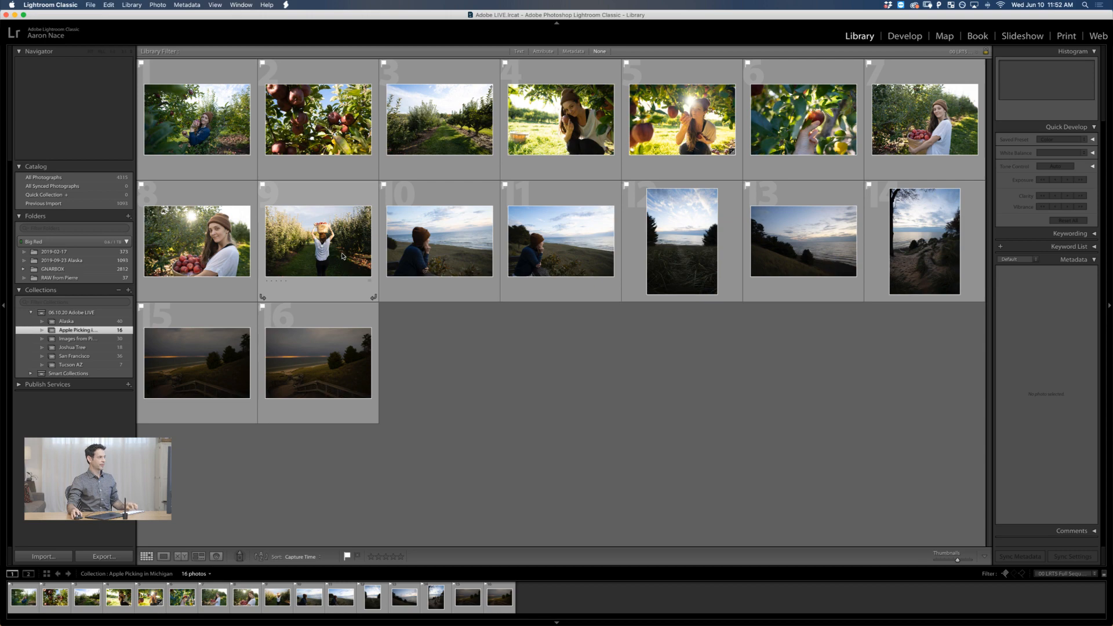
key("equal")
key("equal")
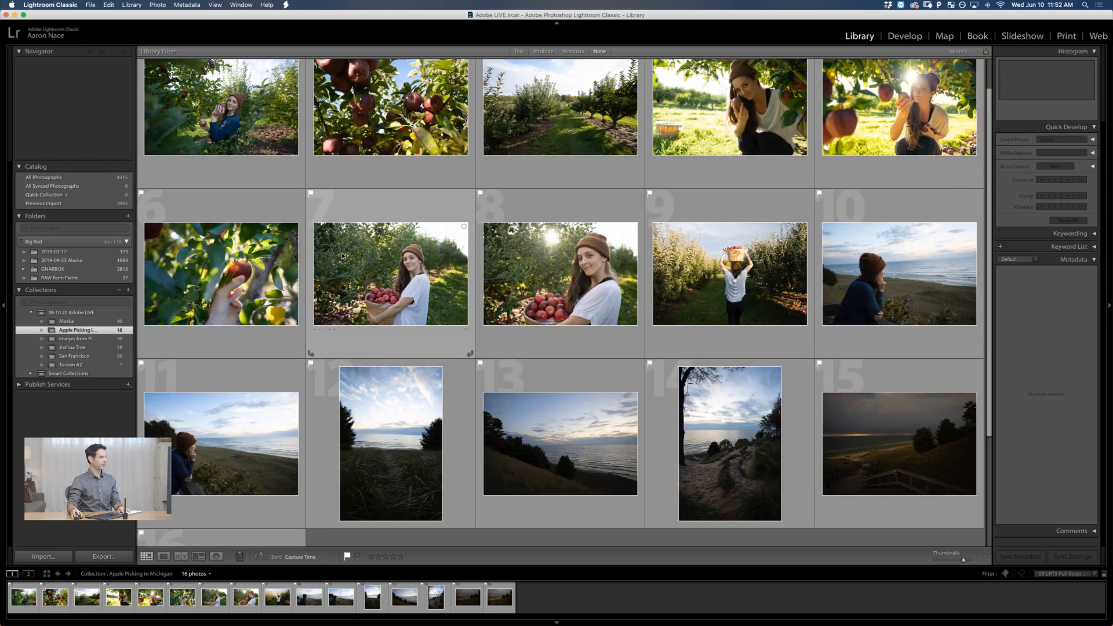
key("equal")
scroll(348, 261, "up", 2)
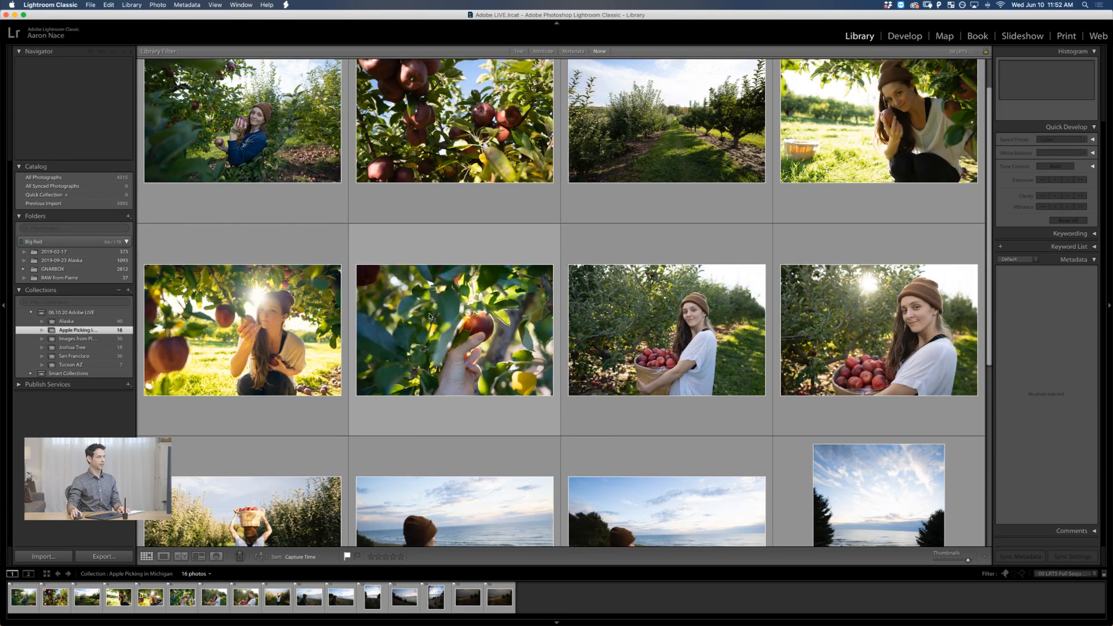
key("minus")
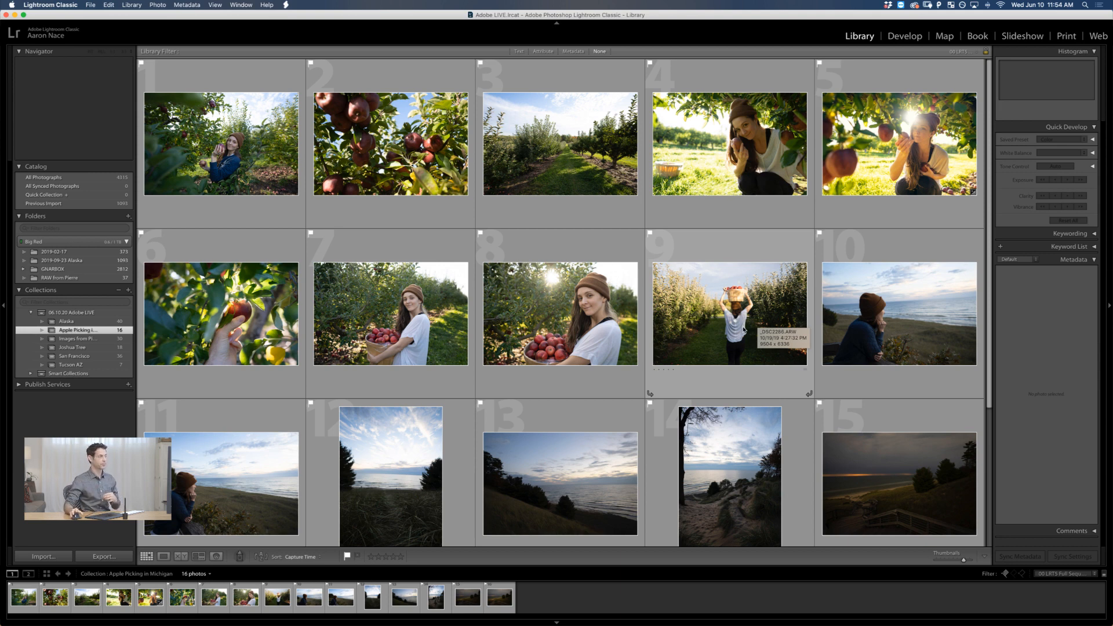
Open the backlit apple portrait, photo 5, in Develop and revert it to its original imported state through the history
left_click(892, 162)
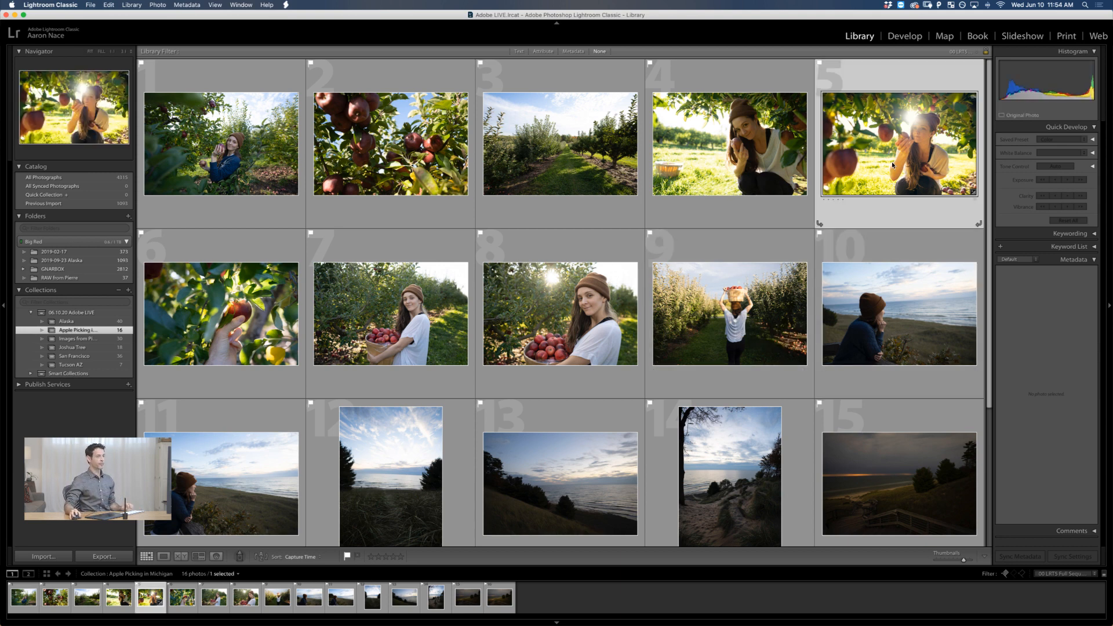
left_click(901, 38)
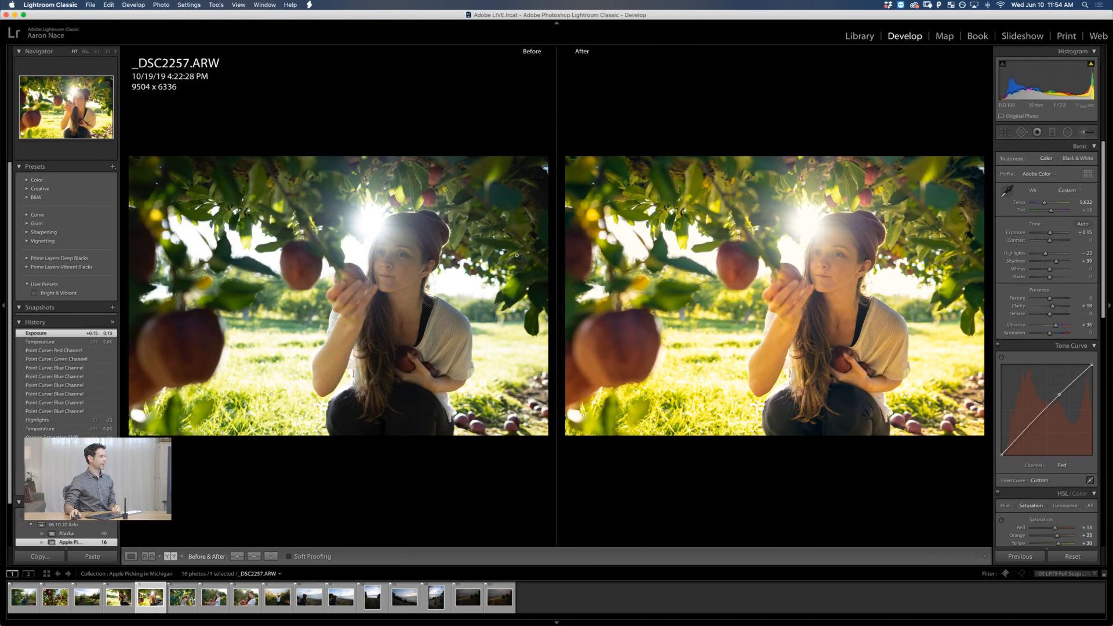
left_click(52, 490)
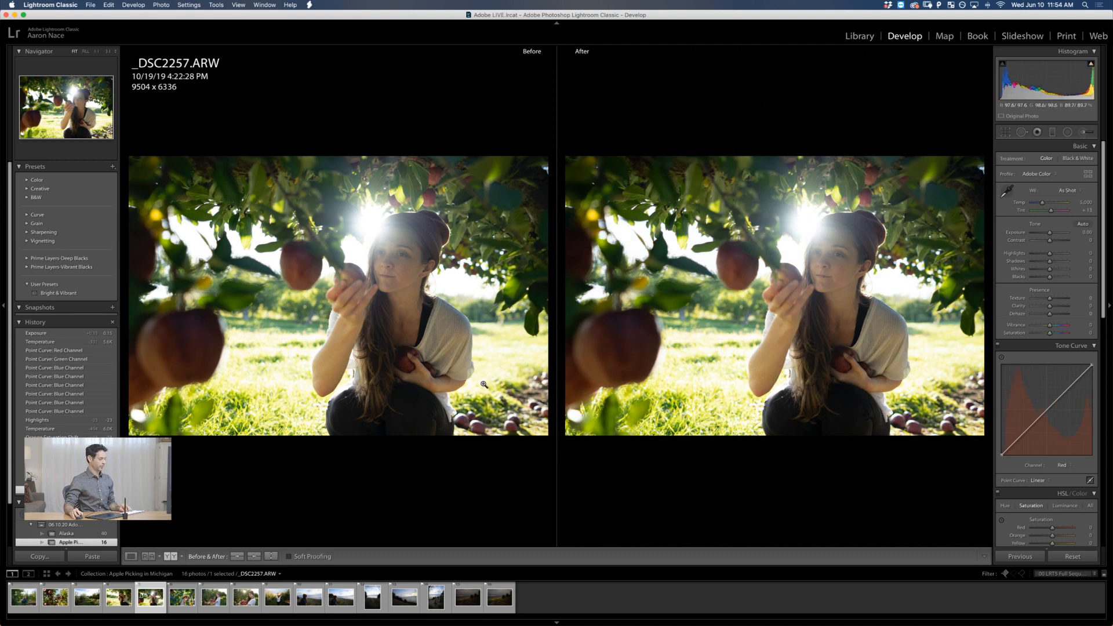
Go back to the library grid, select the nine apple-picking photos and create virtual copies of them
key("g")
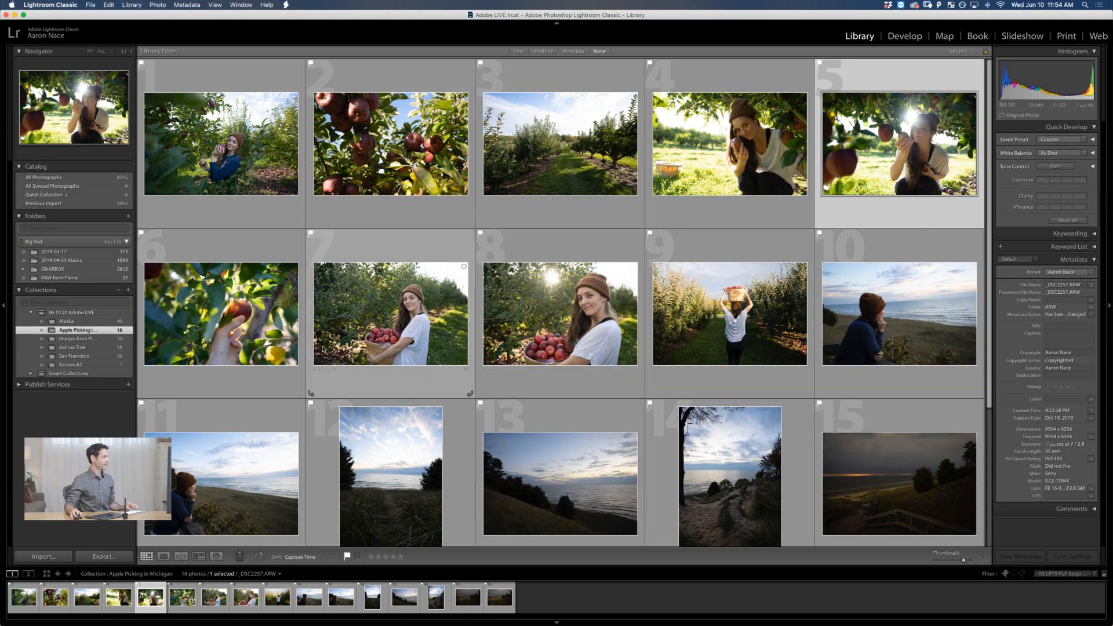
left_click(765, 322)
left_click(226, 132, "shift")
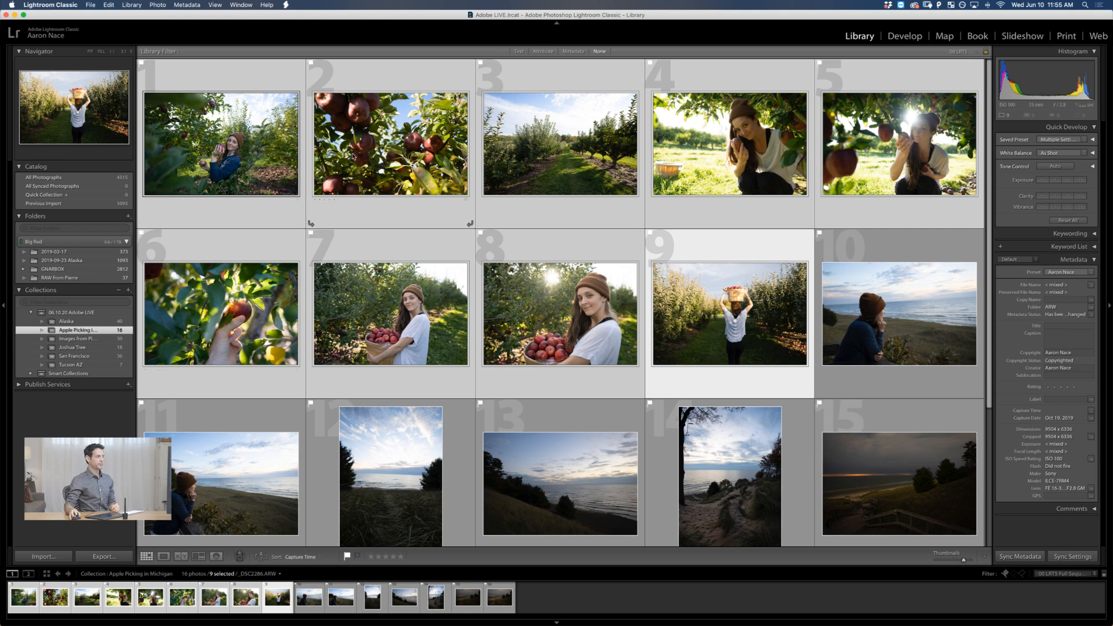
right_click(535, 156)
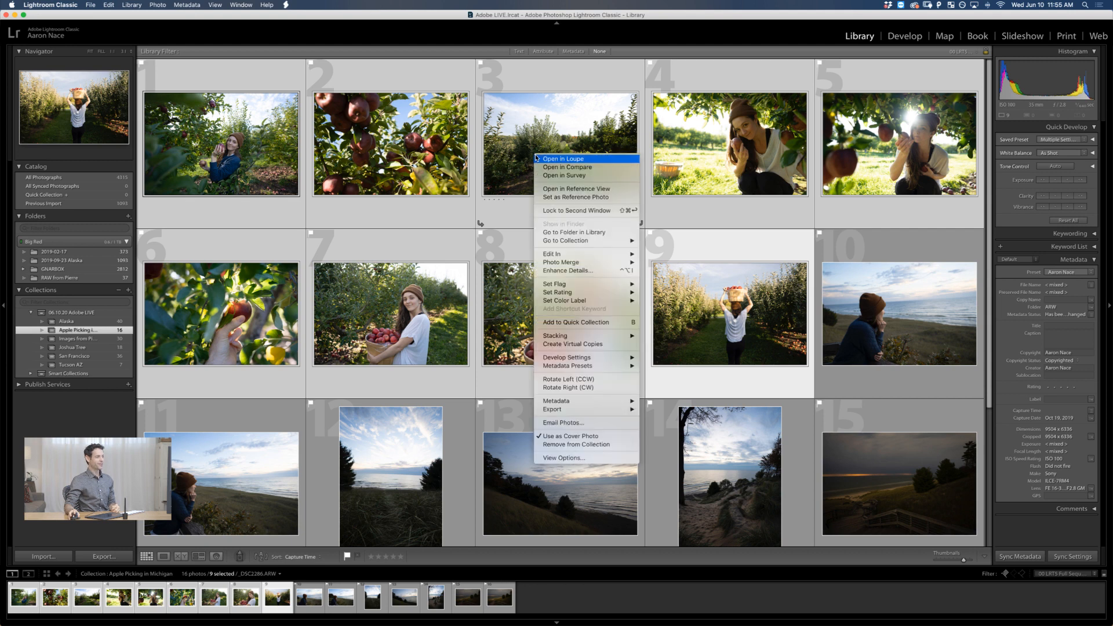
left_click(590, 344)
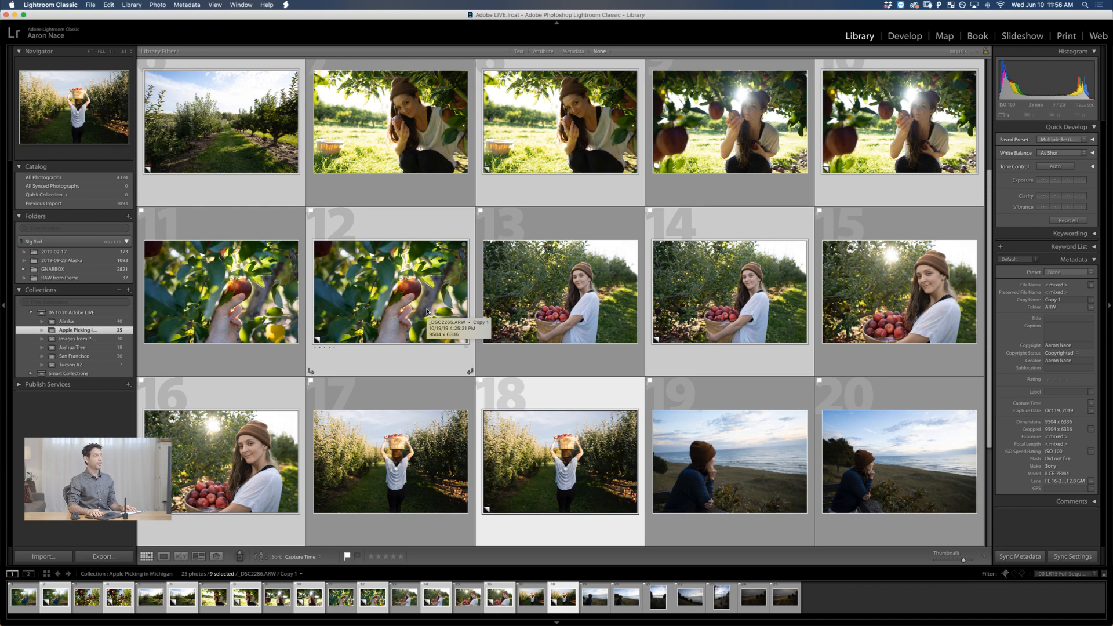
Assign the red color label to the nine selected virtual copies and compare a few labeled copies with their unlabeled originals
key("6")
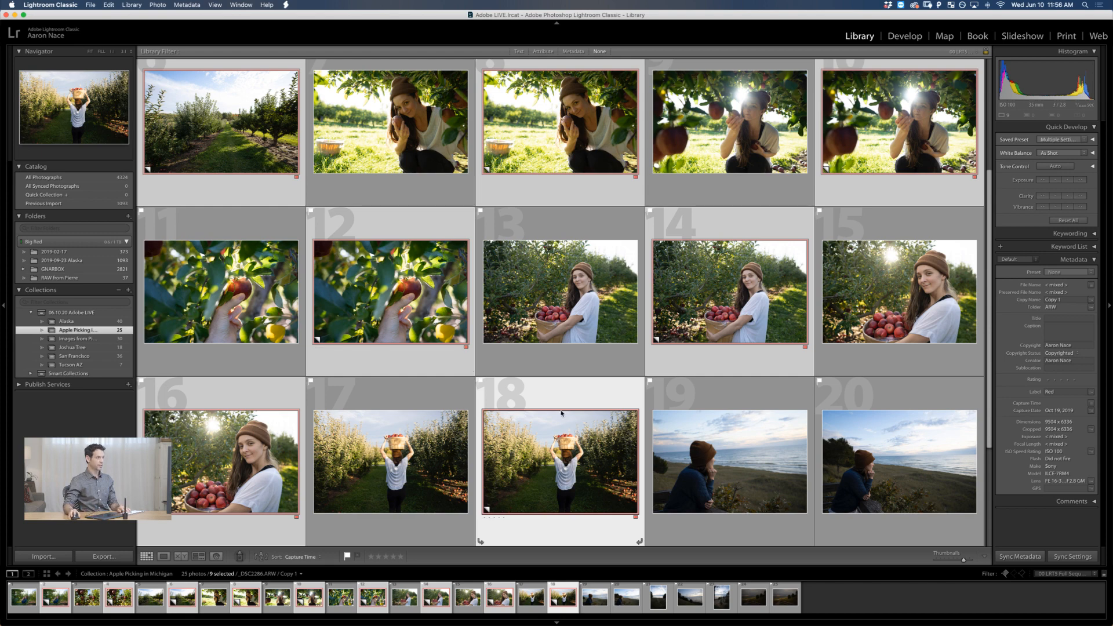
left_click(712, 428)
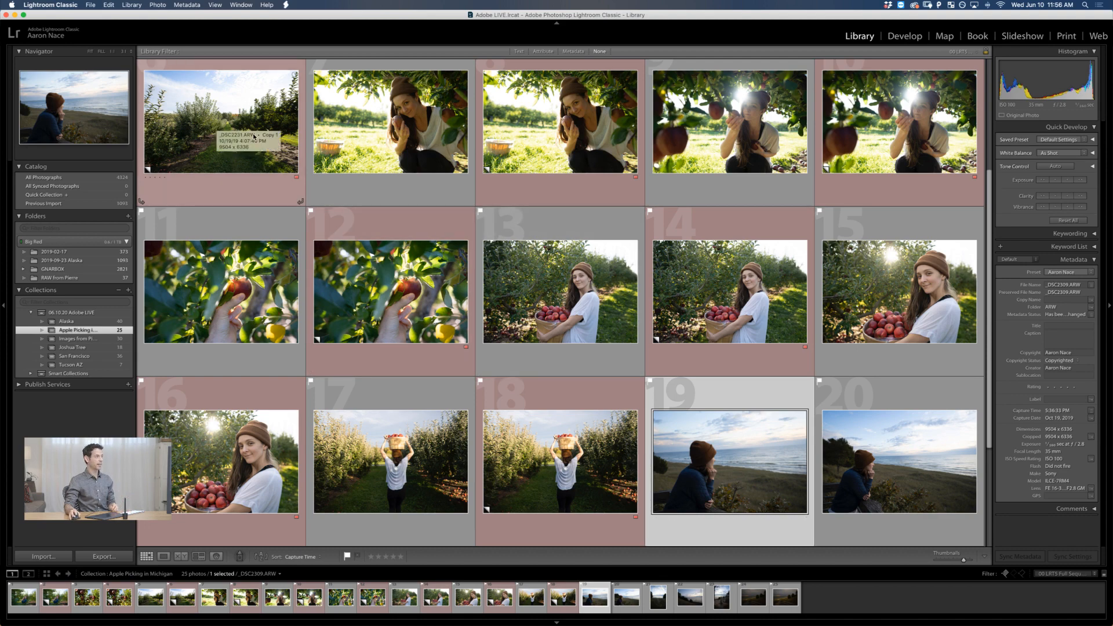
left_click(237, 148)
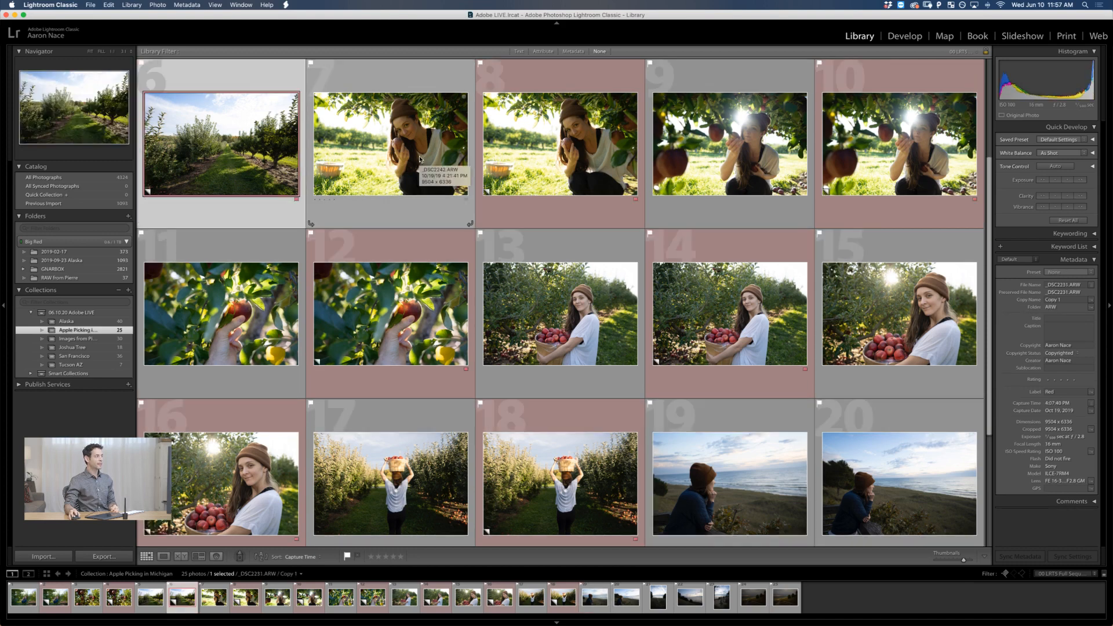
left_click(599, 148)
left_click(754, 143)
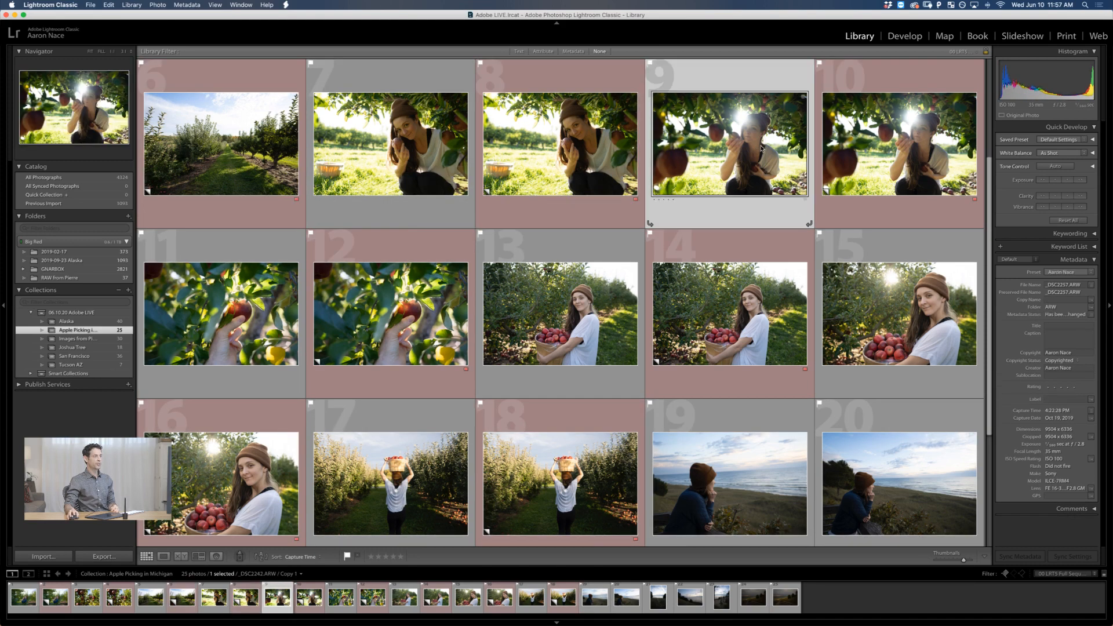
left_click(879, 147)
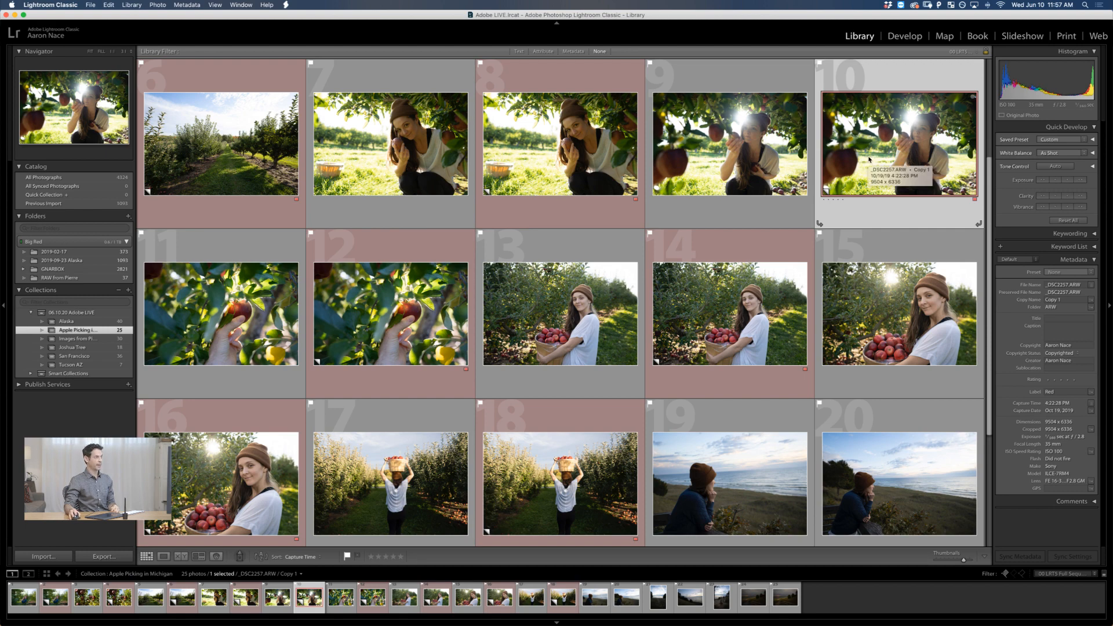
Filter the library grid by attribute to show only red-labeled photos and clear the photo selection
left_click(544, 53)
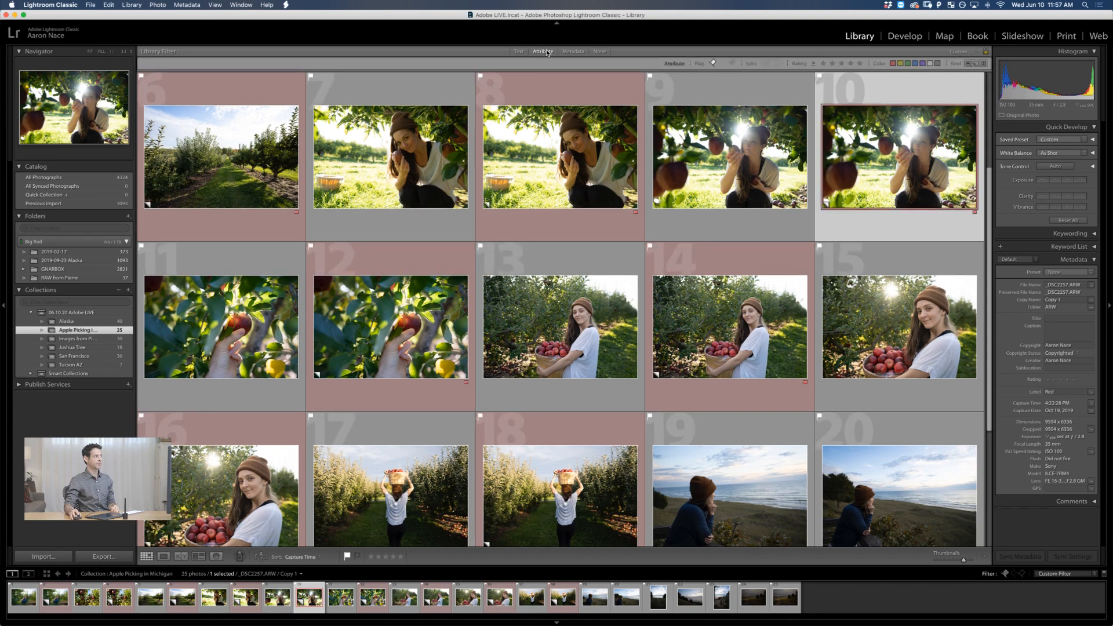
left_click(893, 63)
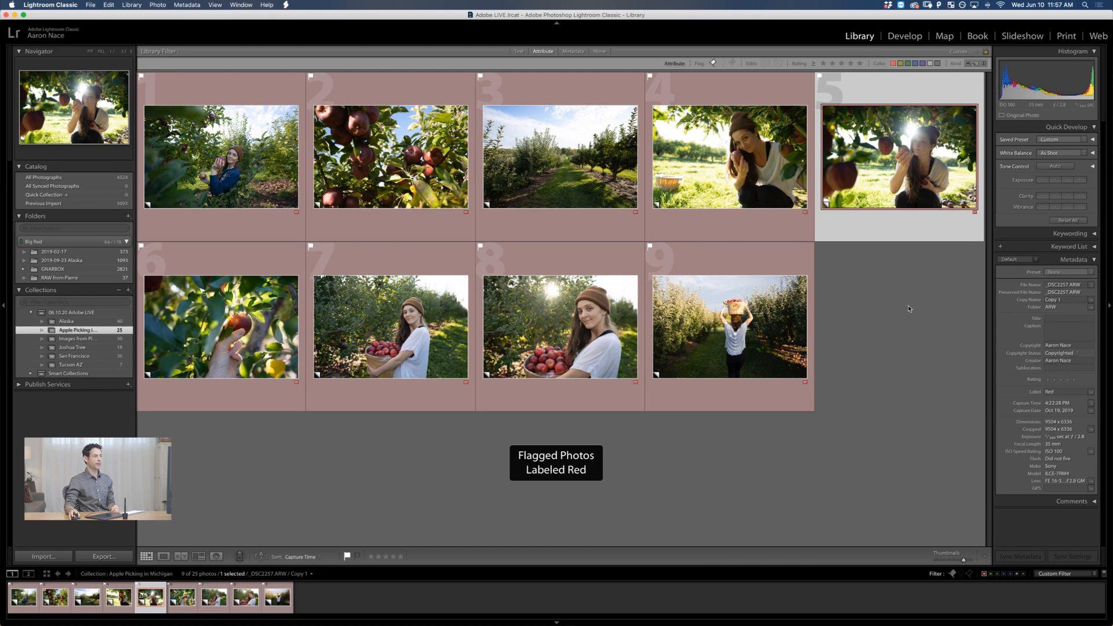
left_click(909, 308)
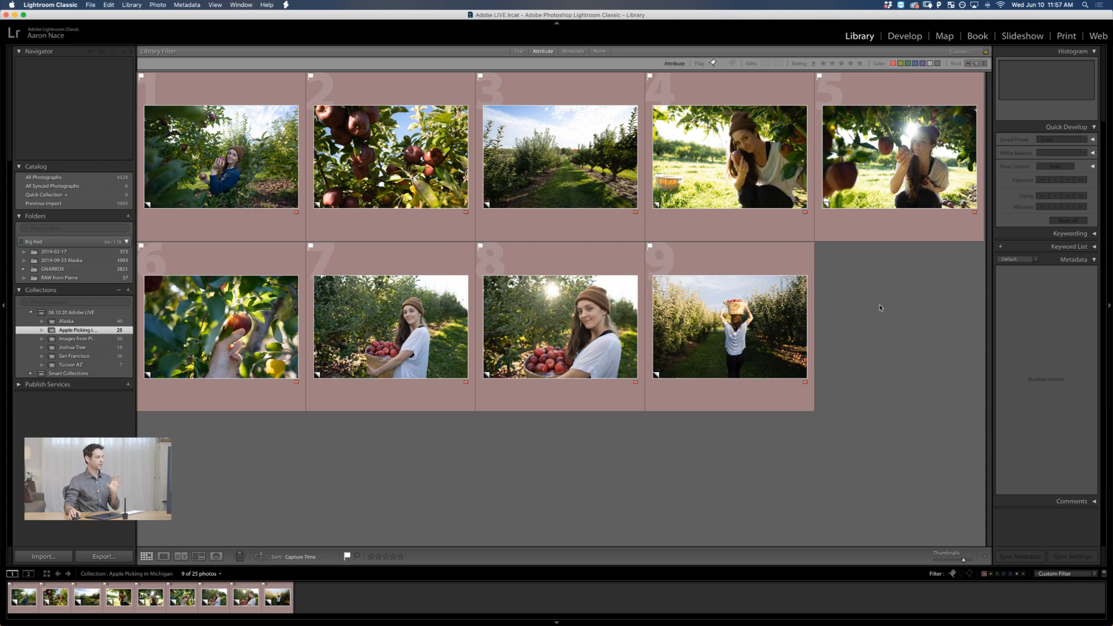
In Develop, apply the Bright & Vibrant preset to the copies of the overhead-basket photo and the close-up portrait with the apple basket
left_click(743, 343)
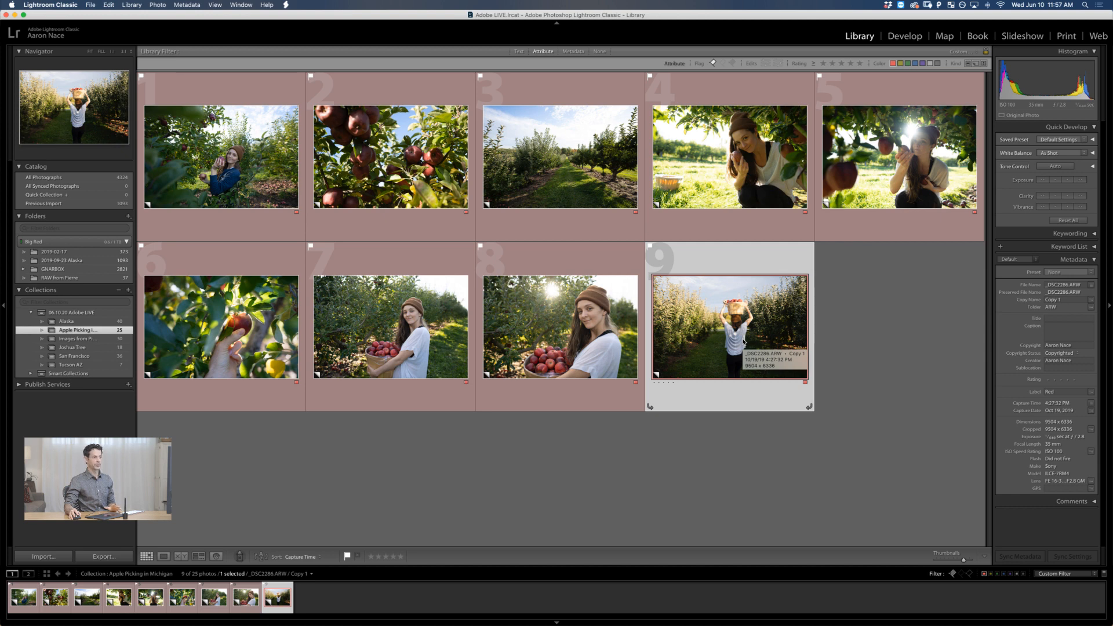
left_click(914, 36)
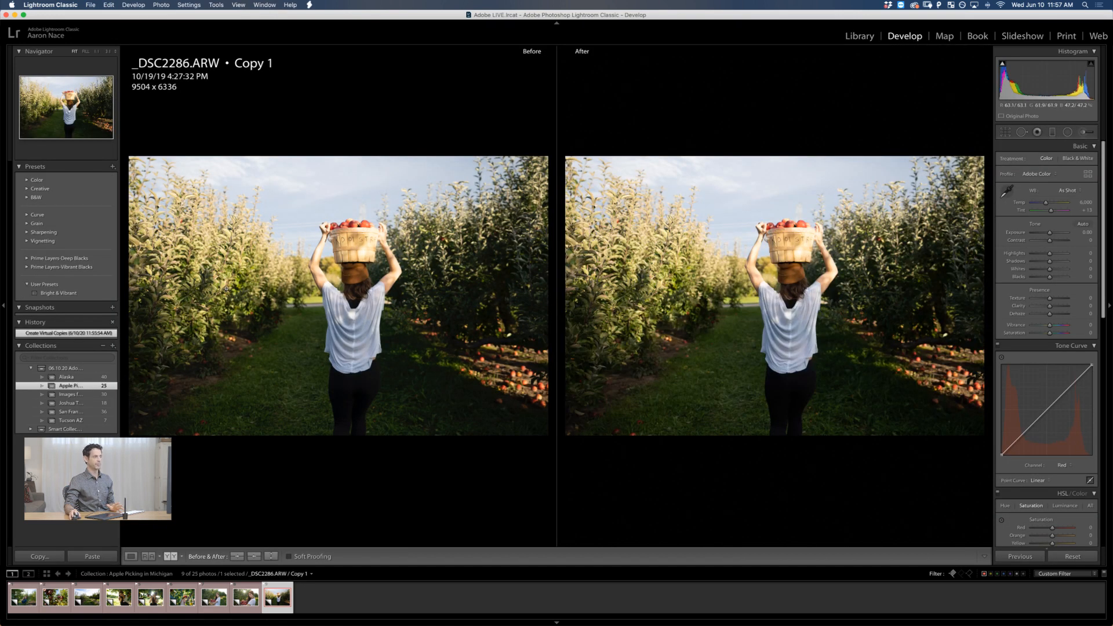
left_click(82, 294)
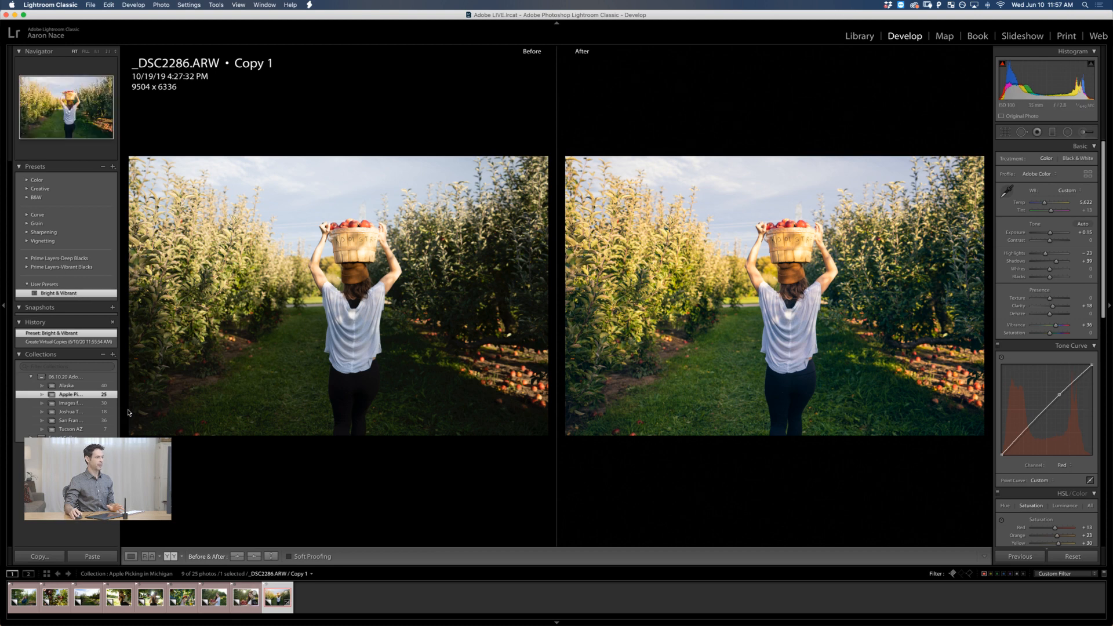
left_click(250, 598)
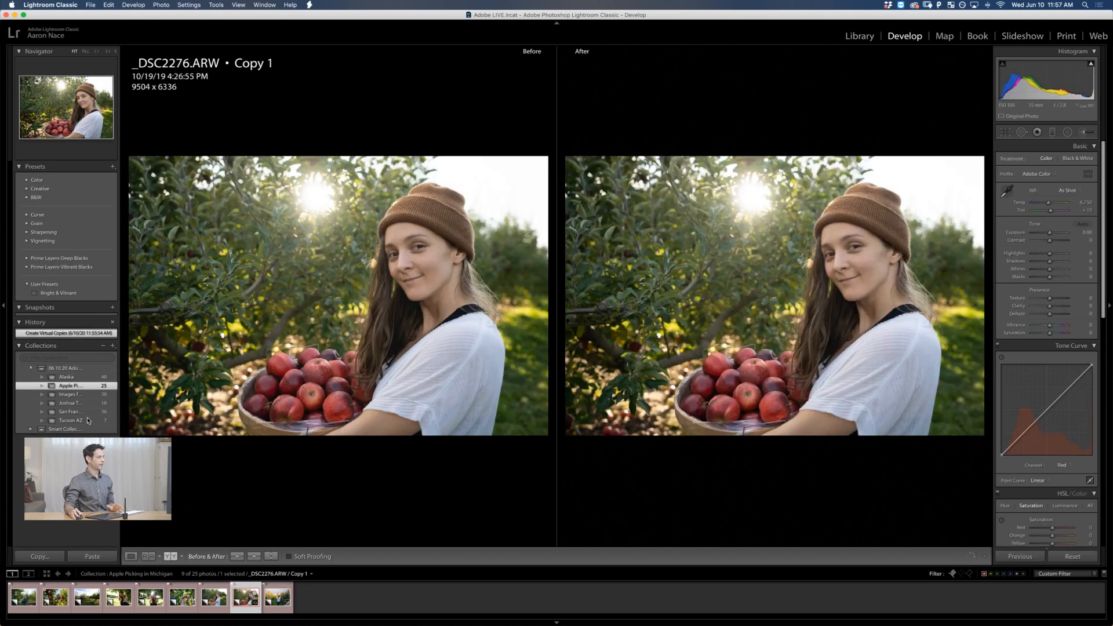
left_click(81, 294)
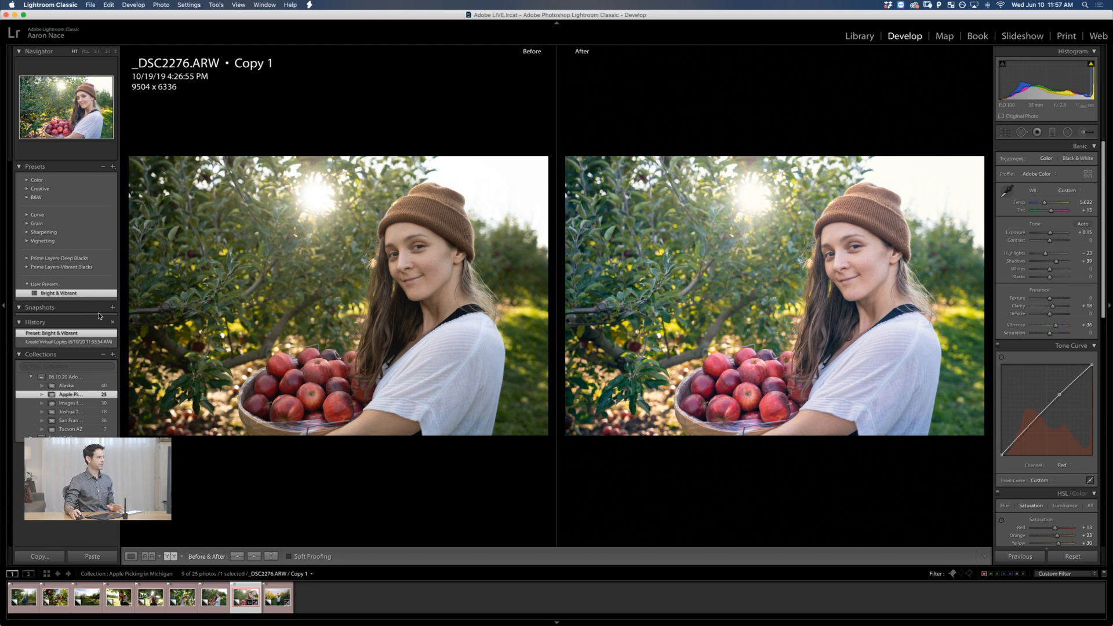
Apply the Bright & Vibrant preset to red-labeled copies 7, 6 and 5: the basket portrait, the hand-held apple and the backlit portrait
left_click(215, 600)
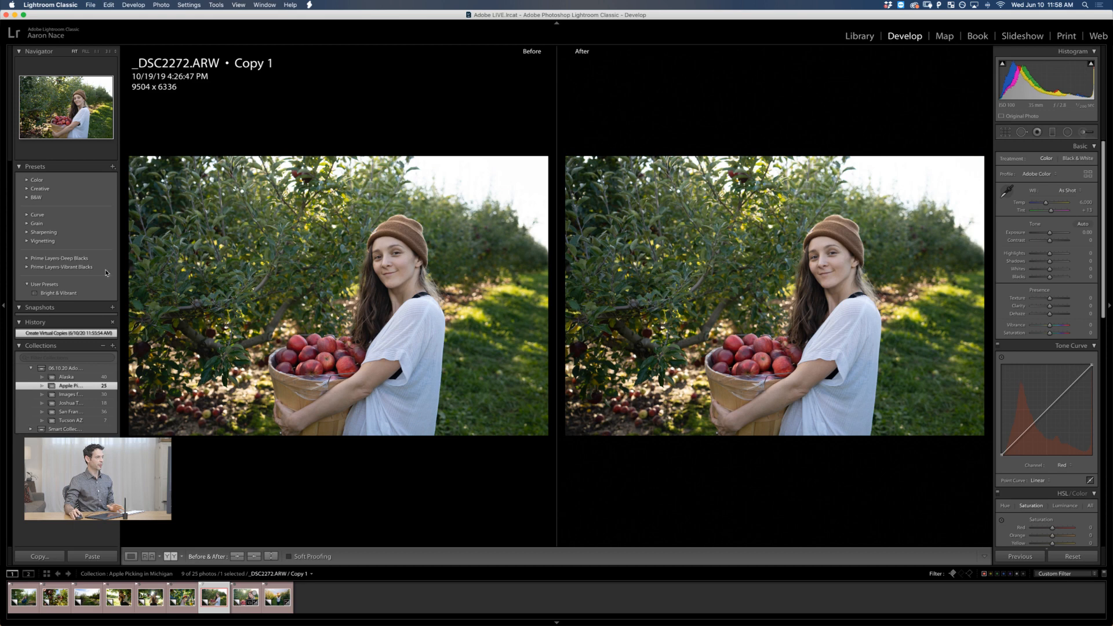
left_click(73, 294)
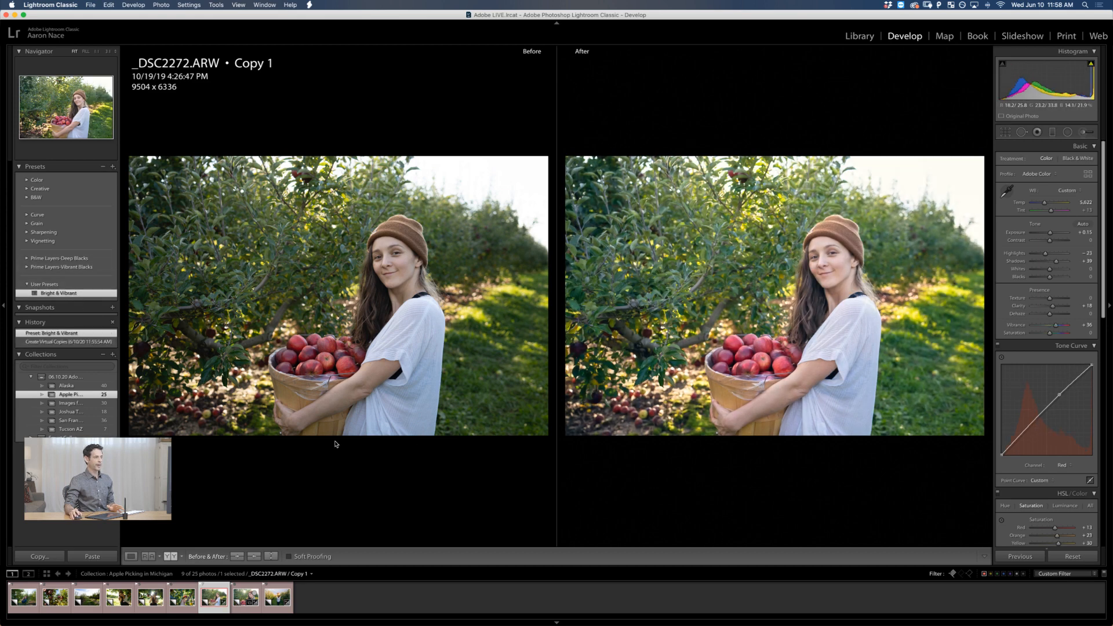
left_click(186, 603)
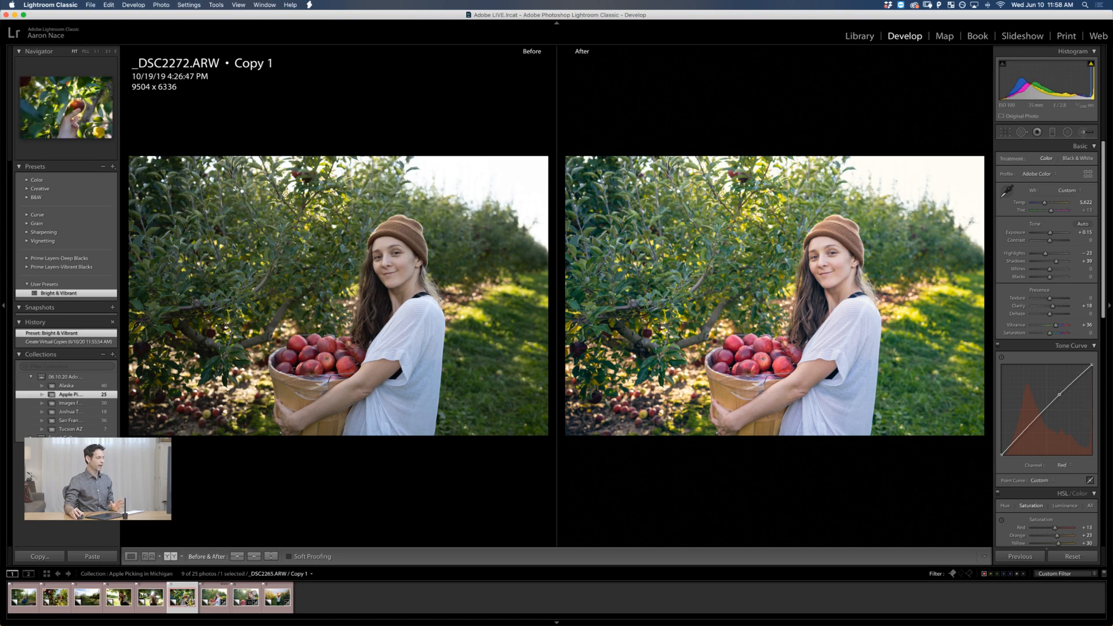
left_click(68, 292)
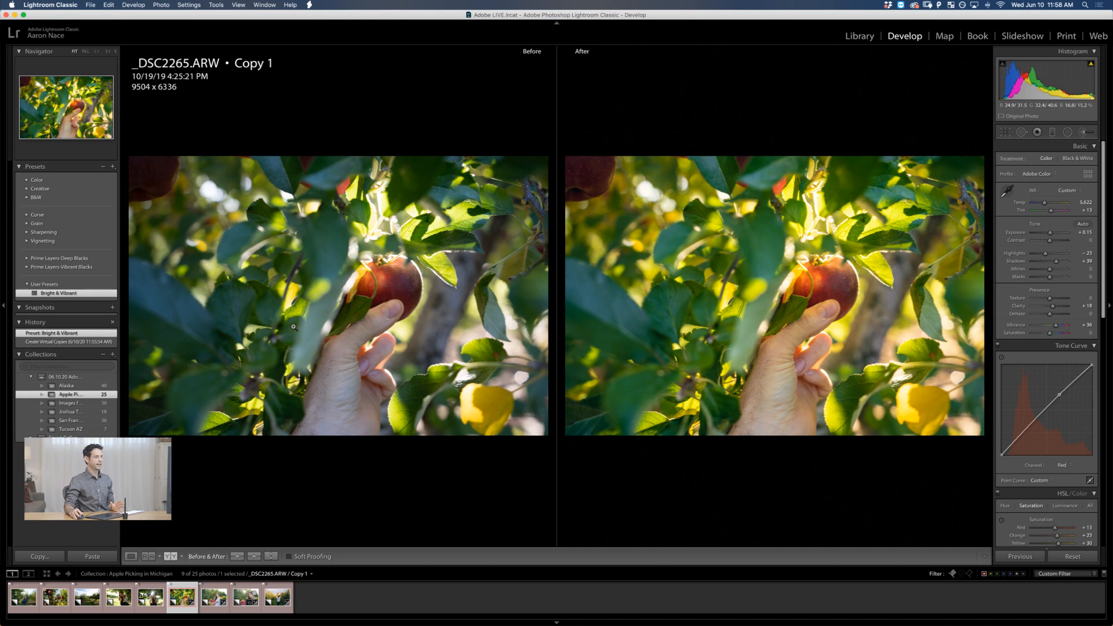
left_click(150, 597)
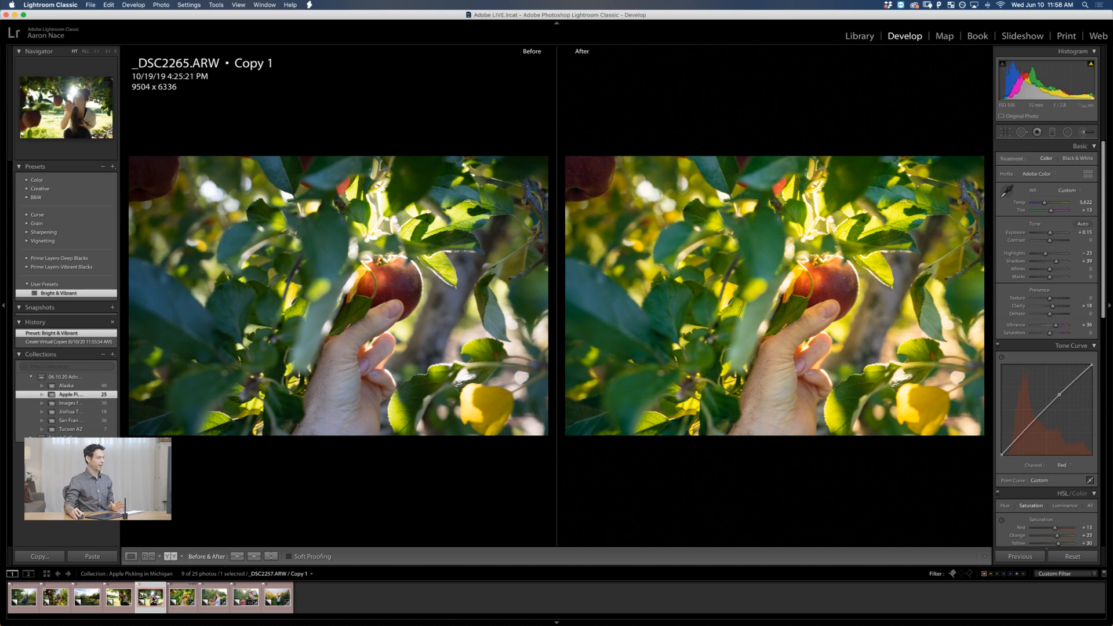
left_click(76, 293)
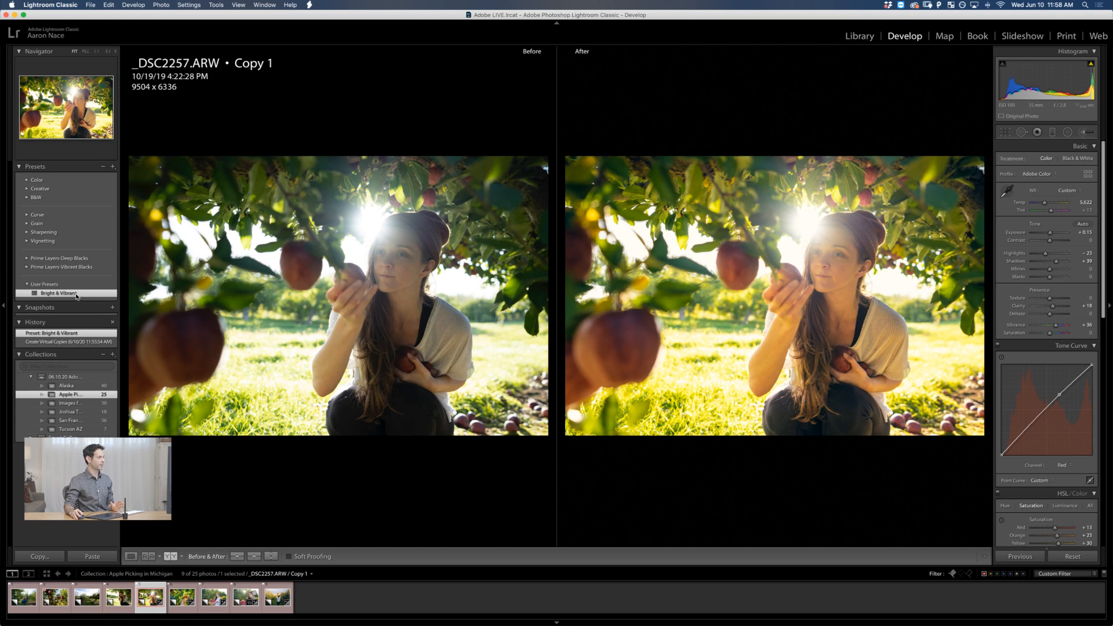
Apply the Bright & Vibrant preset to the copies of the crouching woman holding an apple and the orchard row landscape
left_click(121, 597)
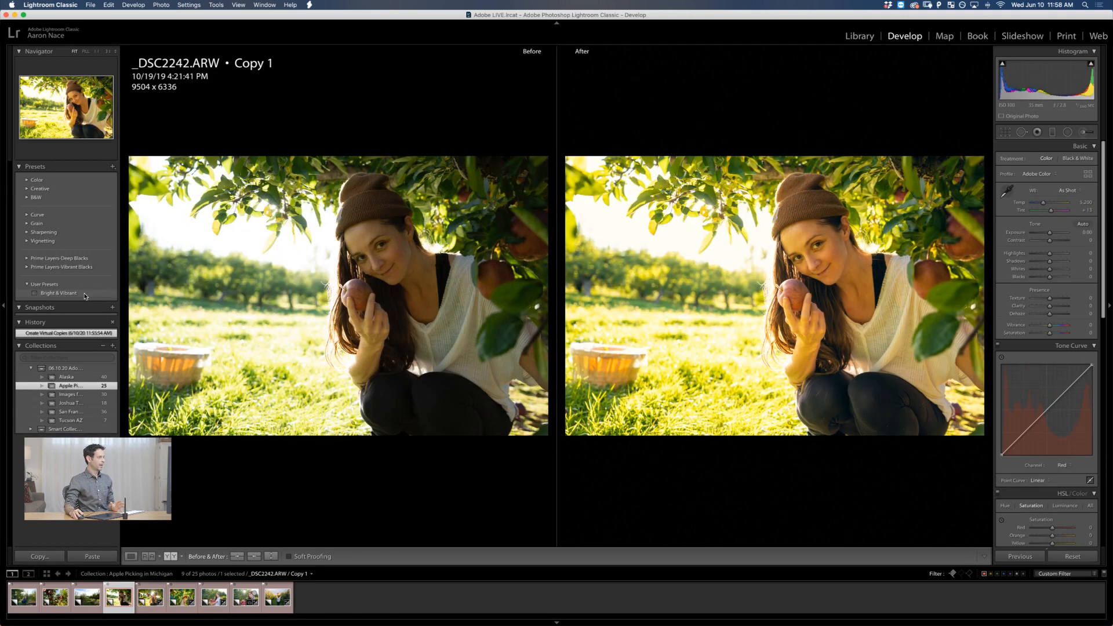
left_click(85, 294)
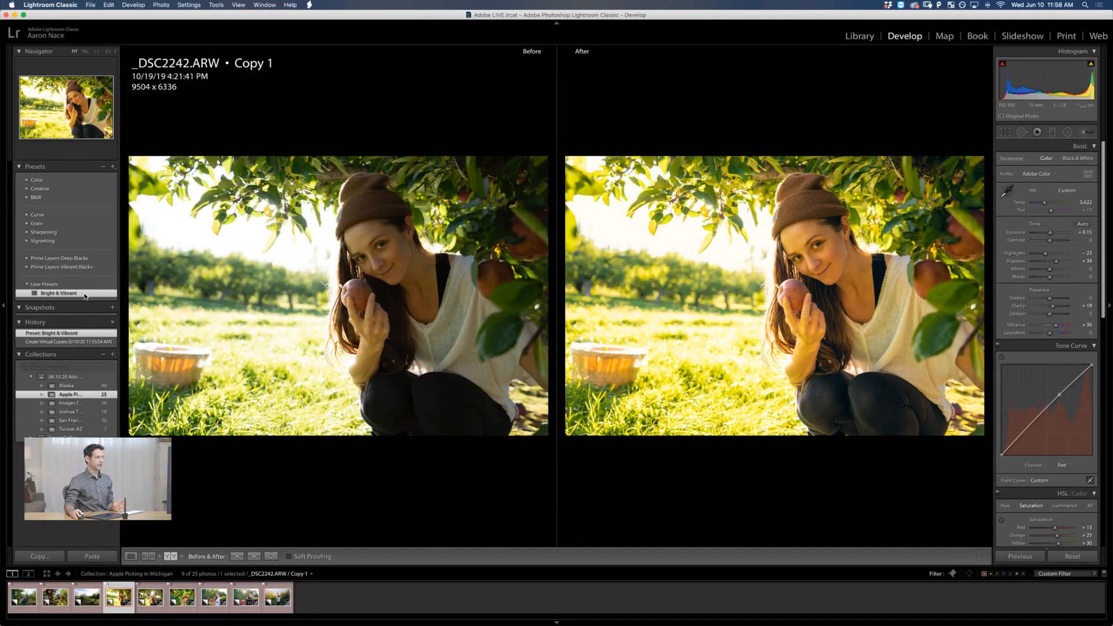
left_click(90, 604)
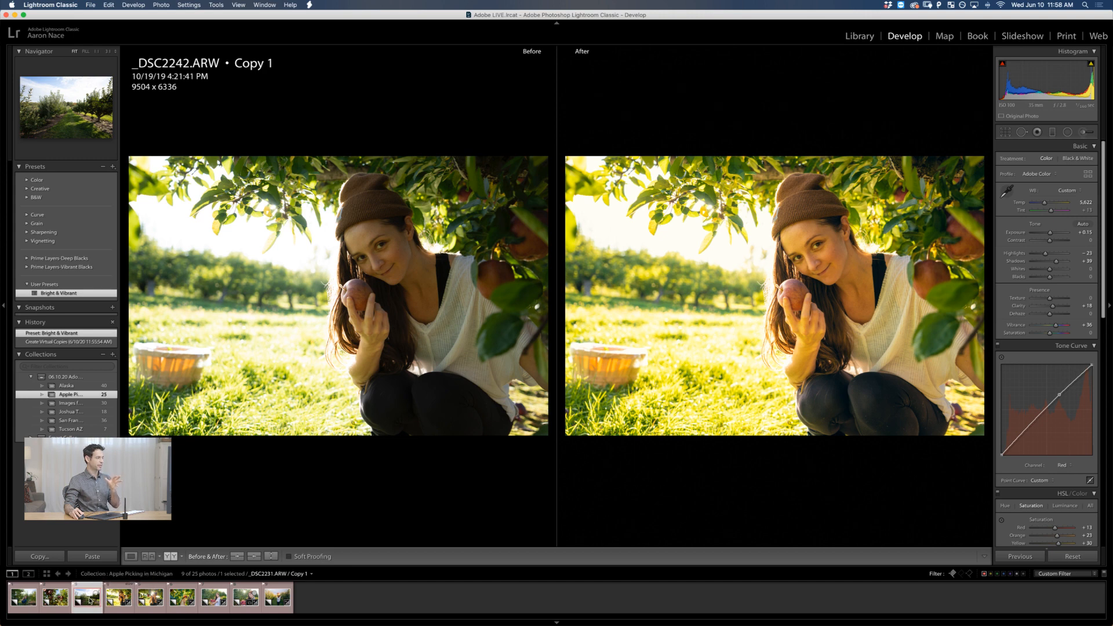
left_click(70, 295)
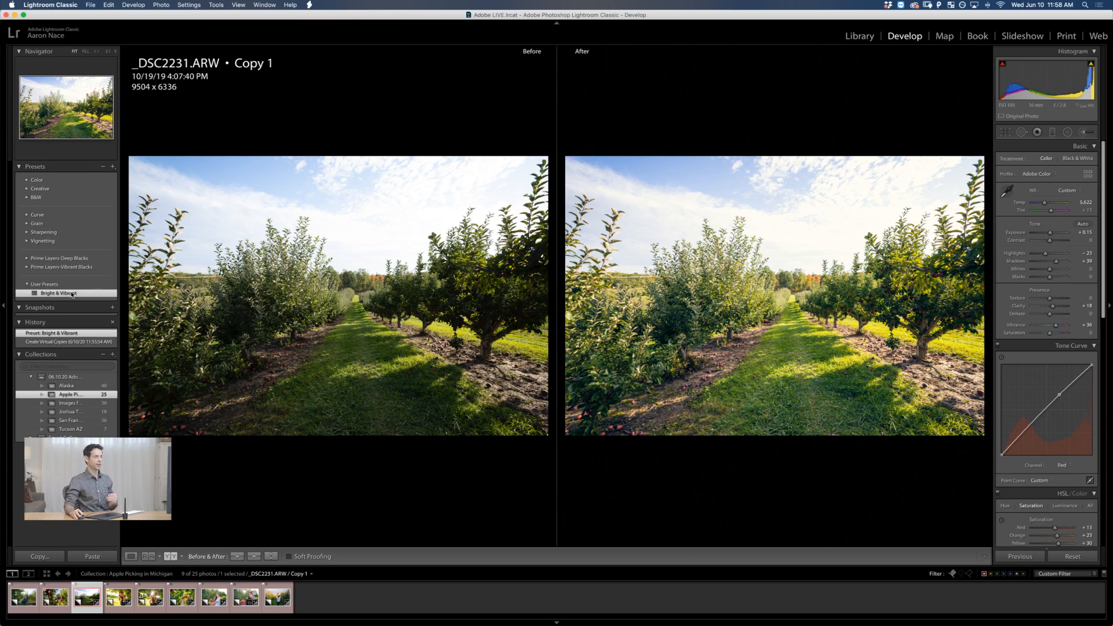
Apply the Bright & Vibrant preset to the apple cluster and blue-sweater portrait copies, and return to the library grid with nothing selected
left_click(59, 607)
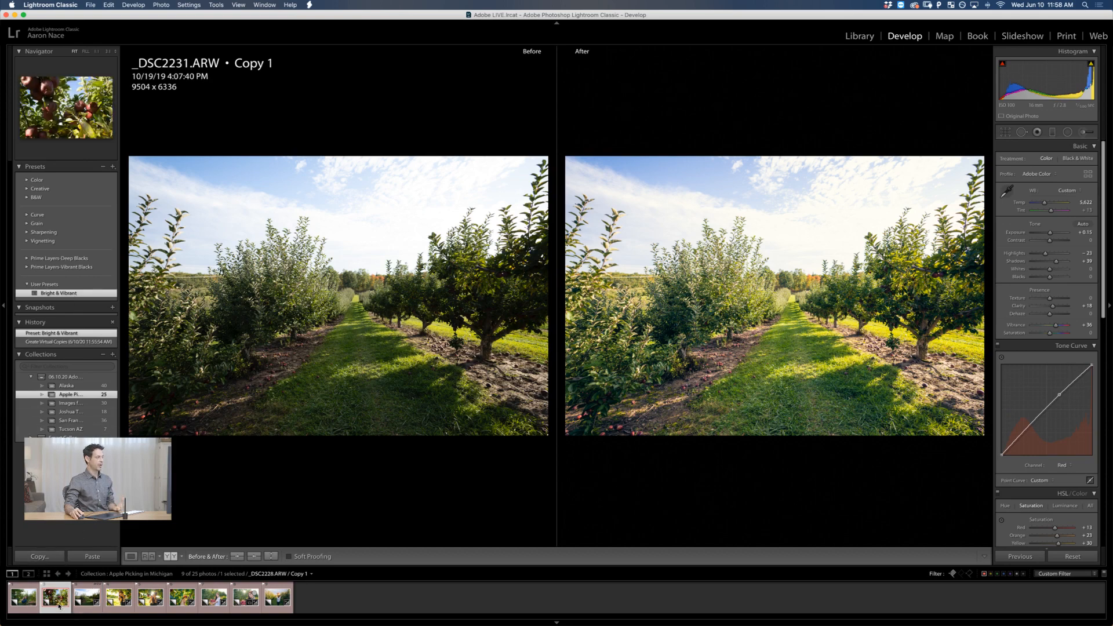
left_click(63, 293)
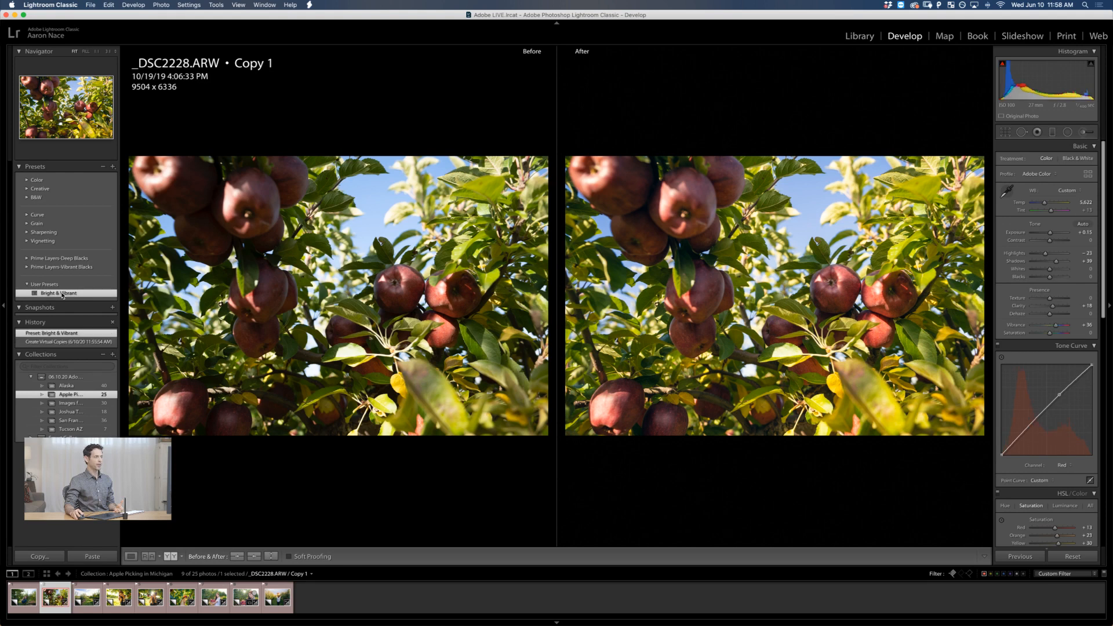
left_click(25, 600)
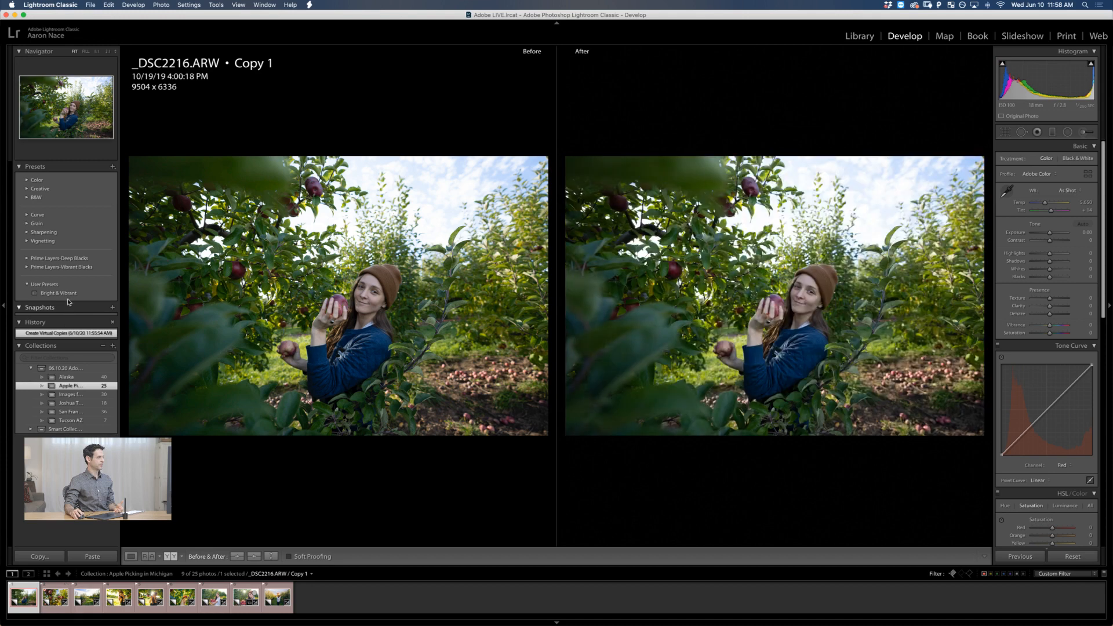
left_click(70, 295)
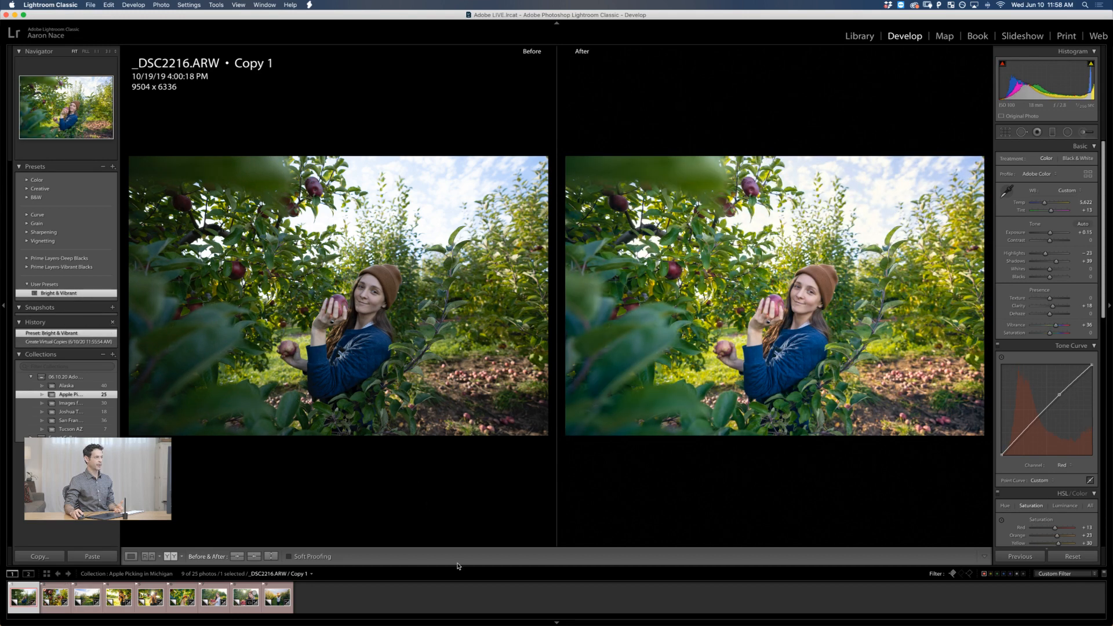
left_click(481, 597)
key("g")
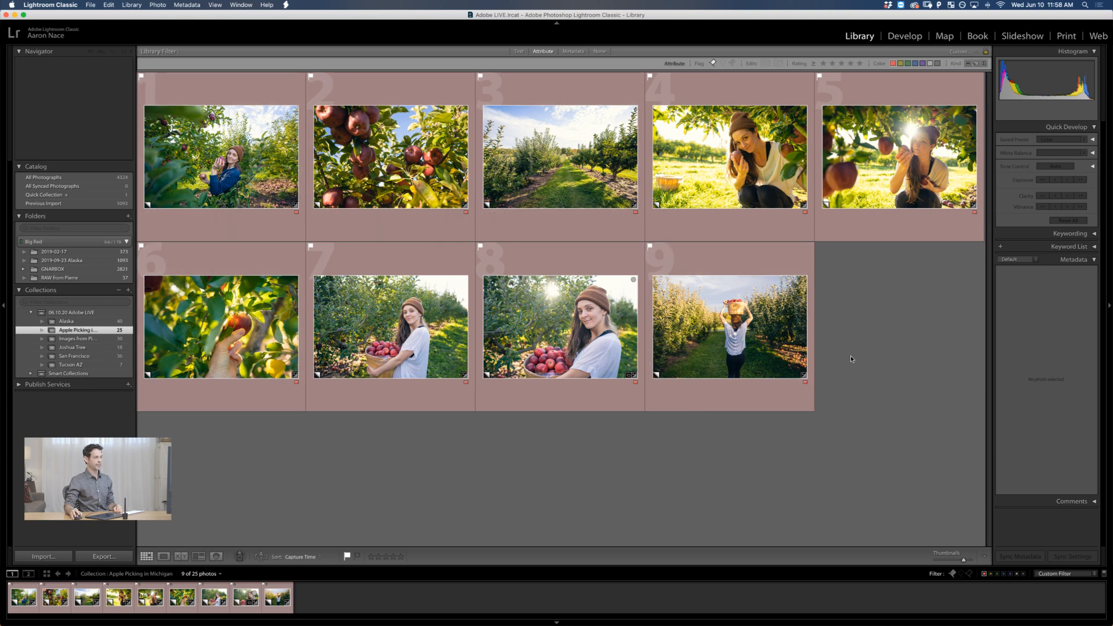
Cool the copy of the crouching woman, photo 4, to a temperature of about 4,600 in Develop, and return to the grid with nothing selected
left_click(743, 193)
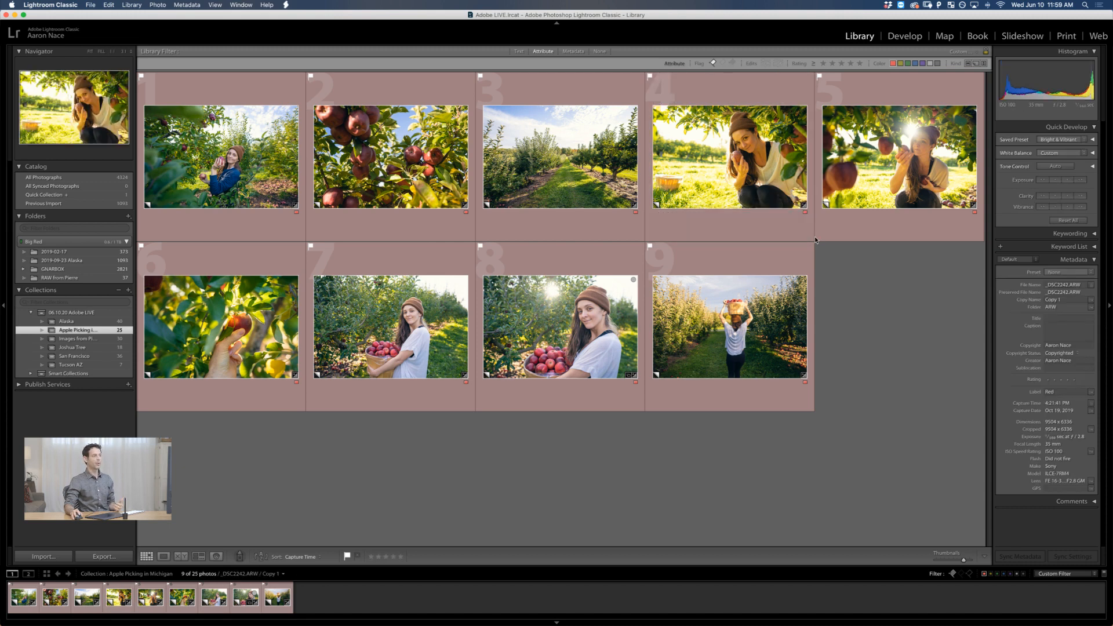
double_click(758, 187)
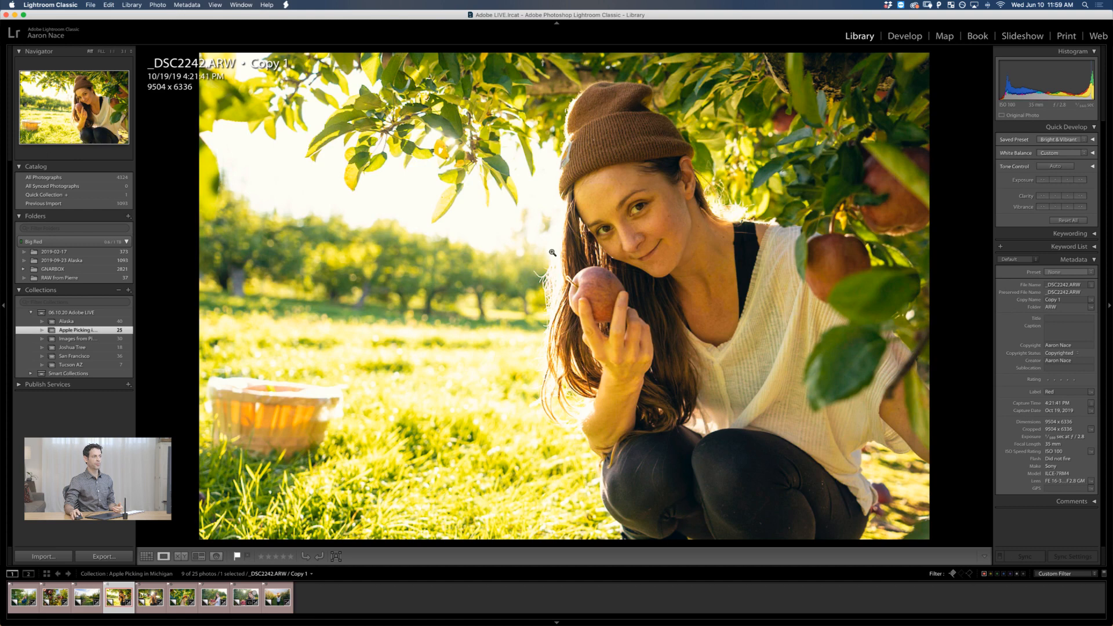
left_click(897, 36)
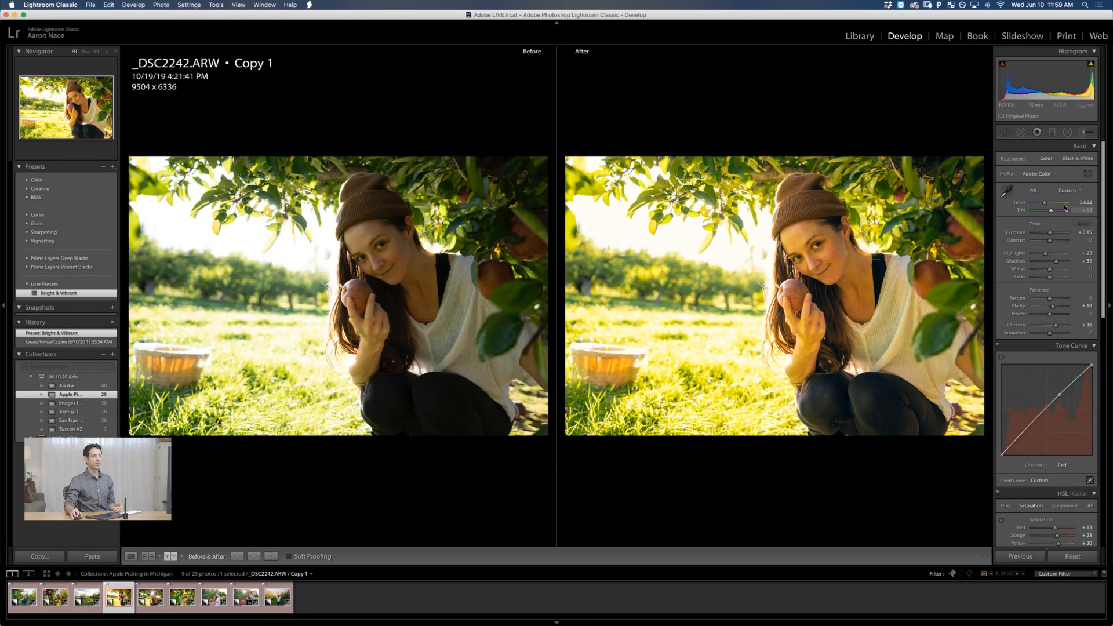
left_click_drag(1082, 204, 1076, 204)
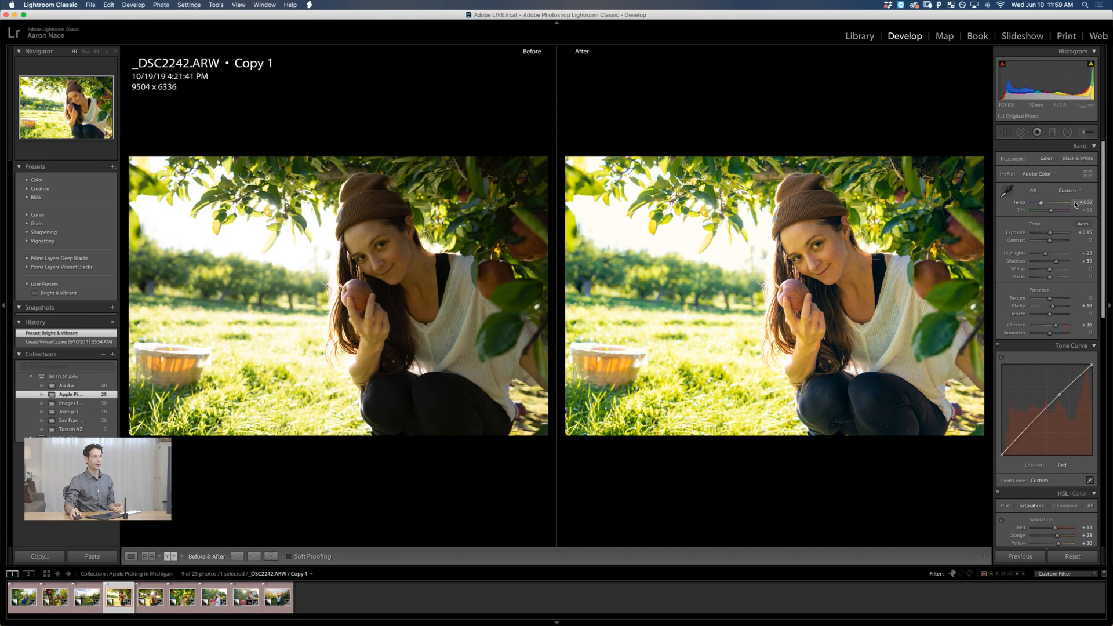
left_click_drag(1076, 204, 1083, 204)
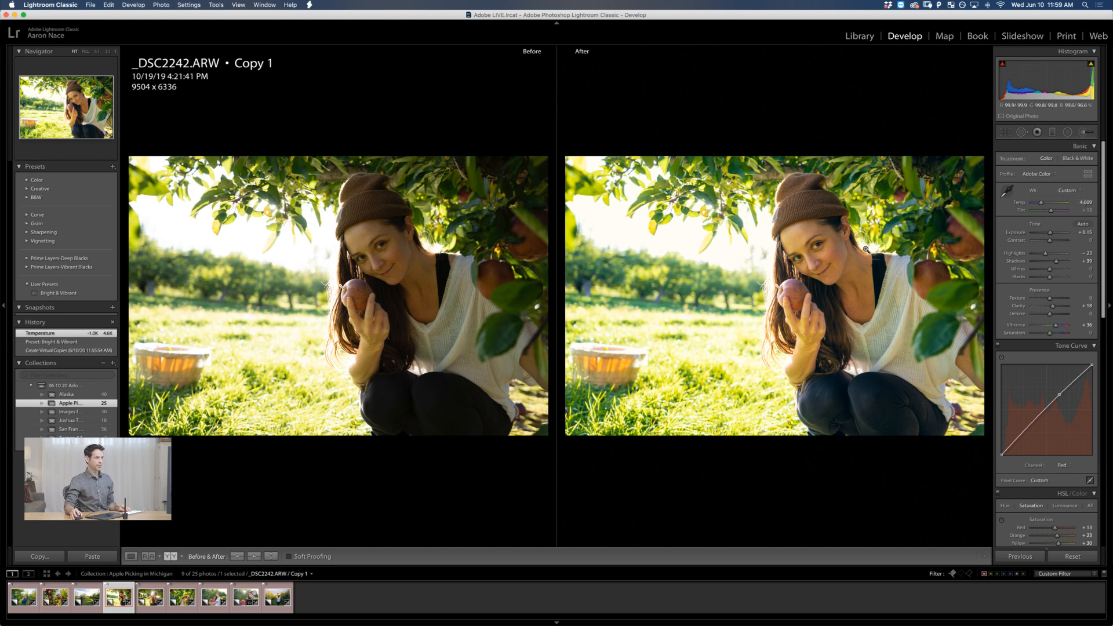
key("g")
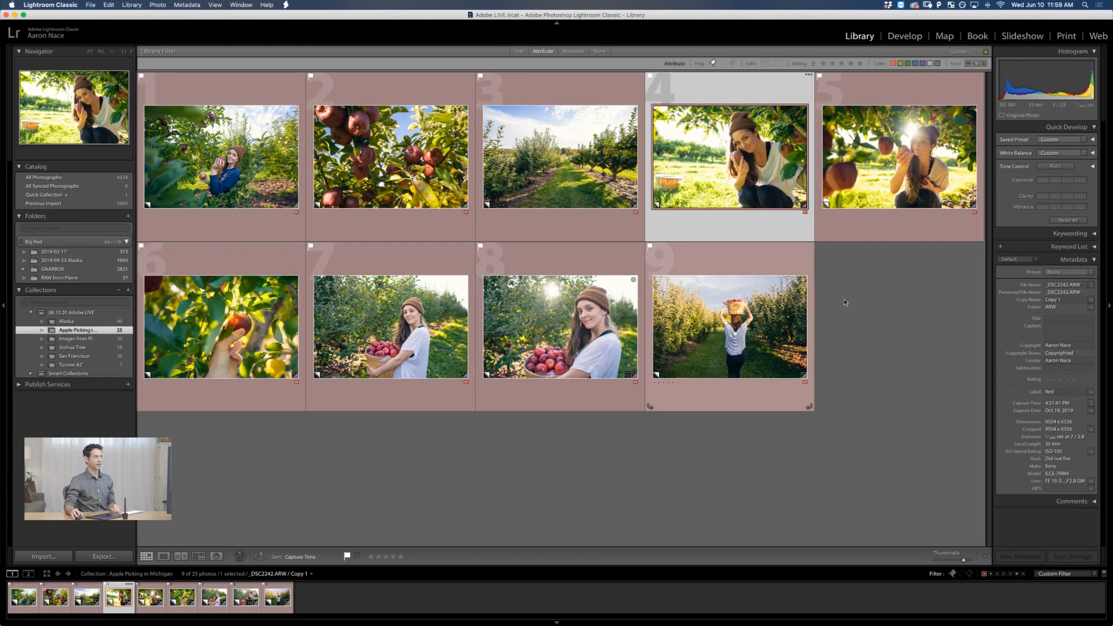
left_click(877, 277)
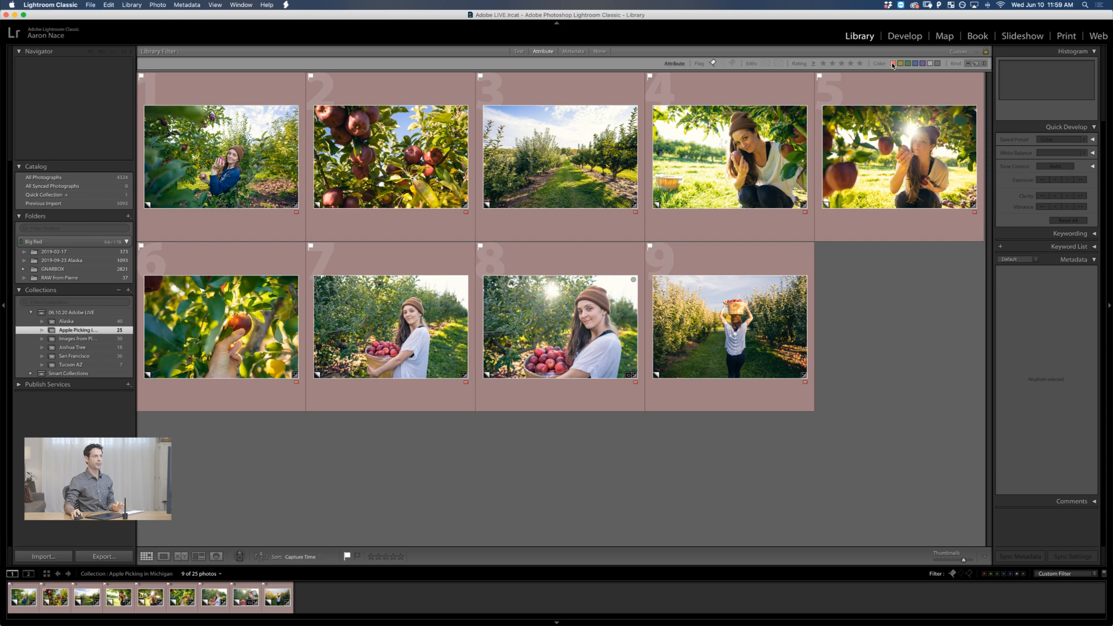
Turn off the red label filter and select photos 1 through 18, both the originals and their edited copies
left_click(893, 64)
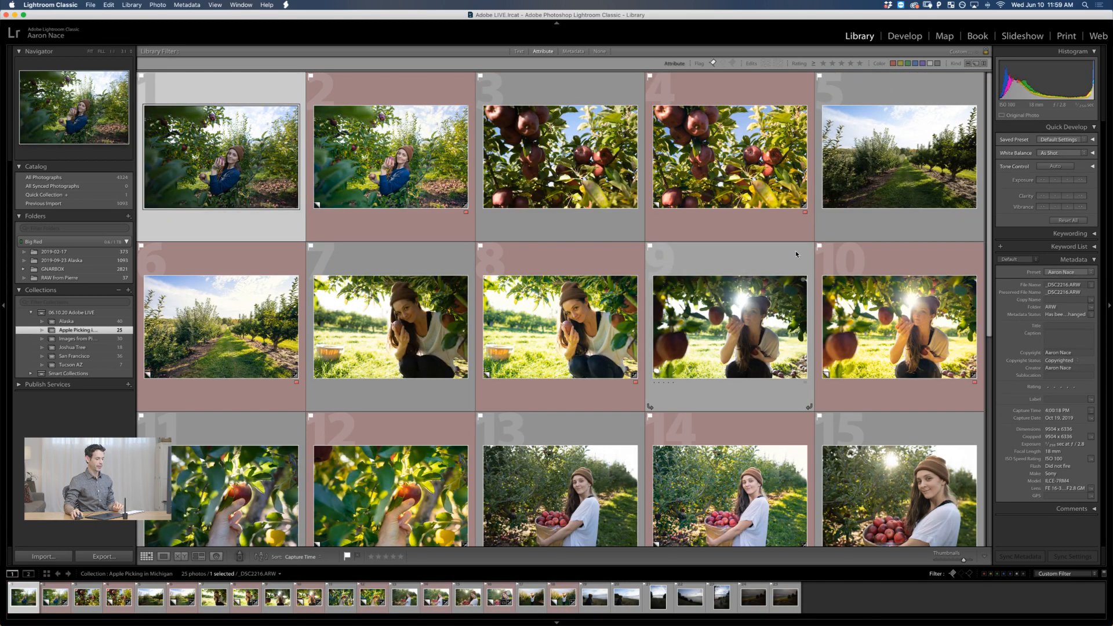
key("minus")
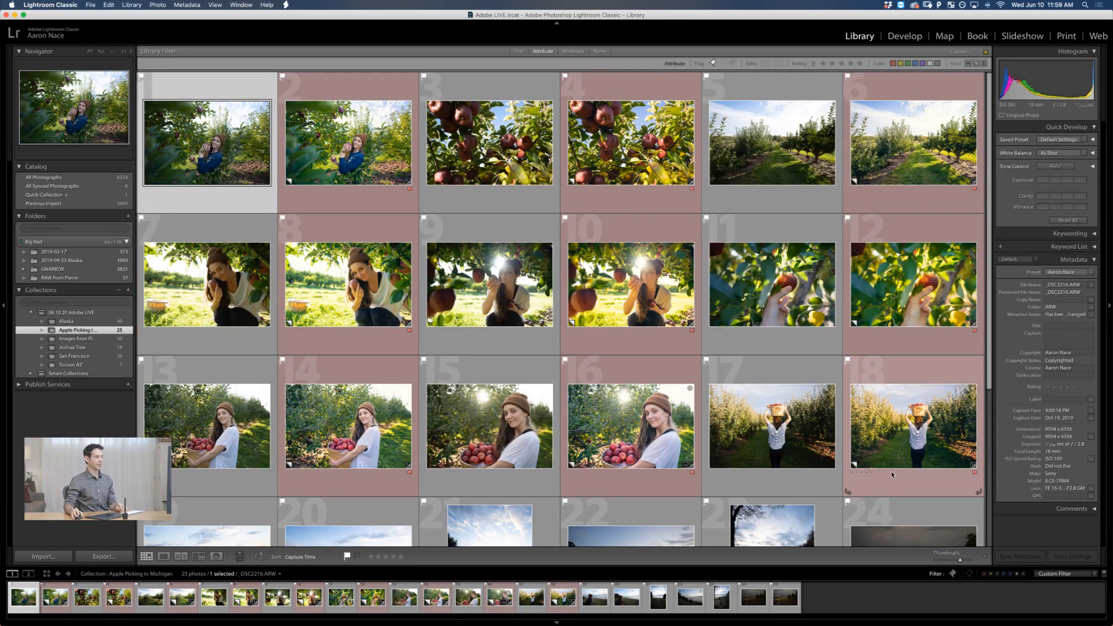
left_click(893, 441)
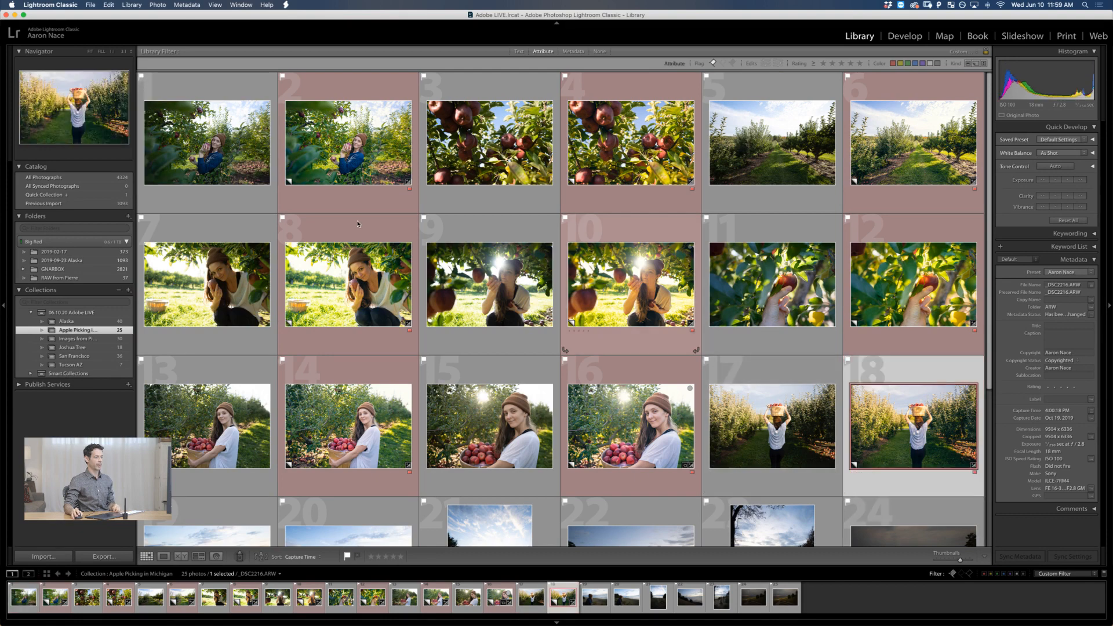
left_click(238, 144, "shift")
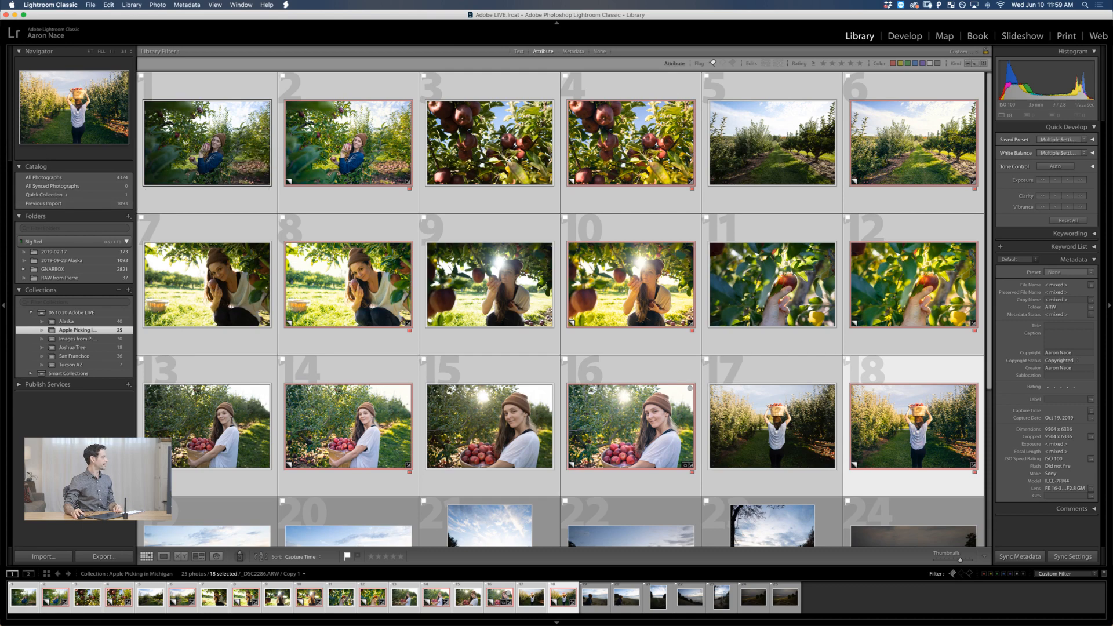
key("super+shift+e")
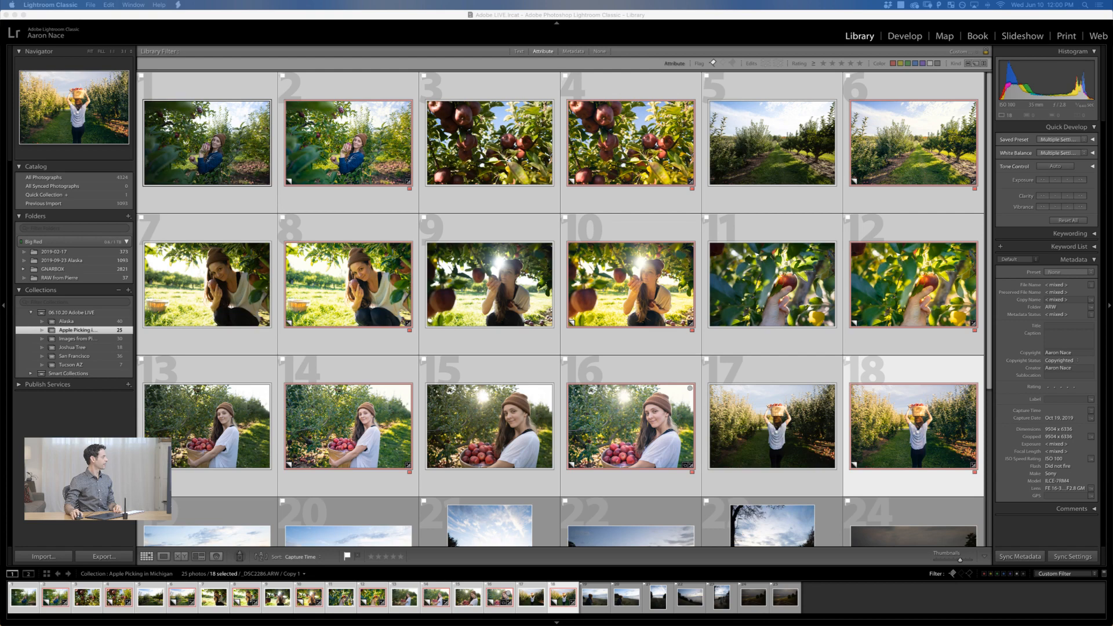
left_click(342, 19)
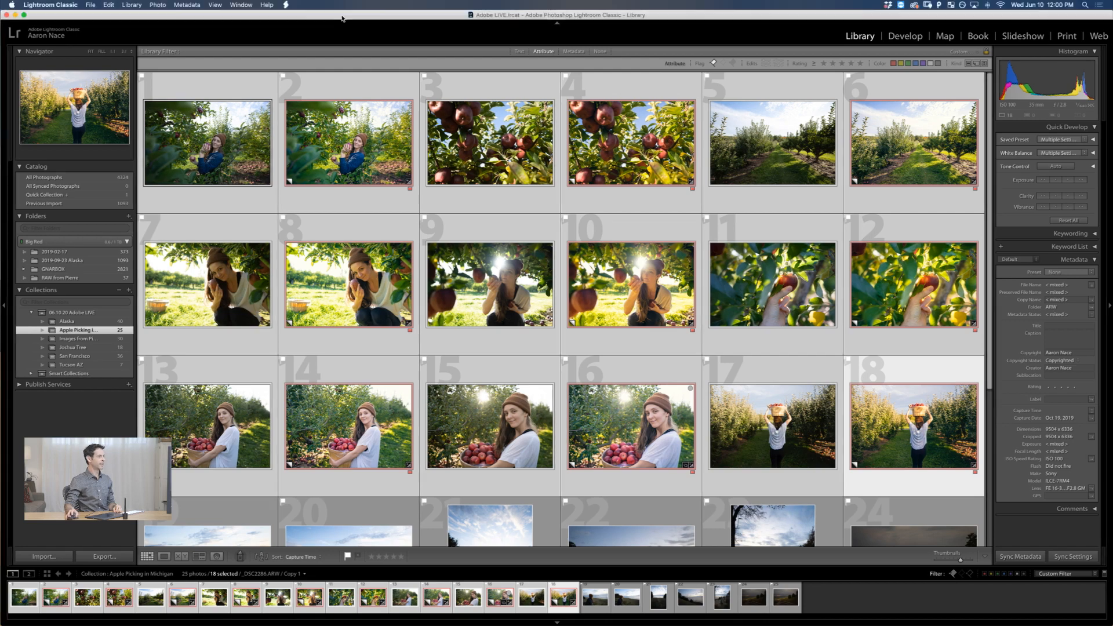
Compare the originals and edited copies of the blue-sweater portrait and apple cluster in Survey view, and return to the grid
key("n")
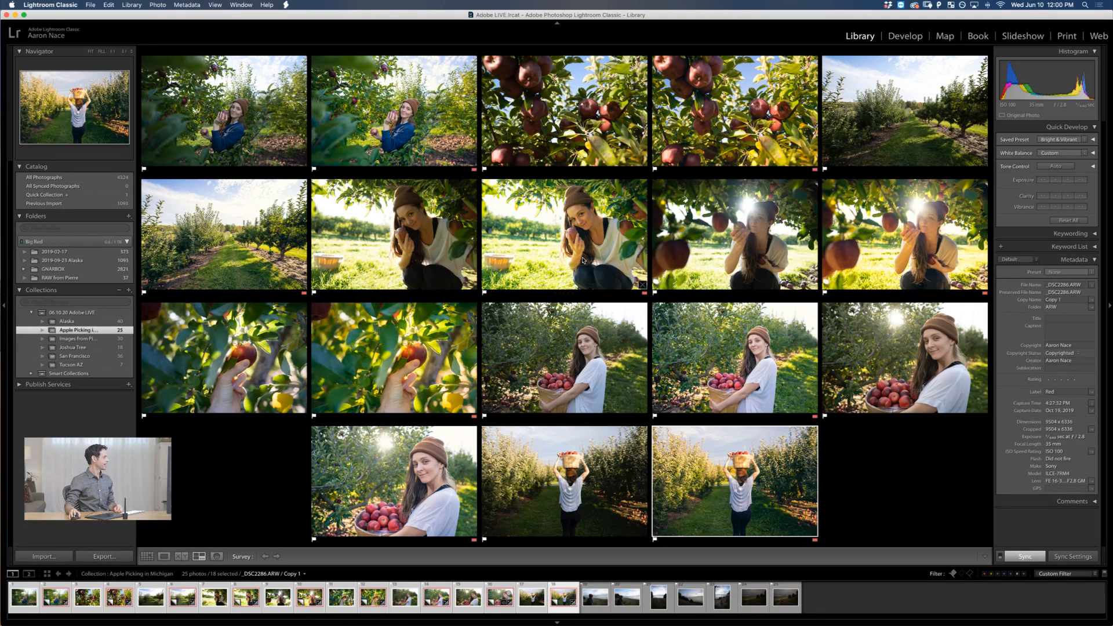
left_click(258, 125)
left_click(435, 120)
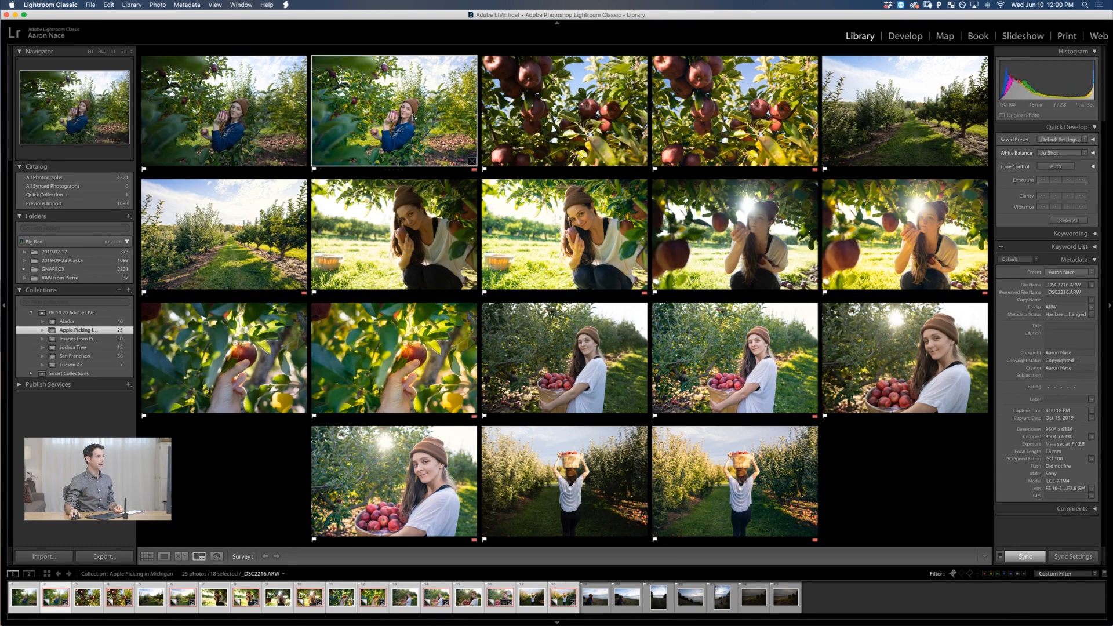
left_click(580, 129)
left_click(673, 148)
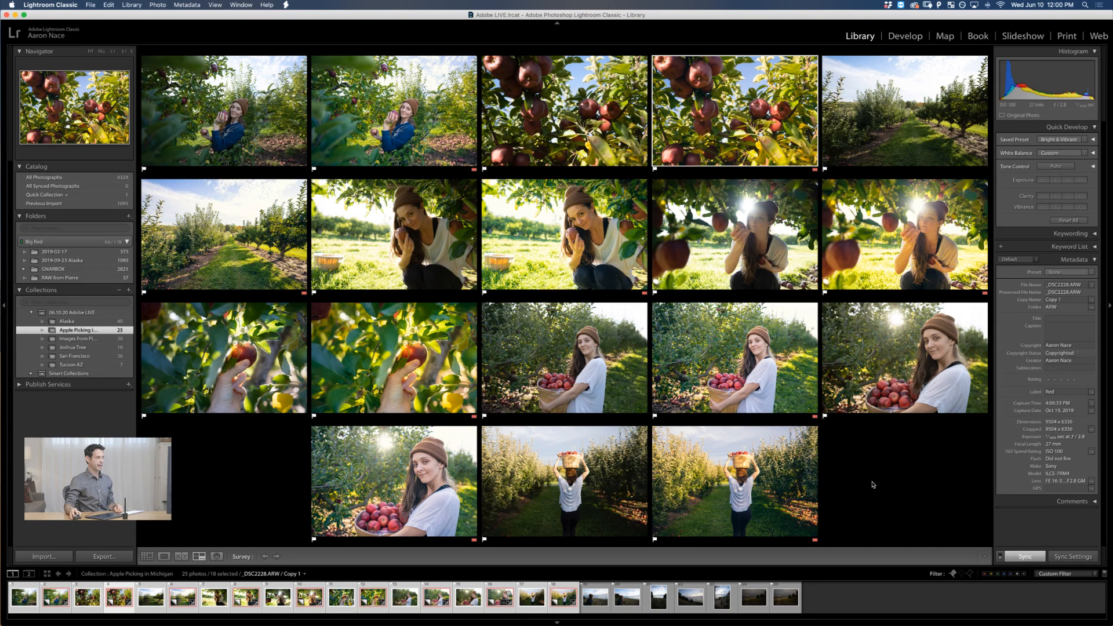
key("g")
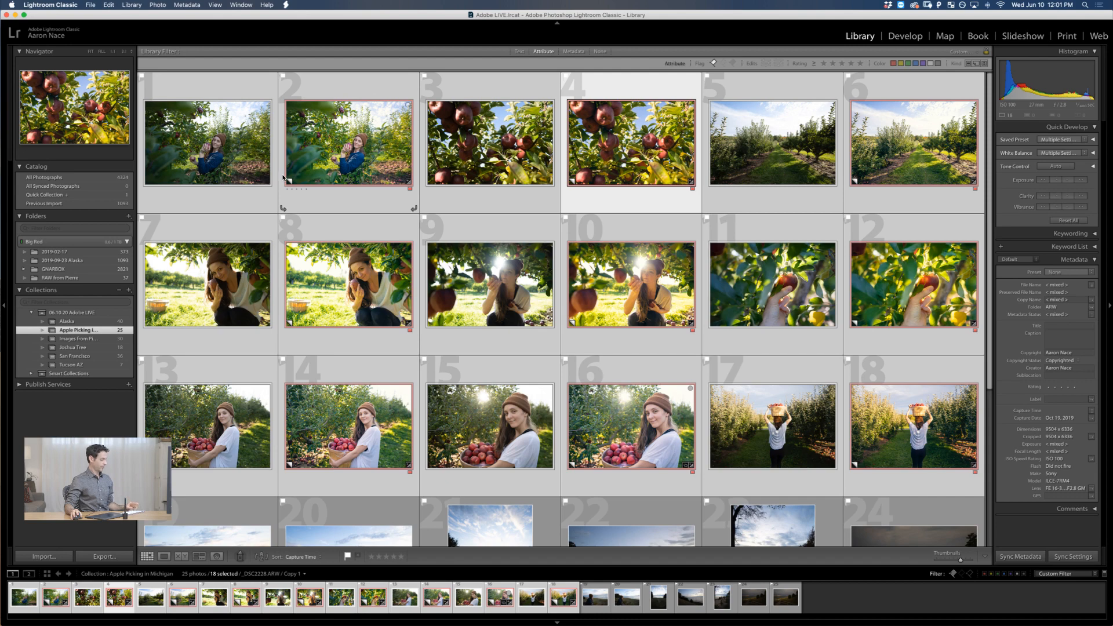
Set up the export of the selected photos without renaming and with the long edge resized to 1200 pixels
key("super+shift+e")
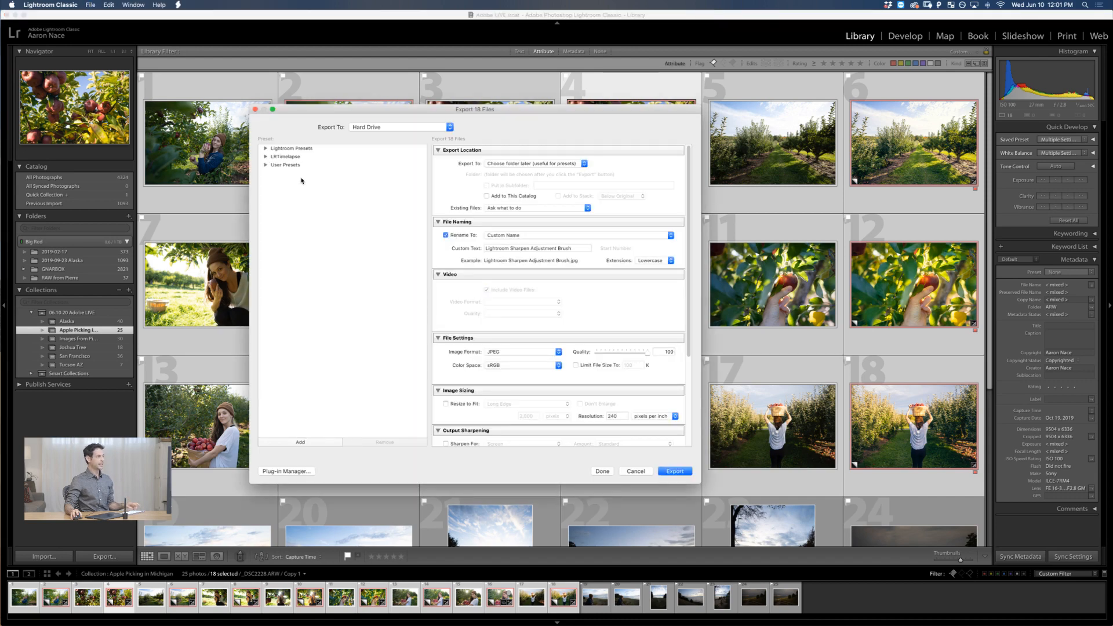
left_click(446, 235)
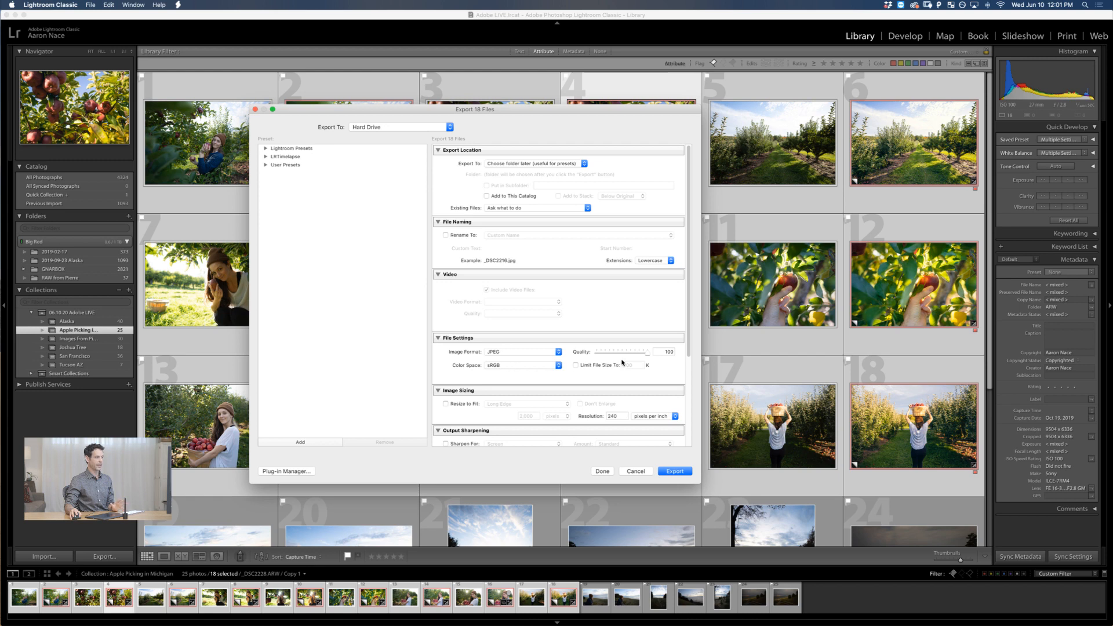
left_click(471, 404)
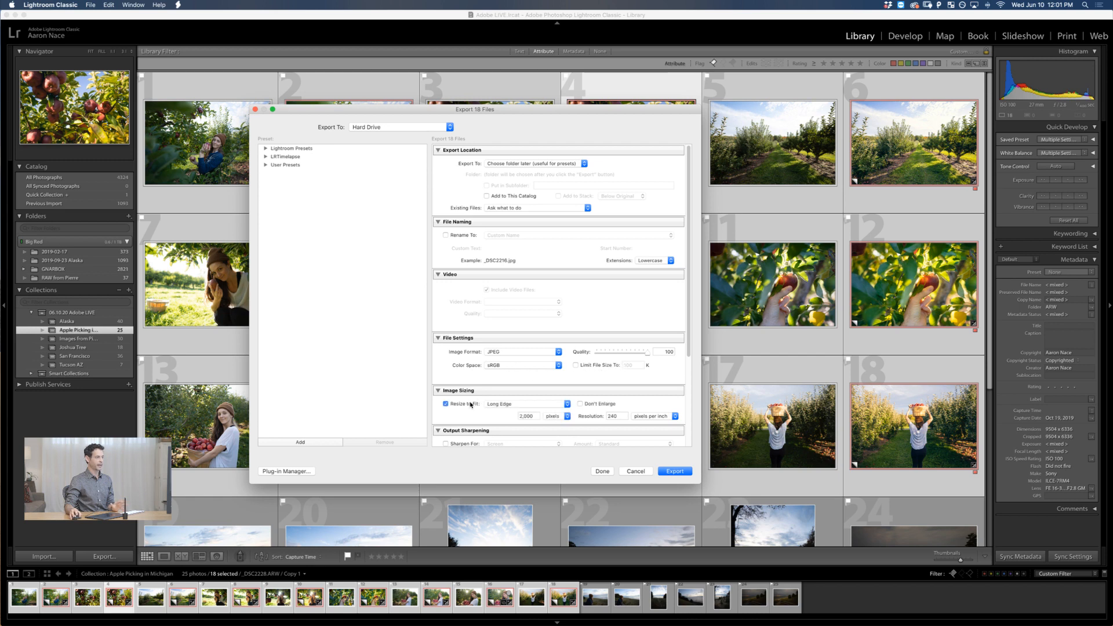
left_click(532, 416)
type("1200")
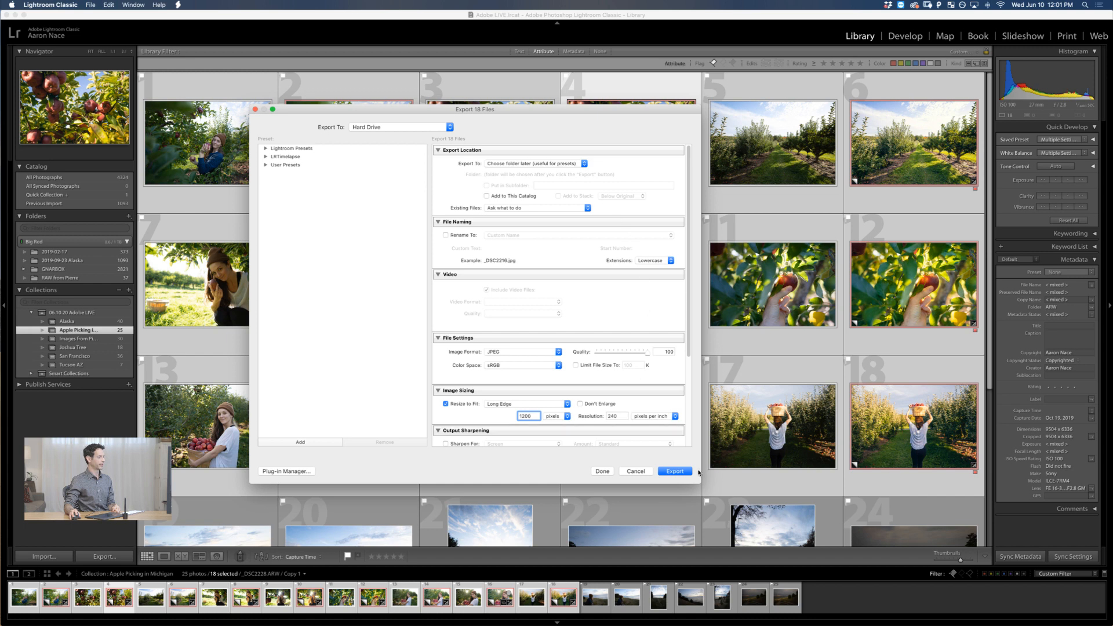
Export the photos into a new folder named "Exports" inside the Desktop's "2020 Live Broadcast" folder
left_click(676, 472)
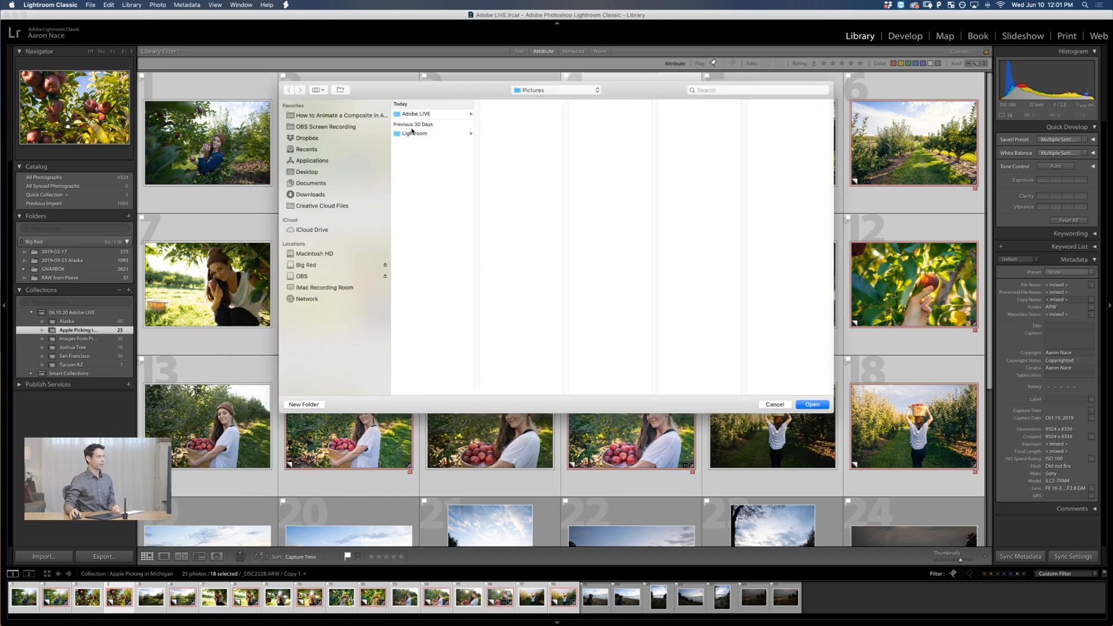
left_click(428, 115)
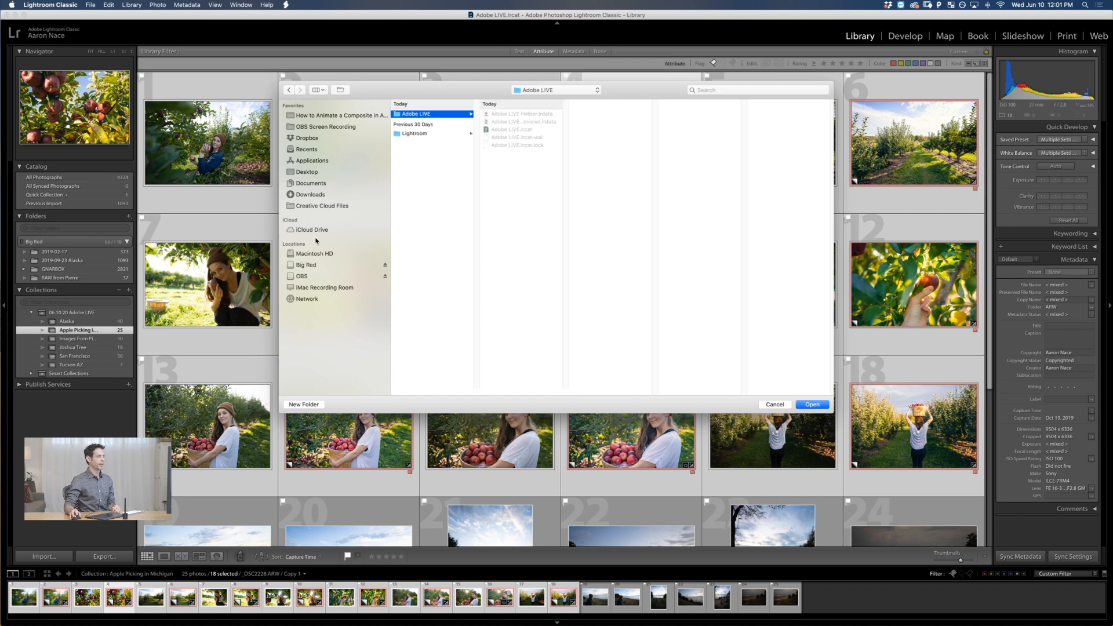
left_click(306, 172)
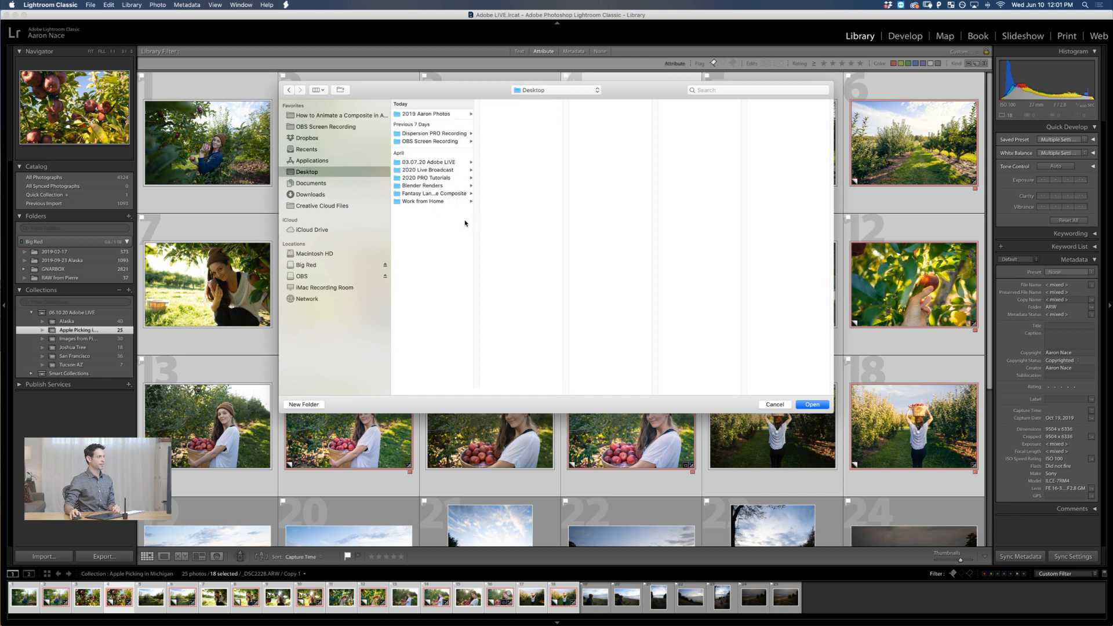
left_click(448, 163)
left_click(449, 171)
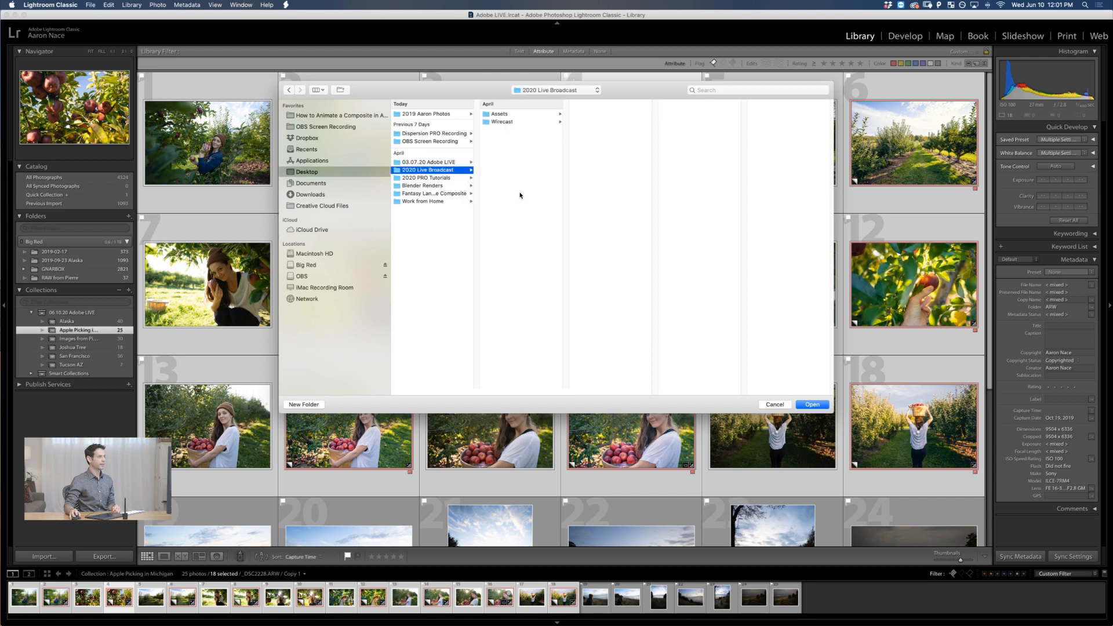
key("super+shift+n")
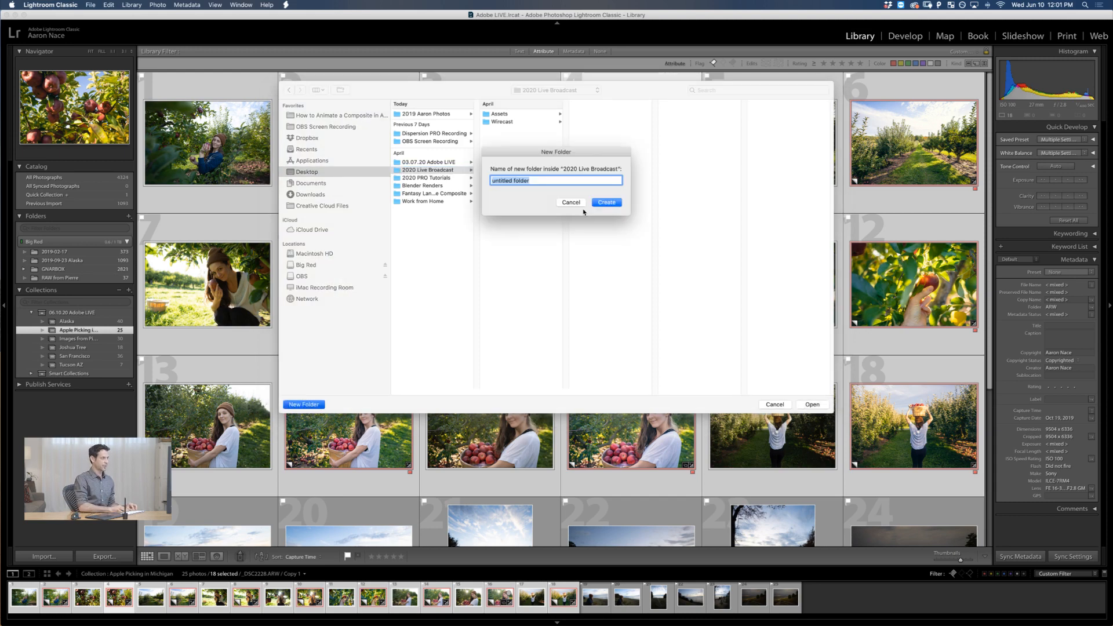
type("Exports")
key("Return")
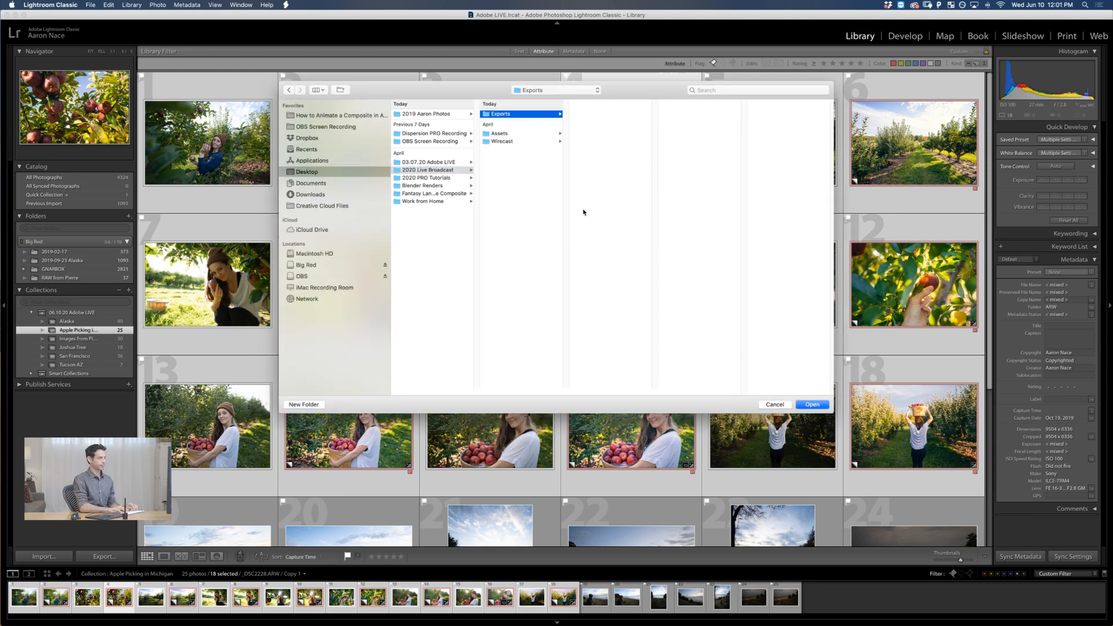
key("Return")
Switch to Adobe Photoshop 2020 through a system search
key("super+space")
type("phot")
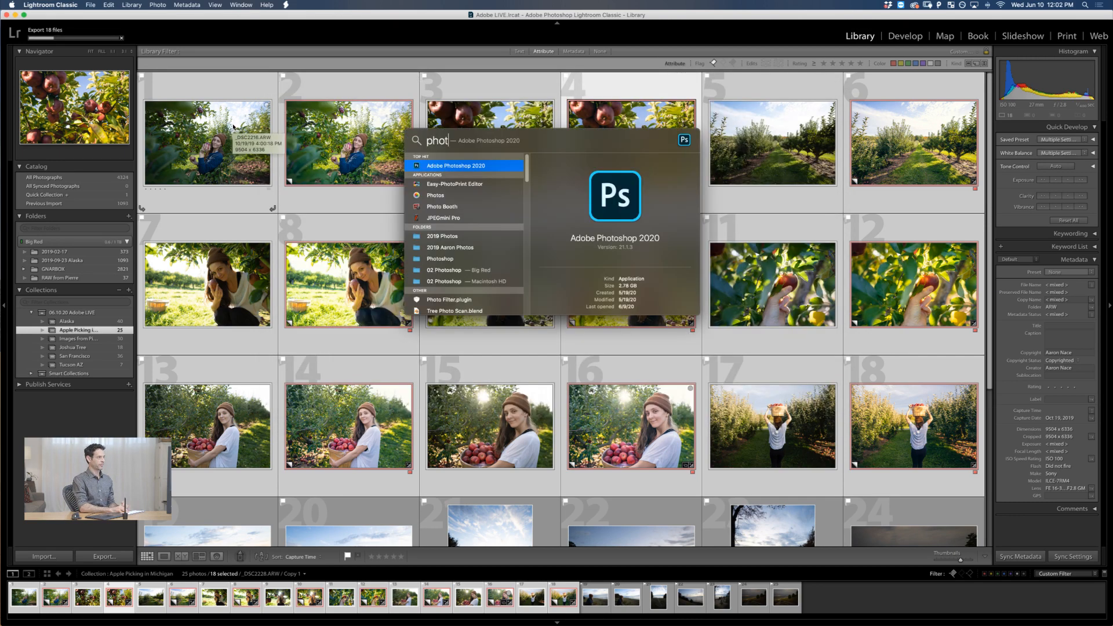
key("Return")
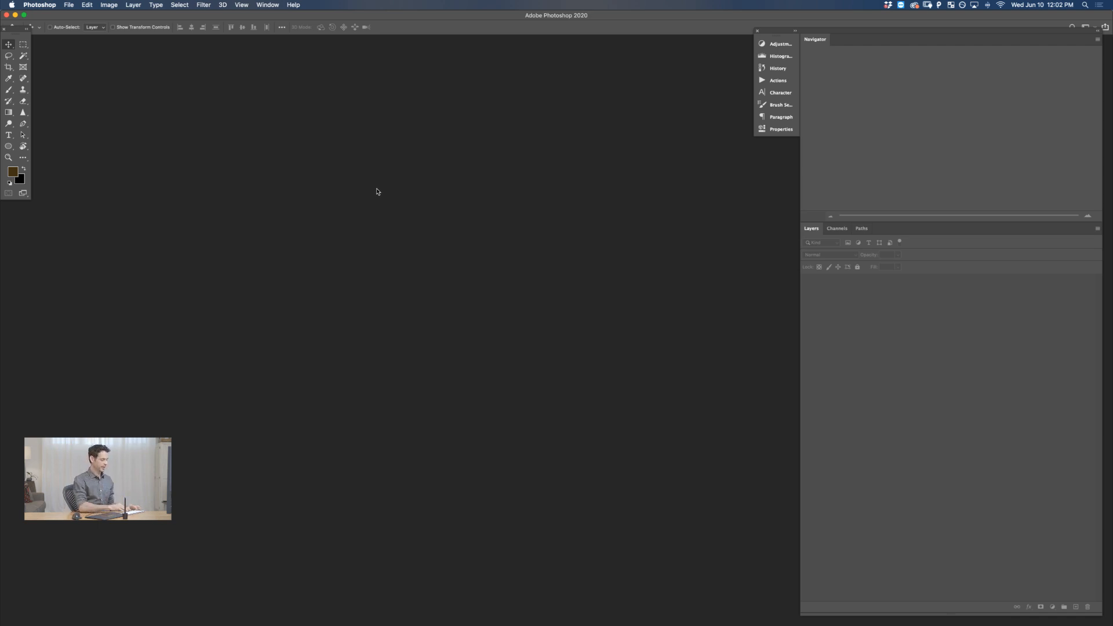
Create a new blank document with a width and height of 1080 pixels
key("super")
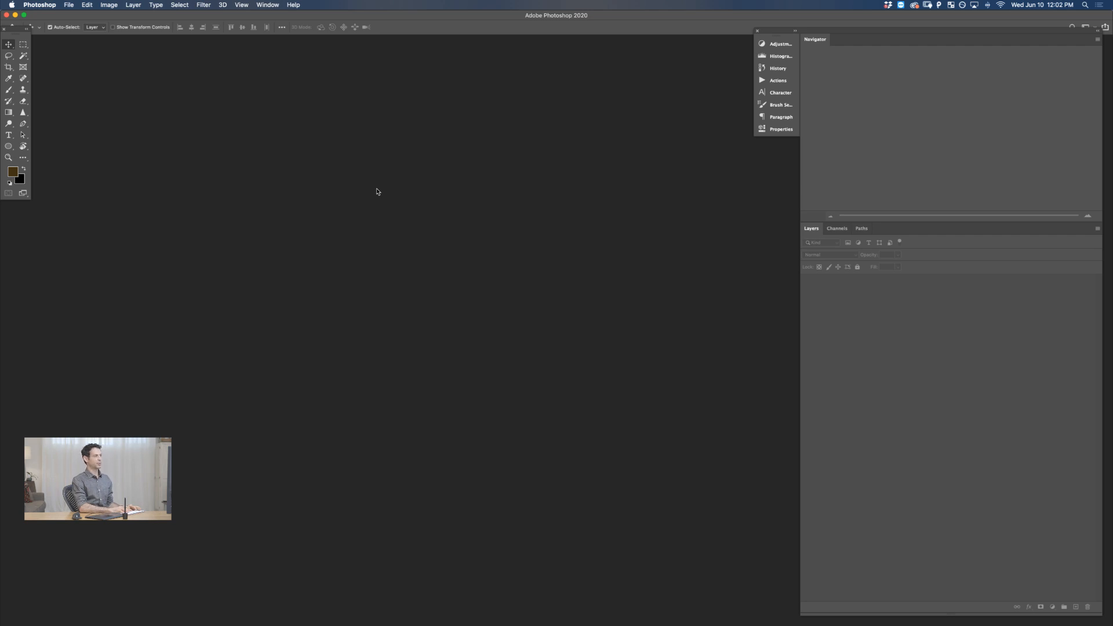
key("super+n")
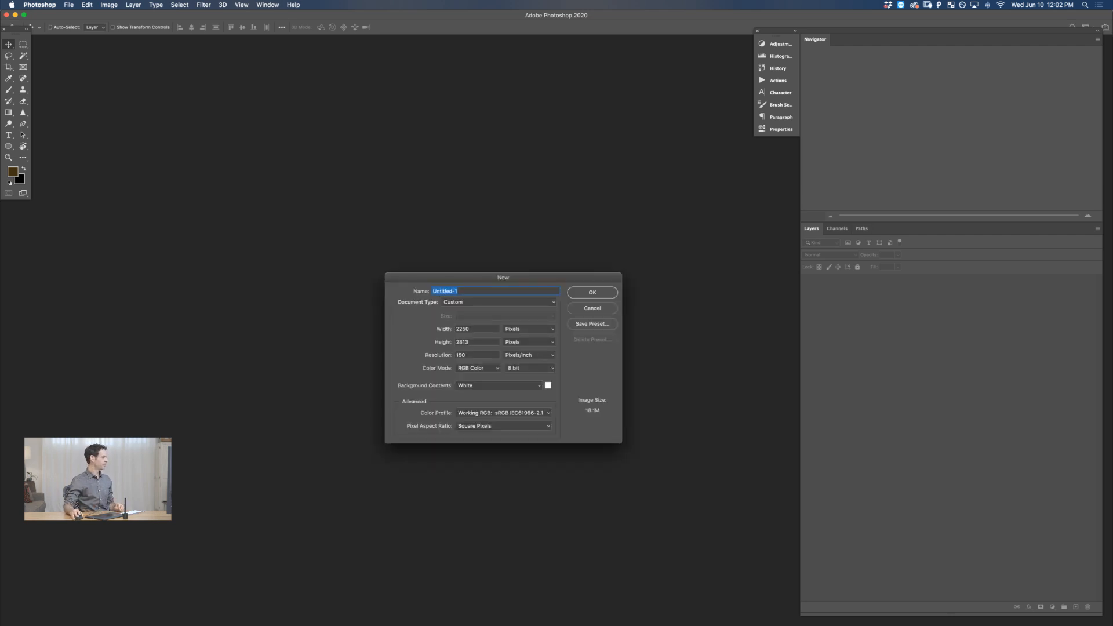
key("super+Tab")
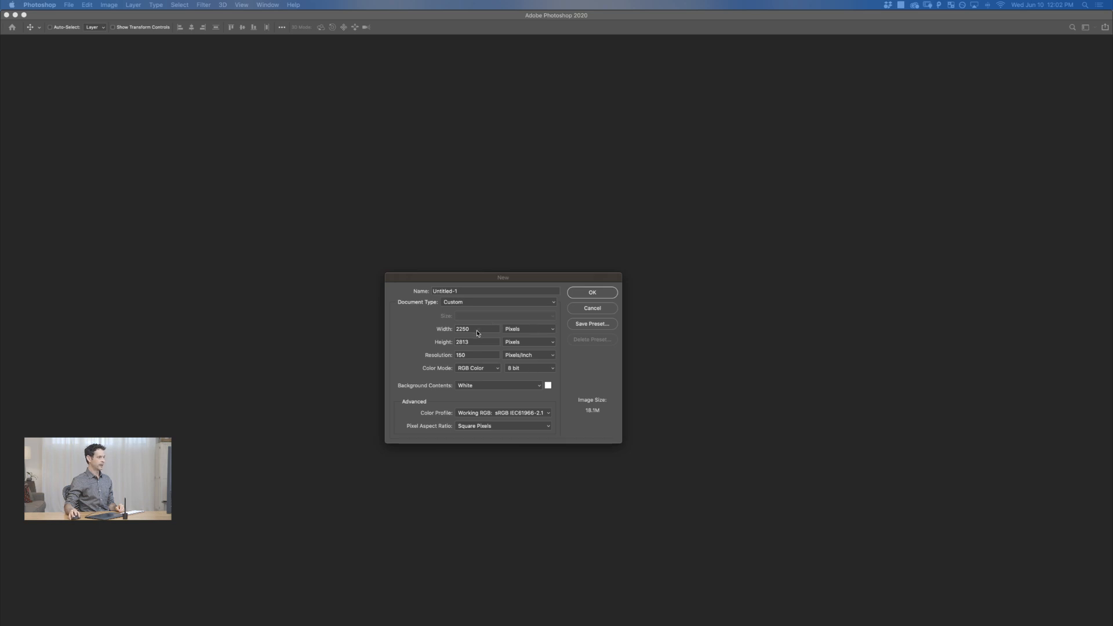
double_click(478, 330)
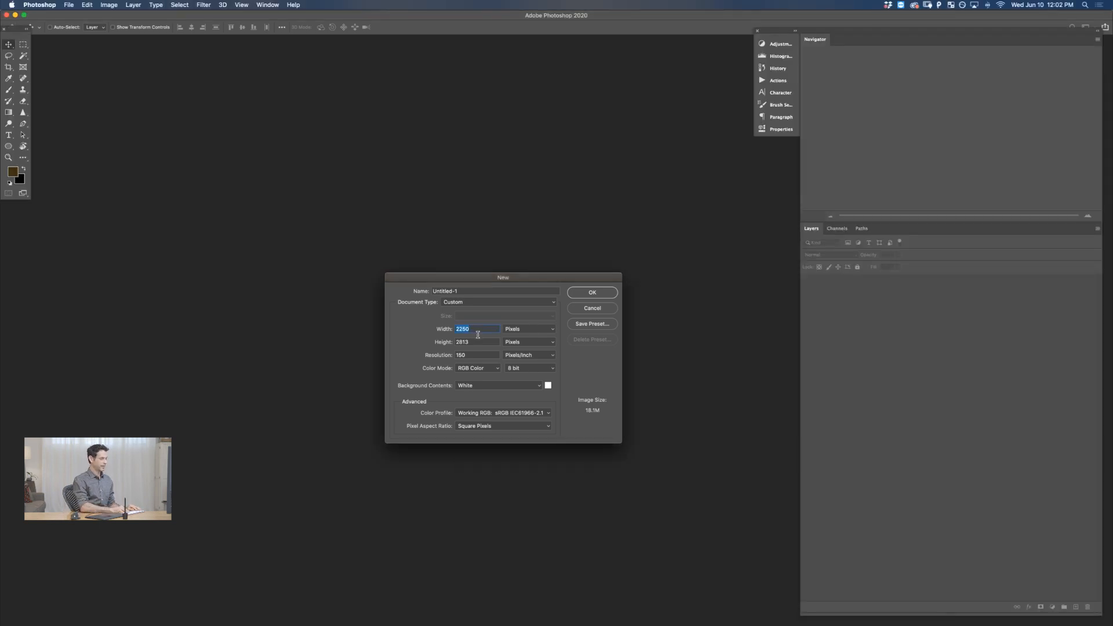
type("18")
key("BackSpace")
type("80")
key("BackSpace")
key("BackSpace")
type("080")
key("Tab")
type("1080")
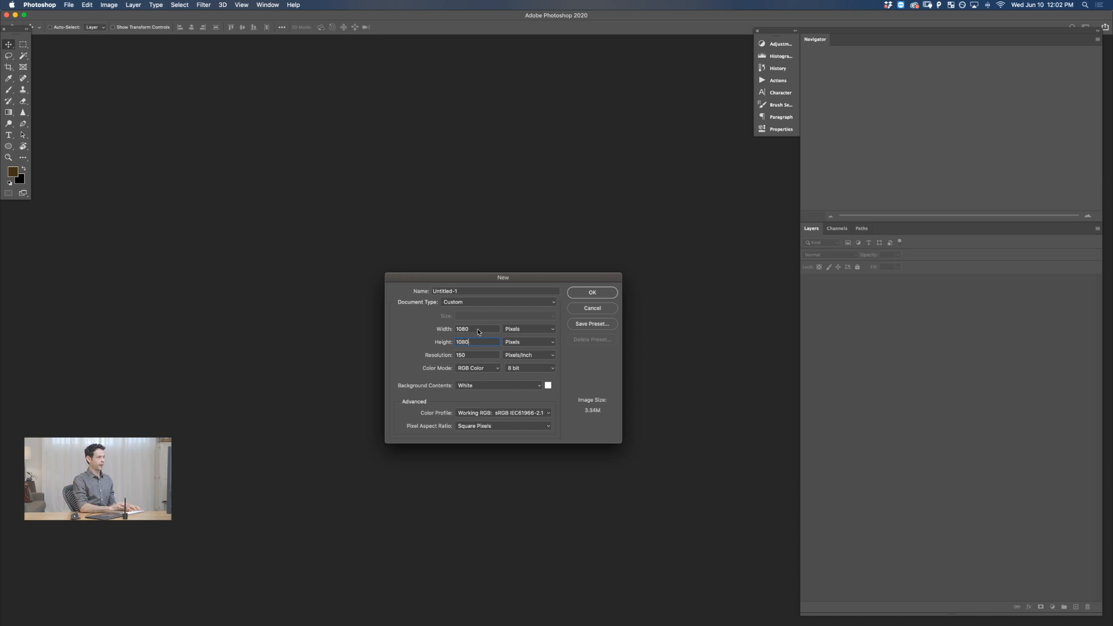
key("Return")
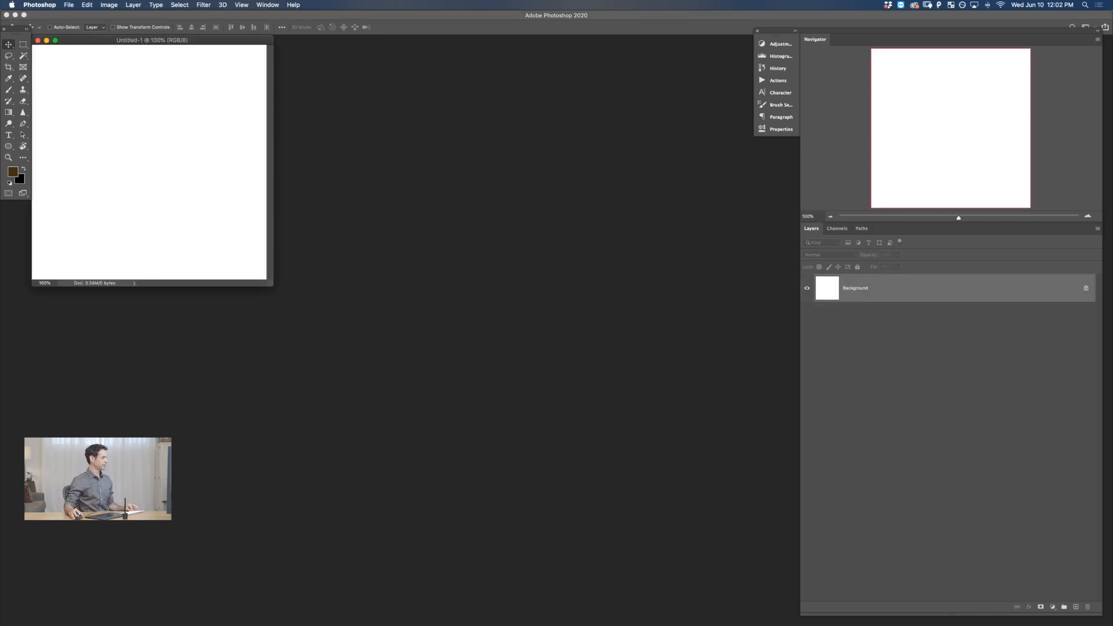
key("Tab")
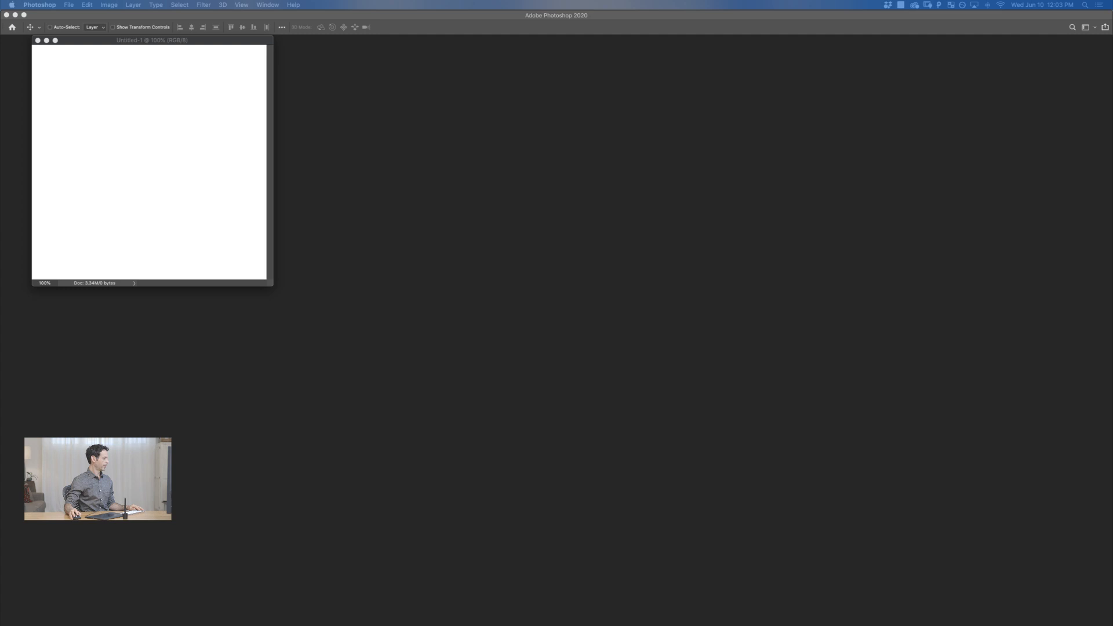
key("Tab")
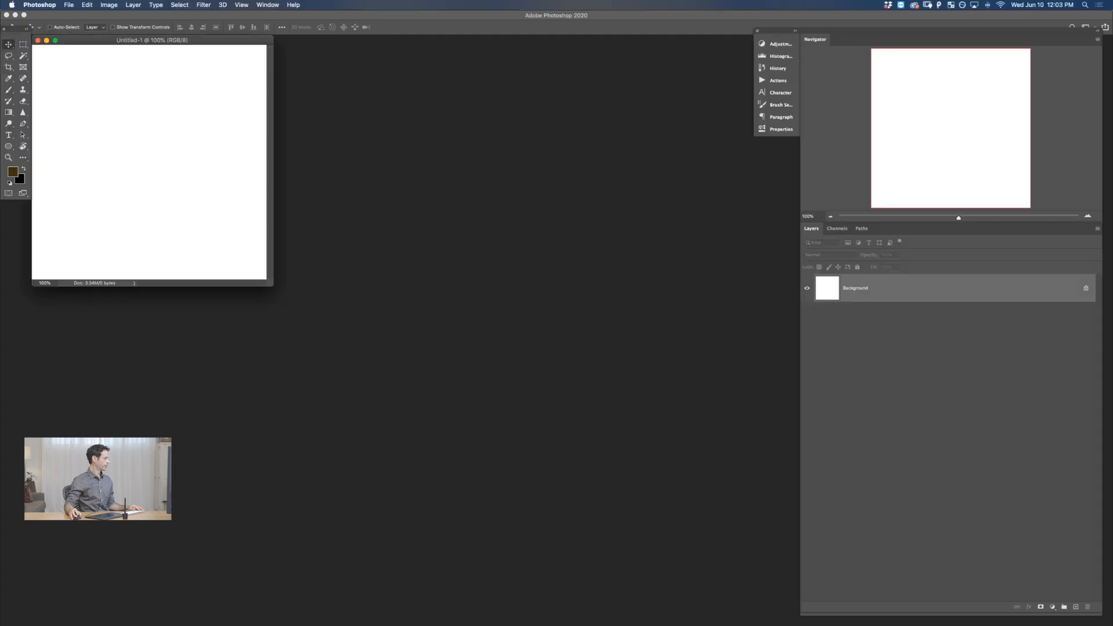
key("Tab")
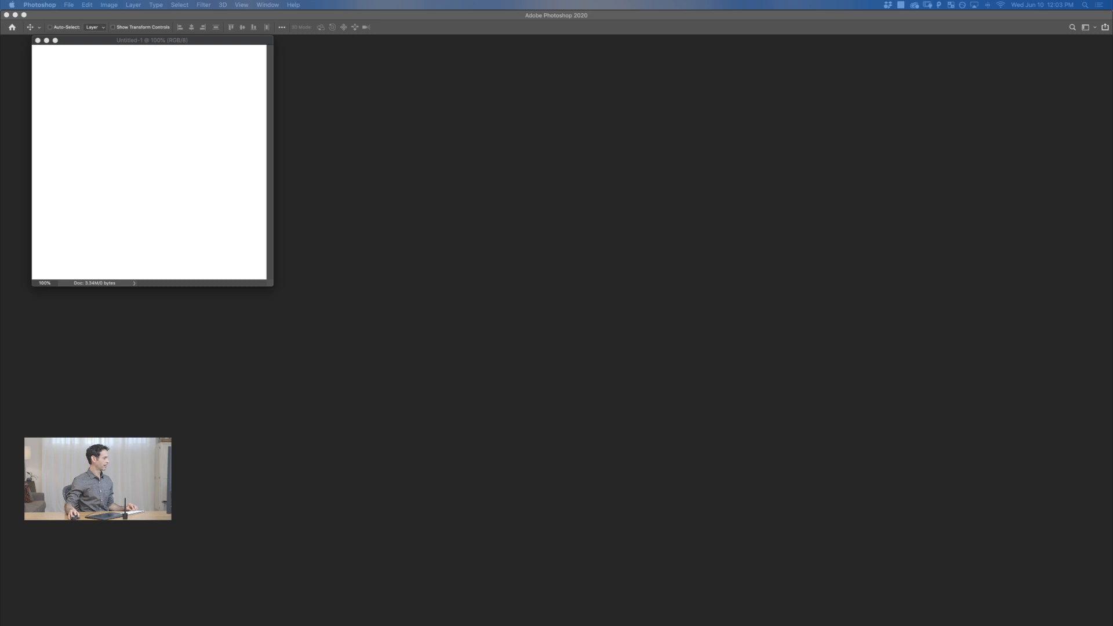
key("Tab")
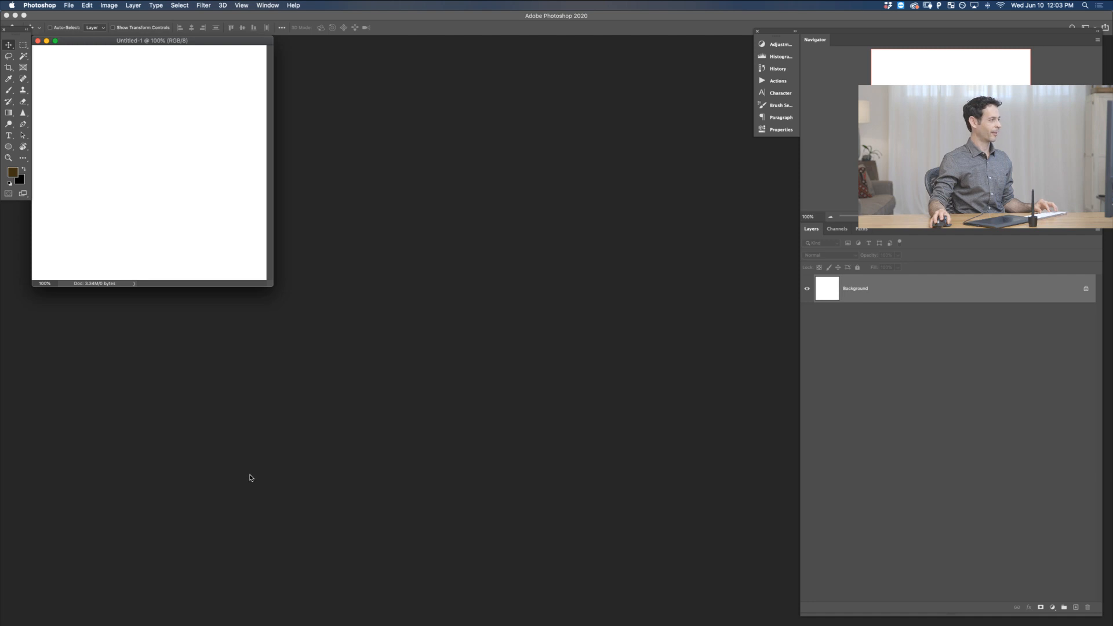
key("Tab")
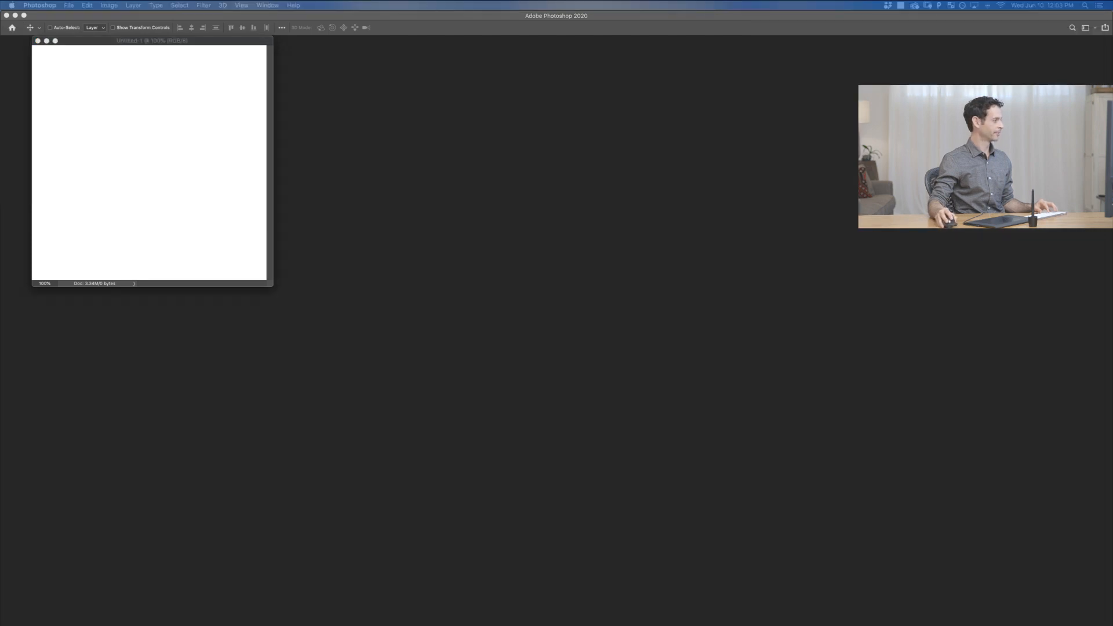
key("Tab")
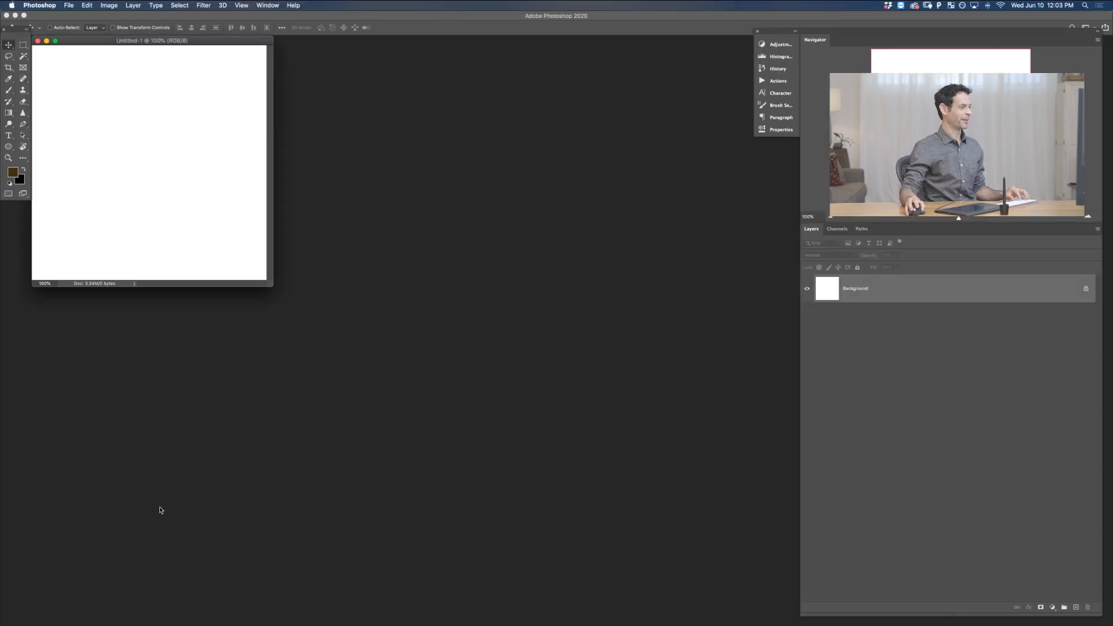
Move the blank document's window to the middle of the workspace
left_click_drag(228, 40, 479, 192)
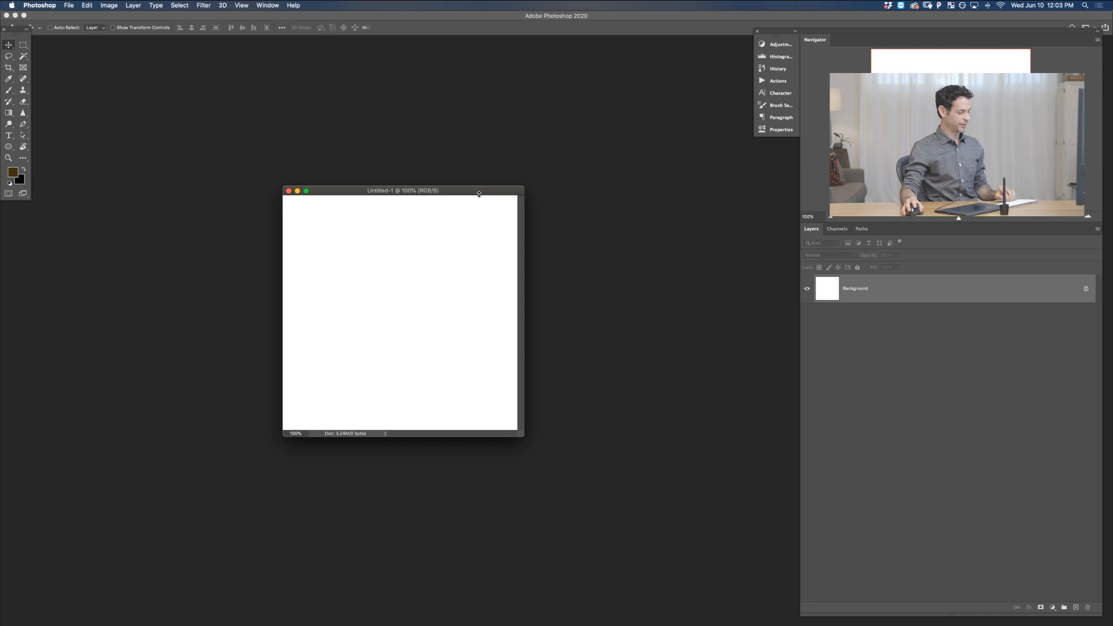
Show the blank document in full-screen mode with the menu bar and centre the canvas in the workspace
key("f")
left_click_drag(522, 342, 377, 325)
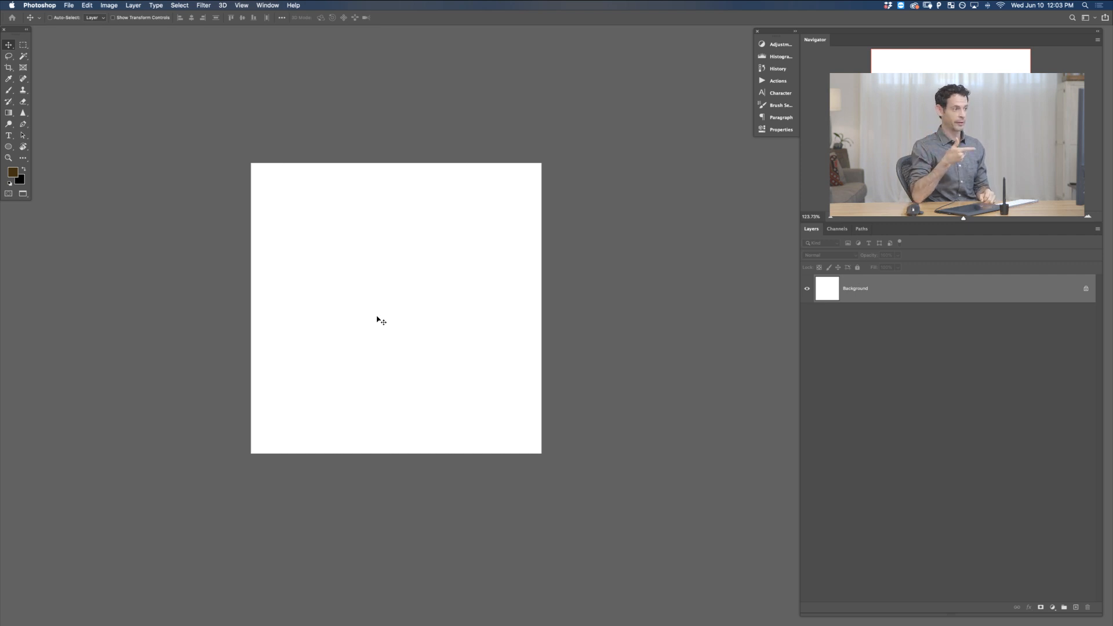
key("super")
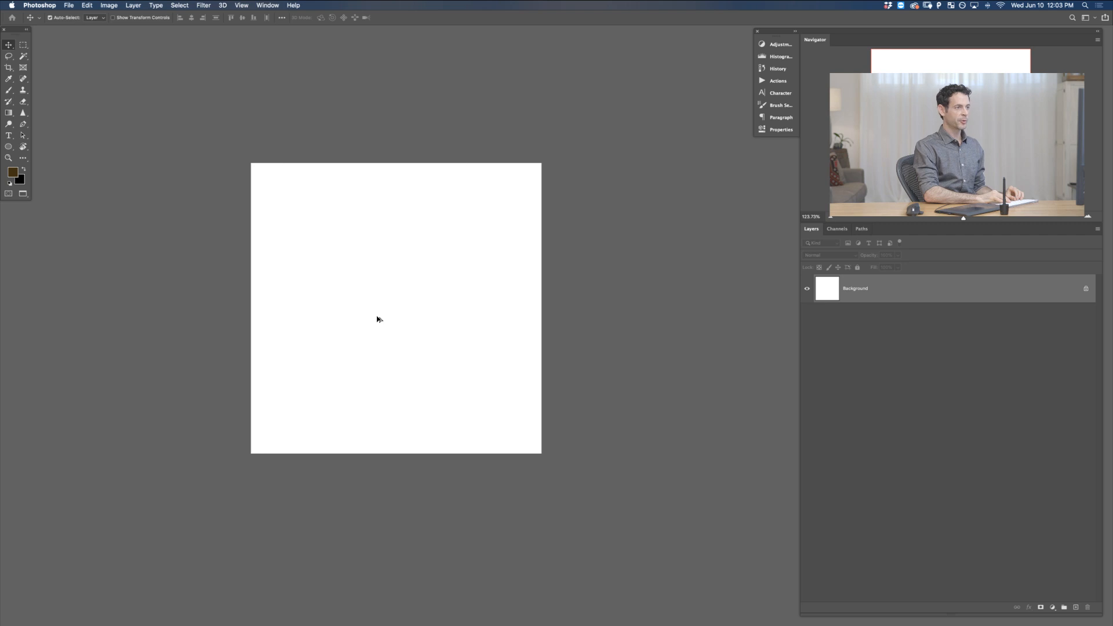
Add a new layer above the background and fill it with black at 100% opacity
key("super+shift+alt+n")
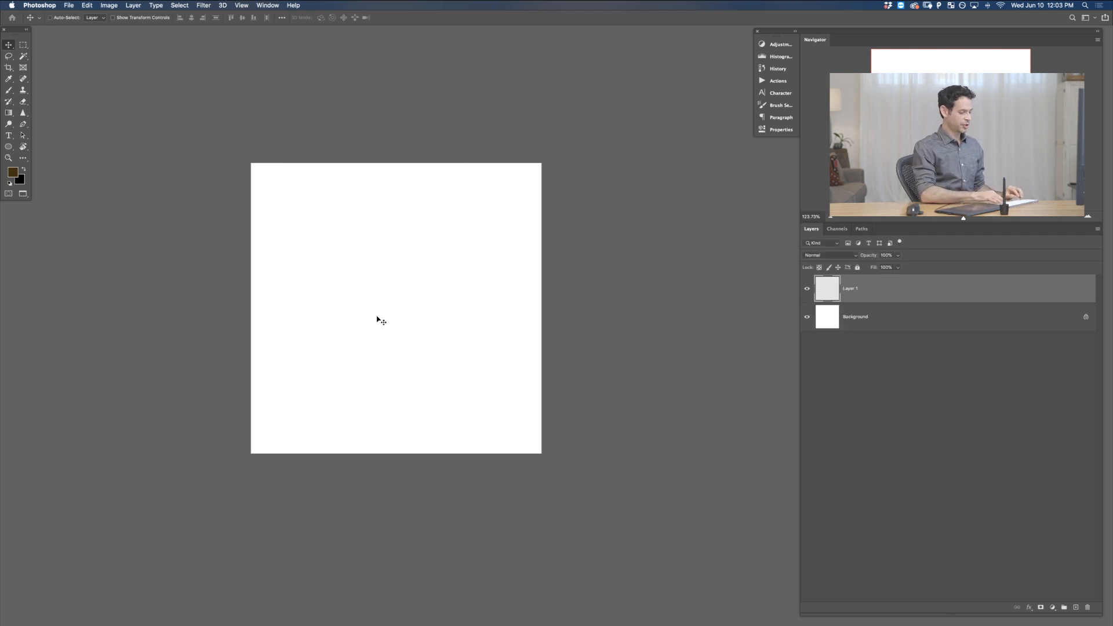
key("shift+BackSpace")
left_click(559, 278)
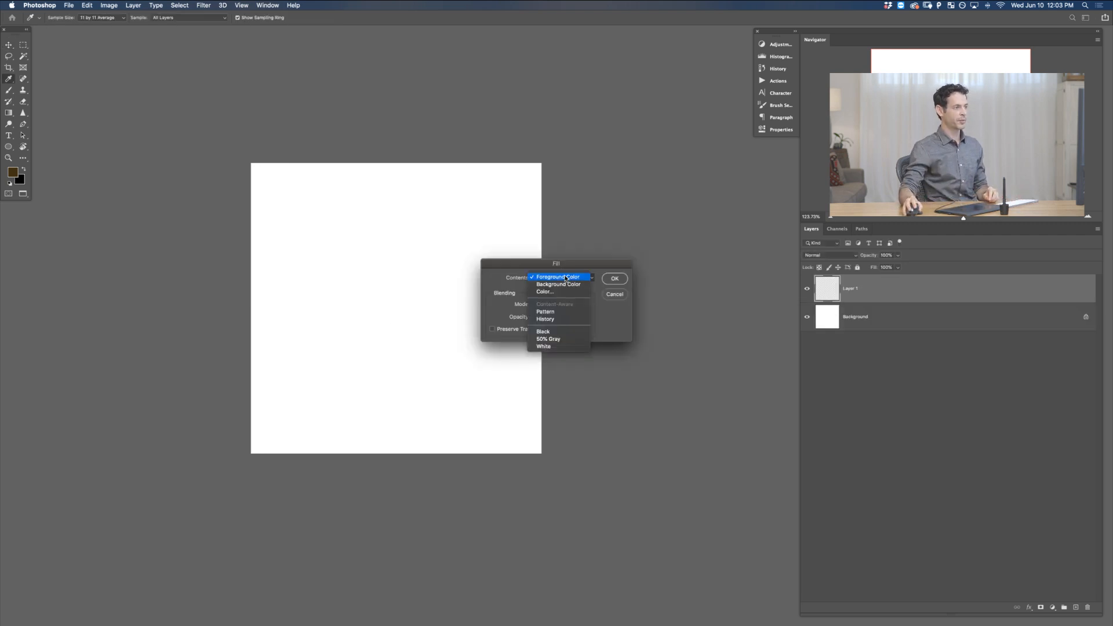
left_click(557, 333)
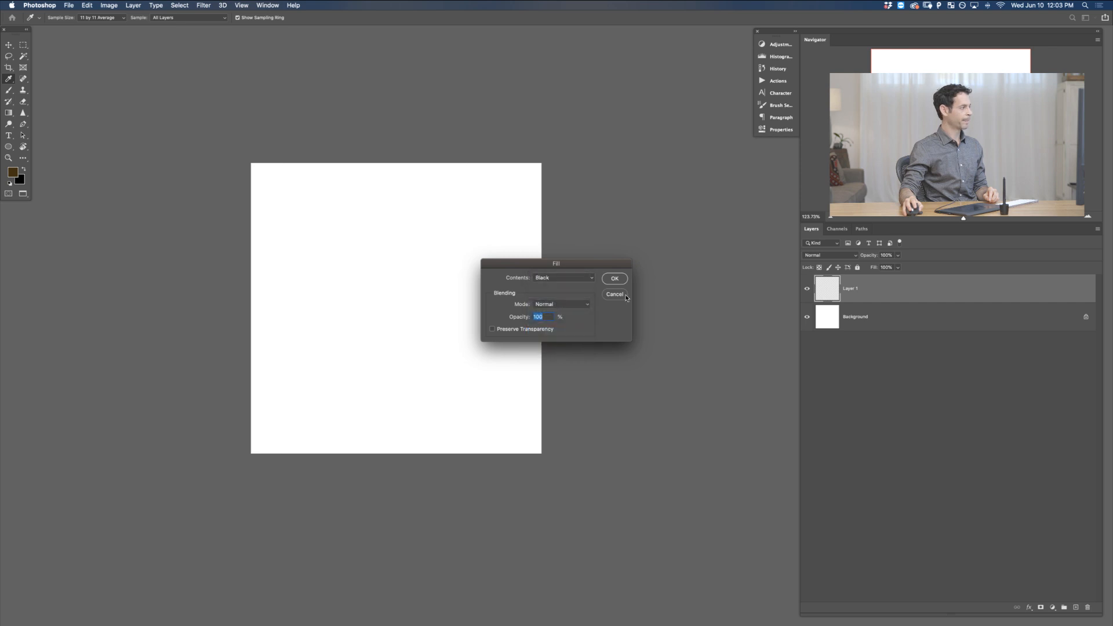
left_click(626, 280)
key("v")
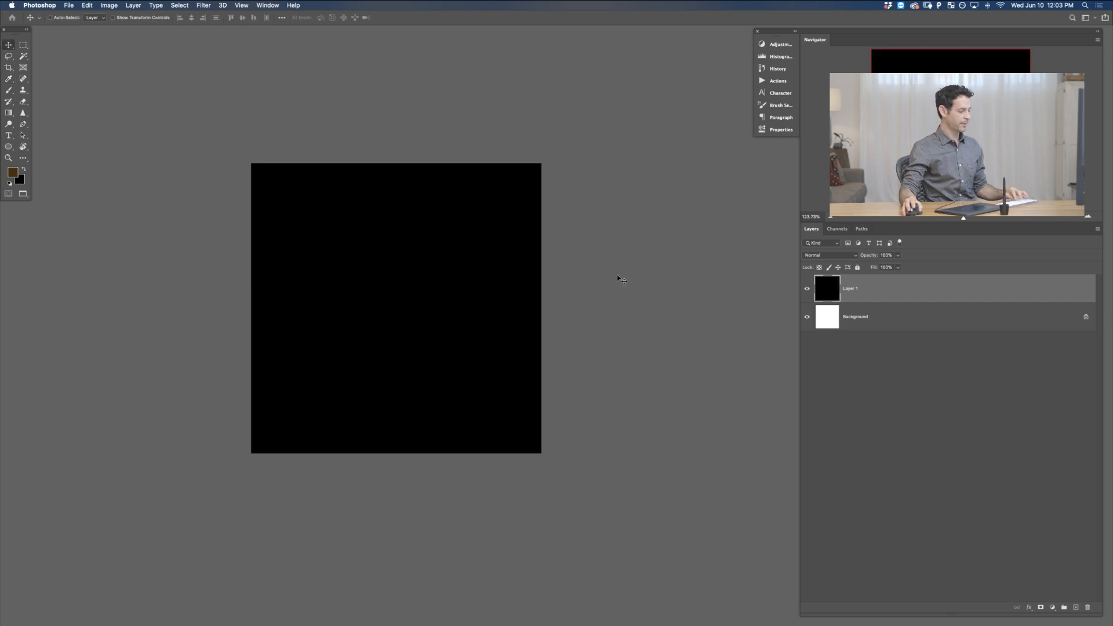
Scale the black layer proportionally to 33.33%, using the middle of its left edge as the reference point
key("super+t")
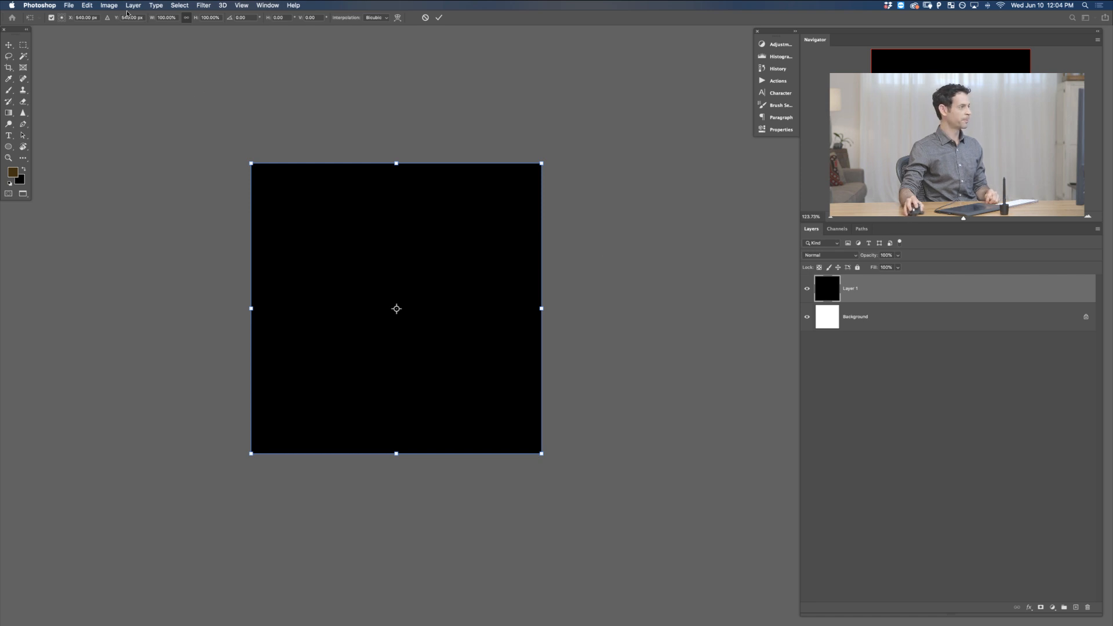
left_click(59, 17)
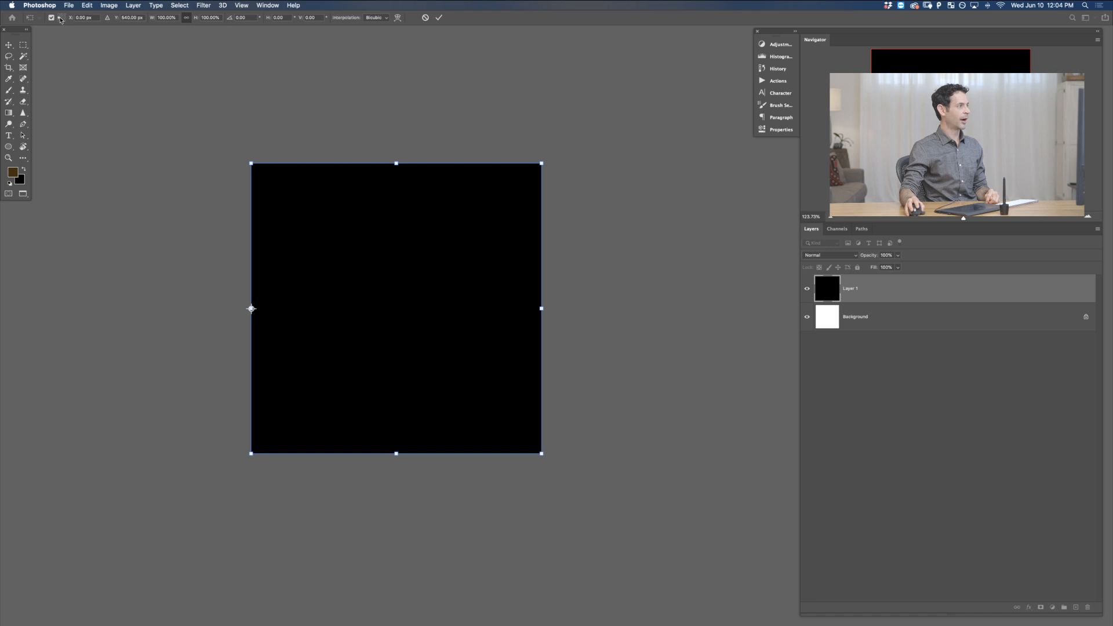
left_click(166, 23)
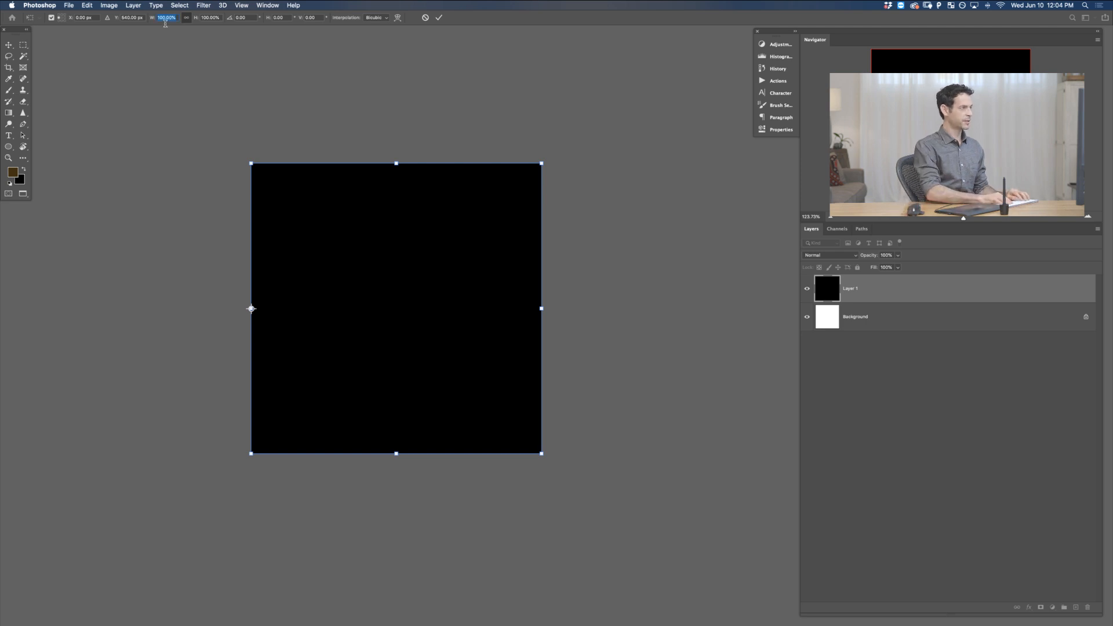
type("33.33")
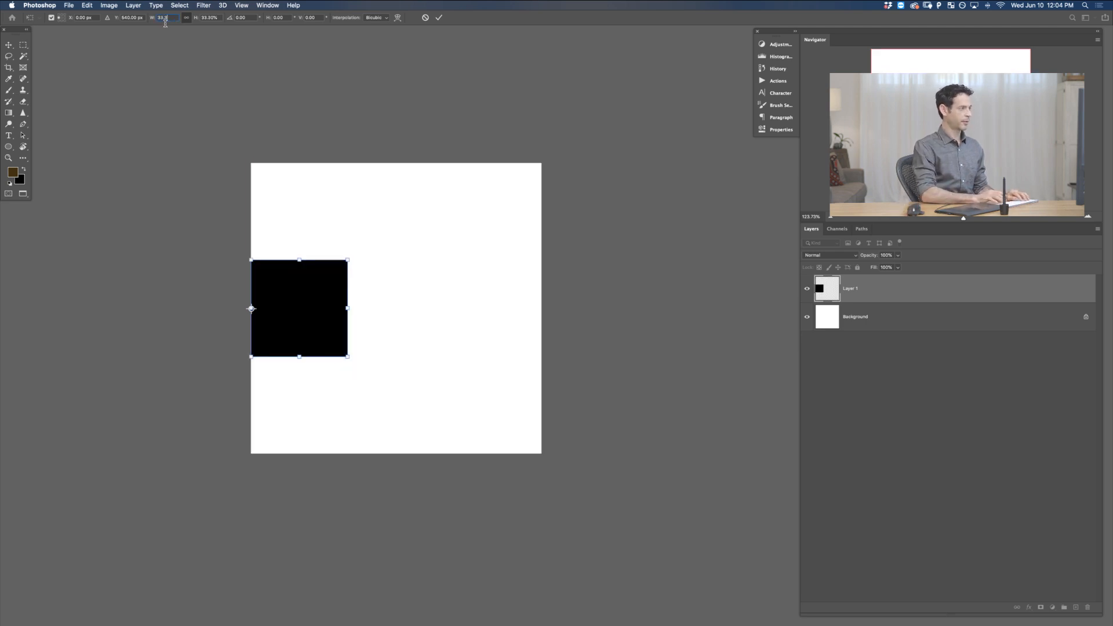
left_click(58, 17)
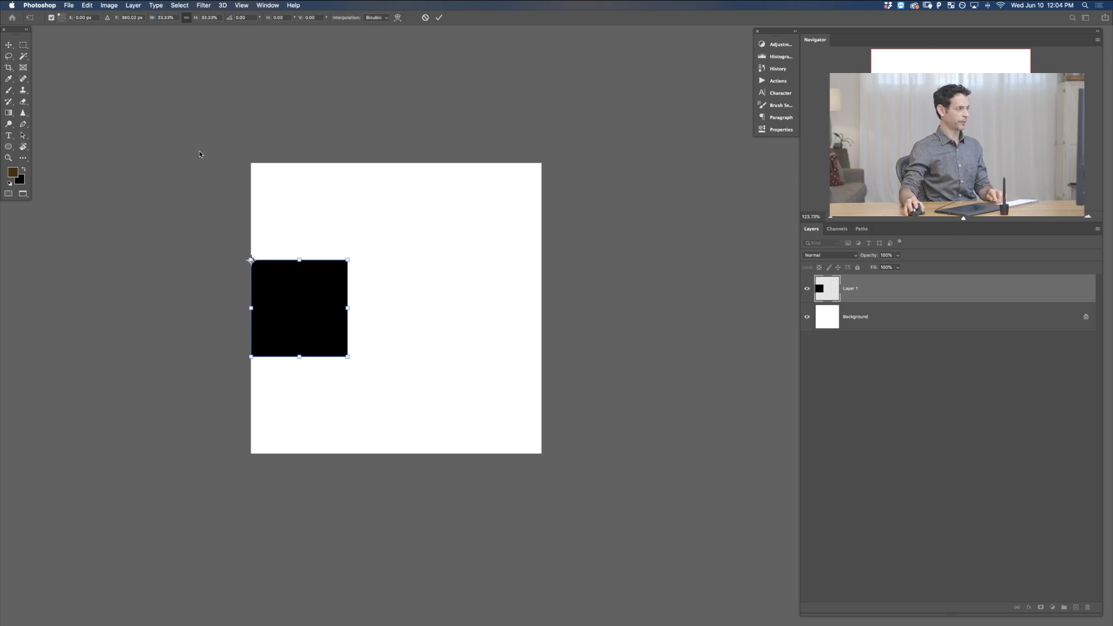
key("Return")
Align the black square to the canvas's top edge and clear the selection
key("super+a")
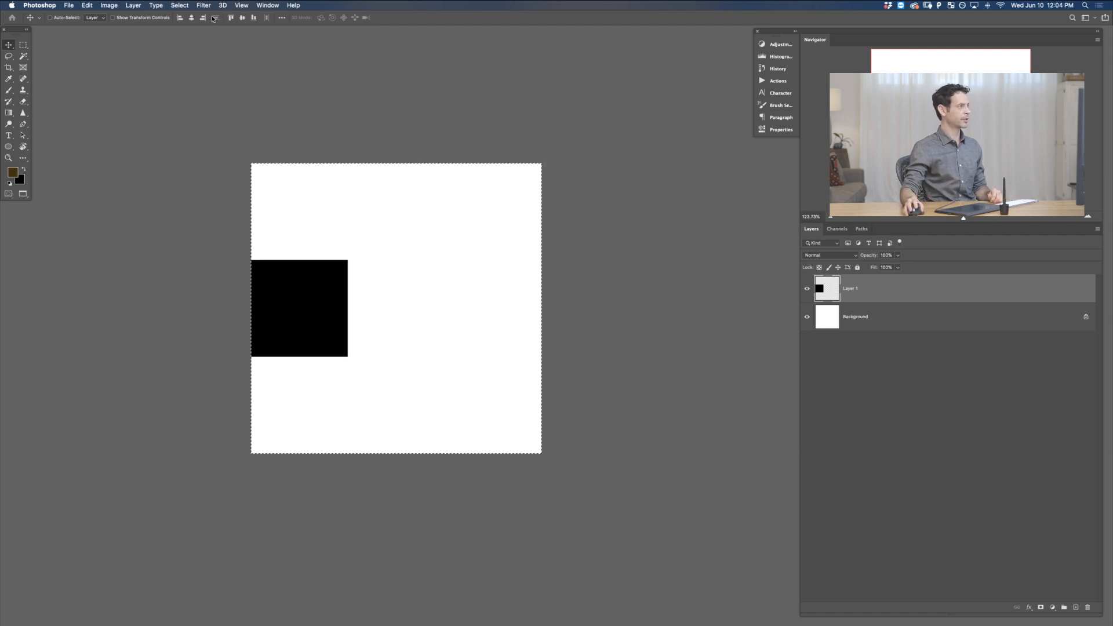
left_click(232, 18)
key("super+d")
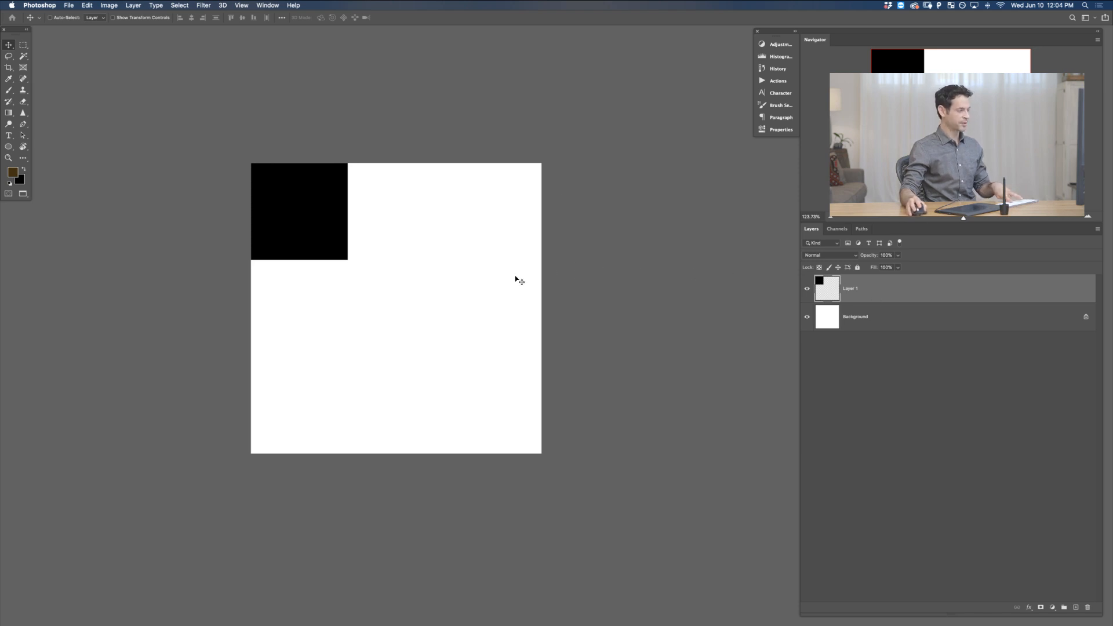
key("j")
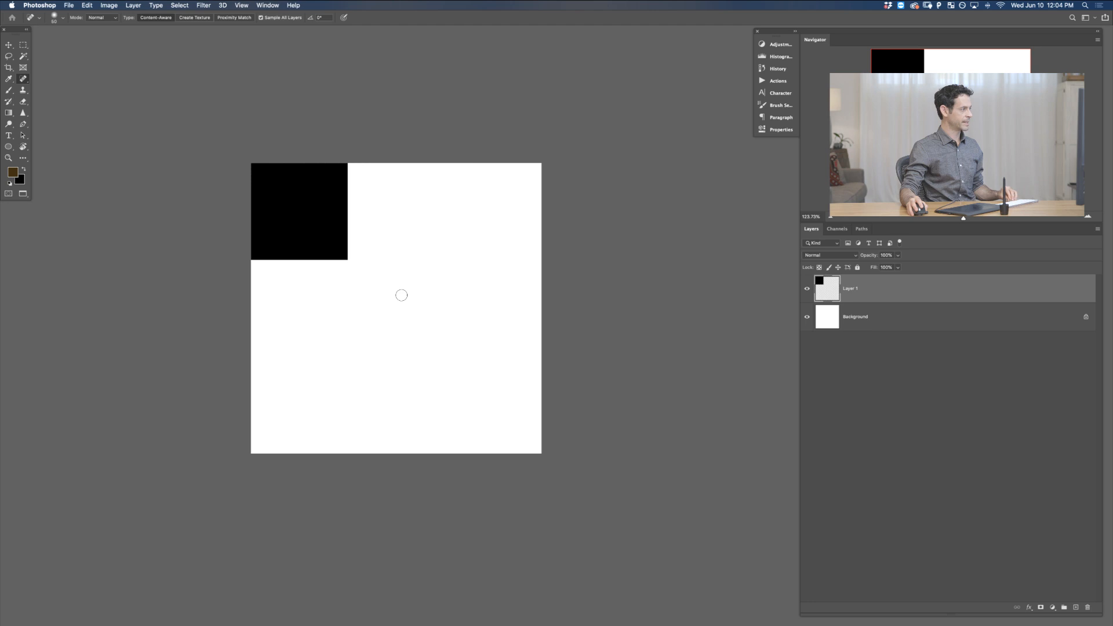
key("v")
left_click_drag(398, 288, 489, 284)
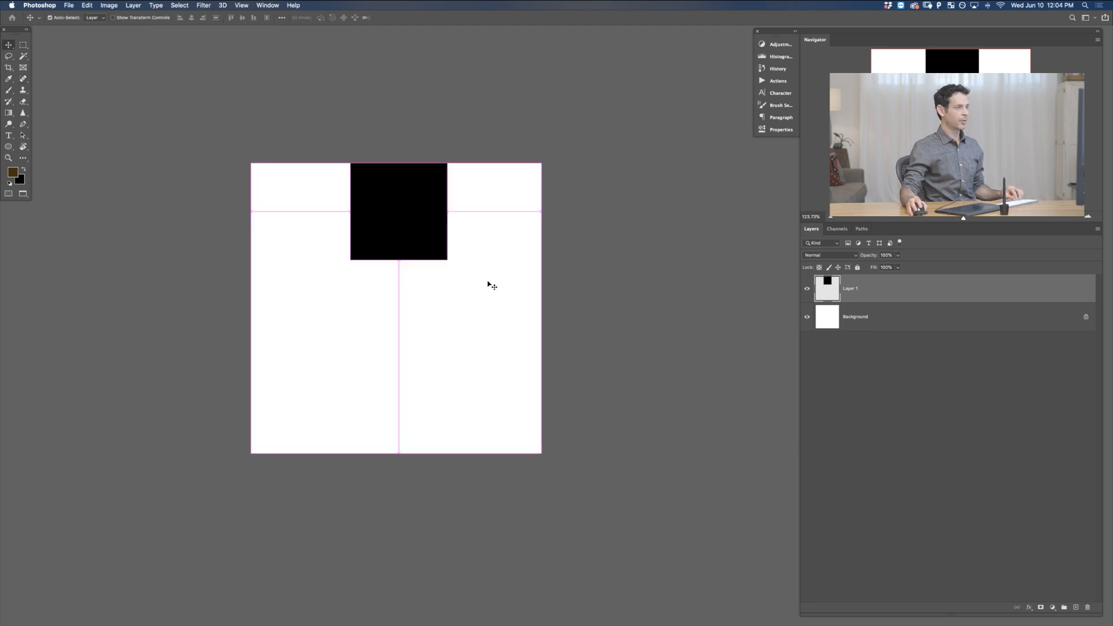
key("super+z")
key("j")
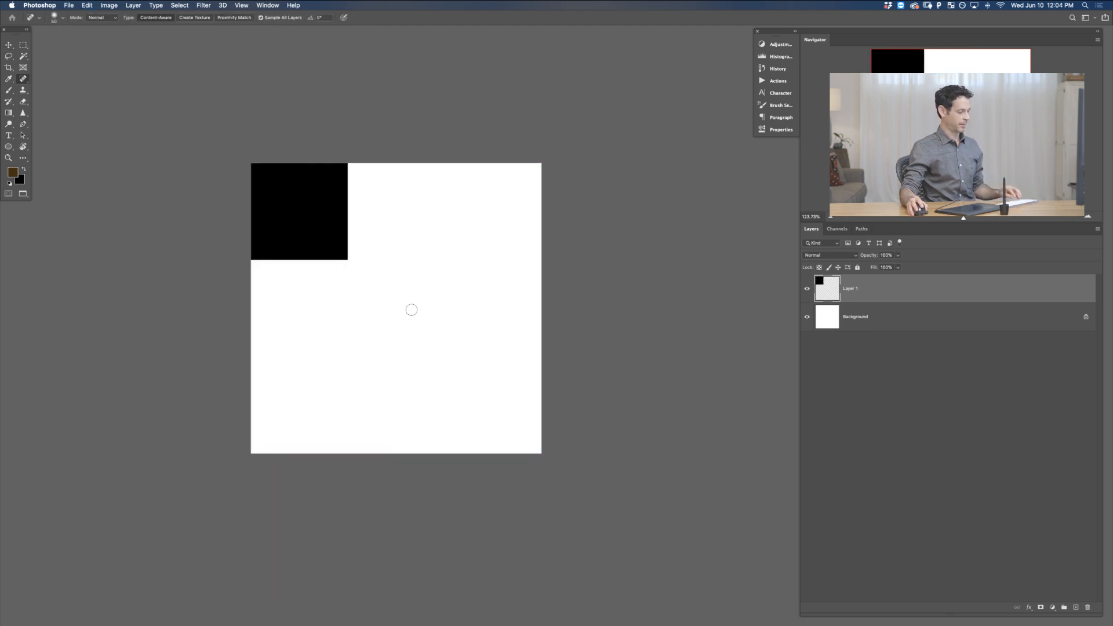
Duplicate the black square's layer and place the copy beside it at the top middle of the canvas
key("super+j")
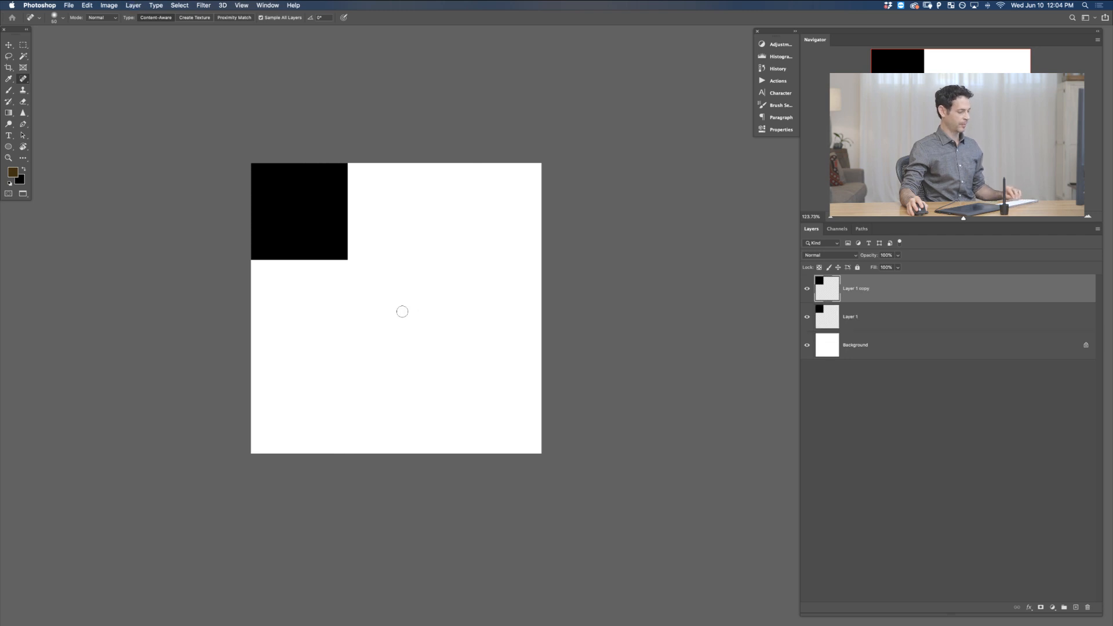
key("v")
left_click_drag(390, 306, 486, 296)
Duplicate the middle square into the canvas's top-right corner, and nudge the middle square to close the gap beside the first one
key("j")
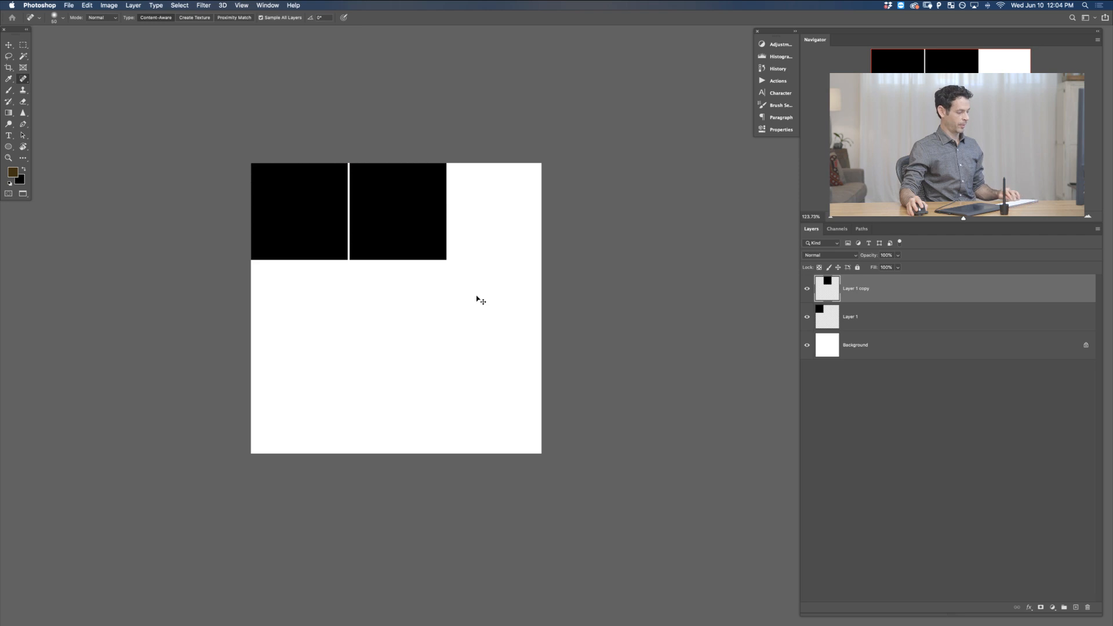
key("v")
key("super+j")
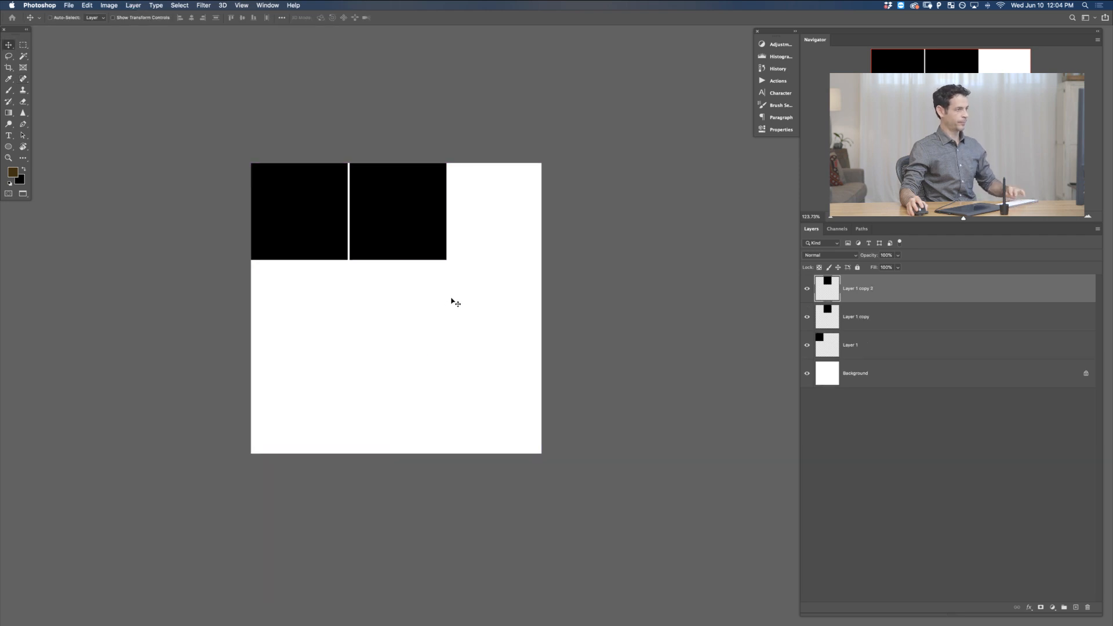
left_click_drag(452, 299, 545, 291)
key("alt+bracketleft")
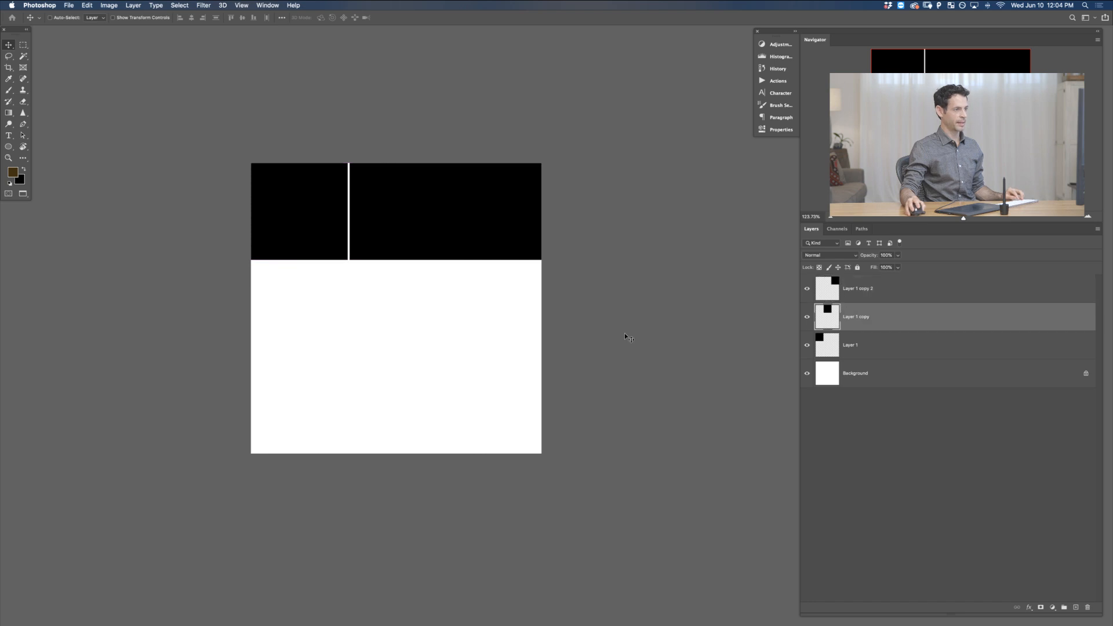
key("Right")
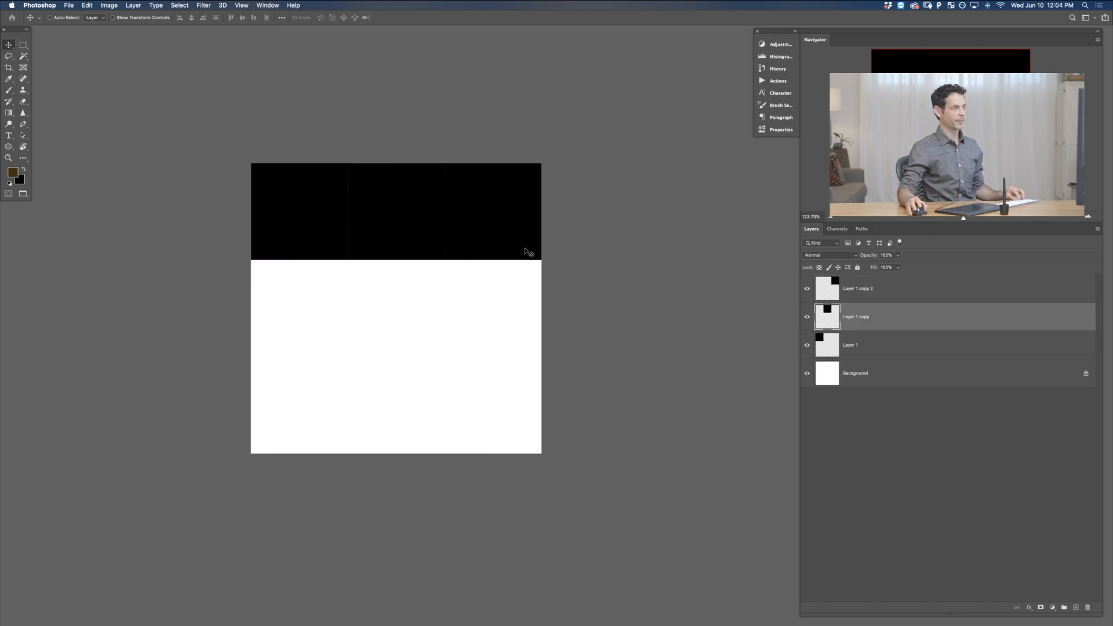
Group the three black square layers and name the group "Top"
left_click(860, 290)
left_click(885, 346, "shift")
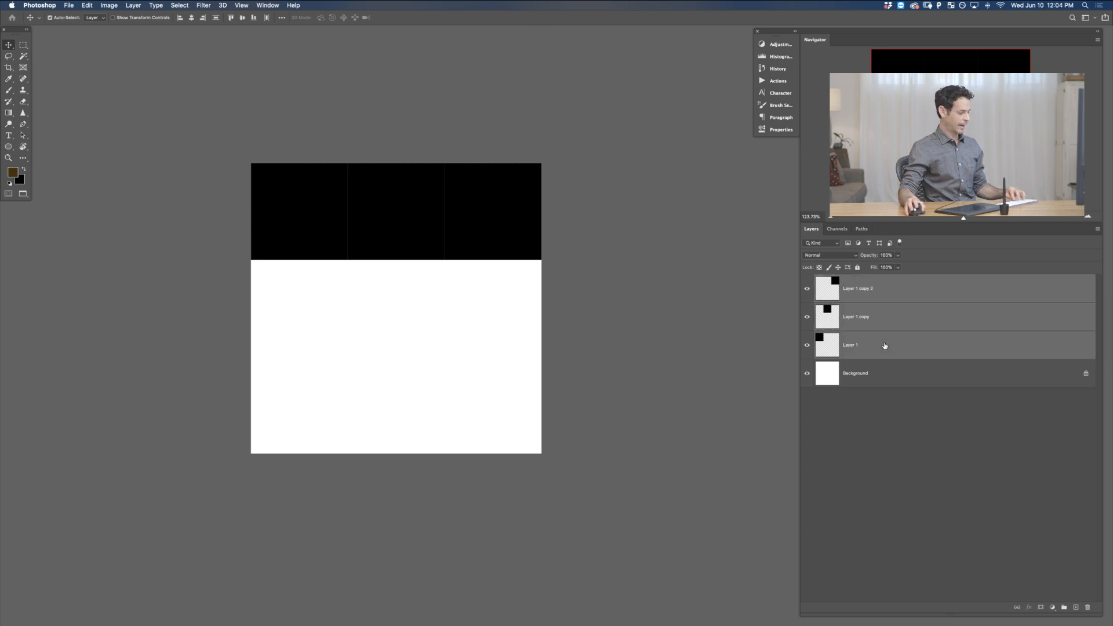
key("super+g")
double_click(830, 281)
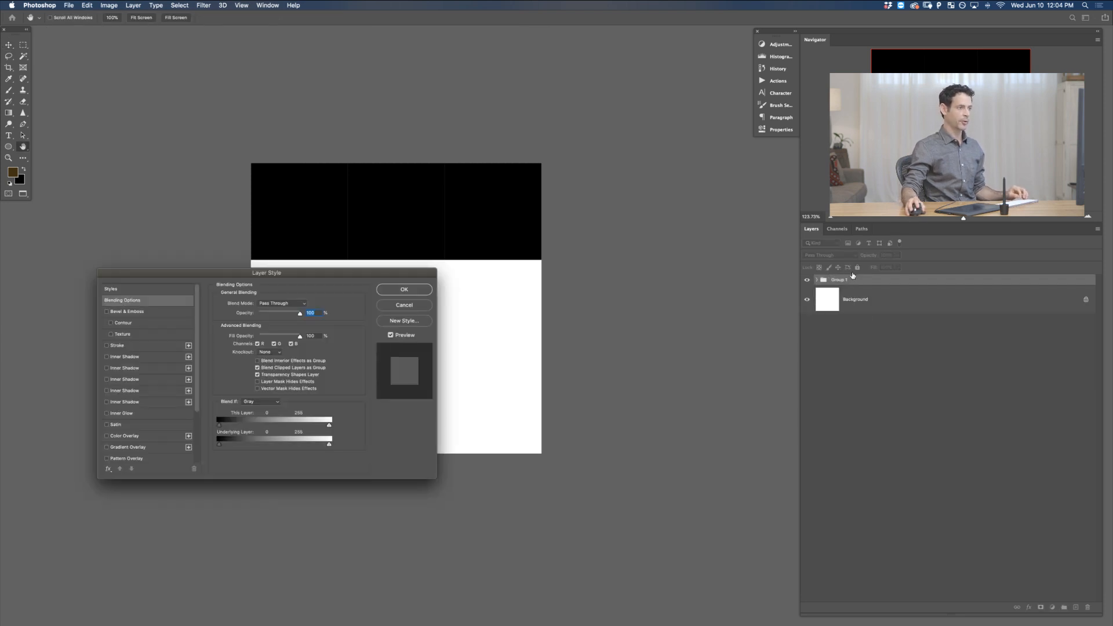
key("Escape")
type("Top")
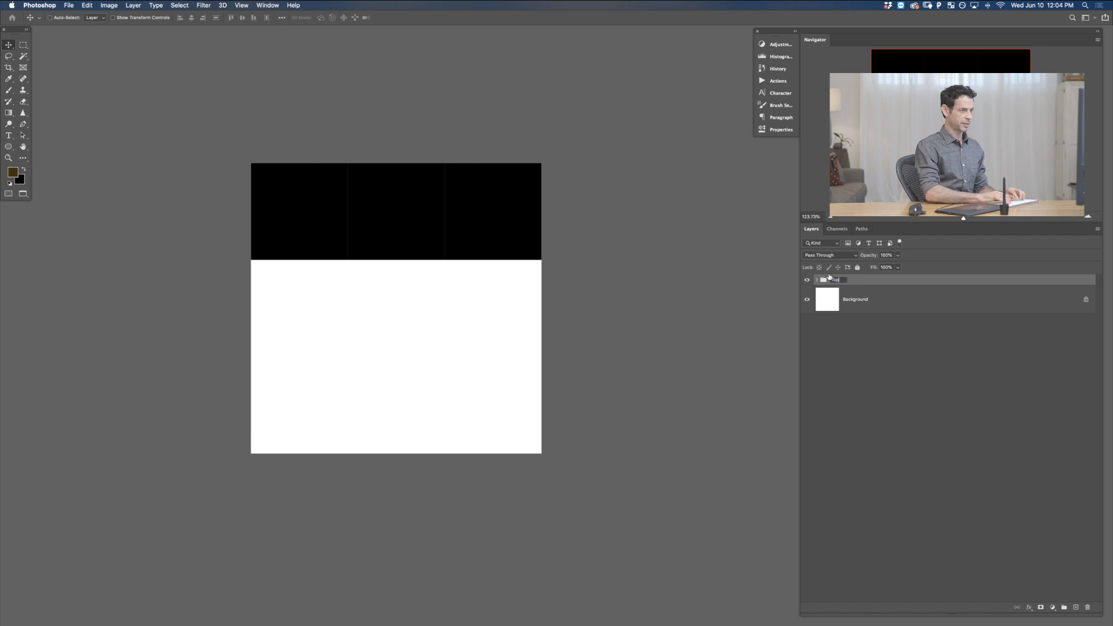
Place a duplicate of the "Top" group directly beneath the first row without a gap and rename it "Middle"
key("super+j")
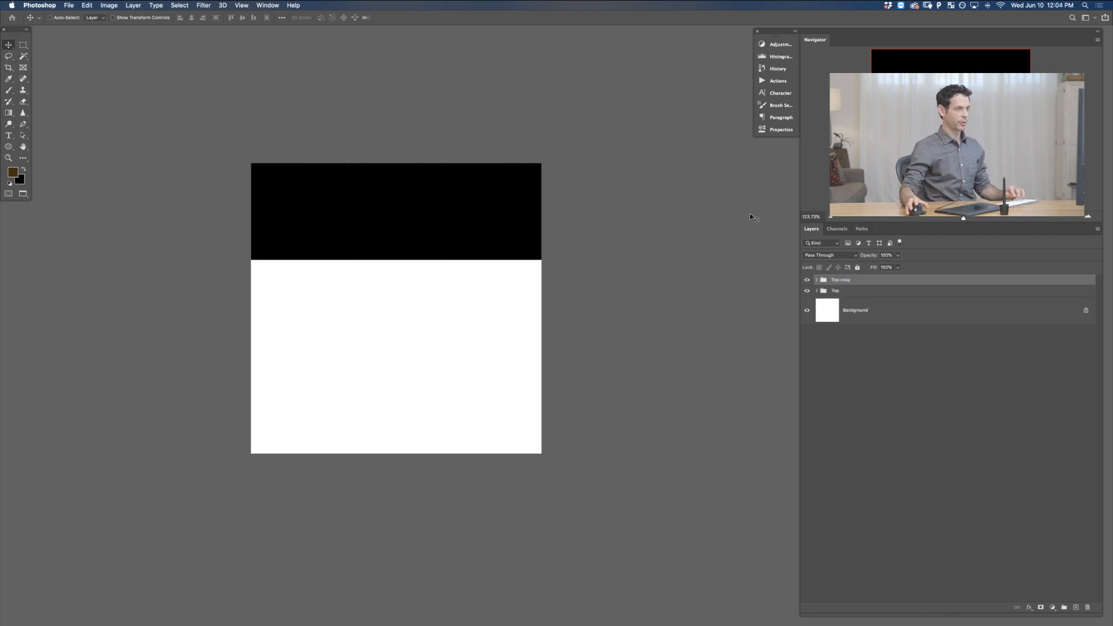
left_click_drag(619, 297, 617, 406)
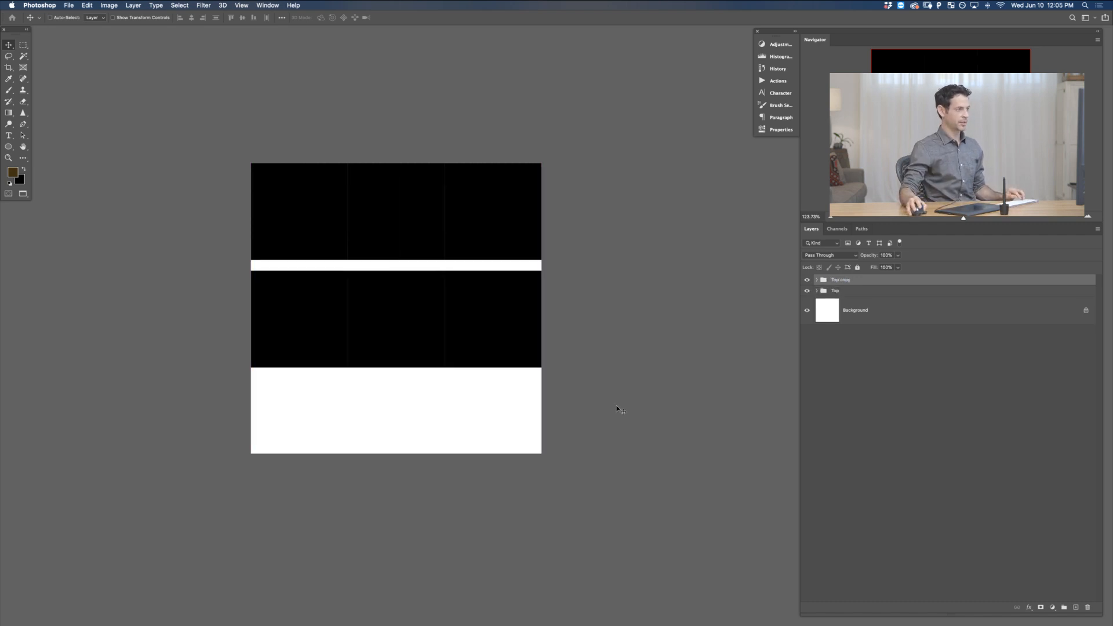
key("Up")
key("Up")
key("Up")
key("Up")
key("Up")
key("Up")
key("Up")
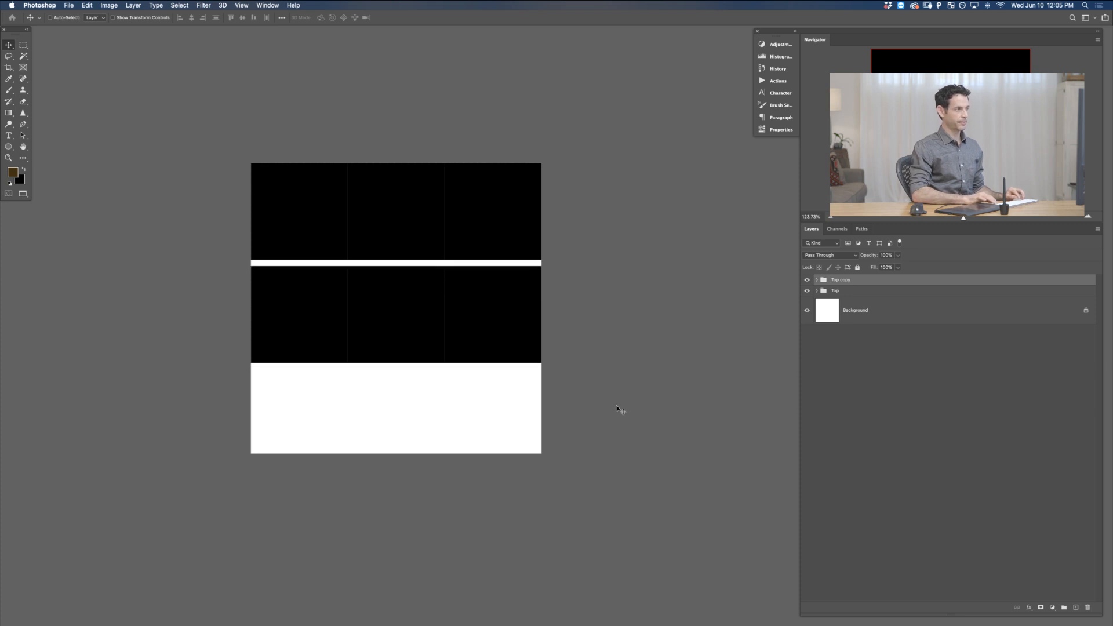
key("Up")
key("Up")
key("Up")
key("Up")
key("Up")
key("Up")
key("Up")
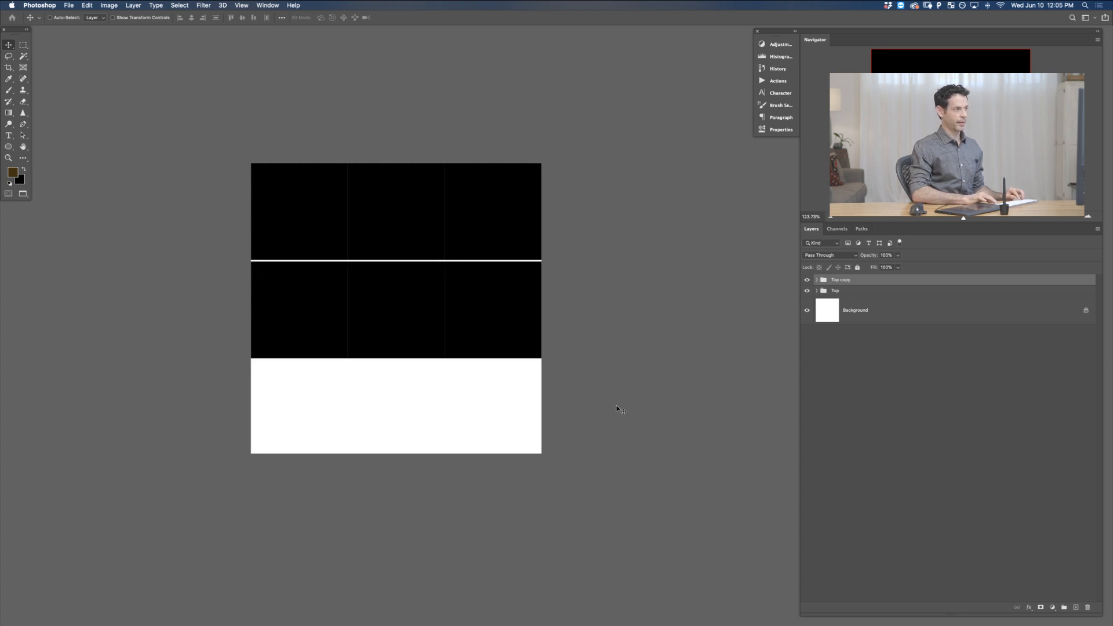
key("Up")
key("Up")
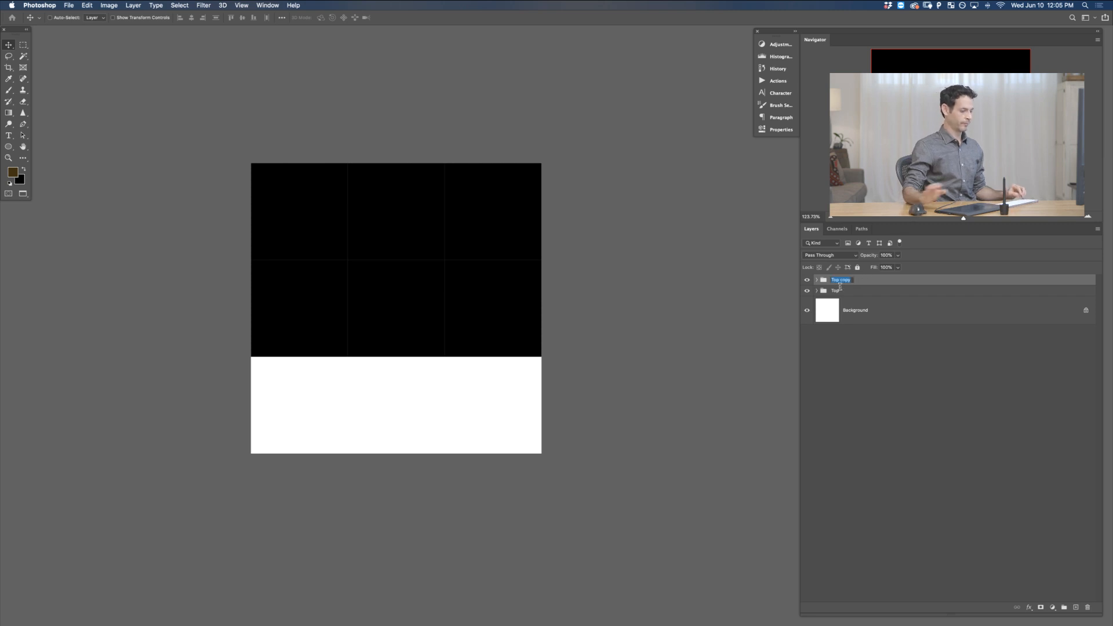
type("Middle")
key("Return")
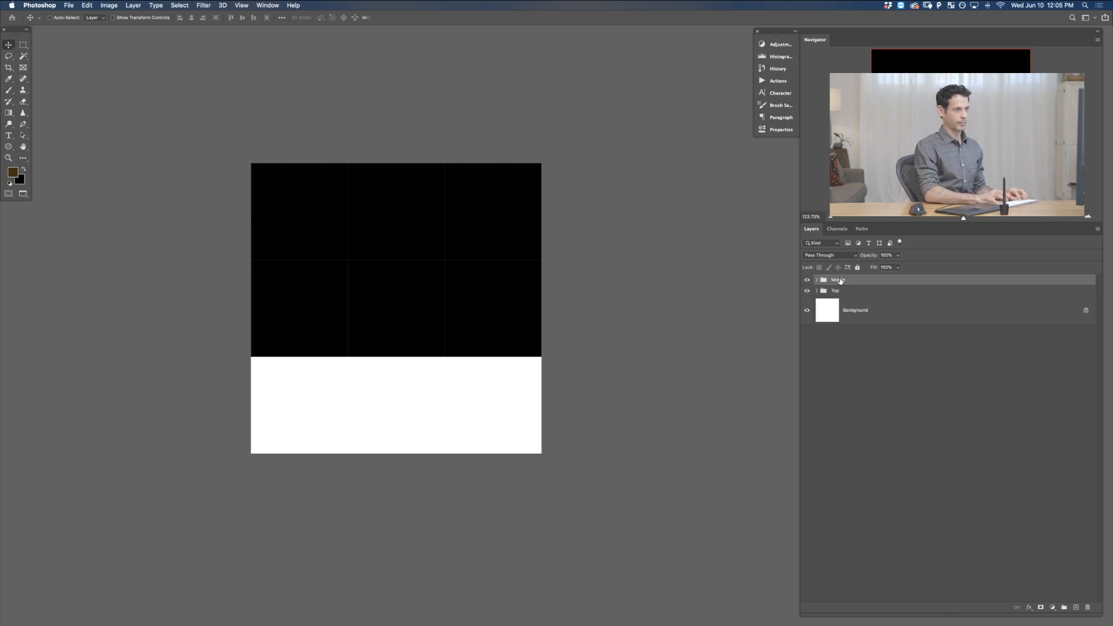
Place a duplicate of the "Middle" group flush with the canvas's bottom edge and rename it "Bottom"
key("super+j")
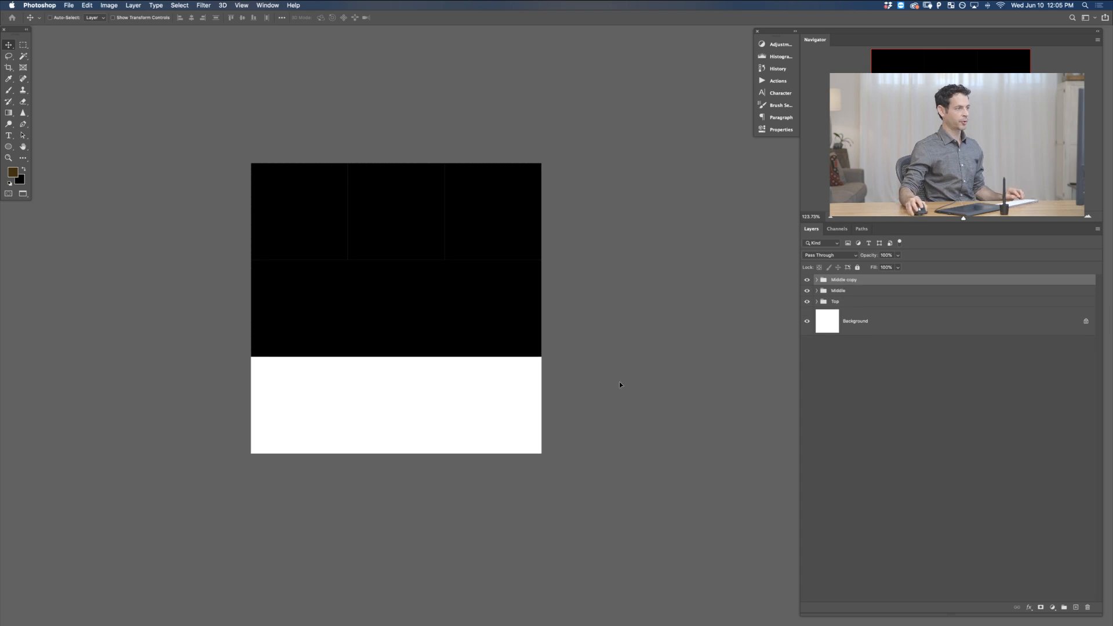
left_click_drag(619, 384, 625, 462)
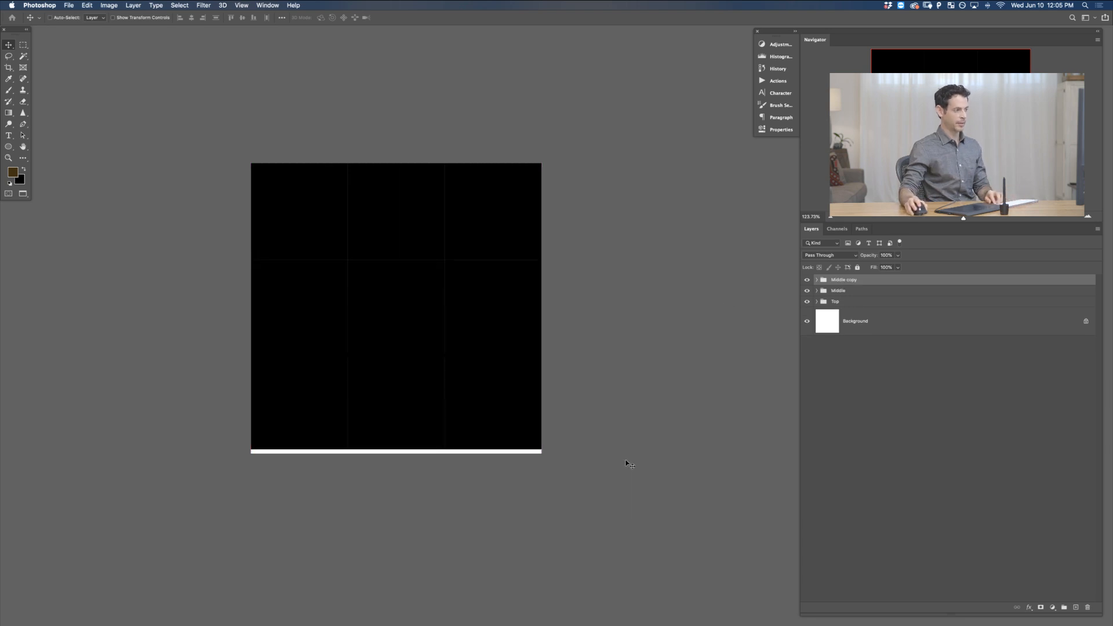
key("Down")
key("Down")
key("Down")
key("Down")
key("Down")
key("Down")
key("Down")
key("Down")
key("Down")
key("Down")
key("Down")
key("Down")
key("Down")
key("Down")
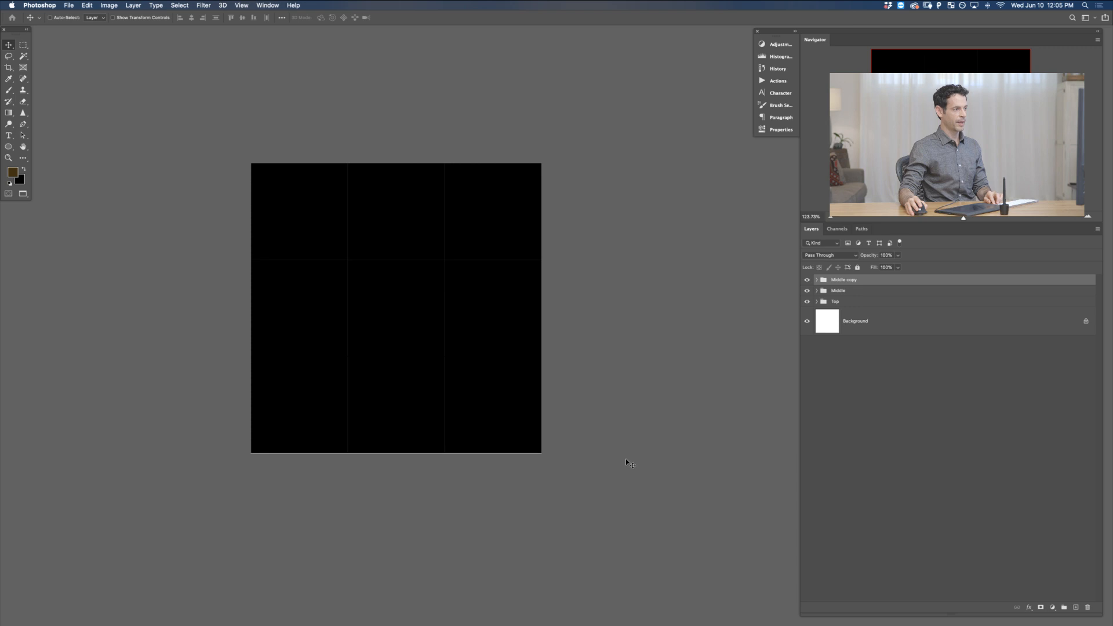
key("Down")
key("Down")
double_click(842, 279)
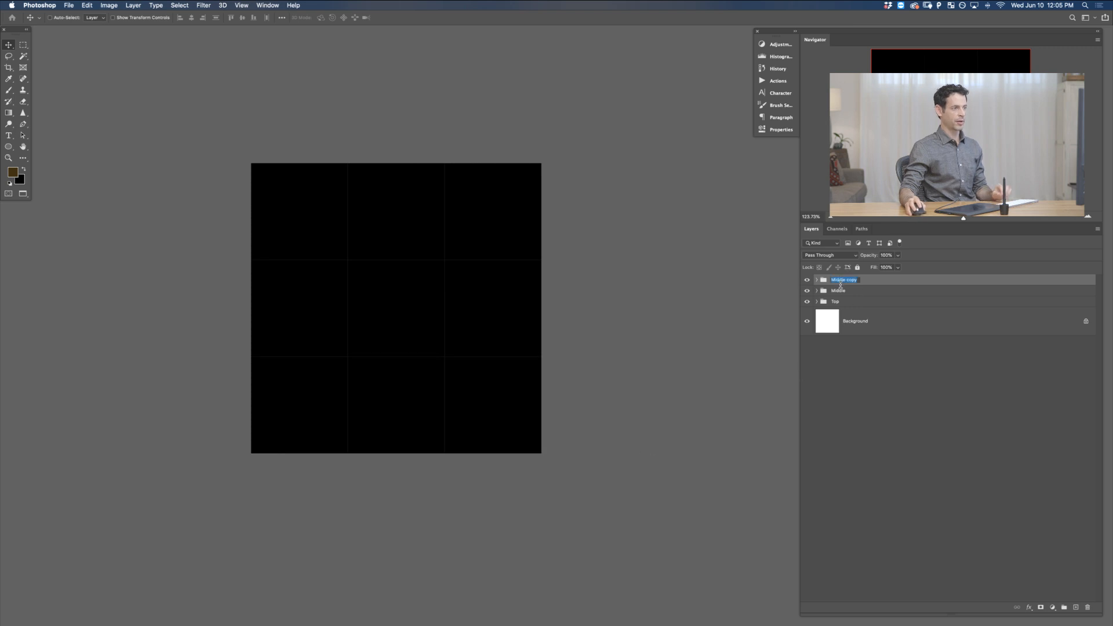
type("Bottom")
key("Return")
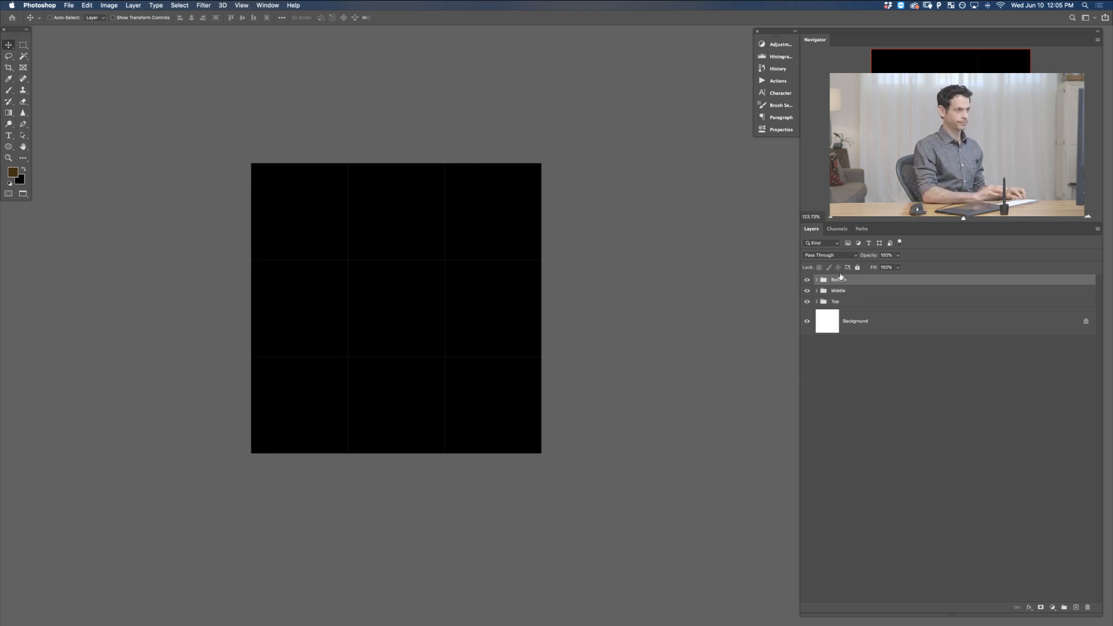
Show the template in a floating window, enlarge the window to reveal the whole canvas, and reposition it
key("shift+f")
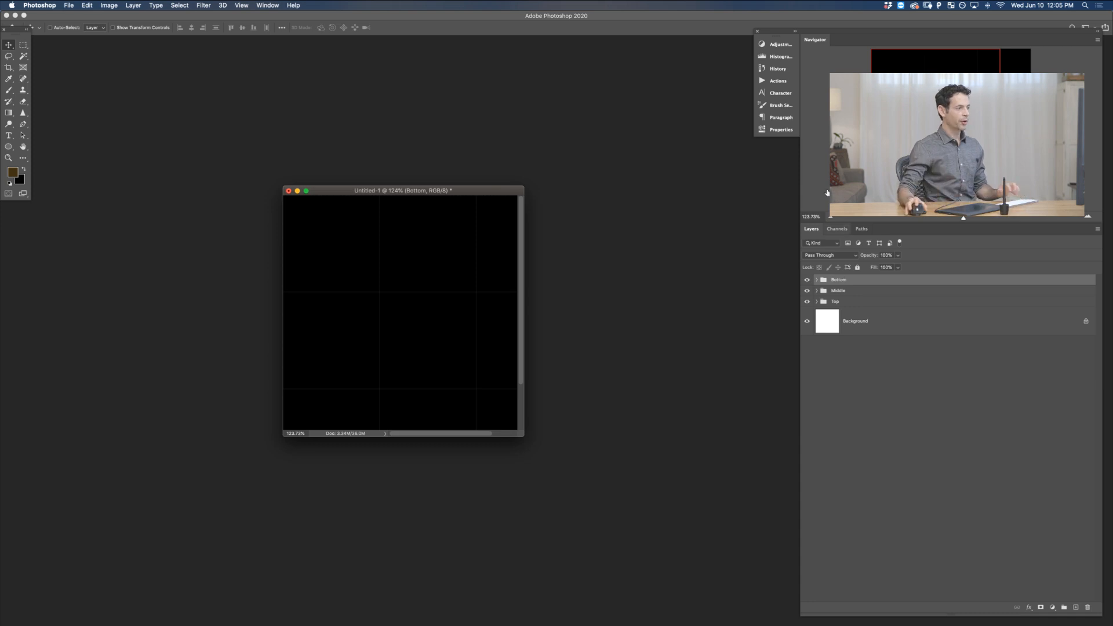
left_click_drag(522, 442, 674, 523)
left_click_drag(565, 194, 592, 179)
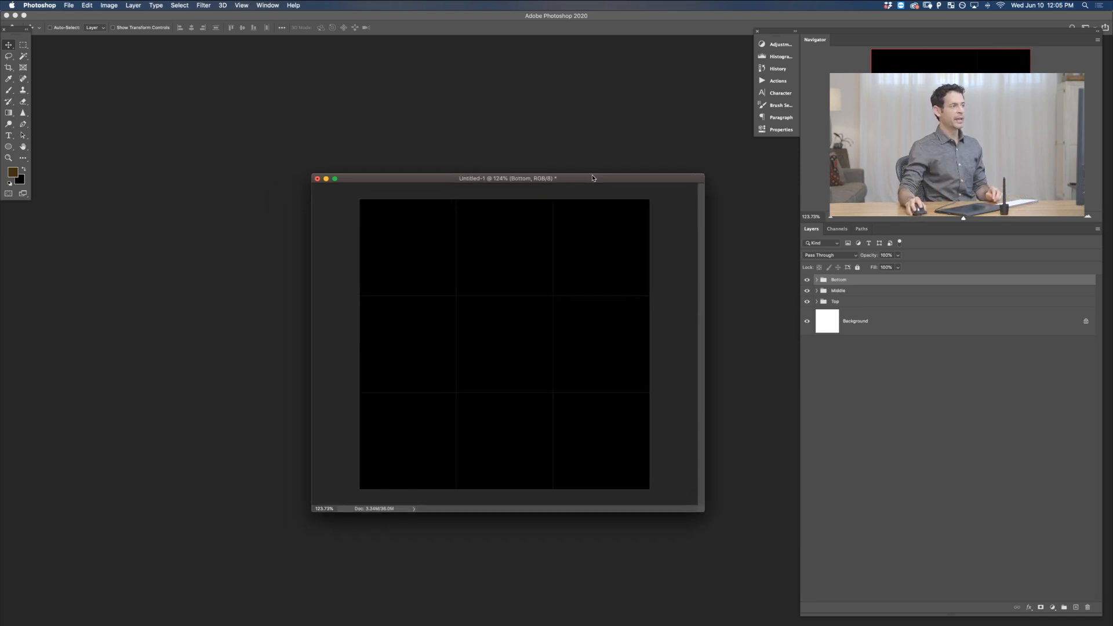
Start Load Files into Stack and browse to the Exports folder inside 2020 Live Broadcast on the Desktop
left_click(70, 6)
mouse_move(100, 207)
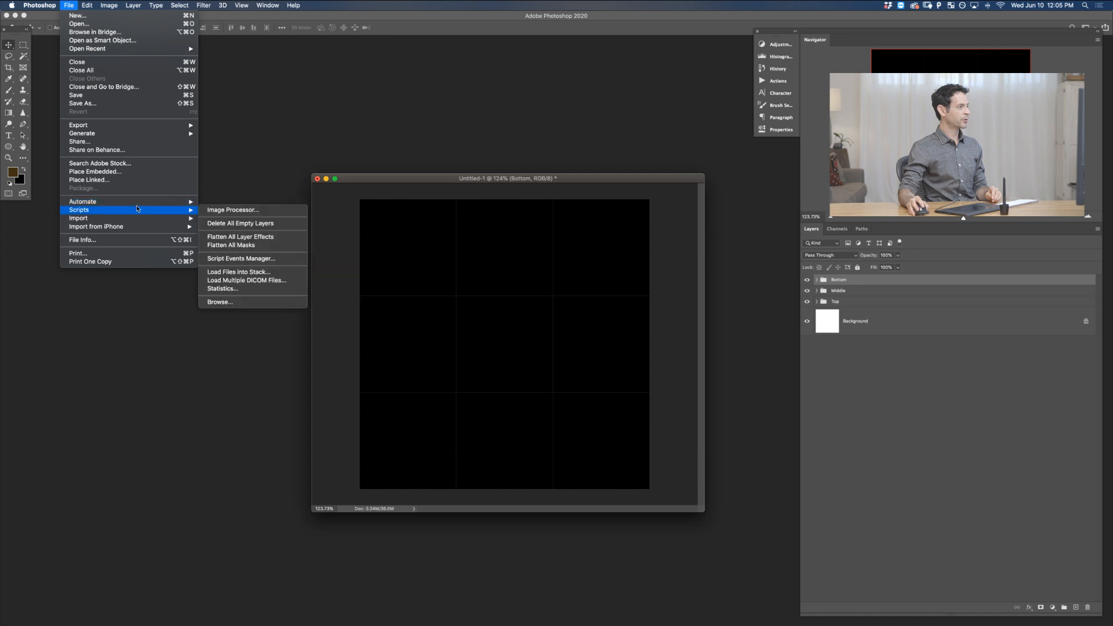
left_click(259, 272)
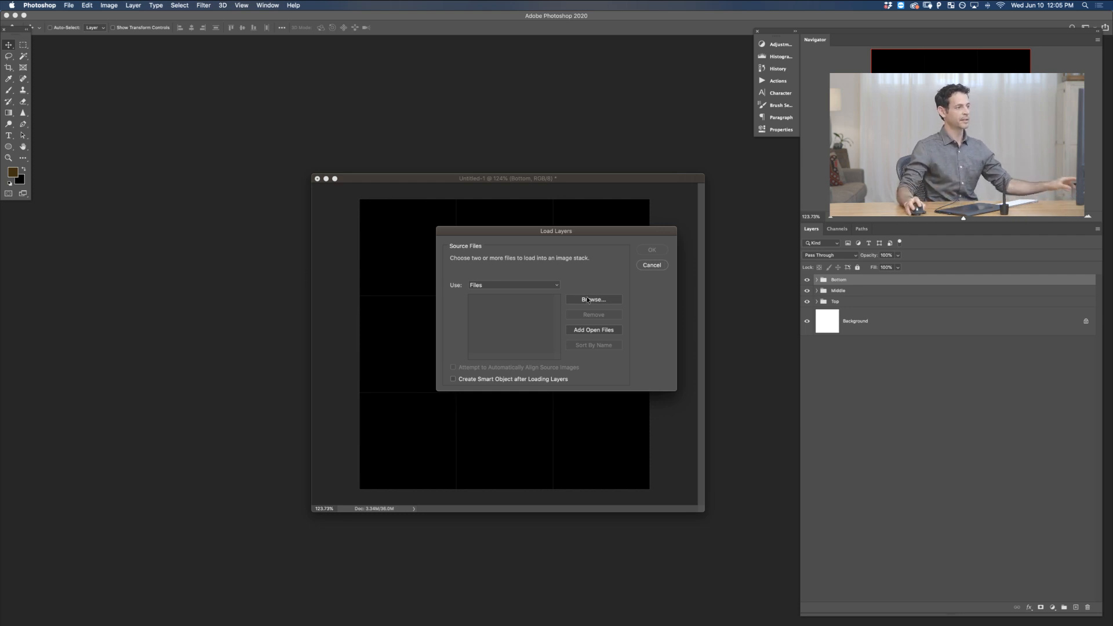
left_click(588, 300)
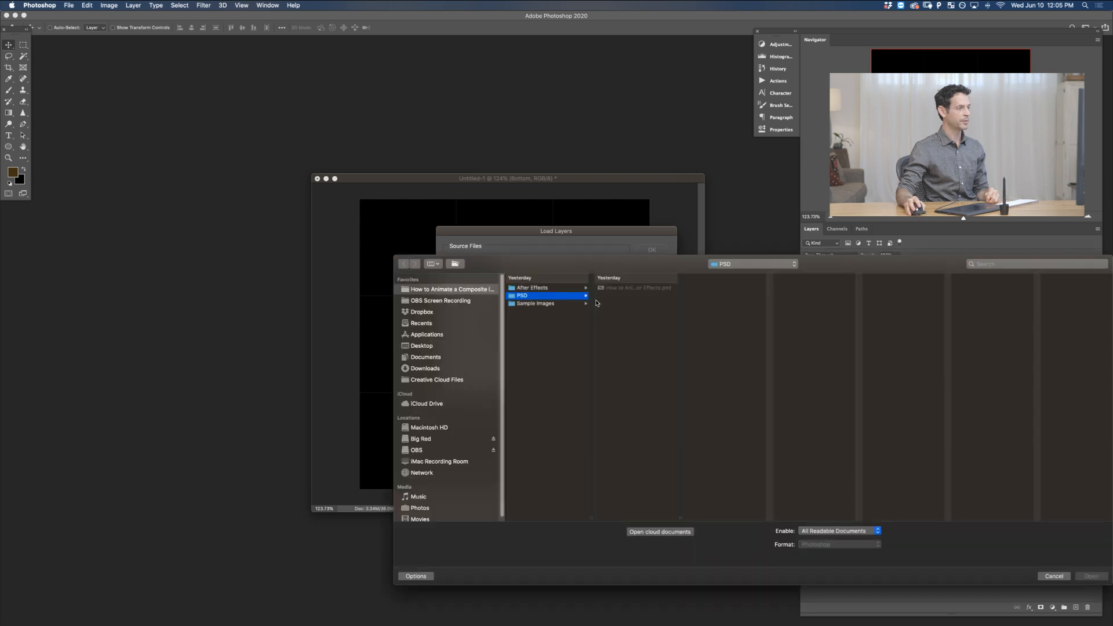
left_click(422, 346)
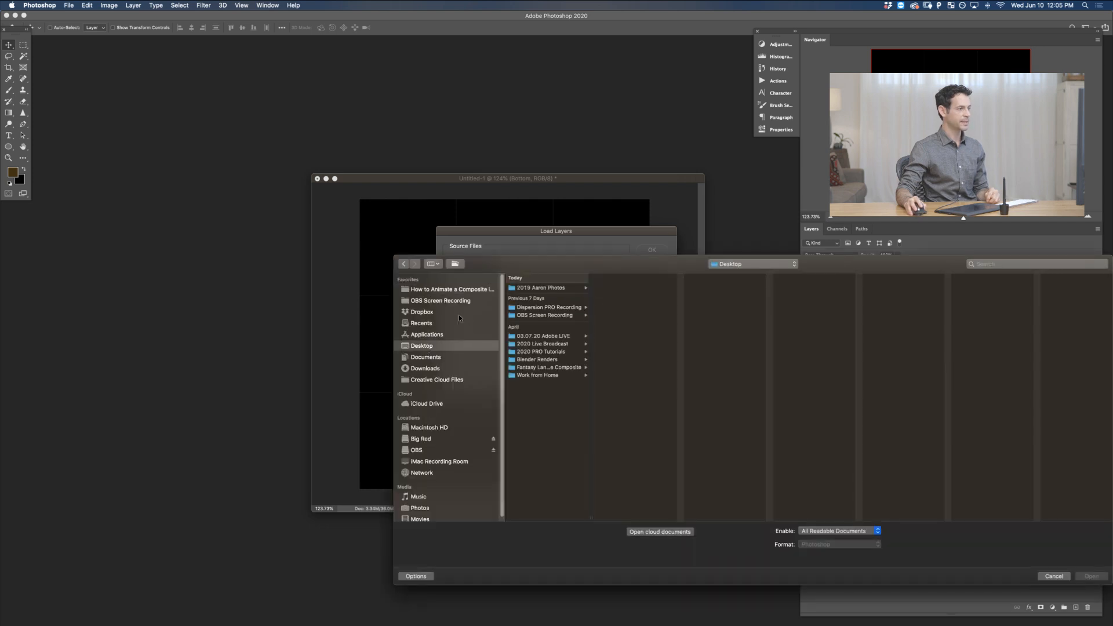
left_click(560, 345)
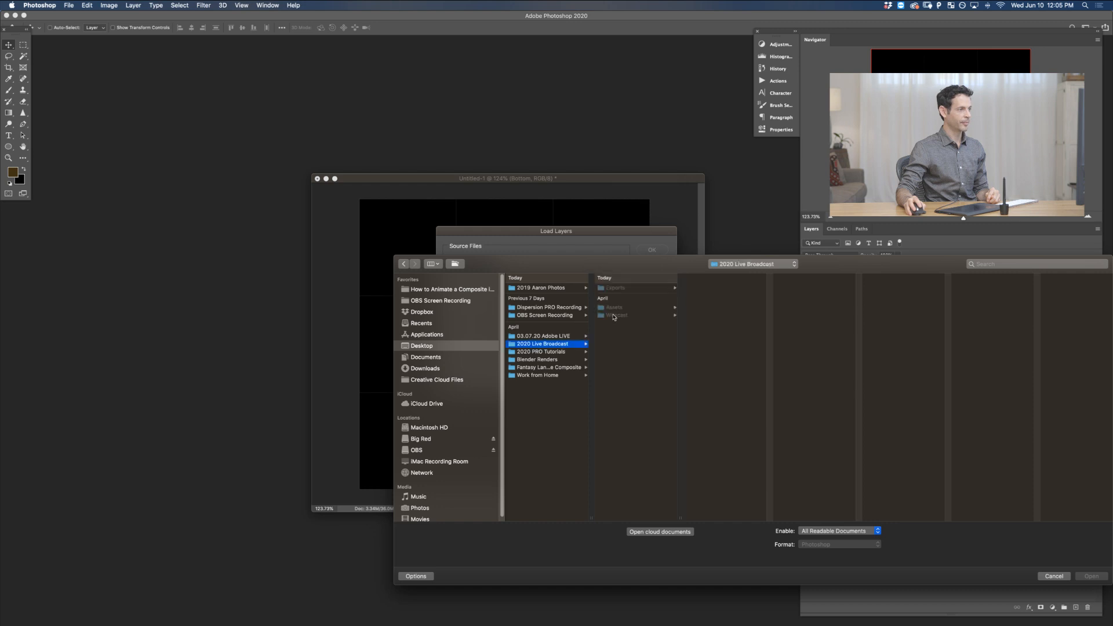
left_click(631, 289)
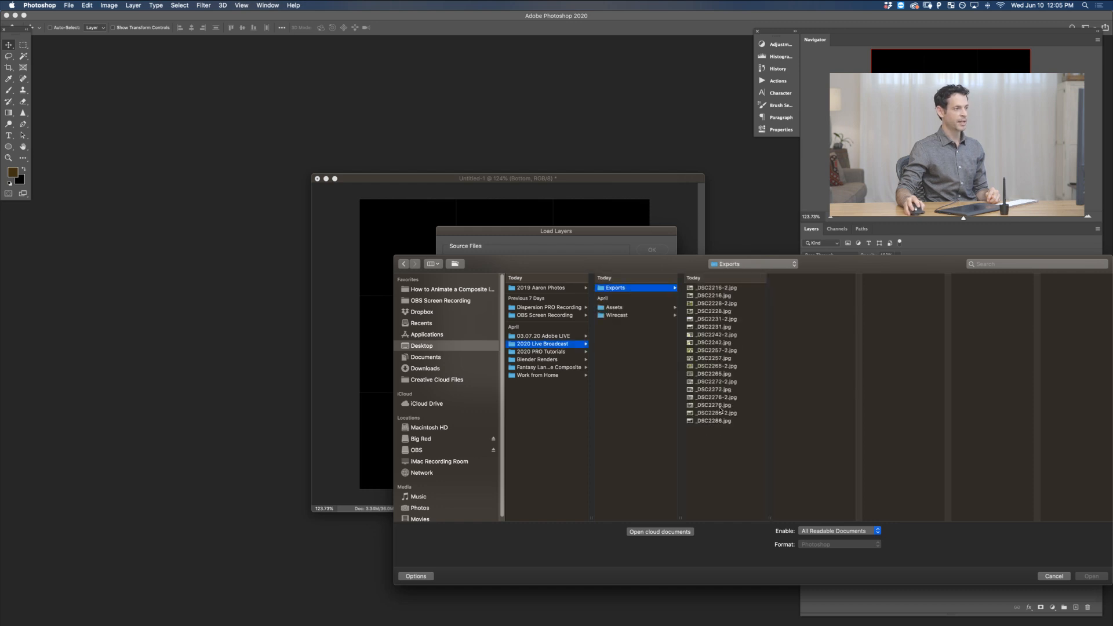
Select all JPGs from _DSC2216-2.jpg through _DSC2286.jpg and load them as layers into a new document
left_click_drag(695, 268, 449, 256)
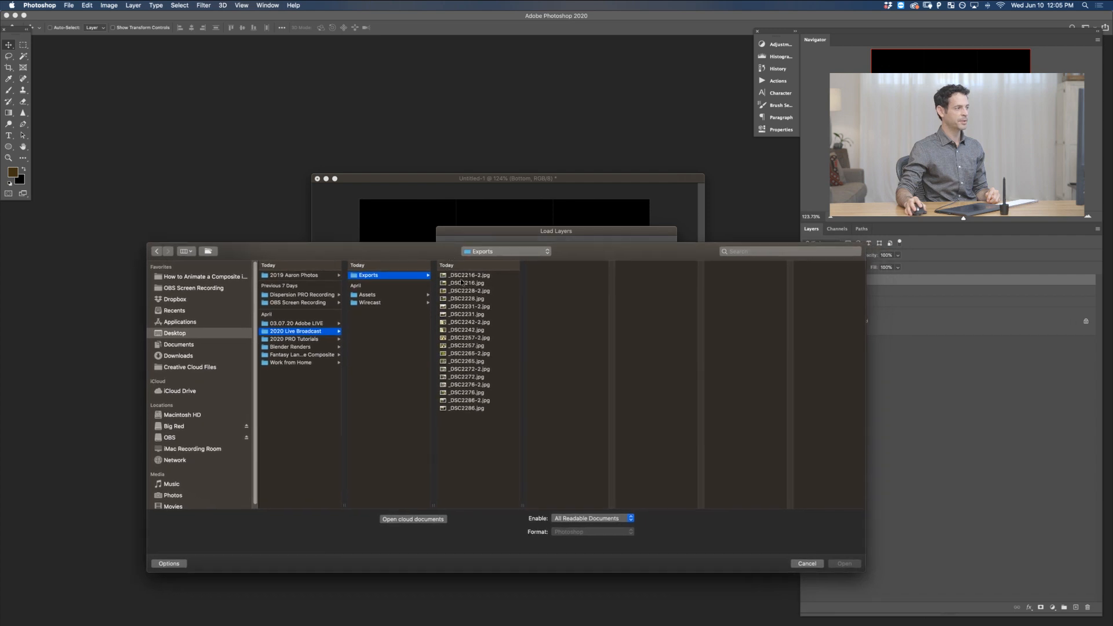
left_click(486, 275)
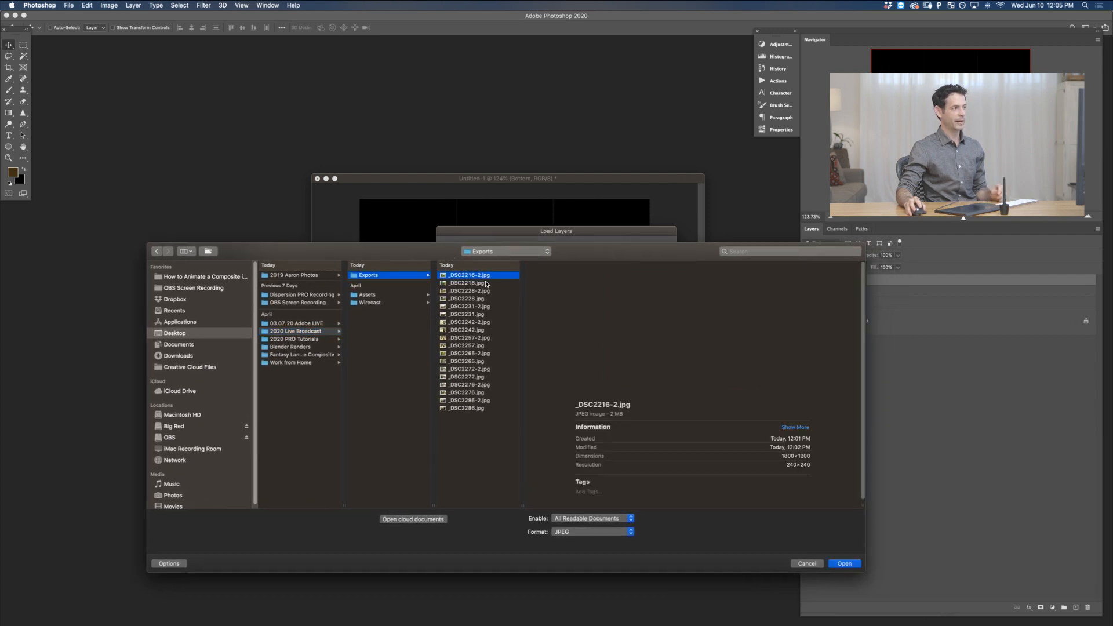
left_click(477, 409, "shift")
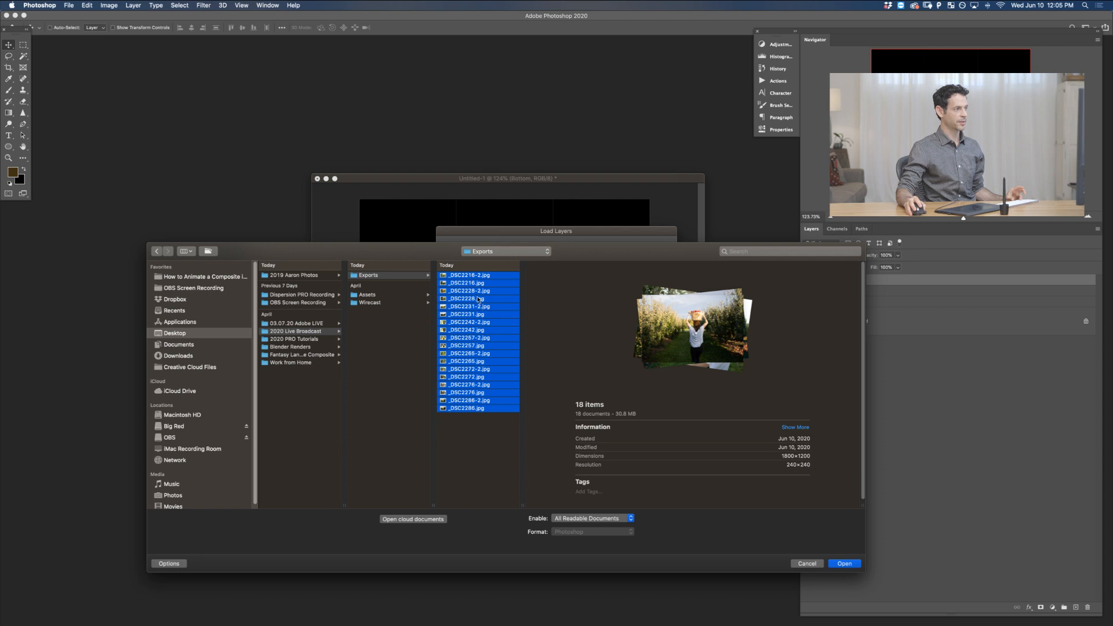
left_click(845, 564)
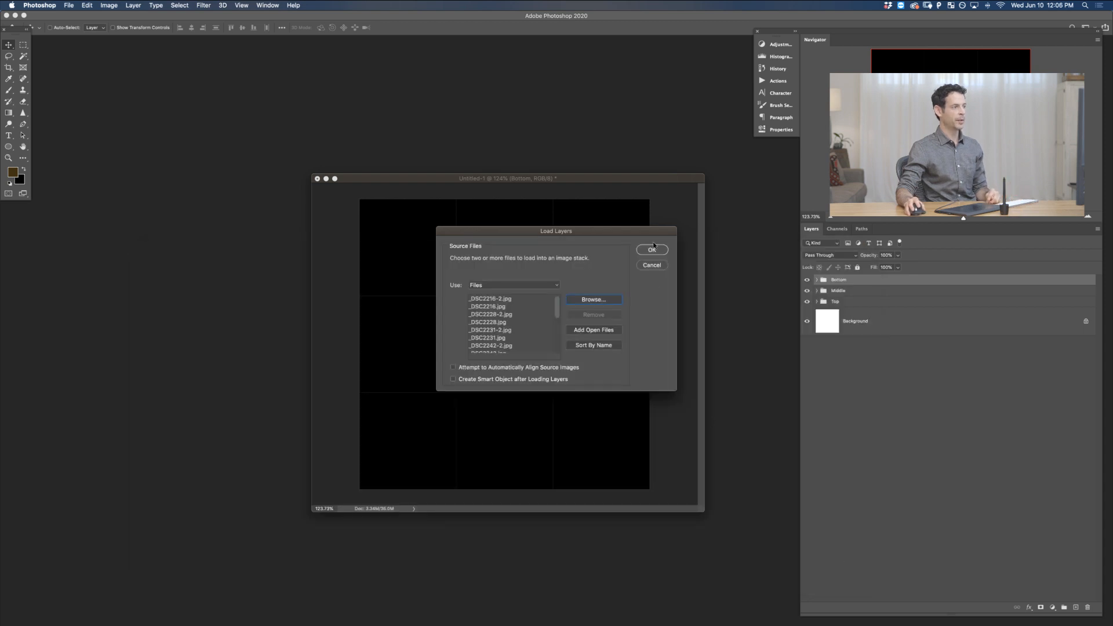
left_click(653, 249)
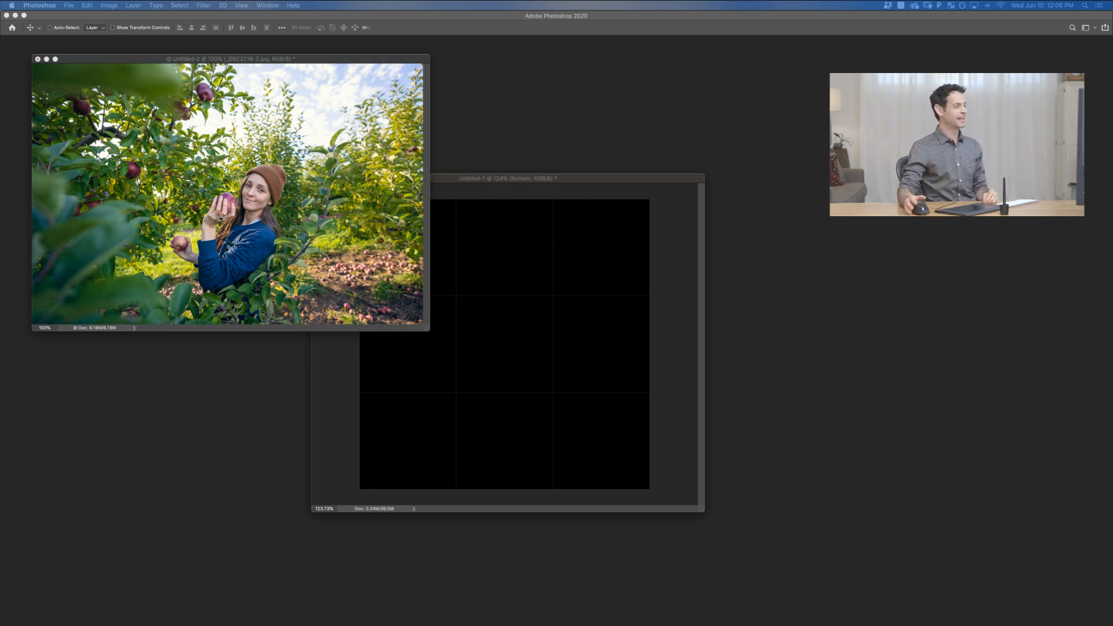
Compare the _DSC2216-2.jpg layer with _DSC2216.jpg beneath it by repeatedly hiding and showing the upper layer
key("Tab")
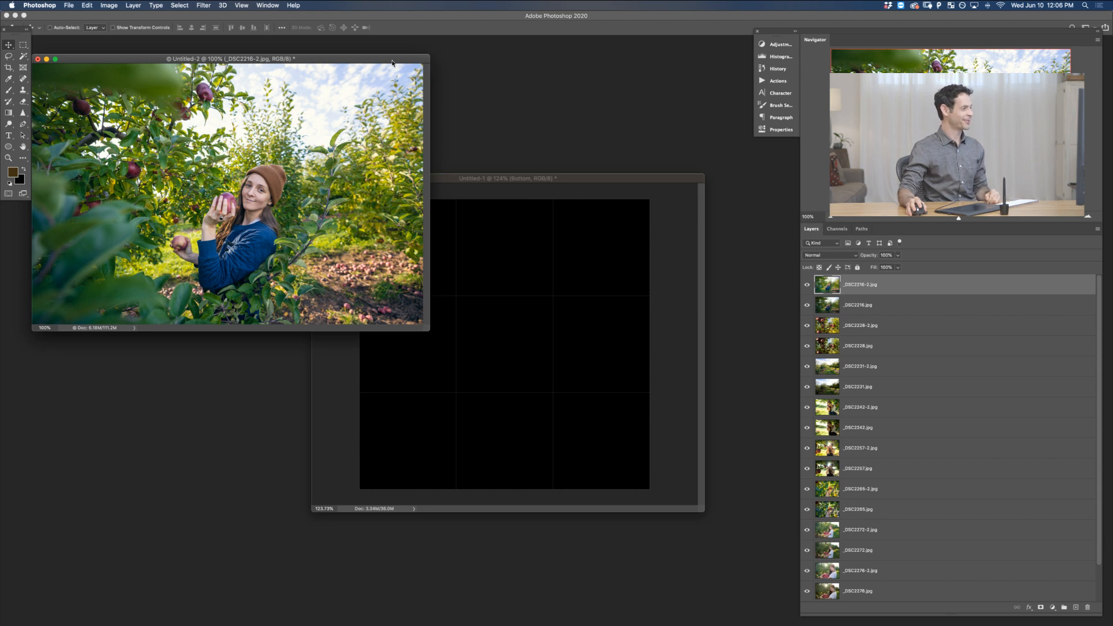
left_click_drag(403, 59, 415, 63)
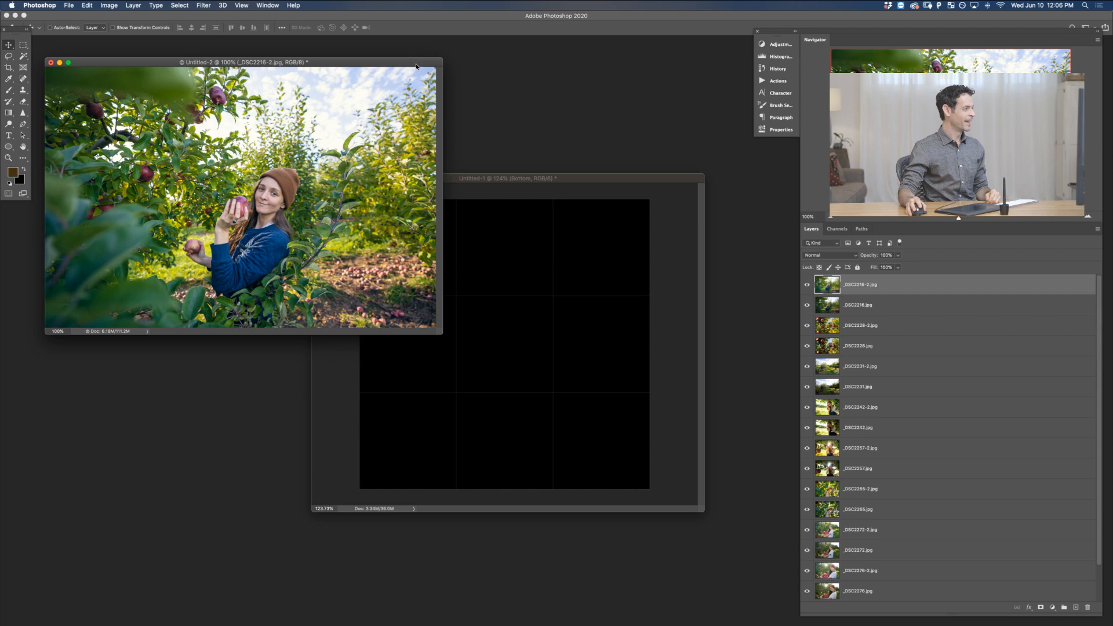
left_click(807, 284)
left_click(807, 285)
left_click(808, 285)
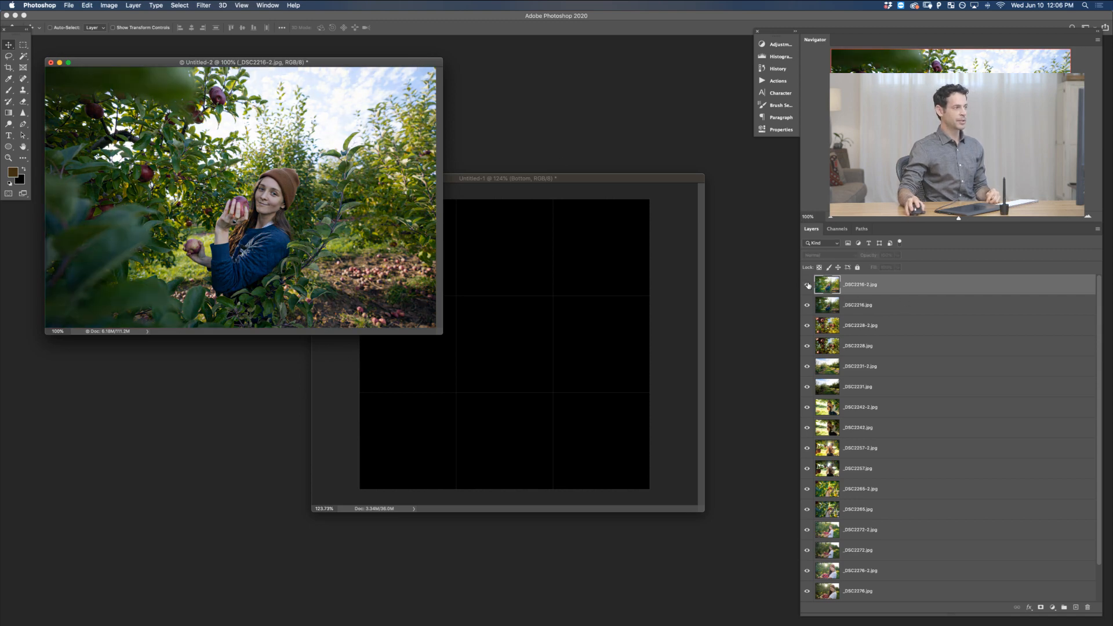
left_click(808, 285)
left_click(808, 284)
left_click(808, 285)
left_click(807, 285)
left_click(808, 285)
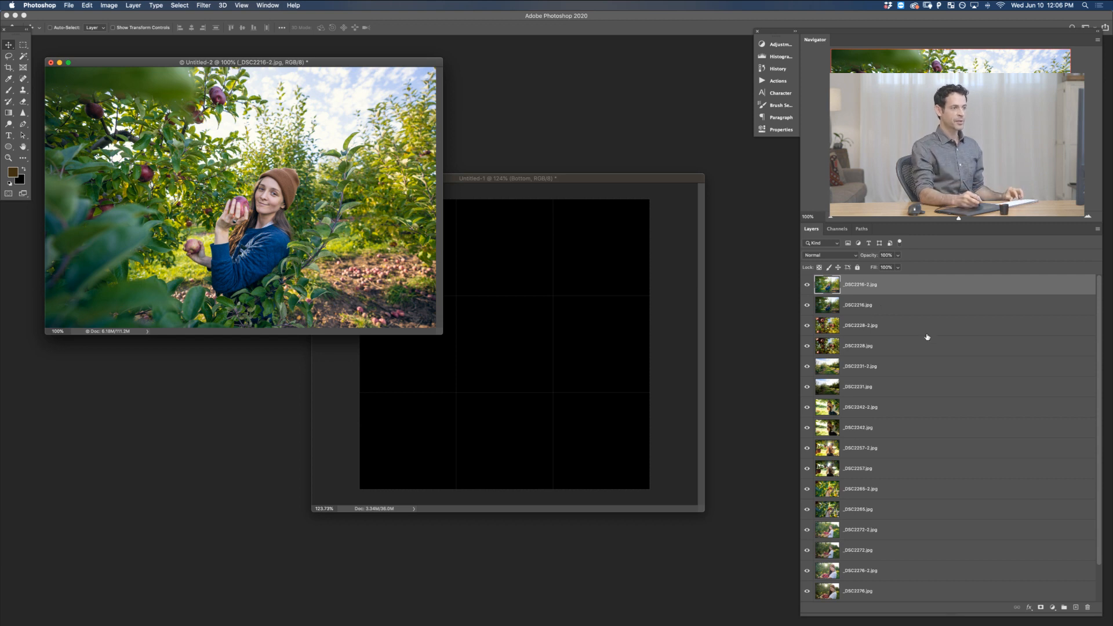
Select all photo layers in the stacked document, copy them into the grid template, and return the template to full-screen view
scroll(1101, 370, "down", 2)
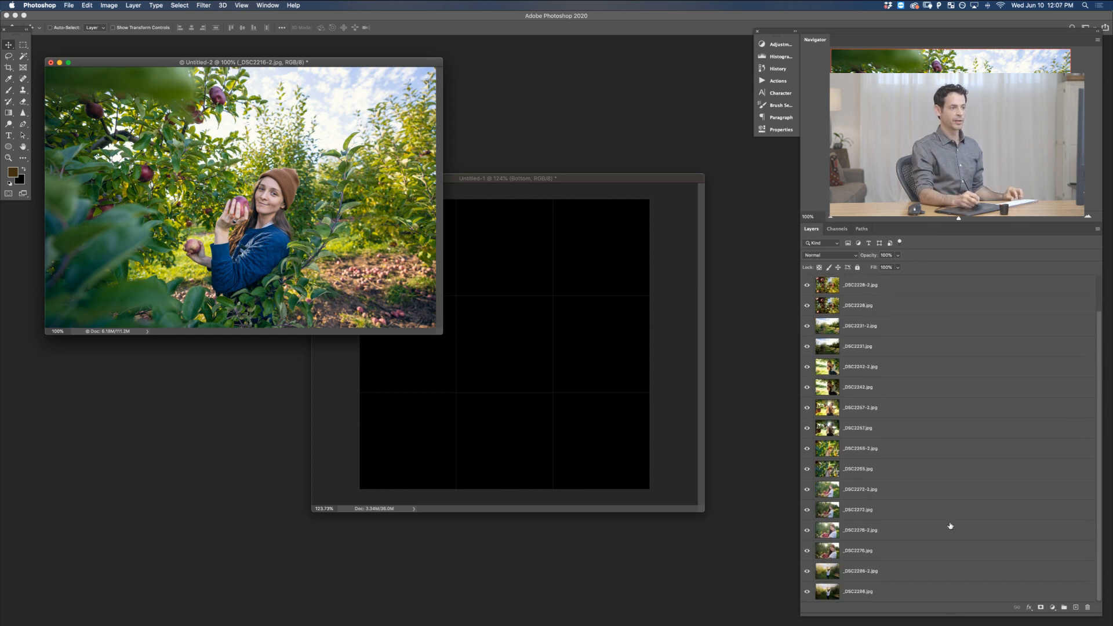
left_click(893, 595)
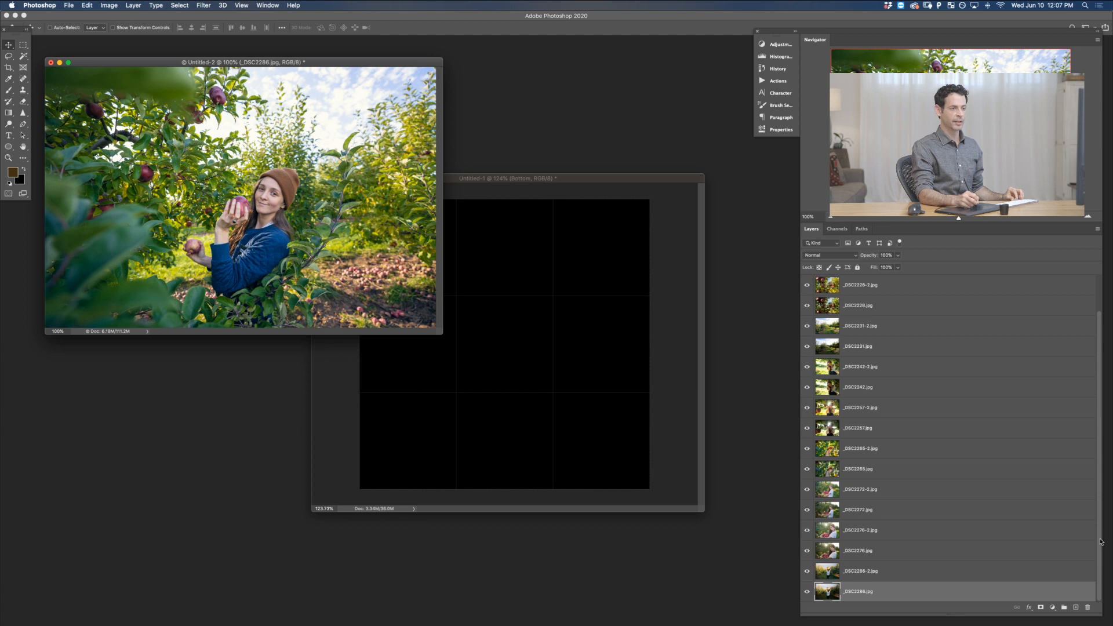
scroll(1101, 542, "up", 2)
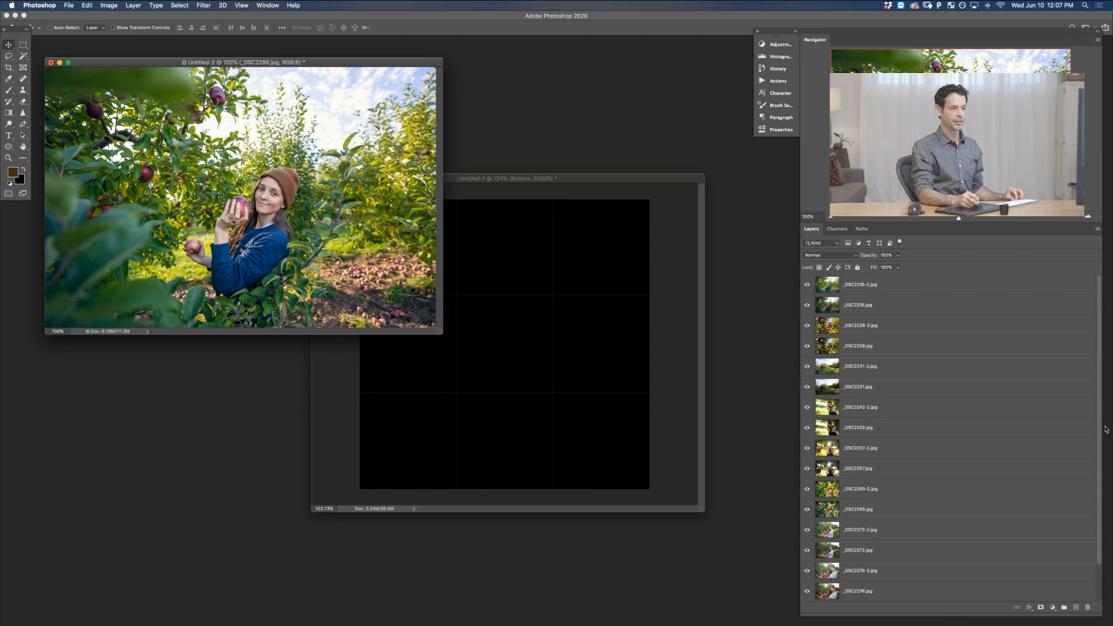
left_click(917, 288, "shift")
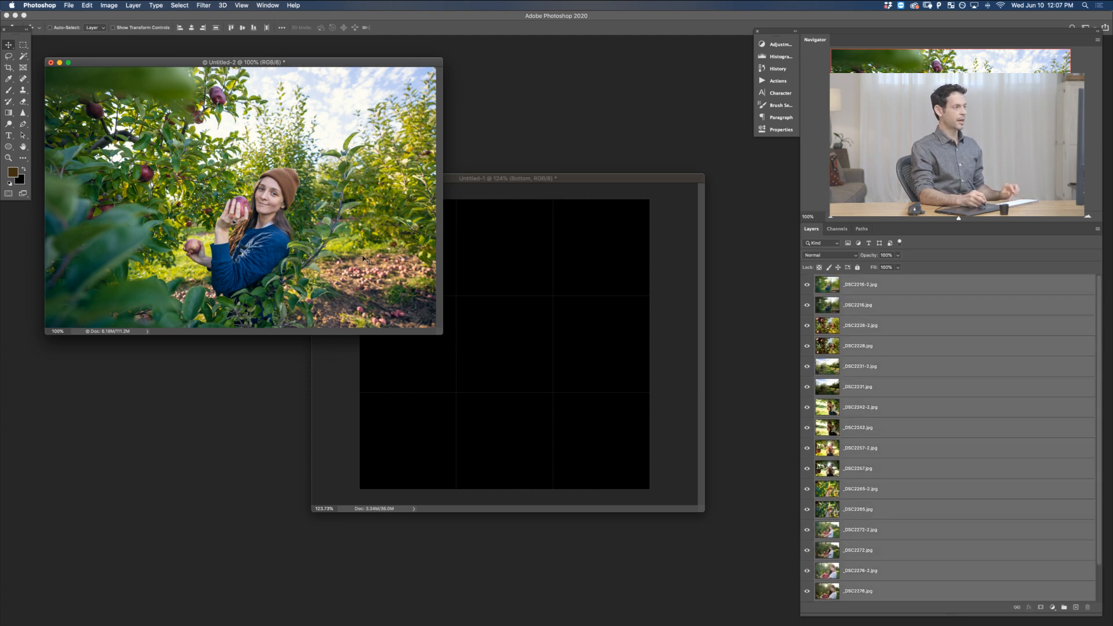
left_click_drag(364, 259, 484, 349)
key("f")
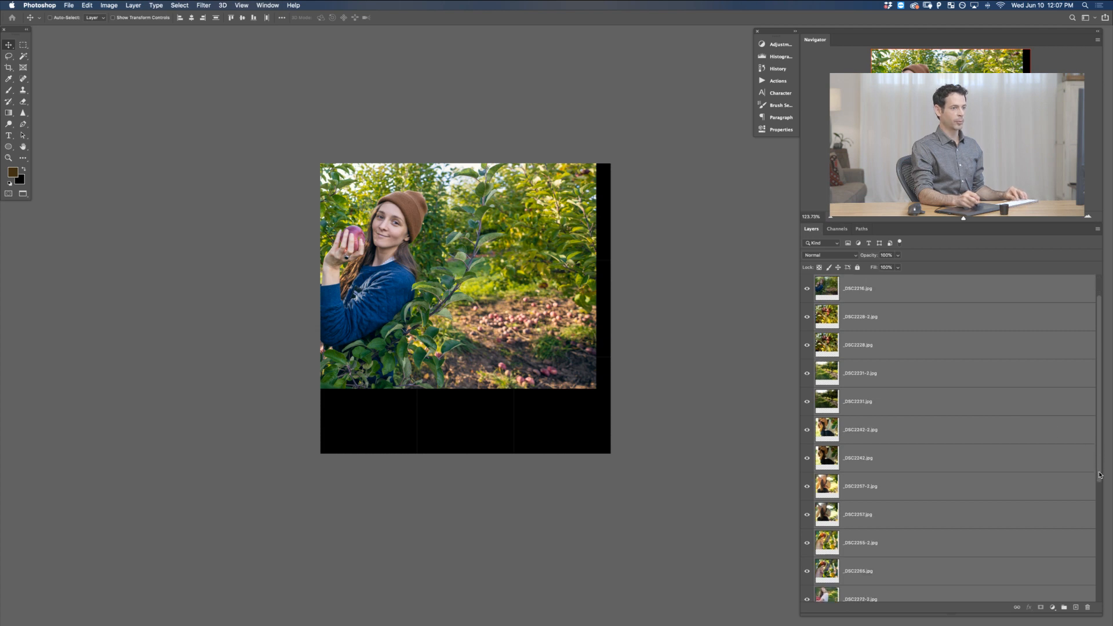
Hide every photo layer except _DSC2216-2.jpg and _DSC2216.jpg, and also hide the "Bottom" and "Middle" groups
left_click(895, 290)
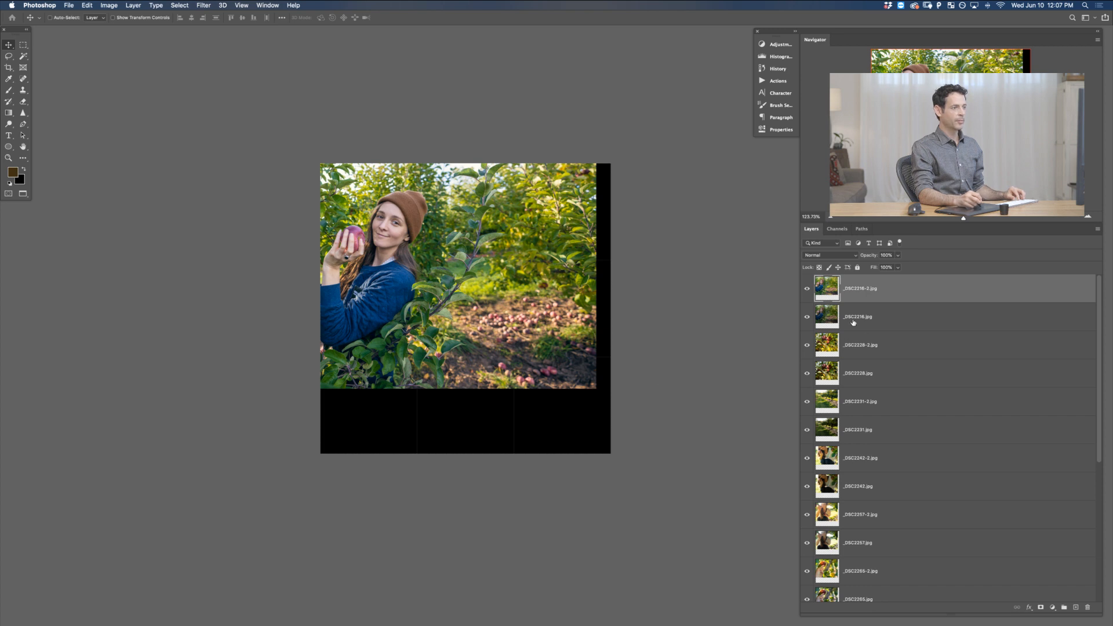
left_click_drag(807, 345, 807, 571)
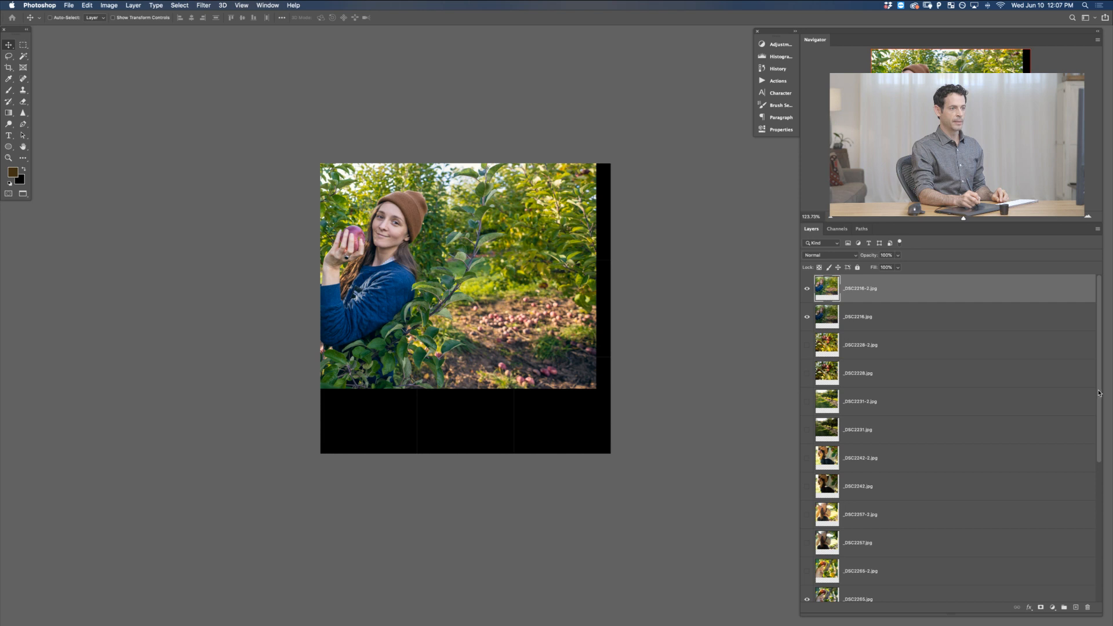
scroll(824, 436, "down", 8)
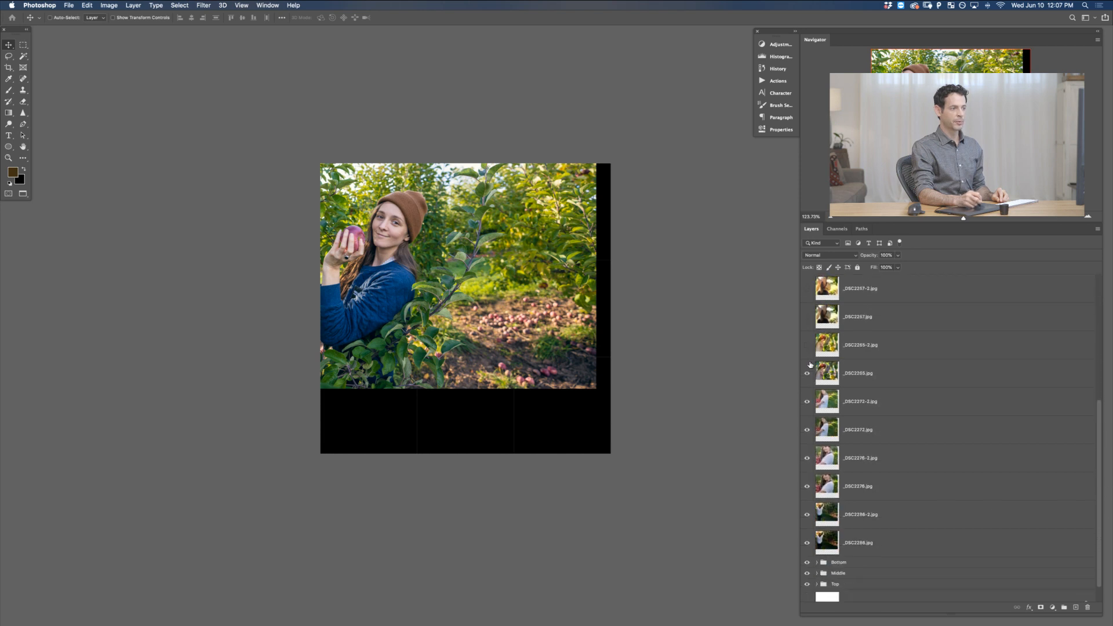
left_click_drag(807, 374, 807, 575)
Expand the "Middle" group and lower the _DSC2216-2.jpg and _DSC2216.jpg layers together through the stack to just above its Layer 1
left_click(817, 573)
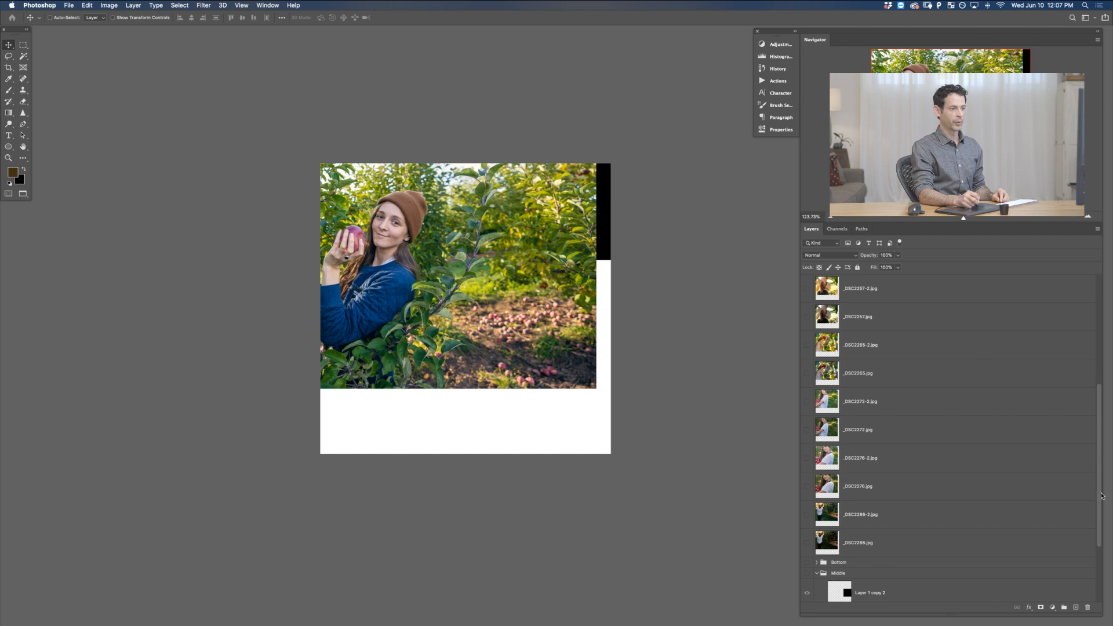
left_click_drag(1100, 495, 1097, 360)
left_click(891, 318, "shift")
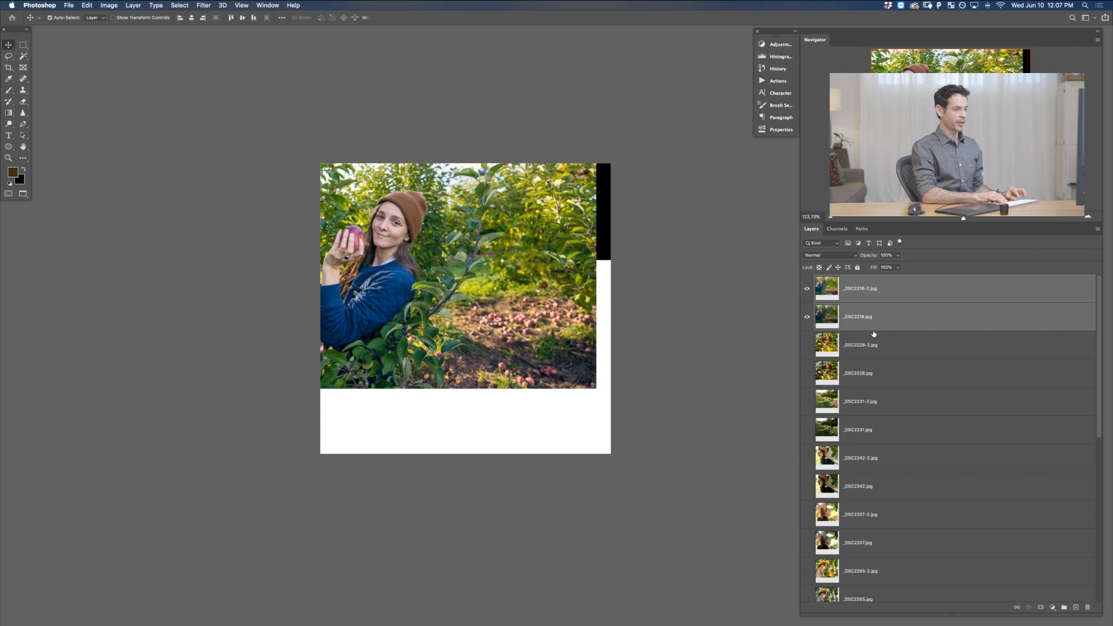
key("super+bracketleft")
key("super+bracketleft")
key("super+bracketleft")
key("super+bracketleft")
key("super+bracketleft")
key("super+bracketleft")
key("super+bracketleft")
key("super+bracketleft")
key("super+bracketleft")
key("super+bracketleft")
key("super+bracketleft")
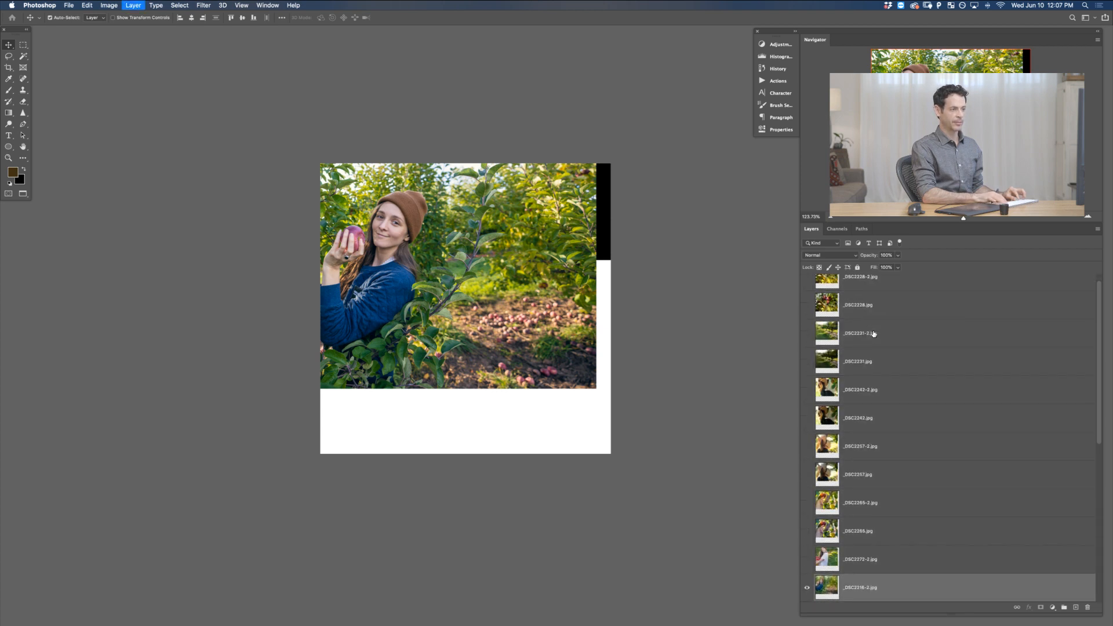
key("super+bracketleft")
key("super+bracketleft")
key("super+bracketleft")
key("super+bracketleft")
key("super+bracketleft")
key("super+bracketleft")
key("super+bracketleft")
key("super+bracketleft")
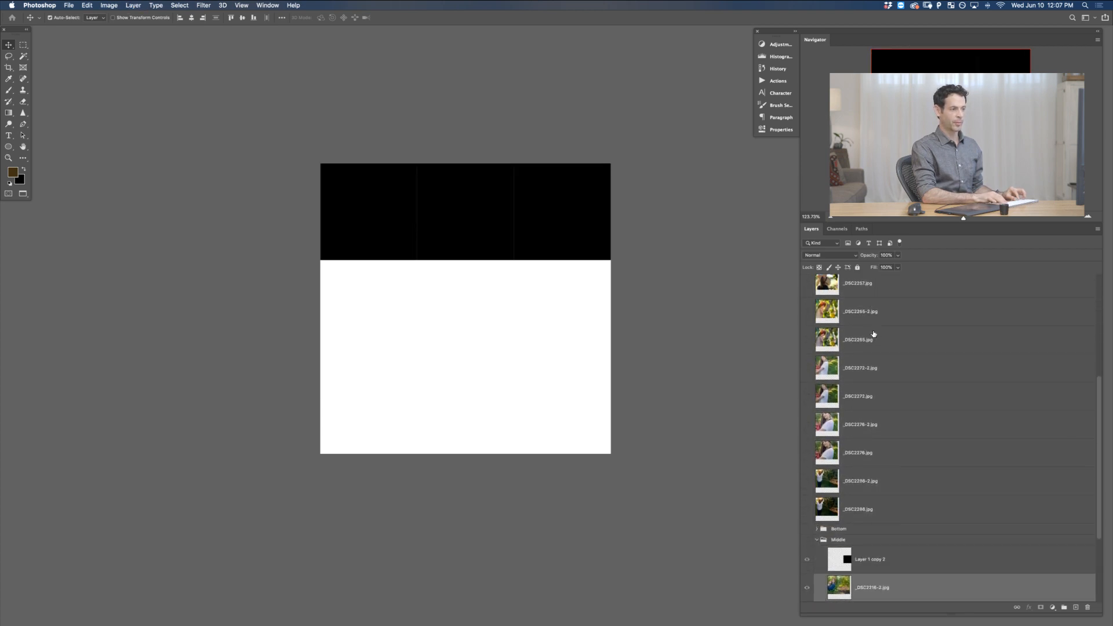
key("super+bracketleft")
key("super+bracketleft")
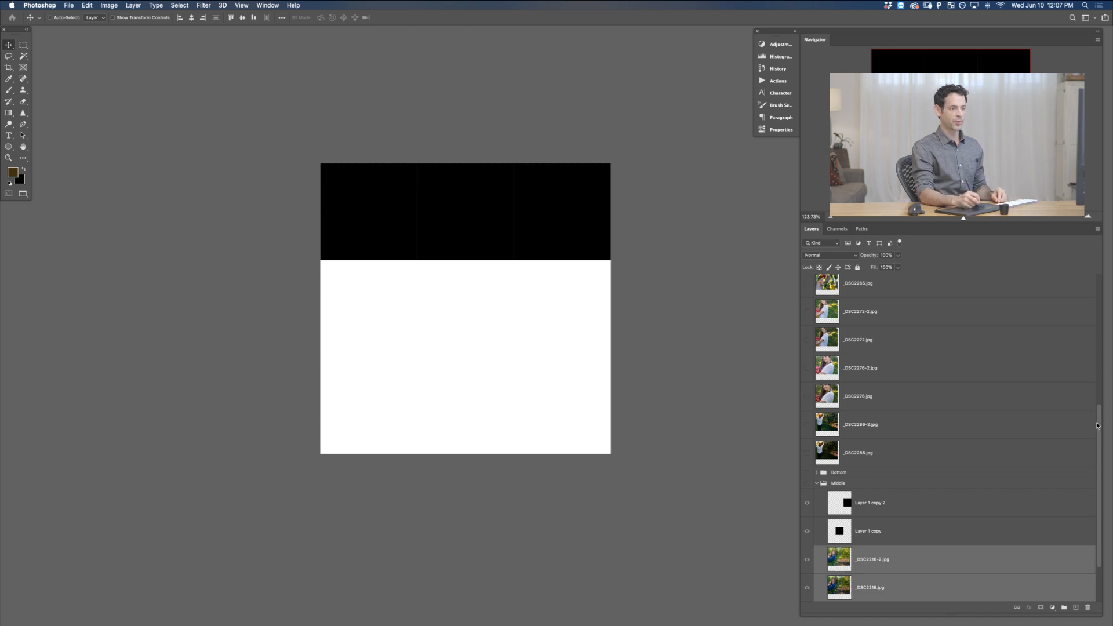
Expand the "Top" group and move the _DSC2216-2.jpg and _DSC2216.jpg layers into it, directly above its Layer 1
left_click_drag(1097, 426, 1103, 451)
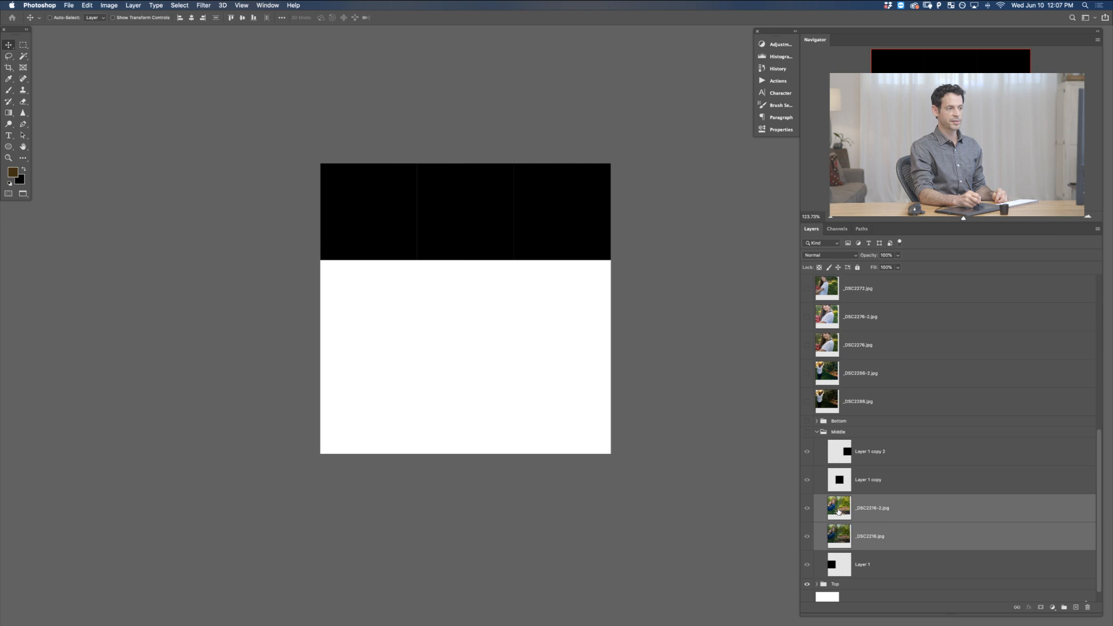
left_click(807, 584)
left_click(818, 585)
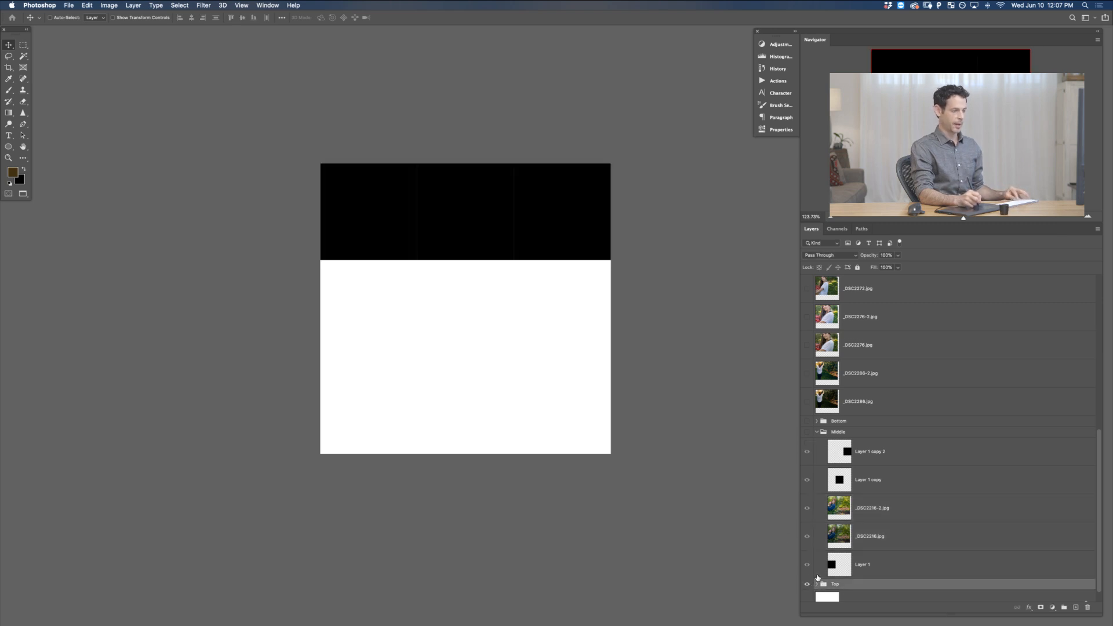
left_click(817, 583)
left_click(886, 519)
left_click(891, 529, "super")
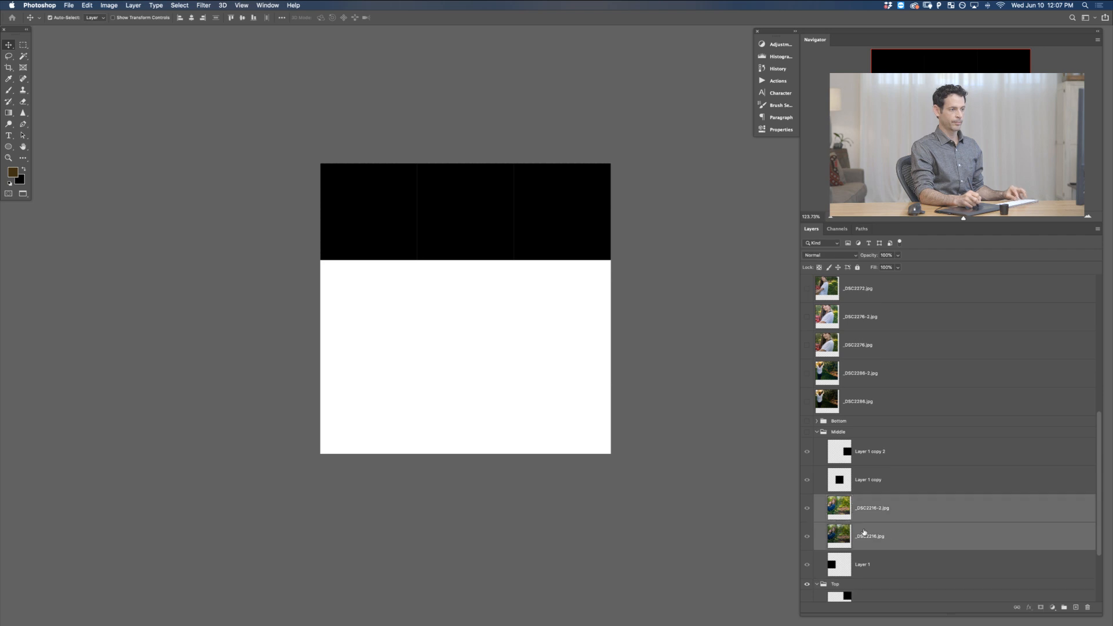
key("super+[")
key("super+[")
key("super+[")
key("super+[")
key("super+[")
key("super+[")
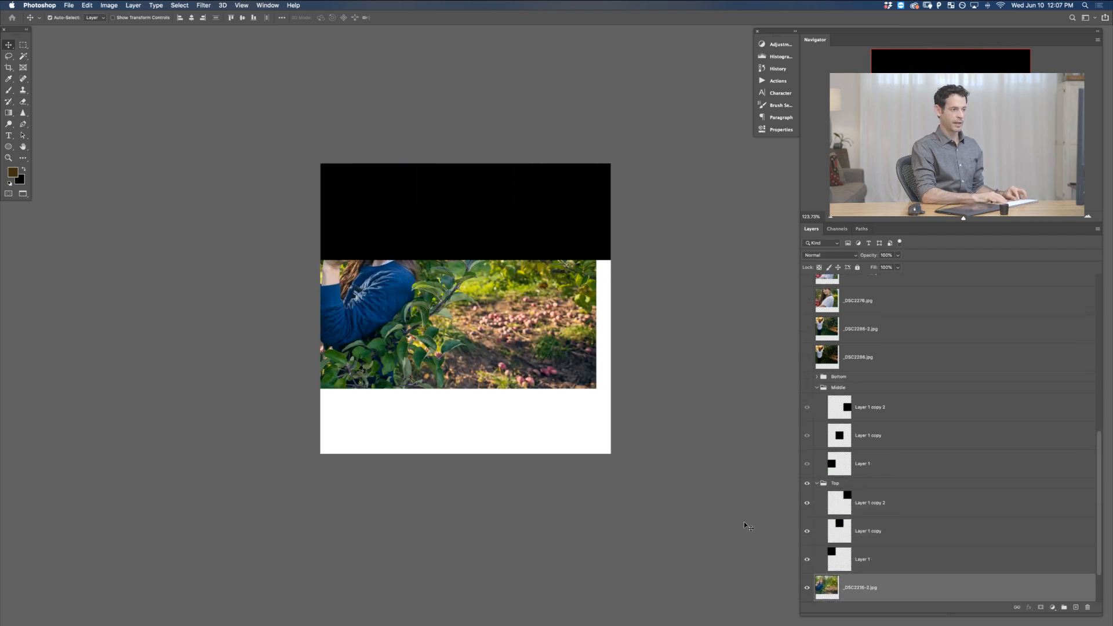
key("super+]")
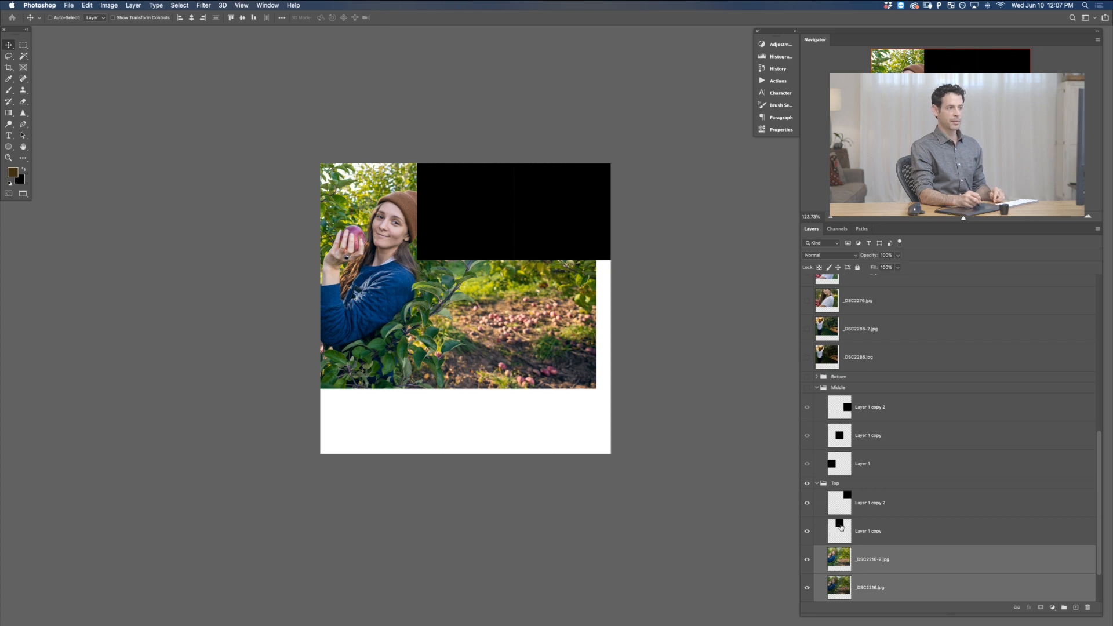
Toggle the two _DSC2216 photos and each square in the "Top" group off and on to check which cell each square fills
left_click_drag(811, 559, 812, 587)
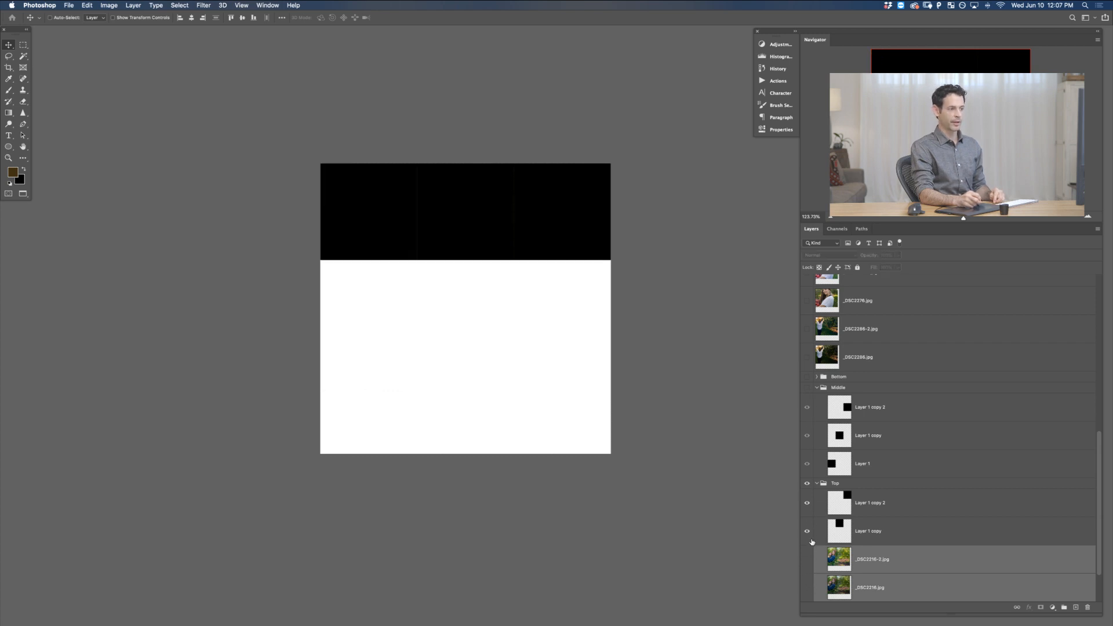
scroll(824, 568, "down", 2)
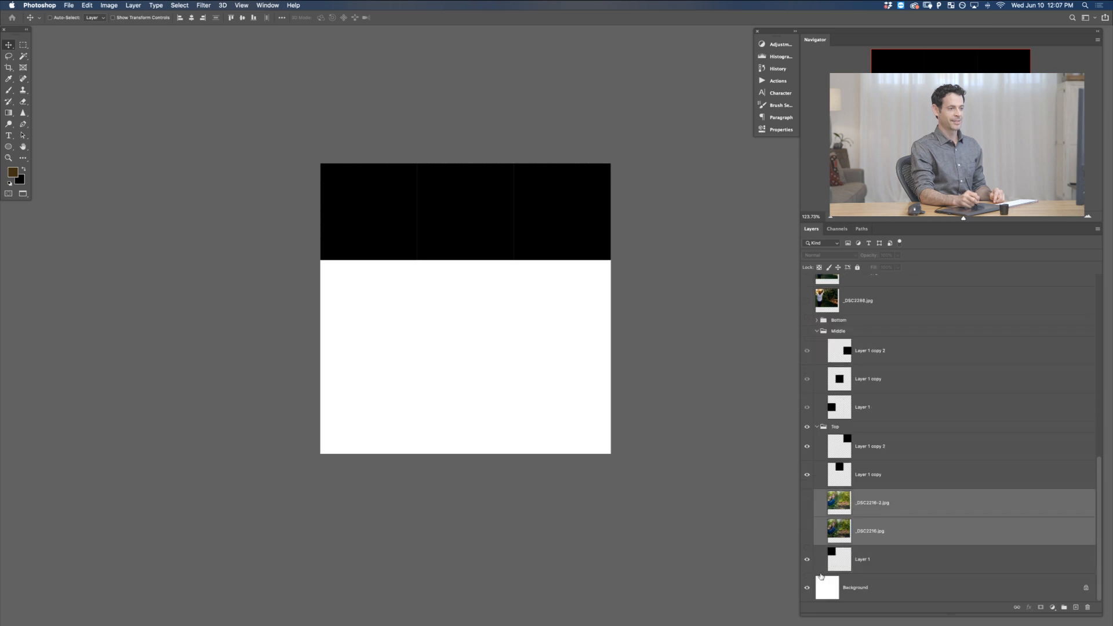
left_click(808, 561)
left_click(808, 560)
left_click(808, 475)
left_click(808, 474)
left_click(807, 446)
left_click(808, 446)
left_click(808, 503)
left_click(807, 531)
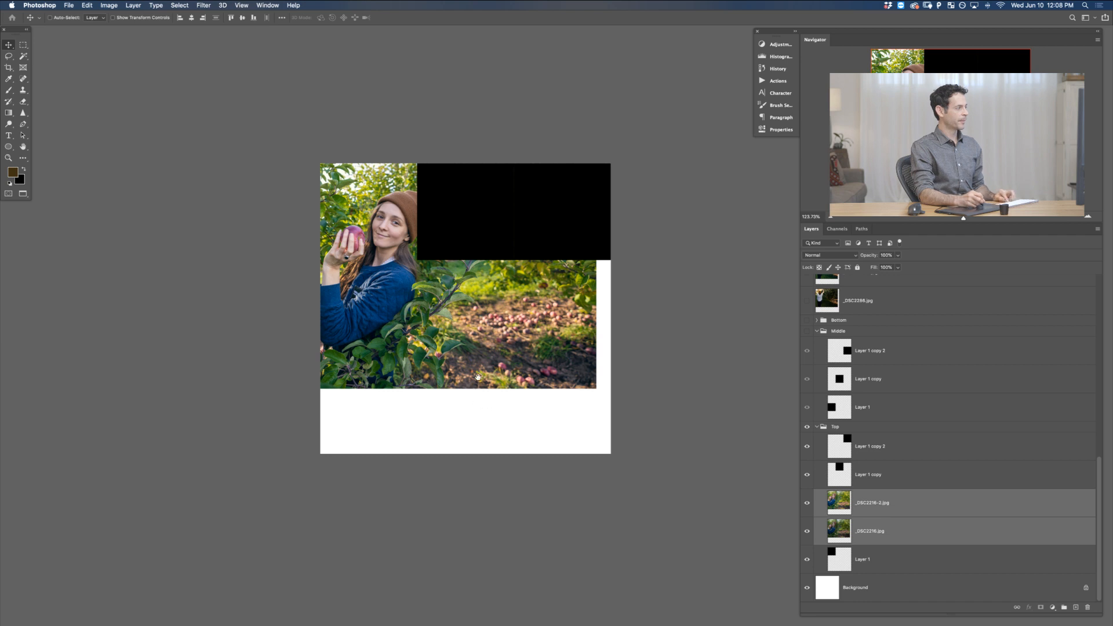
Clip _DSC2216-2.jpg and _DSC2216.jpg to the "Top" group's Layer 1 and shift them upward so the woman's face and apple fit the cell
left_click_drag(490, 371, 554, 374)
left_click_drag(554, 366, 544, 412)
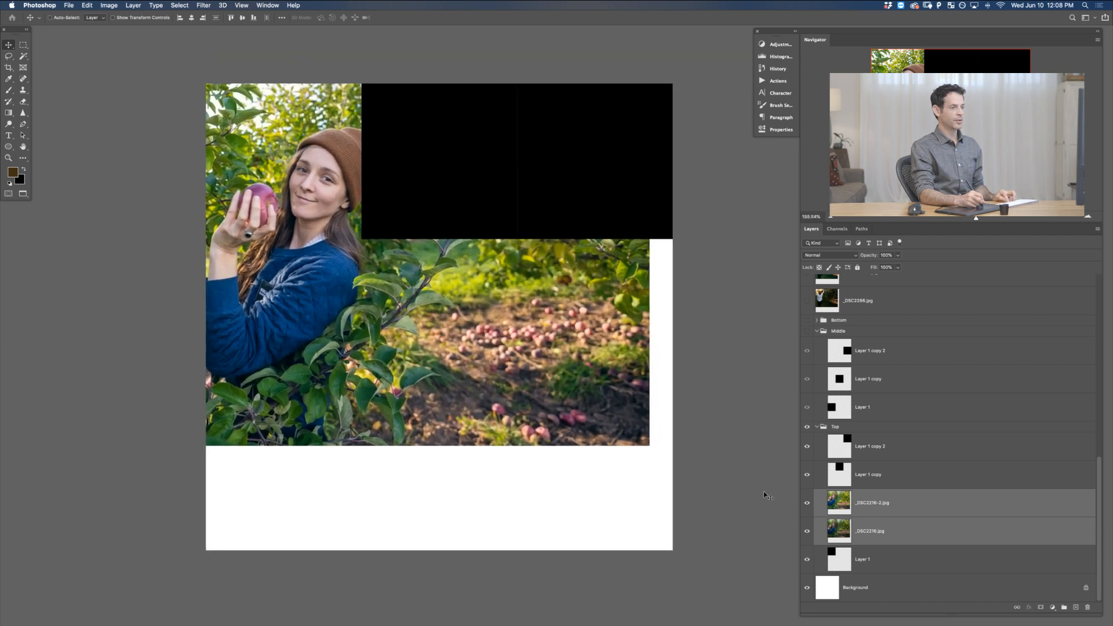
left_click(800, 531, "alt")
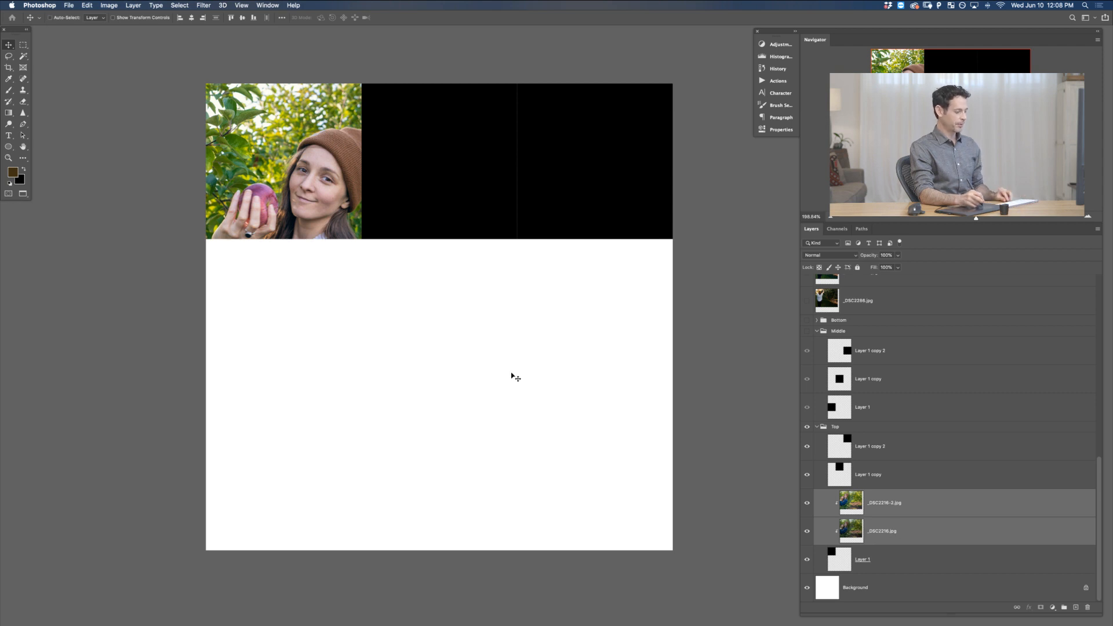
left_click_drag(452, 352, 461, 298)
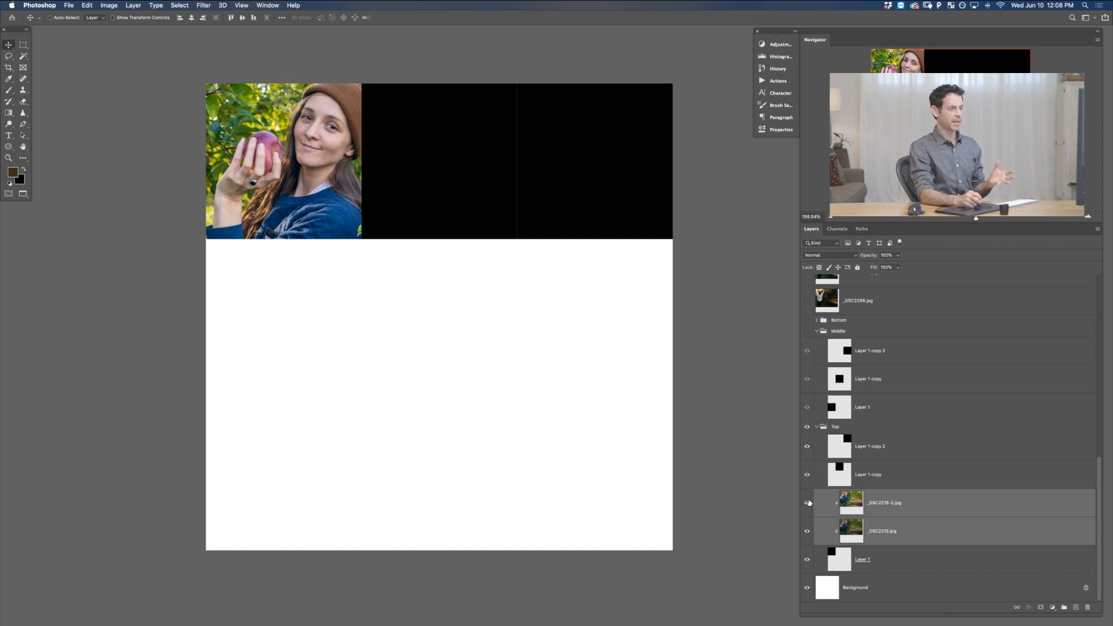
Toggle the _DSC2216-2.jpg layer off and on repeatedly to compare the before and after versions in the first cell
left_click(807, 503)
left_click(807, 503)
left_click(808, 504)
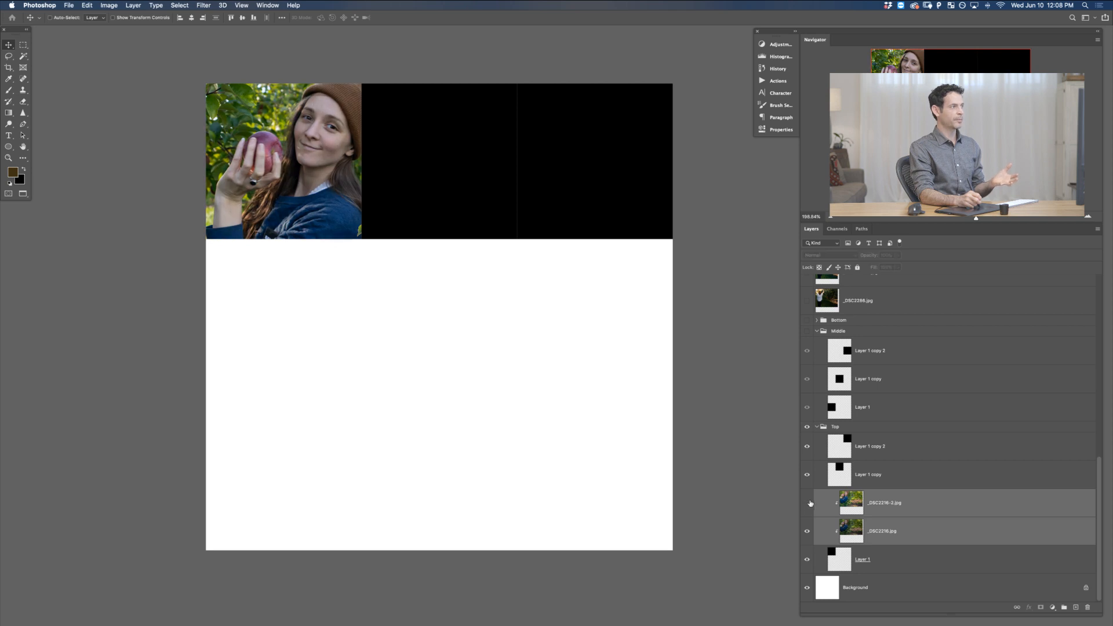
left_click(809, 504)
left_click(809, 504)
left_click(809, 504)
left_click(808, 505)
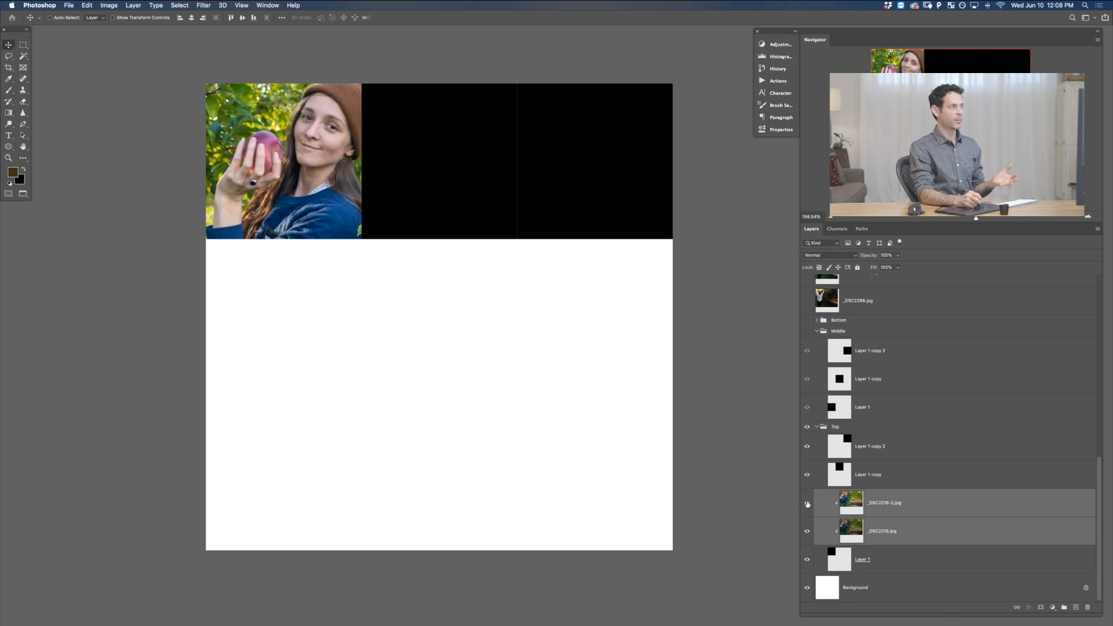
left_click(807, 505)
left_click(808, 507)
Scale both _DSC2216 photos down to about half size and reposition them so the woman and both apples sit in the top-left cell
key("super+t")
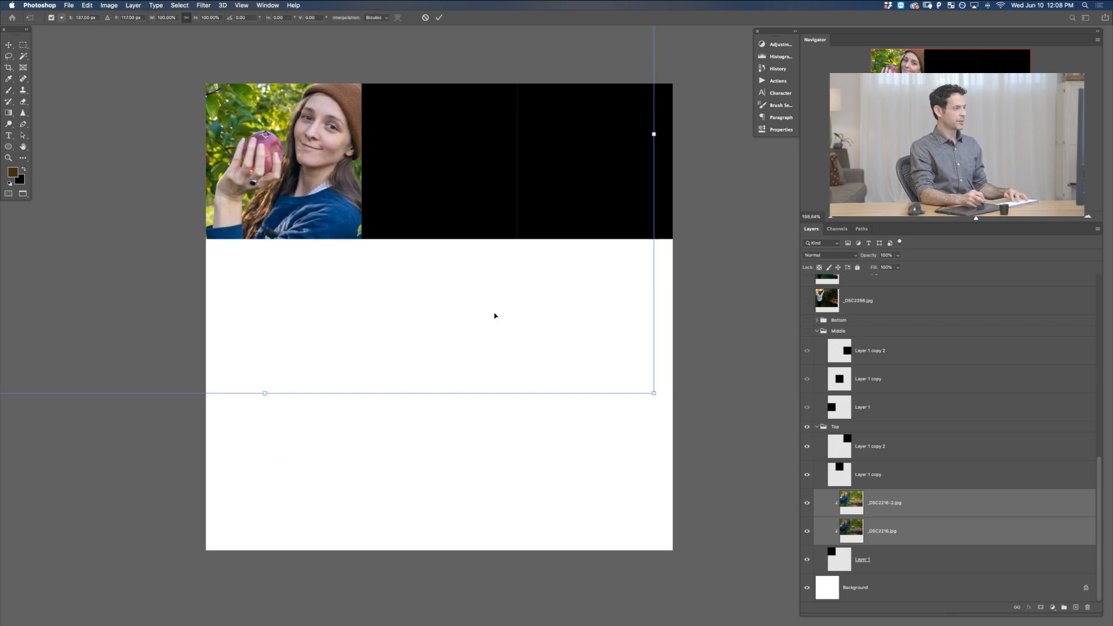
left_click_drag(655, 395, 454, 258)
key("Return")
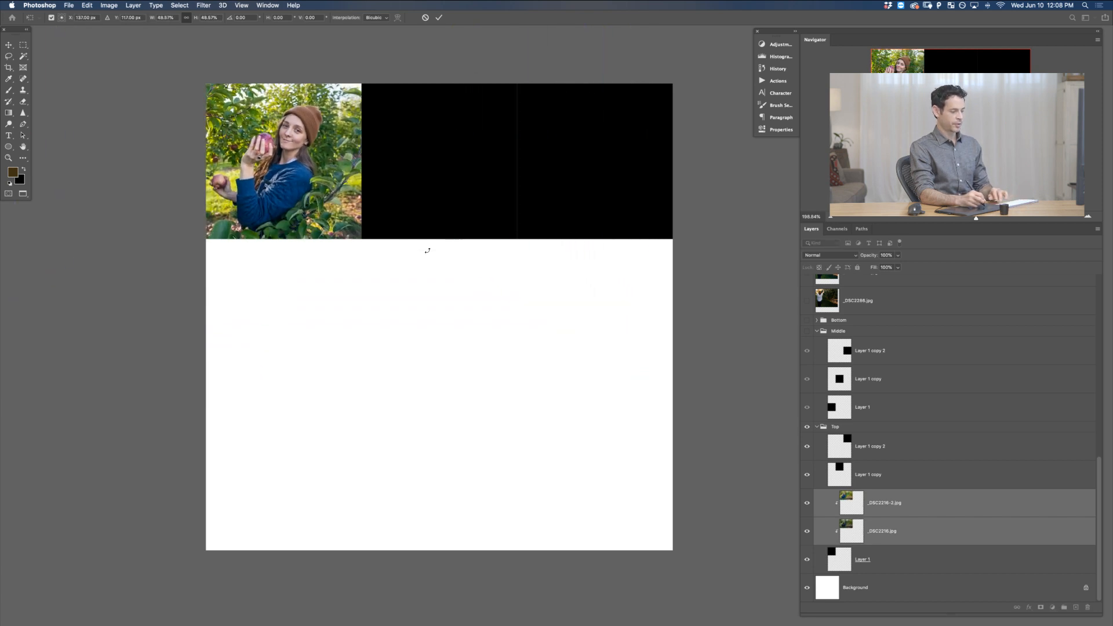
left_click_drag(406, 217, 424, 197)
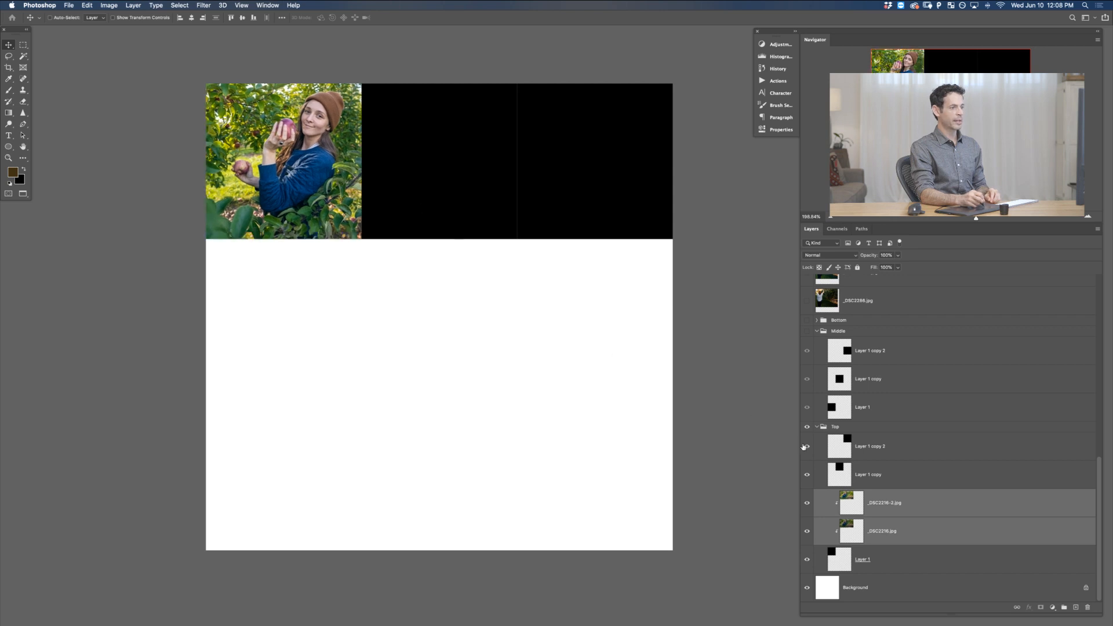
Move _DSC2228-2.jpg and _DSC2228.jpg directly above Layer 1 copy in the "Top" group and clip them to that square
left_click_drag(1100, 490, 1072, 261)
left_click(919, 298)
left_click(911, 320, "shift")
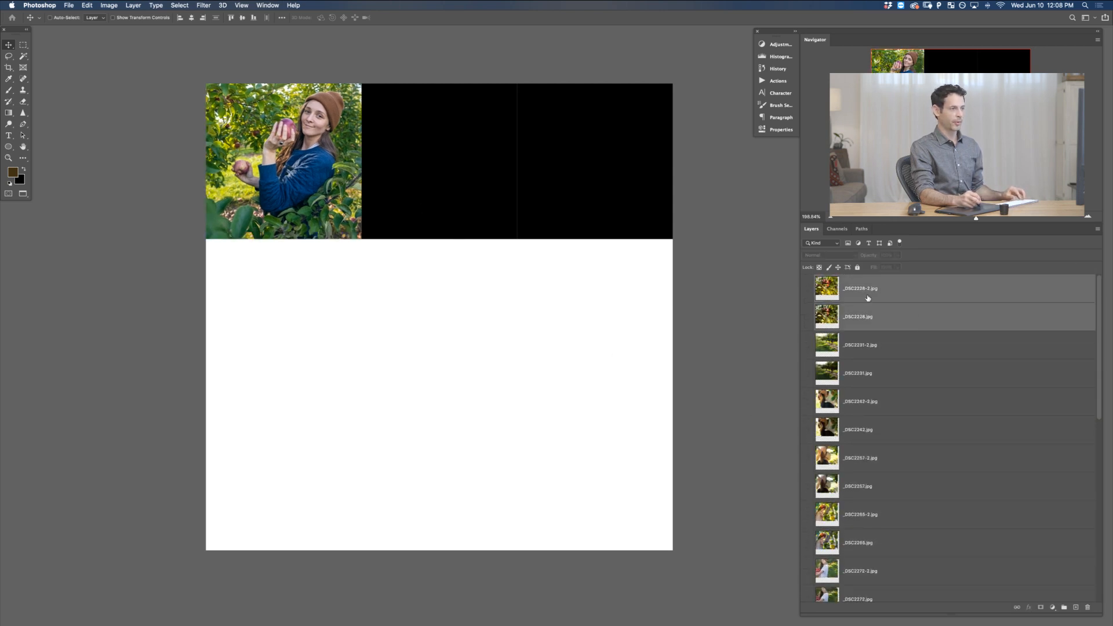
key("super+shift+[")
key("super+]")
key("super+]")
key("super+]")
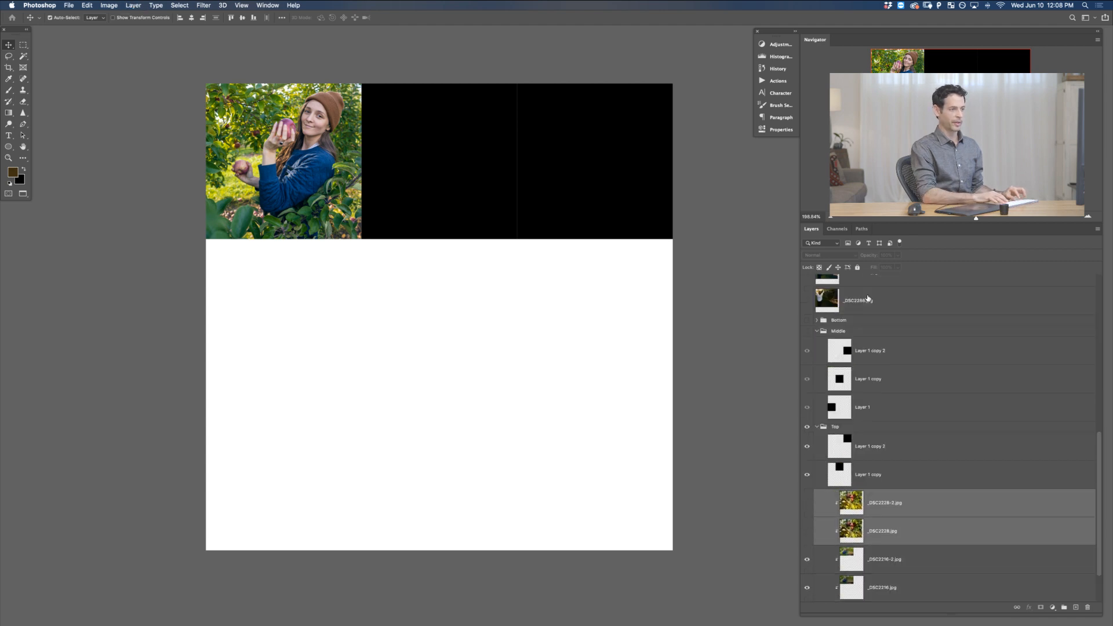
key("super+alt+g")
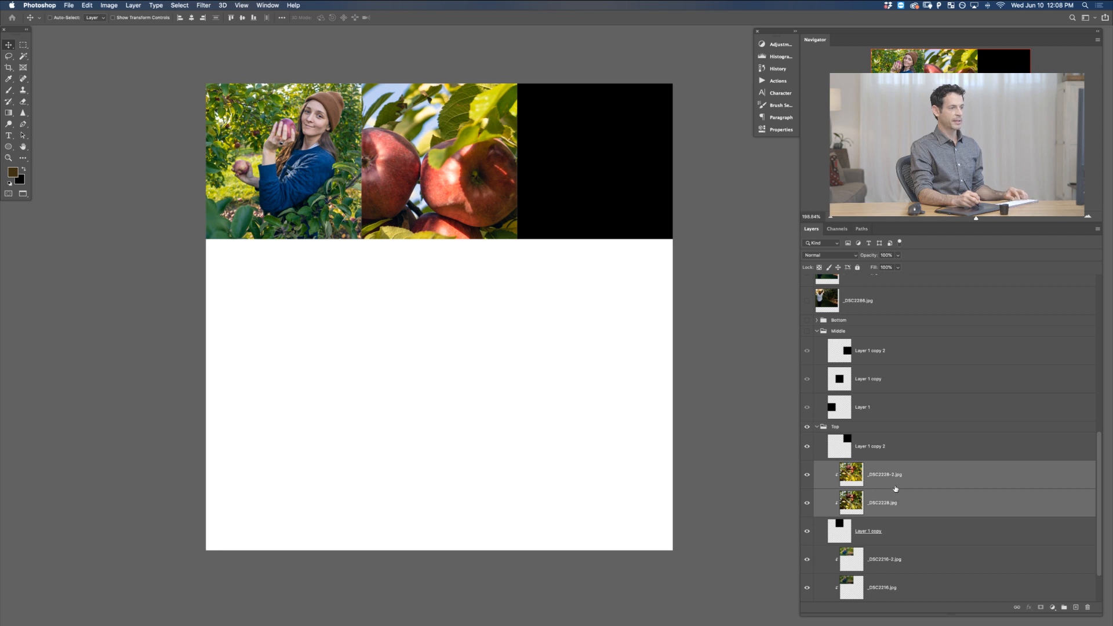
Scale both _DSC2228 apple photos down together and position them to fill the top-middle cell
key("super+t")
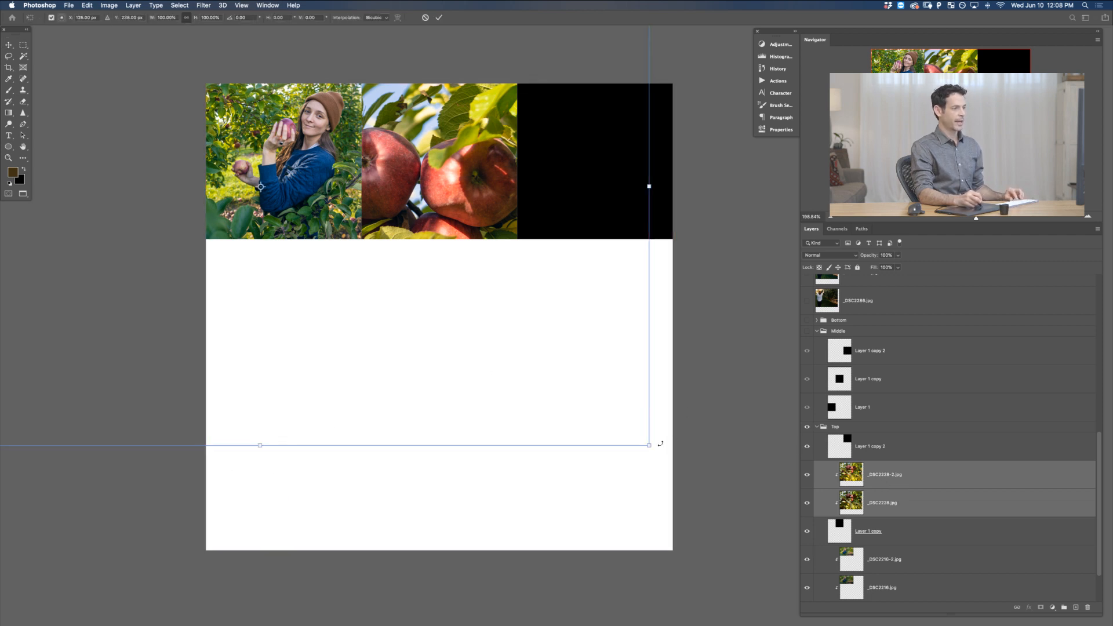
left_click_drag(650, 446, 215, 153)
left_click_drag(142, 106, 494, 201)
key("Return")
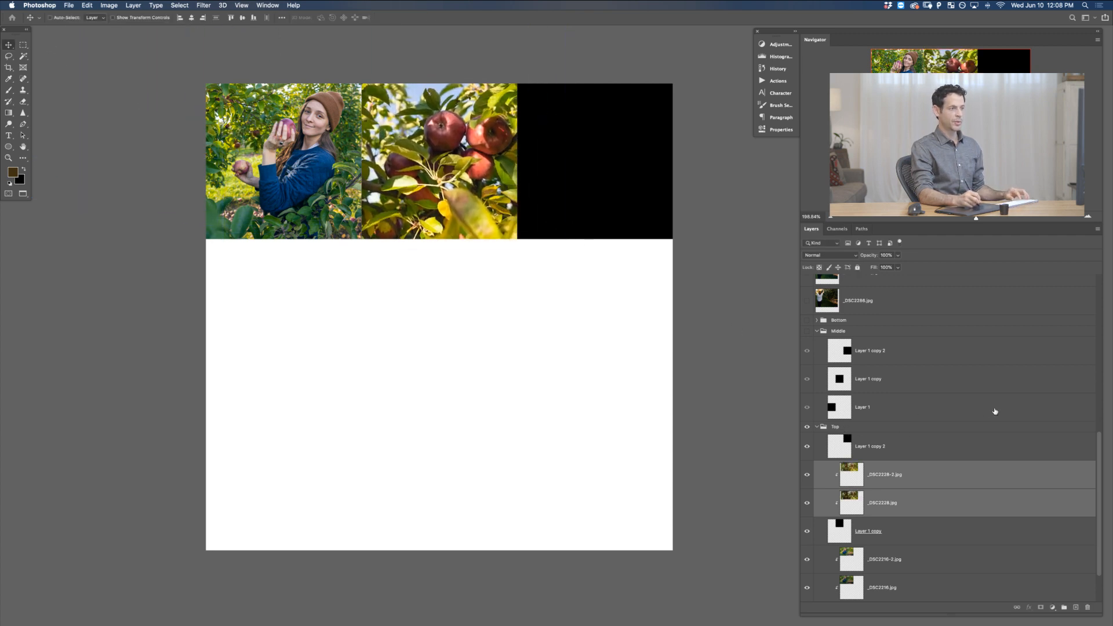
Move _DSC2231-2.jpg and _DSC2231.jpg directly above Layer 1 copy 2 in the "Top" group and clip them to that square
left_click_drag(1101, 452, 1098, 252)
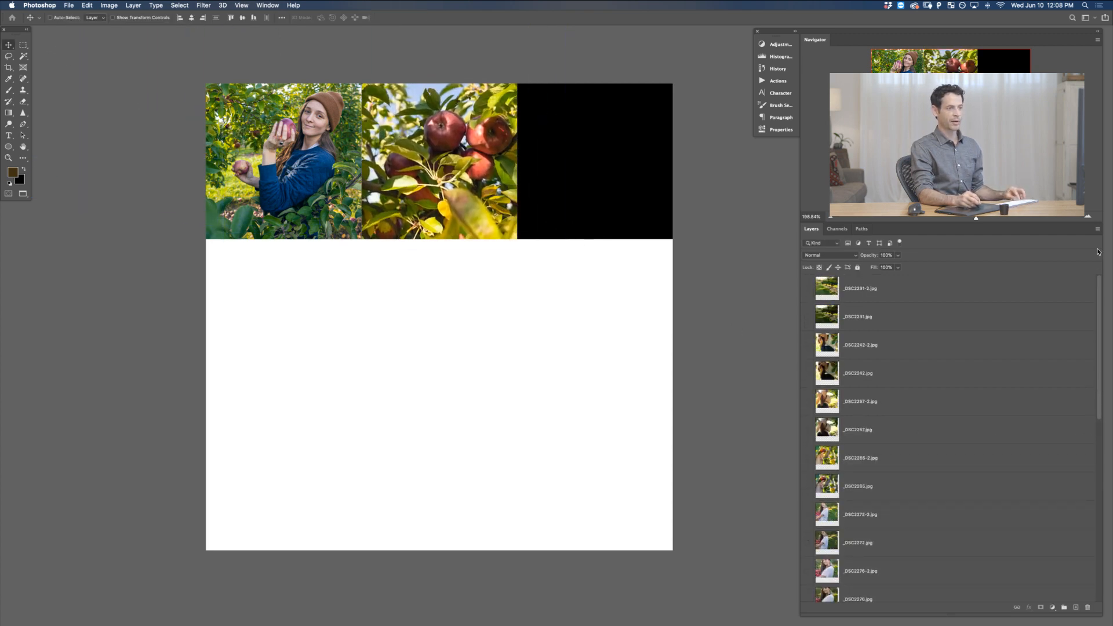
left_click(935, 300)
left_click(931, 323, "shift")
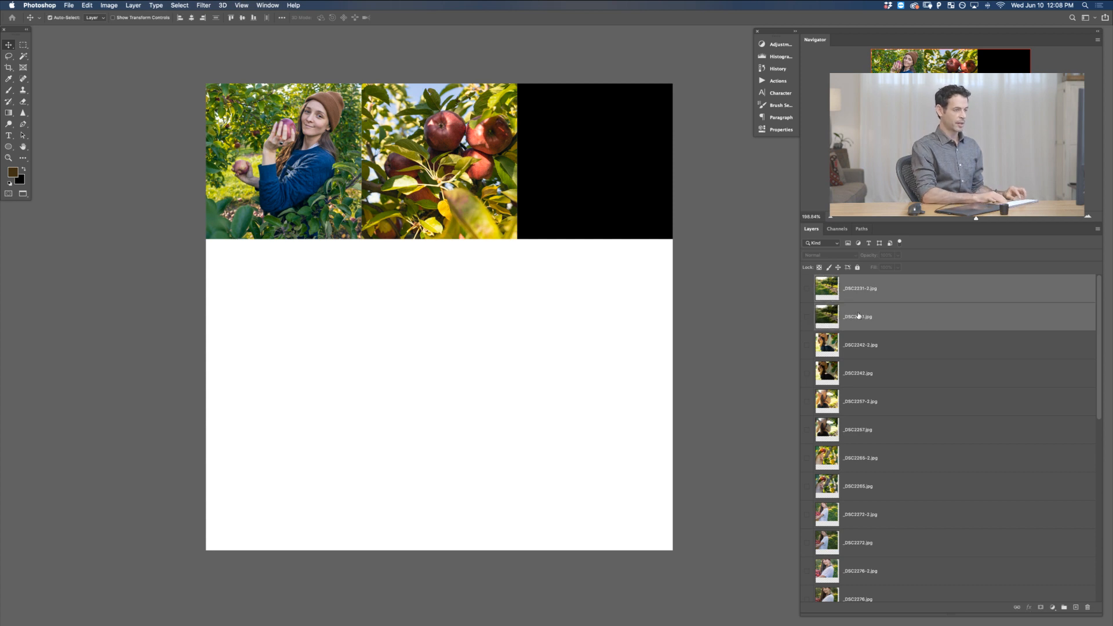
key("super+shift+[")
key("super+]")
key("super+]")
key("super+]")
key("super+]")
key("super+]")
key("super+]")
key("super+]")
key("super+]")
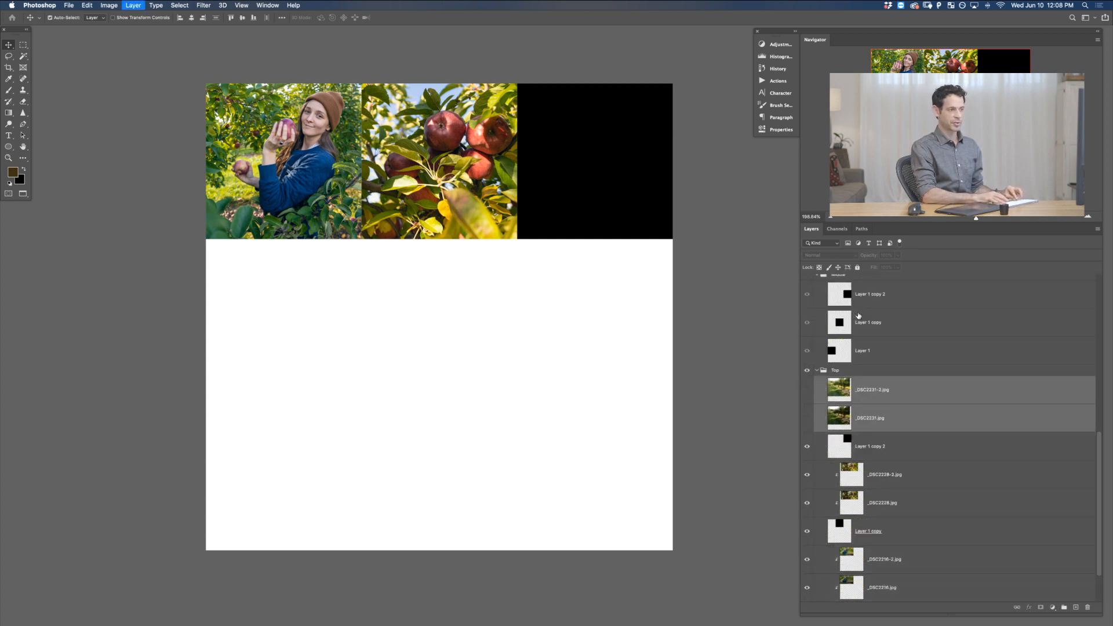
key("super+alt+g")
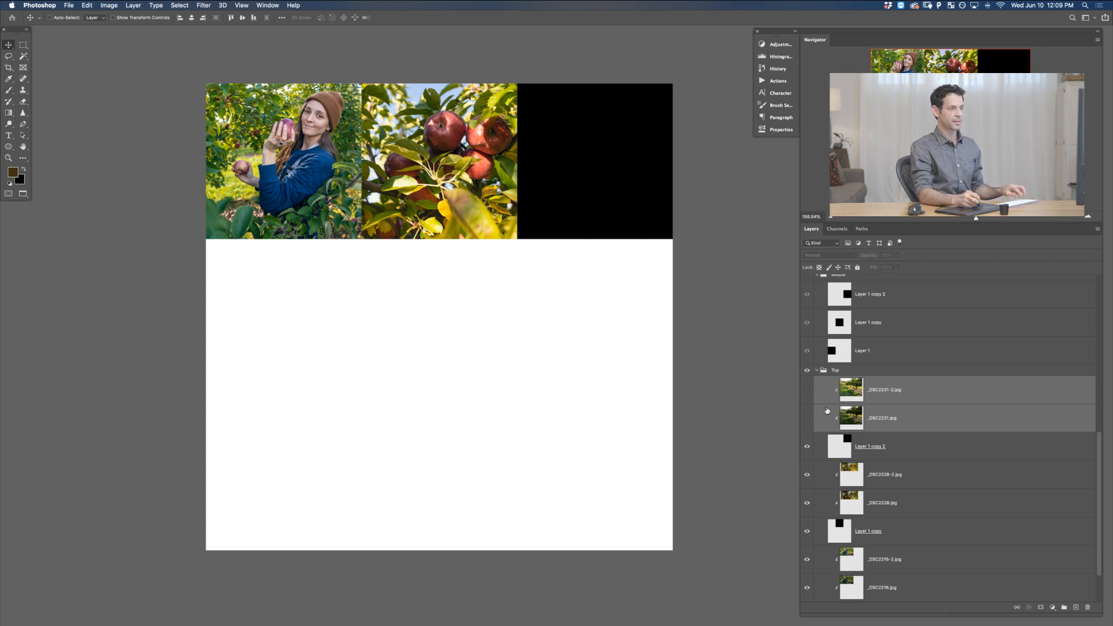
Scale both _DSC2231 orchard photos down together and position them to fill the top-right cell with the grass path and sky
key("super+t")
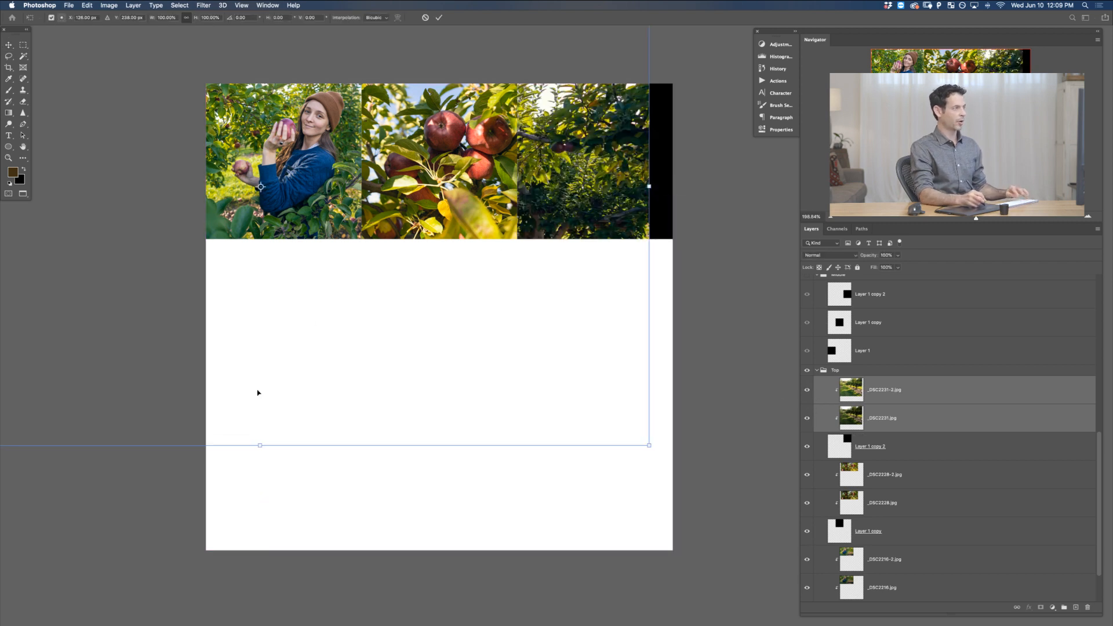
left_click_drag(649, 446, 668, 236)
left_click_drag(392, 267, 437, 232)
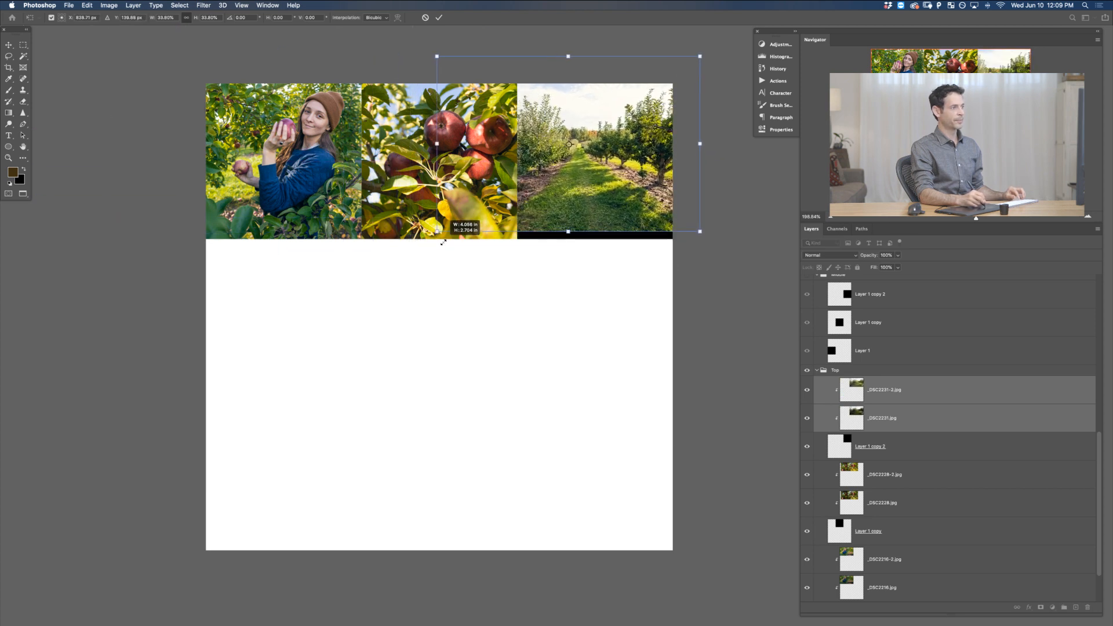
mouse_move(573, 197)
left_mouse_down()
mouse_move(579, 217)
mouse_move(562, 213)
left_mouse_up()
key("Return")
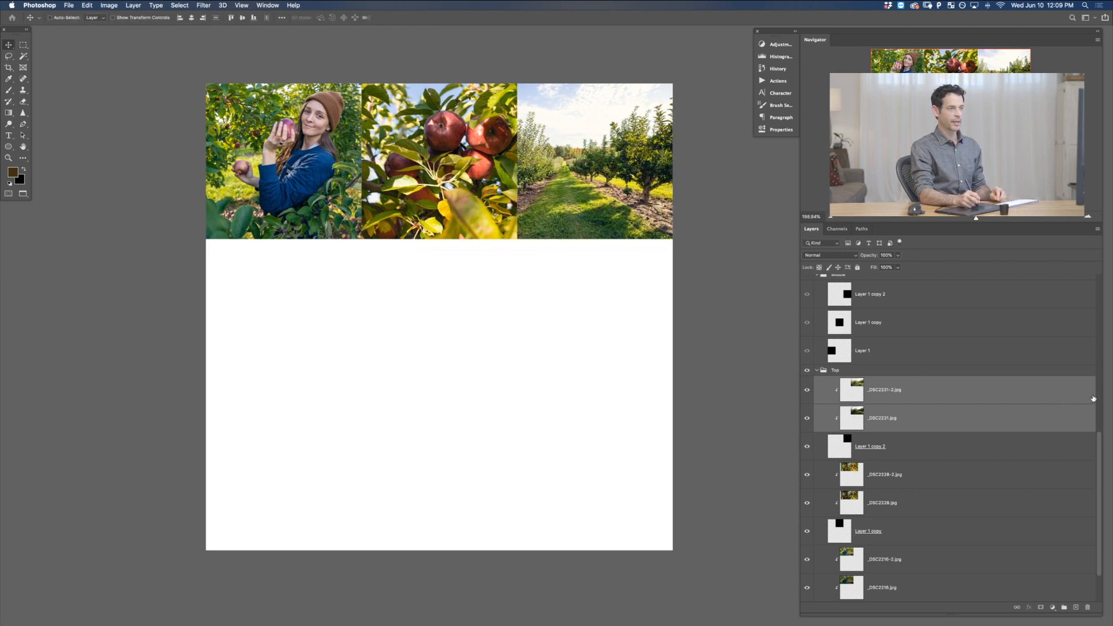
Move _DSC2242-2.jpg and _DSC2242.jpg into the "Middle" group, directly above its Layer 1
left_click_drag(1101, 443, 1103, 239)
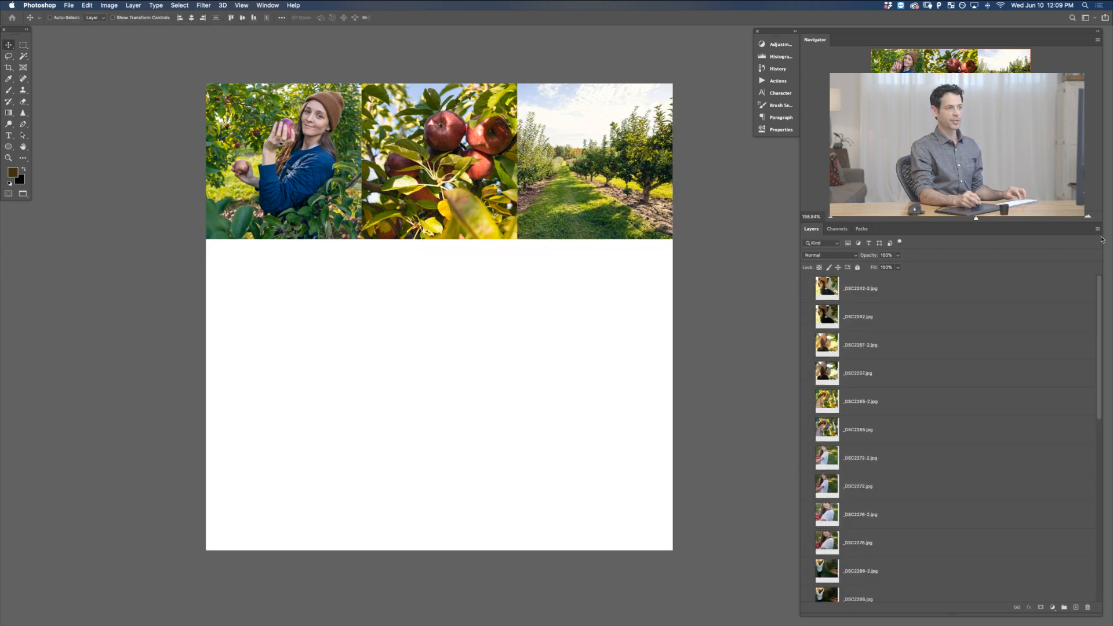
left_click(899, 296)
left_click(893, 322, "shift")
key("super+bracketleft")
key("super+bracketleft")
key("super+bracketleft")
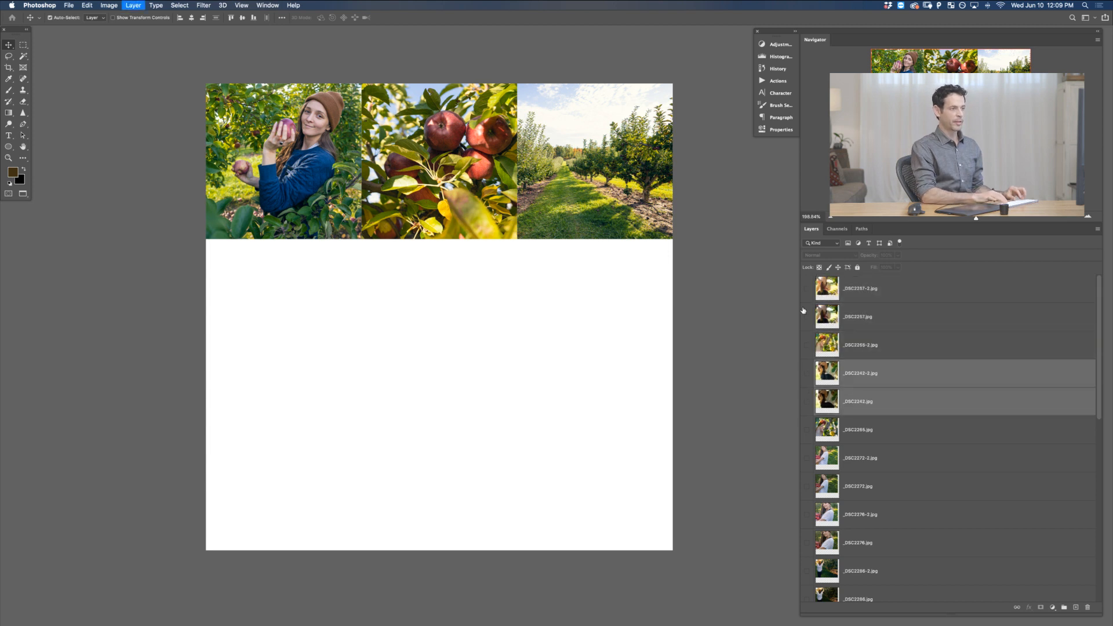
key("super+shift+bracketleft")
key("super+bracketright")
key("super+bracketright")
key("super+bracketright")
key("super+bracketright")
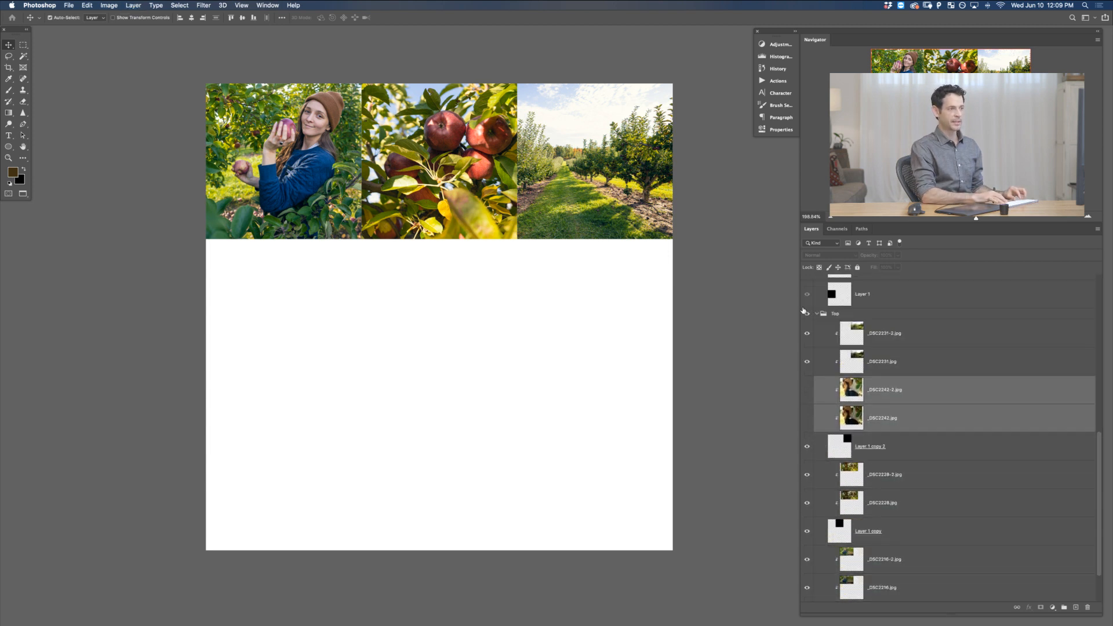
key("super+bracketright")
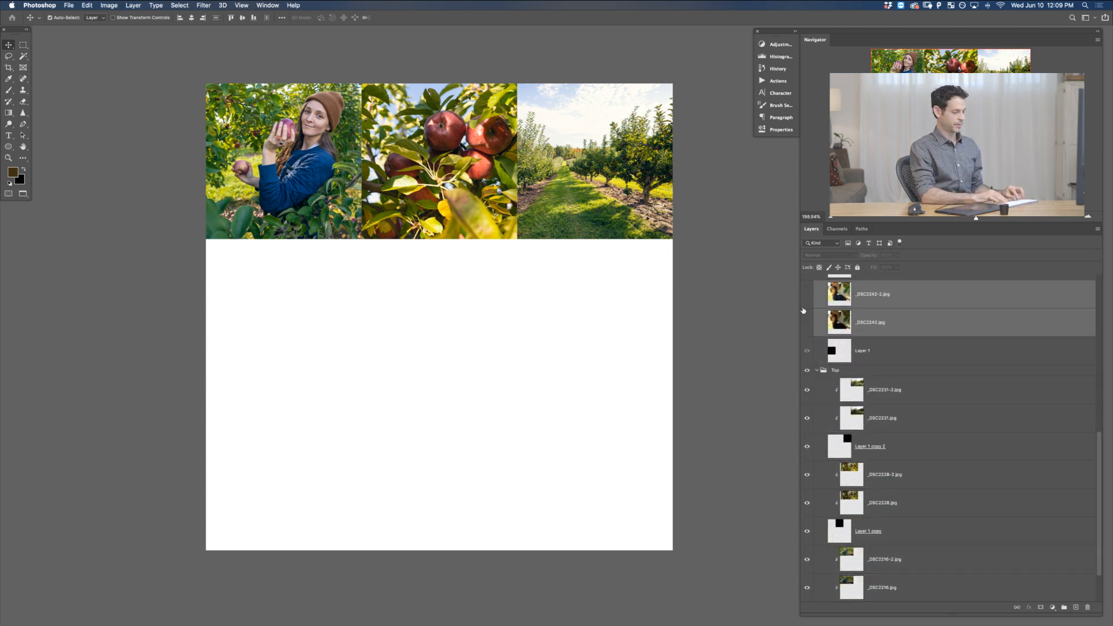
Show the "Middle" group with both _DSC2242 photos and clip the photos to the group's Layer 1
scroll(986, 434, "up", 5)
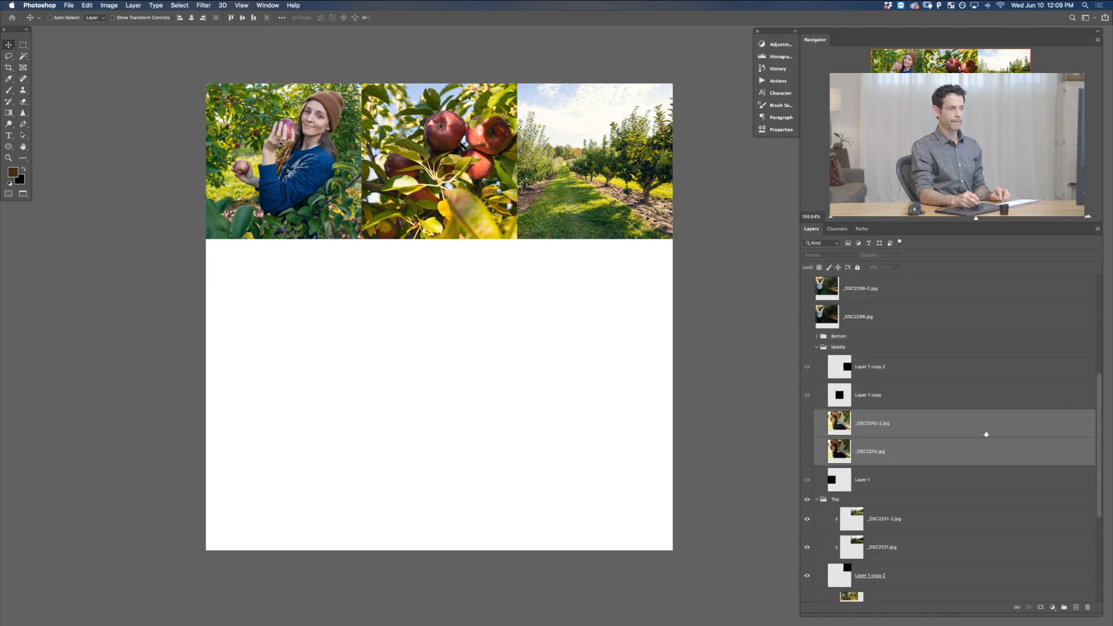
left_click(807, 424)
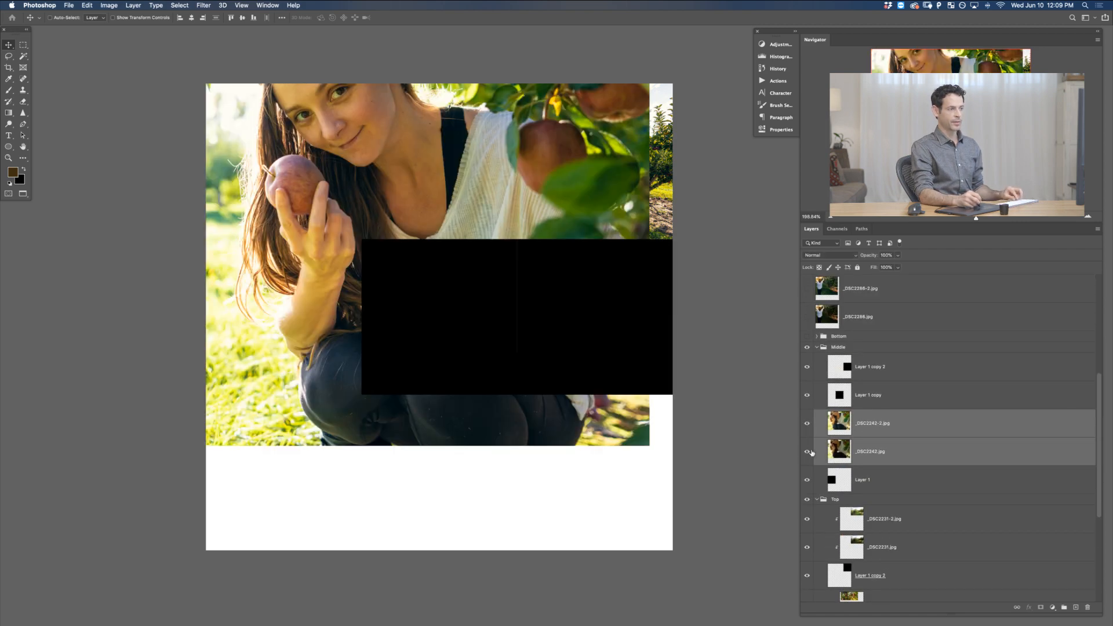
key("super+alt+g")
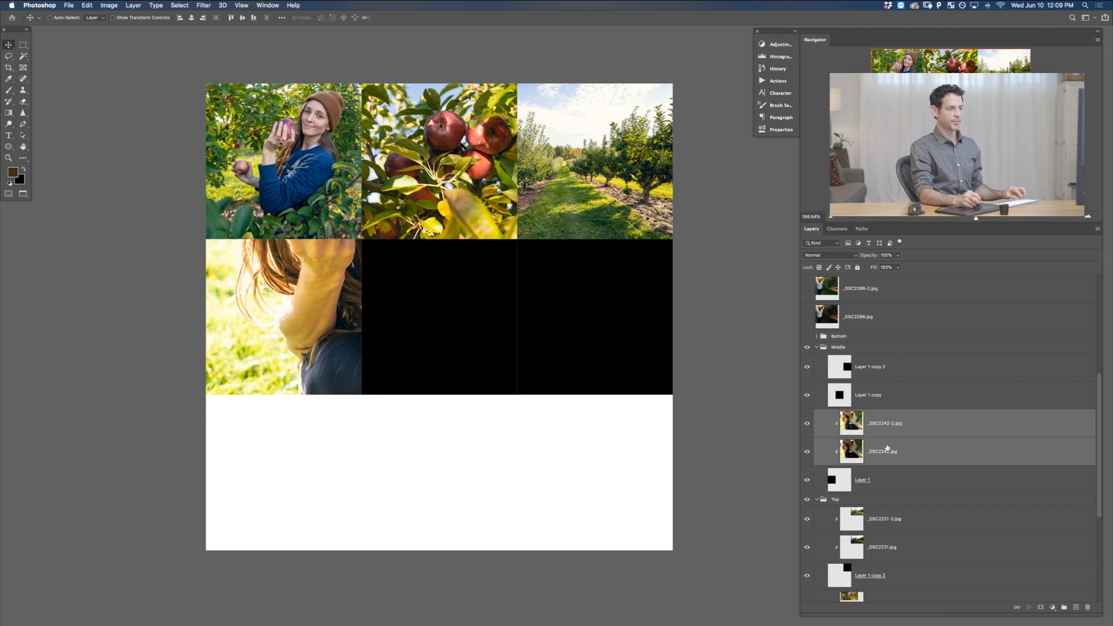
Scale both _DSC2242 photos to about 36% and position the crouching woman in the middle row's left cell
key("super+t")
left_click_drag(651, 446, 400, 279)
left_click_drag(366, 246, 361, 364)
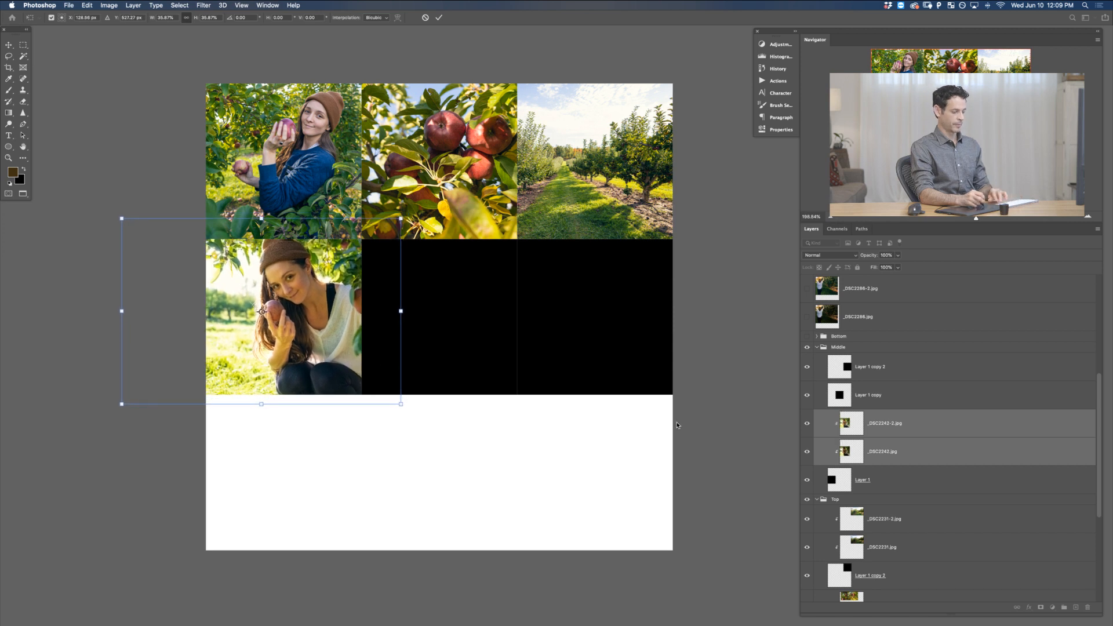
key("Return")
Move _DSC2257-2.jpg and _DSC2257.jpg directly above Layer 1 copy in the "Middle" group, and show them clipped to that square
left_click_drag(1101, 387, 1101, 290)
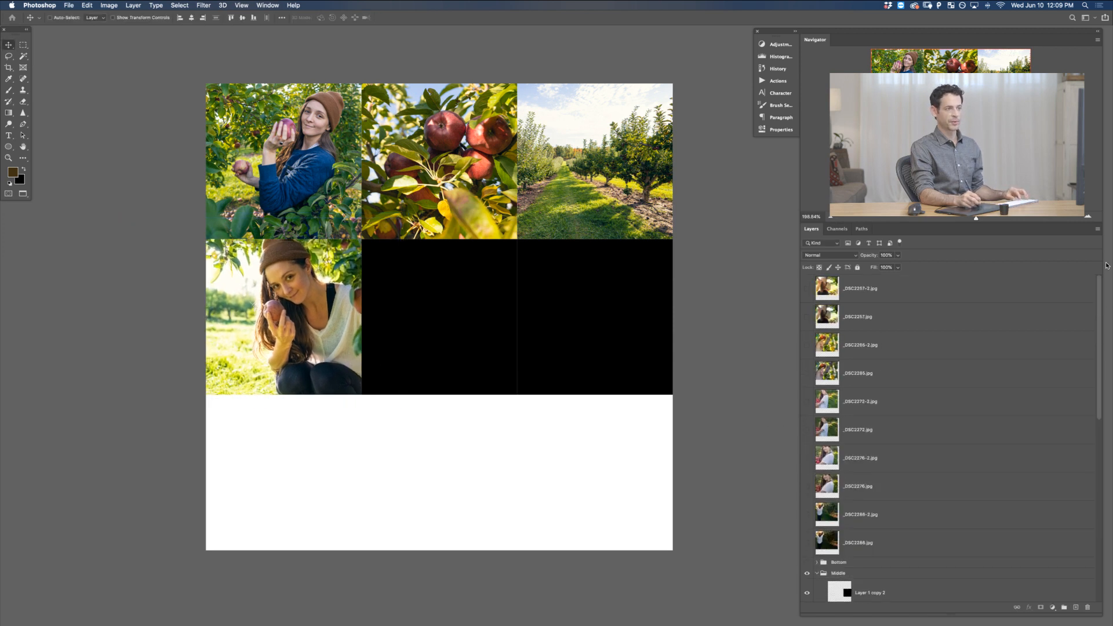
left_click(932, 290)
left_click(932, 329, "shift")
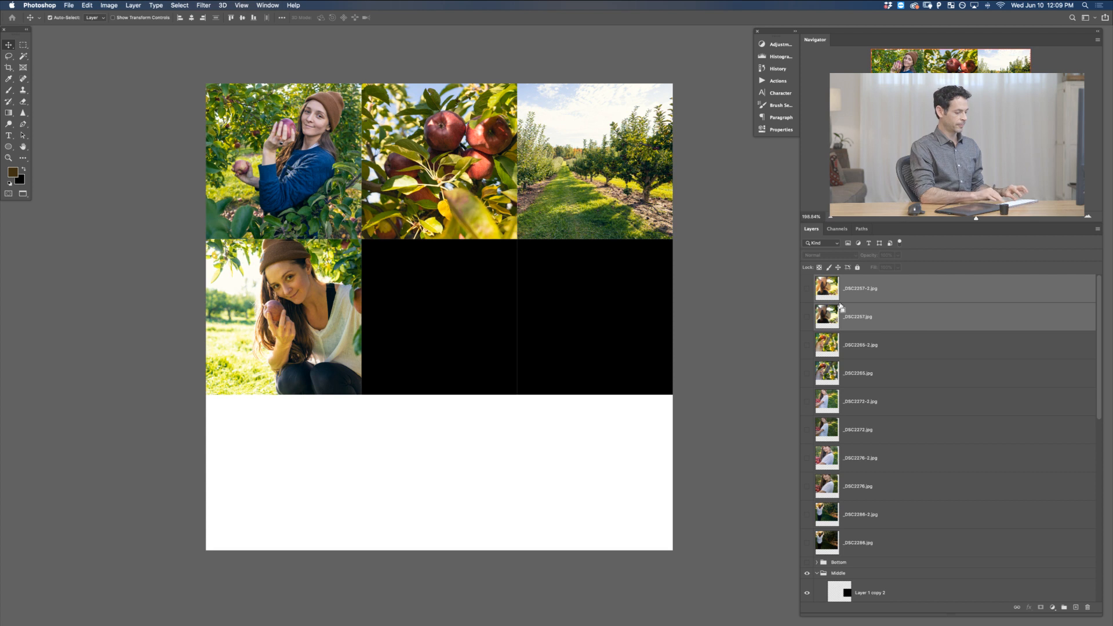
key("super+bracketleft")
key("super+bracketleft")
key("super+bracketleft")
key("super+bracketleft")
key("super+bracketleft")
key("super+bracketleft")
key("super+bracketleft")
key("super+bracketleft")
key("super+bracketleft")
key("super+bracketleft")
key("super+bracketleft")
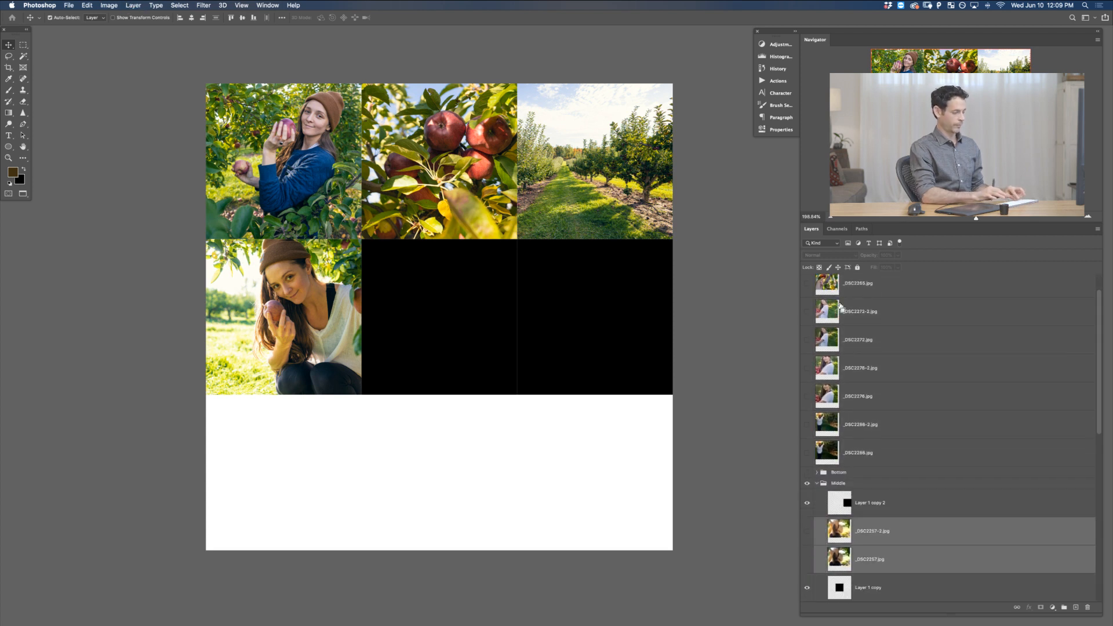
key("super+alt+g")
left_click_drag(811, 530, 810, 560)
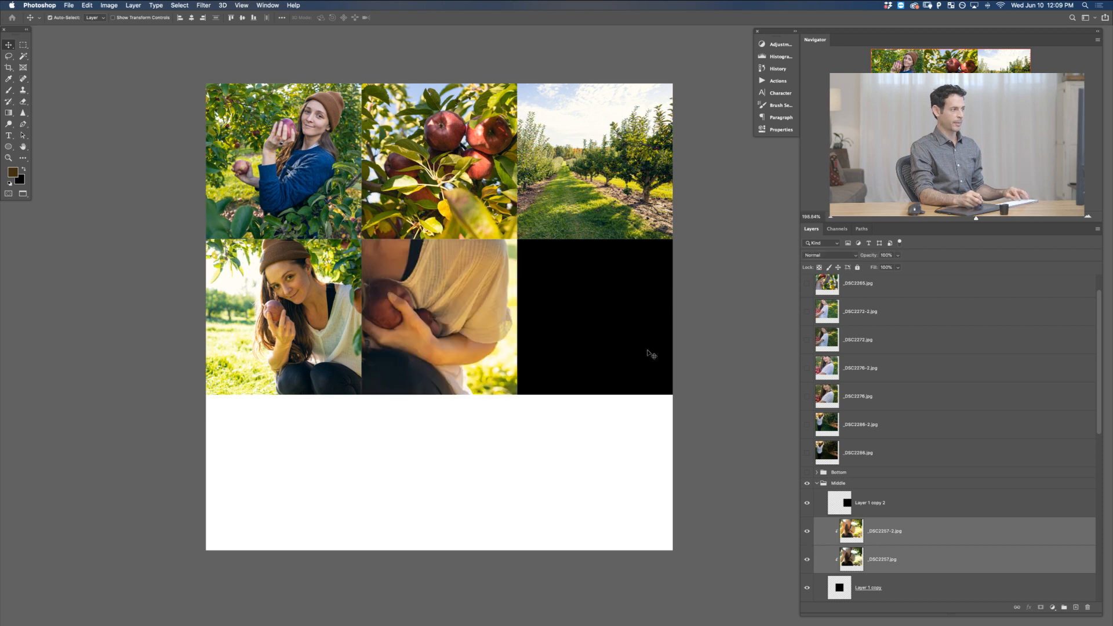
Scale down both _DSC2257 photos and position the woman reaching for an apple in the middle row's center cell
key("super+t")
left_click_drag(648, 449, 423, 294)
left_click_drag(382, 237, 539, 353)
key("Return")
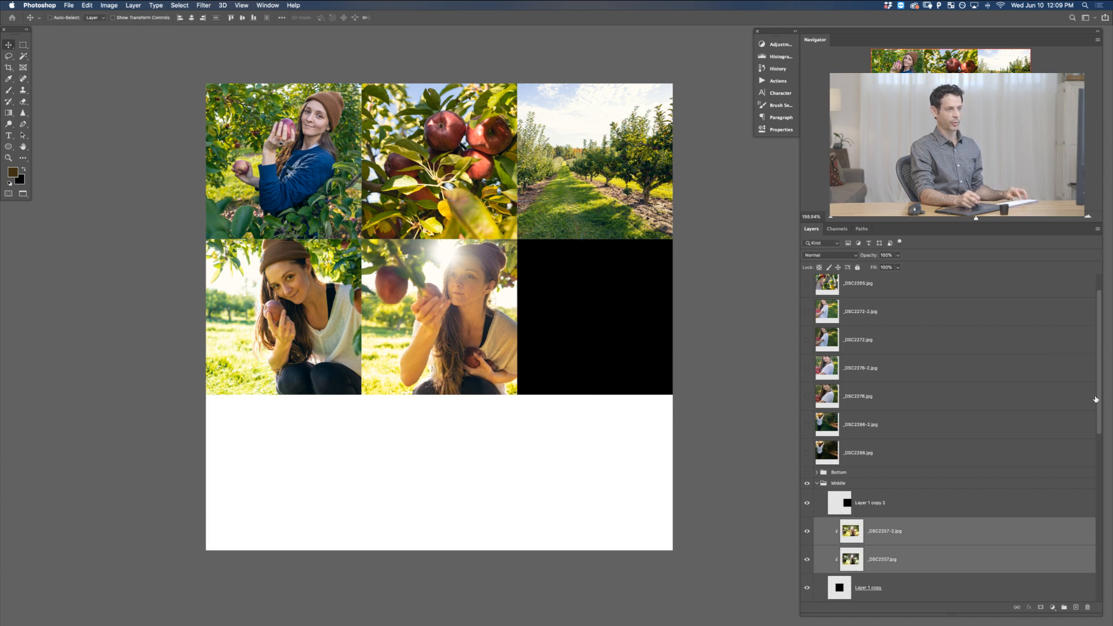
Move _DSC2265-2.jpg and _DSC2265.jpg into the "Middle" group above Layer 1 copy 2, and show them clipped to that square
scroll(1101, 334, "up", 2)
left_click(879, 301)
left_click(873, 323, "shift")
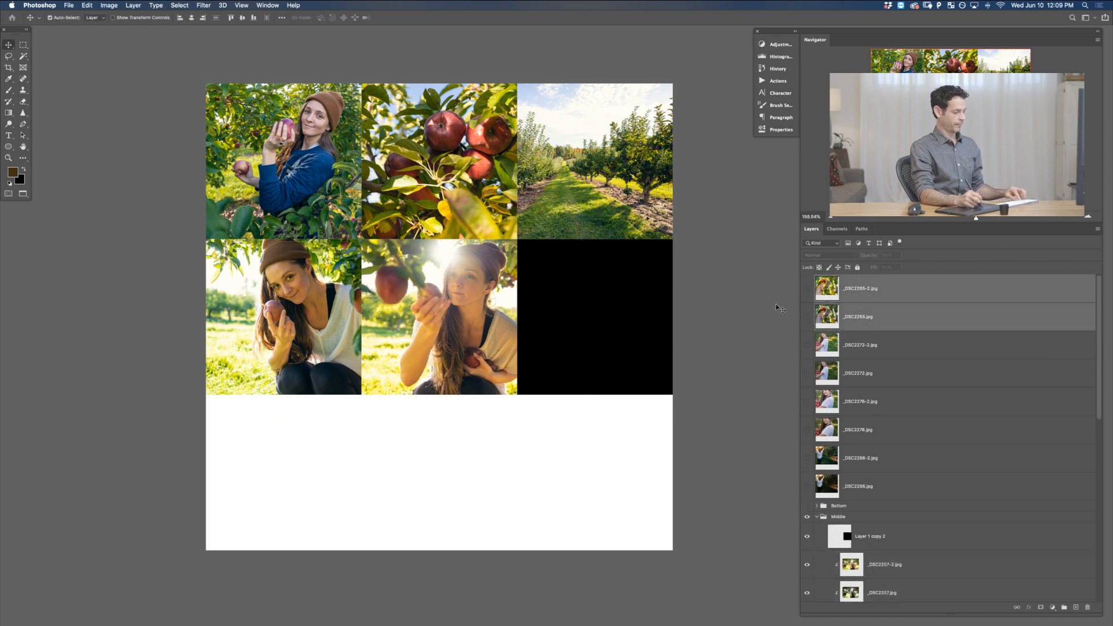
key("shift+super+bracketleft")
key("super+bracketright")
key("super+bracketright")
key("super+bracketright")
key("super+bracketright")
key("super+bracketright")
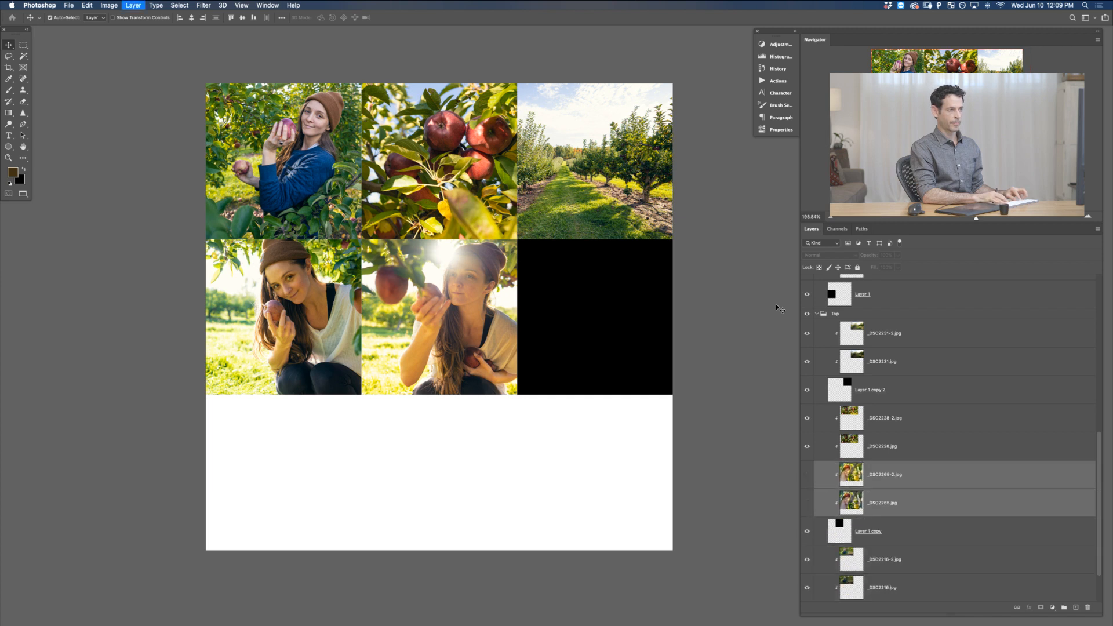
key("super+bracketright")
key("super+bracketright")
key("super+bracketright")
key("super+bracketright")
key("super+bracketright")
key("super+bracketright")
key("super+bracketright")
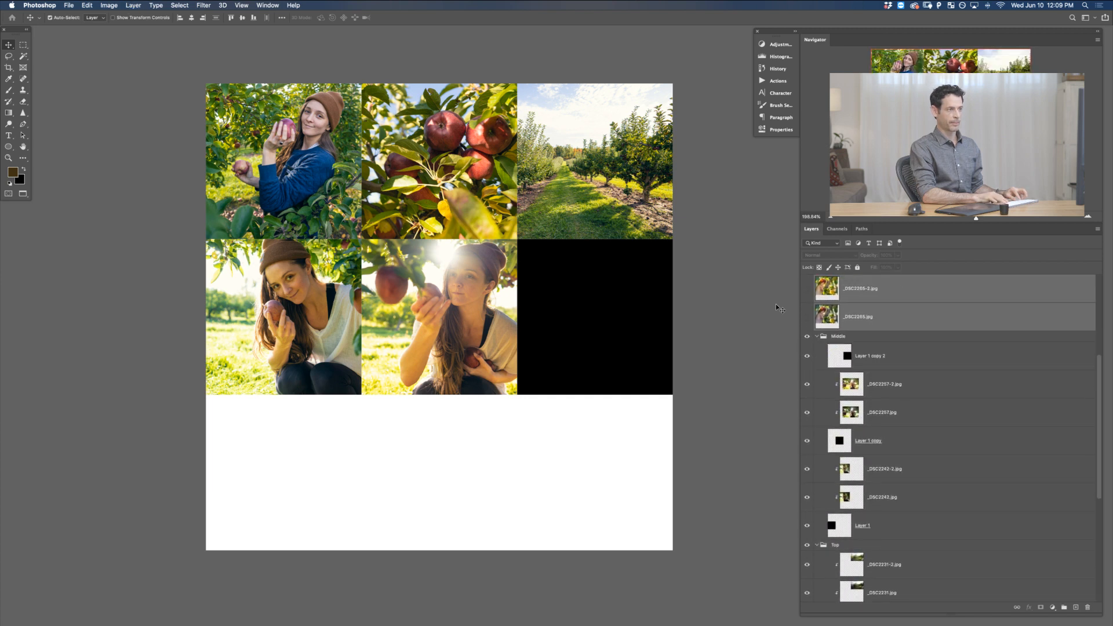
key("super+bracketleft")
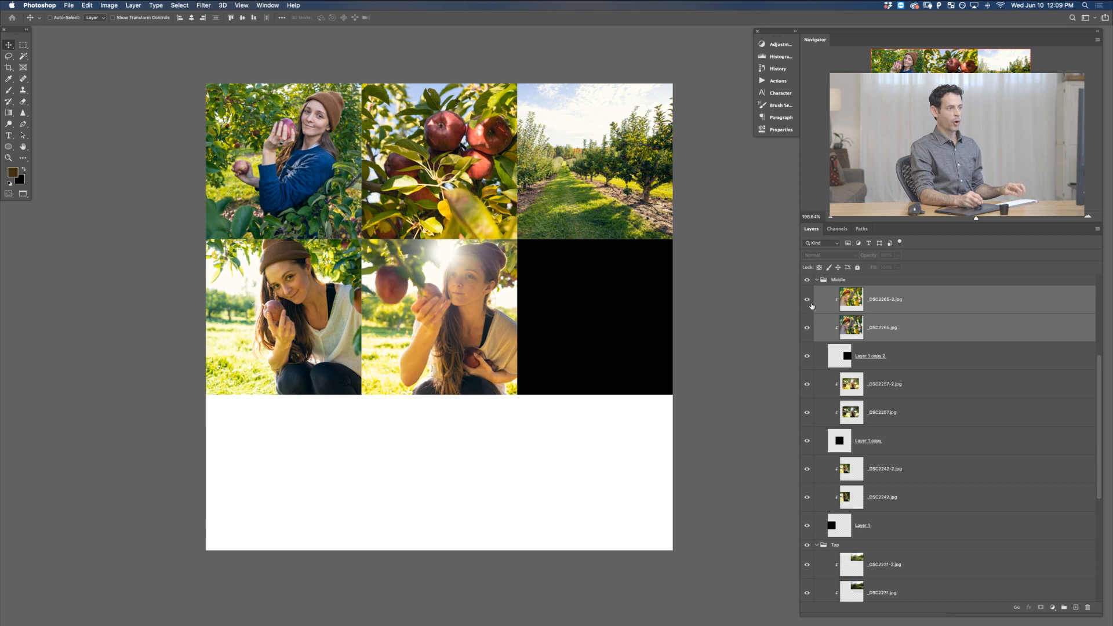
Scale both _DSC2265 photos to about 35% and position the hand picking an apple in the middle row's right cell
key("super+t")
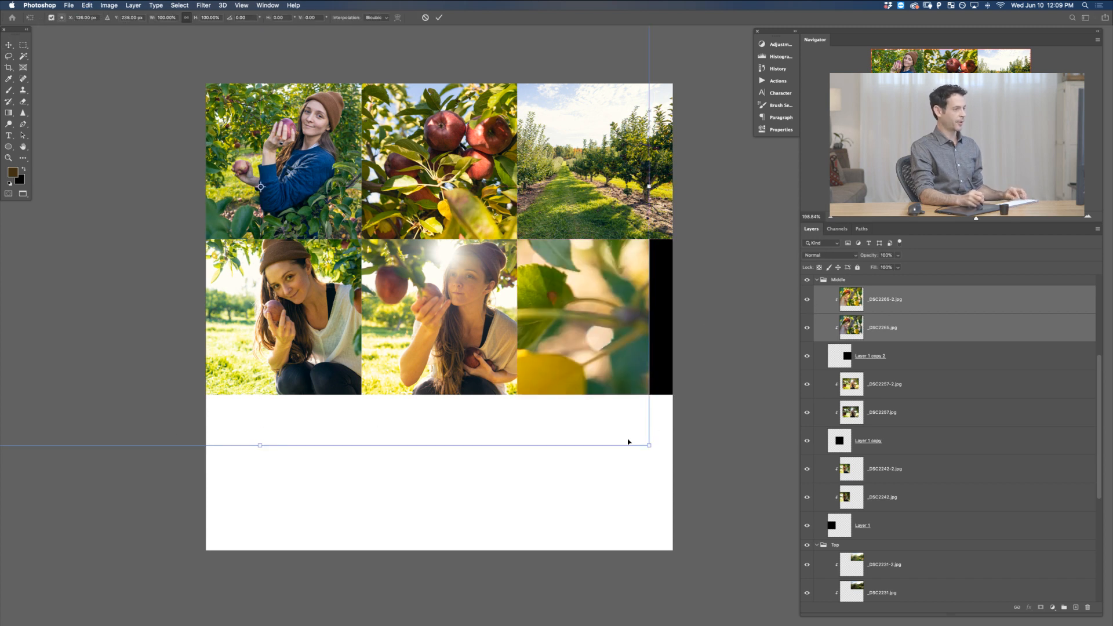
left_click_drag(649, 452, 736, 409)
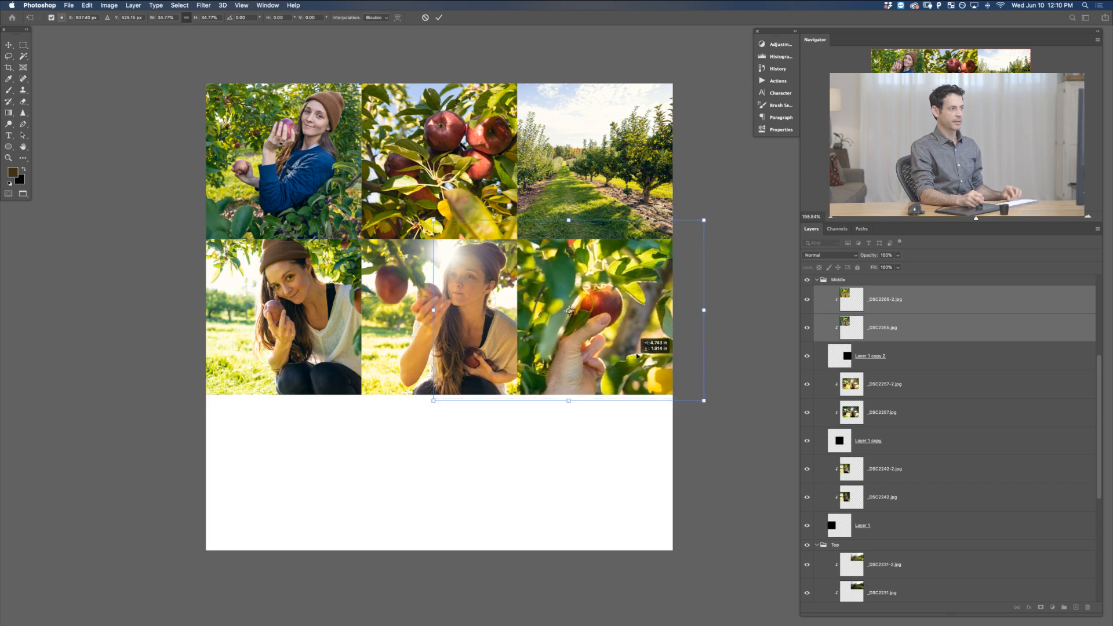
key("Return")
Move _DSC2272-2.jpg and _DSC2272.jpg directly above the "Bottom" group, and show and expand that group
left_click_drag(1097, 406, 1101, 317)
left_click(896, 300)
left_click(895, 317, "shift")
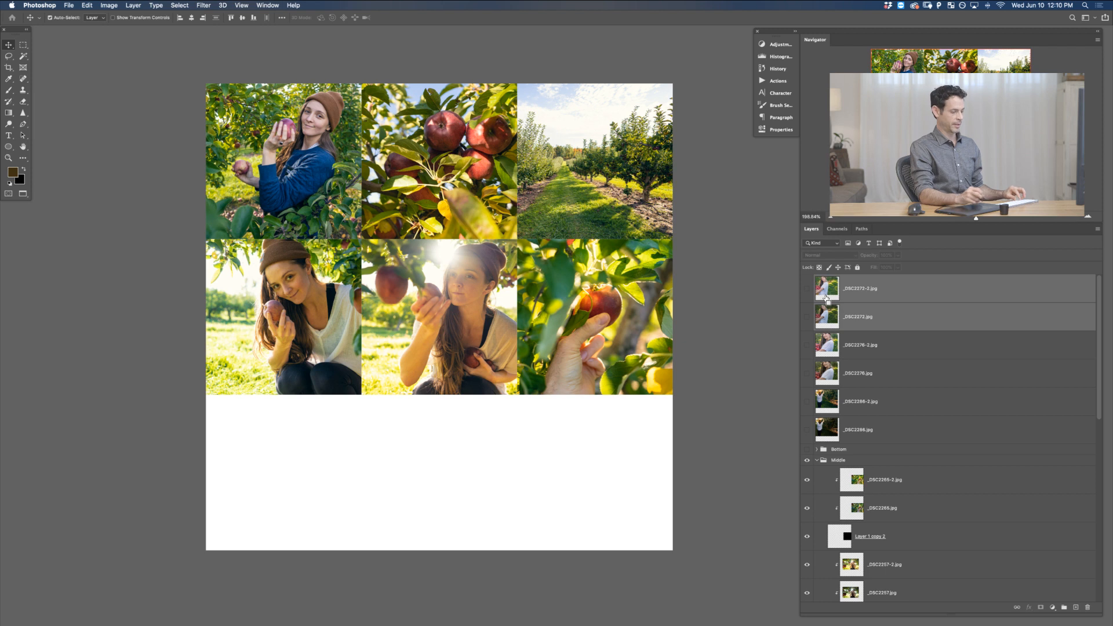
left_click_drag(827, 299, 891, 440)
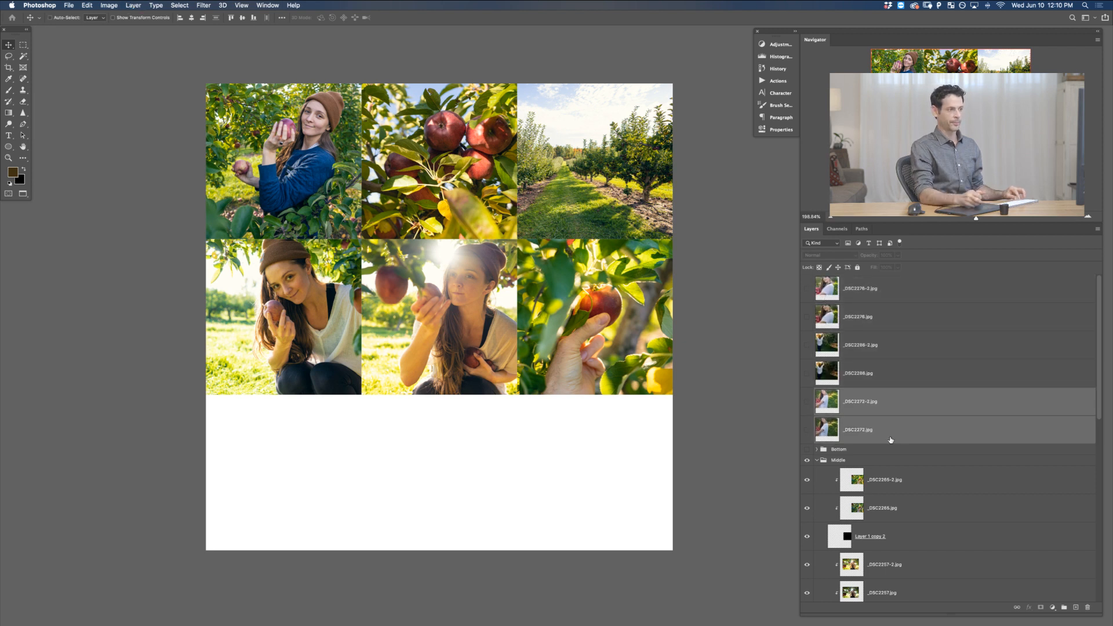
left_click(807, 449)
left_click(817, 450)
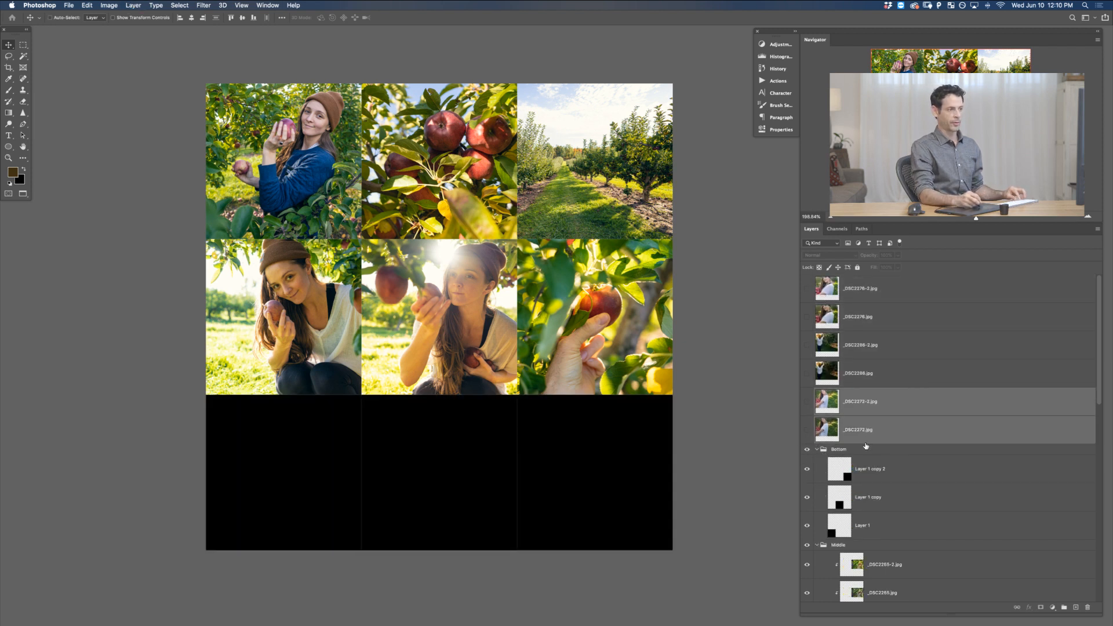
Move both _DSC2272 photos directly above Layer 1 in the "Bottom" group, and show them clipped to that square
key("super+bracketleft")
key("super+bracketleft")
key("super+bracketleft")
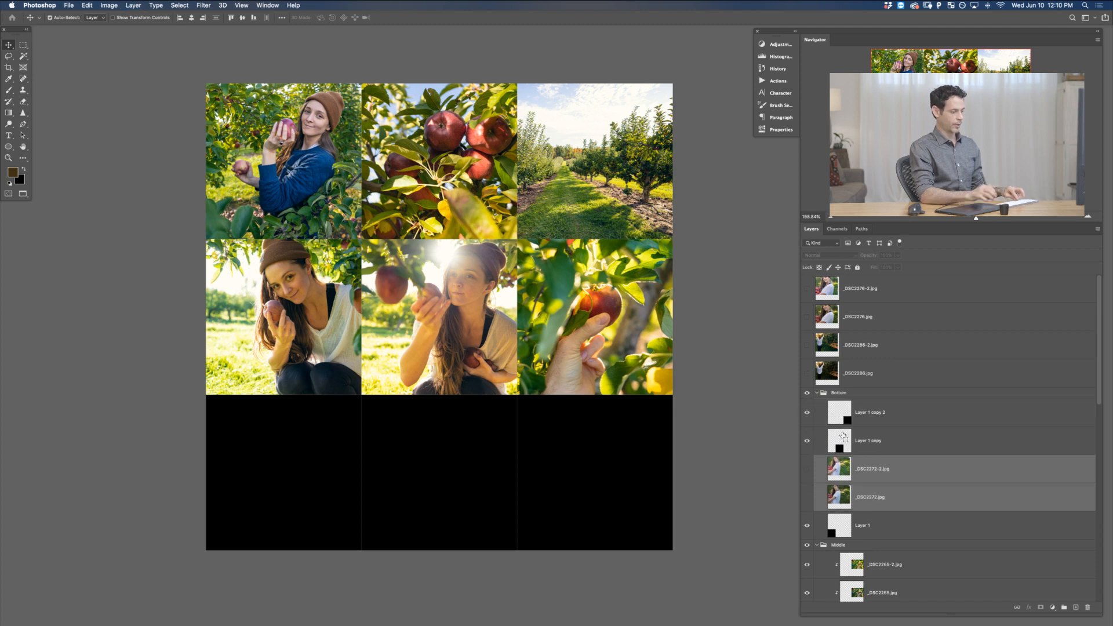
key("alt+super+g")
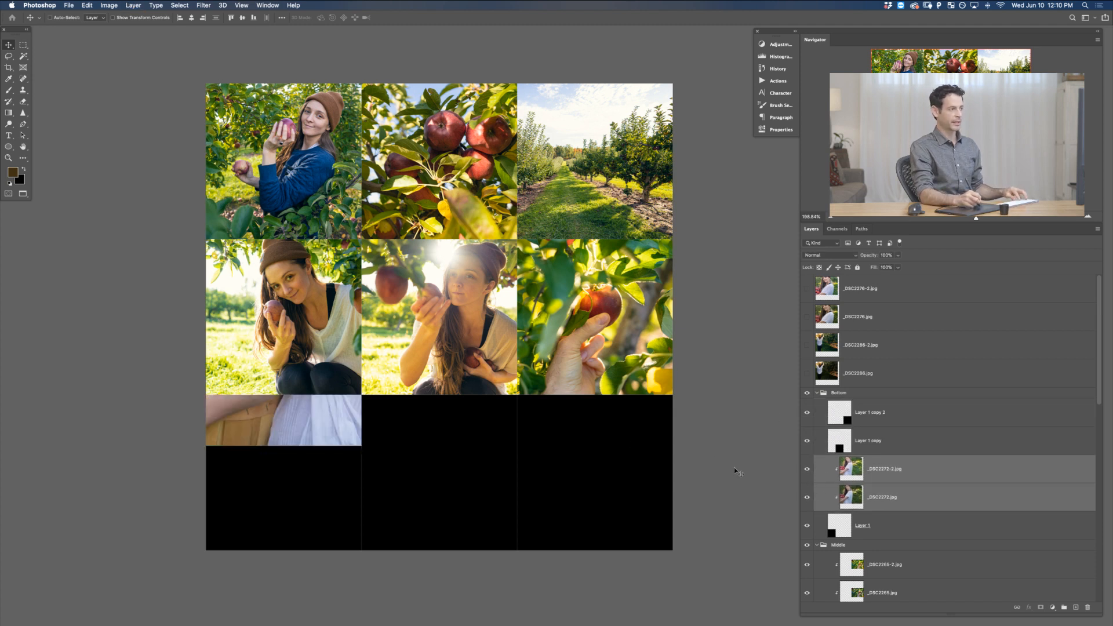
Scale down both _DSC2272 photos and position the woman with the apple basket in the bottom row's left cell
left_click_drag(363, 448, 385, 586)
key("super+t")
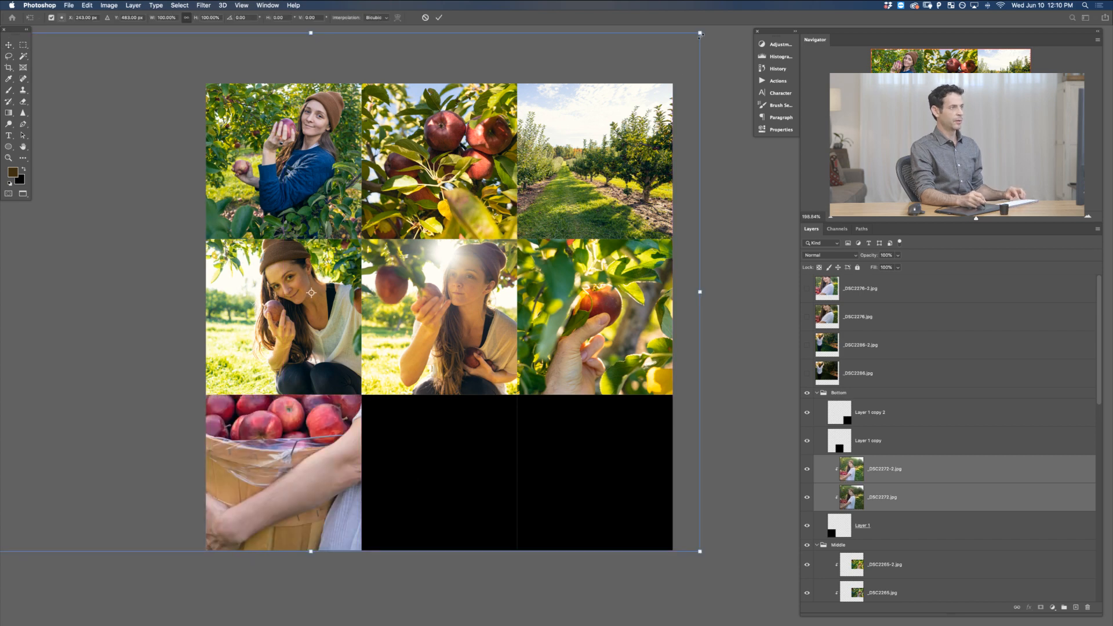
left_click_drag(700, 34, 327, 389)
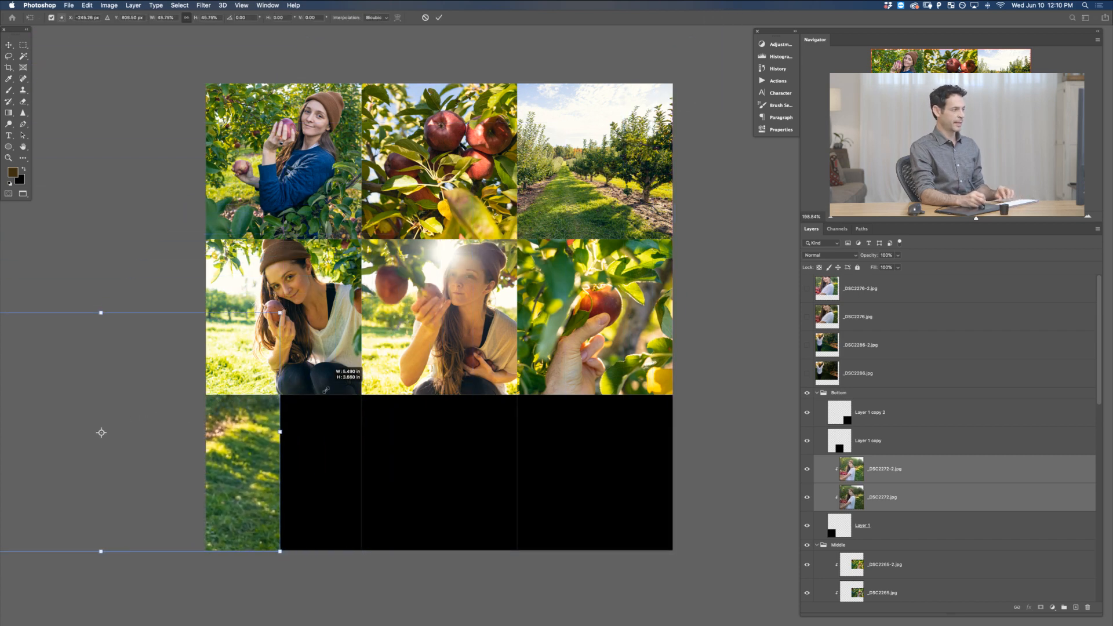
key("Return")
left_click_drag(316, 470, 399, 477)
Move _DSC2276-2.jpg and _DSC2276.jpg directly above Layer 1 copy in the "Bottom" group, and show them clipped to that square
left_click(871, 295)
left_click(875, 323, "shift")
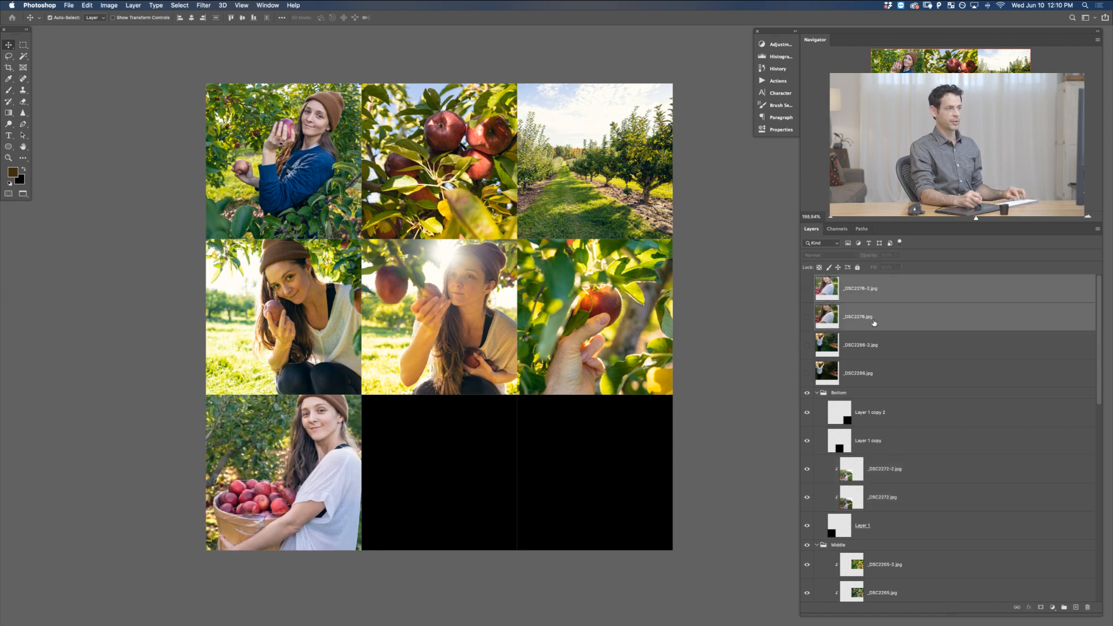
key("super+bracketleft")
key("super+bracketleft")
key("super+bracketleft")
key("super+bracketleft")
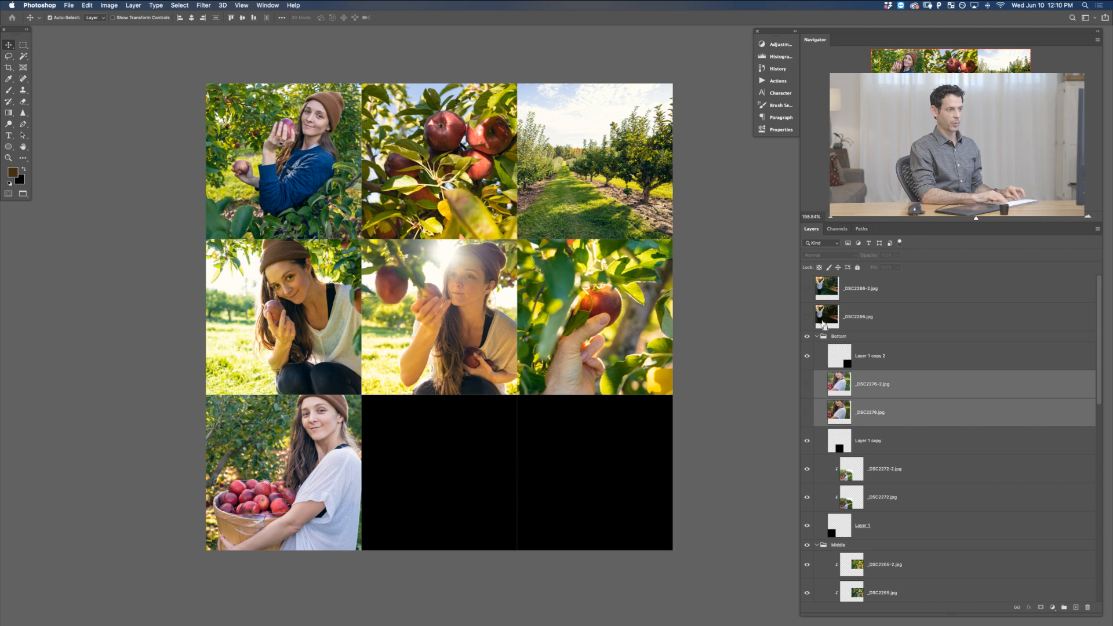
key("super+alt+g")
left_click(812, 384)
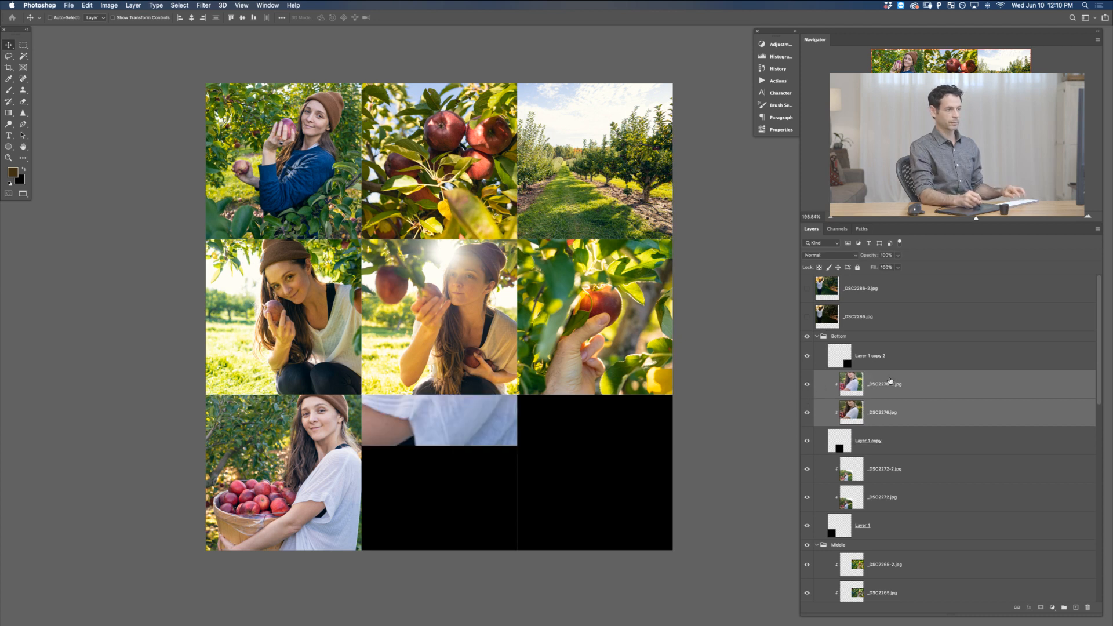
Scale down both _DSC2276 photos and position the smiling woman and apples in the bottom row's center cell
left_click_drag(500, 444, 505, 468)
key("super+t")
left_click_drag(697, 476, 460, 314)
left_click_drag(399, 221, 509, 473)
key("Return")
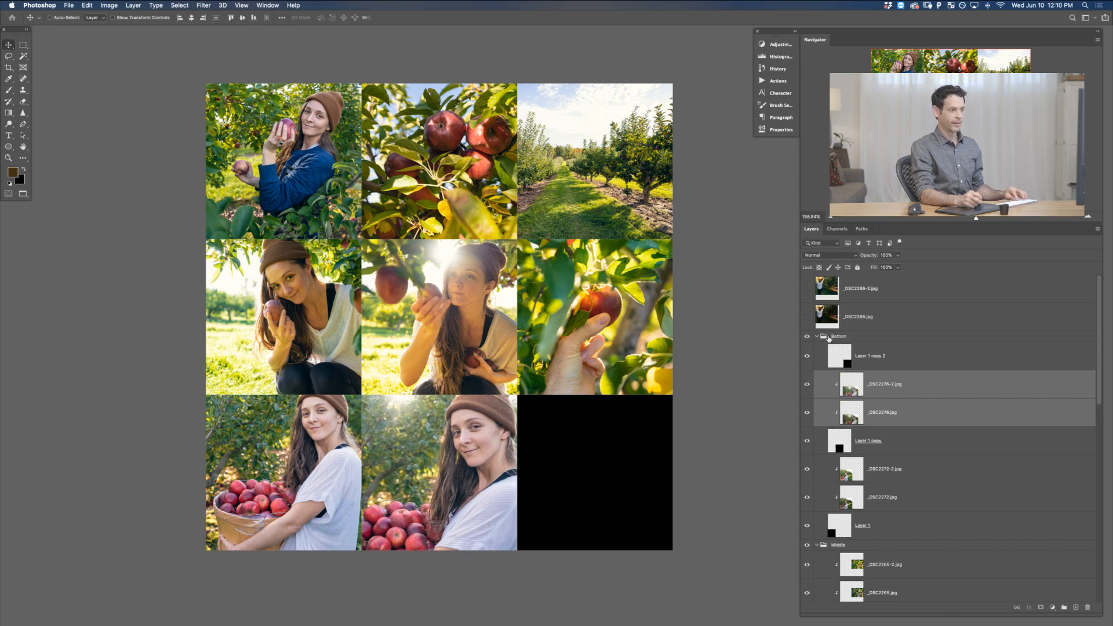
Show _DSC2286-2.jpg and _DSC2286.jpg, move them above Layer 1 copy 2 in the "Bottom" group, and clip them to that square
left_click(807, 316)
left_click(859, 288)
left_click(864, 316, "shift")
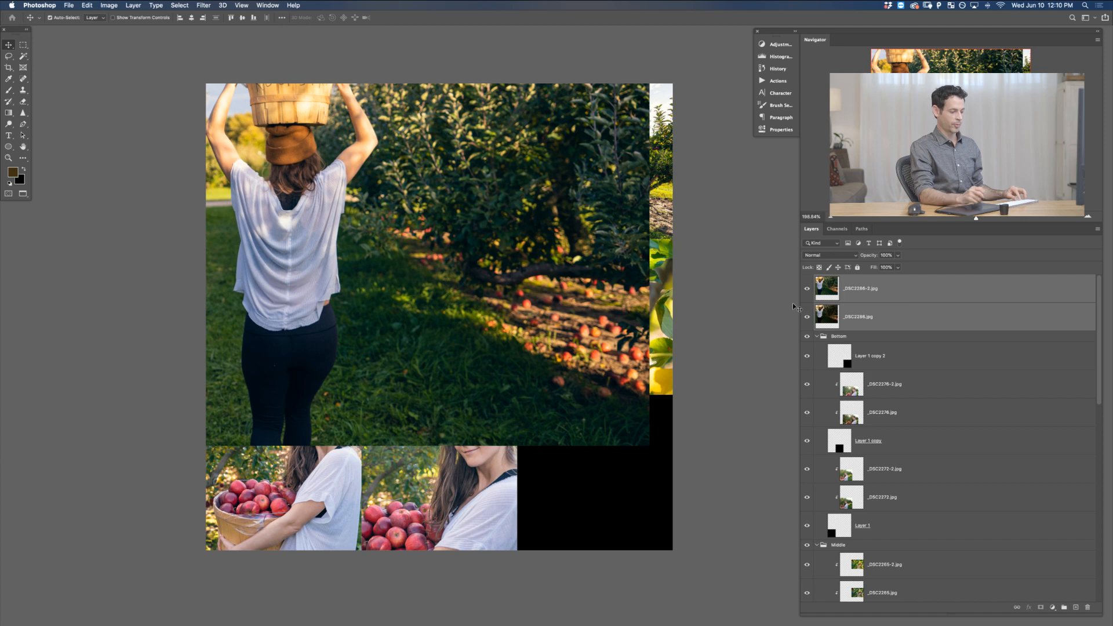
key("super+bracketleft")
left_click(817, 340, "alt")
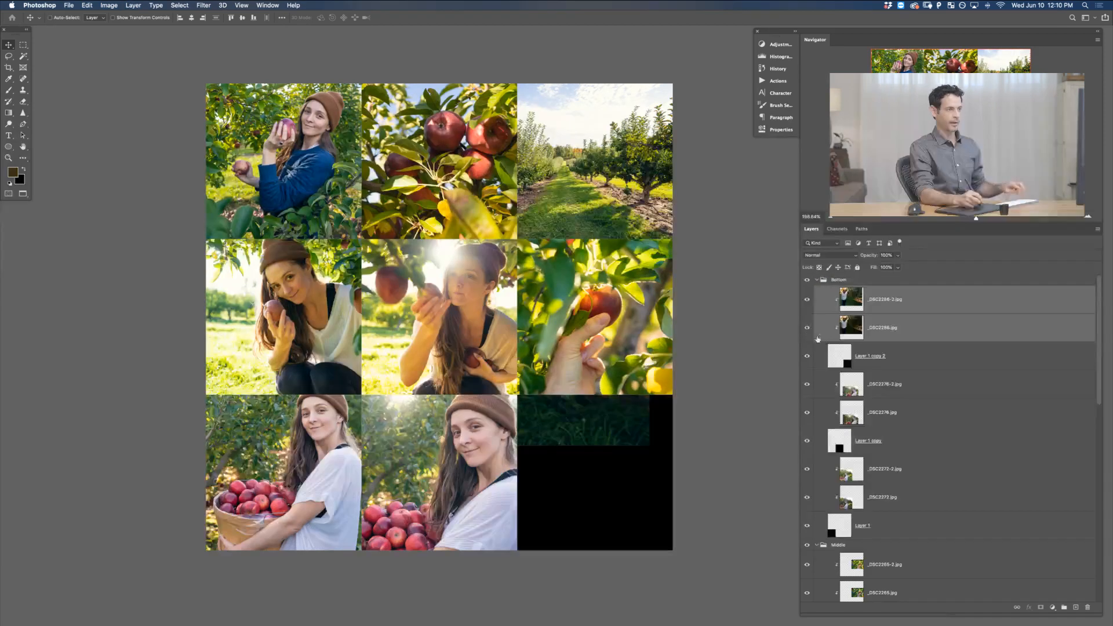
Scale down both _DSC2286 photos and position the woman carrying the basket overhead in the bottom row's right cell
key("super+t")
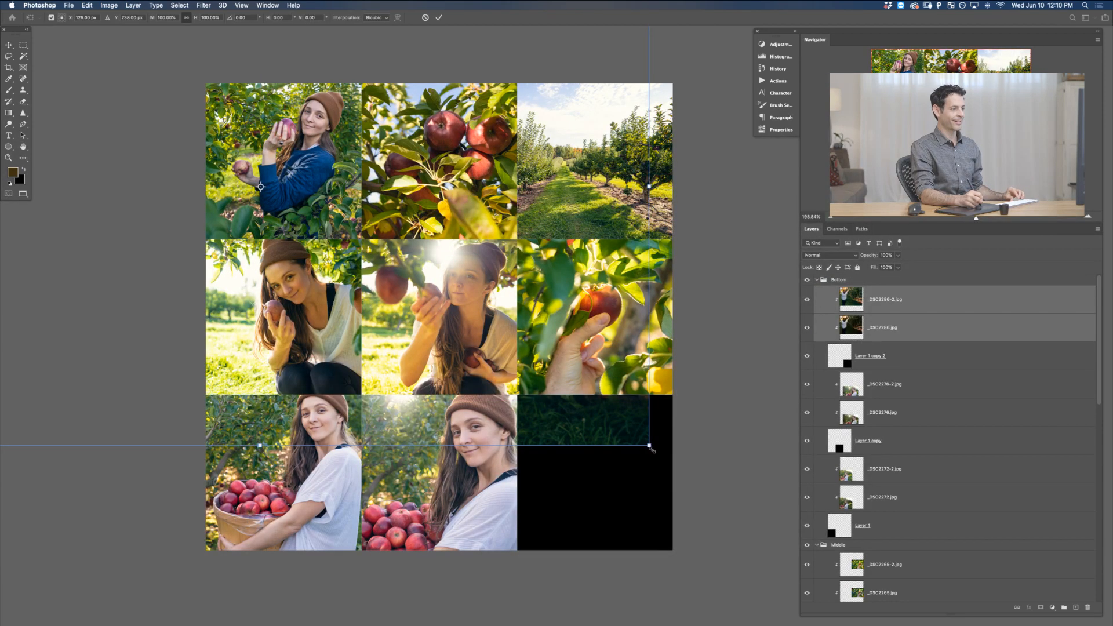
left_click_drag(650, 448, 415, 272)
left_click_drag(354, 232, 669, 518)
key("Return")
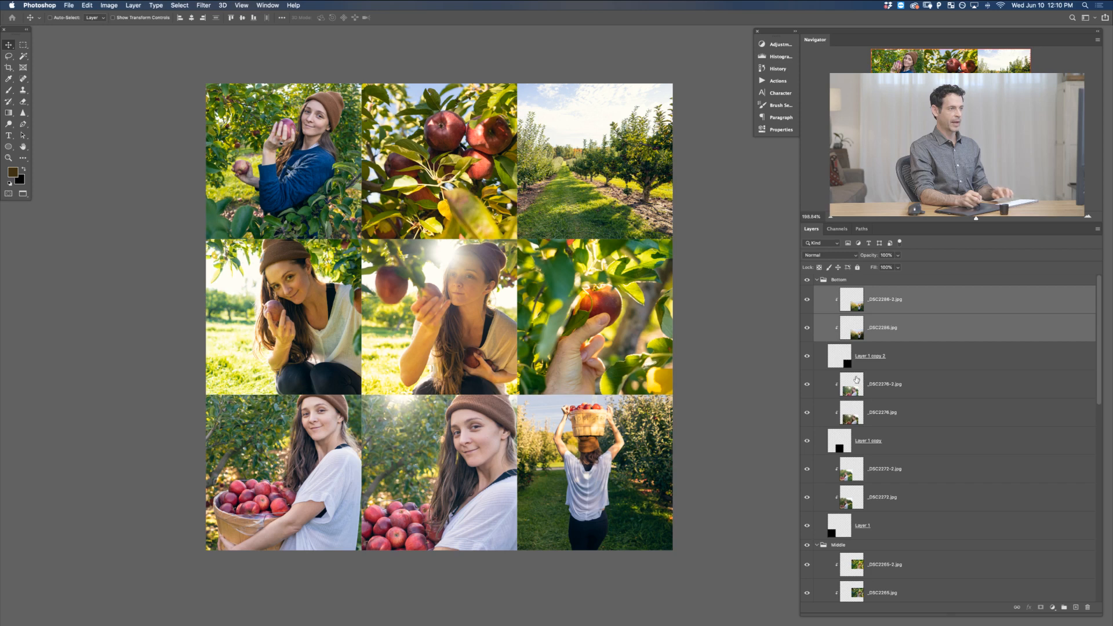
Create a new layer above all groups and fill a thin full-height vertical strip with white near the center and right columns' boundary
key("super+alt+shift+n")
key("super+bracketright")
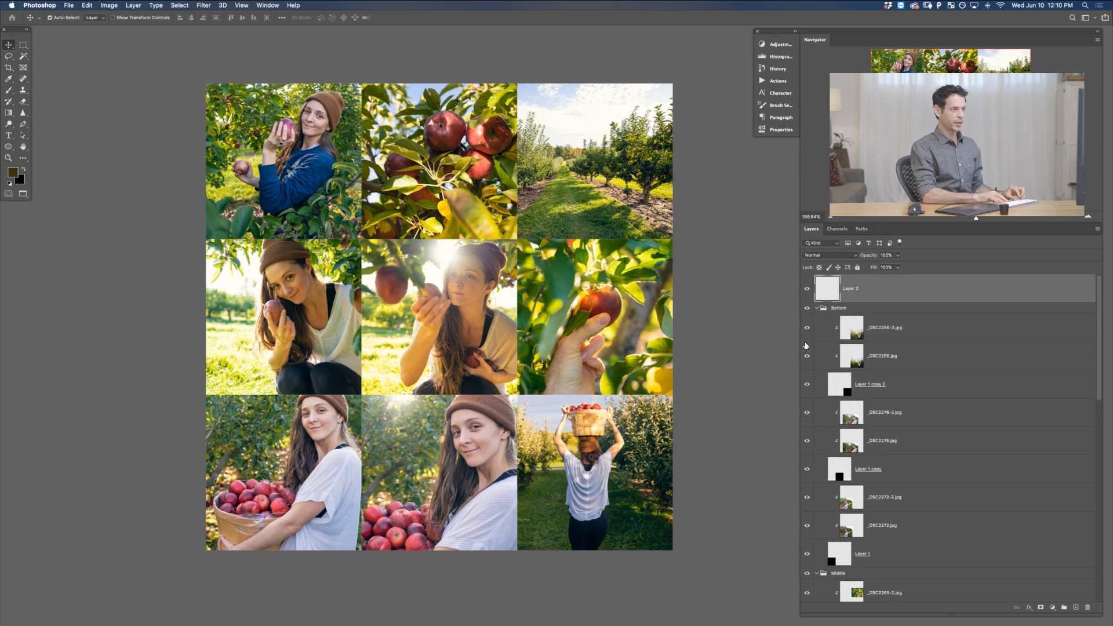
key("m")
left_click_drag(510, 78, 513, 565)
key("d")
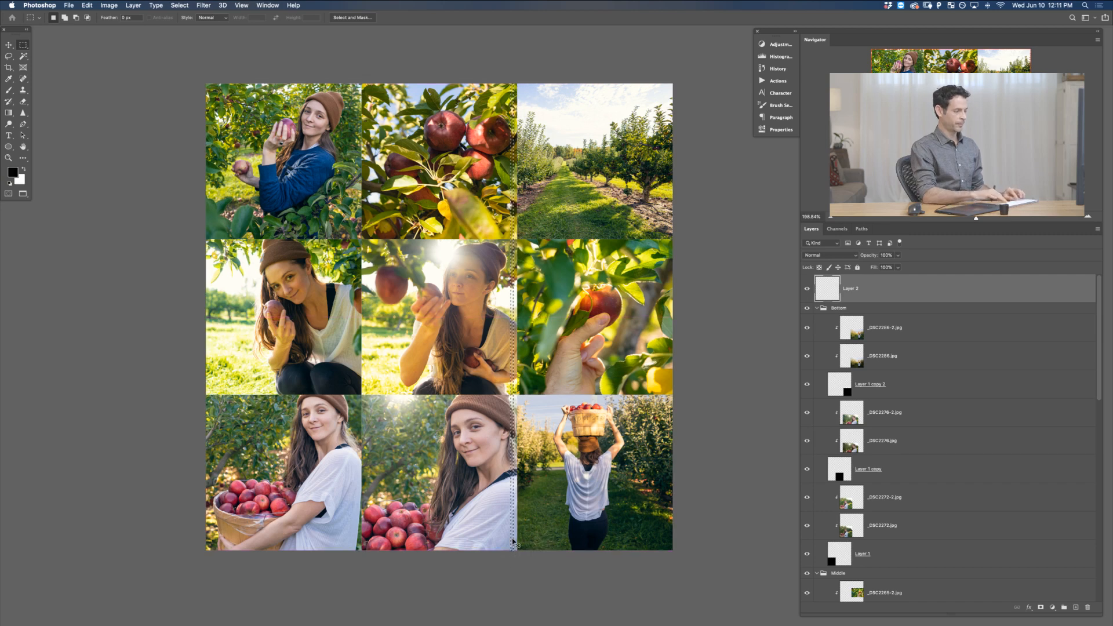
key("super+BackSpace")
key("super+d")
Nudge the white vertical line right onto the boundary between the center and right columns
key("v")
key("Right")
key("Right")
key("Right")
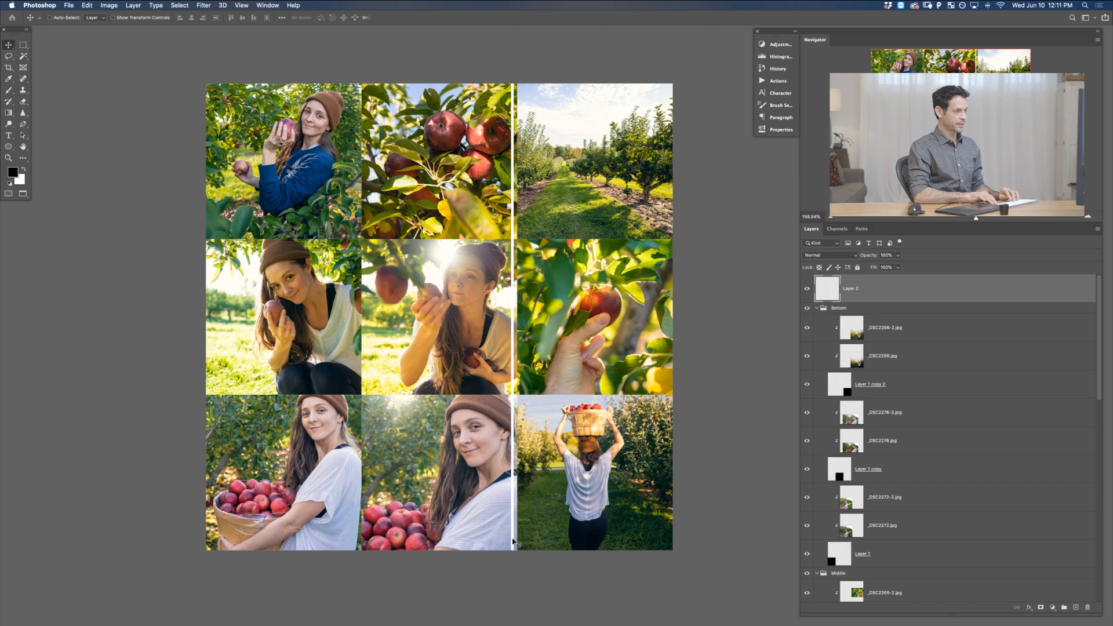
Duplicate the white vertical line and align the copy with the boundary between the left and center columns
left_click_drag(513, 543, 477, 500)
key("Left")
key("Left")
key("Left")
key("Left")
key("Left")
key("Left")
key("Left")
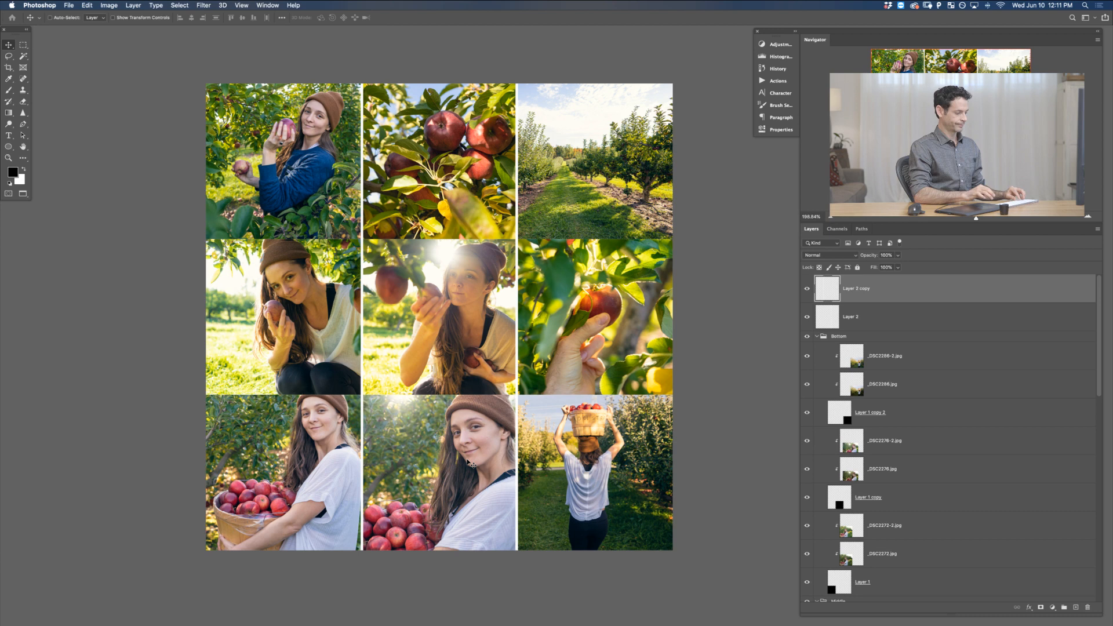
Duplicate the left vertical line's layer and rotate the copy 90° to make a horizontal line
key("super+j")
key("super+t")
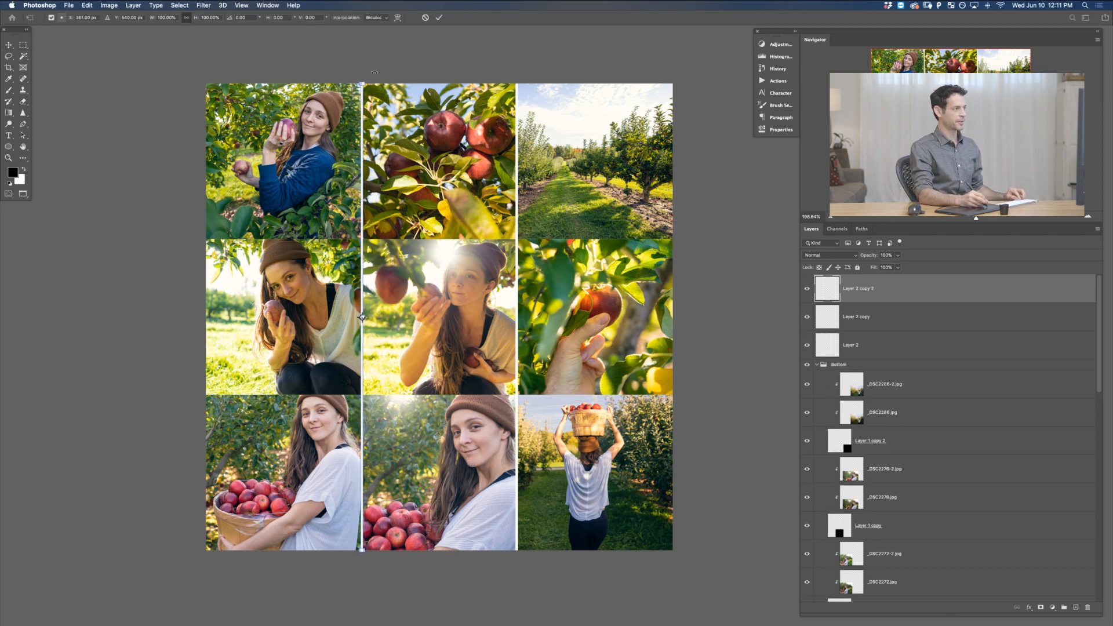
left_click_drag(375, 71, 568, 316)
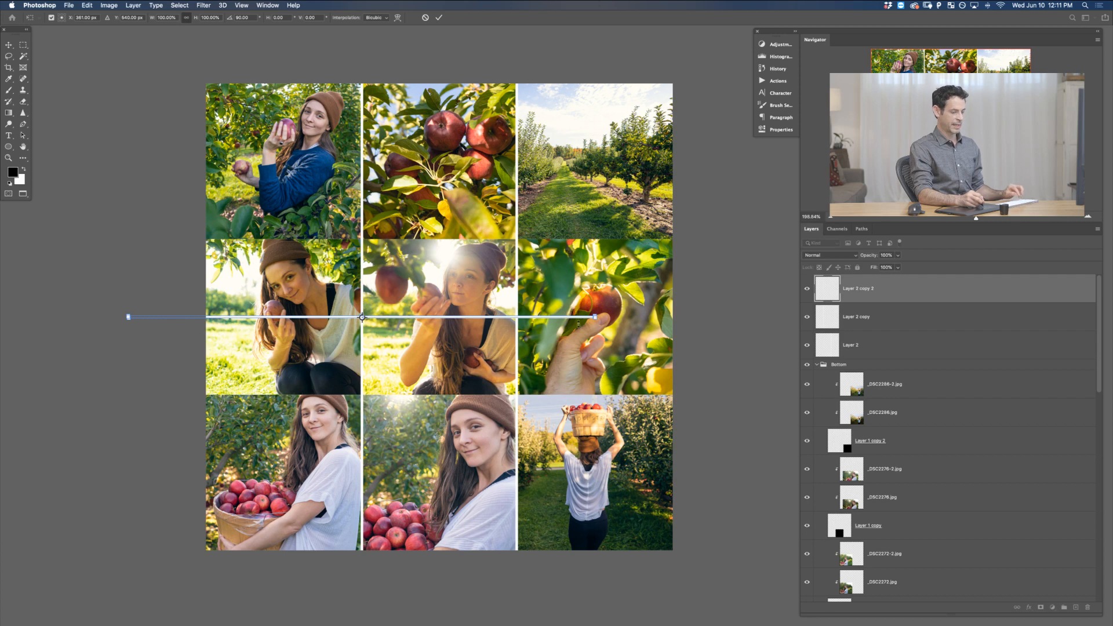
key("Return")
Move the horizontal line to the boundary between the top and middle rows and stretch it across the full canvas width
left_click_drag(508, 403, 577, 309)
key("ctrl+t")
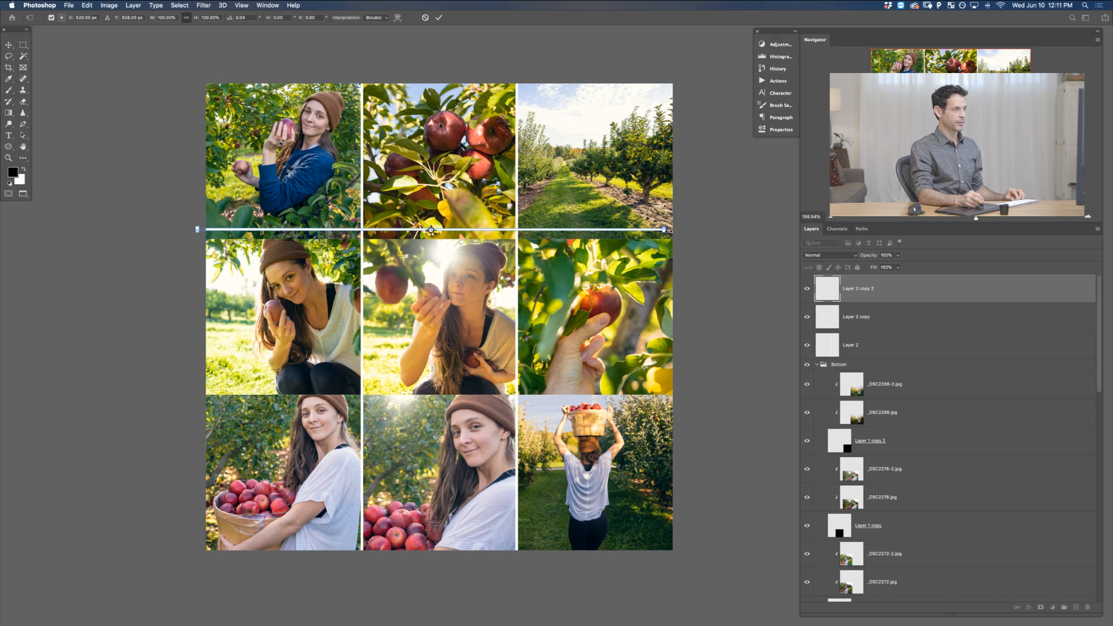
left_click_drag(669, 231, 680, 231)
key("Return")
Duplicate the horizontal line and align the copy with the boundary between the middle and bottom rows
left_click_drag(685, 278, 686, 283)
left_click_drag(685, 283, 680, 430)
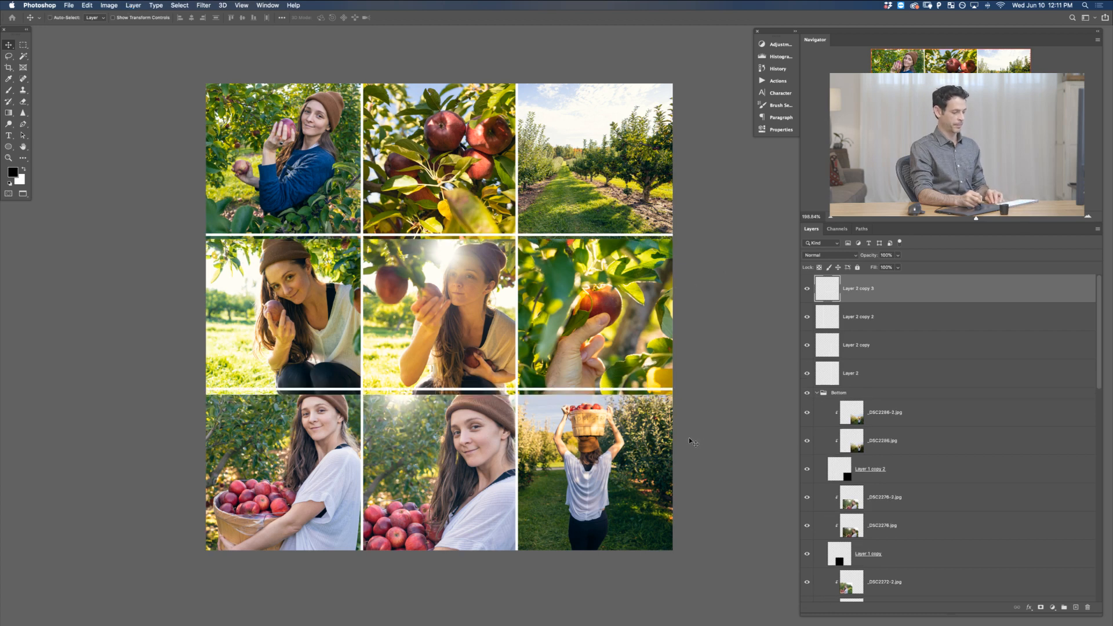
key("Down")
key("Down")
key("Down")
key("Down")
key("Down")
key("Down")
key("Down")
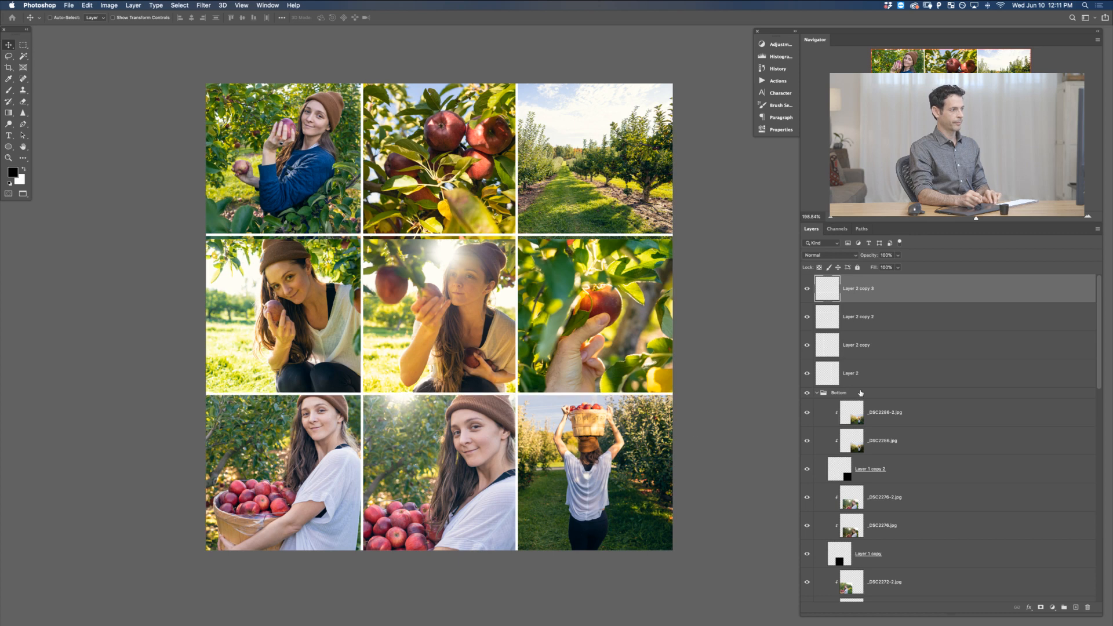
Group the four white line layers and name the group "Grid Lines"
left_click(824, 373, "shift")
key("super+g")
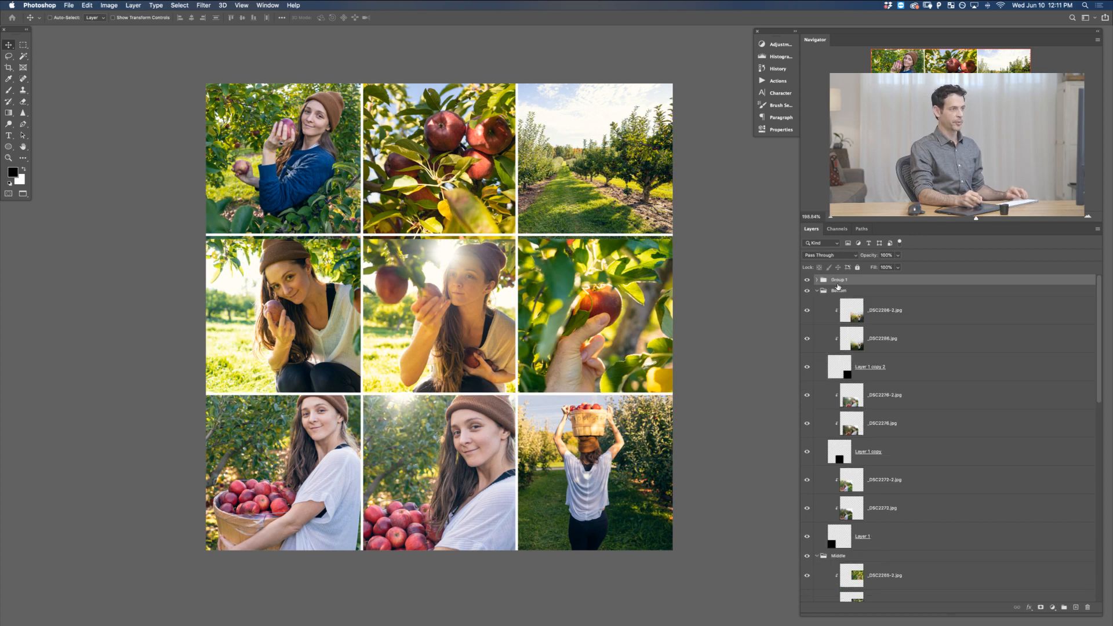
double_click(840, 280)
type("Grid Lines")
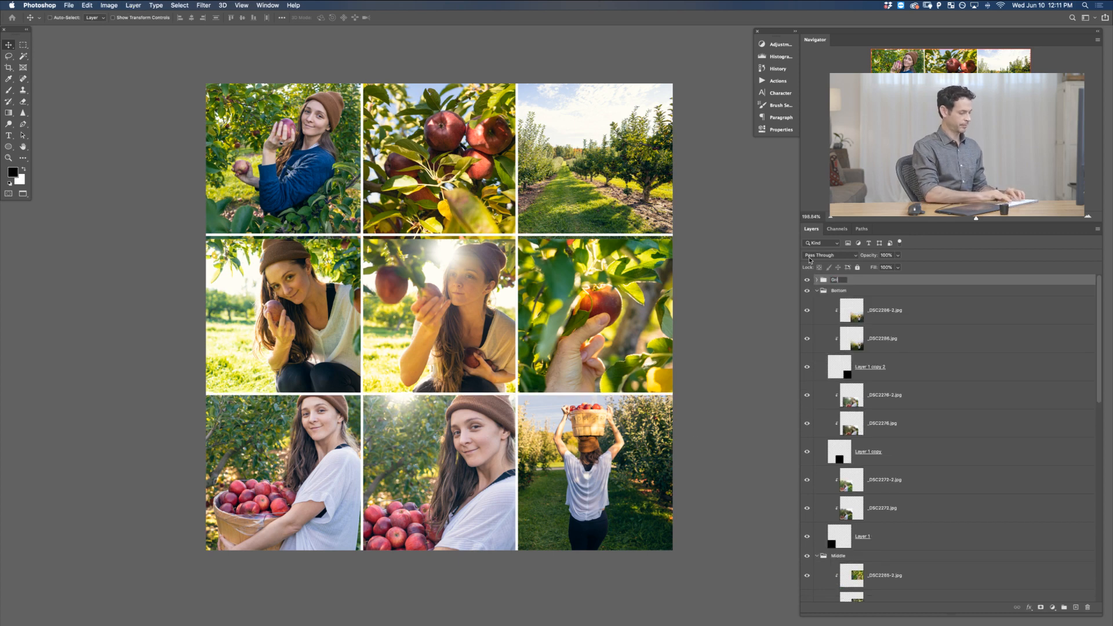
key("Return")
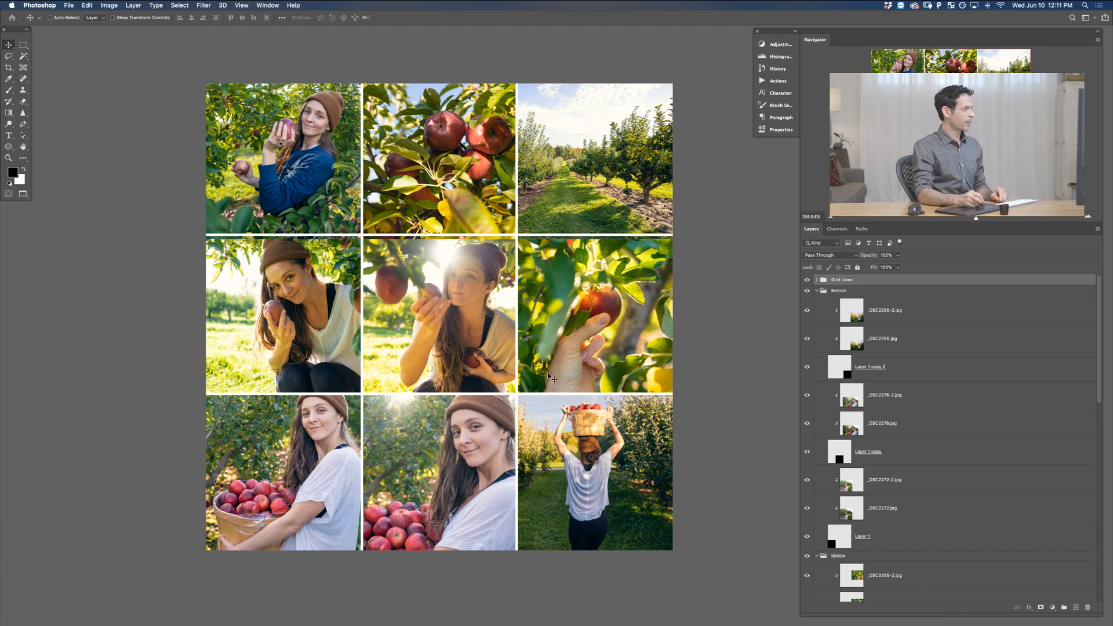
left_click_drag(545, 406, 517, 402)
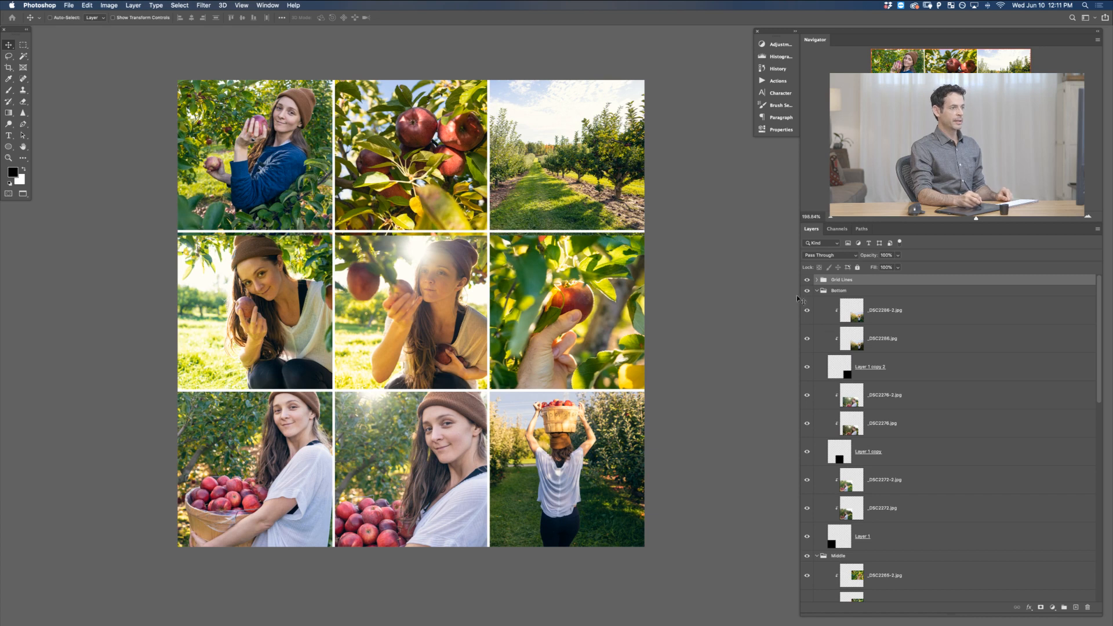
Nudge the upper horizontal grid line in the Grid Lines group slightly down onto the boundary between the top and middle rows
left_click(816, 279)
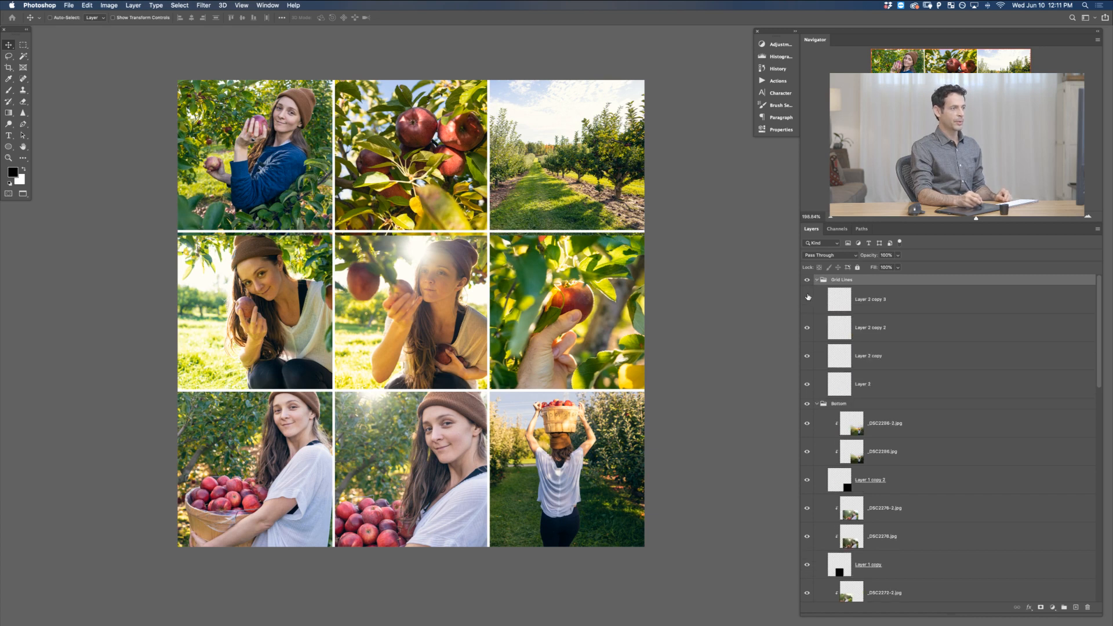
left_click(884, 330)
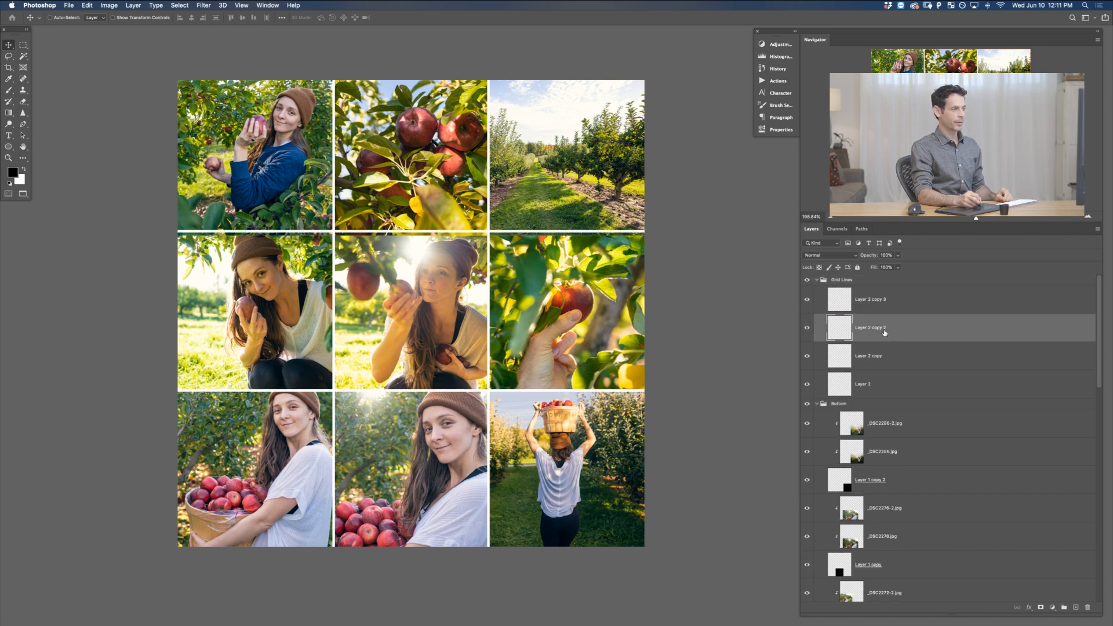
key("Down")
key("Down")
key("Down")
key("Down")
key("Down")
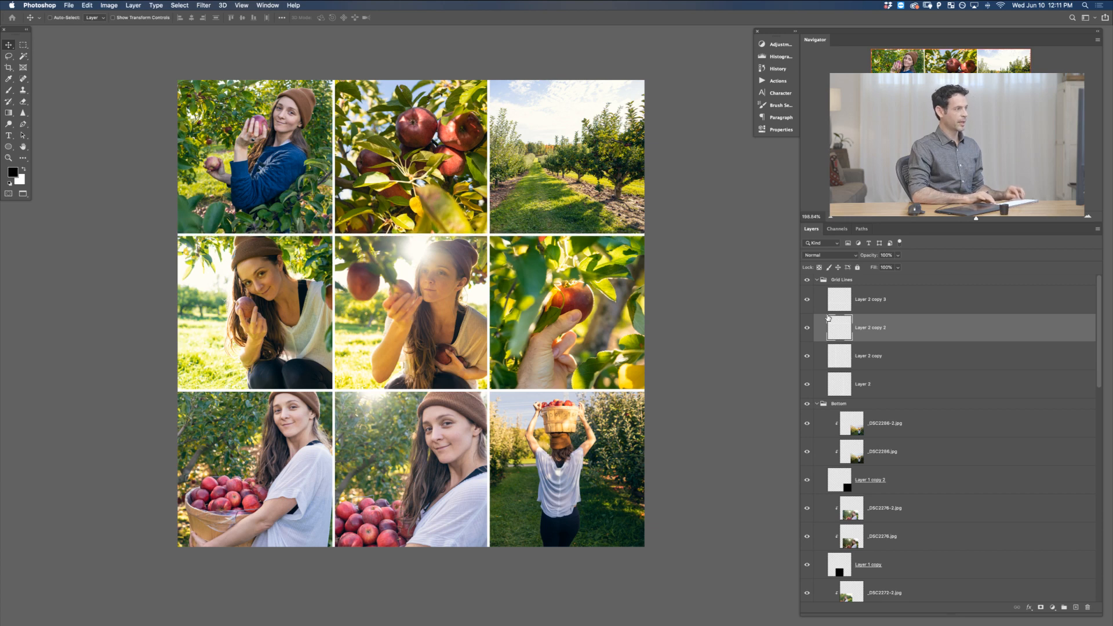
key("Down")
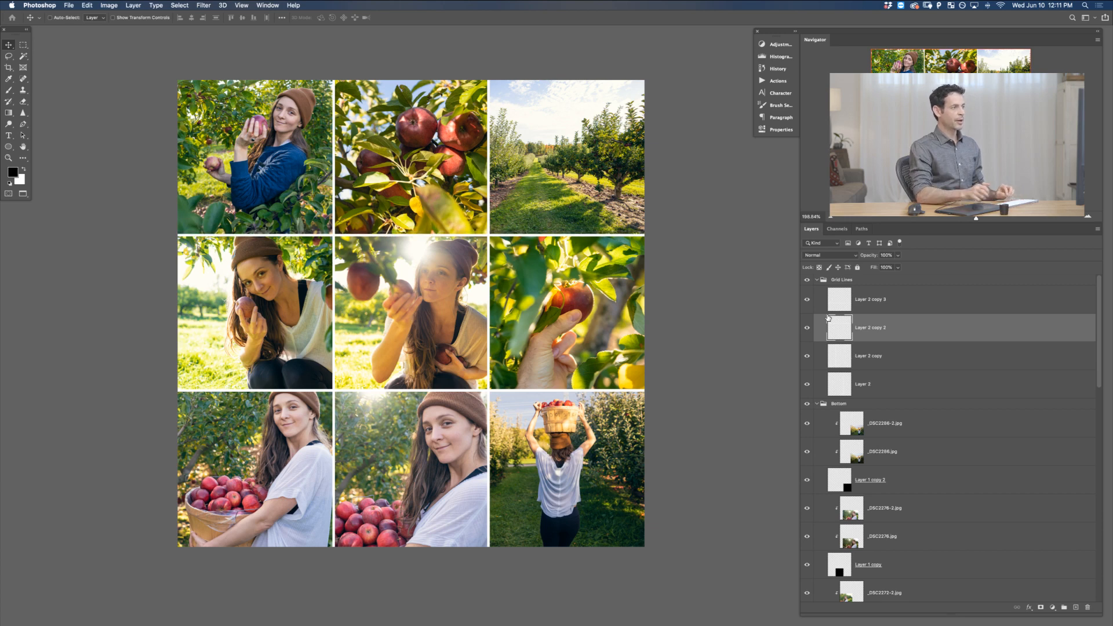
left_click(817, 280)
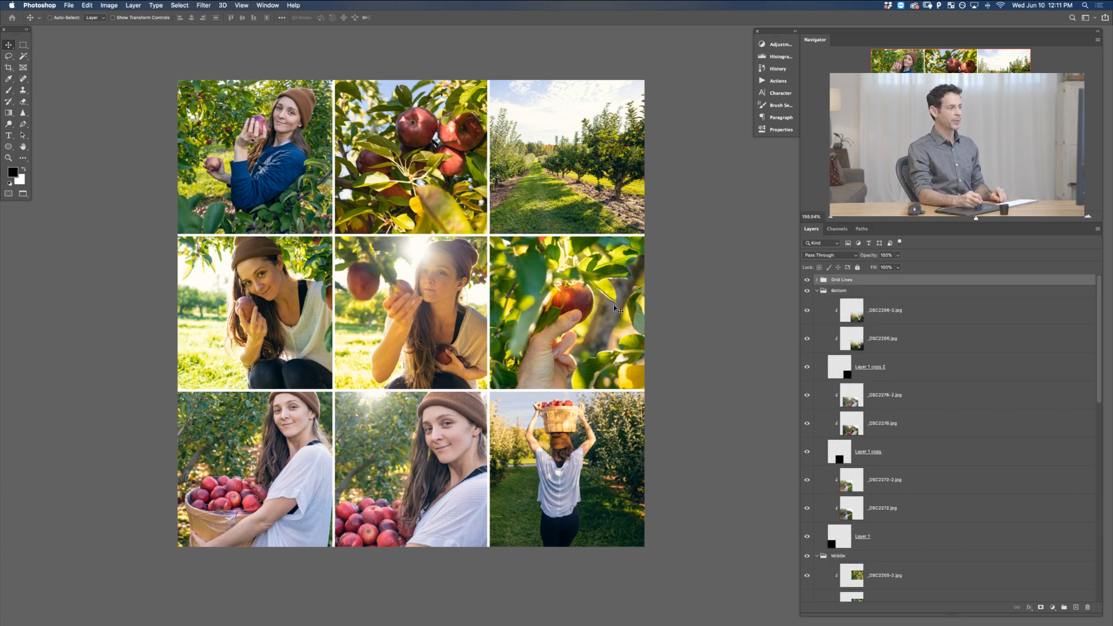
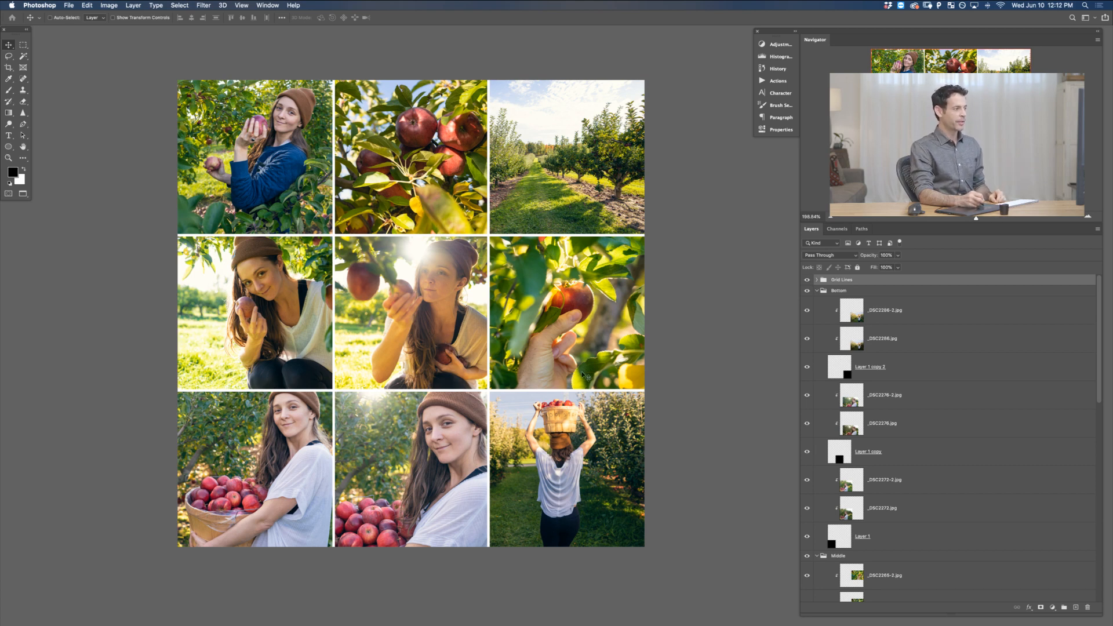
Export the grid with Save for Web in JPEG format and proceed to saving the file
key("super")
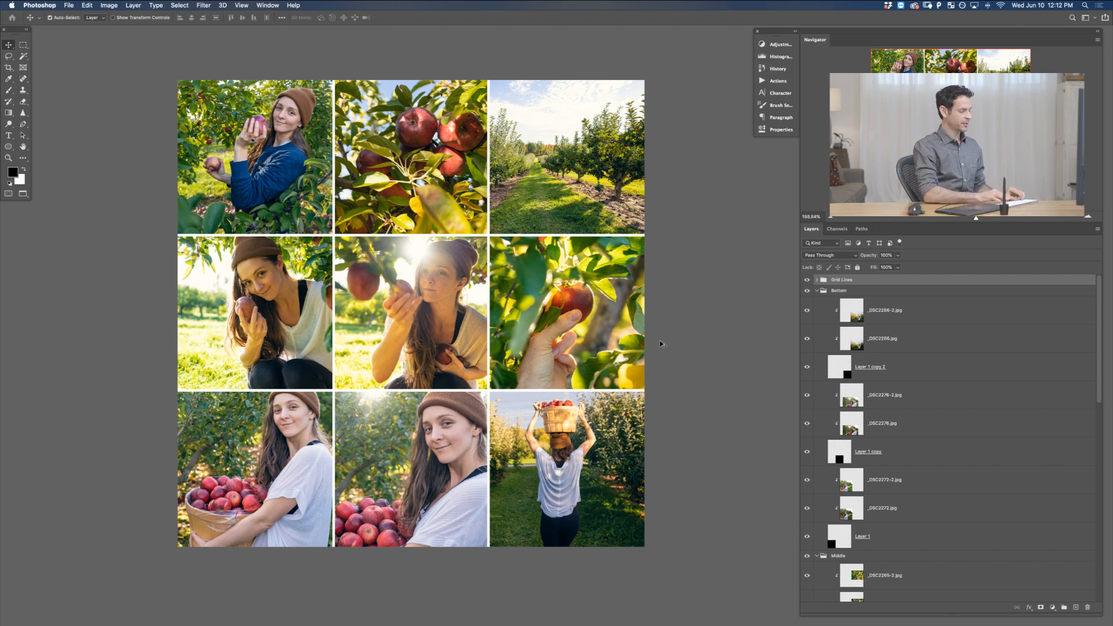
key("super+alt+shift+s")
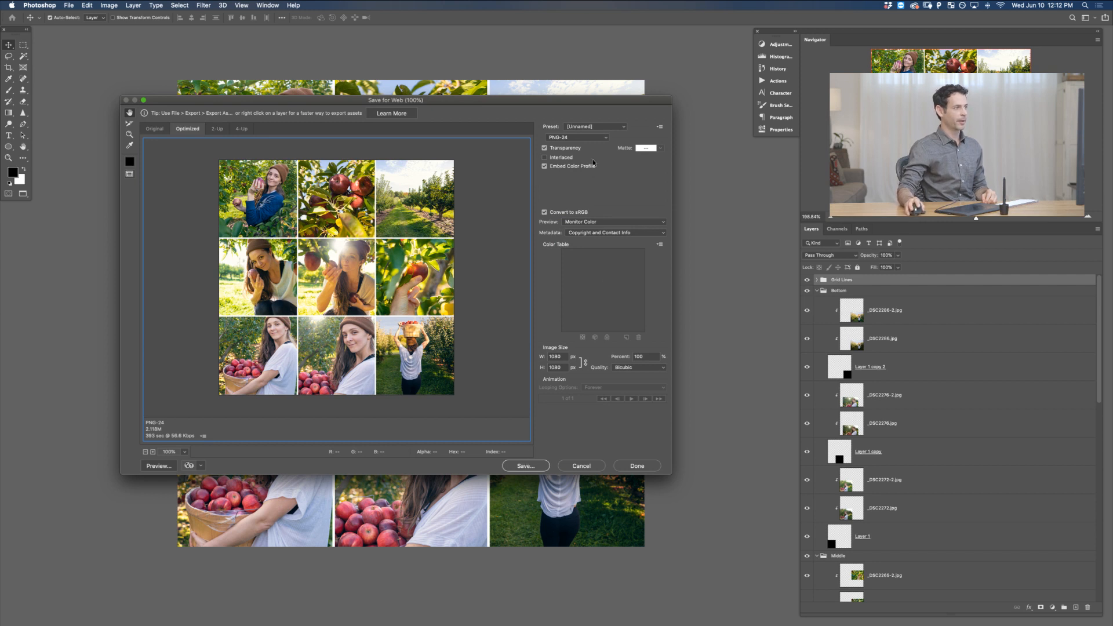
left_click(585, 137)
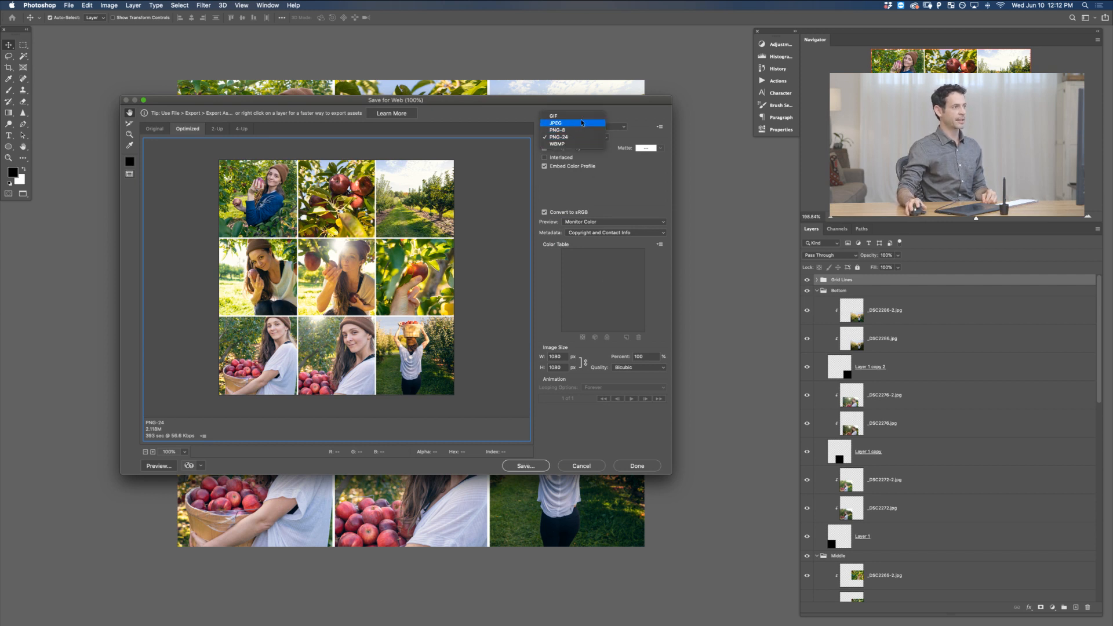
left_click(582, 124)
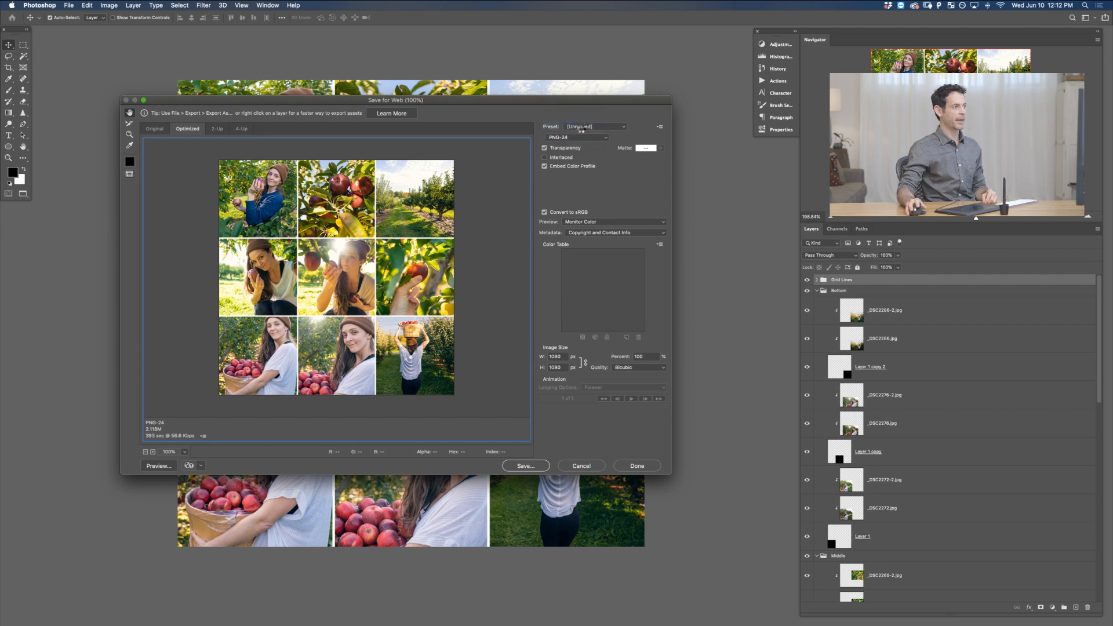
left_click(525, 466)
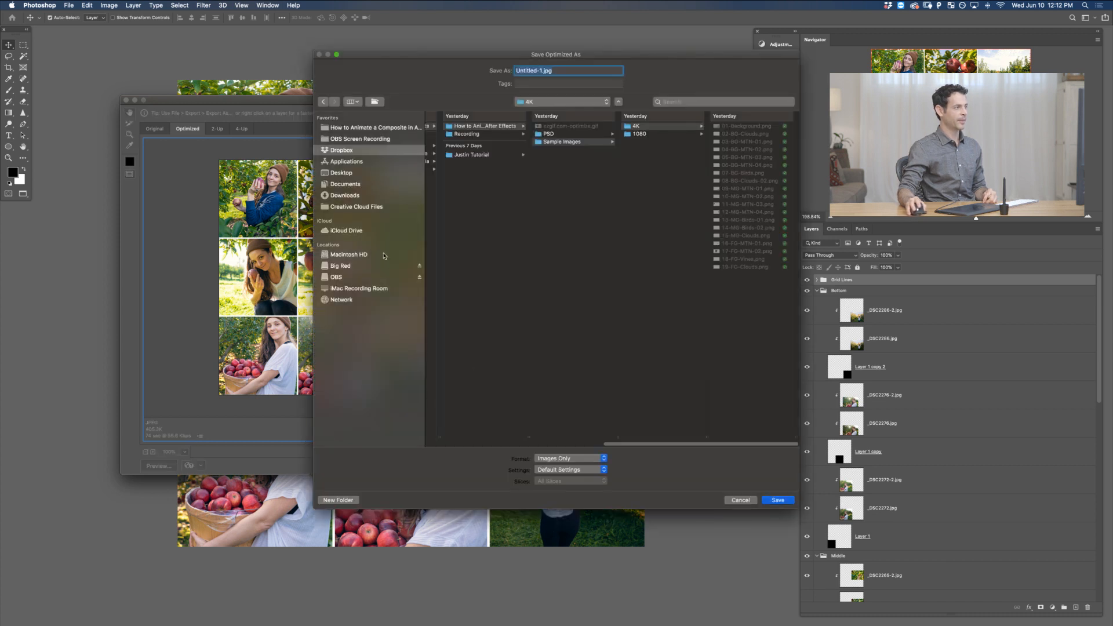
Create a folder named Marketing inside the Desktop's 2020 Live Broadcast folder as the save location
left_click(346, 173)
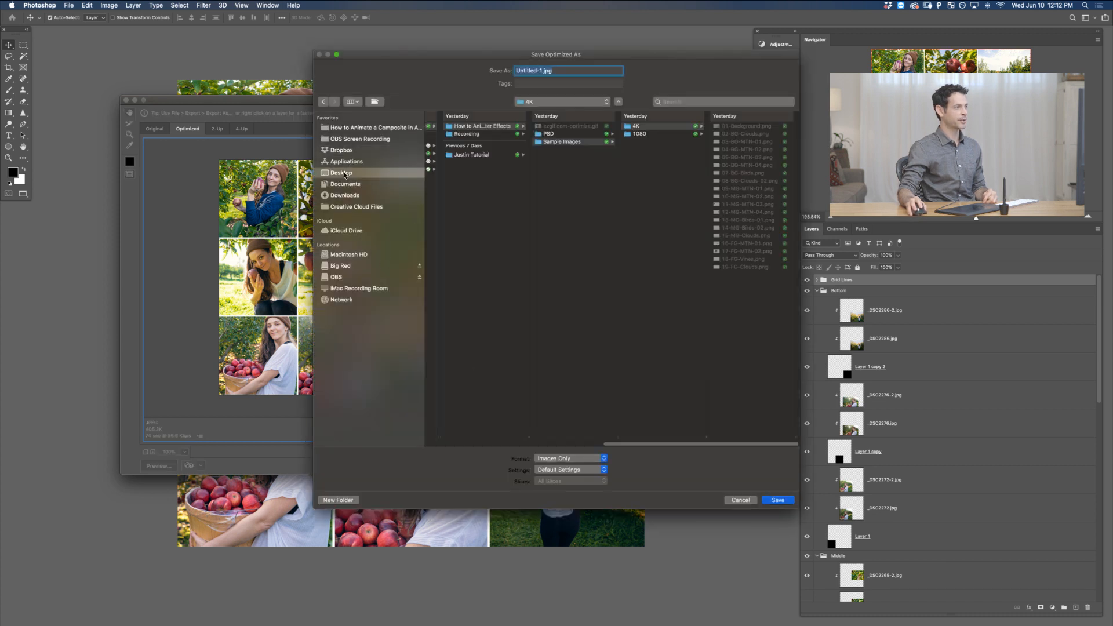
left_click(478, 182)
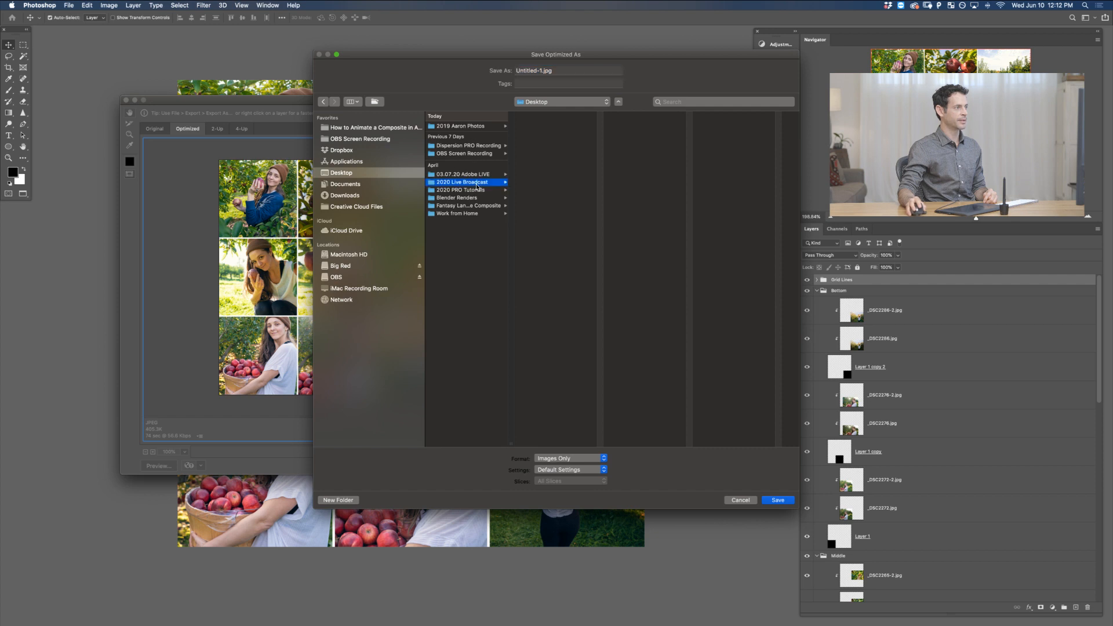
key("super+shift+n")
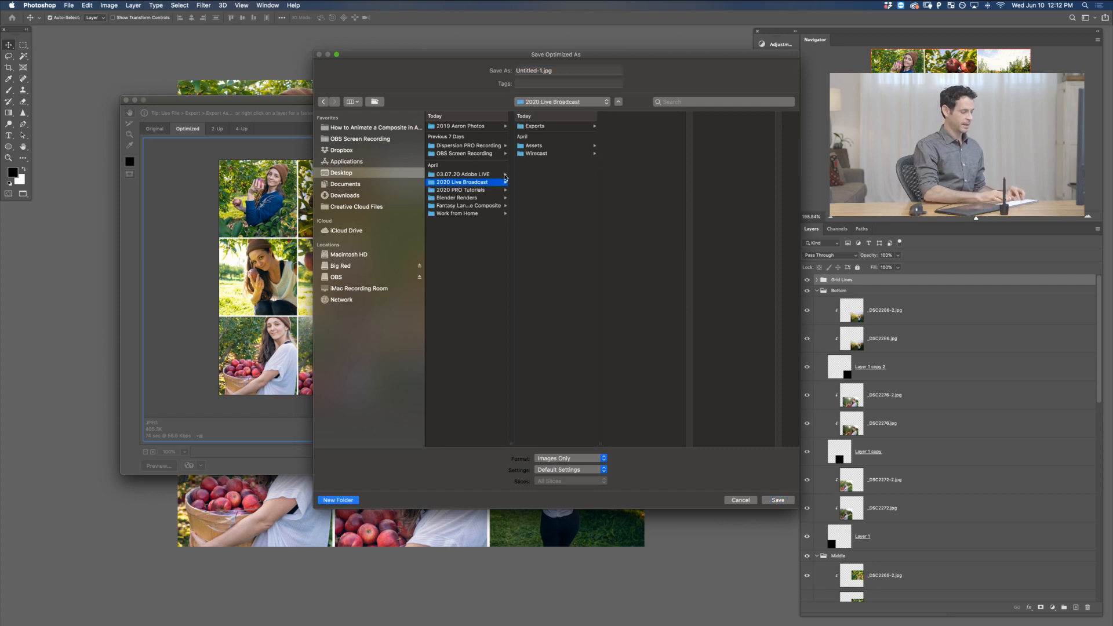
type("Mark")
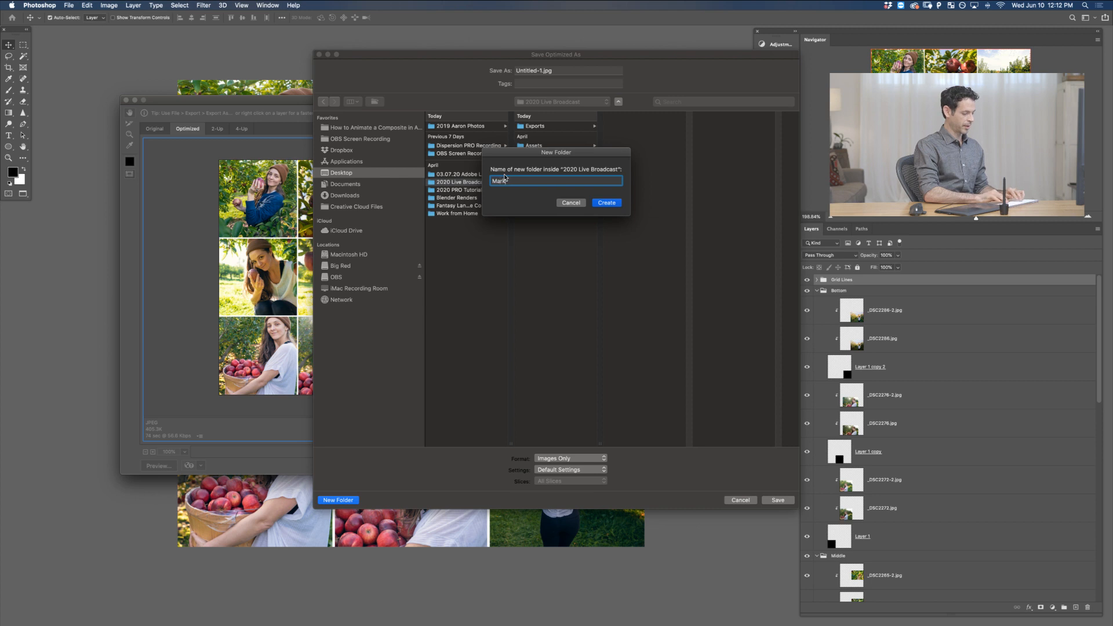
type("eting")
key("Return")
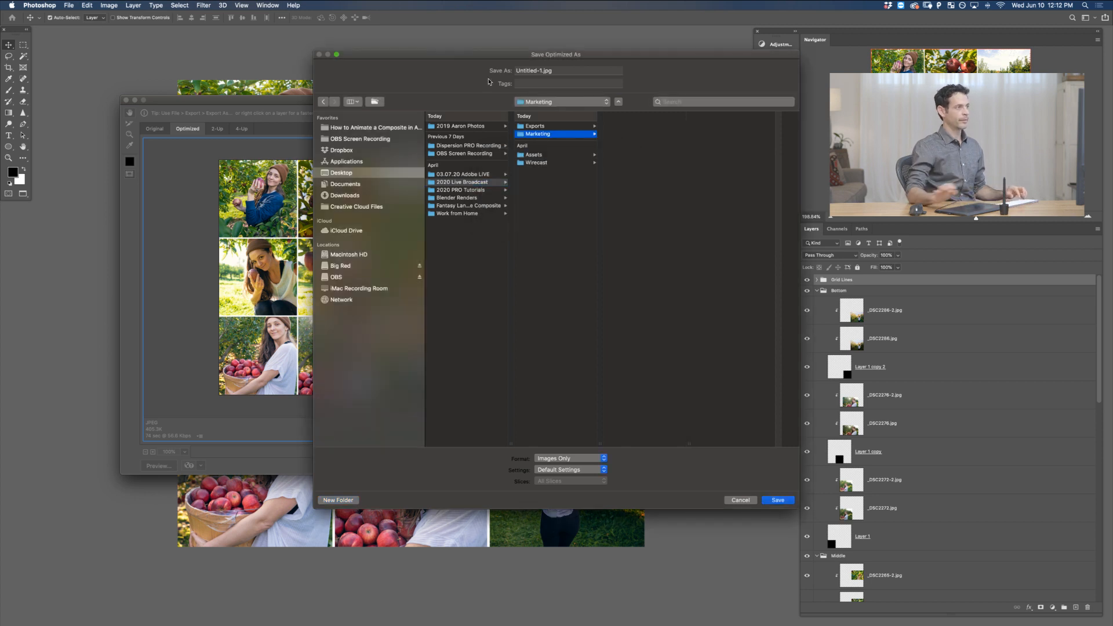
Name the exported file Preset-Vibrant-After.jpg and save it in the Marketing folder
left_click(541, 72)
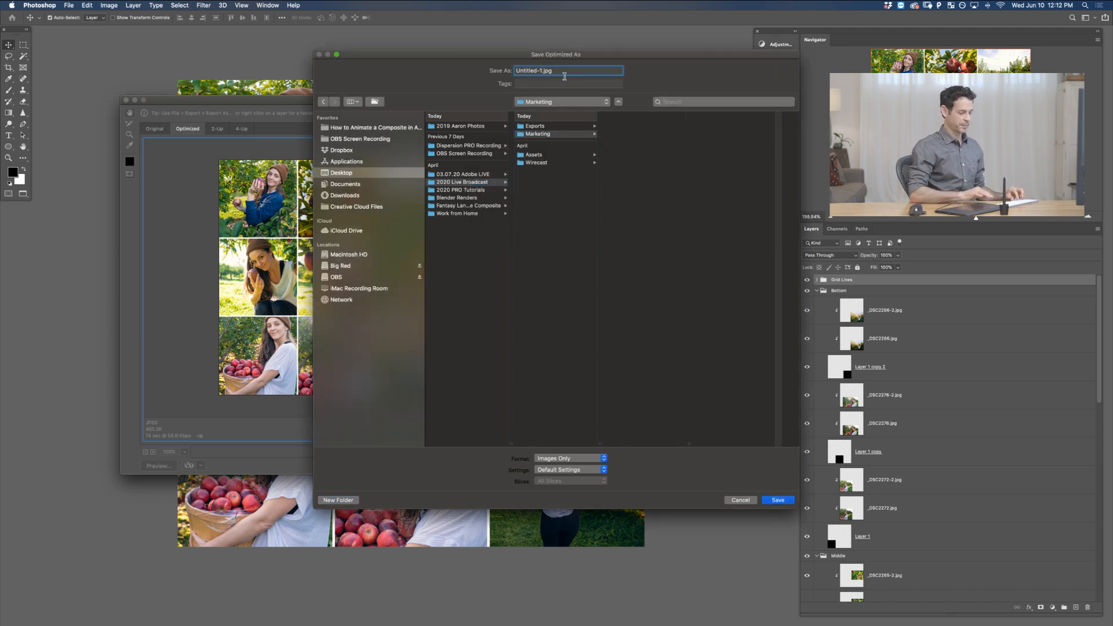
key("shift+super+Left")
type("Present")
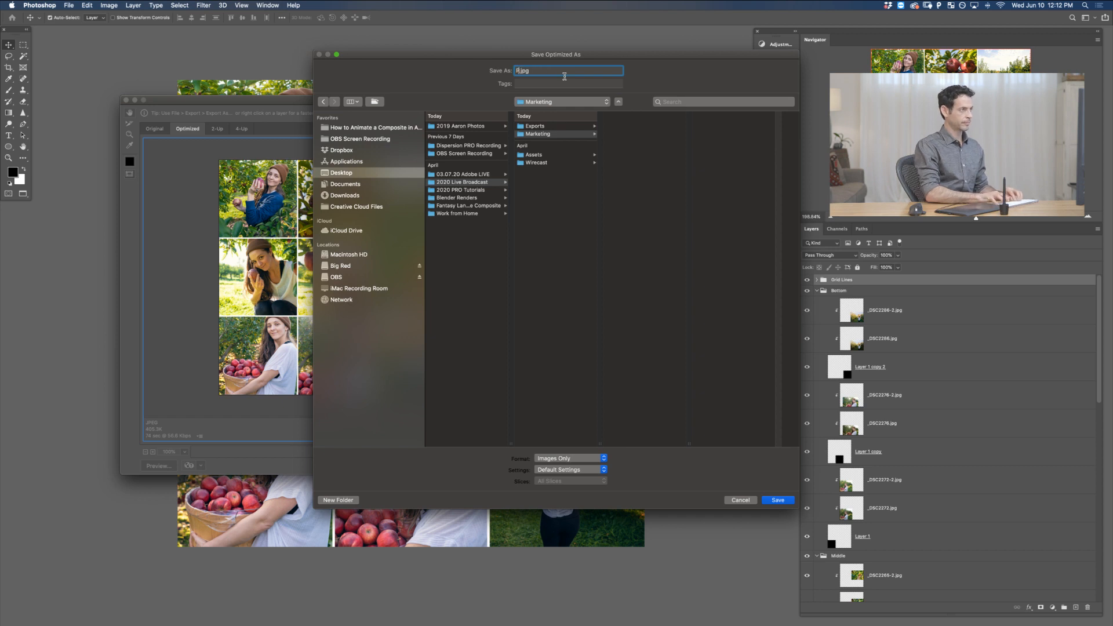
key("BackSpace")
key("BackSpace")
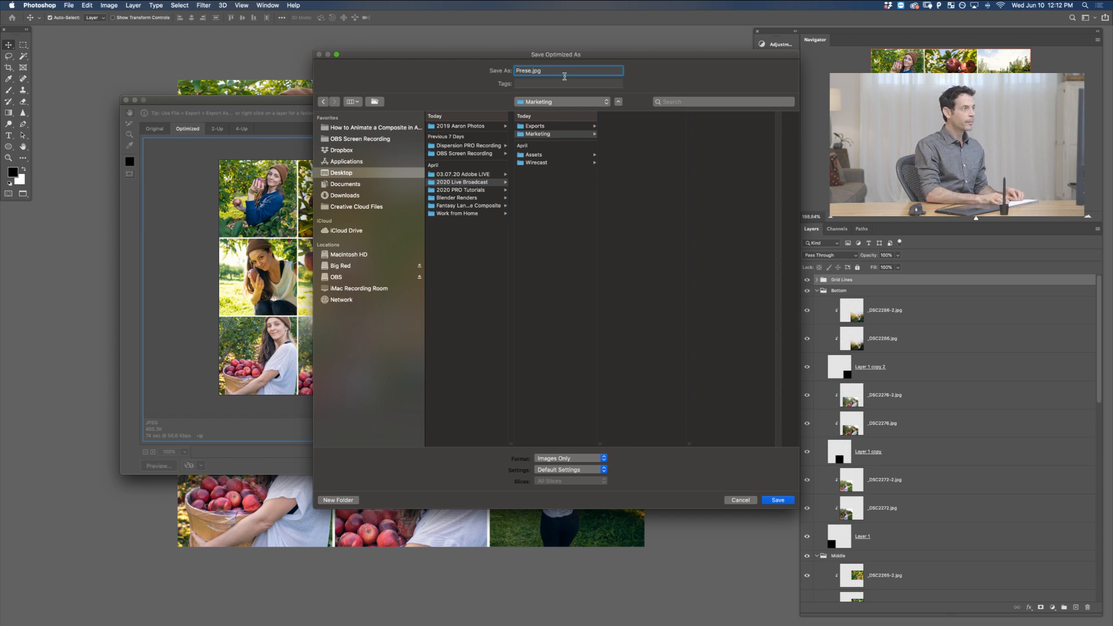
type("t-")
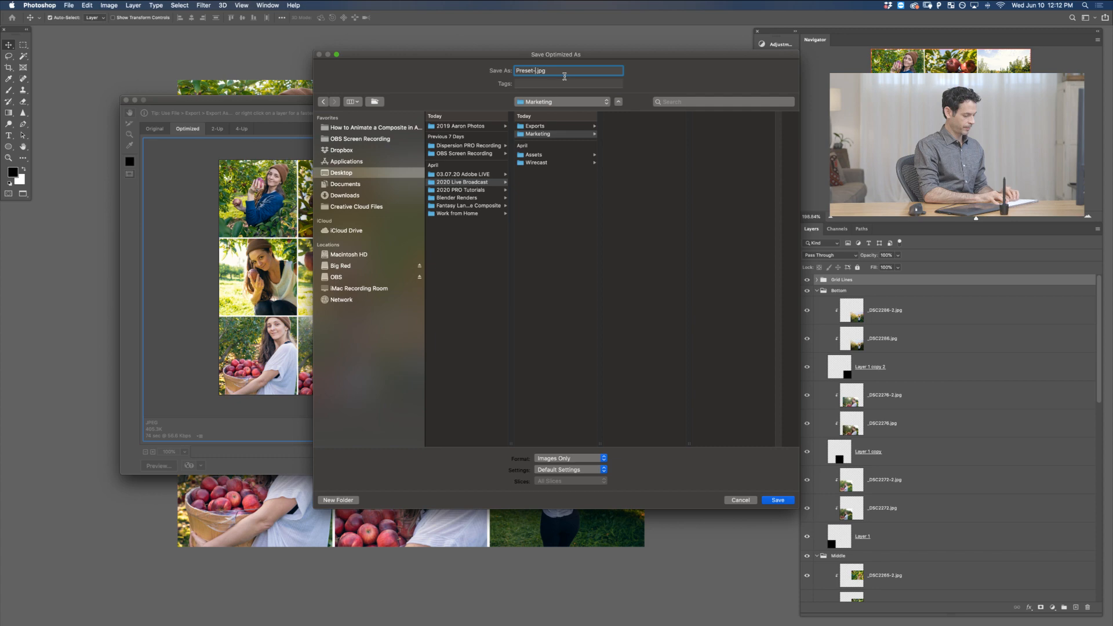
type("Vibrant-")
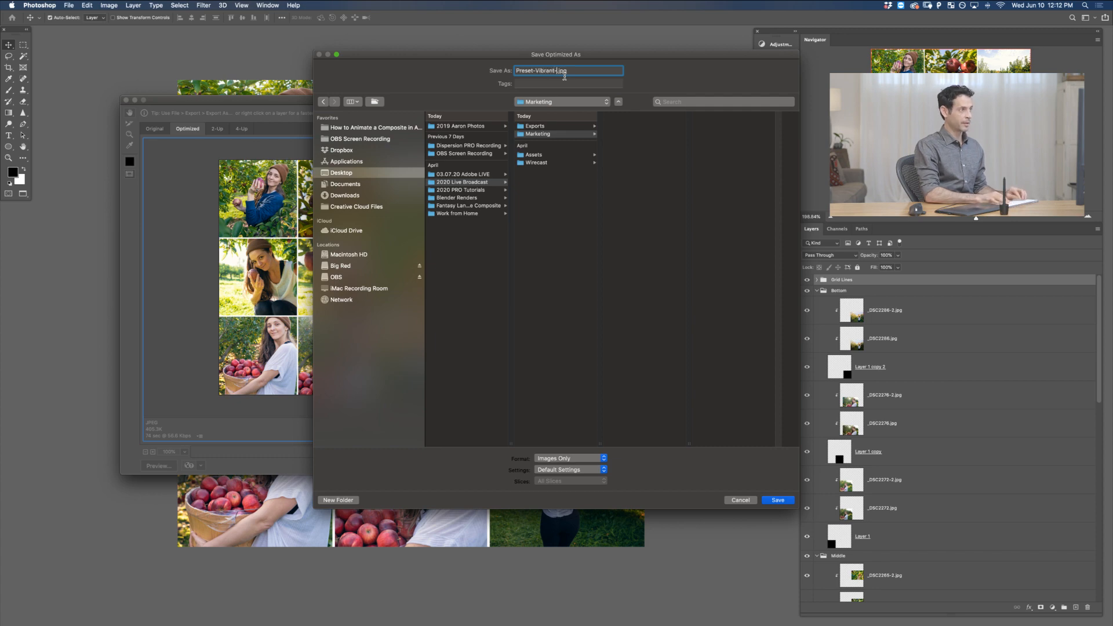
type("After")
key("Return")
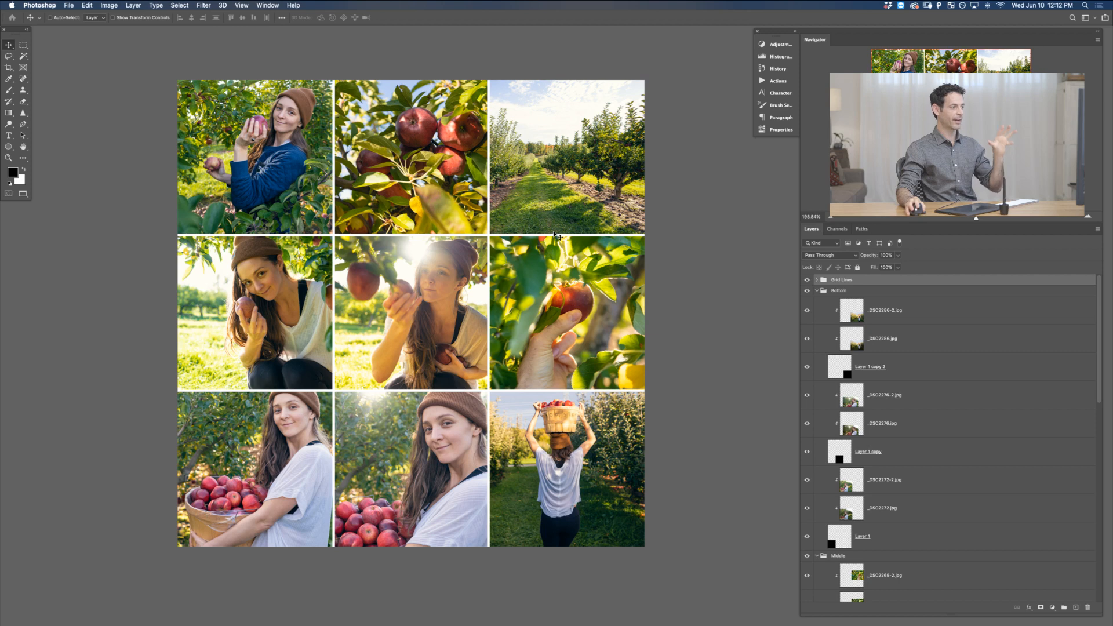
Hide the three edited "-2" photo layers in the Bottom group, comparing before and after on the middle and left photos
left_click(807, 313)
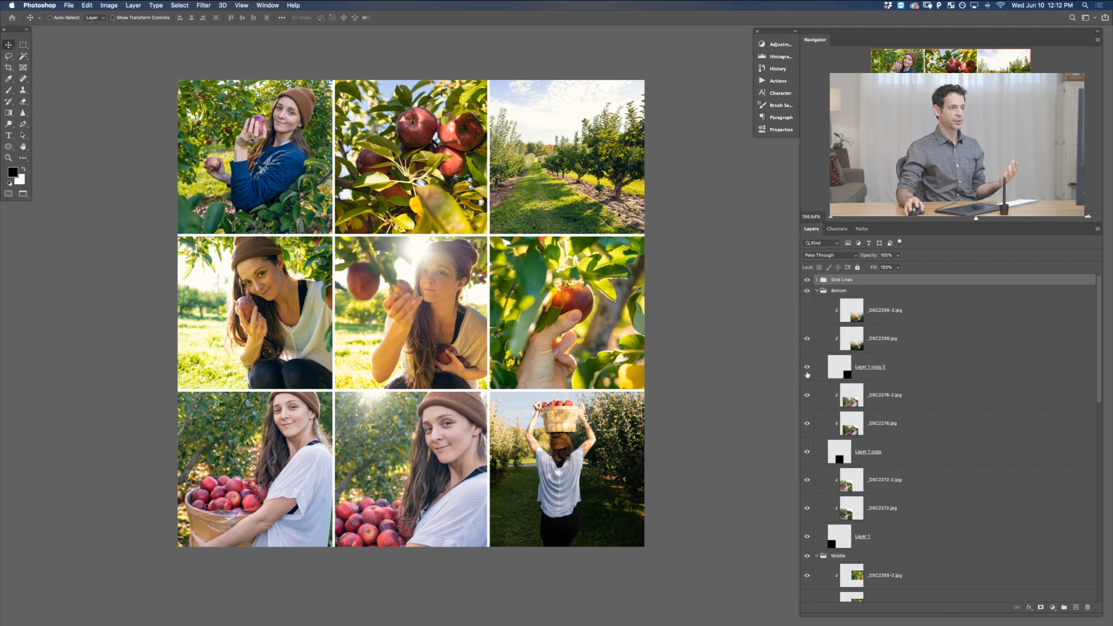
left_click(807, 395)
left_click(806, 394)
left_click(807, 394)
left_click(806, 395)
left_click(807, 395)
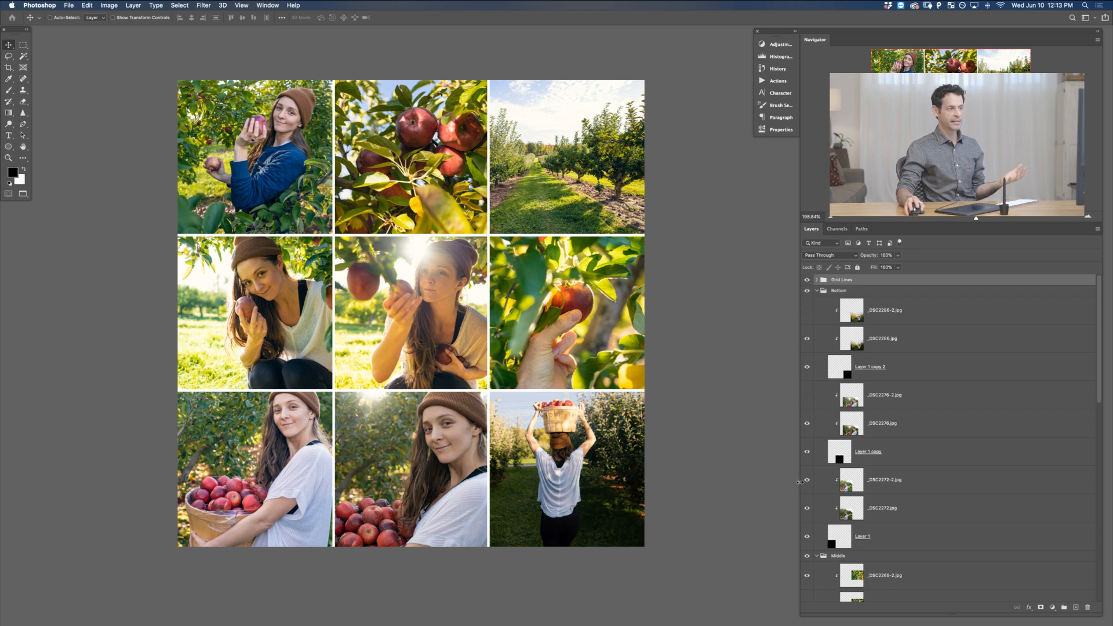
left_click(808, 479)
left_click(808, 479)
left_click(808, 479)
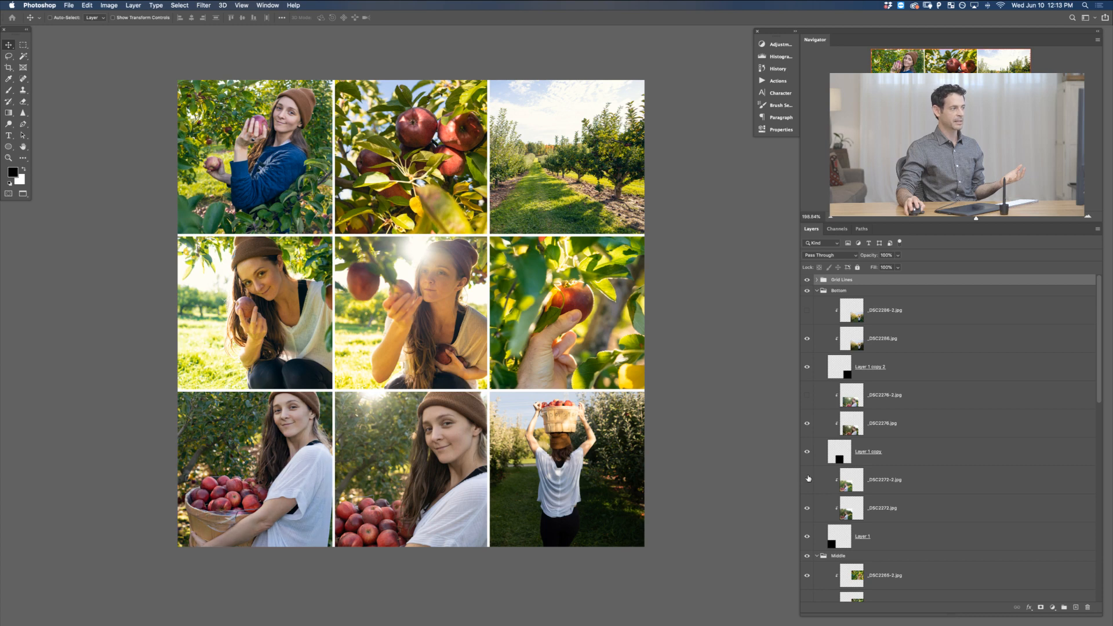
left_click(808, 479)
left_click(808, 479)
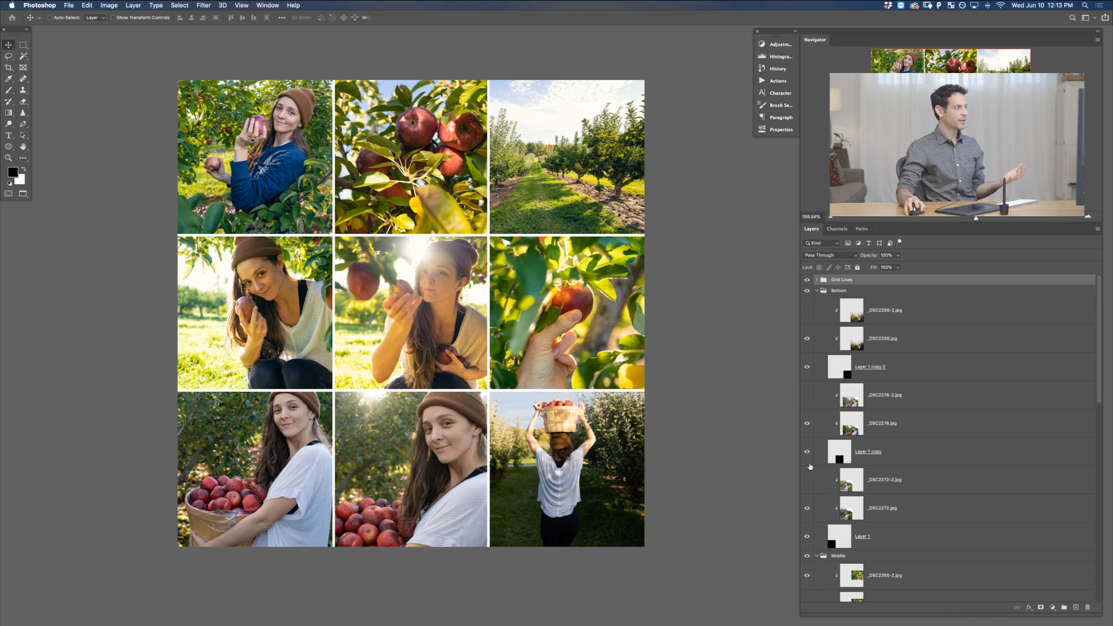
Hide the three edited "-2" photo layers in the Middle group to reveal the unedited originals
scroll(821, 441, "down", 4)
scroll(824, 429, "down", 1)
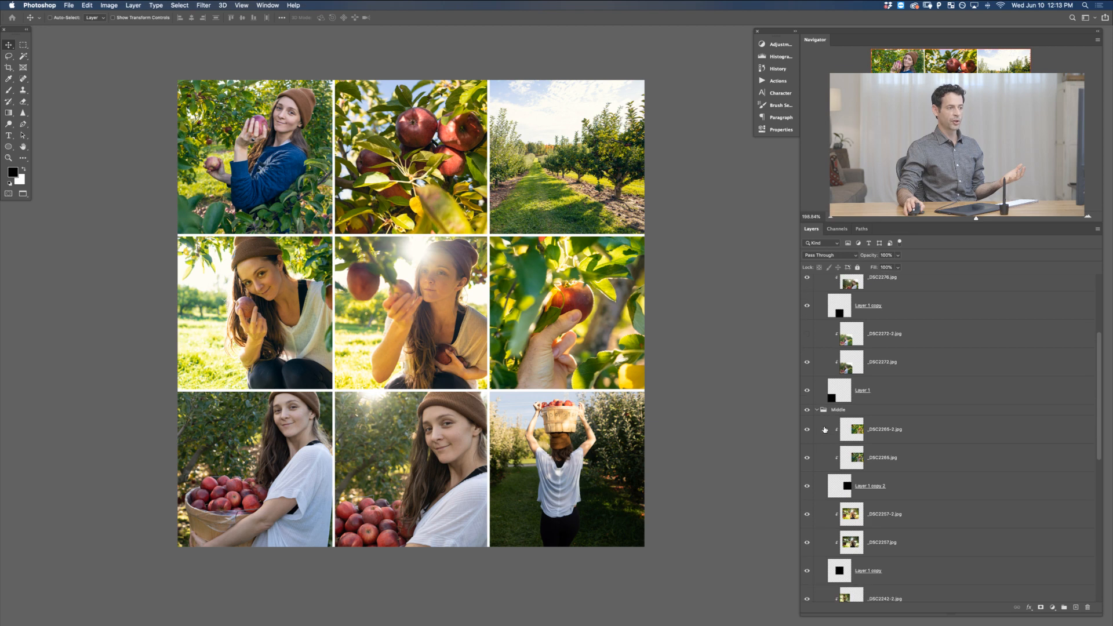
left_click(807, 427)
scroll(820, 426, "down", 1)
scroll(820, 426, "down", 1)
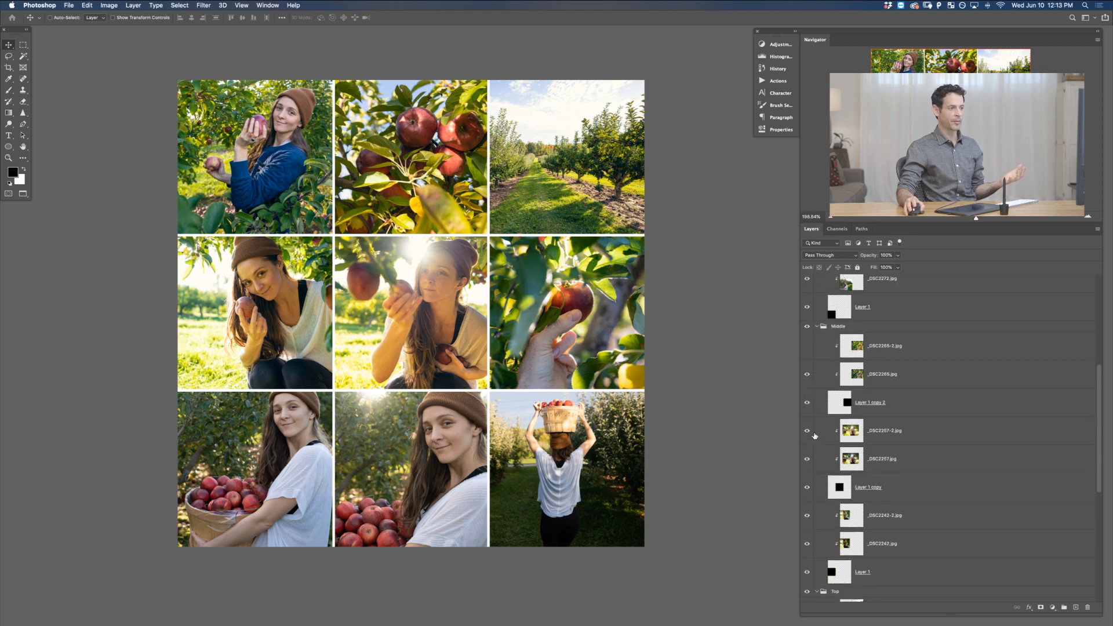
left_click(807, 430)
scroll(860, 423, "down", 1)
scroll(860, 424, "down", 1)
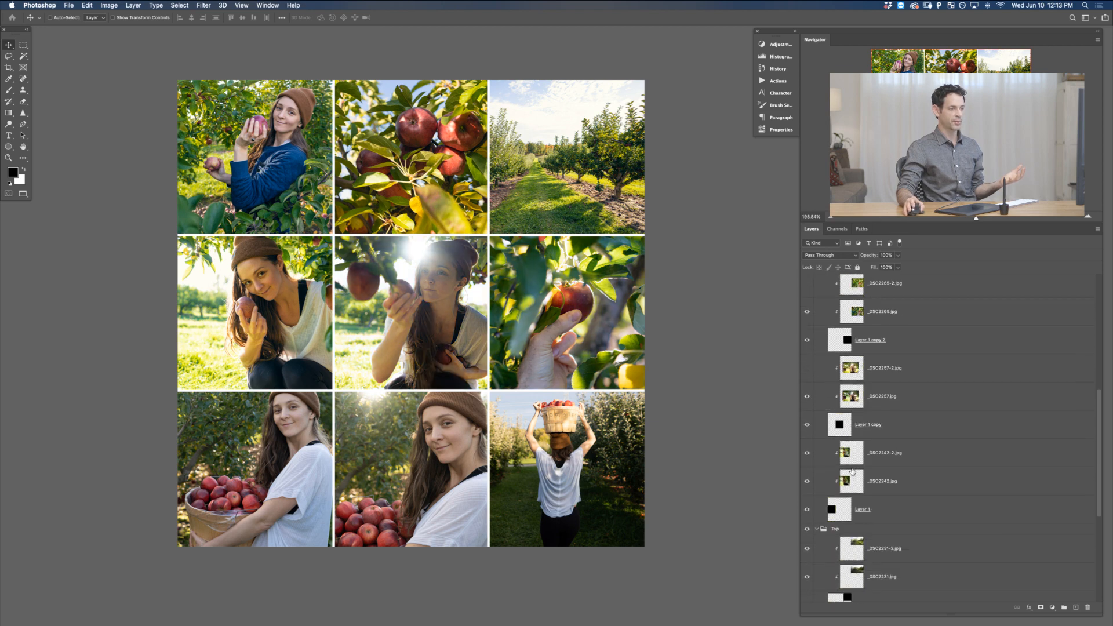
left_click(806, 453)
Hide the three edited "-2" photo layers in the Top group to reveal the unedited originals
scroll(815, 449, "down", 1)
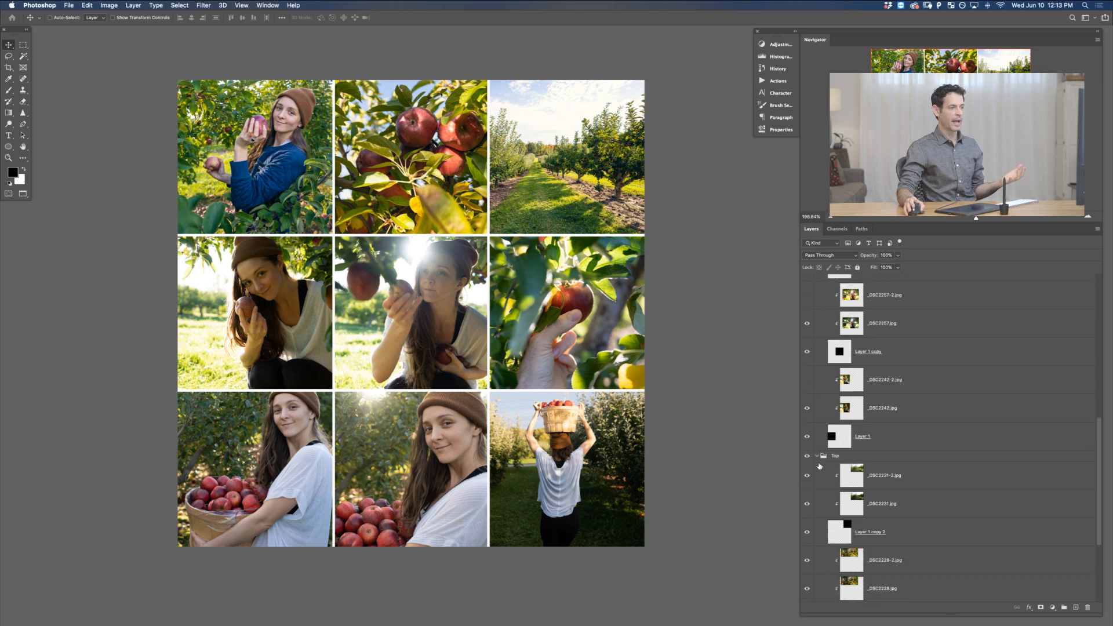
left_click(811, 474)
scroll(826, 456, "down", 1)
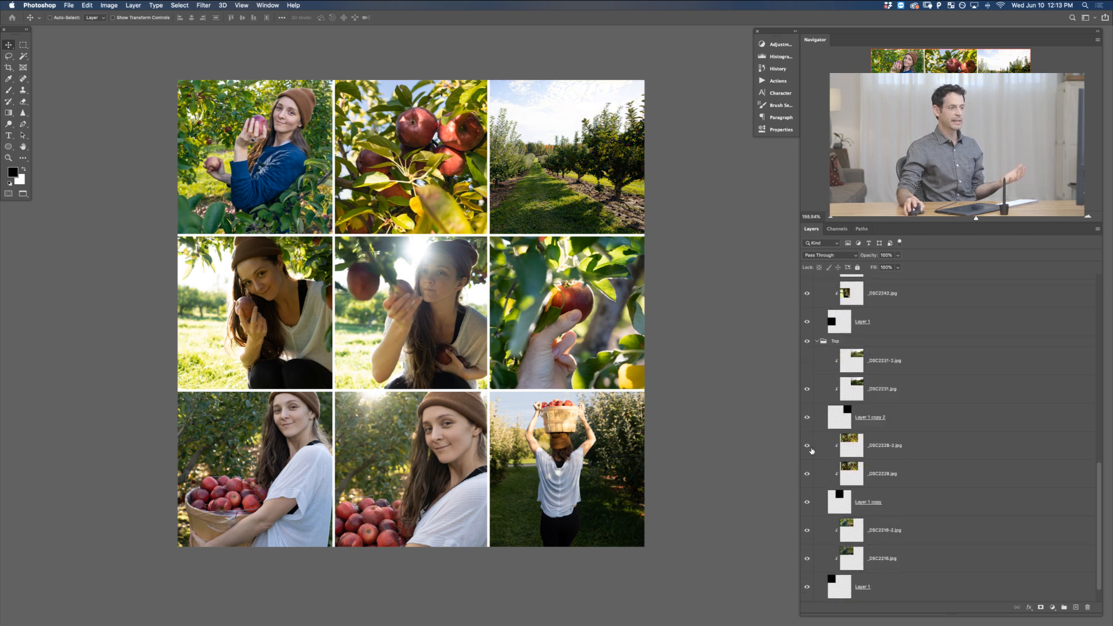
left_click(808, 447)
scroll(815, 452, "down", 1)
left_click(806, 503)
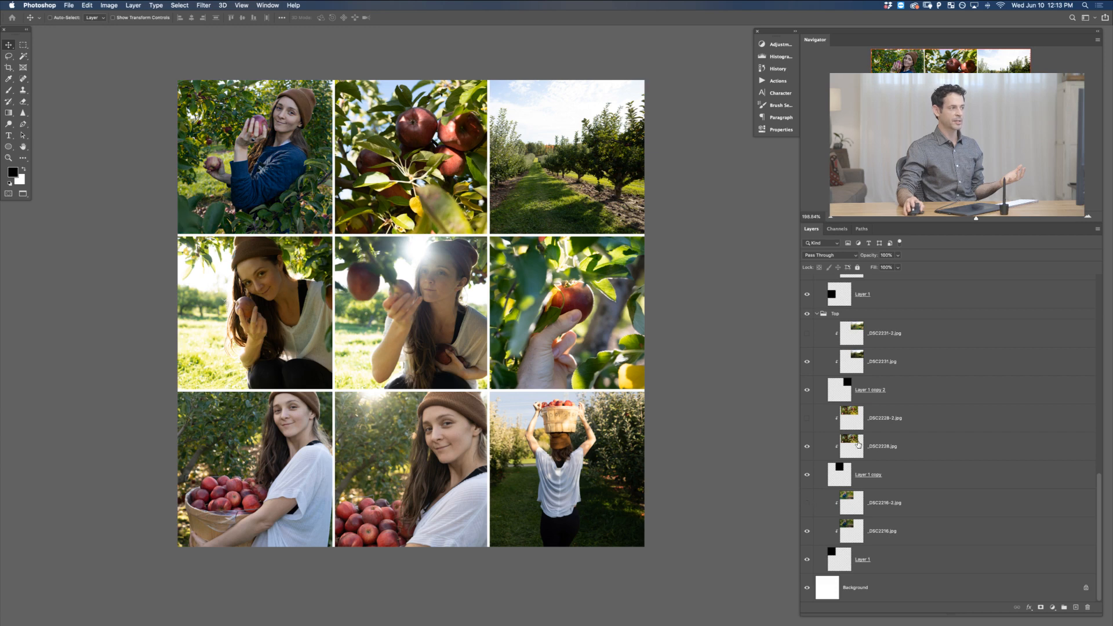
Collapse the Bottom layer group
scroll(859, 445, "up", 10)
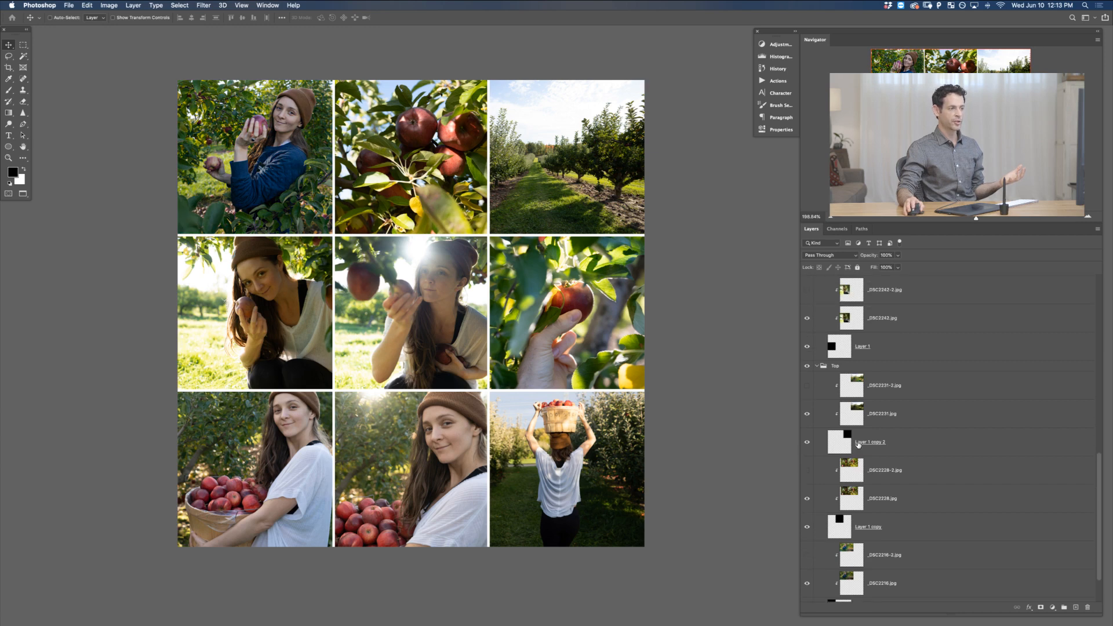
scroll(858, 446, "up", 5)
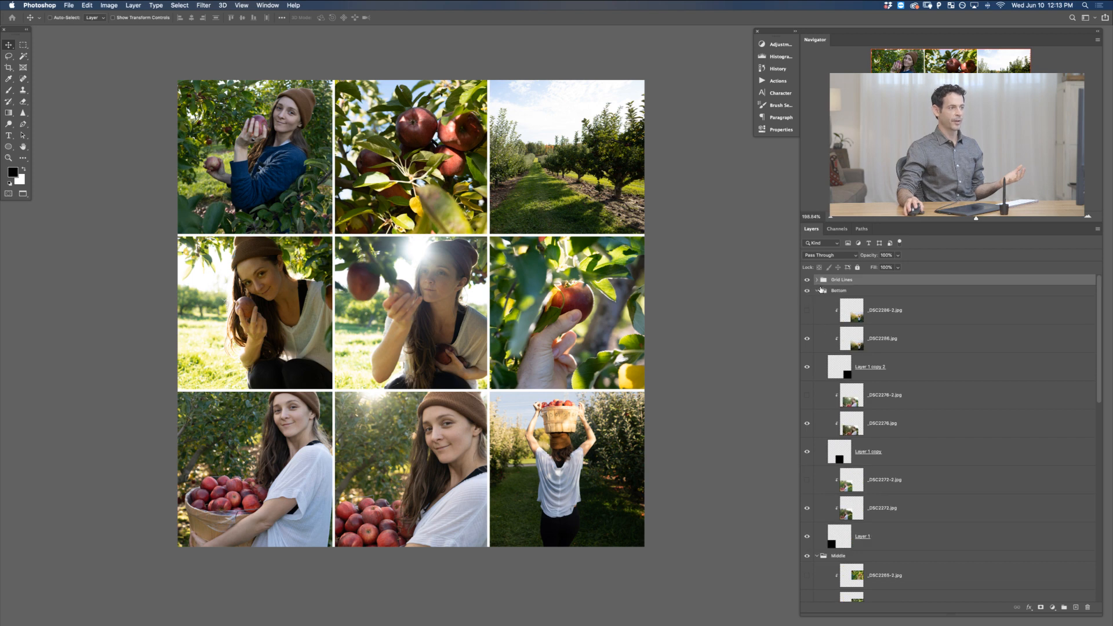
left_click(817, 291)
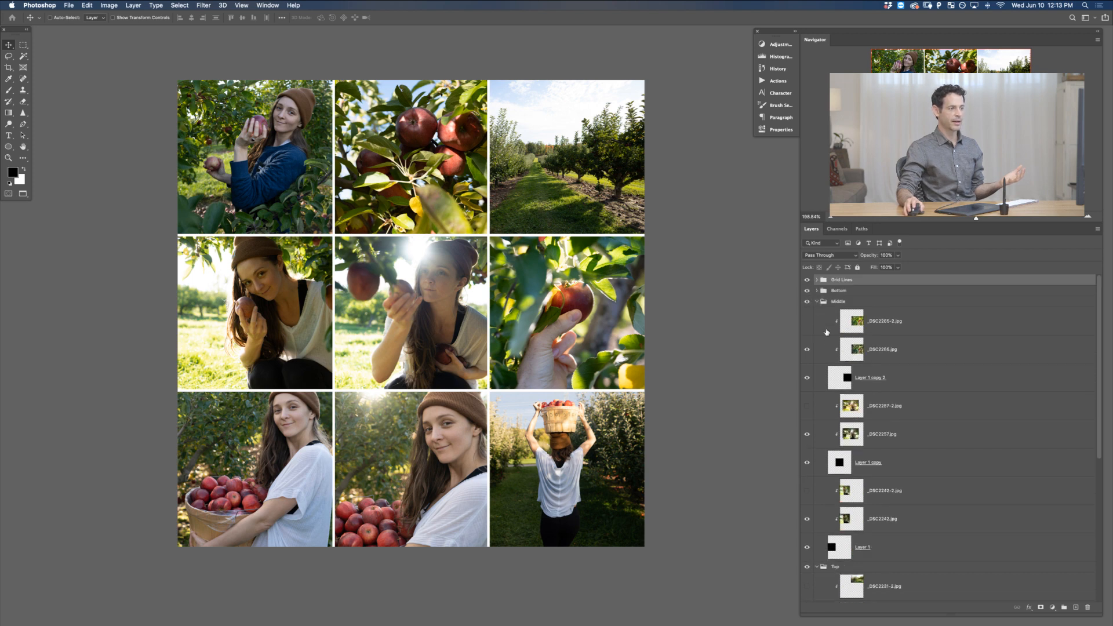
Collapse the Middle and Top layer groups
scroll(828, 336, "down", 5)
scroll(830, 363, "up", 5)
left_click(818, 302)
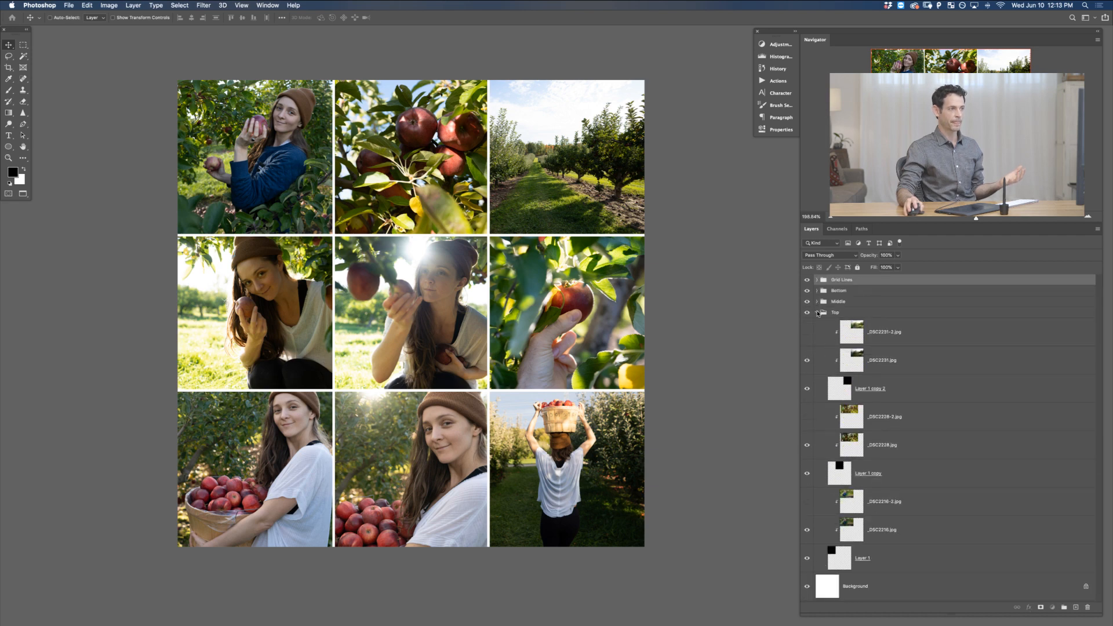
left_click(818, 312)
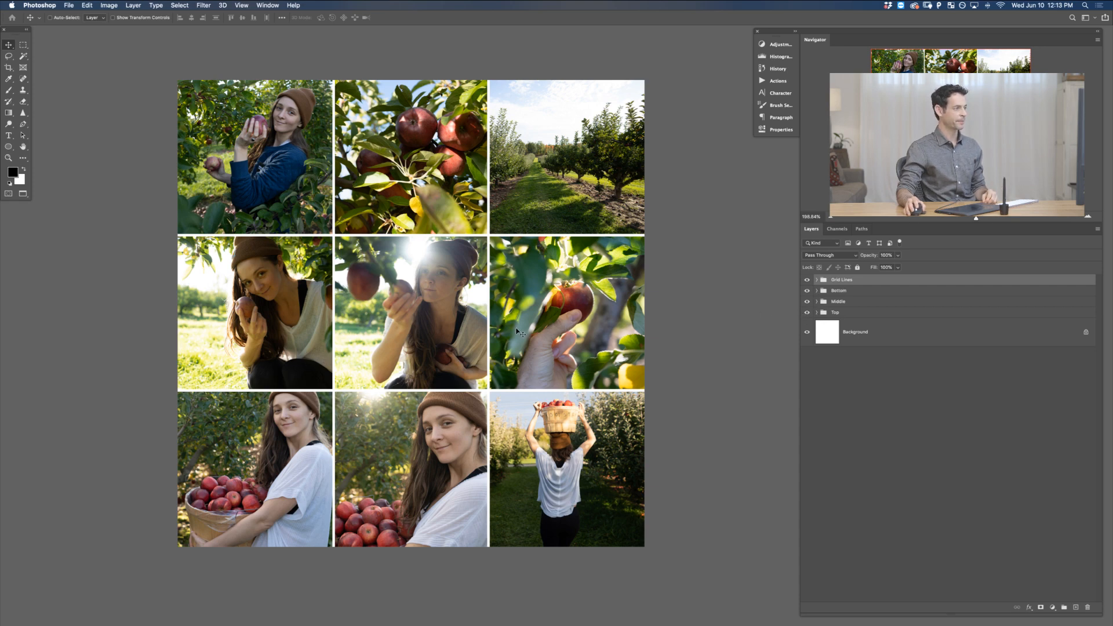
Export the unedited grid with Save for Web as a JPEG named Preset-Vibrant-Before.jpg in the Marketing folder
key("super+alt+shift+s")
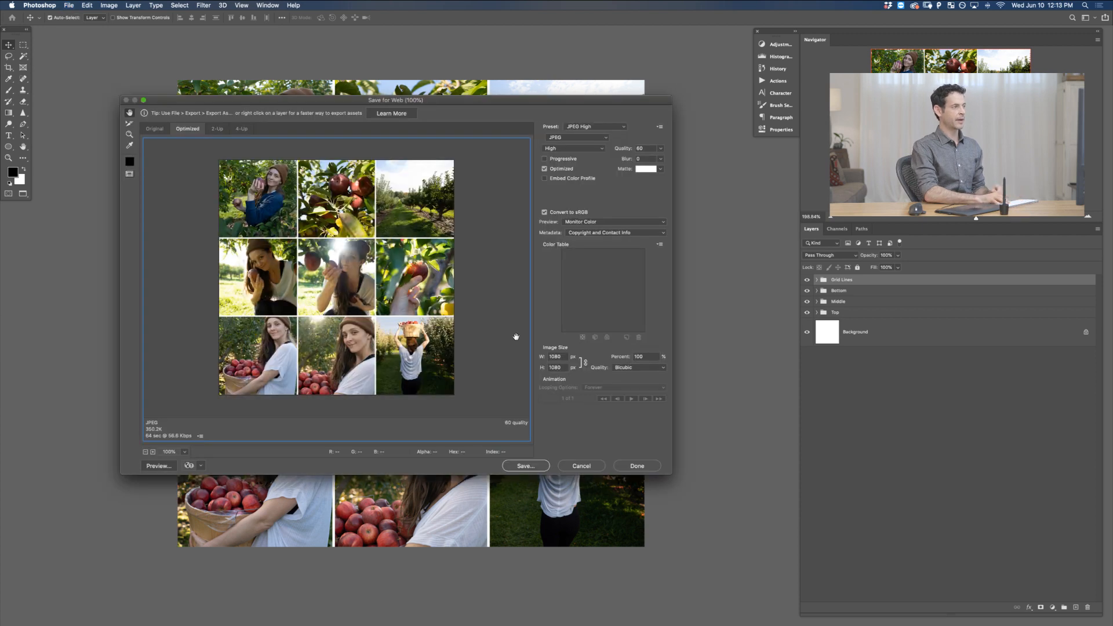
key("Return")
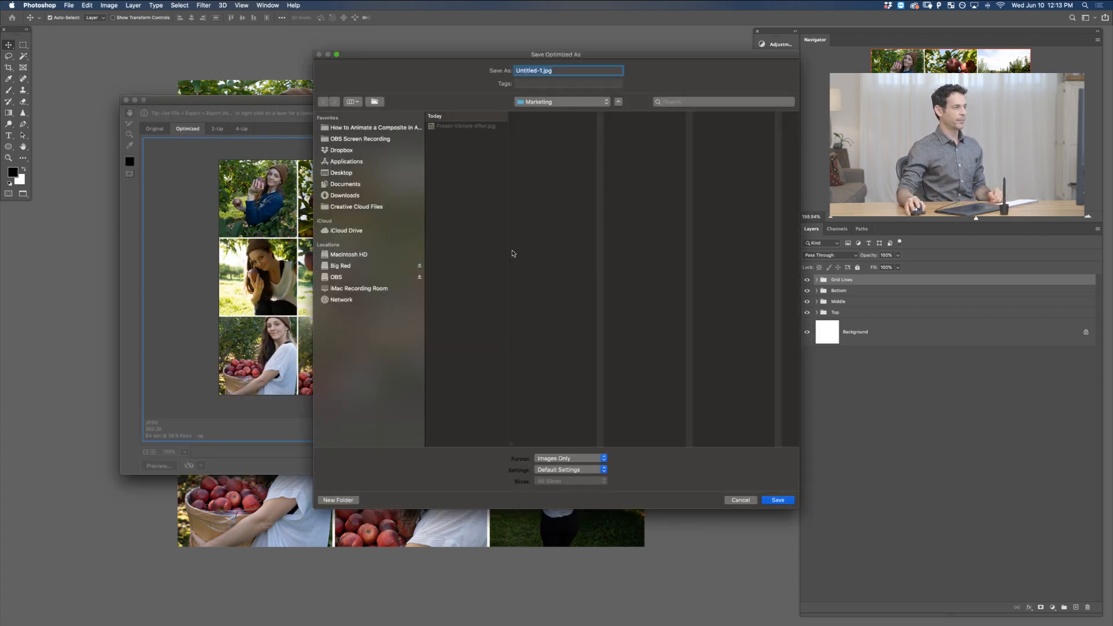
left_click(465, 126)
left_click(560, 72)
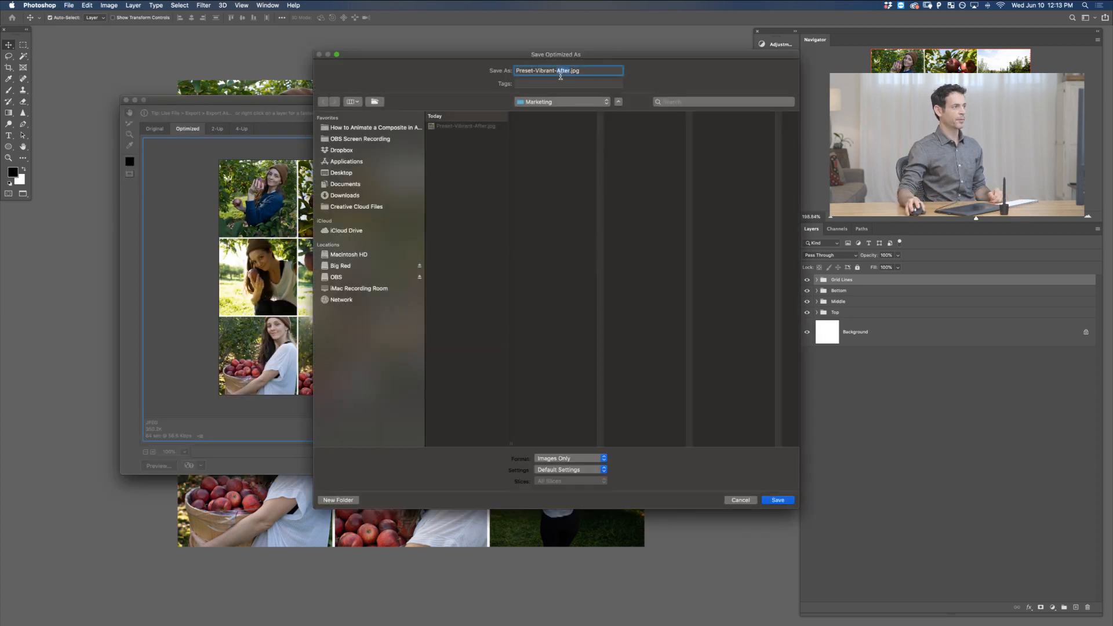
key("Return")
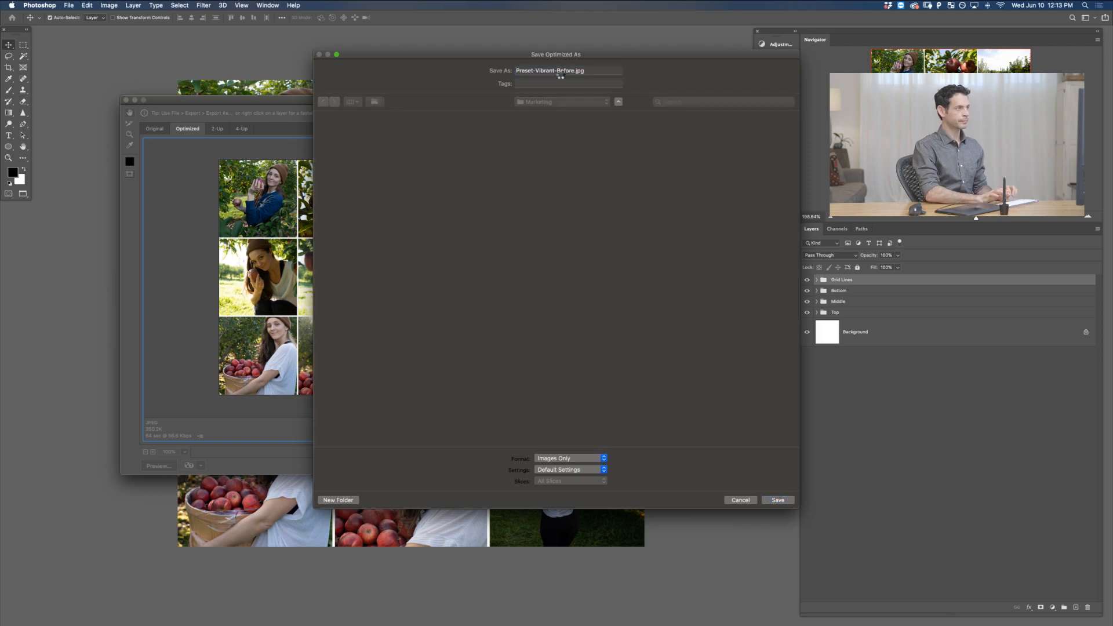
Open Preset-Vibrant-After.jpg and Preset-Vibrant-Before.jpg together from the Marketing folder
key("shift+f")
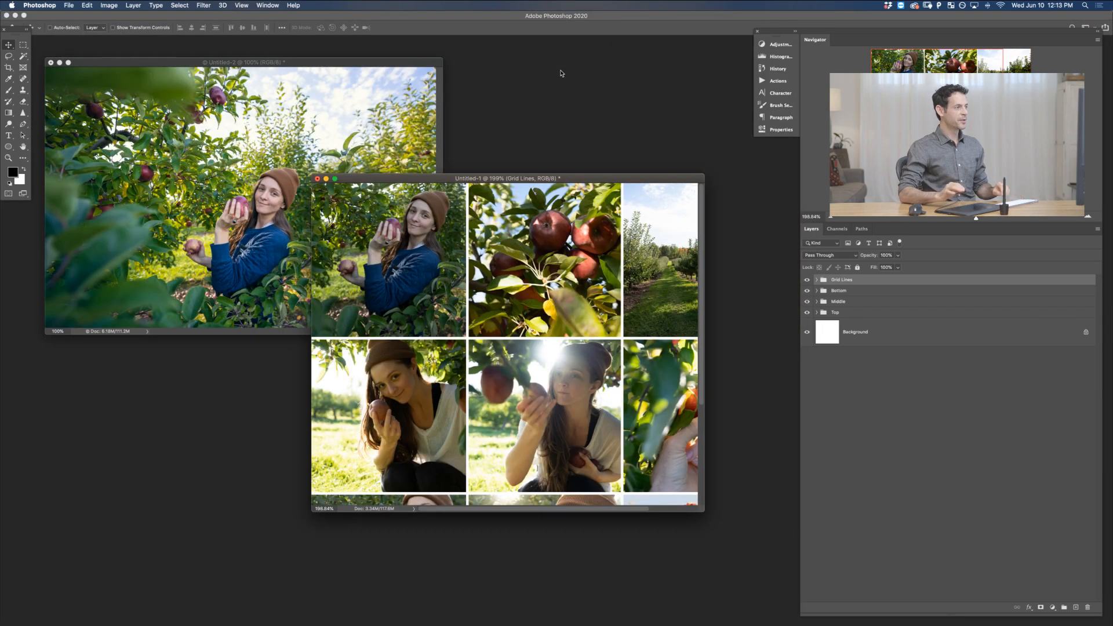
key("super+1")
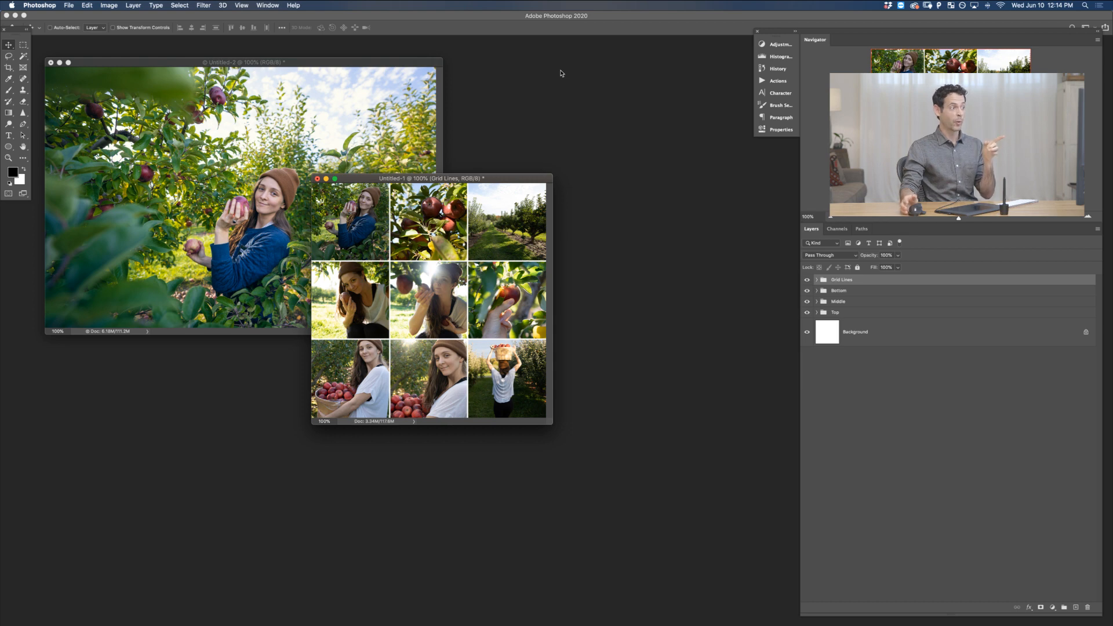
key("super+o")
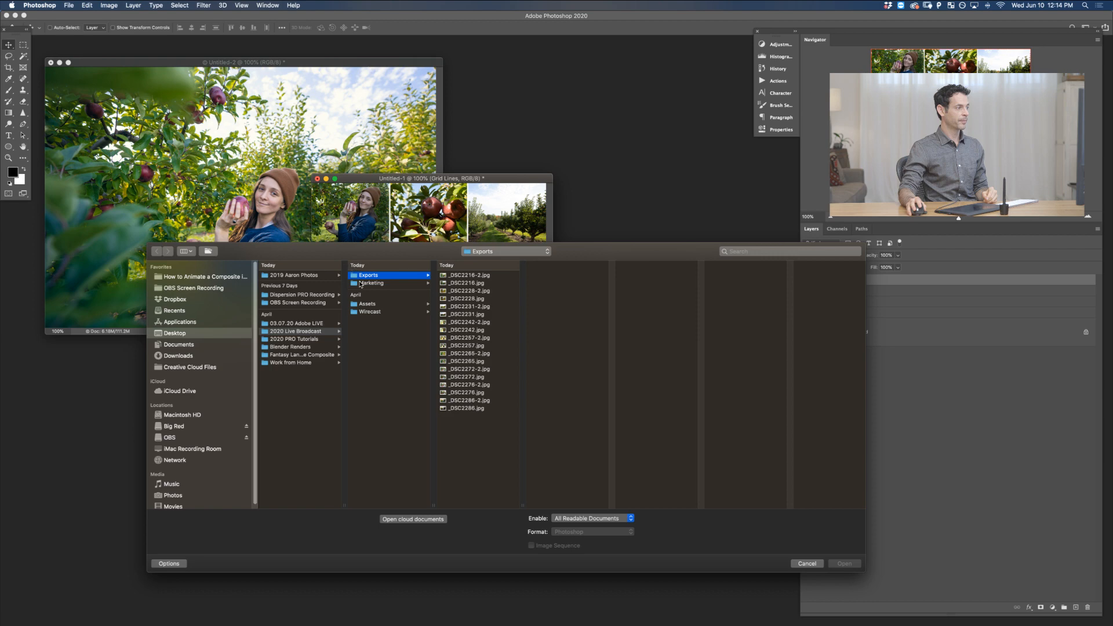
left_click(360, 284)
left_click(466, 275)
left_click(467, 285, "shift")
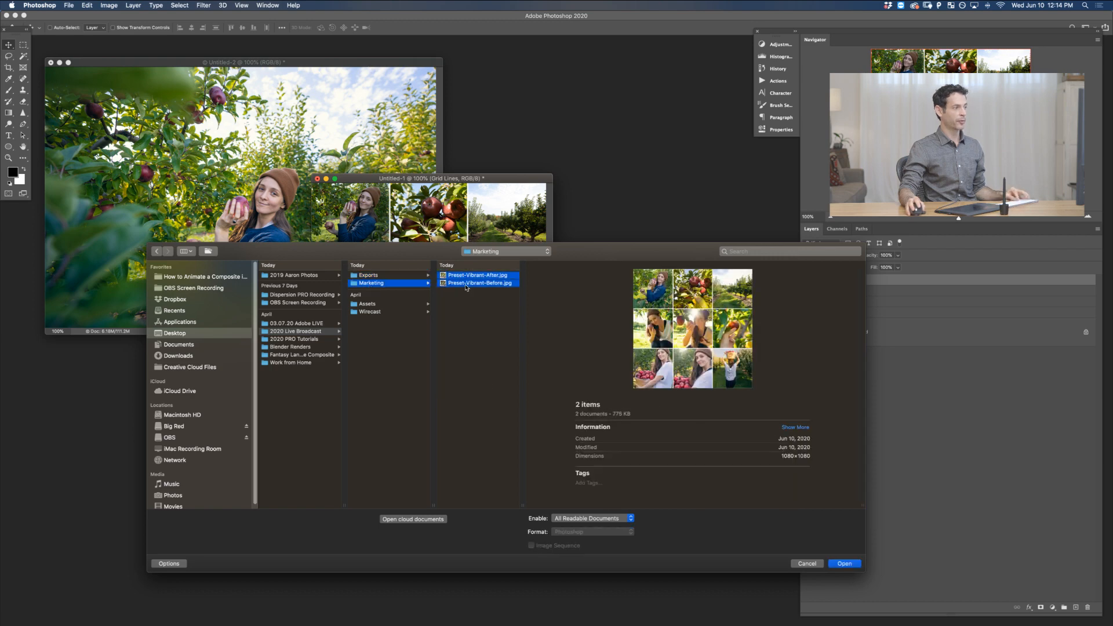
key("Return")
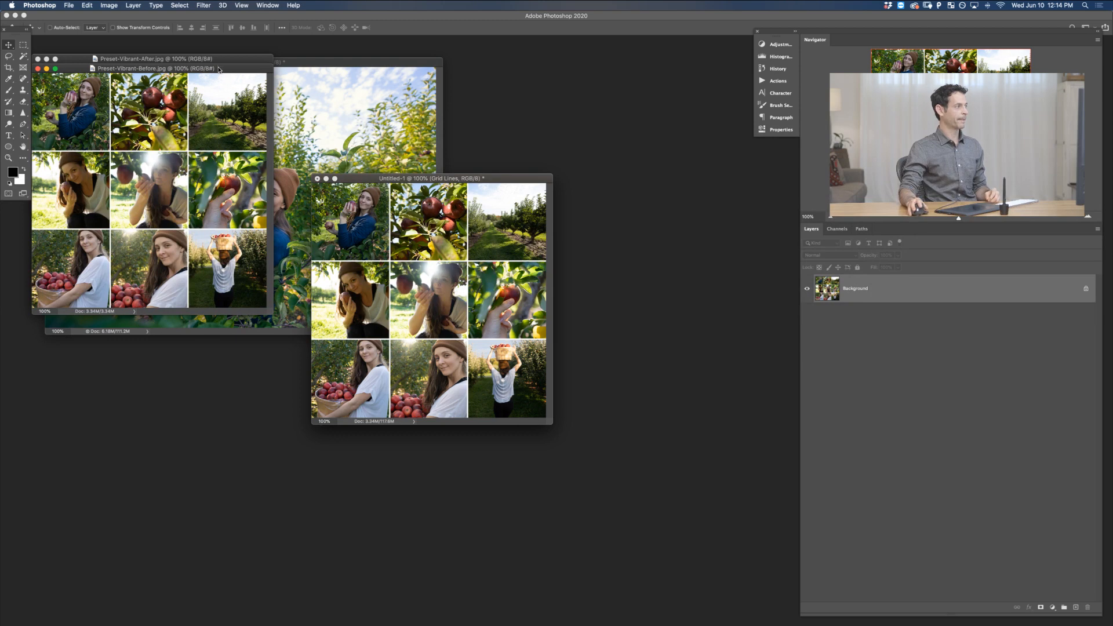
Copy the After collage into the Preset-Vibrant-Before.jpg document as a layer aligned over the original, and show that document full screen
left_click_drag(219, 69, 583, 289)
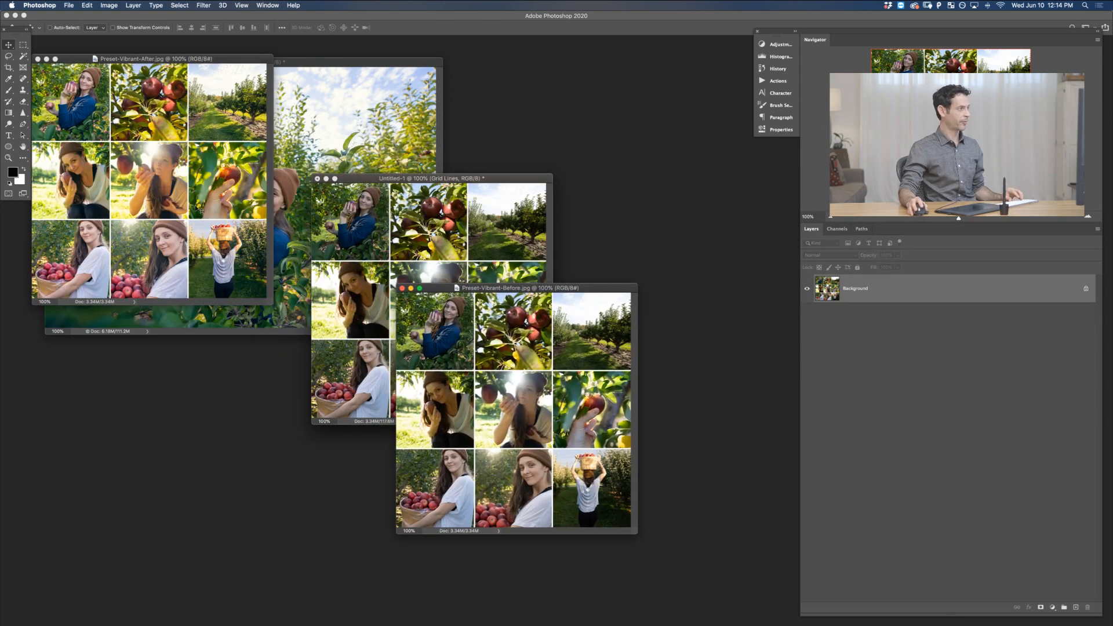
key("ctrl+Tab")
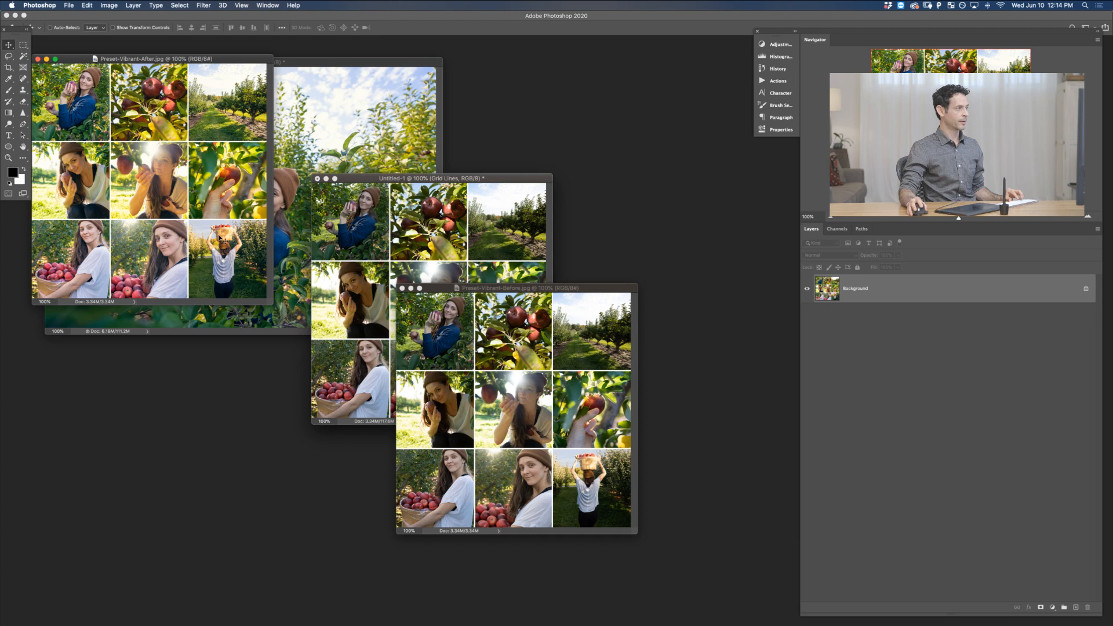
left_click_drag(223, 239, 502, 409)
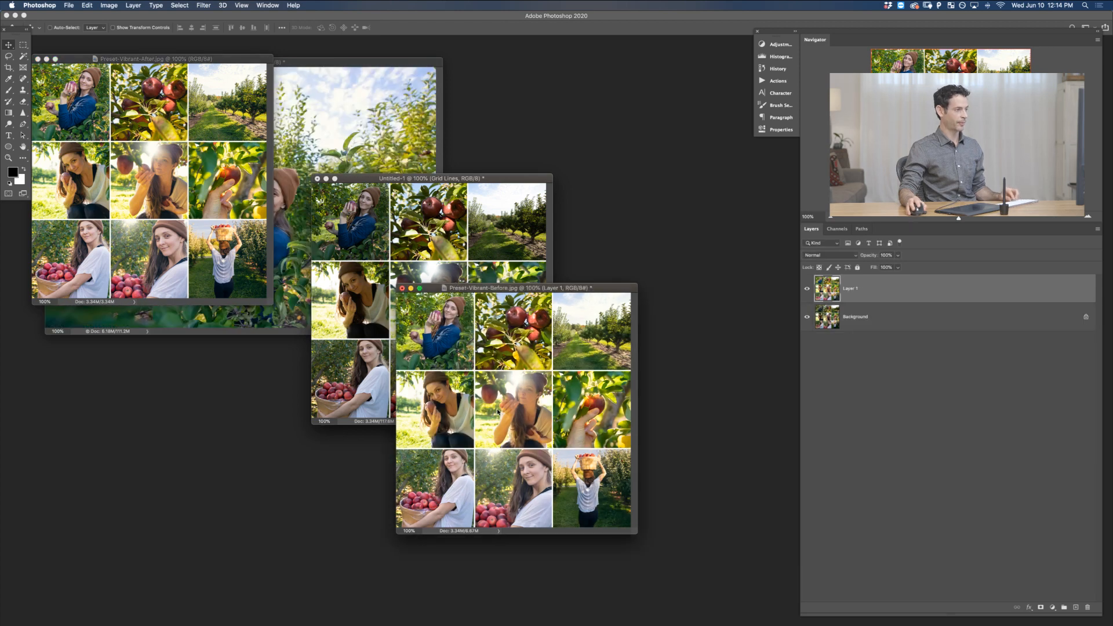
key("f")
left_click(606, 369, "super")
left_click_drag(606, 370, 465, 407)
left_click_drag(556, 419, 569, 411)
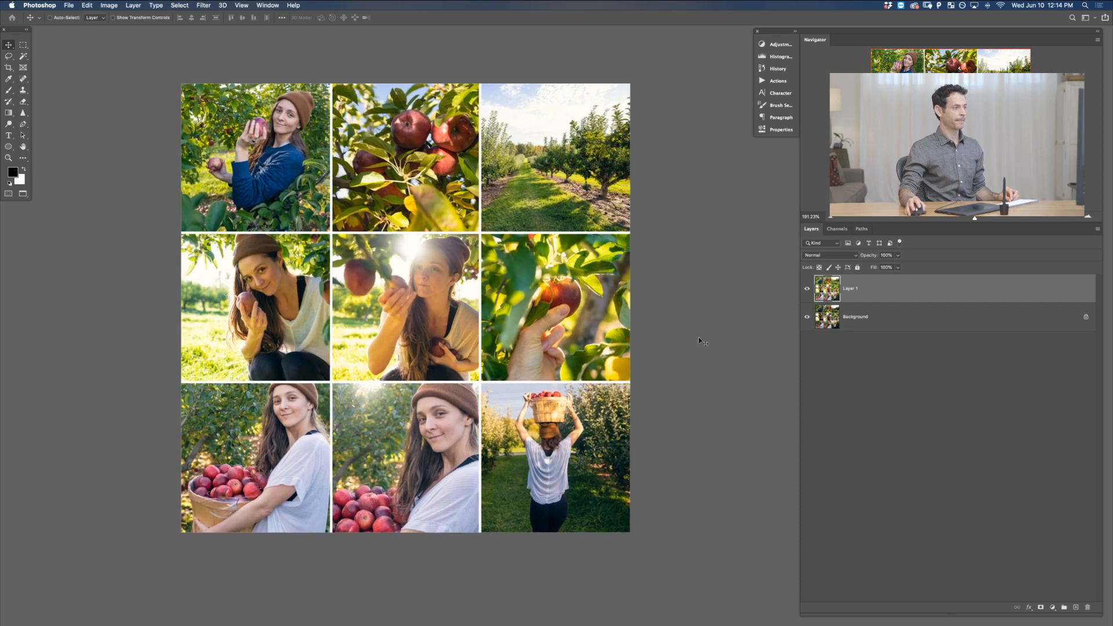
Compare the before and after collages by repeatedly hiding and showing Layer 1
left_click(808, 289)
left_click(808, 288)
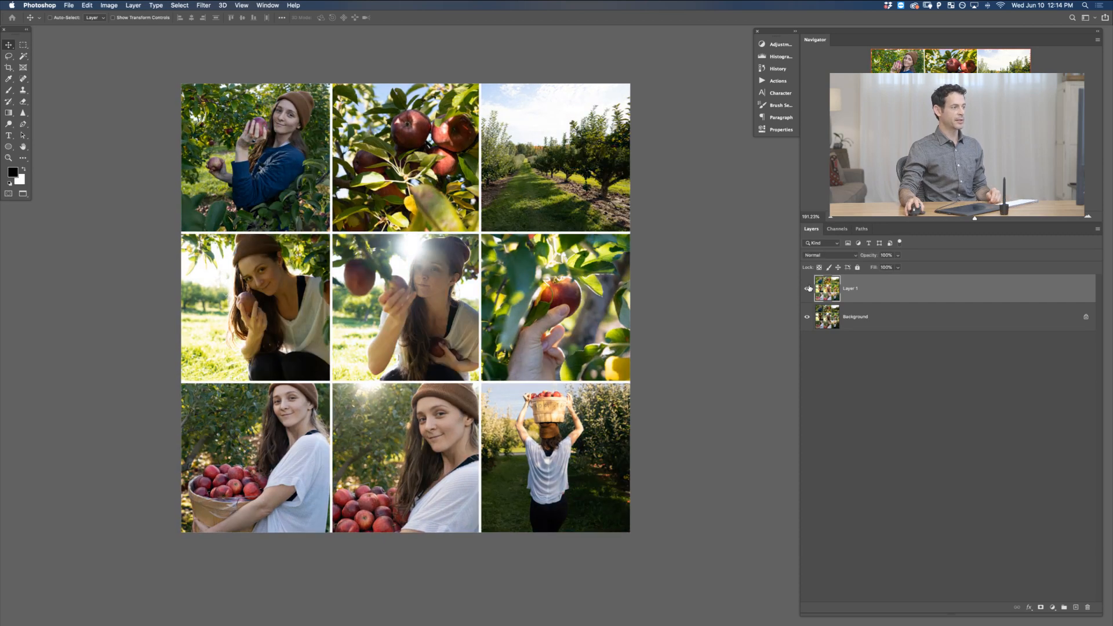
left_click(809, 288)
left_click(807, 288)
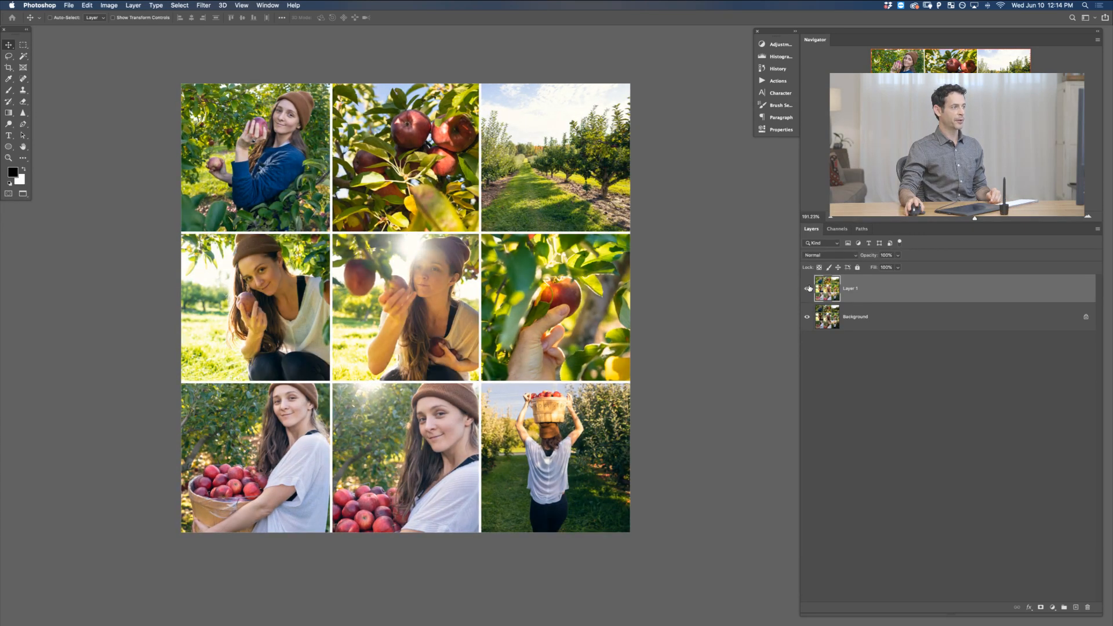
left_click(808, 288)
left_click(807, 288)
left_click(808, 288)
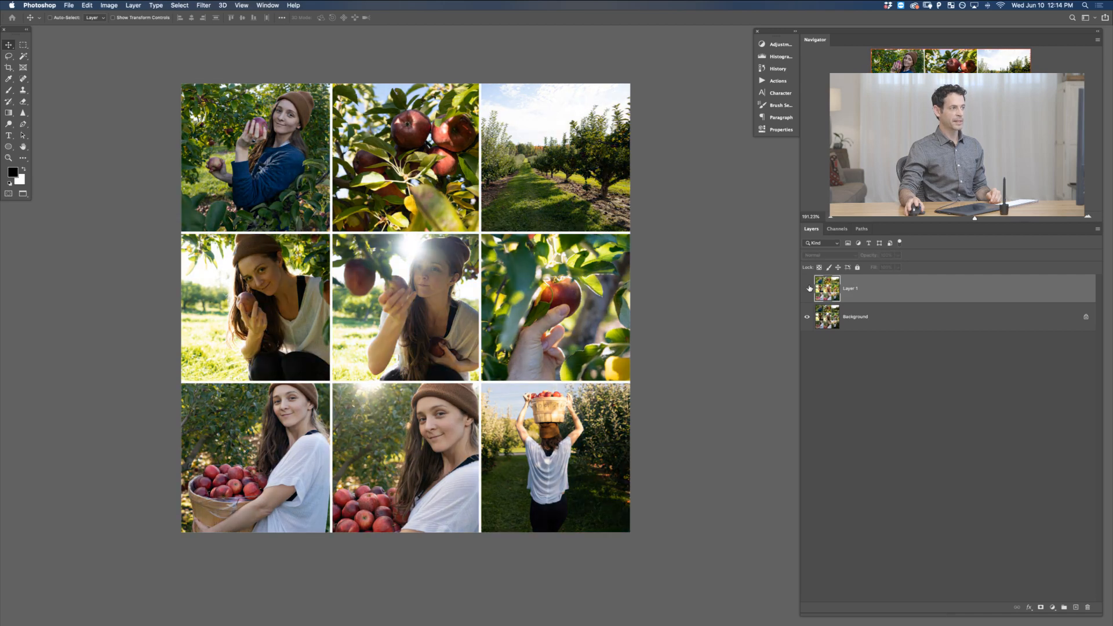
left_click(808, 288)
left_click(809, 289)
left_click(809, 289)
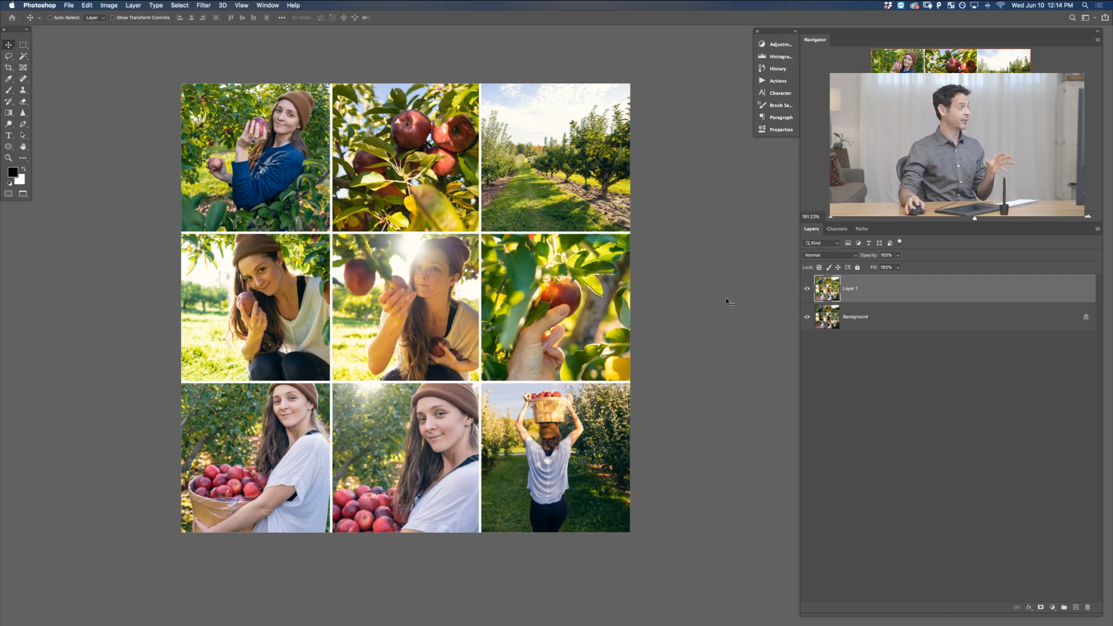
Show the Timeline and choose frame animation as the timeline type
left_click(270, 6)
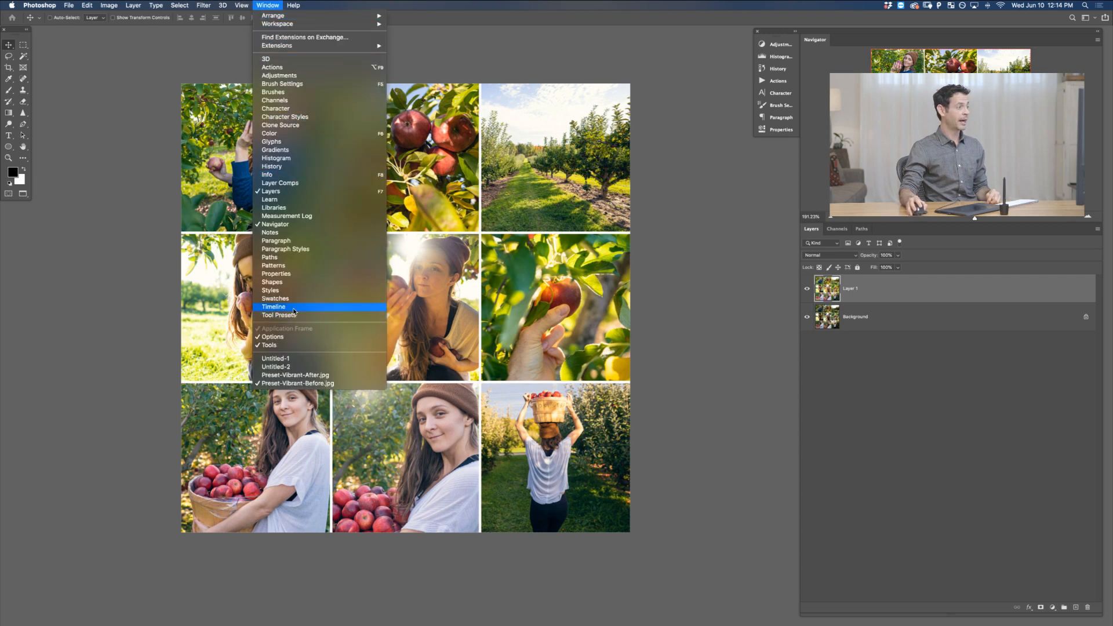
left_click(274, 306)
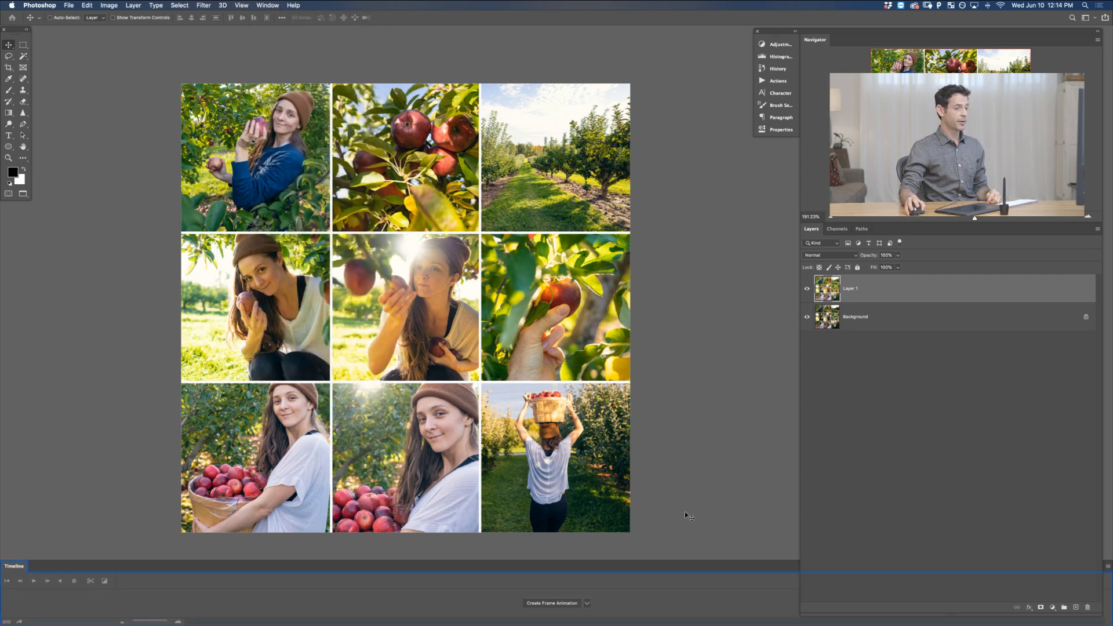
left_click(587, 604)
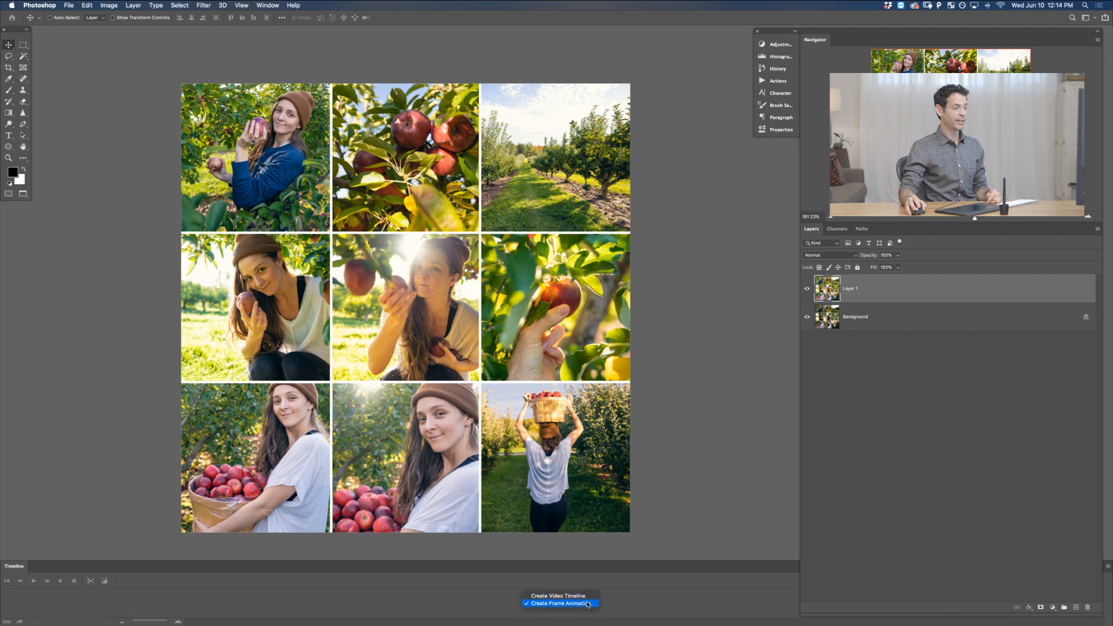
left_click(587, 604)
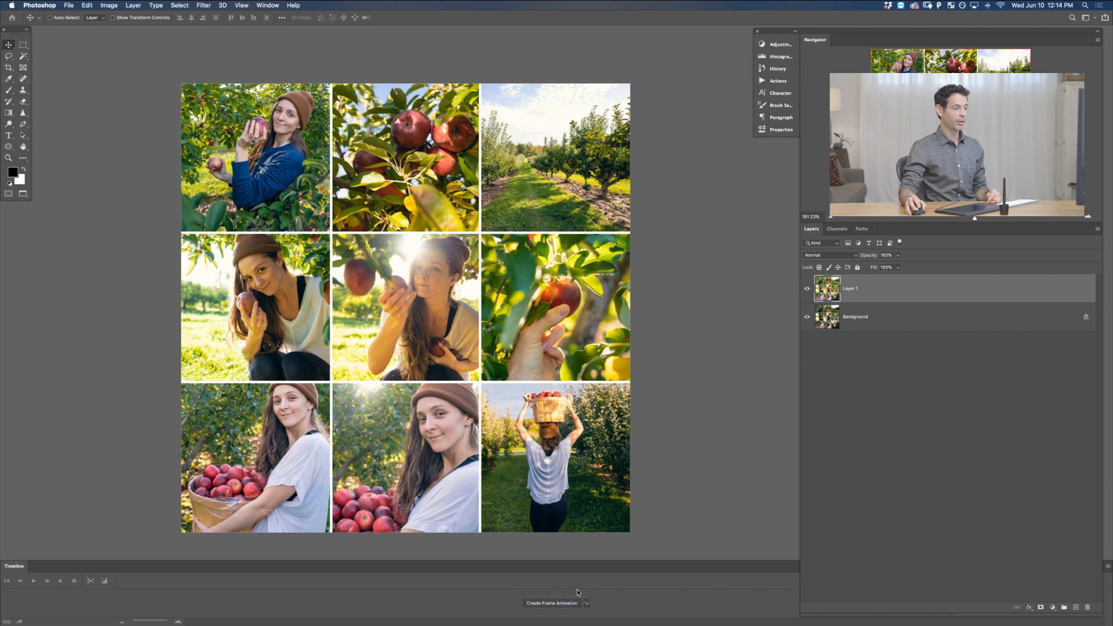
Undock the Timeline, place it below the collage and widen it to about the collage's right edge
left_click_drag(559, 568, 559, 550)
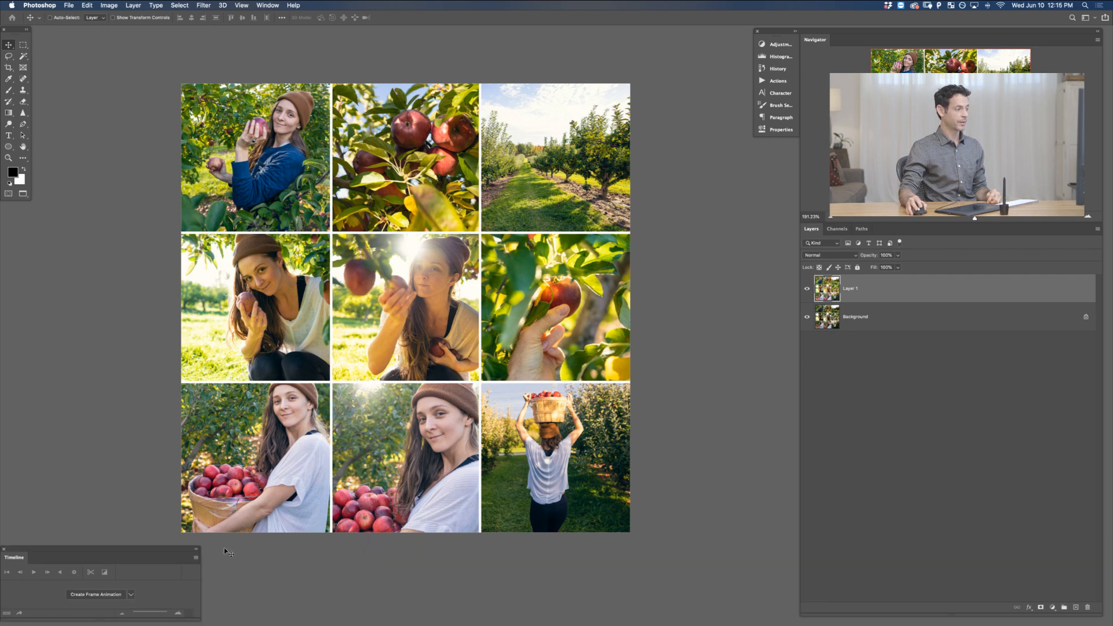
left_click_drag(119, 549, 214, 532)
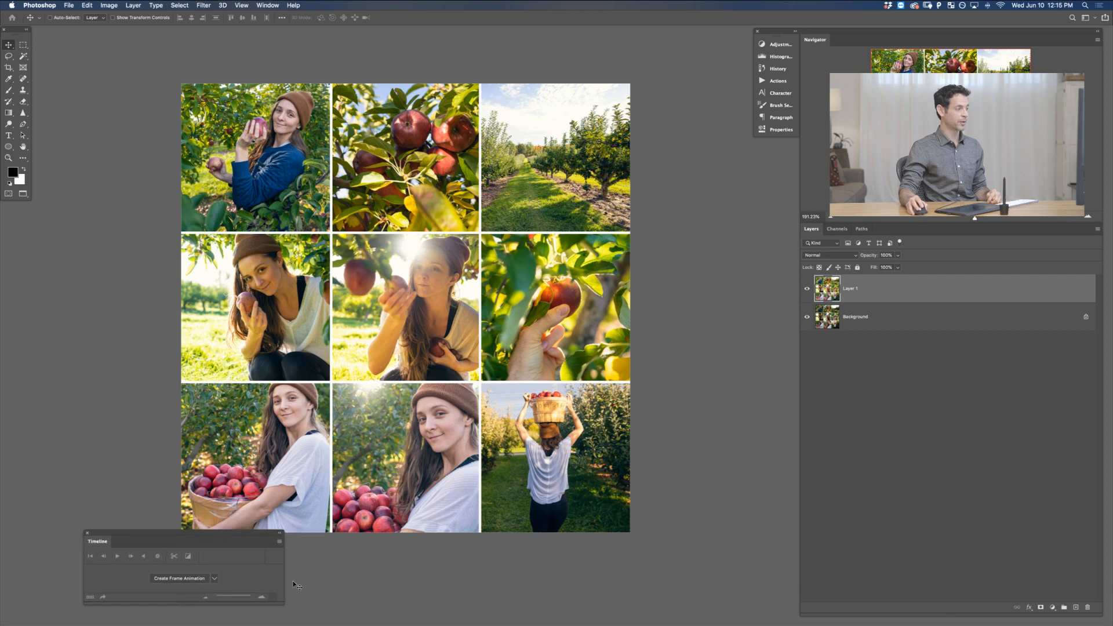
left_click_drag(282, 606, 628, 608)
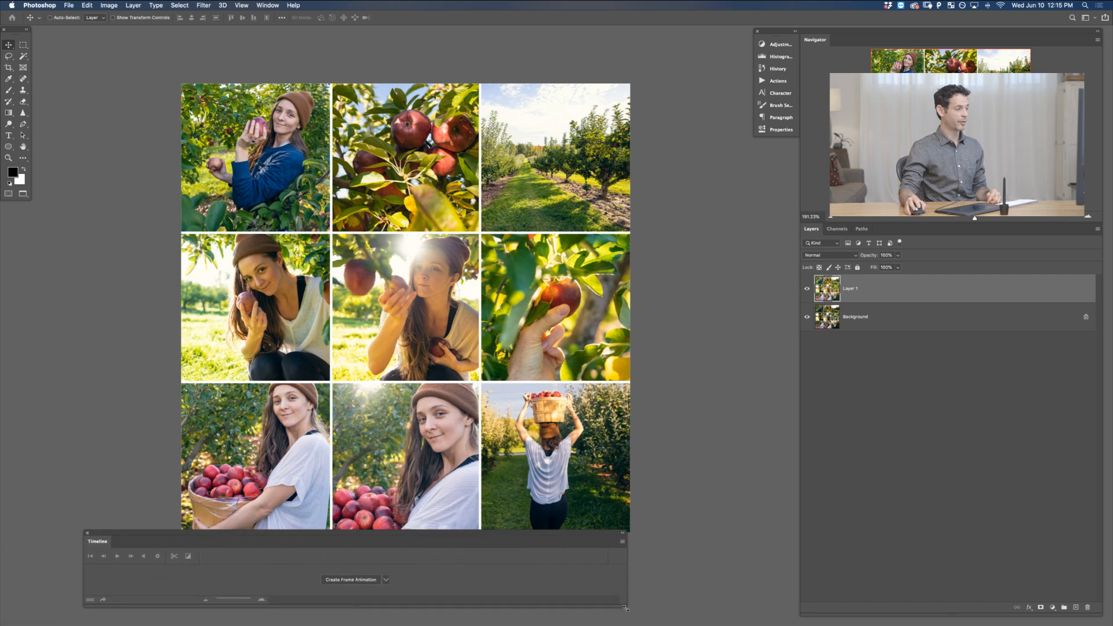
left_click_drag(501, 425, 473, 396)
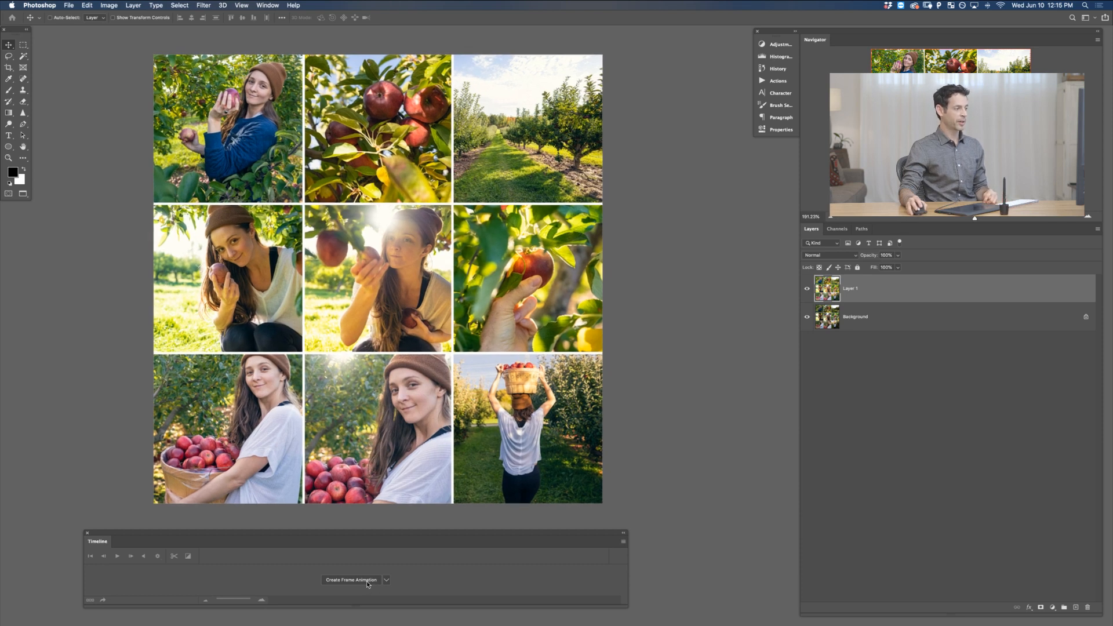
Create a frame animation with a second frame in which Layer 1 is hidden, keeping it visible in the first frame
left_click(350, 580)
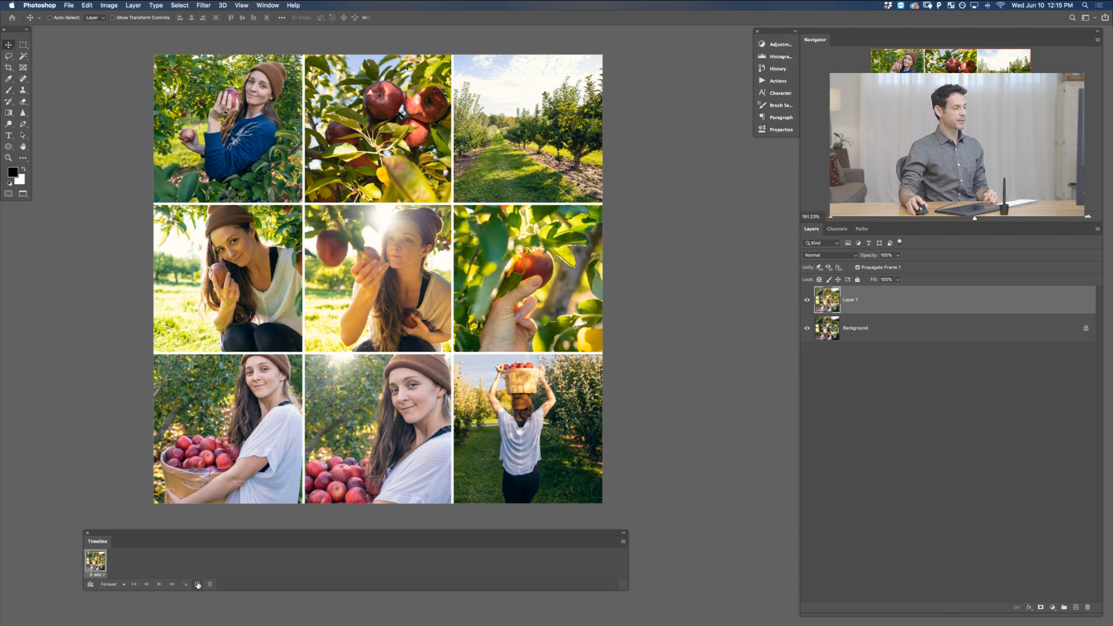
left_click(198, 585)
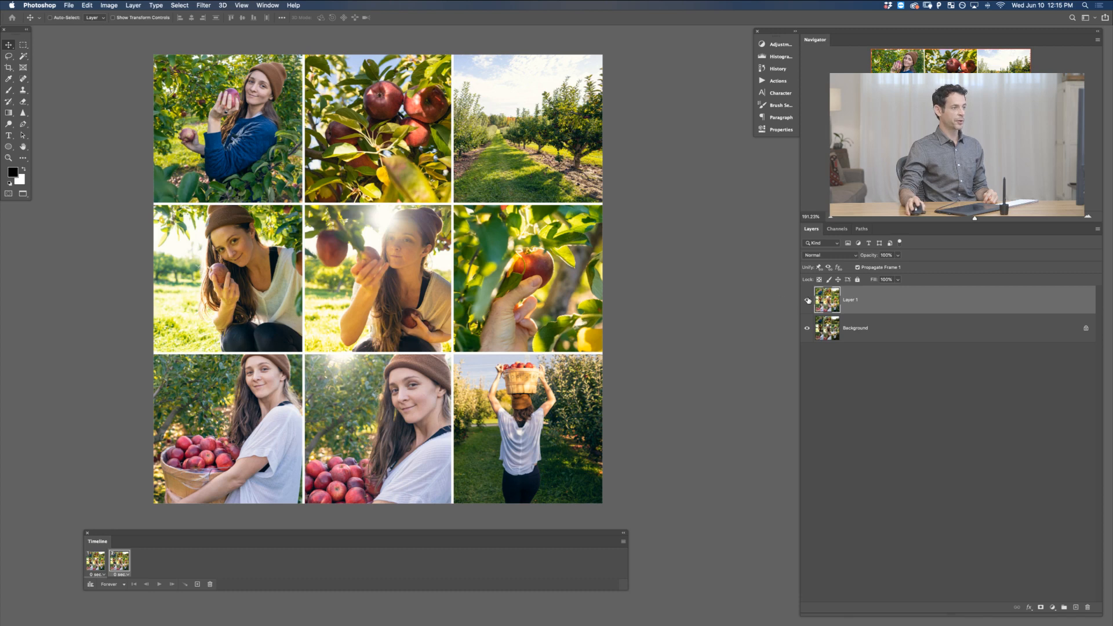
left_click(808, 300)
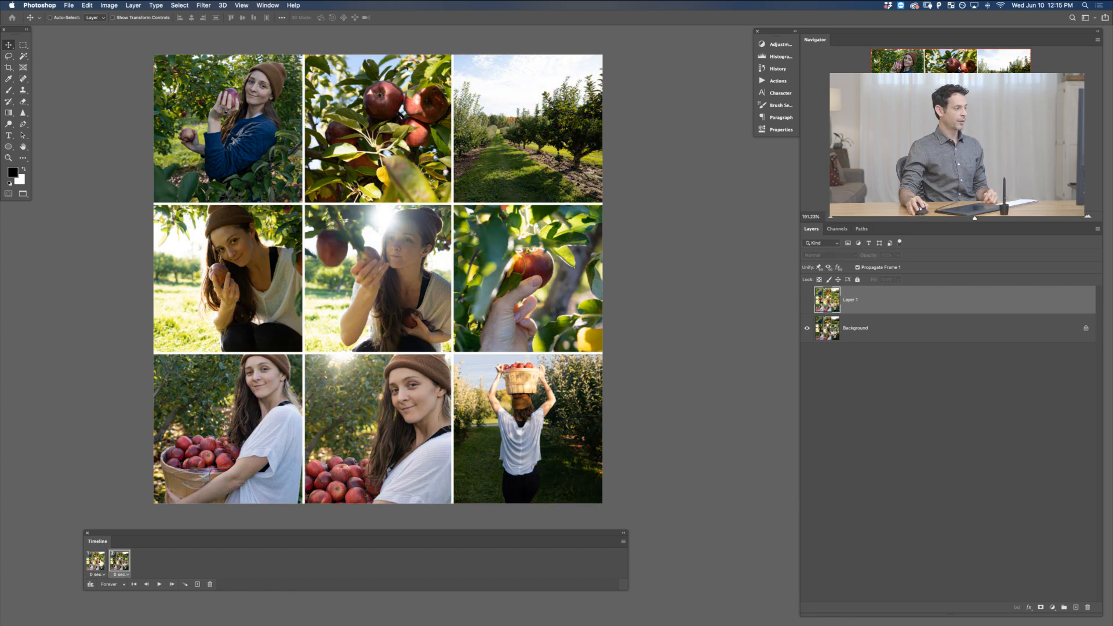
left_click(100, 561)
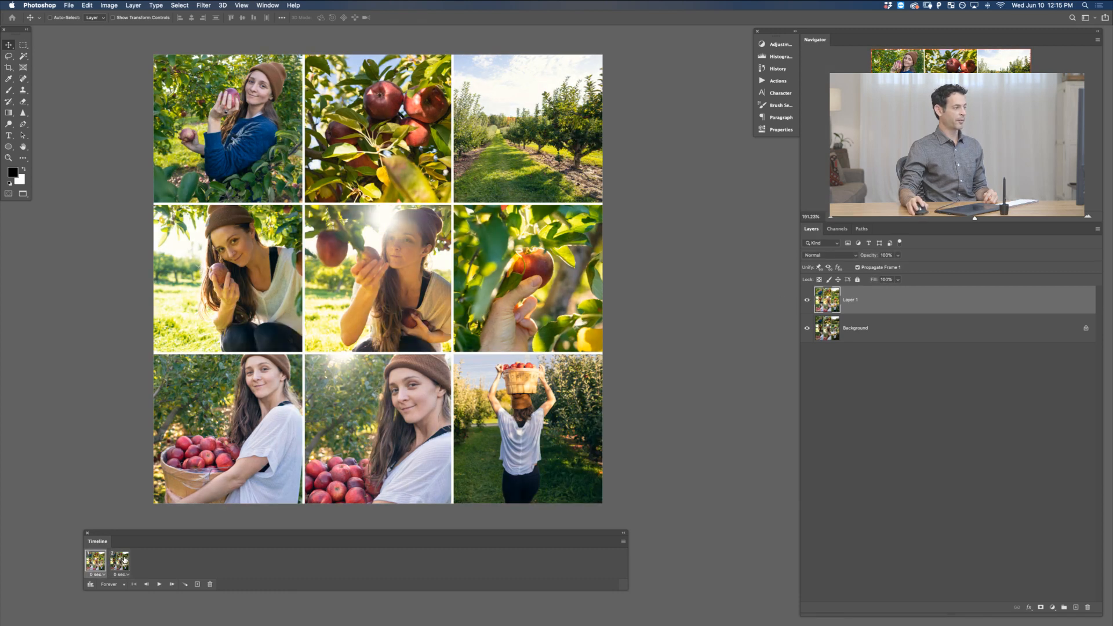
Set a custom delay of 1.5 seconds for the animation frames
left_click(124, 560)
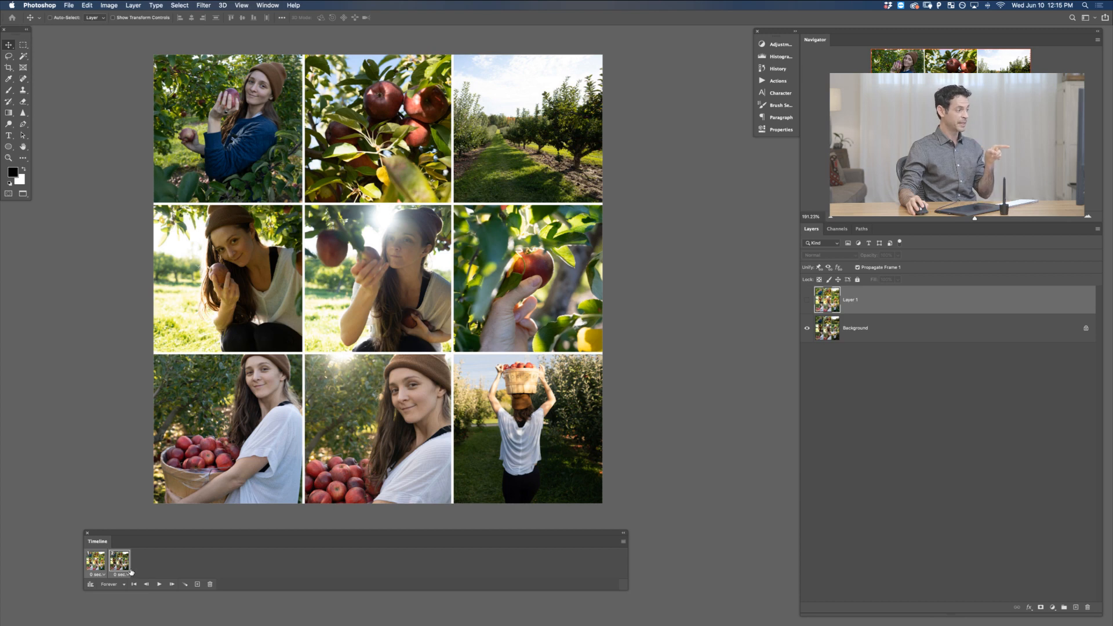
left_click(129, 575)
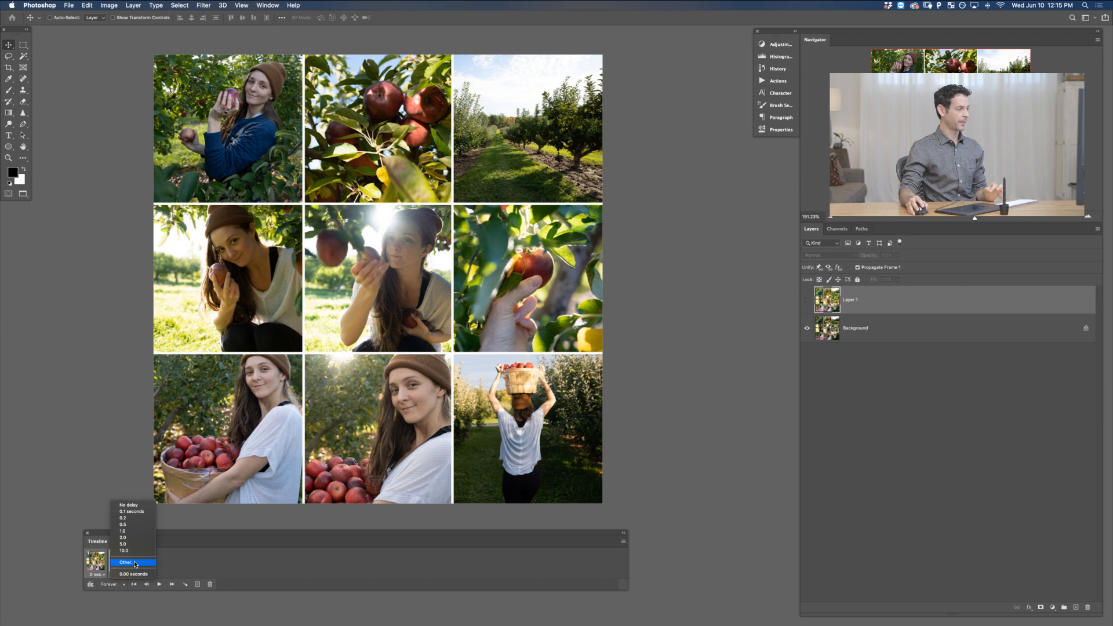
left_click(136, 563)
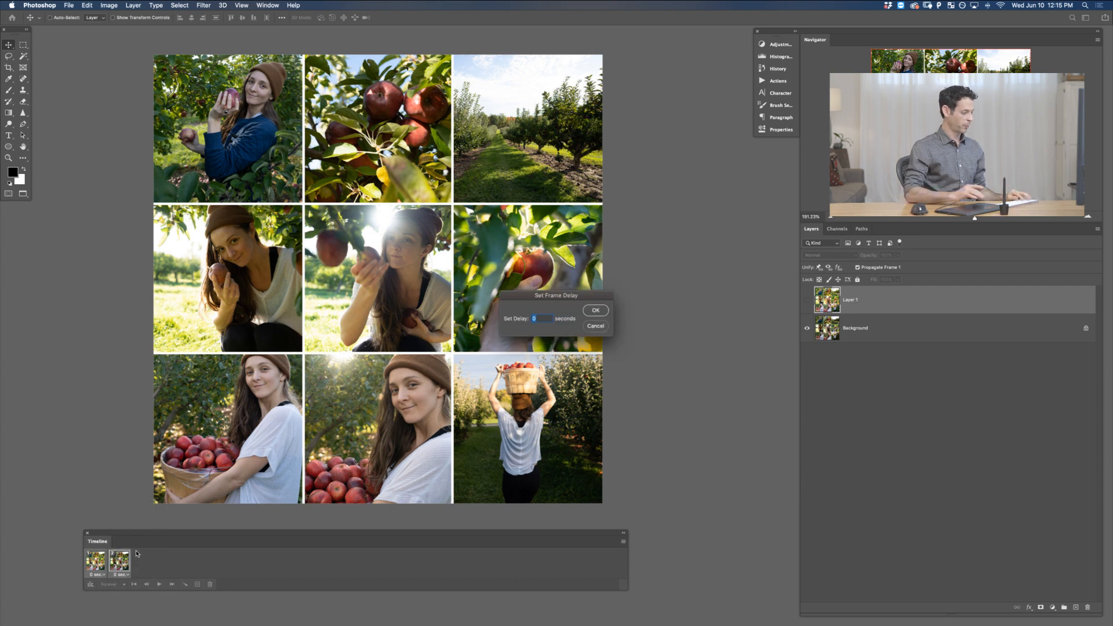
type("1.5")
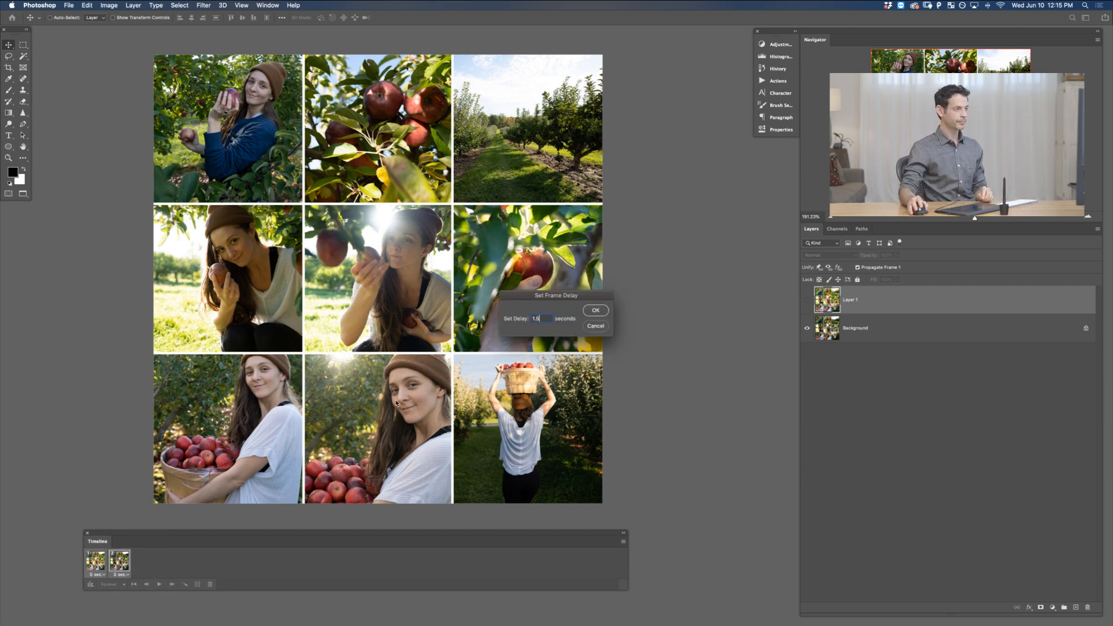
left_click(605, 306)
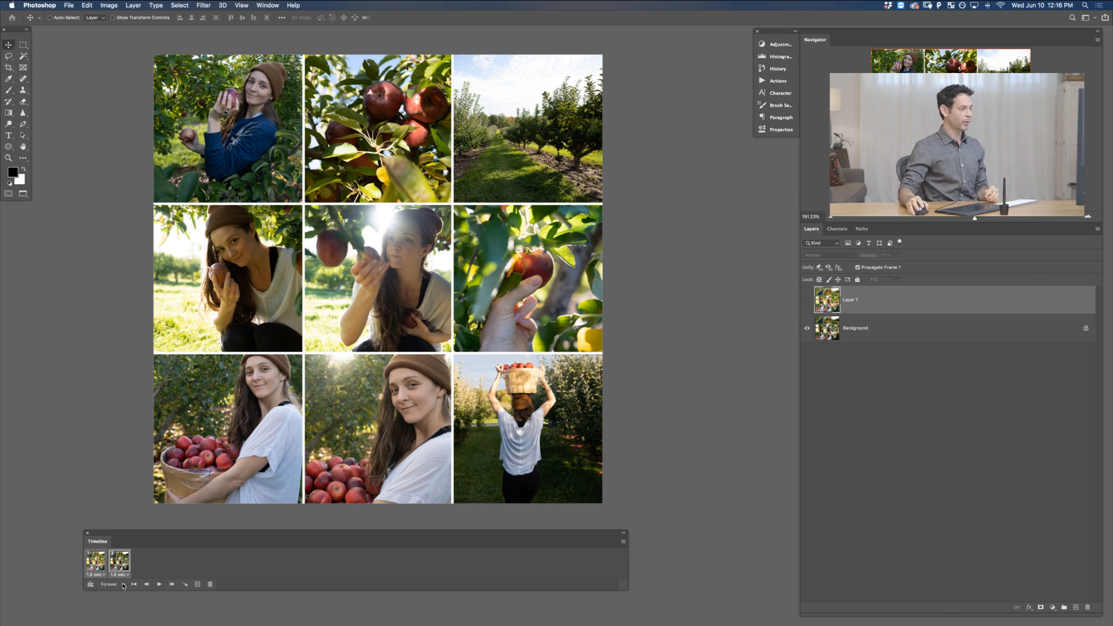
Keep the animation looping Forever and preview its playback, stopping it when done
left_click(124, 586)
left_click(115, 582)
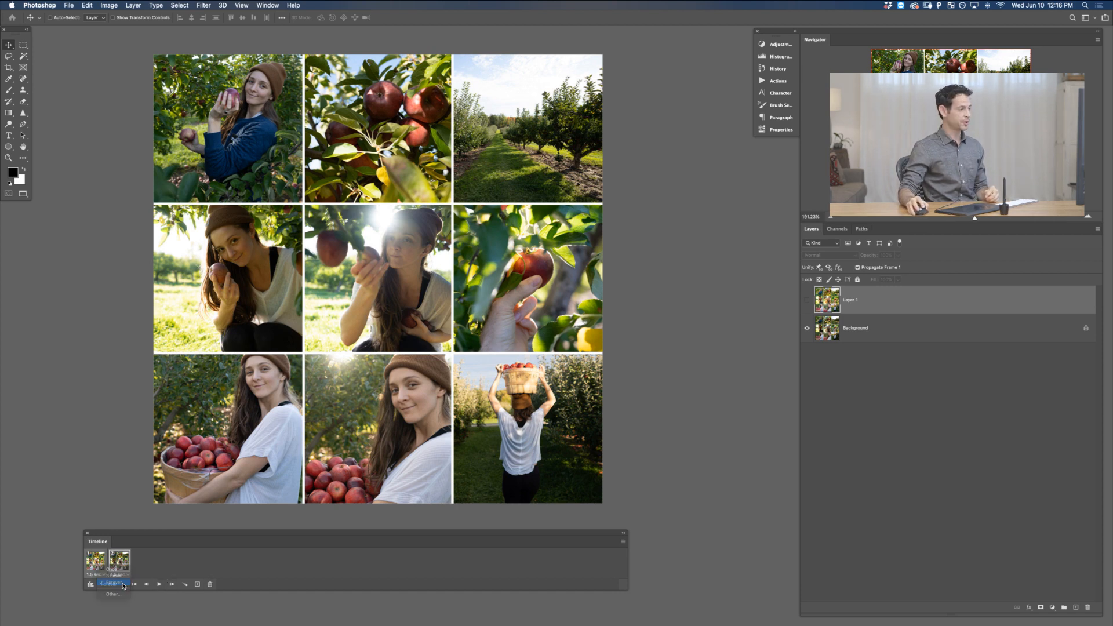
left_click(158, 584)
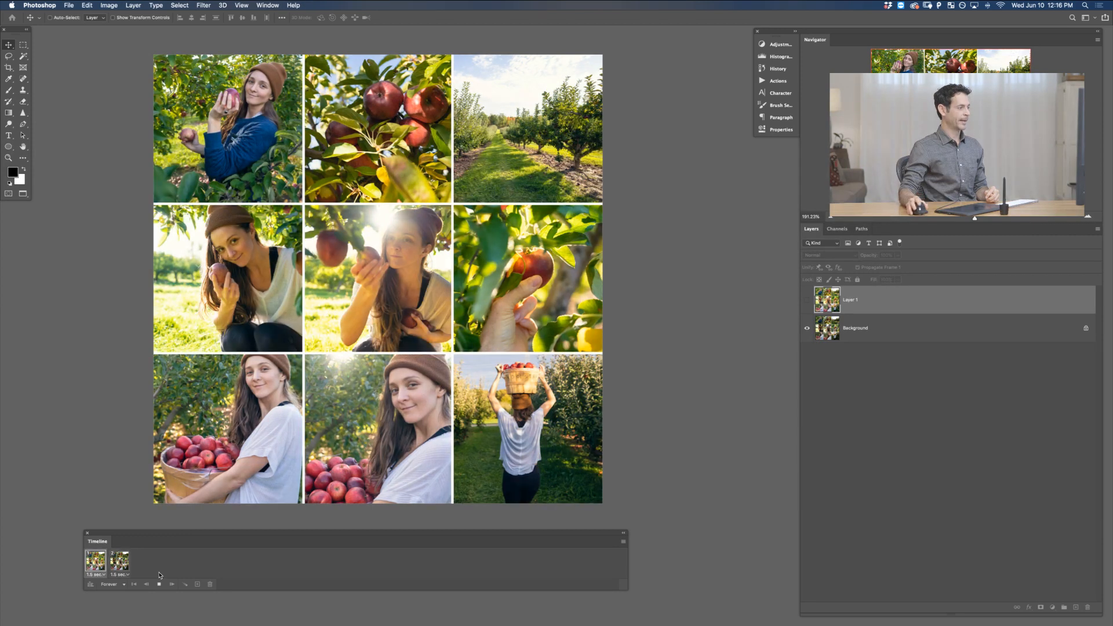
left_click(159, 584)
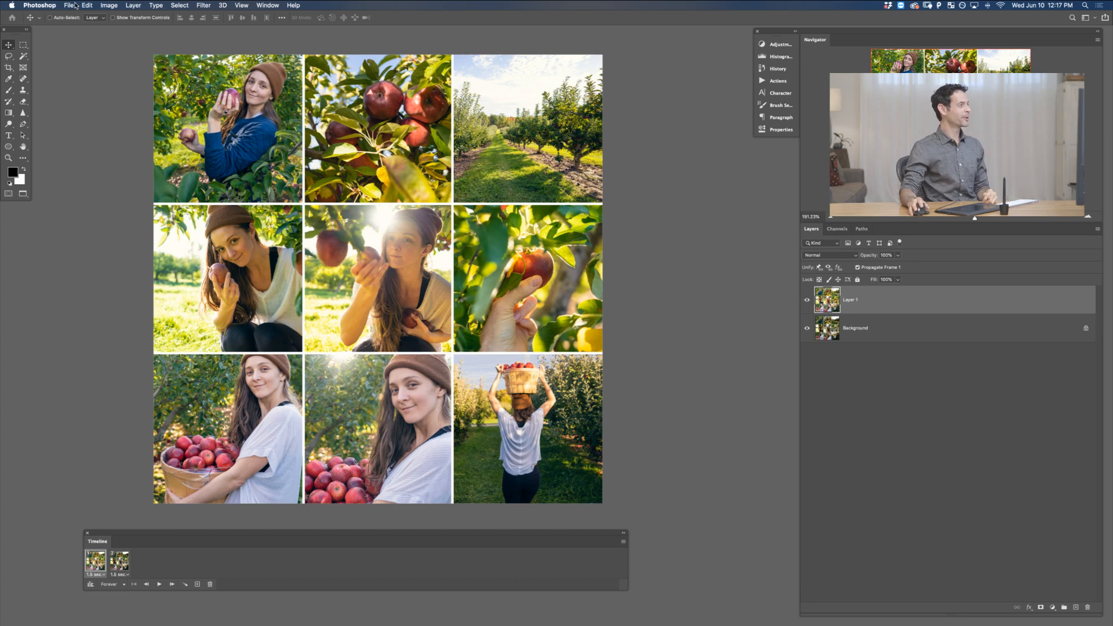
Set up a Save for Web (Legacy) export of the collage as a GIF with the Perceptual palette
left_click(68, 5)
mouse_move(115, 125)
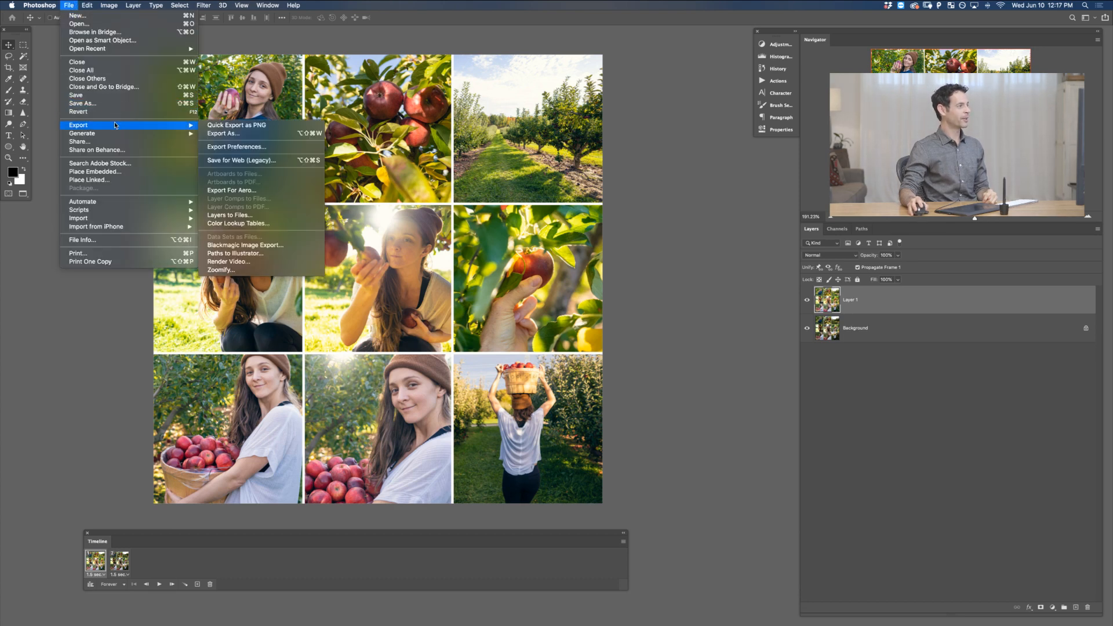
left_click(250, 161)
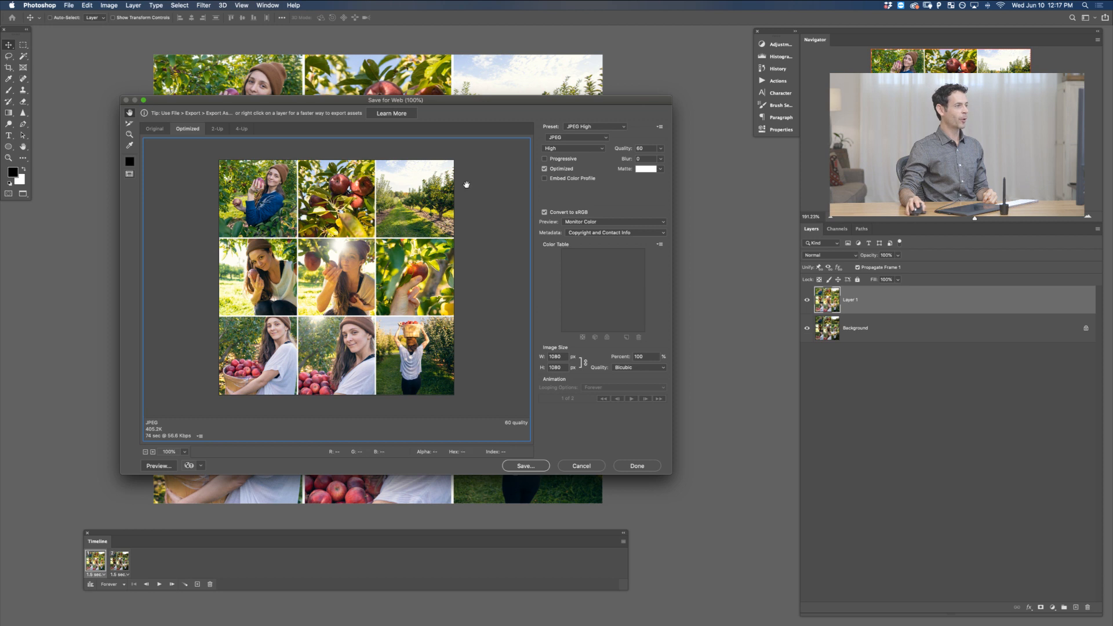
left_click(580, 136)
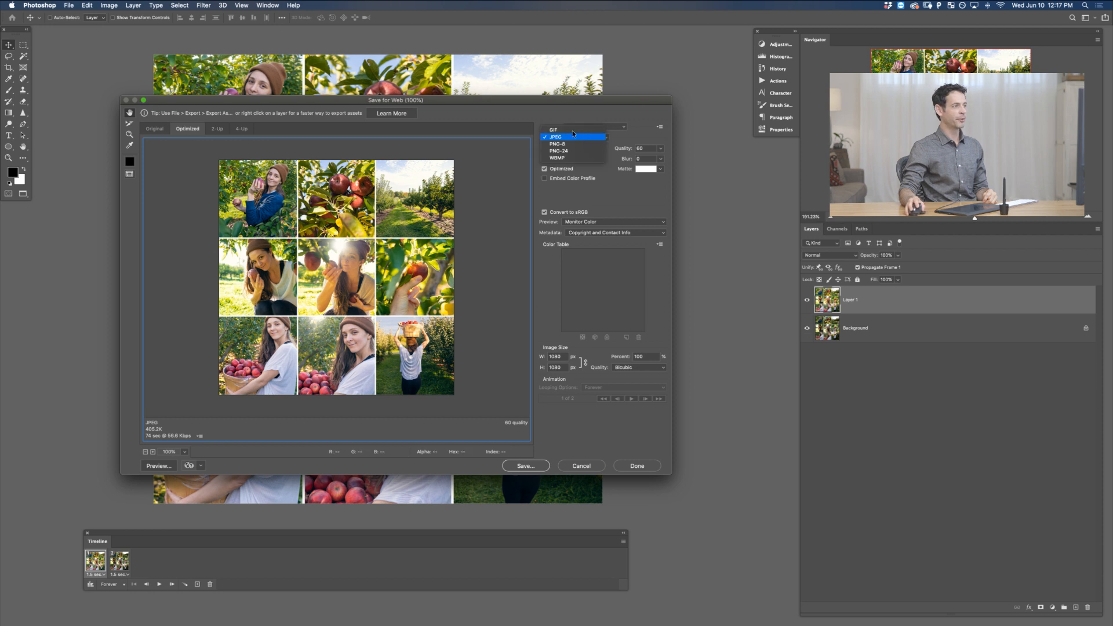
left_click(570, 138)
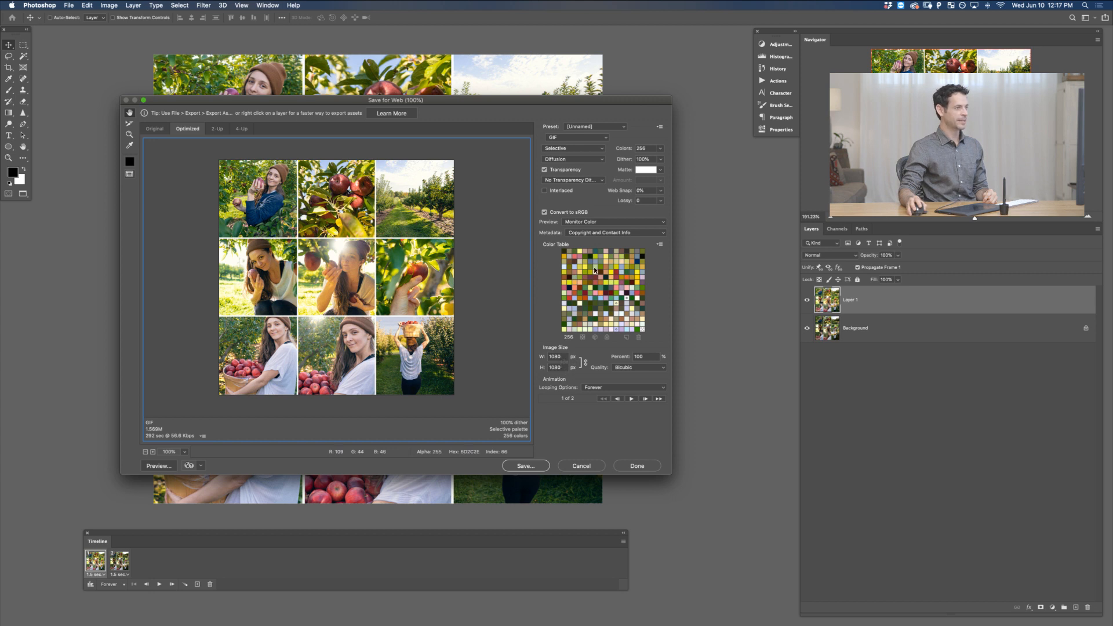
left_click(598, 148)
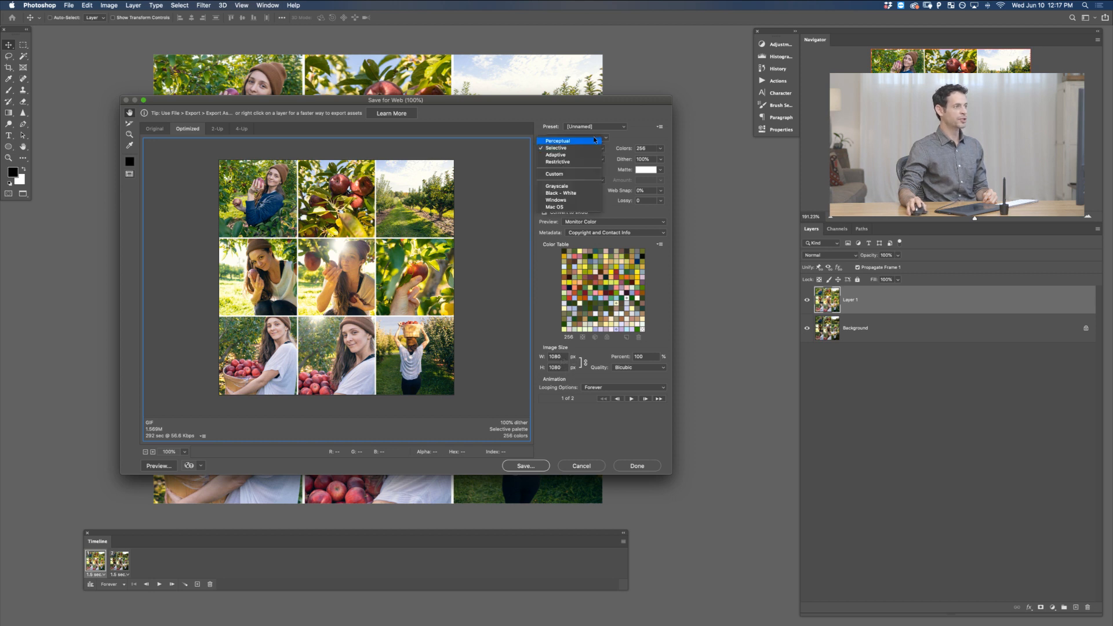
left_click(590, 140)
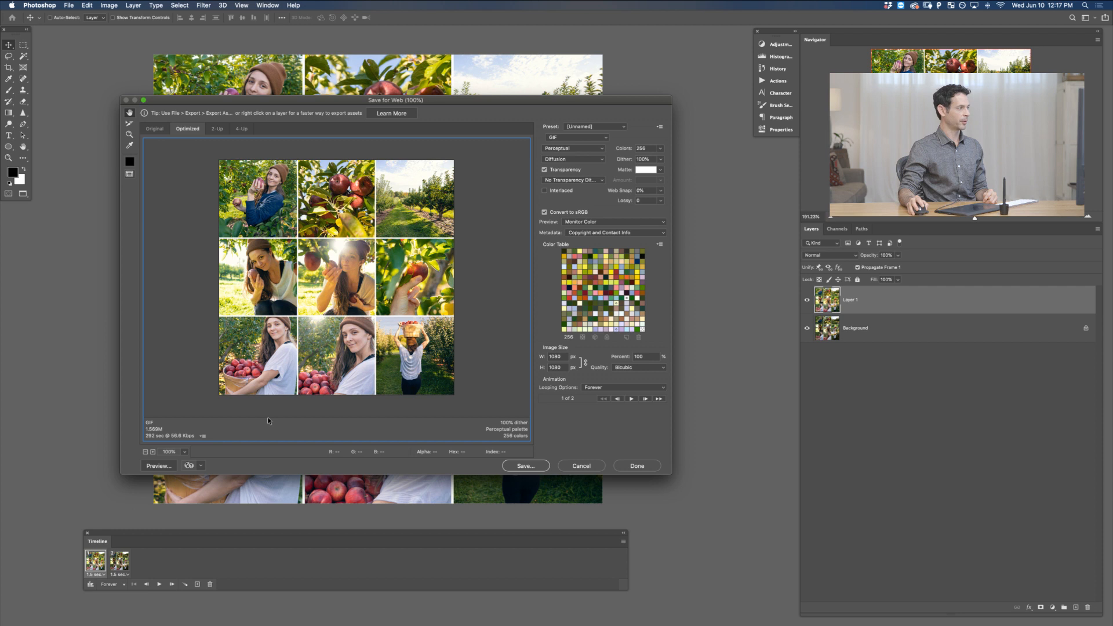
Preview the GIF animation in the export dialog and in the browser, and cancel the export
left_click(631, 397)
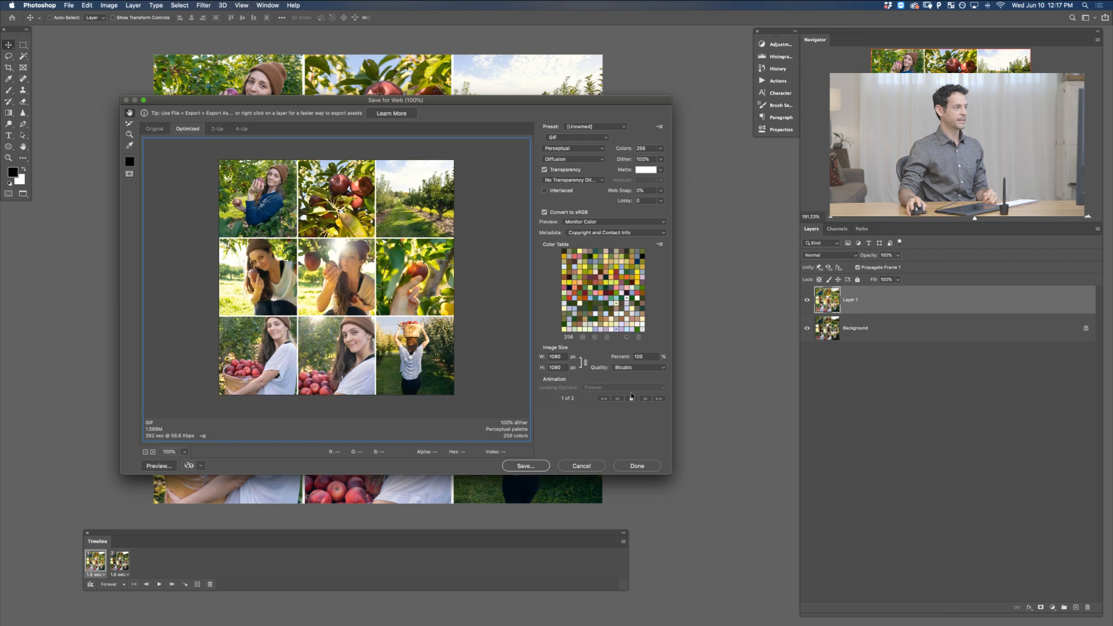
left_click(632, 398)
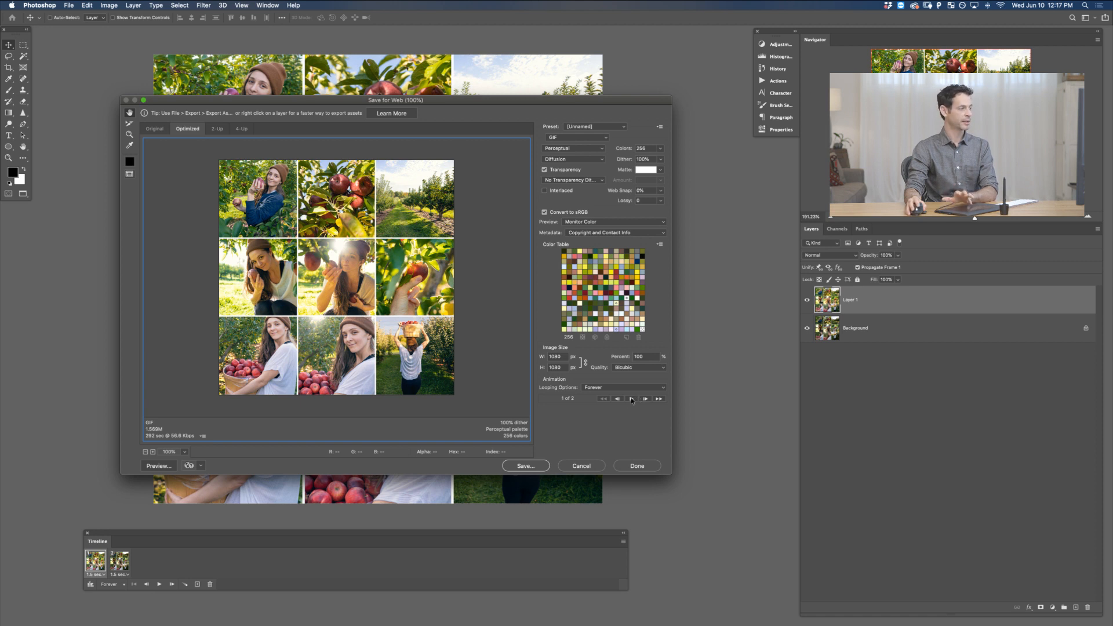
left_click(161, 465)
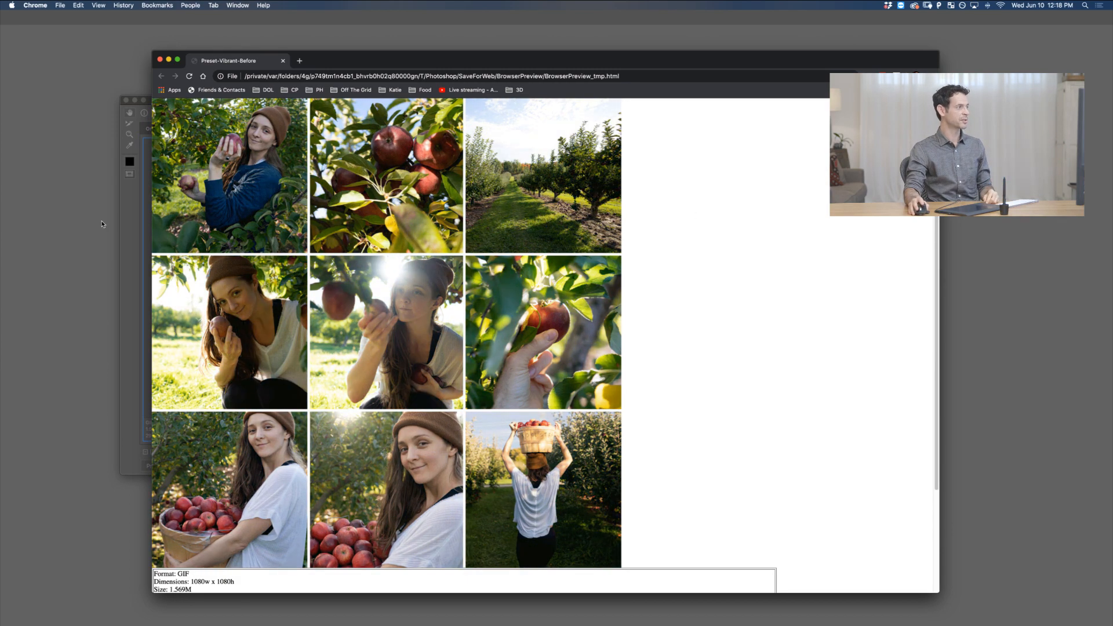
left_click(104, 219)
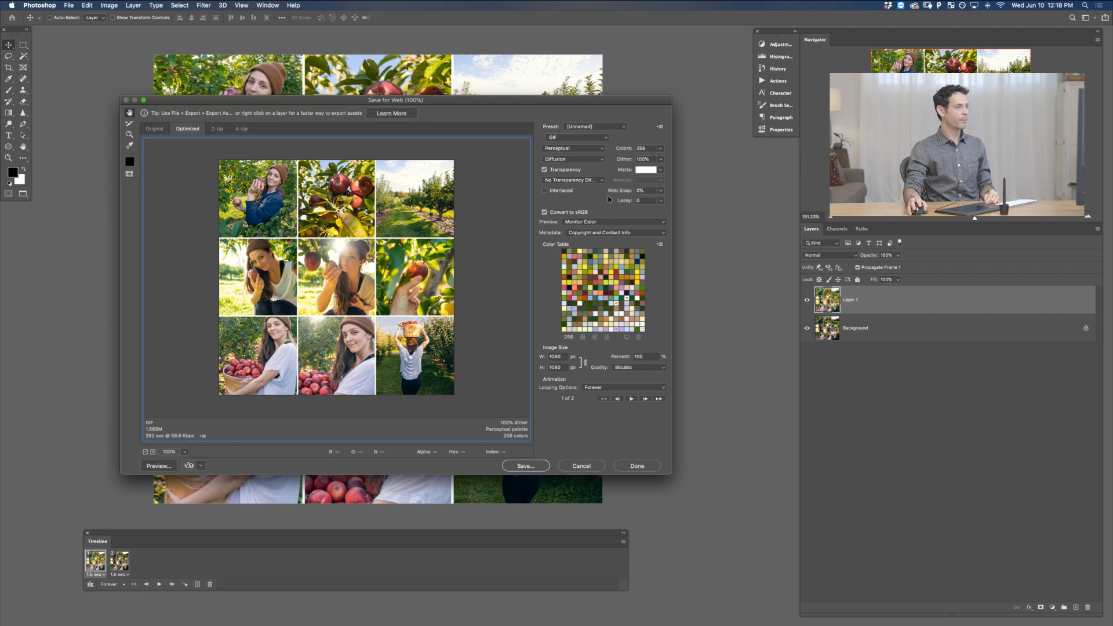
left_click(581, 465)
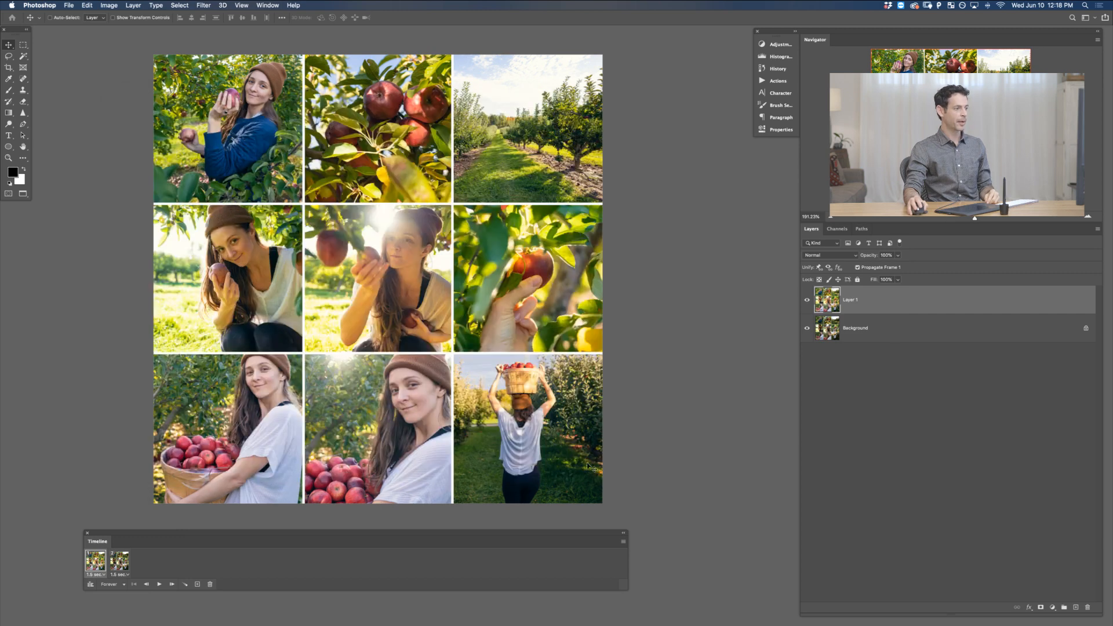
Set the delay of both animation frames to 2 seconds
left_click(120, 574)
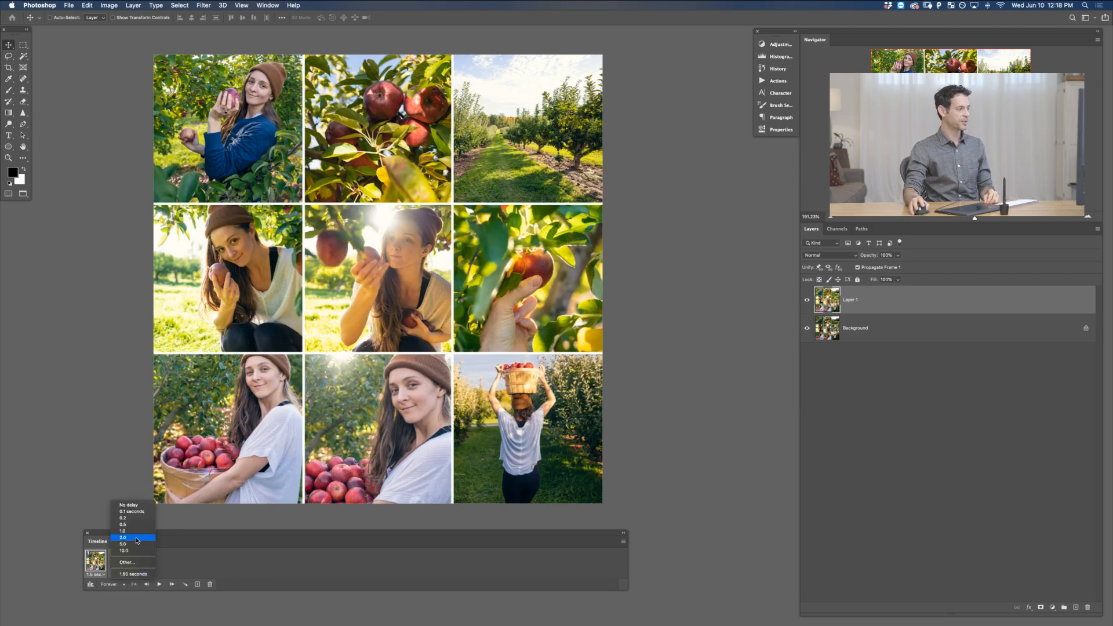
left_click(136, 539)
Choose GIF as the Save for Web (Legacy) format and preview the animation in the browser
key("super+alt+shift+s")
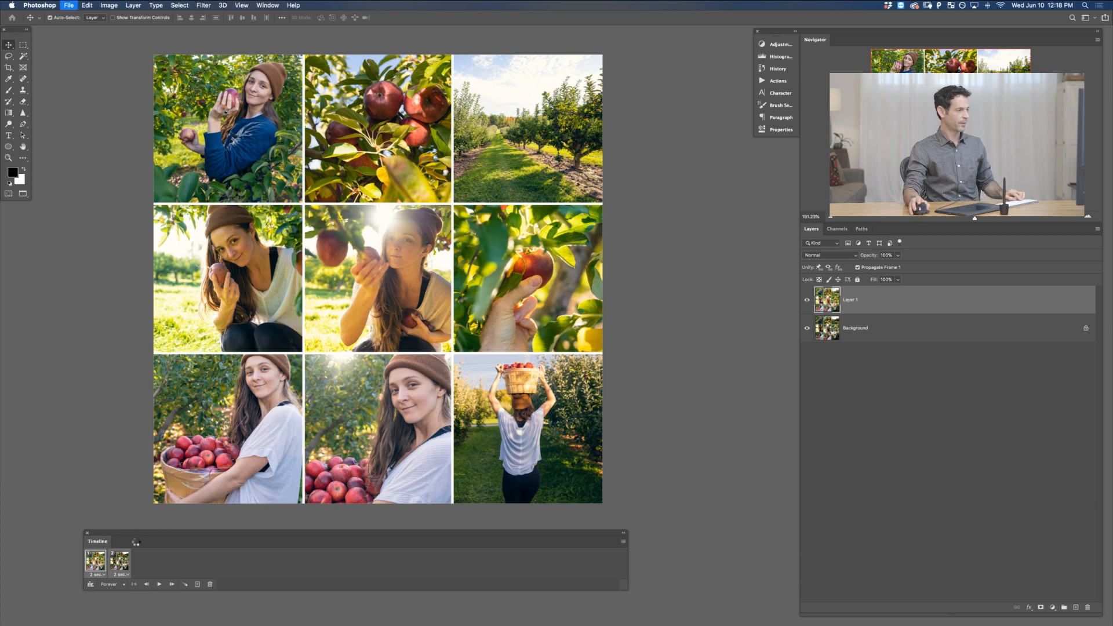
left_click(159, 466)
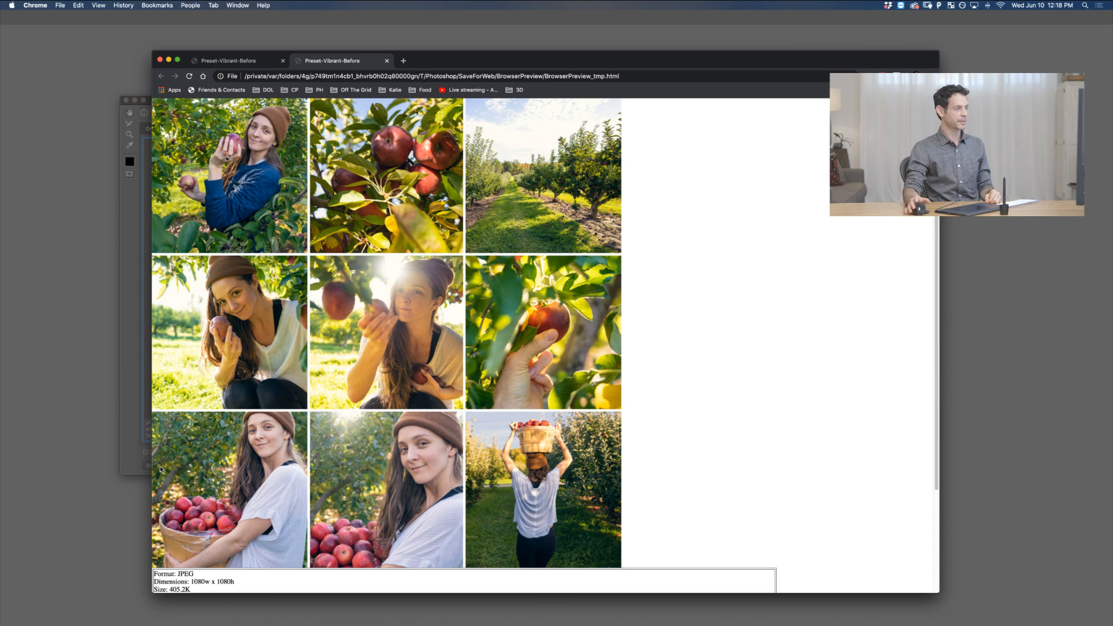
left_click(121, 457)
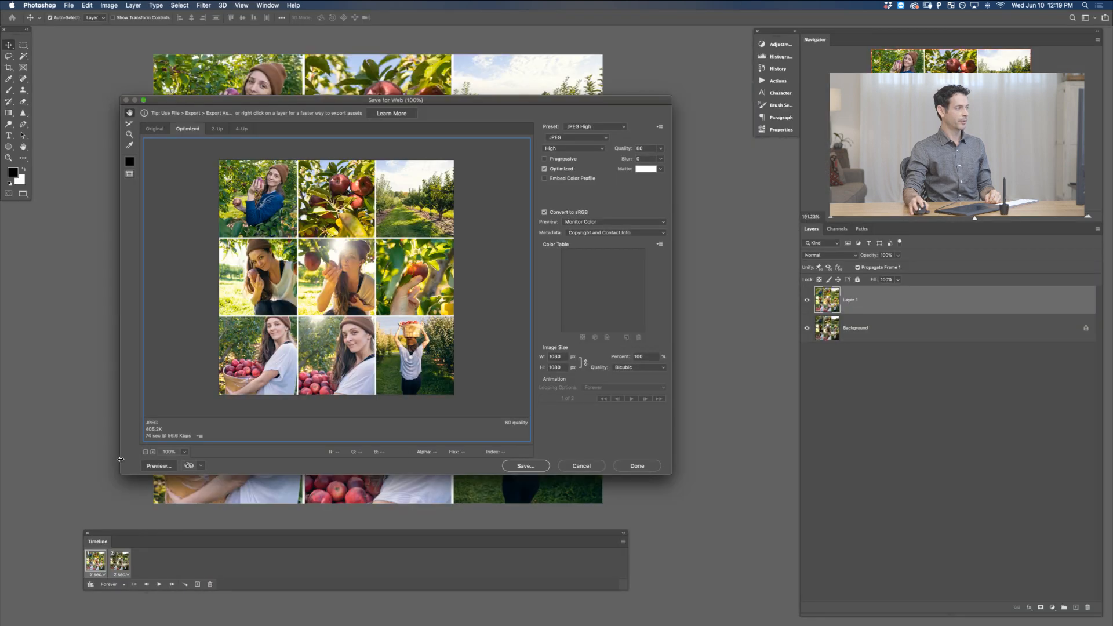
left_click(567, 134)
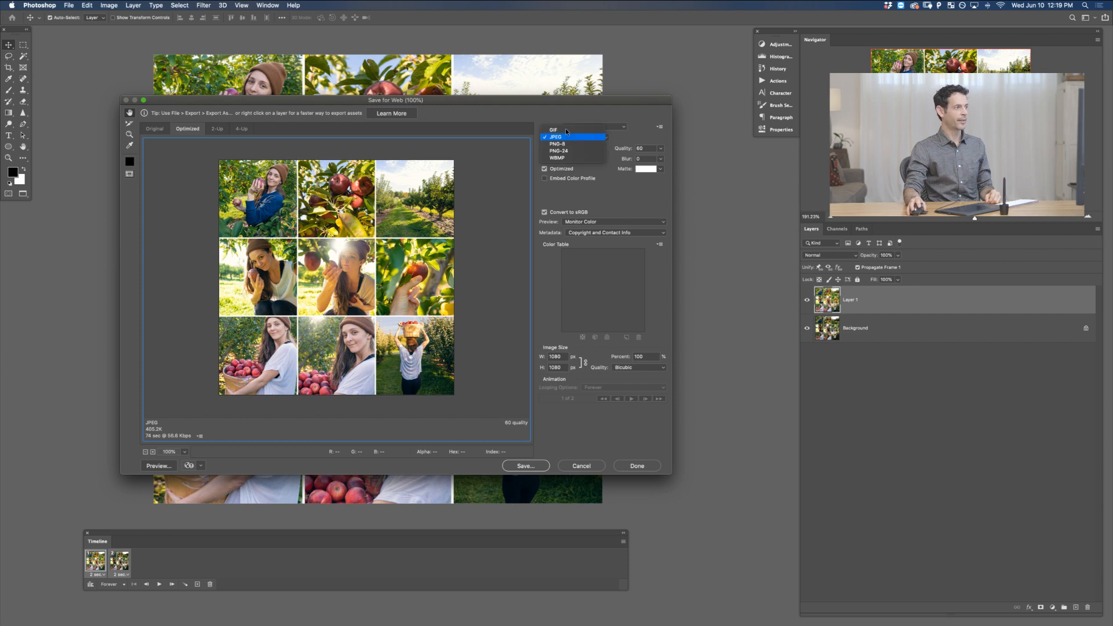
left_click(566, 130)
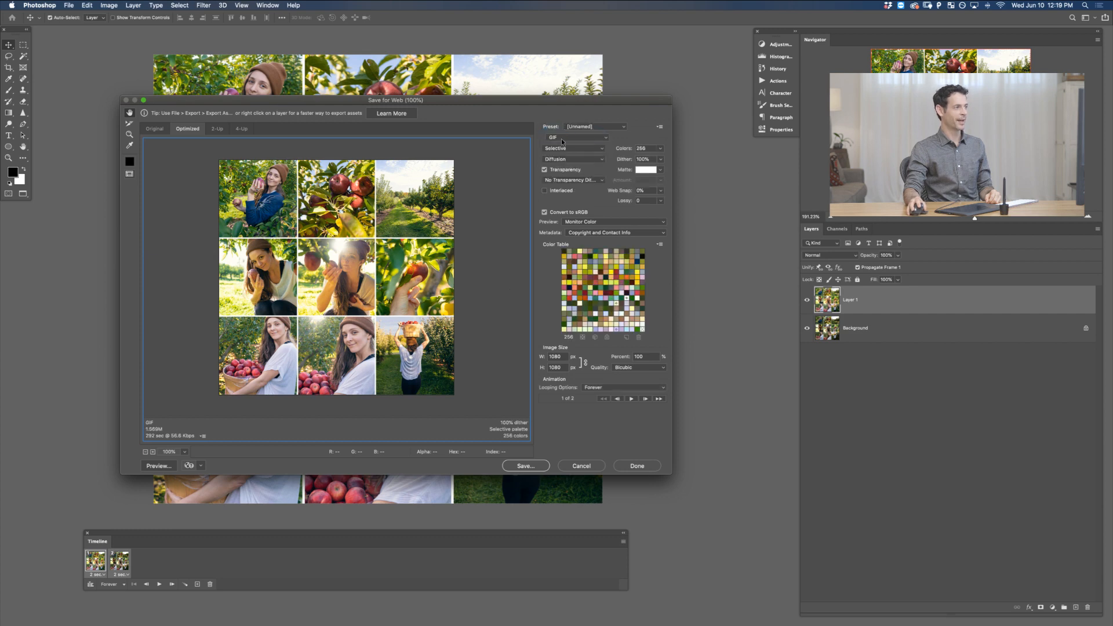
left_click(157, 465)
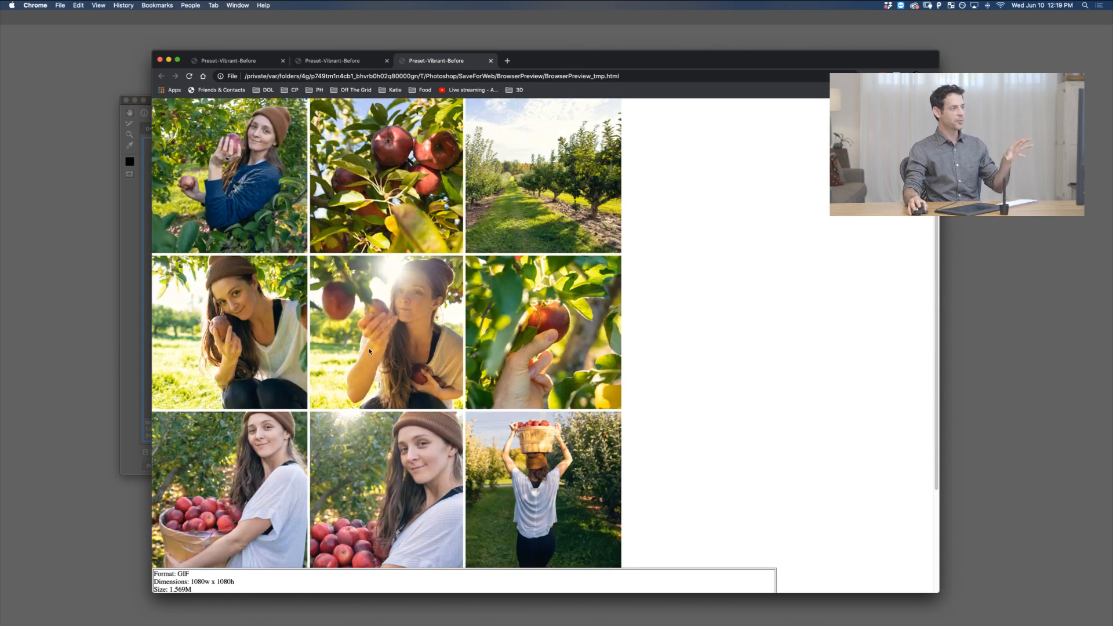
left_click(128, 374)
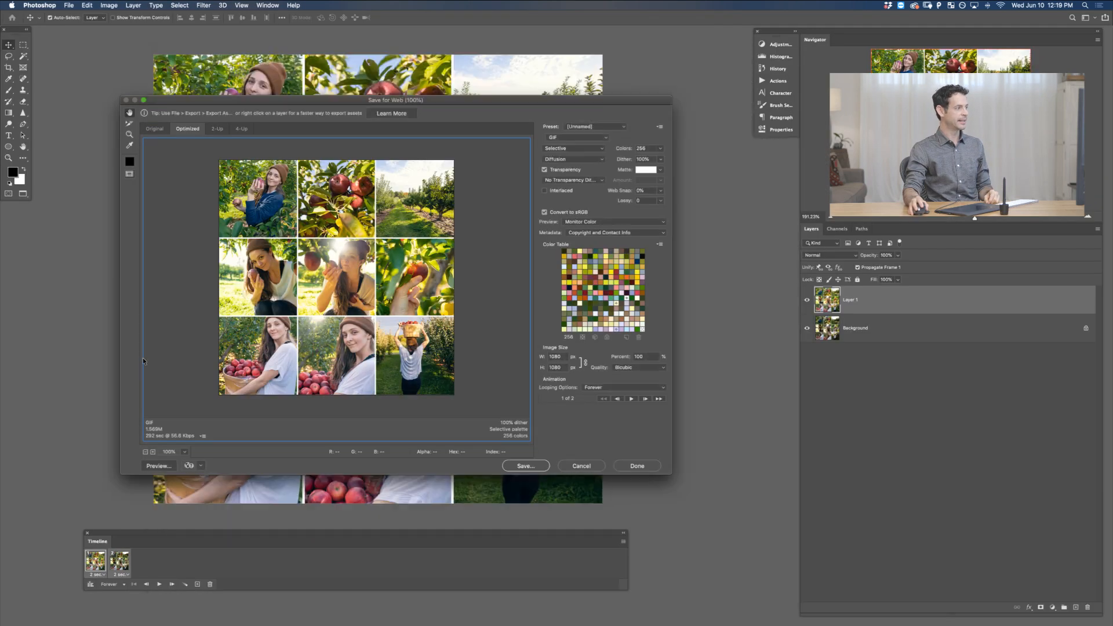
Begin saving the optimized GIF and choose the Marketing folder inside 2020 Live Broadcast on the Desktop as its destination
left_click(523, 463)
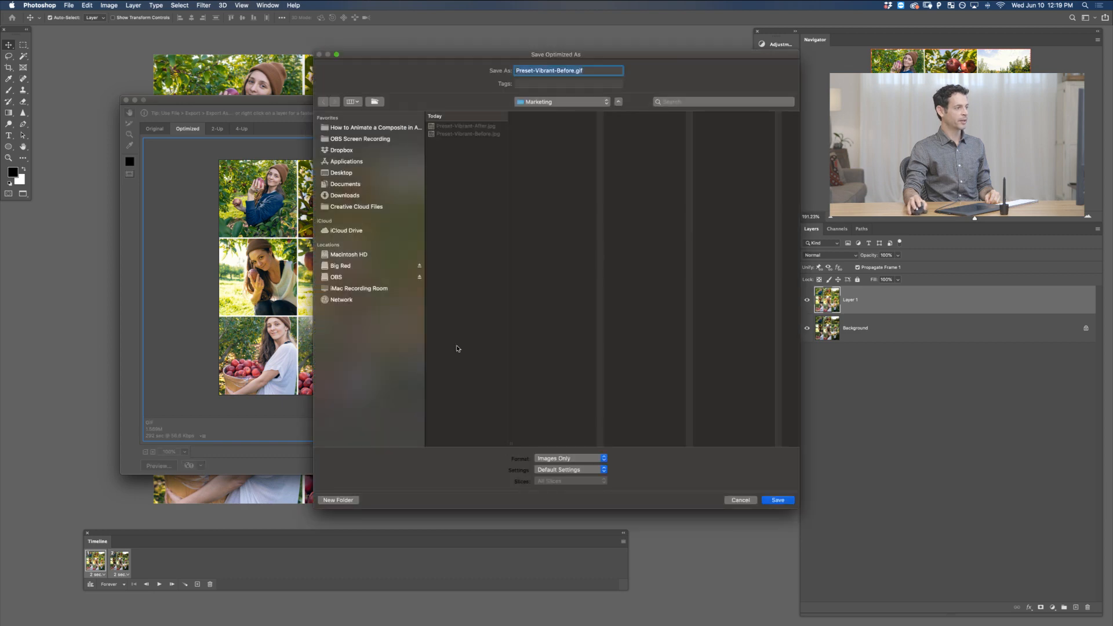
left_click_drag(419, 60, 323, 97)
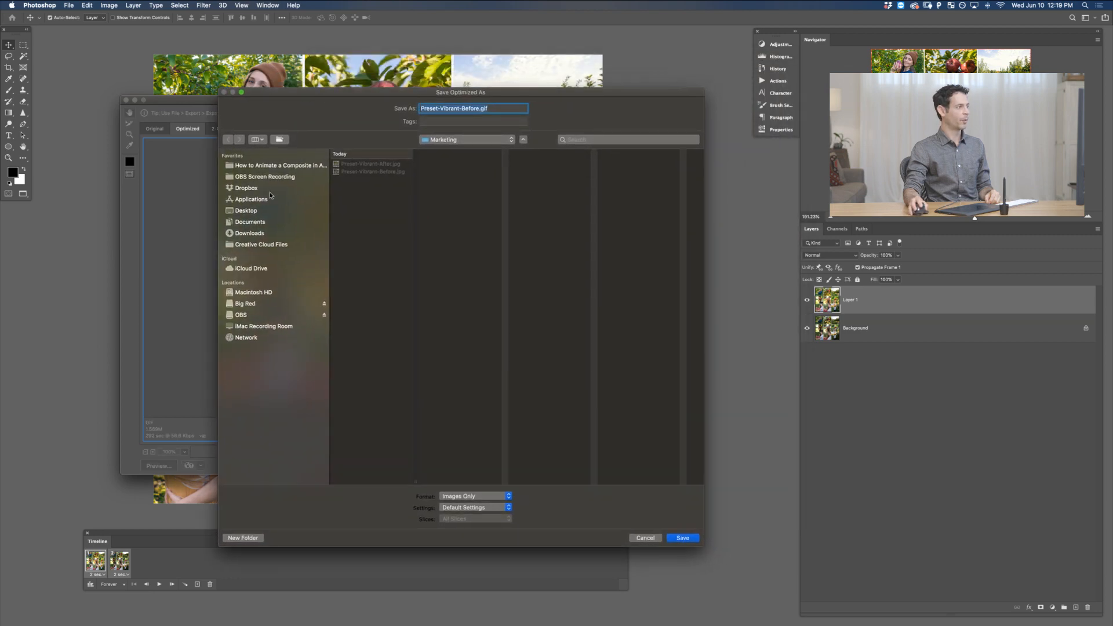
left_click(255, 212)
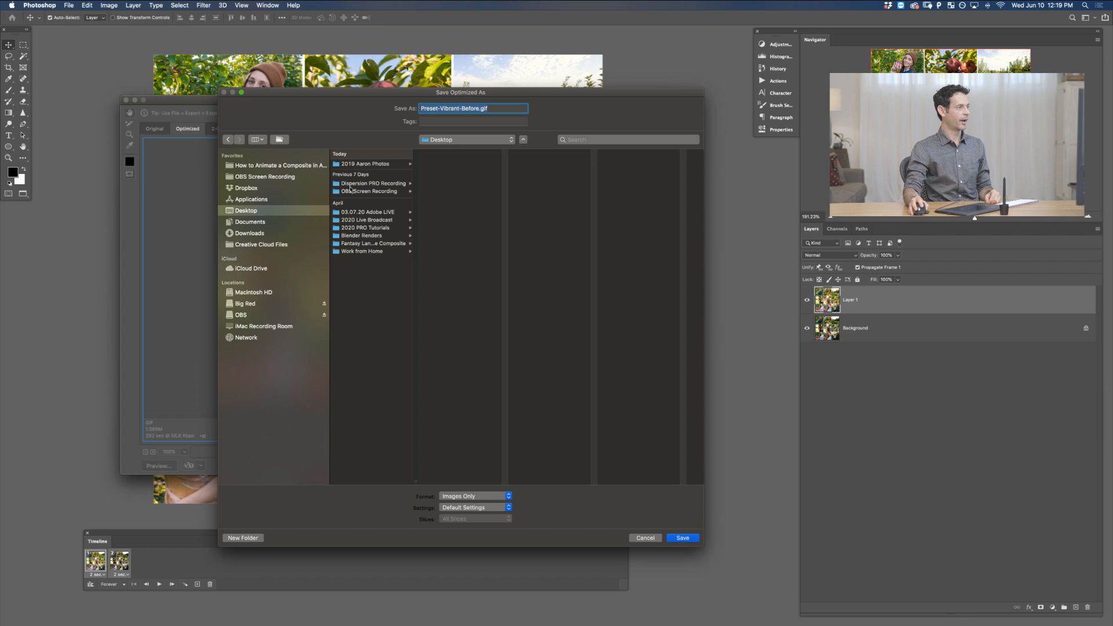
left_click(383, 219)
left_click(456, 172)
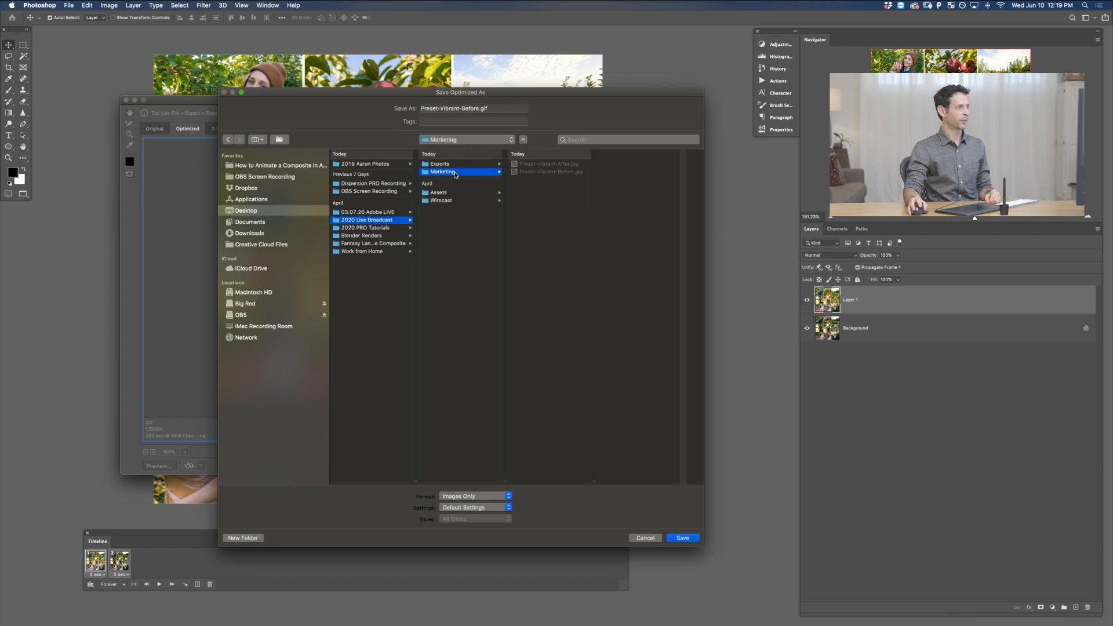
Name the file Preset-Vibrant-Animation.gif and save it
left_click(484, 109)
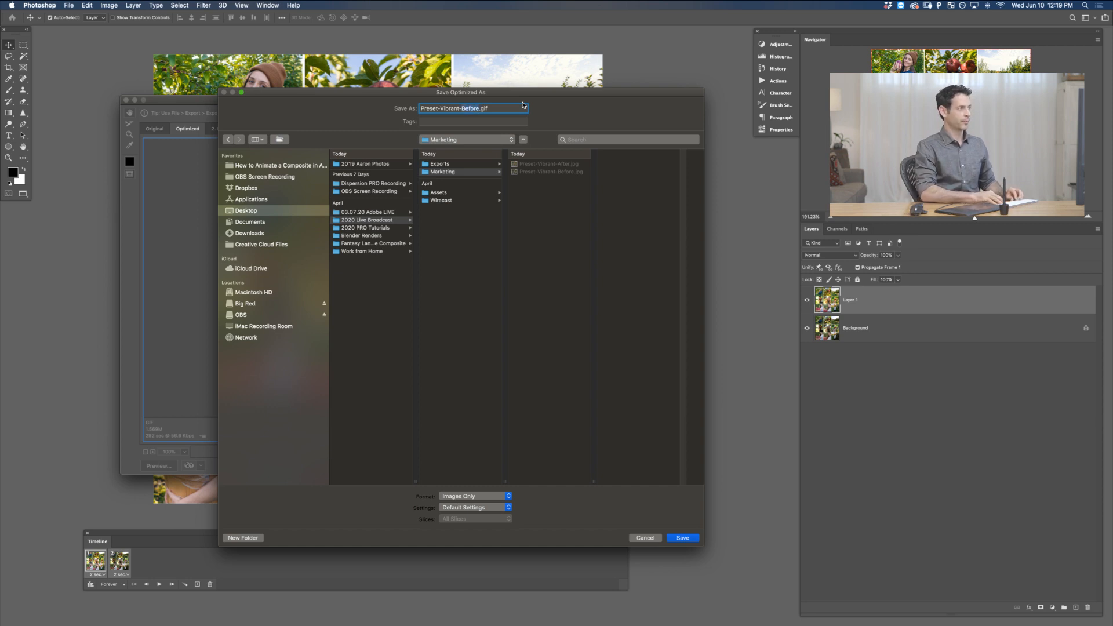
type("Anim")
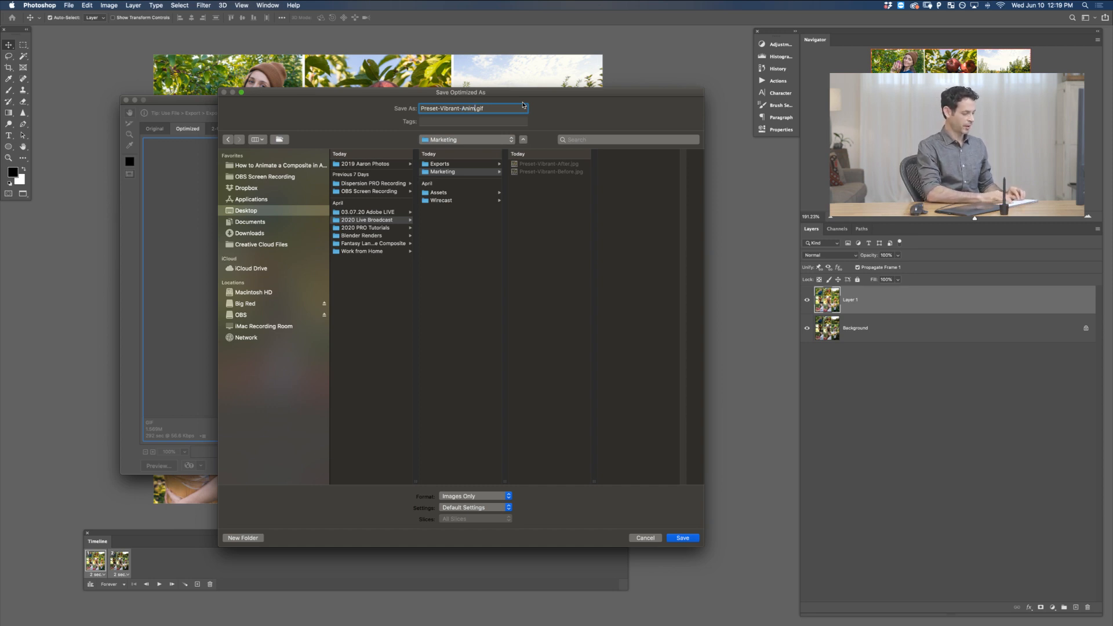
type("ation")
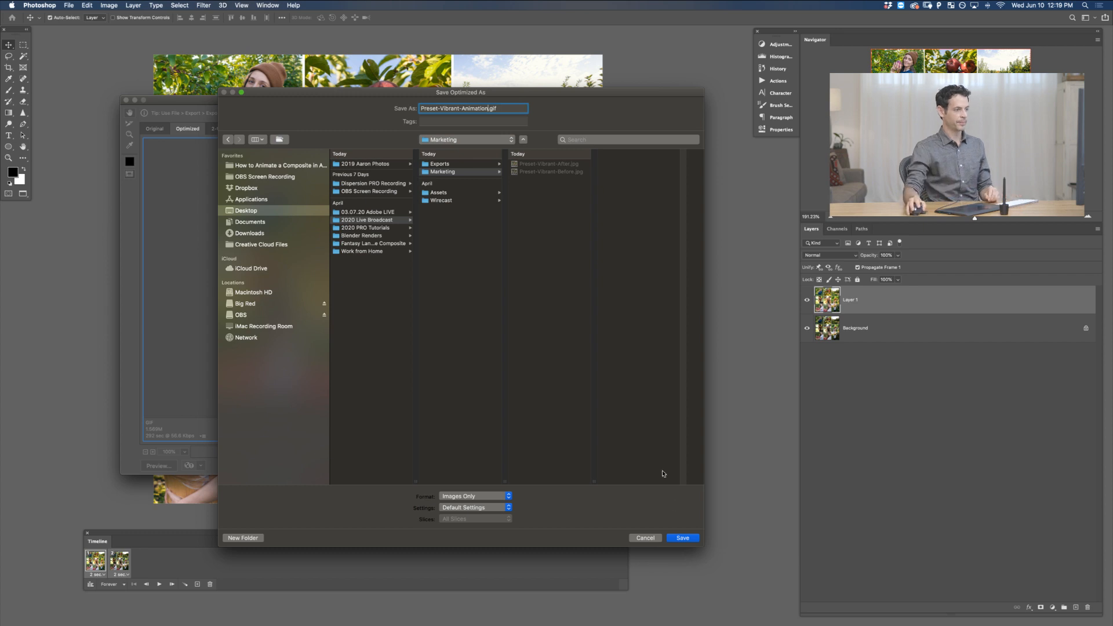
left_click(688, 536)
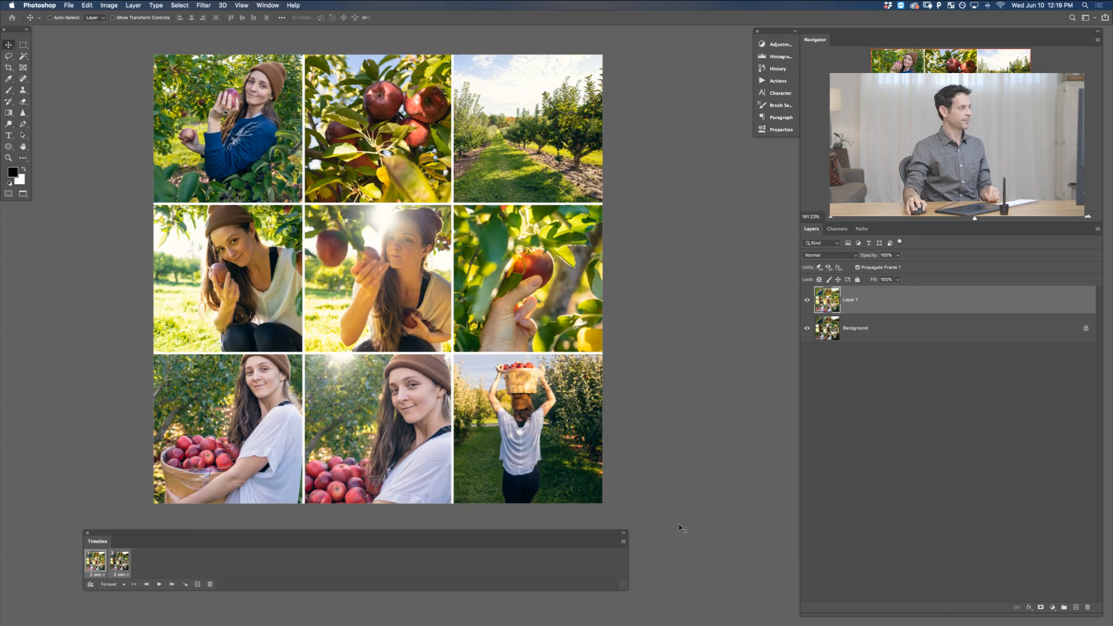
Switch to Finder, locate Preset-Vibrant-Animation.gif in the Desktop's 2020 Live Broadcast > Marketing folder and check its playback in a quick preview
key("Tab")
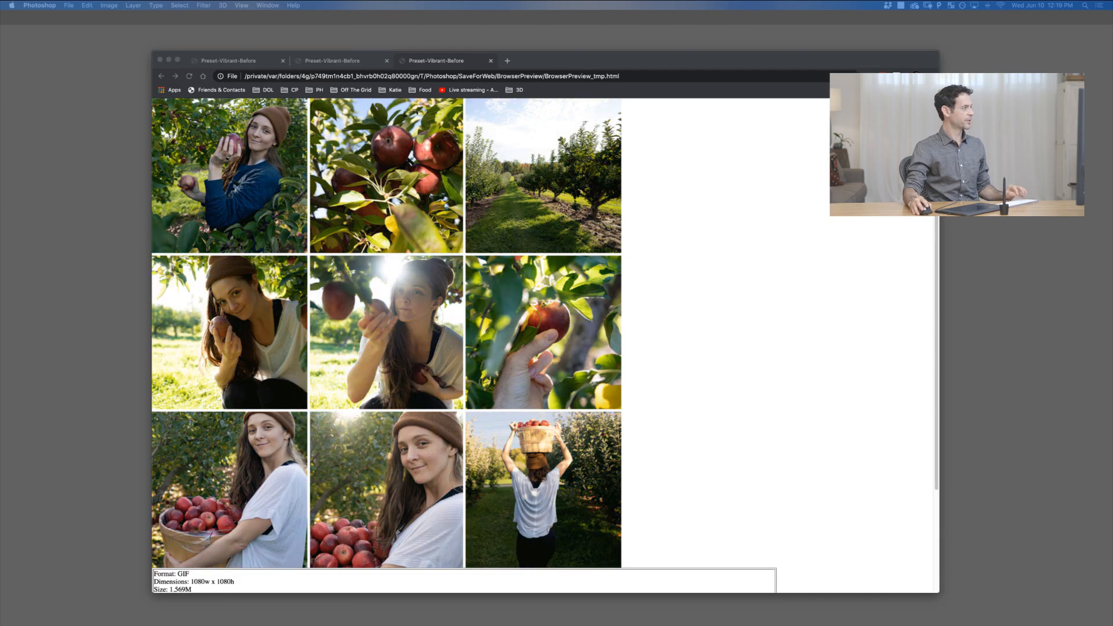
left_click_drag(2, 348, 506, 201)
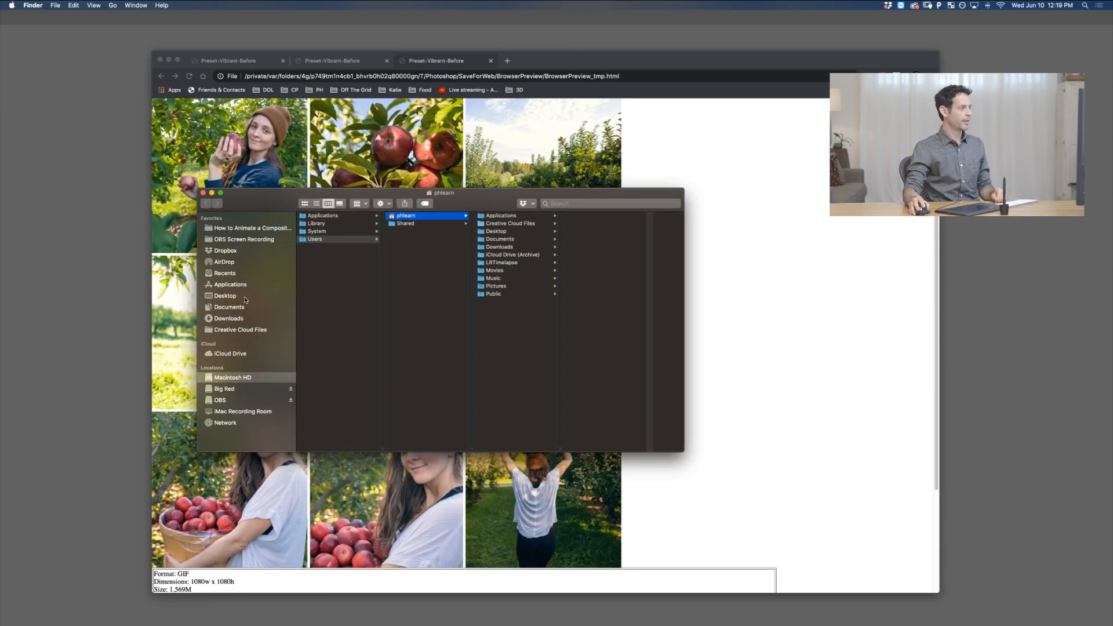
left_click(238, 295)
left_click(351, 231)
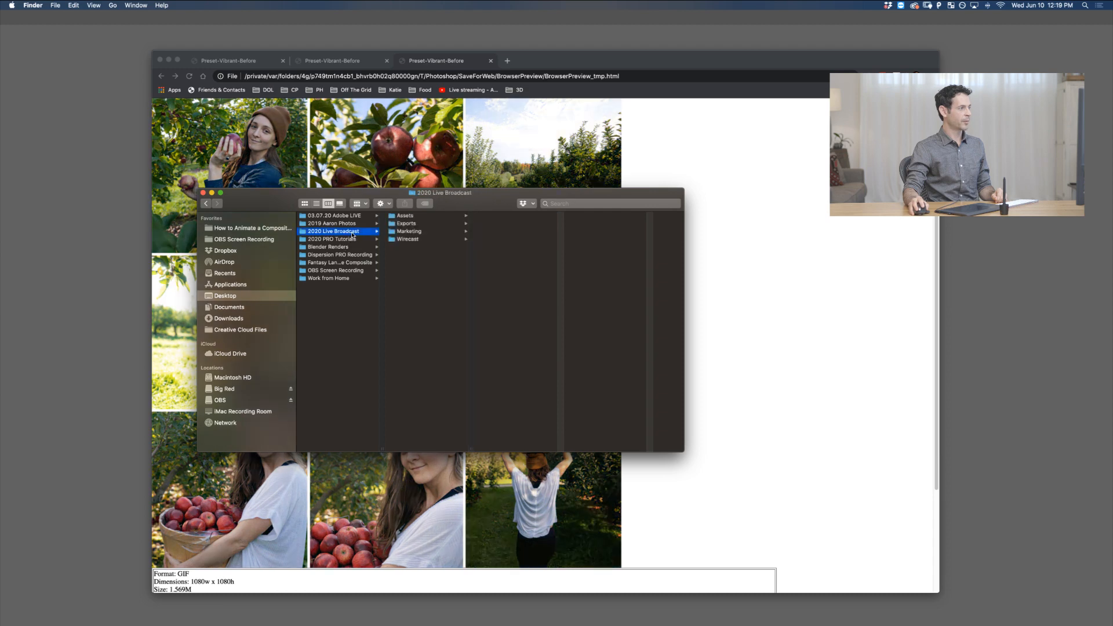
left_click(432, 231)
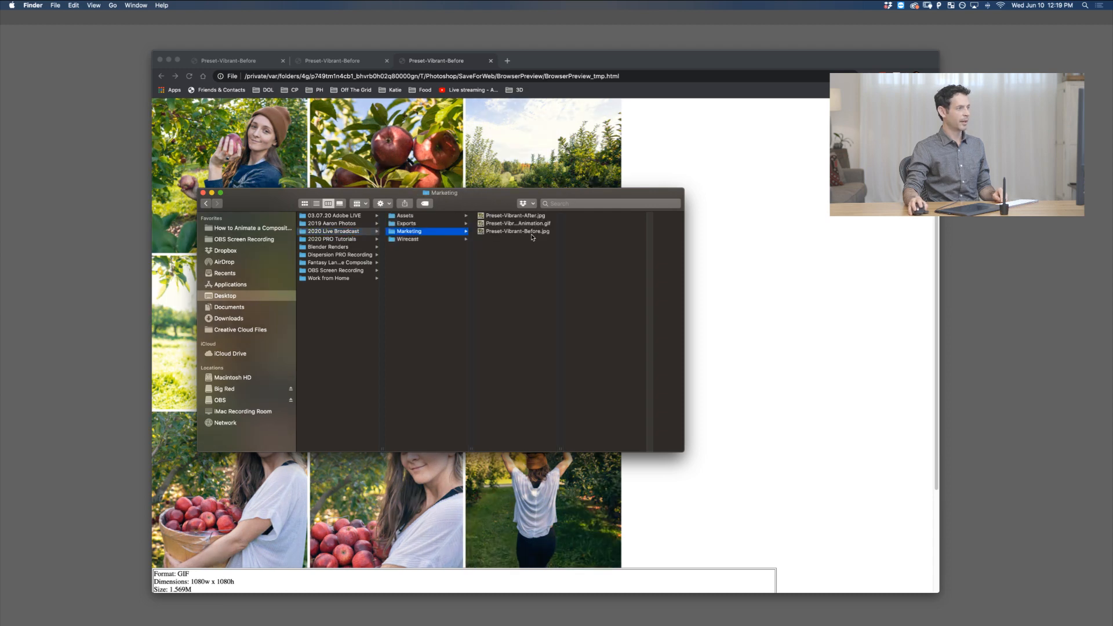
left_click(532, 226)
key("space")
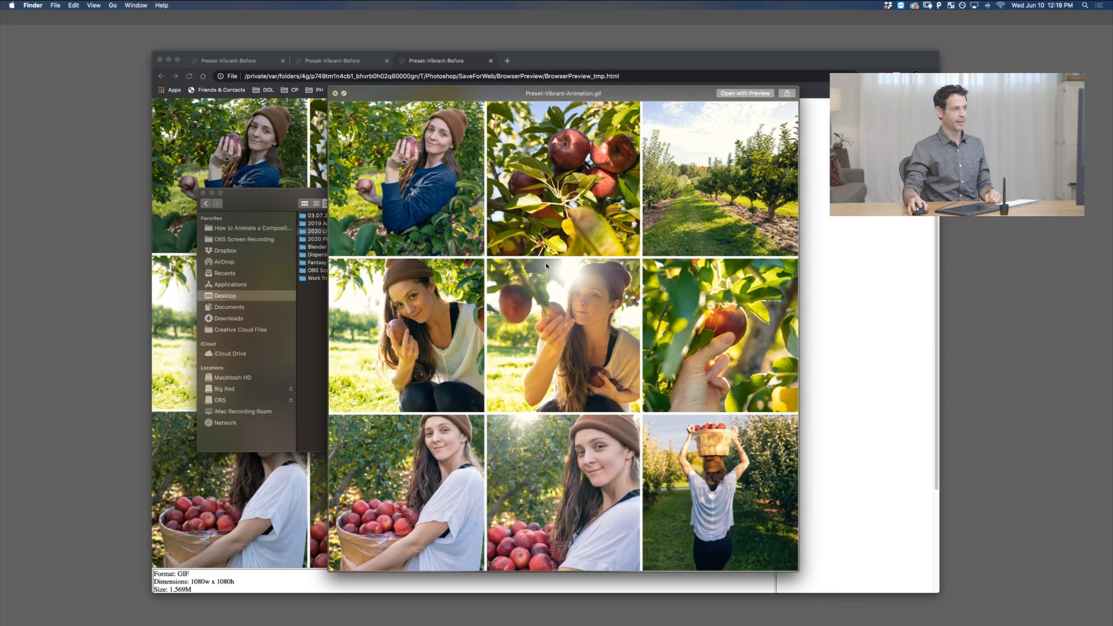
key("space")
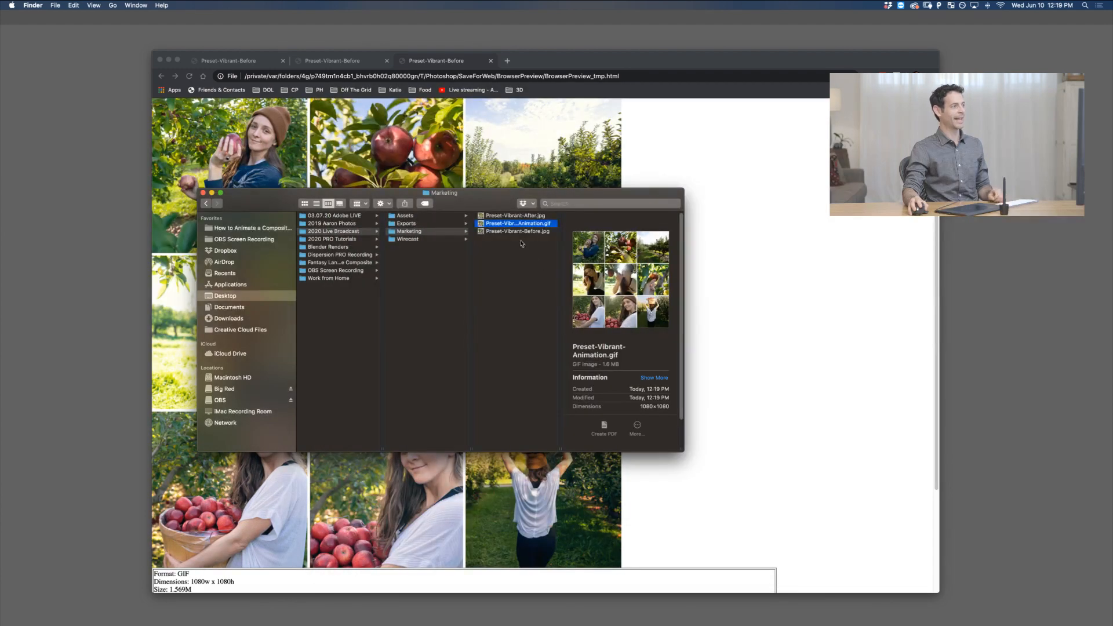
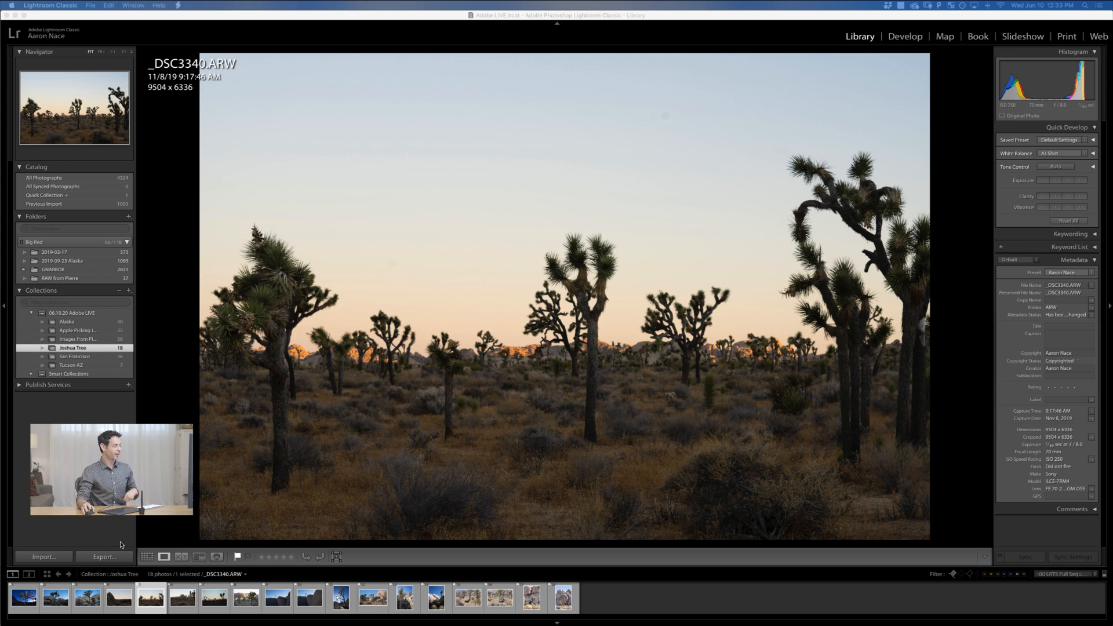
Review photos _DSC2275, _DSC2281 and _DSC2283 in the Joshua Tree collection, examining the tree and starry sky of _DSC2275 at close range
left_click(31, 596)
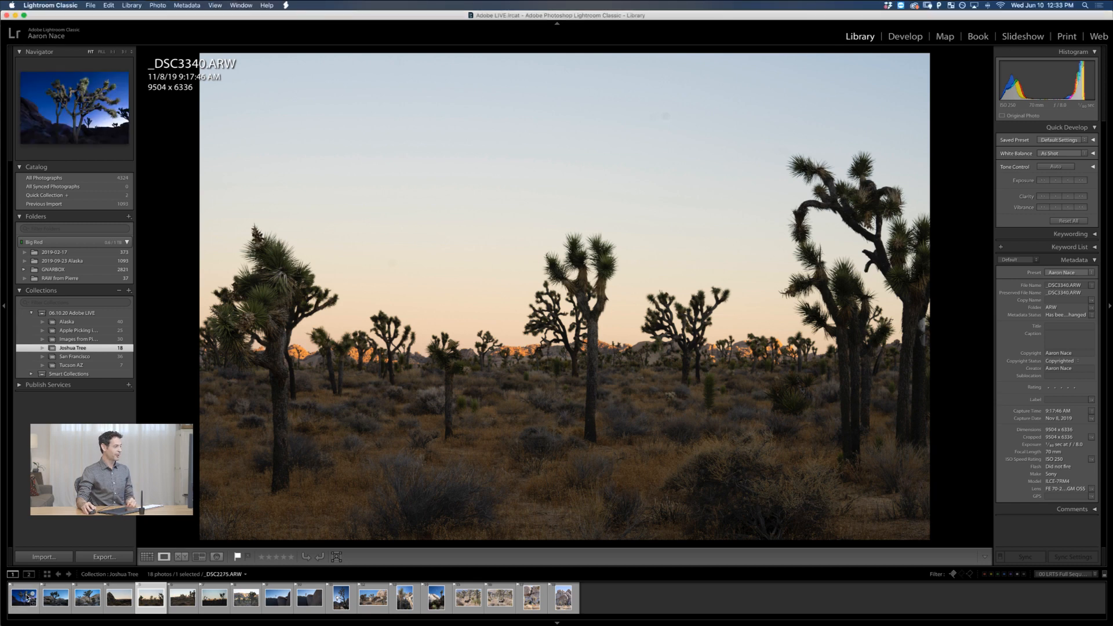
left_click(25, 598)
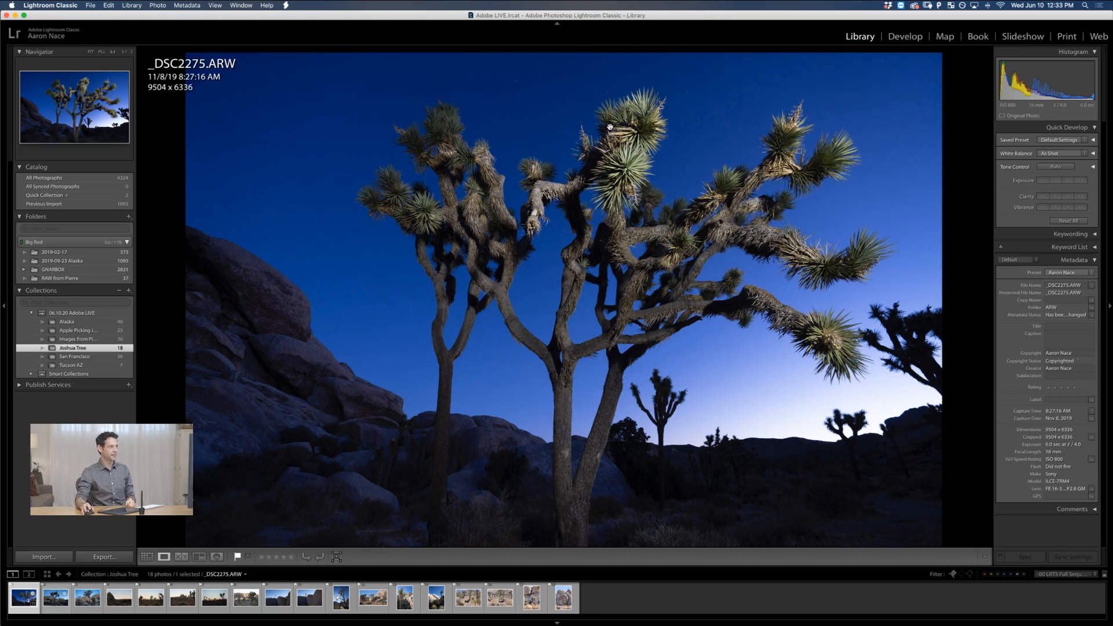
left_click(609, 127)
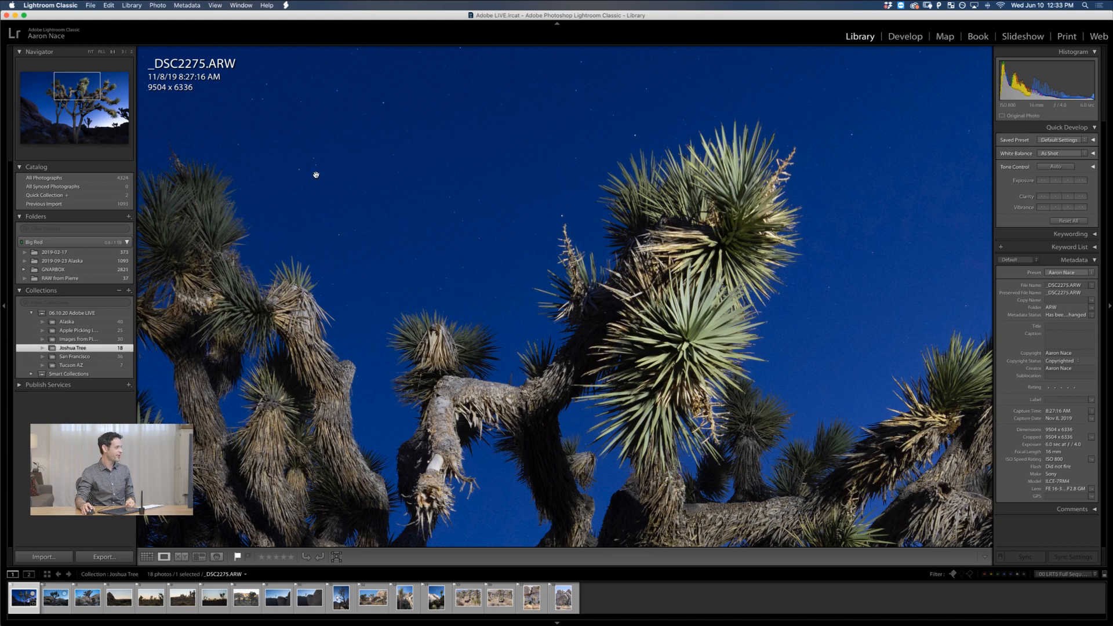
left_click(376, 212)
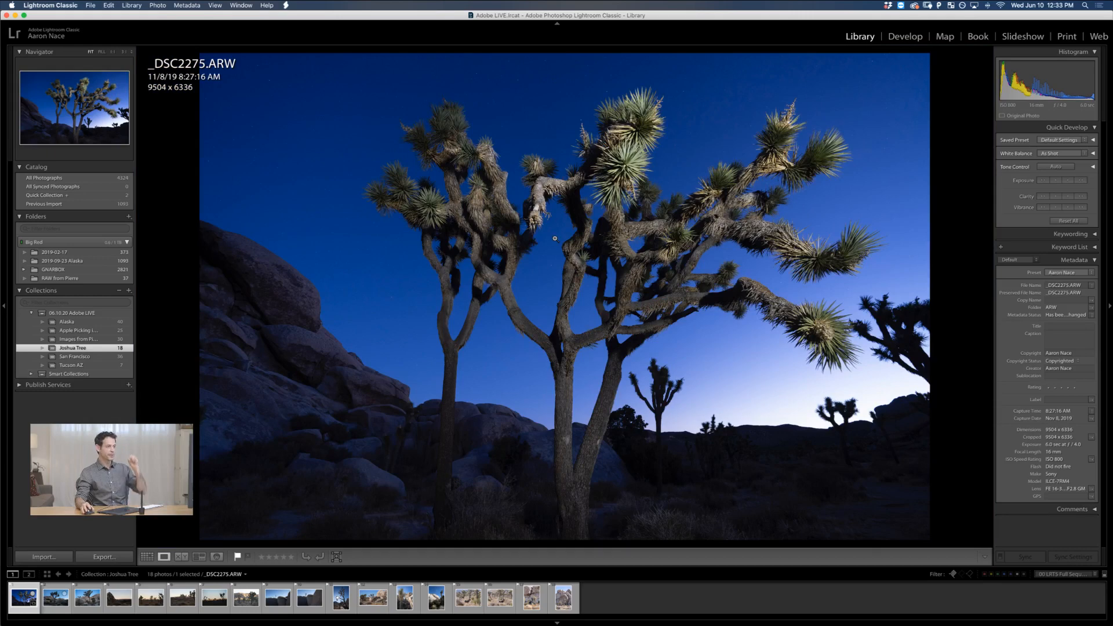
left_click(54, 599)
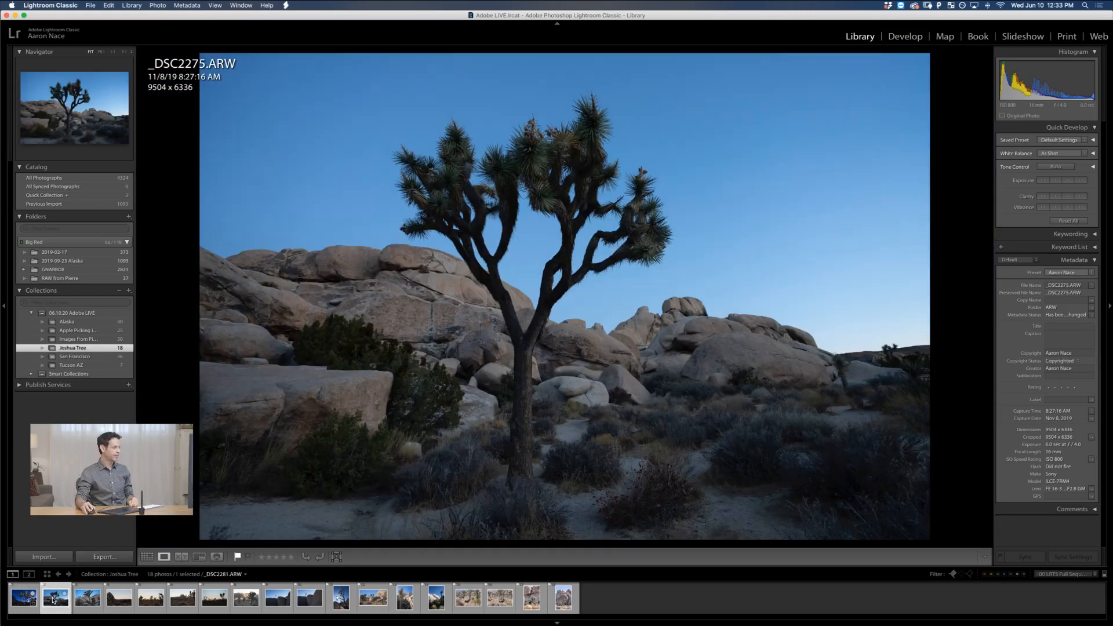
left_click(81, 601)
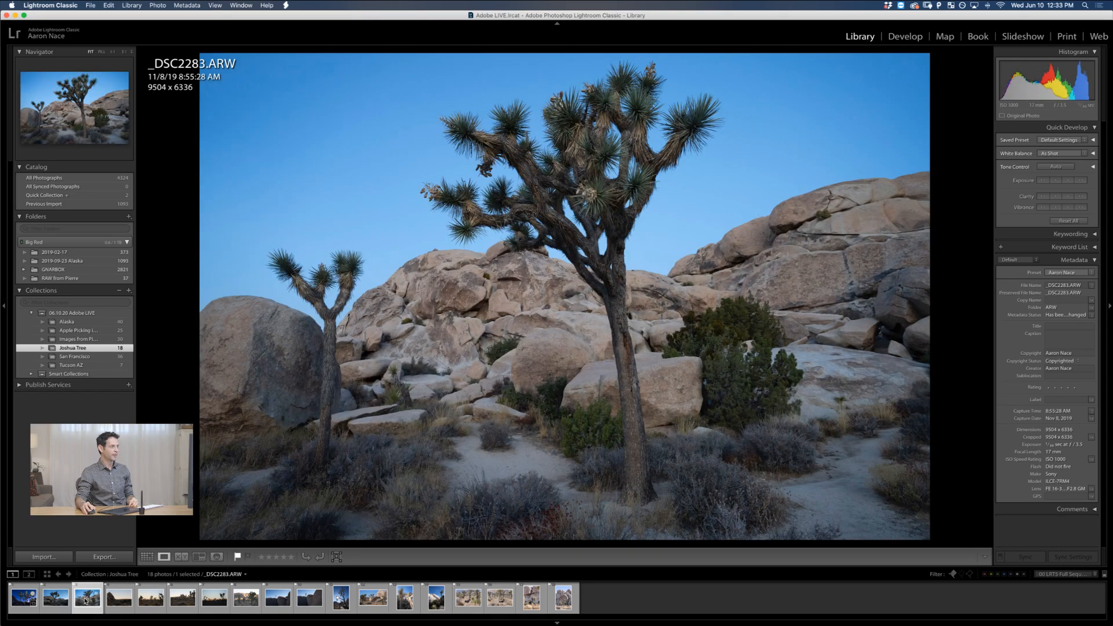
left_click(24, 600)
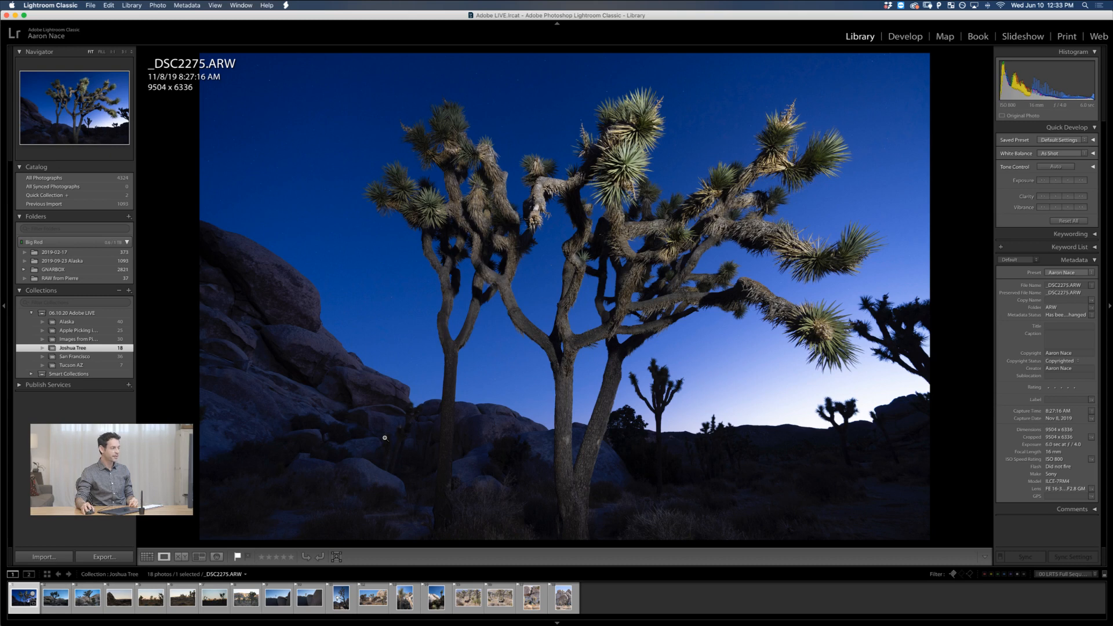
Select photo _DSC3340.ARW and examine its upper sky at close range for sensor dust spots
left_click(150, 597)
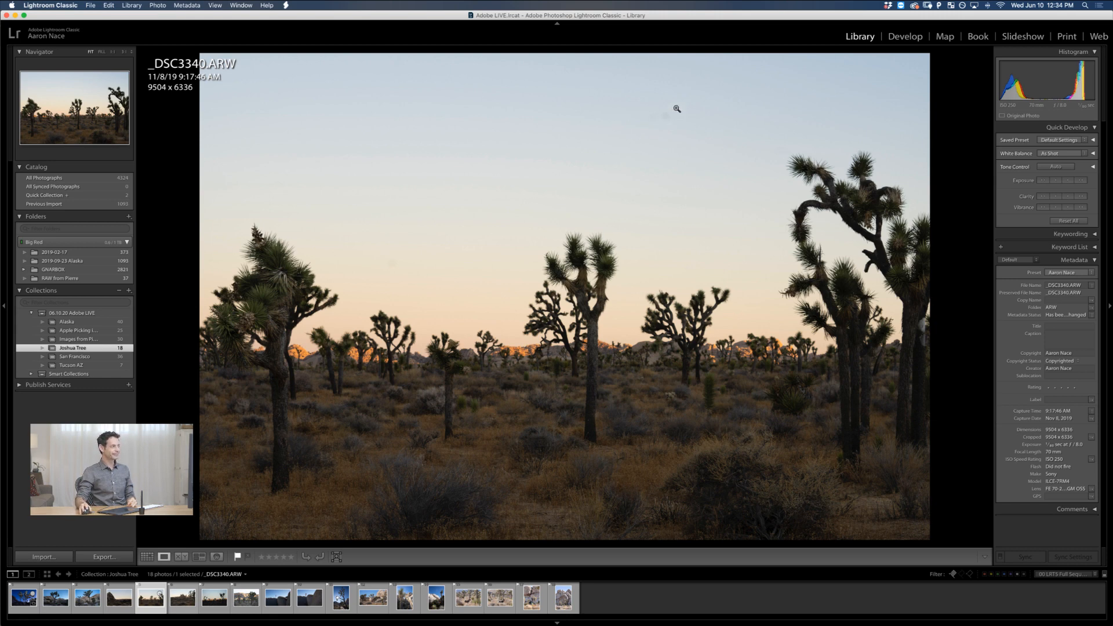
left_click(678, 147)
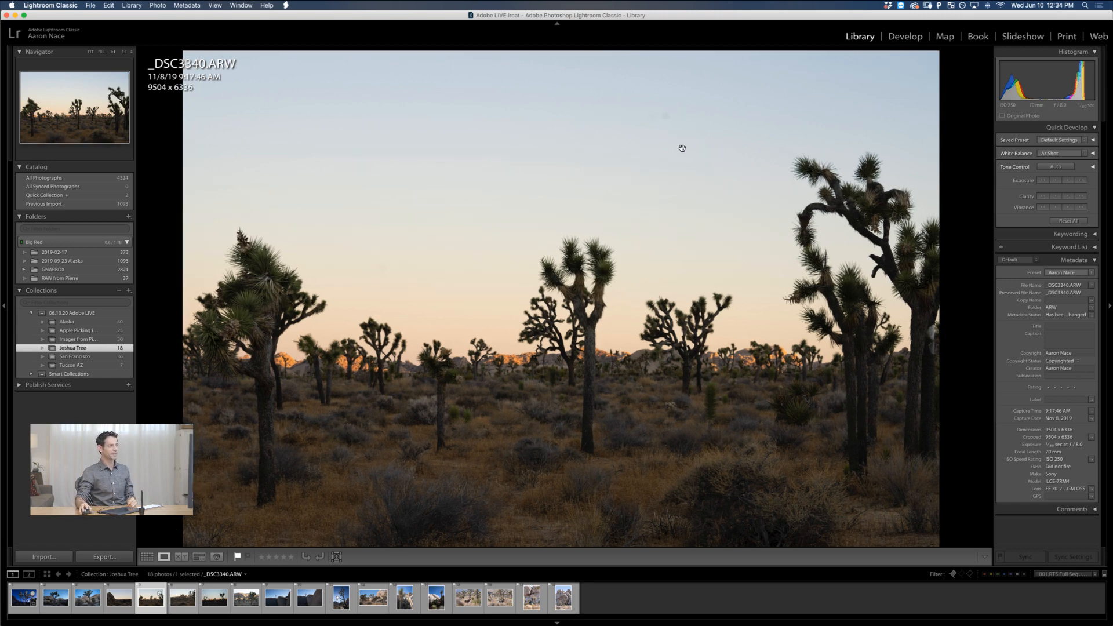
left_click_drag(680, 146, 587, 259)
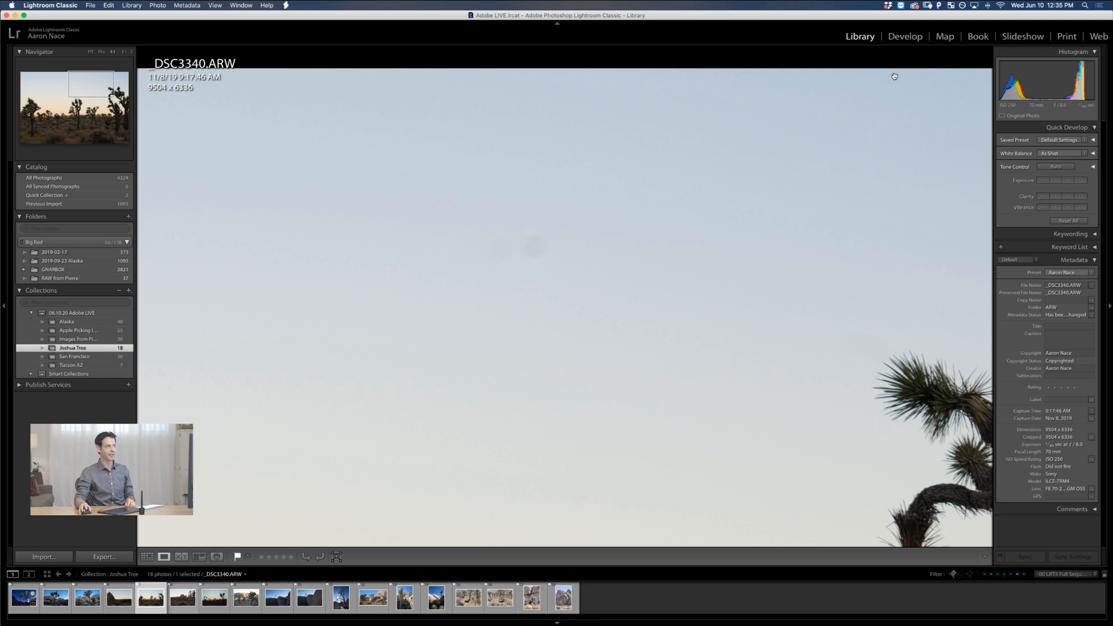
Open _DSC3340.ARW in the Develop module and replace the Before/After comparison with the single-photo Loupe view
left_click(906, 39)
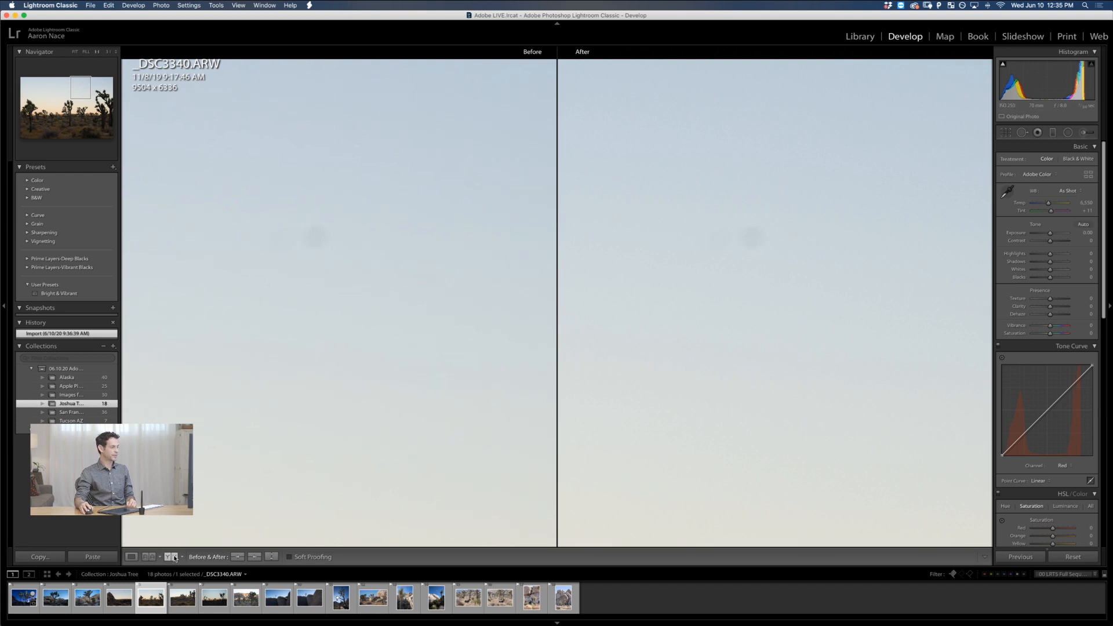
left_click(173, 558)
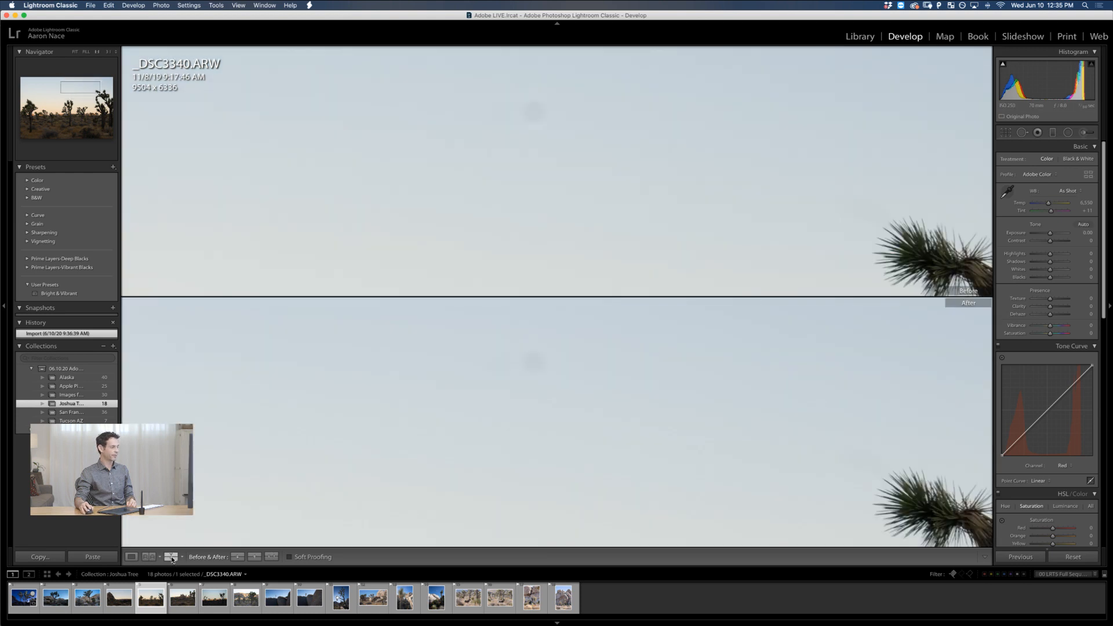
left_click(172, 558)
left_click(176, 558)
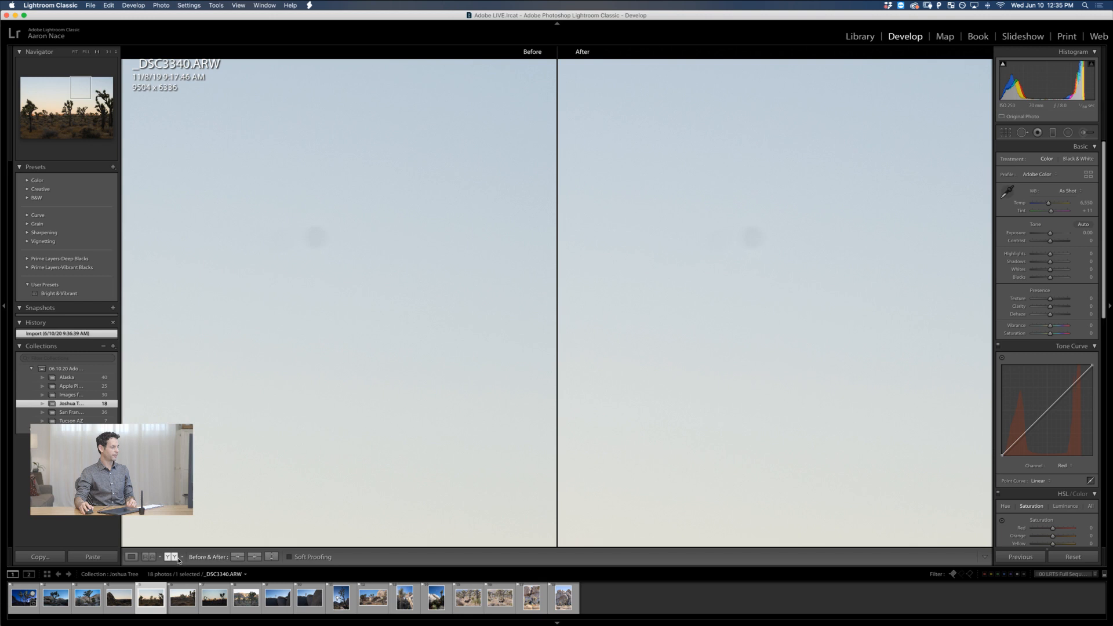
left_click(181, 557)
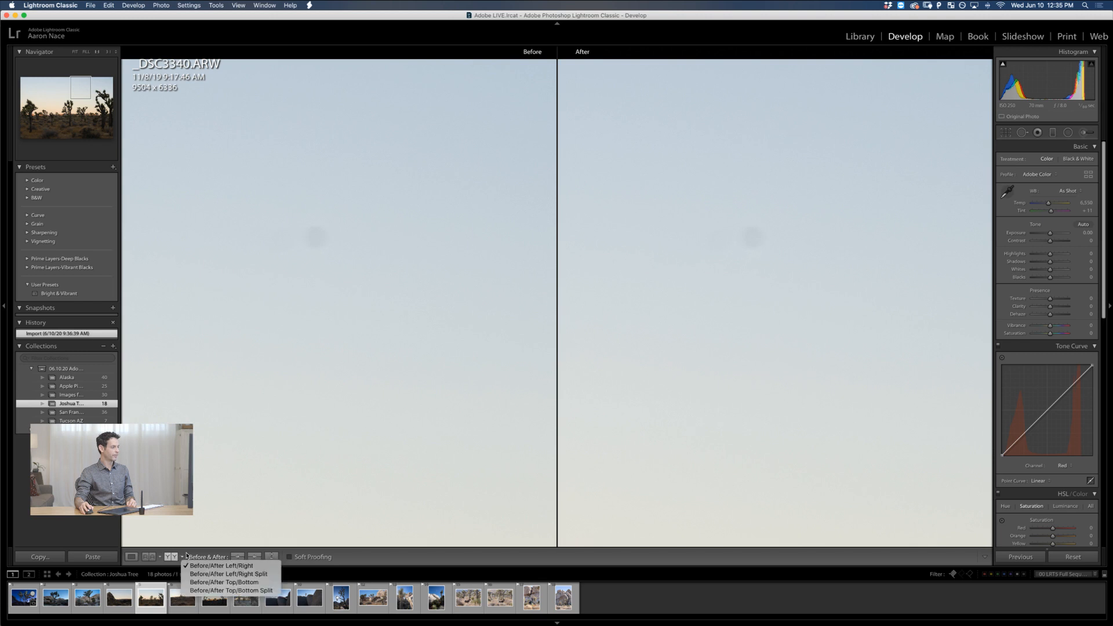
left_click(181, 556)
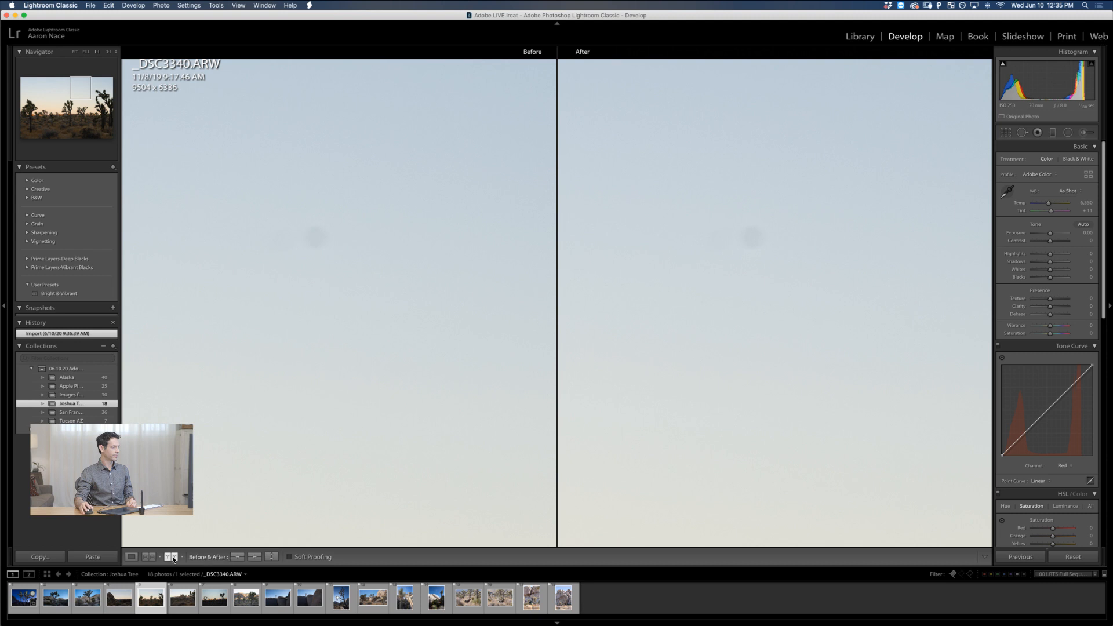
left_click(136, 559)
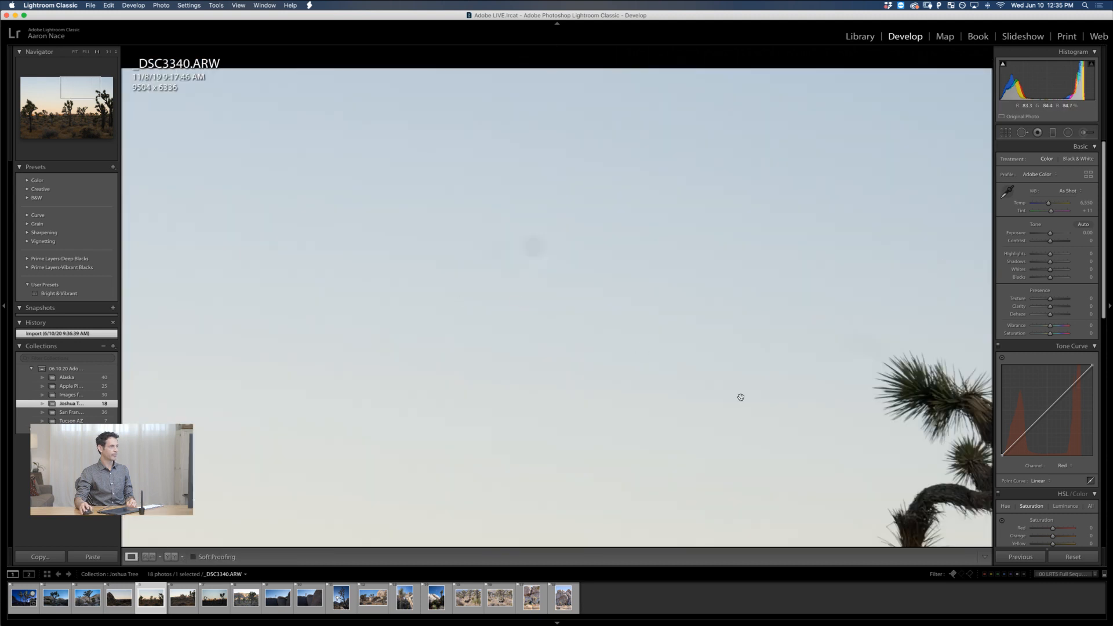
Use Spot Removal in Heal mode at size 75 on the dust spots in the upper sky and above the small trees left of centre
left_click(1023, 132)
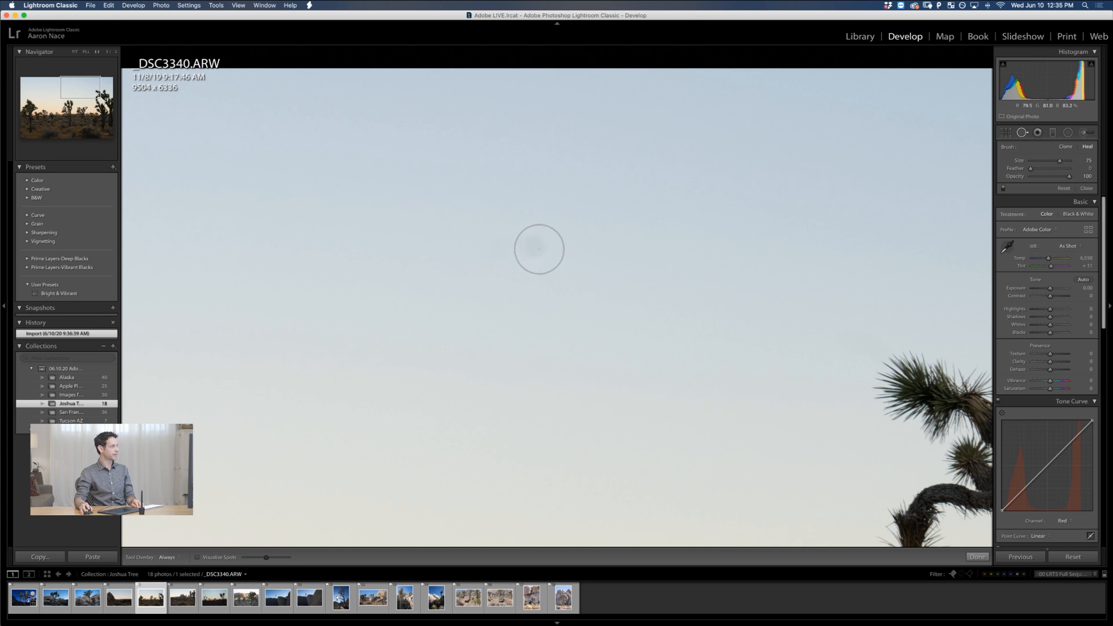
left_click_drag(539, 250, 501, 256)
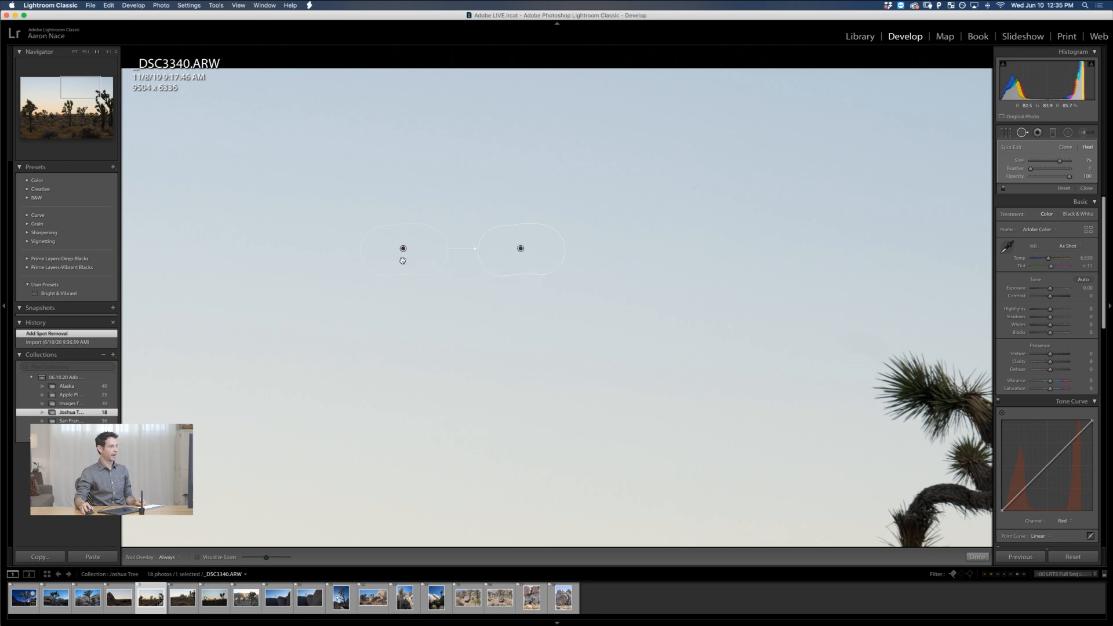
left_click(506, 381)
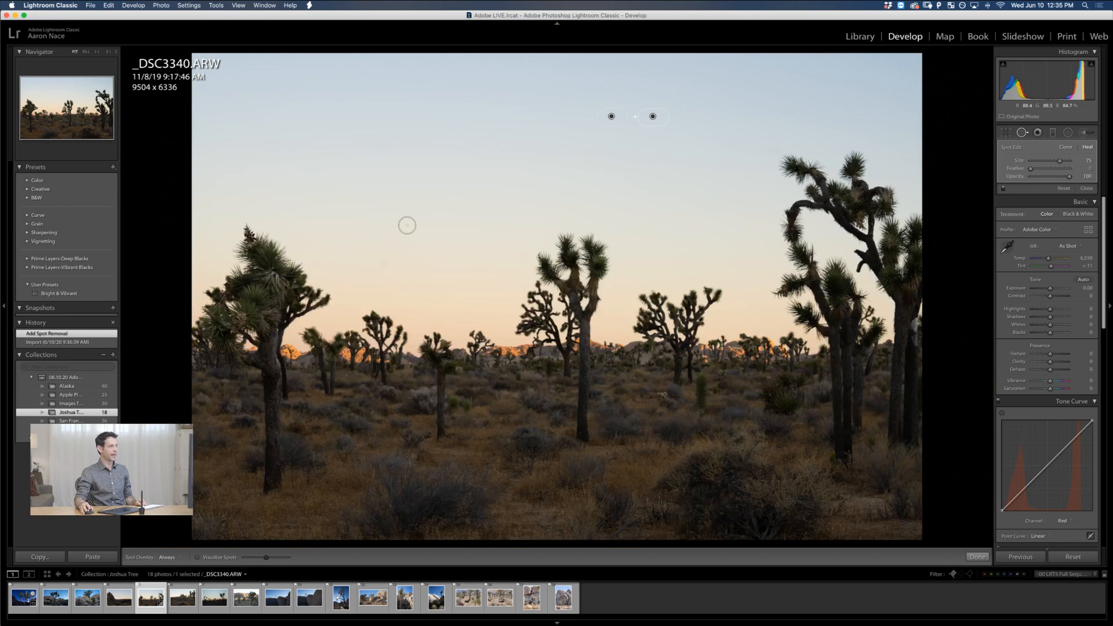
left_click(404, 294)
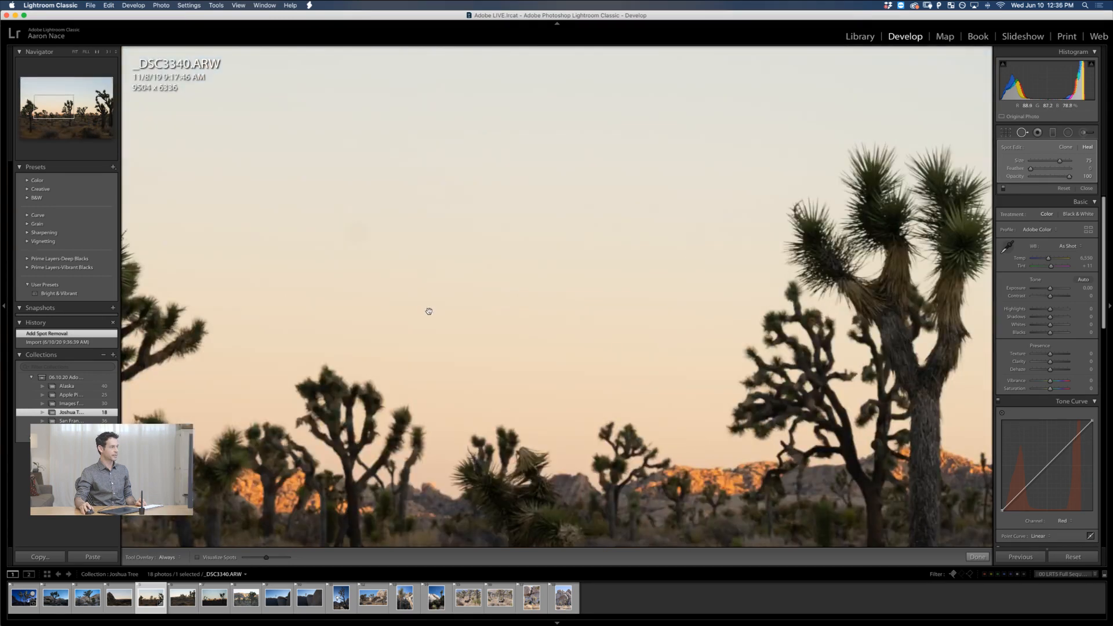
left_click(363, 233)
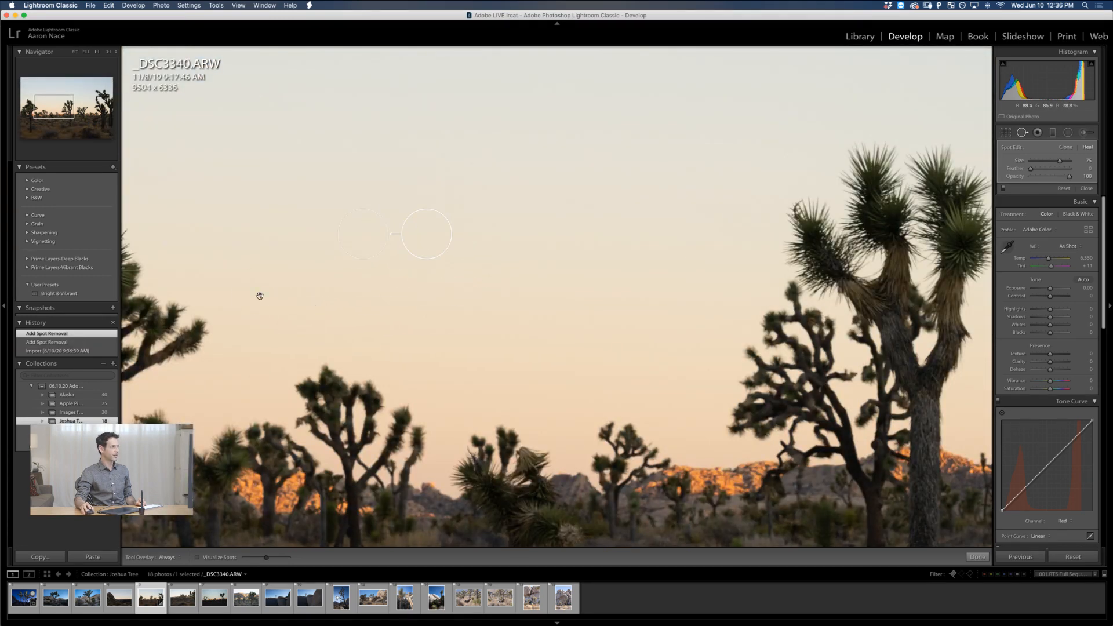
Inspect the rest of the sky and the areas around the trees for remaining dust spots, and close Spot Removal
mouse_move(258, 293)
left_mouse_down()
mouse_move(411, 309)
mouse_move(544, 377)
mouse_move(765, 408)
left_mouse_up()
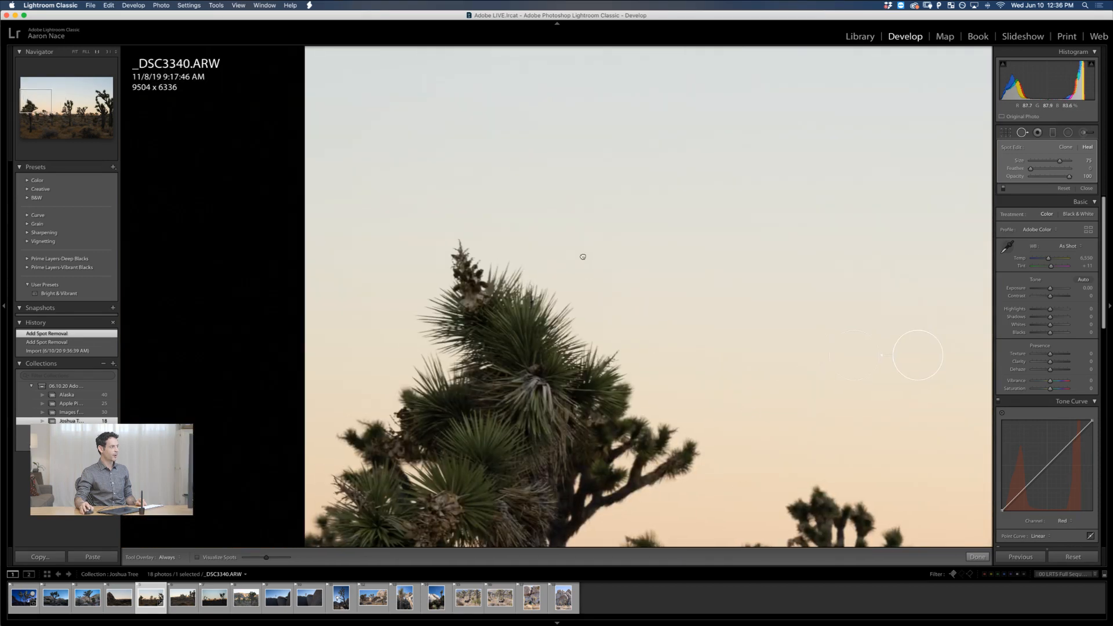
left_click_drag(584, 254, 504, 440)
left_click_drag(470, 283, 367, 436)
left_click_drag(609, 396, 497, 390)
left_click_drag(706, 397, 377, 333)
left_click_drag(721, 369, 373, 371)
left_click_drag(582, 403, 533, 230)
left_click_drag(519, 290, 579, 243)
mouse_move(531, 408)
left_mouse_down()
mouse_move(700, 289)
mouse_move(734, 280)
left_mouse_up()
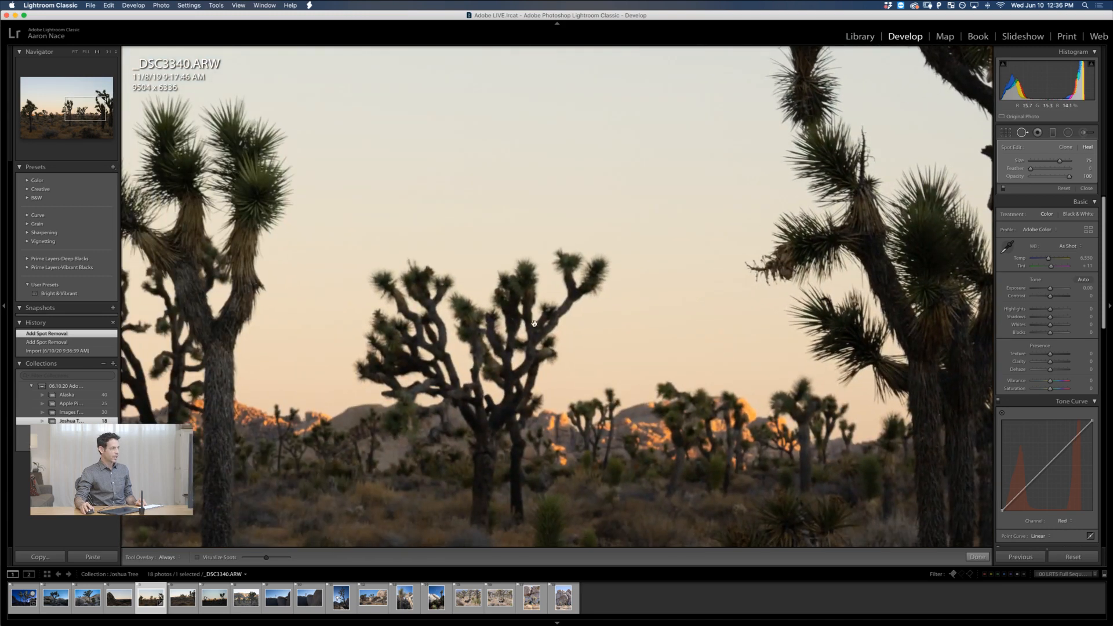
left_click_drag(497, 350, 798, 336)
mouse_move(533, 359)
left_mouse_down()
mouse_move(650, 385)
mouse_move(778, 383)
left_mouse_up()
mouse_move(573, 412)
left_mouse_down()
mouse_move(588, 363)
mouse_move(679, 383)
mouse_move(771, 381)
left_mouse_up()
mouse_move(544, 392)
left_mouse_down()
mouse_move(760, 353)
mouse_move(853, 386)
mouse_move(776, 263)
left_mouse_up()
mouse_move(845, 369)
left_mouse_down()
mouse_move(453, 312)
mouse_move(458, 324)
left_mouse_up()
mouse_move(811, 282)
left_mouse_down()
mouse_move(501, 371)
mouse_move(505, 352)
left_mouse_up()
left_click_drag(662, 285, 450, 382)
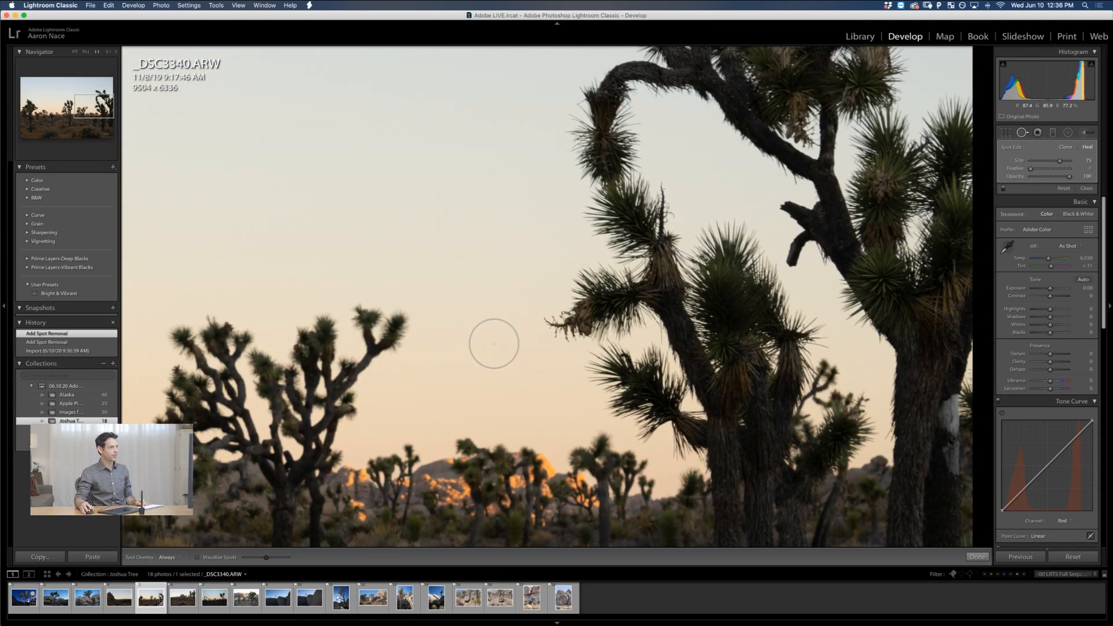
mouse_move(492, 340)
left_mouse_down()
mouse_move(507, 299)
mouse_move(464, 420)
left_mouse_up()
left_click_drag(486, 233, 489, 412)
left_click_drag(481, 274, 547, 415)
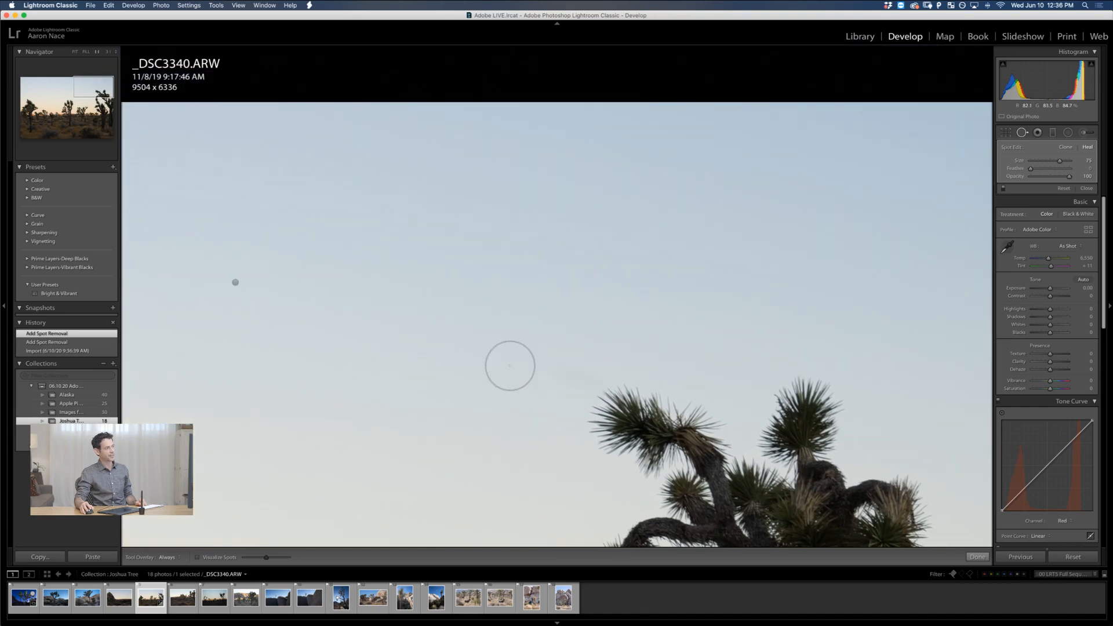
key("q")
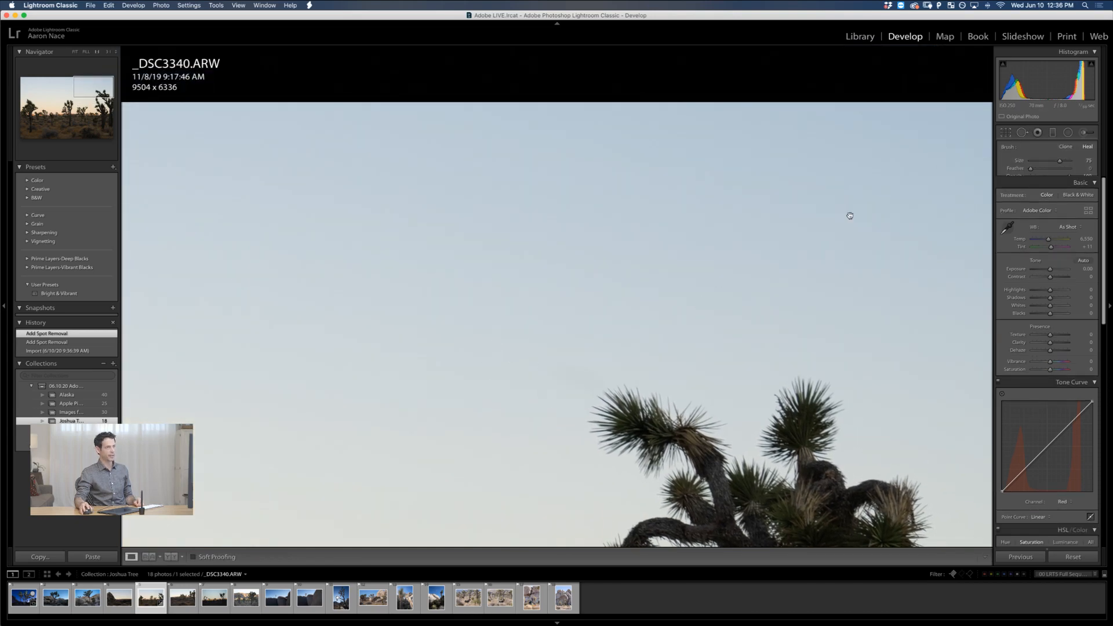
left_click(850, 216)
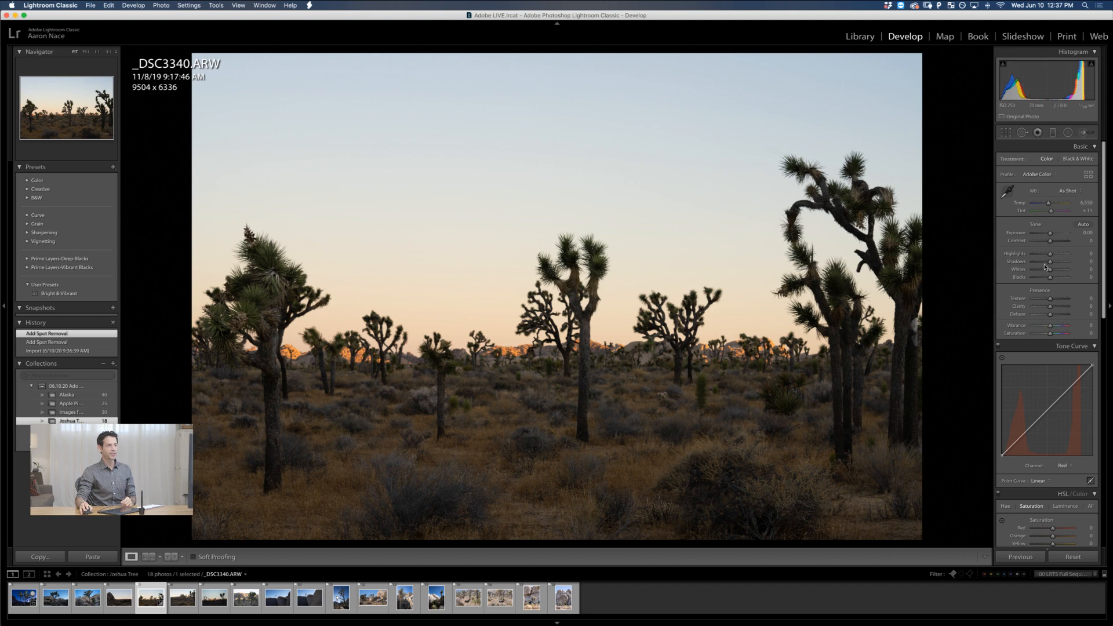
Raise the photo's overall Shadows to +18
left_click_drag(1050, 262, 1055, 263)
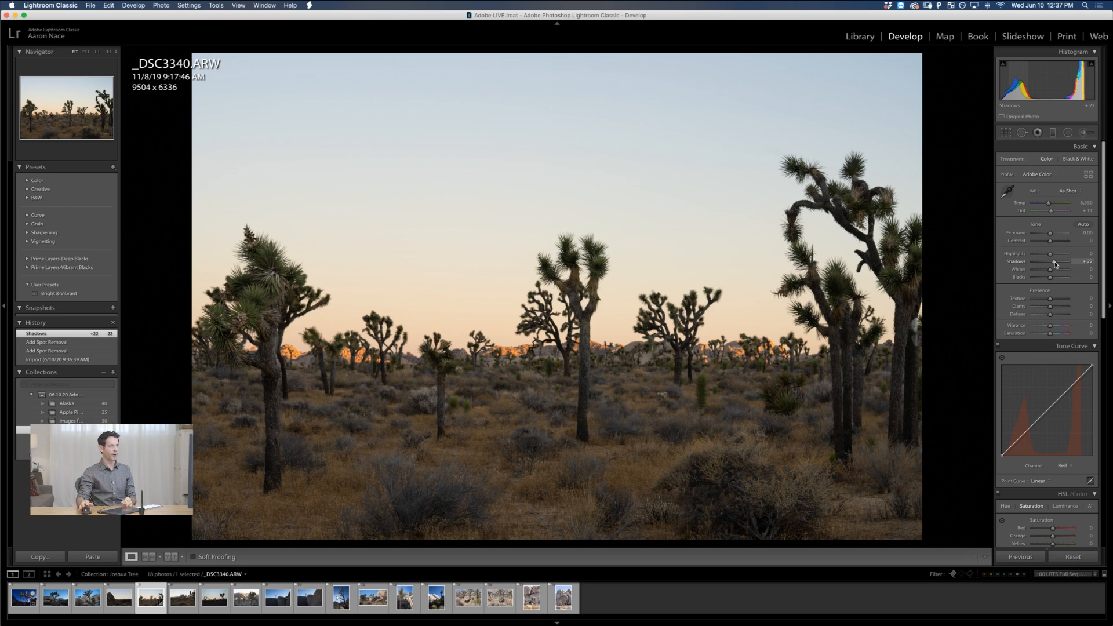
left_click_drag(1055, 264, 1054, 261)
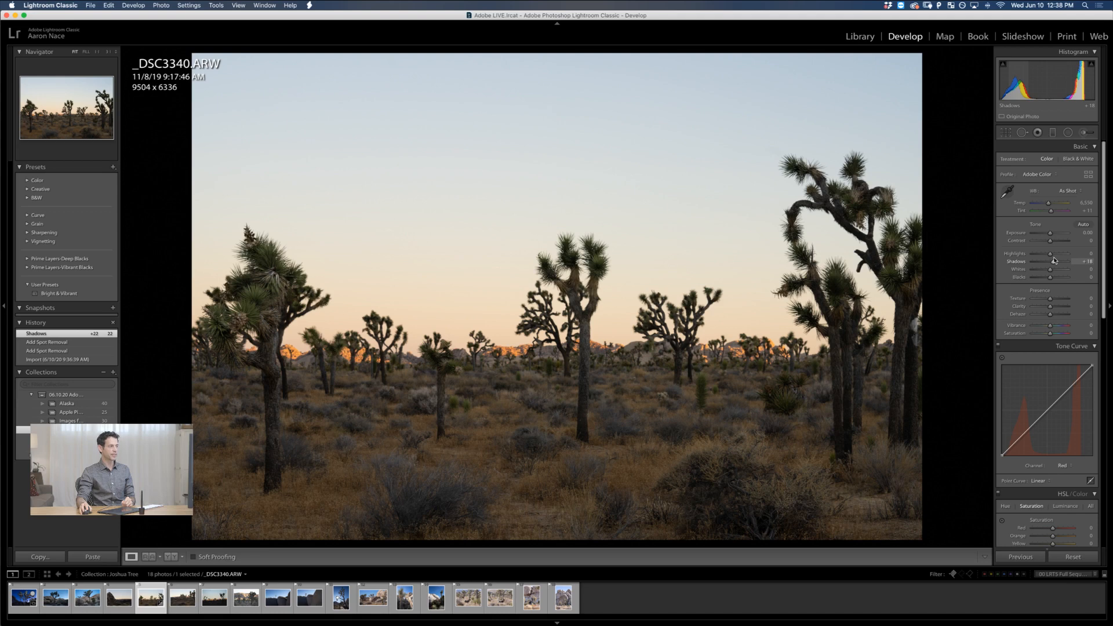
left_click_drag(1054, 260, 1054, 261)
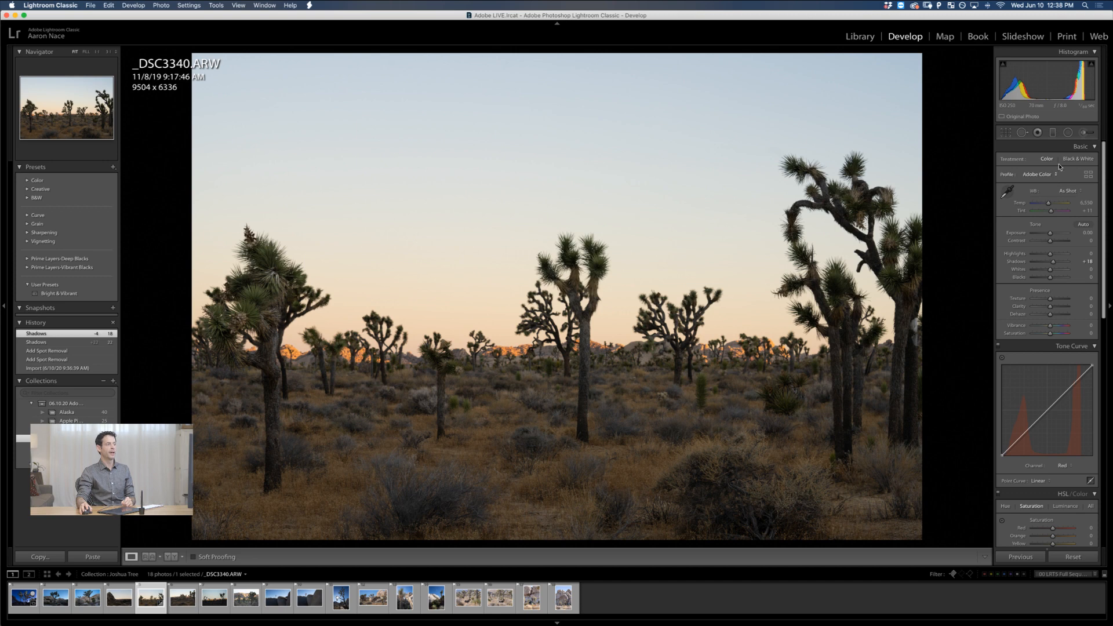
Paint over all the main Joshua trees with an Adjustment Brush at Exposure 1.00 and brush size 15
left_click(1082, 134)
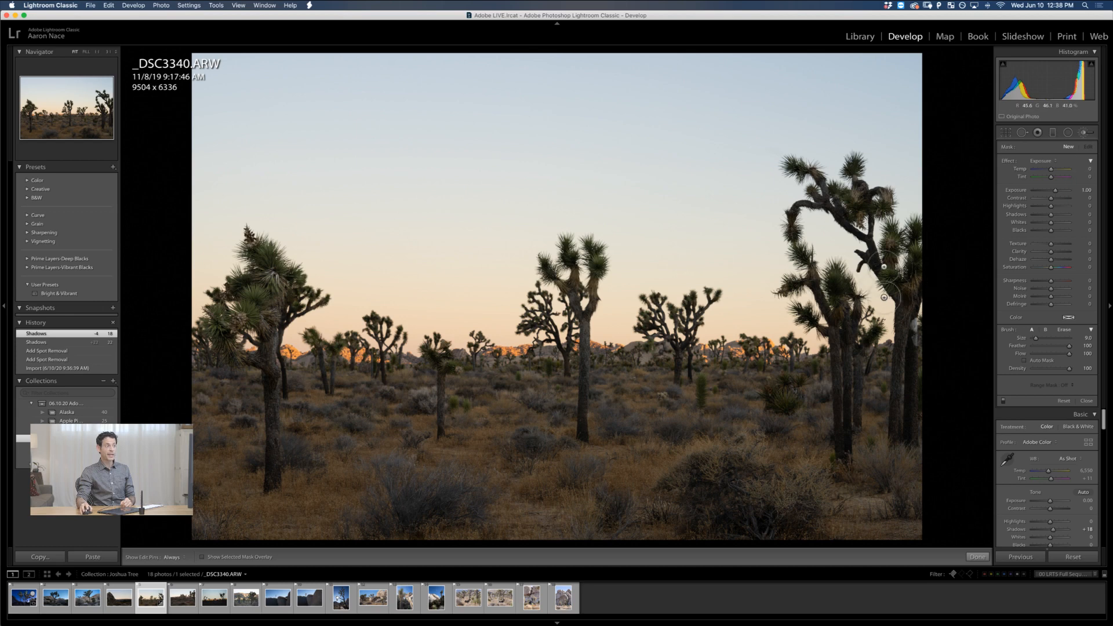
scroll(876, 272, "up", 3)
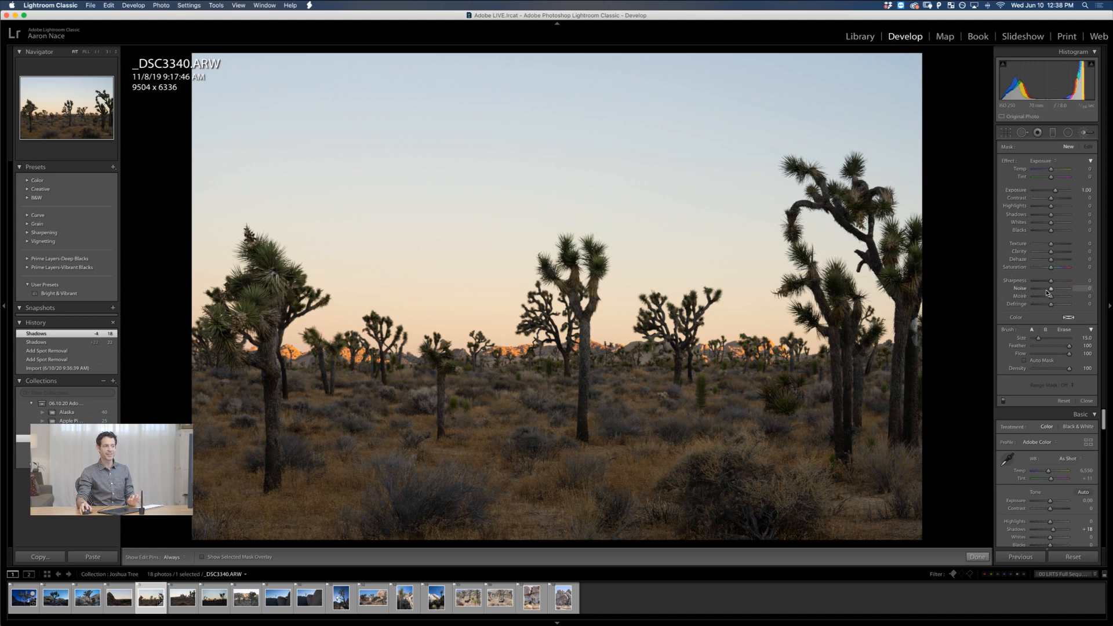
mouse_move(839, 217)
left_mouse_down()
mouse_move(806, 256)
mouse_move(876, 174)
mouse_move(928, 325)
mouse_move(885, 322)
mouse_move(905, 464)
mouse_move(835, 348)
mouse_move(839, 441)
mouse_move(772, 261)
mouse_move(754, 244)
mouse_move(736, 360)
left_mouse_up()
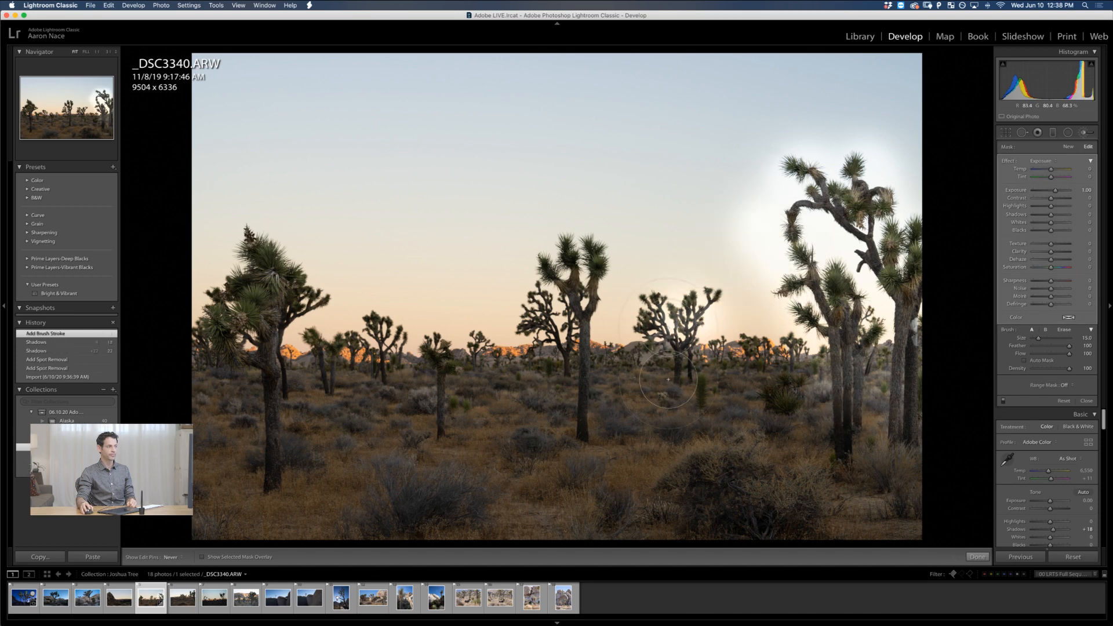
mouse_move(669, 380)
left_mouse_down()
mouse_move(661, 290)
mouse_move(719, 287)
left_mouse_up()
mouse_move(554, 255)
left_mouse_down()
mouse_move(588, 345)
mouse_move(570, 363)
mouse_move(570, 409)
left_mouse_up()
left_click_drag(440, 360, 434, 400)
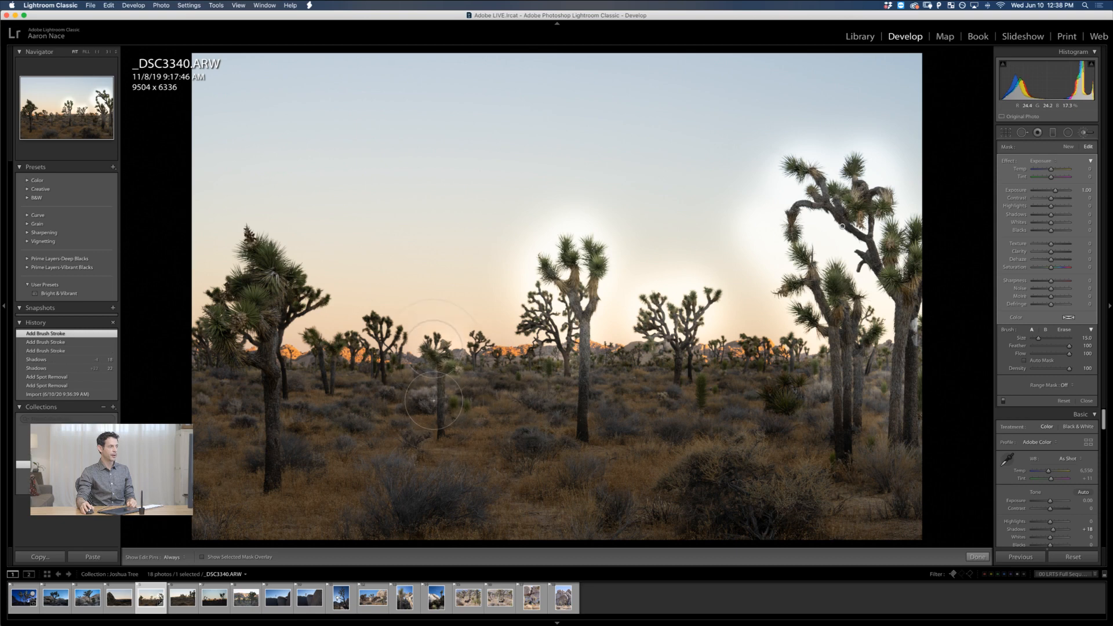
mouse_move(374, 345)
left_mouse_down()
mouse_move(340, 374)
mouse_move(363, 382)
left_mouse_up()
mouse_move(283, 383)
left_mouse_down()
mouse_move(244, 391)
mouse_move(249, 225)
mouse_move(218, 270)
mouse_move(281, 377)
mouse_move(266, 458)
left_mouse_up()
mouse_move(209, 353)
left_mouse_down()
mouse_move(201, 372)
mouse_move(204, 353)
left_mouse_up()
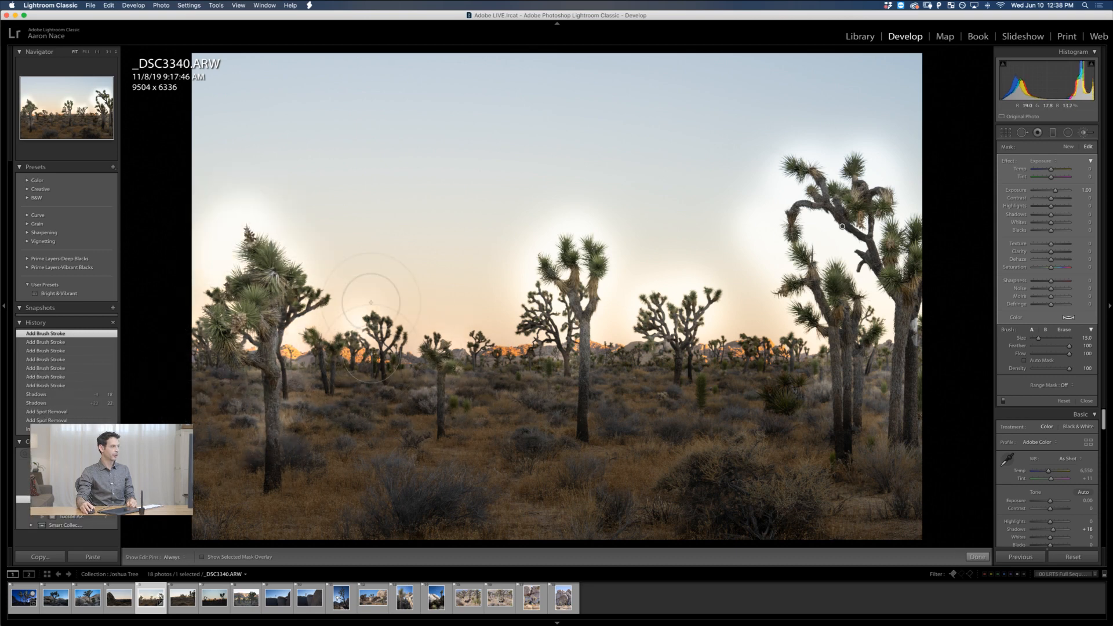
Finish painting the mask over the small horizon tree and the Joshua trees at far right, and set its Exposure to 0
left_click_drag(491, 343, 478, 340)
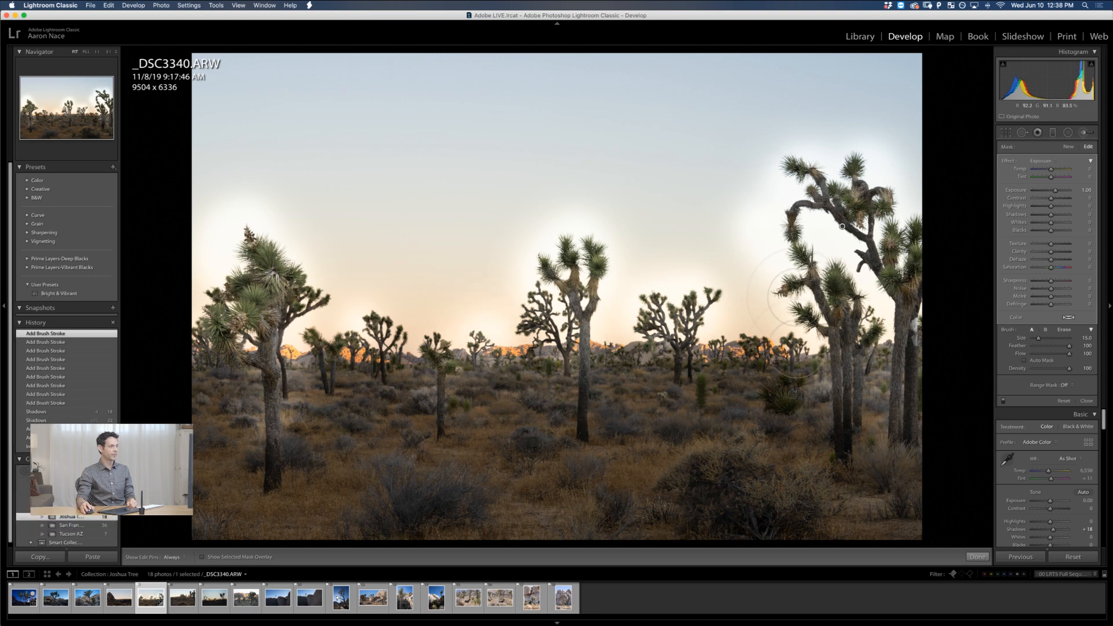
mouse_move(798, 348)
left_mouse_down()
mouse_move(853, 253)
mouse_move(822, 227)
left_mouse_up()
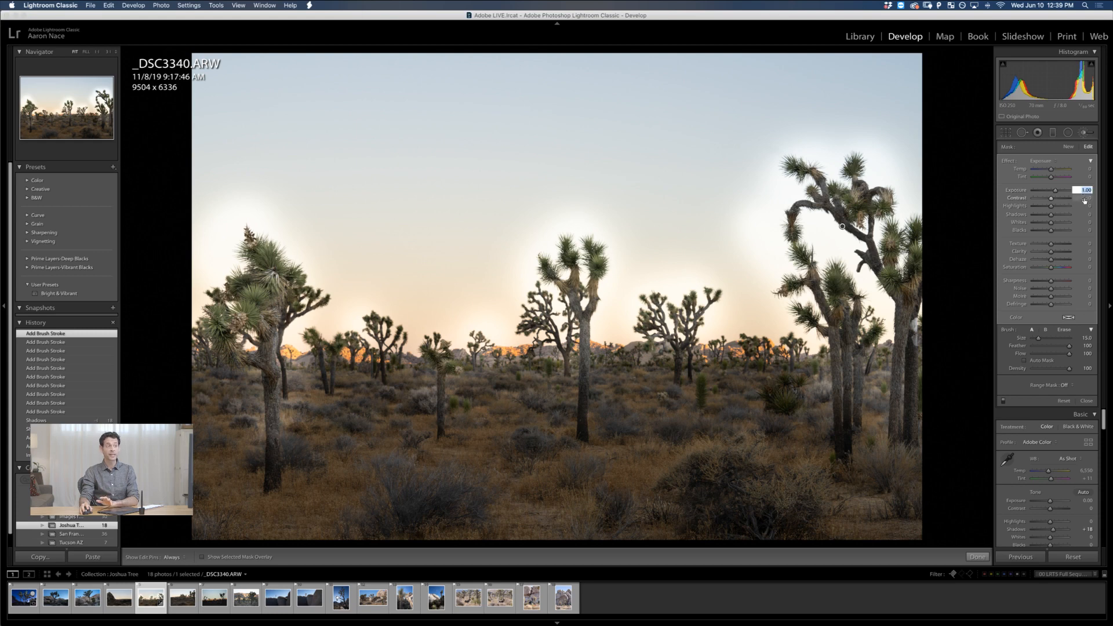
type("0")
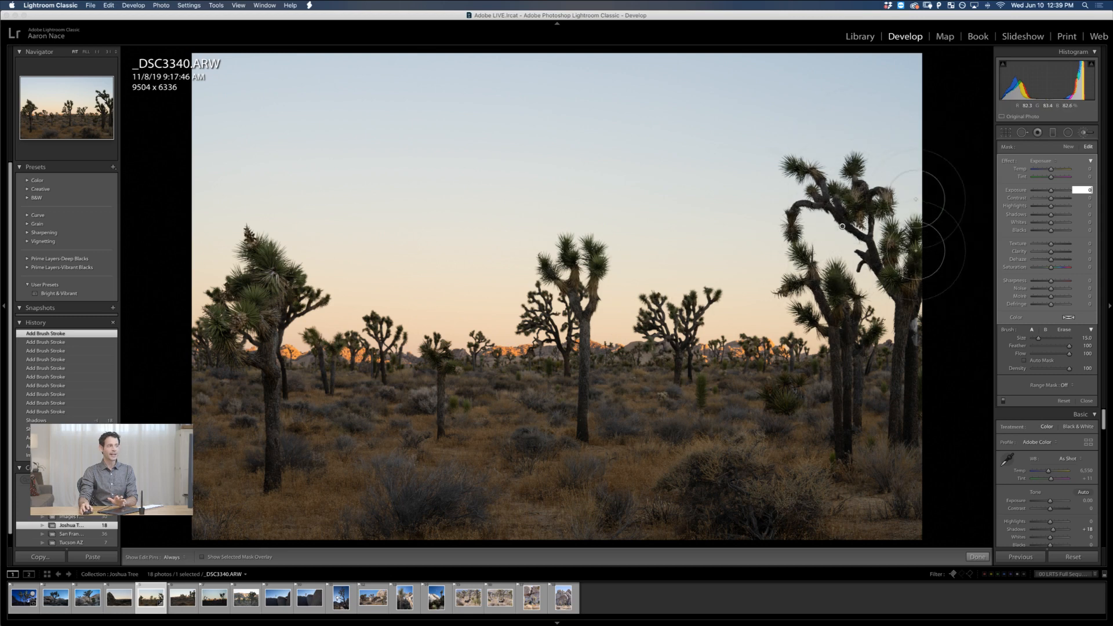
key("Return")
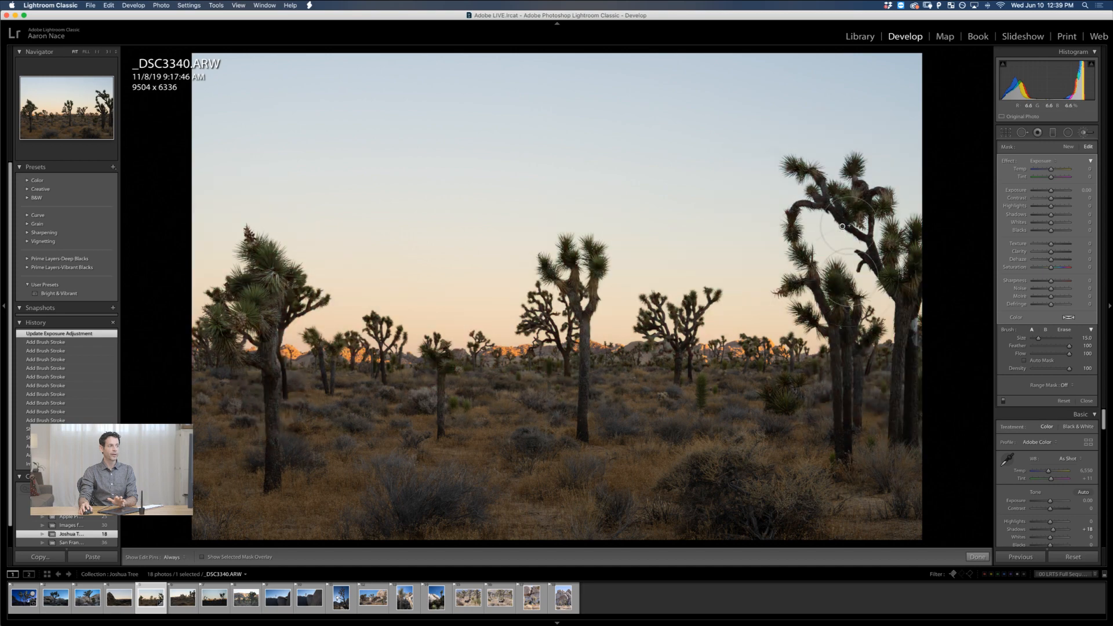
Raise the tree mask's Shadows to 41
mouse_move(843, 226)
left_click(1056, 216)
left_click_drag(1056, 215, 1082, 213)
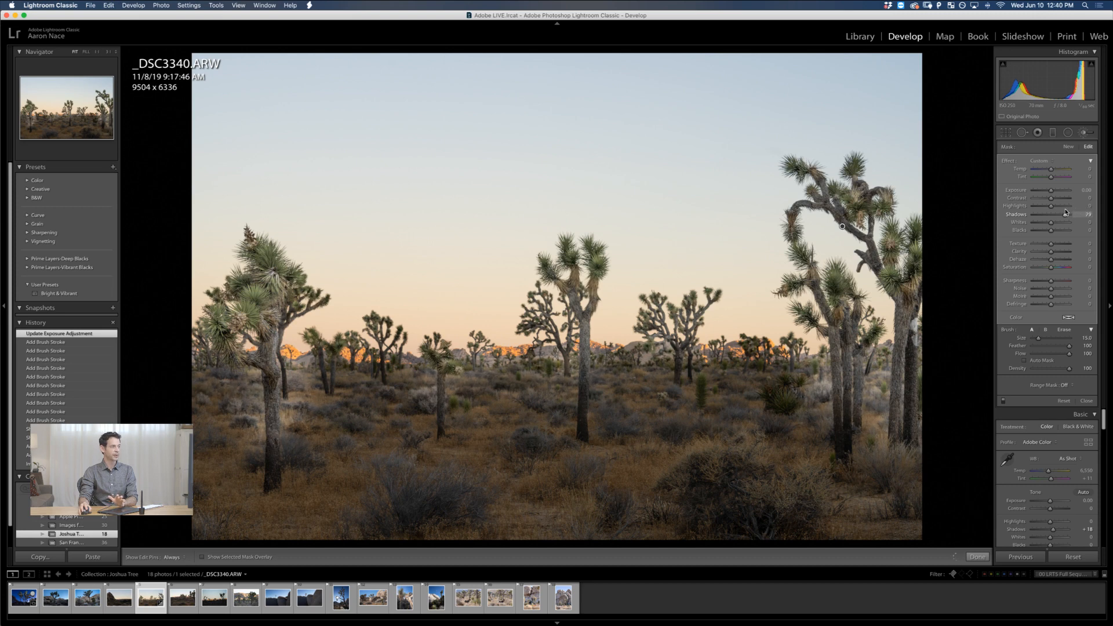
left_click_drag(1066, 212, 1062, 211)
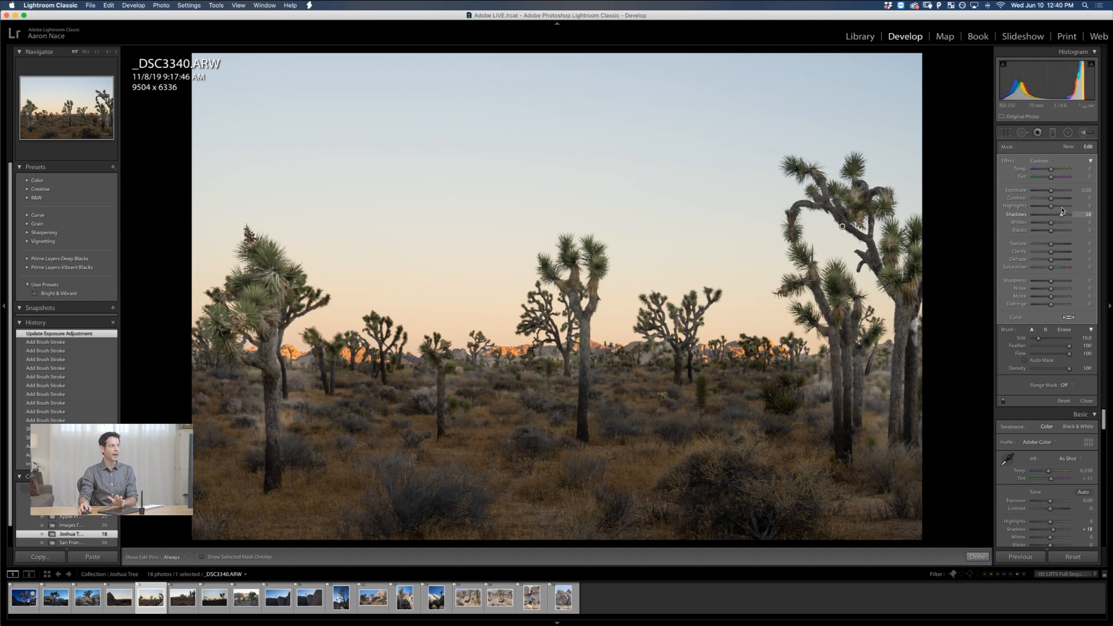
left_click_drag(1063, 210, 1059, 211)
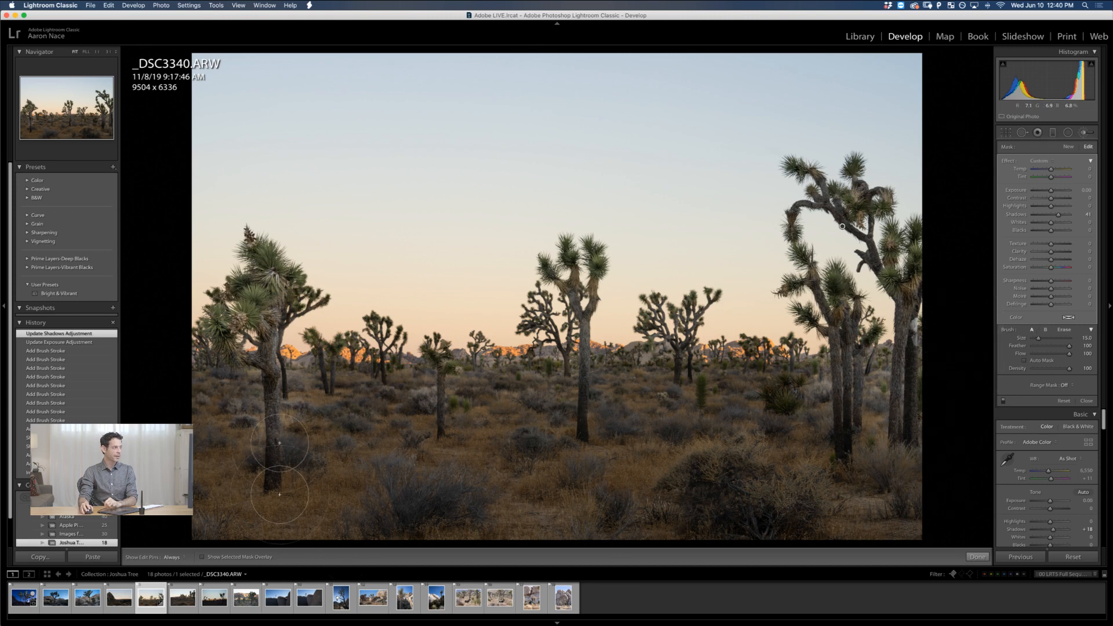
Extend the mask over the tree trunks, their bases and the surrounding midground with the size 15 brush
mouse_move(279, 495)
left_mouse_down()
mouse_move(274, 458)
mouse_move(272, 506)
left_mouse_up()
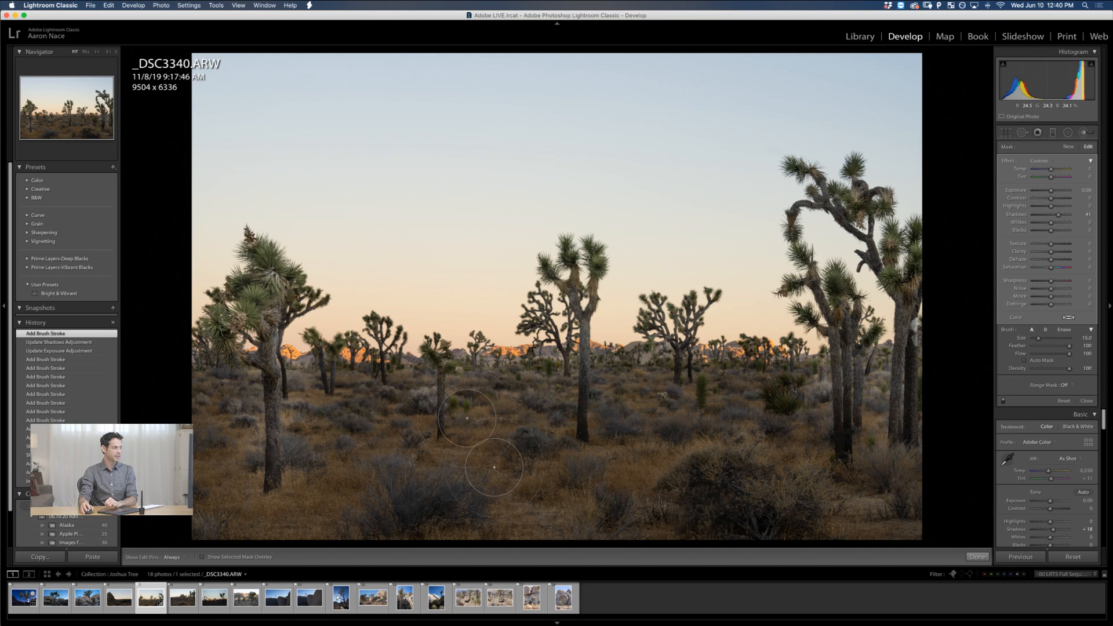
key("h")
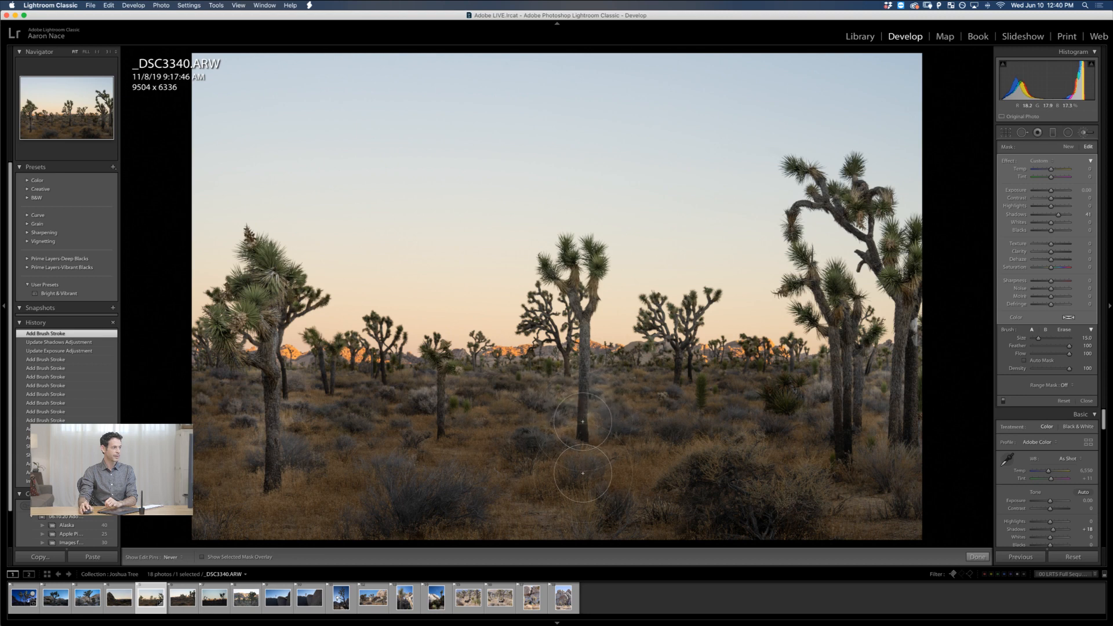
left_click_drag(583, 421, 583, 432)
left_click_drag(677, 381, 690, 376)
mouse_move(863, 405)
left_mouse_down()
mouse_move(845, 410)
mouse_move(845, 503)
left_mouse_up()
mouse_move(895, 427)
left_mouse_down()
mouse_move(899, 481)
mouse_move(902, 360)
left_mouse_up()
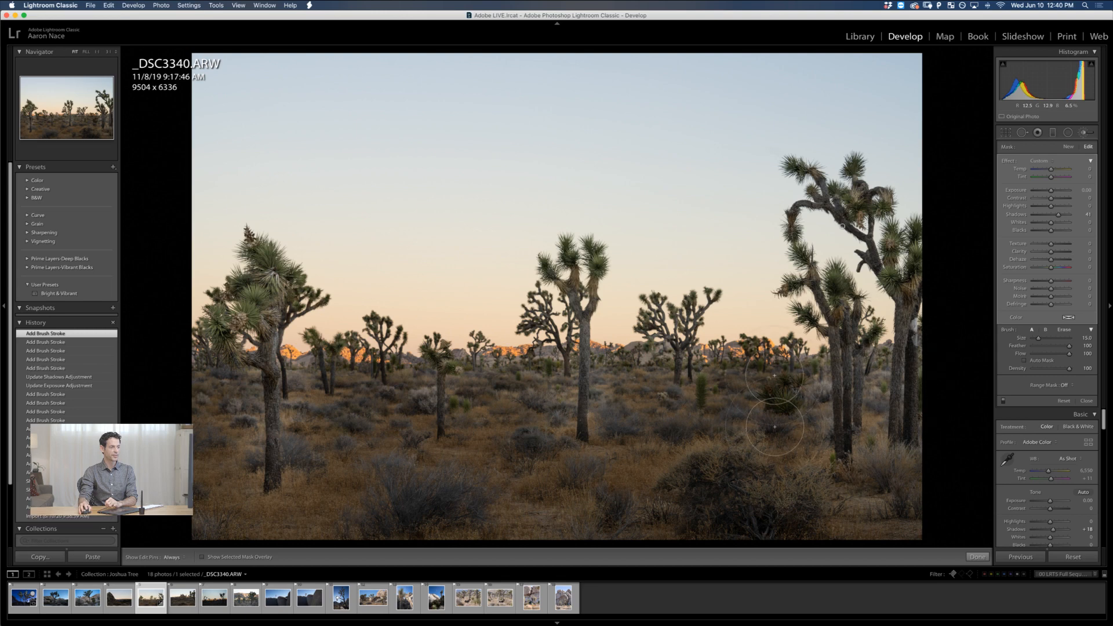
mouse_move(775, 376)
left_mouse_down()
mouse_move(800, 365)
mouse_move(704, 366)
left_mouse_up()
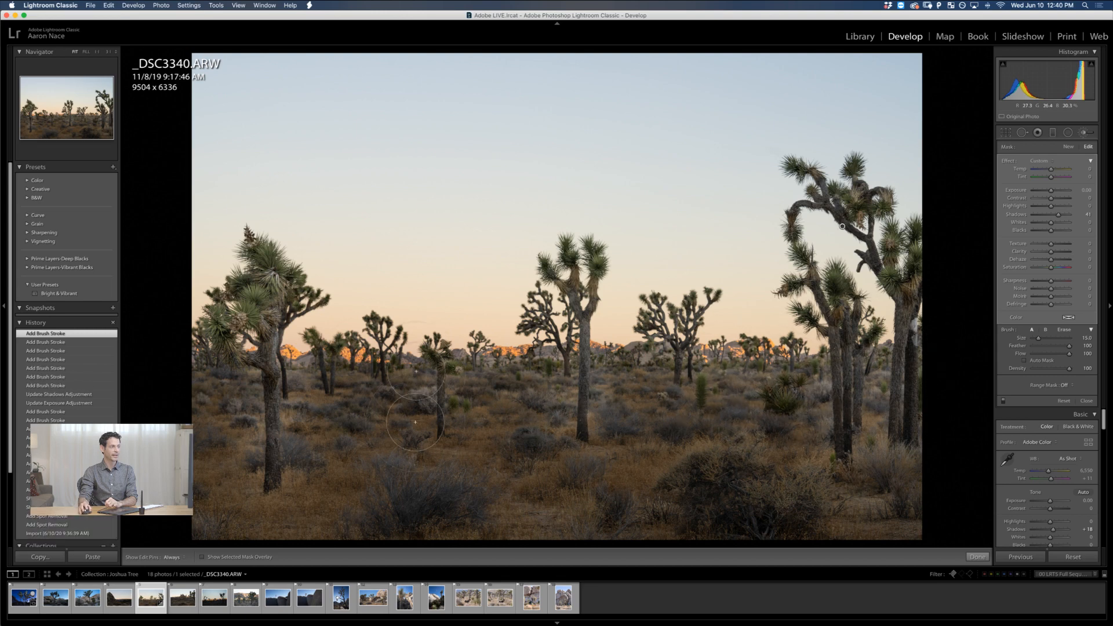
mouse_move(340, 369)
left_mouse_down()
mouse_move(337, 379)
mouse_move(387, 376)
left_mouse_up()
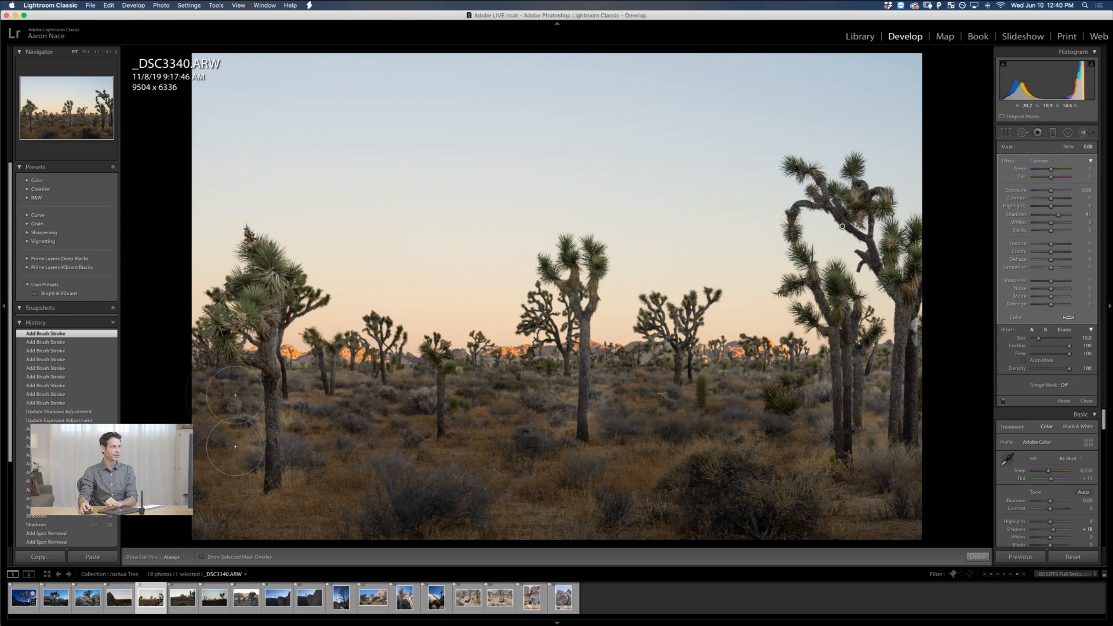
left_click_drag(236, 394, 218, 374)
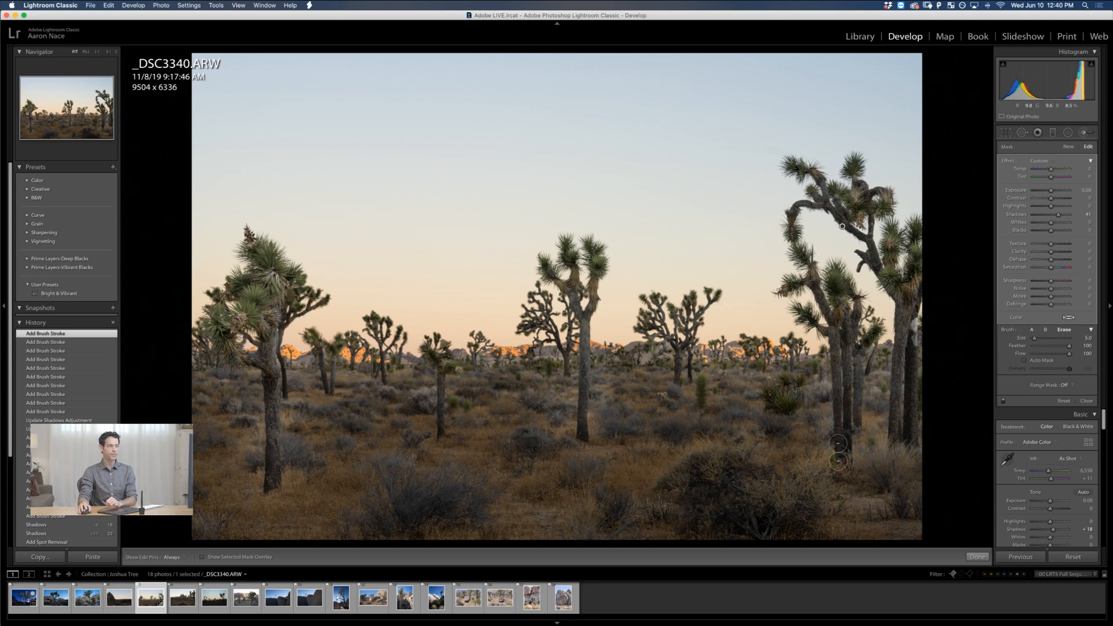
Set the Erase brush to size 27 and flow 23, and erase the mask from the ground around the tree bases
key("bracketright")
key("bracketright")
key("bracketright")
key("bracketright")
key("bracketright")
key("bracketright")
key("bracketright")
key("bracketright")
key("bracketright")
key("bracketright")
key("bracketright")
key("bracketright")
key("bracketright")
key("bracketright")
key("bracketright")
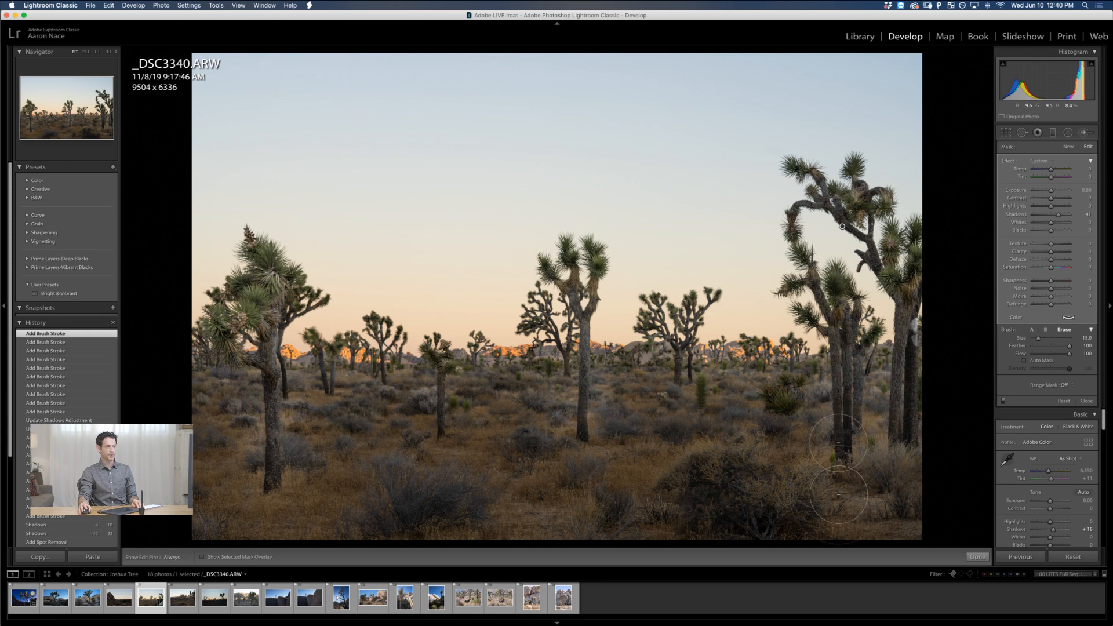
key("bracketright")
key("bracketright")
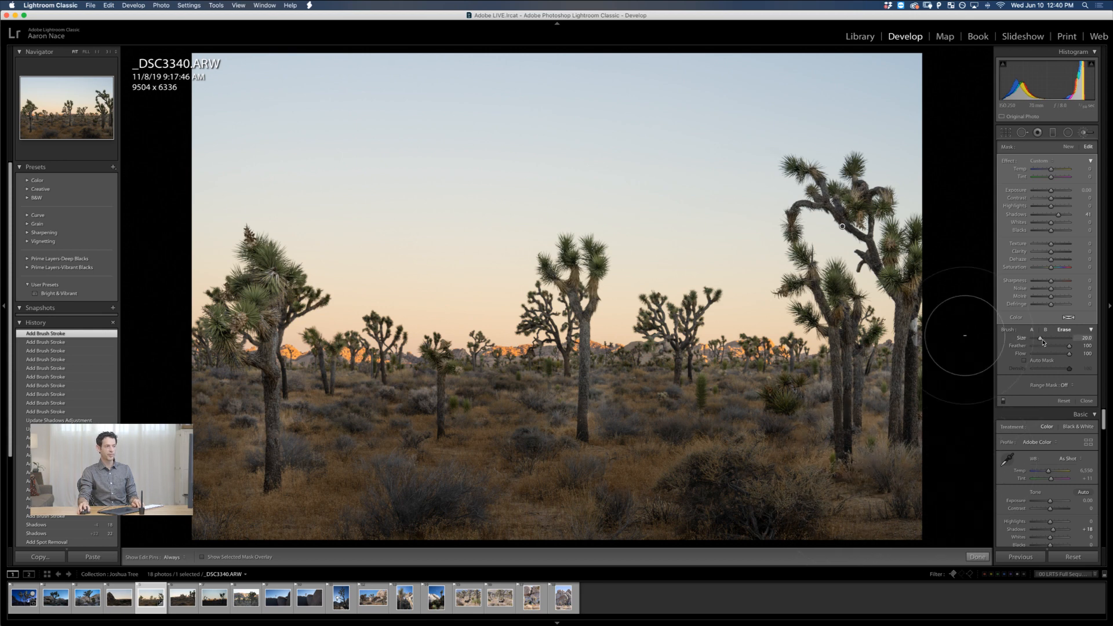
key("bracketright")
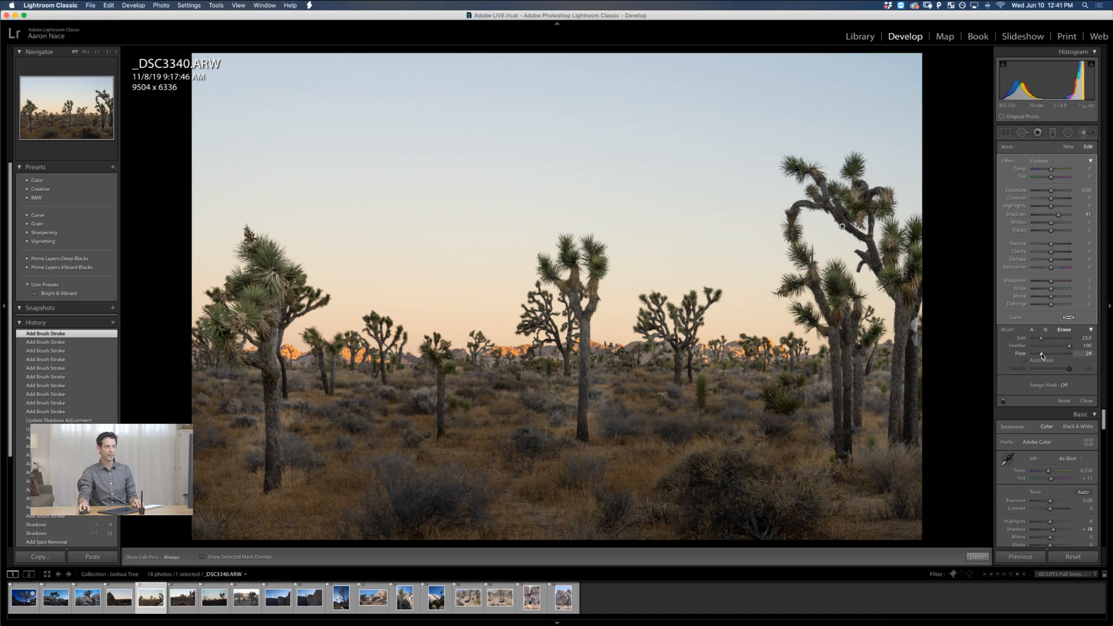
key("bracketright")
key("bracketright")
key("bracketright")
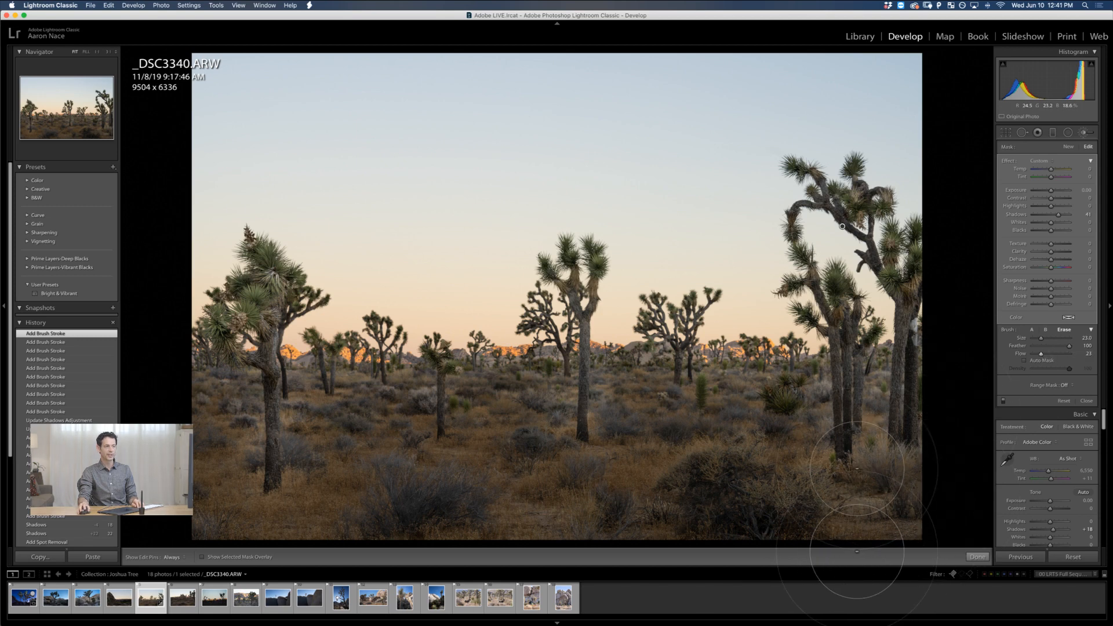
key("bracketright")
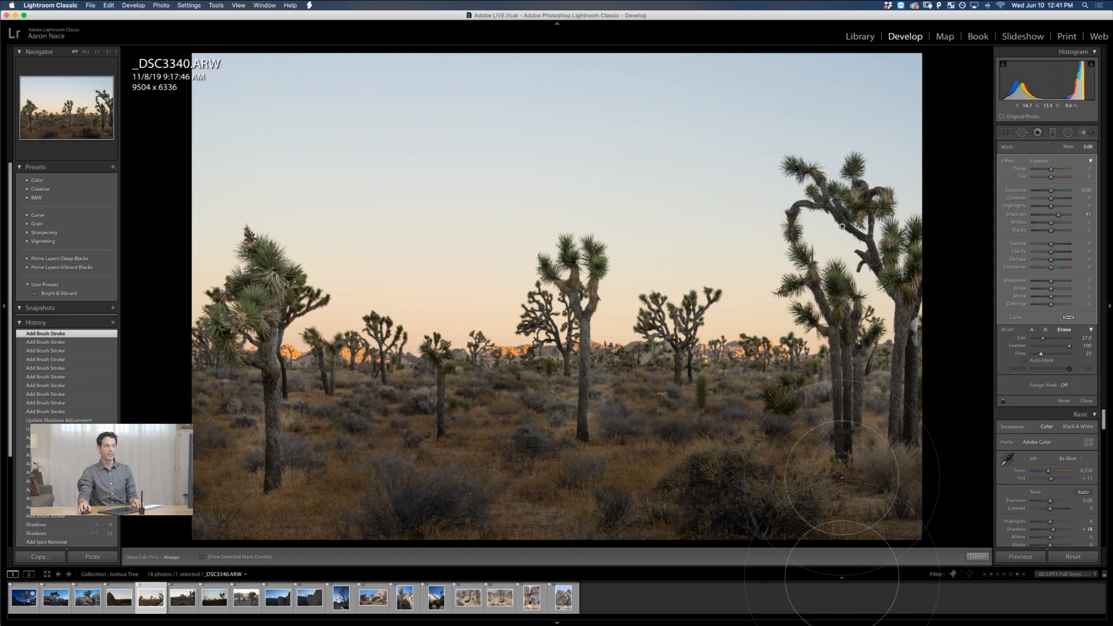
key("h")
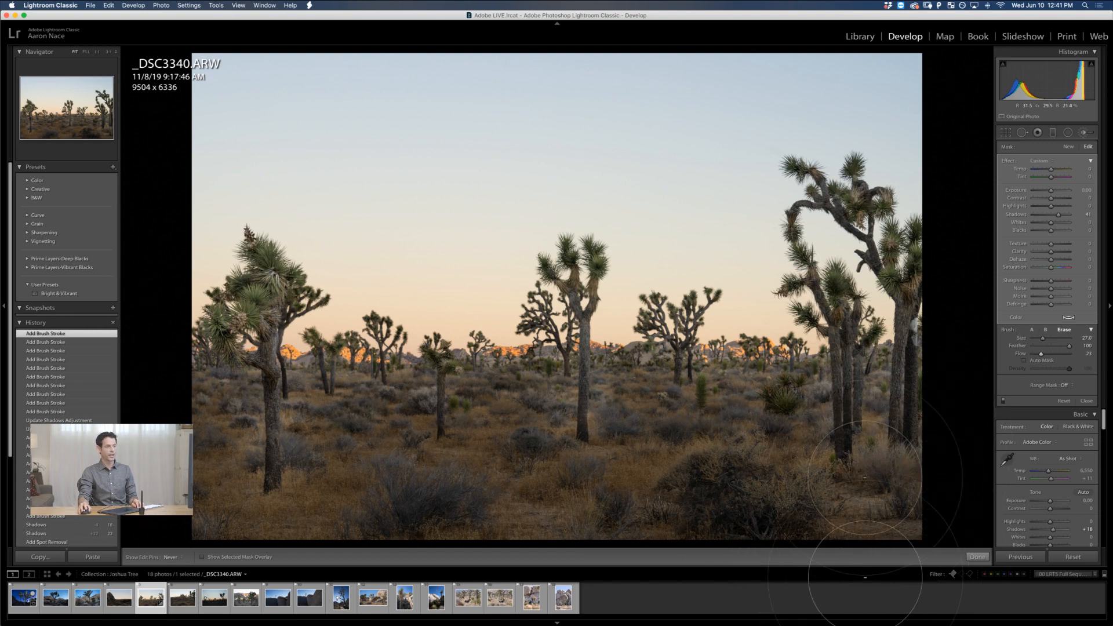
mouse_move(880, 426)
left_mouse_down()
mouse_move(829, 400)
mouse_move(811, 435)
mouse_move(621, 434)
mouse_move(553, 455)
mouse_move(607, 441)
mouse_move(539, 438)
mouse_move(533, 460)
mouse_move(489, 481)
mouse_move(264, 444)
mouse_move(273, 452)
mouse_move(319, 435)
mouse_move(250, 422)
mouse_move(393, 459)
mouse_move(254, 451)
mouse_move(262, 471)
left_mouse_up()
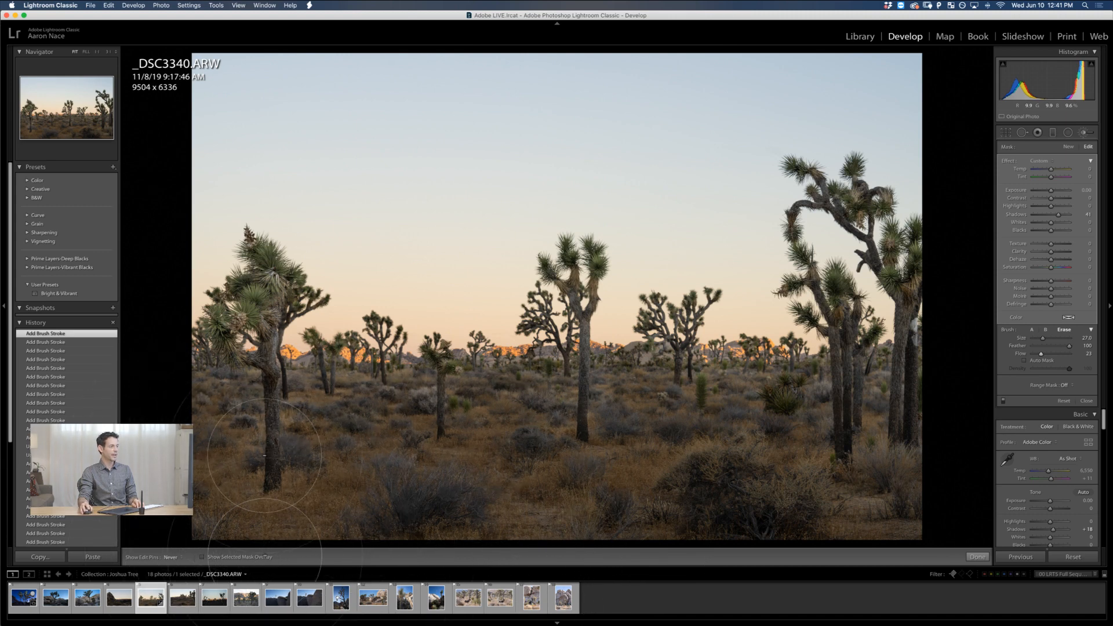
Refine the mask around the trunks and nearby ground with the Erase brush at smaller sizes, including 21 and 17
key("[")
key("[")
key("[")
key("[")
key("[")
key("[")
mouse_move(272, 416)
left_mouse_down()
mouse_move(272, 461)
mouse_move(213, 355)
mouse_move(258, 445)
left_mouse_up()
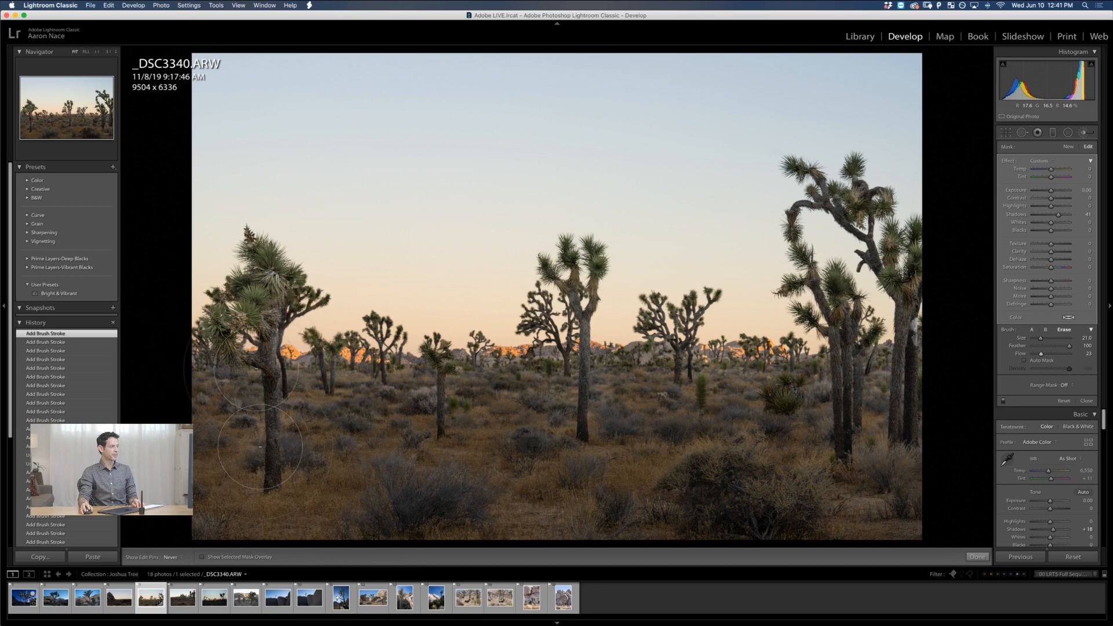
left_click_drag(605, 449, 589, 453)
mouse_move(752, 425)
left_mouse_down()
mouse_move(697, 420)
mouse_move(601, 502)
left_mouse_up()
key("[")
key("[")
key("[")
key("[")
key("[")
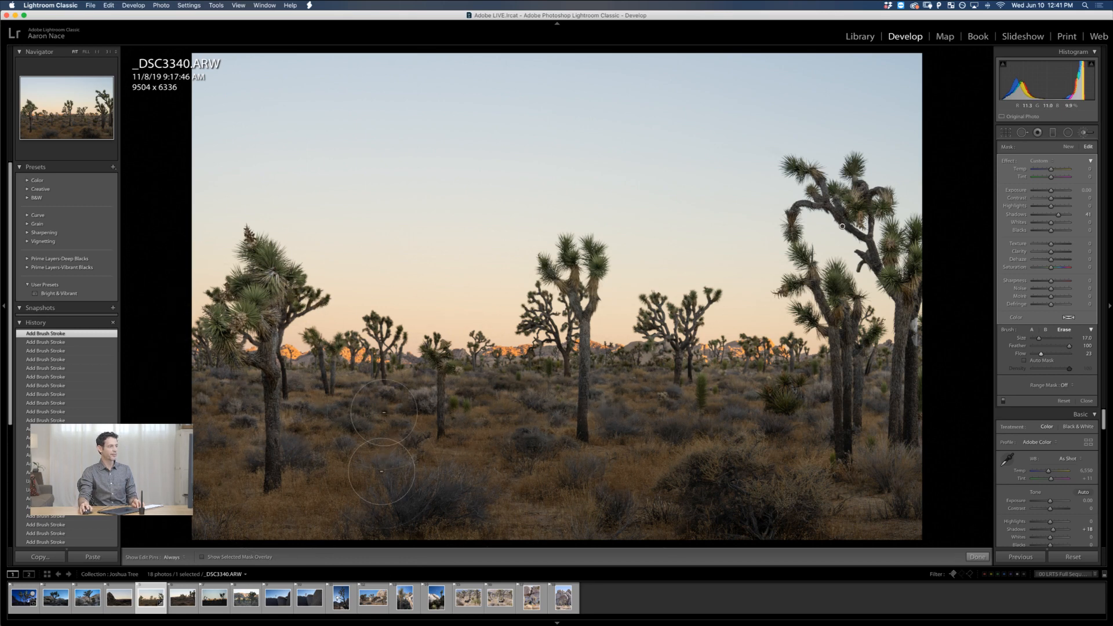
left_click_drag(307, 415, 304, 438)
key("]")
mouse_move(841, 429)
left_mouse_down()
mouse_move(837, 474)
mouse_move(818, 406)
mouse_move(886, 397)
mouse_move(846, 434)
mouse_move(828, 385)
left_mouse_up()
key("]")
mouse_move(911, 290)
left_mouse_down()
mouse_move(918, 325)
mouse_move(896, 383)
mouse_move(844, 393)
mouse_move(854, 471)
left_mouse_up()
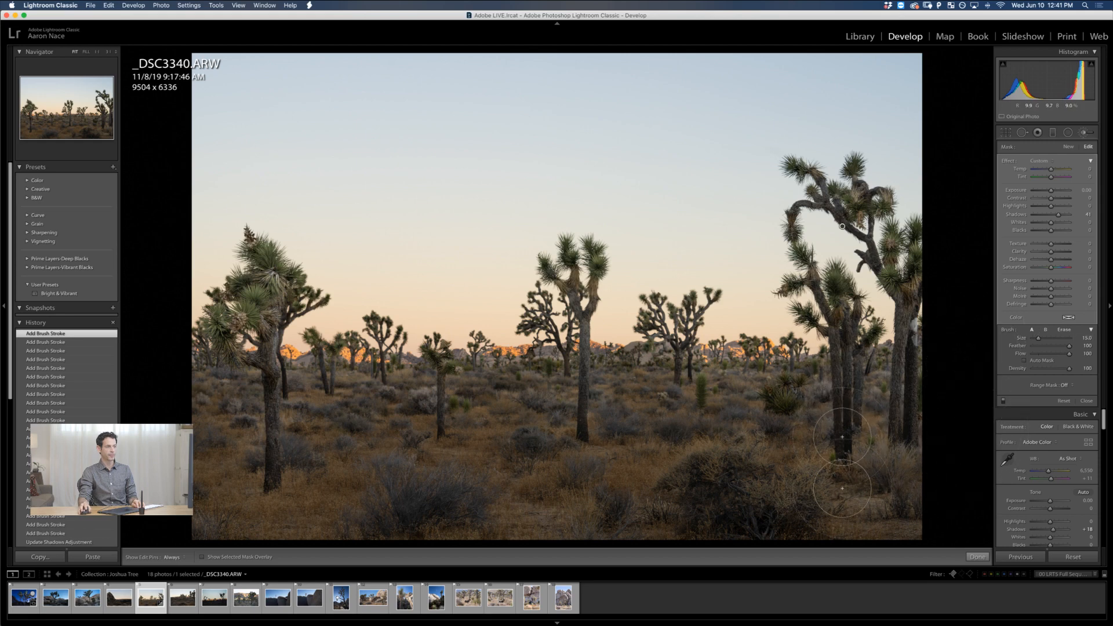
Reduce the painting brush to size 4 and paint the mask back along the dark double trunk at right
key("[")
key("[")
key("[")
key("[")
key("[")
key("[")
key("[")
key("[")
key("[")
key("[")
key("[")
key("h")
left_click_drag(844, 385, 844, 402)
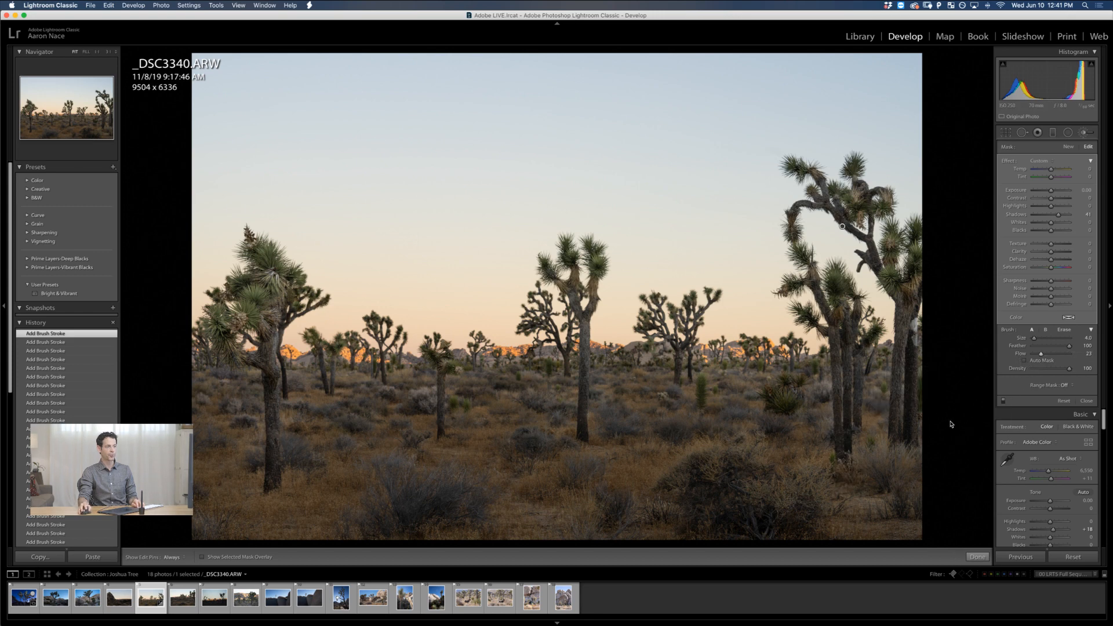
Erase the mask spill beside the double trunk at right using the Erase brush at size 5
key("h")
key("h")
key("alt")
key("bracketleft")
key("bracketleft")
key("bracketleft")
key("bracketleft")
key("bracketleft")
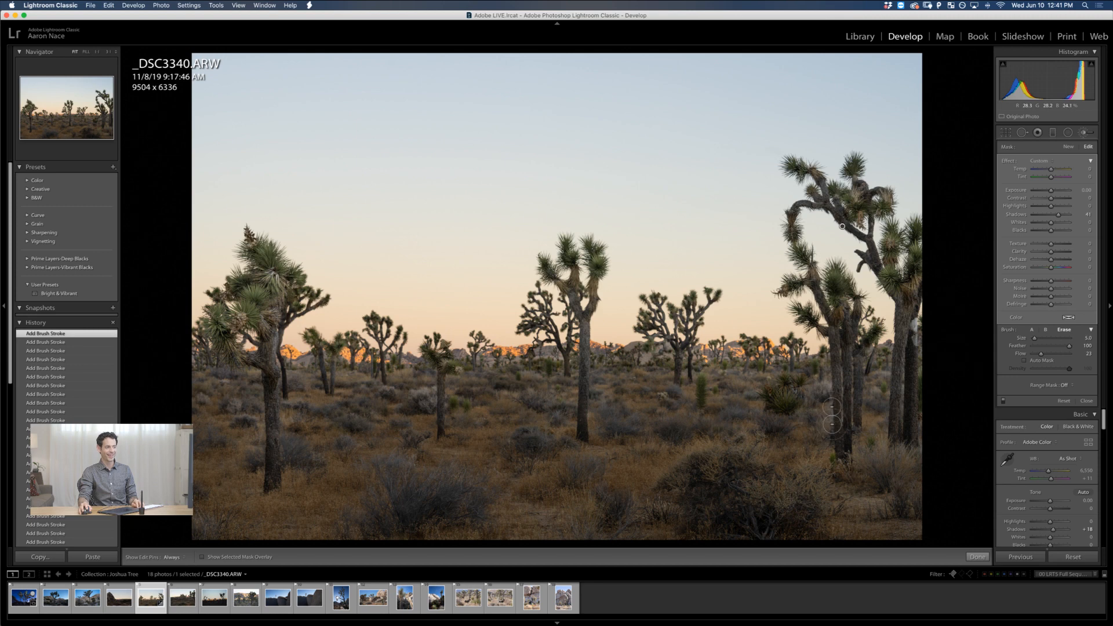
key("h")
left_click_drag(823, 411, 828, 470)
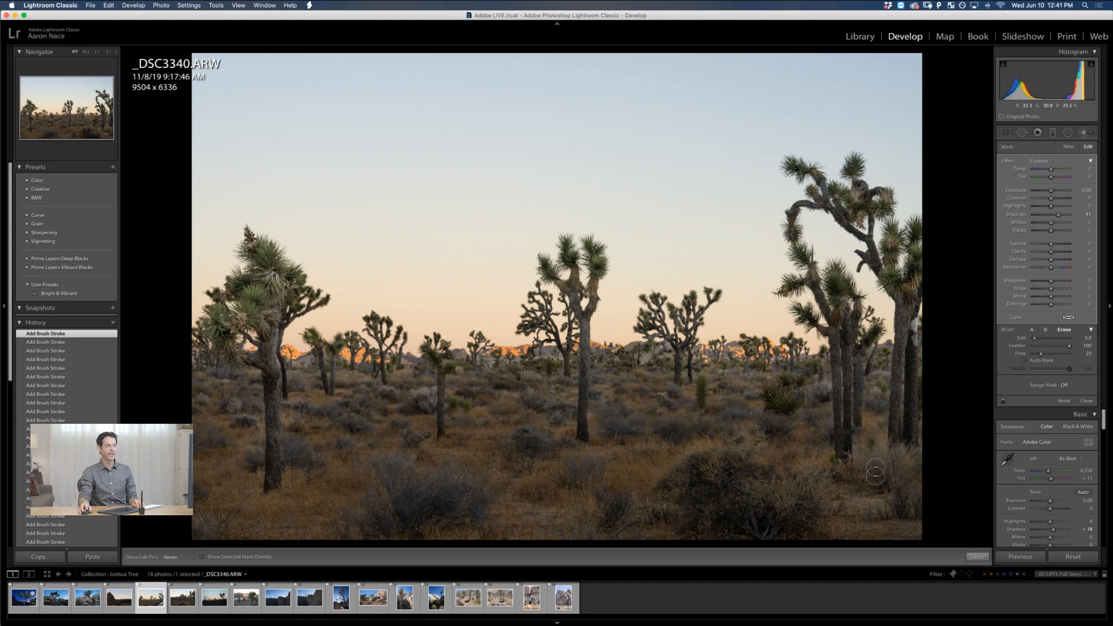
left_click_drag(817, 381, 824, 464)
Erase the mask spill beside the trunks of the central tree and the smaller trees to its left
mouse_move(589, 413)
left_mouse_down()
mouse_move(607, 452)
mouse_move(616, 411)
mouse_move(600, 397)
mouse_move(603, 451)
mouse_move(581, 461)
left_mouse_up()
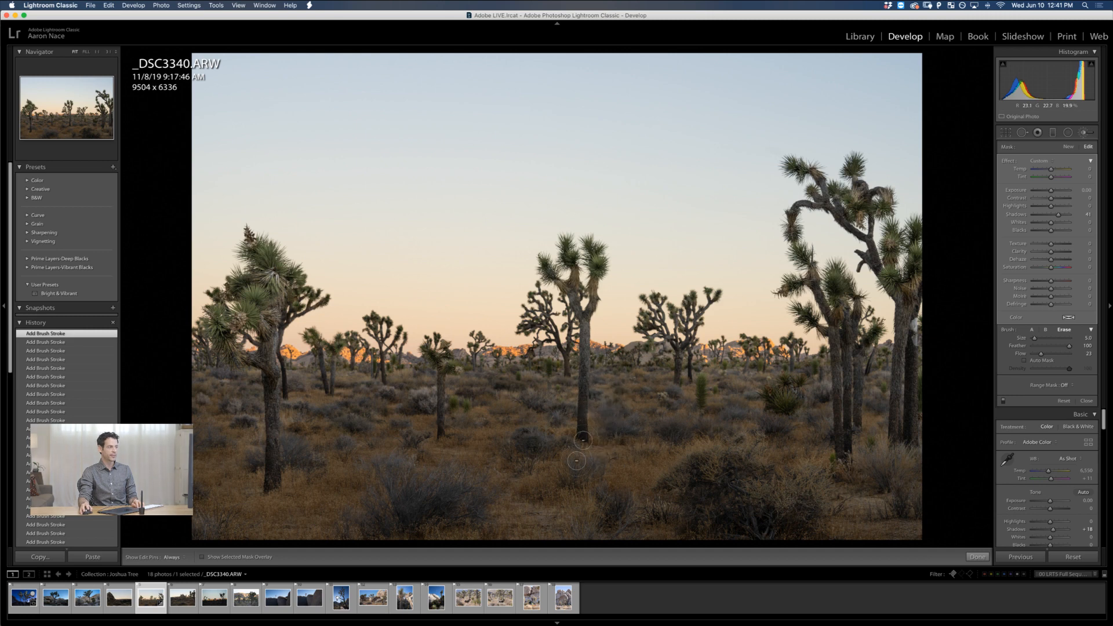
left_click_drag(422, 432, 420, 401)
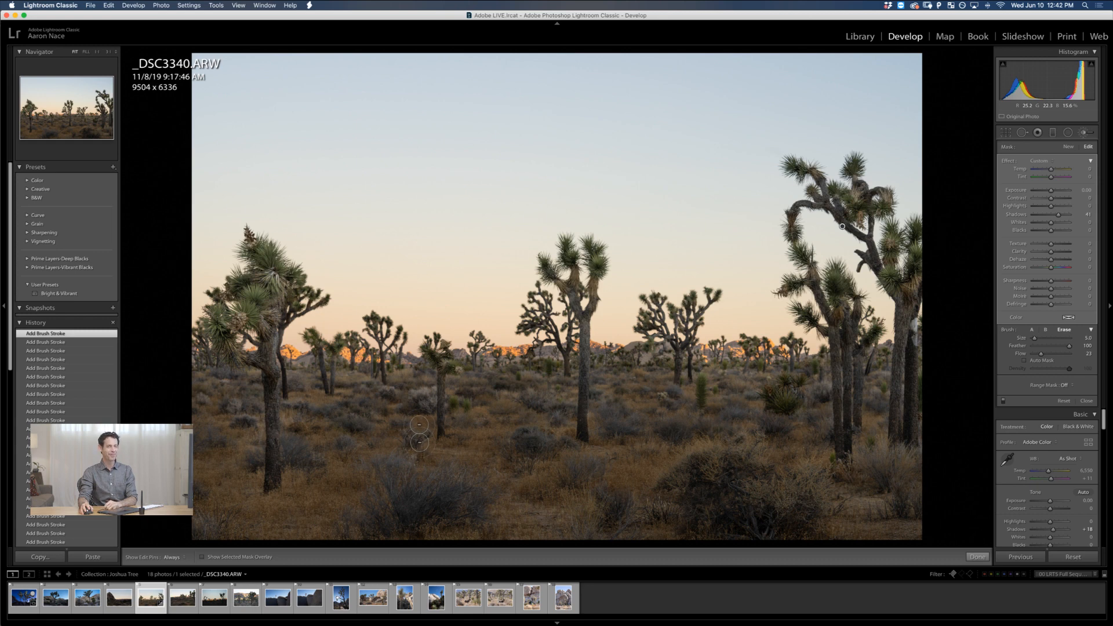
key("h")
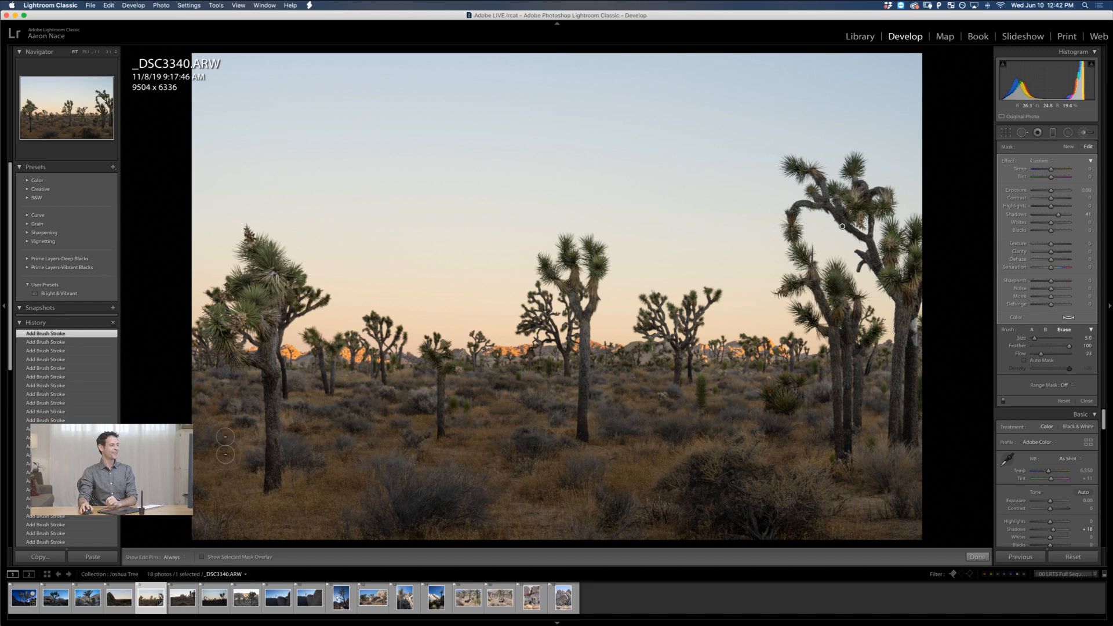
key("h")
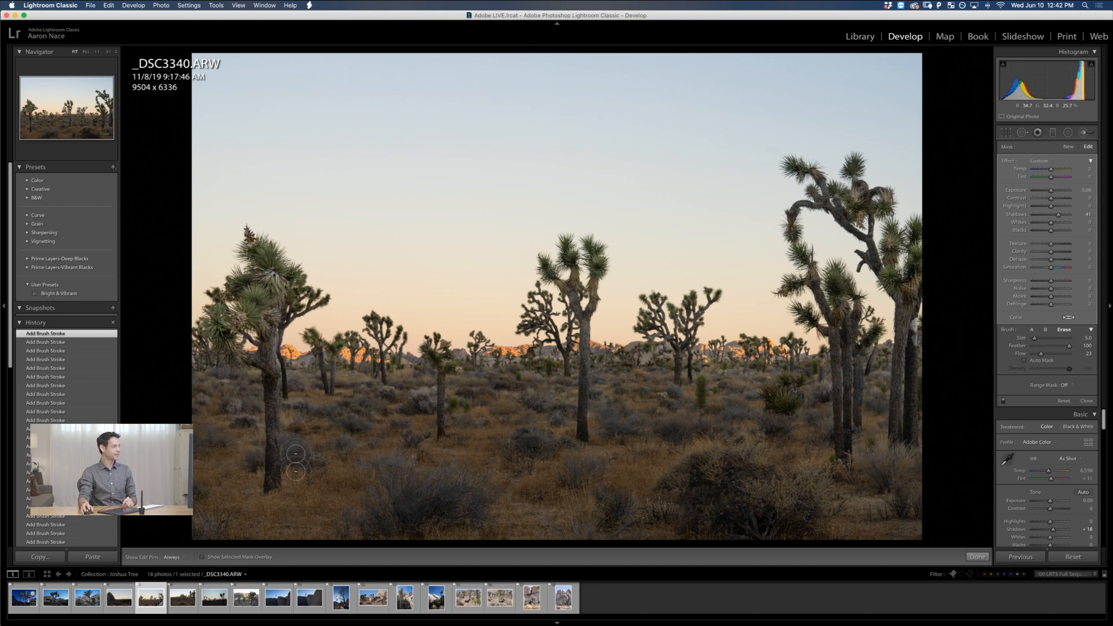
key("h")
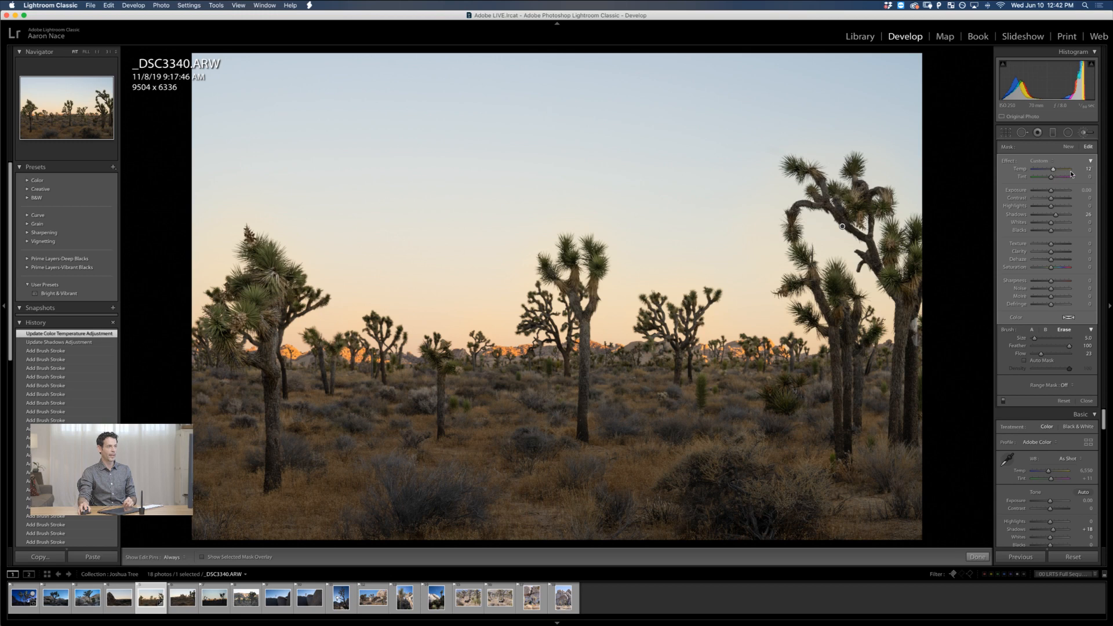
Set the mask's Shadows to 26 and its Temp to 0, and close the Adjustment Brush
left_click(1077, 170)
type("0")
key("Return")
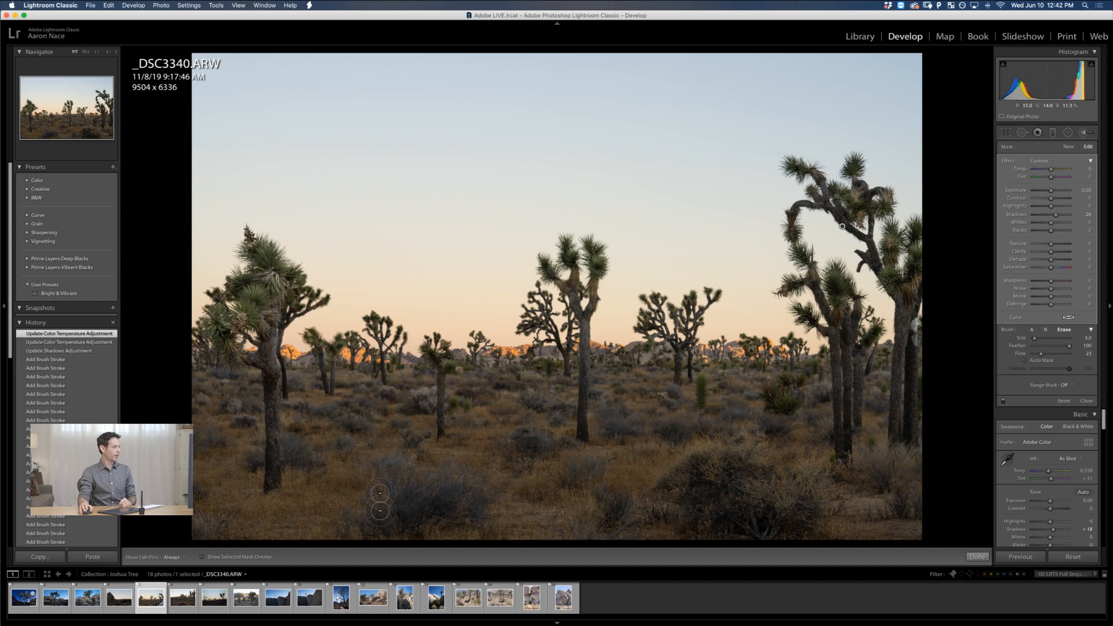
left_click(1083, 137)
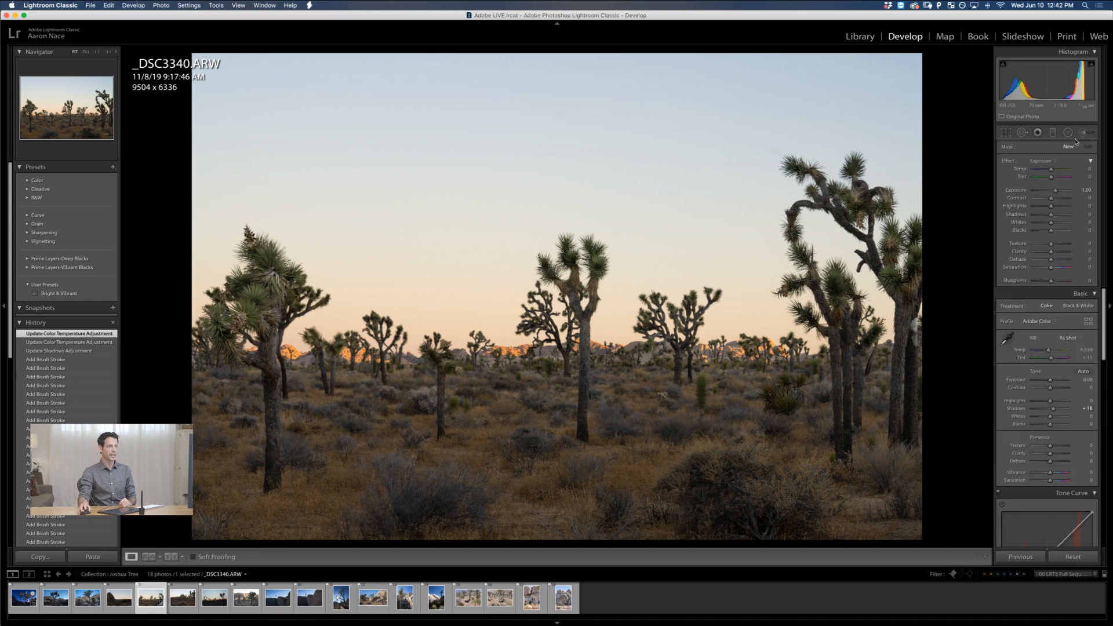
Compare the original and edited photo side by side in the Before/After view
left_click(169, 556)
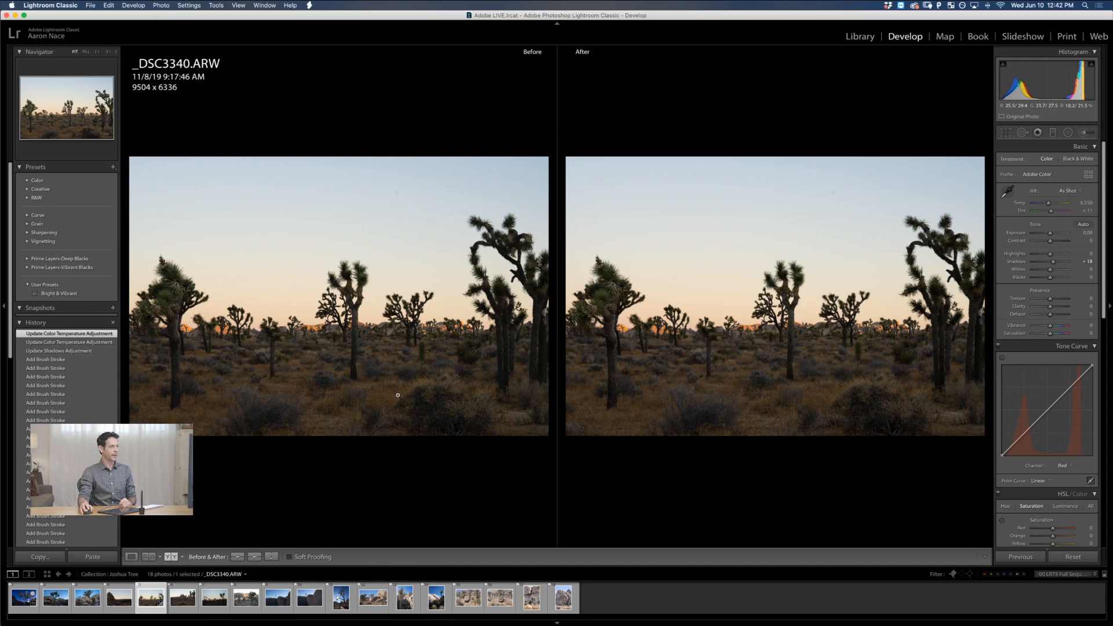
left_click(244, 556)
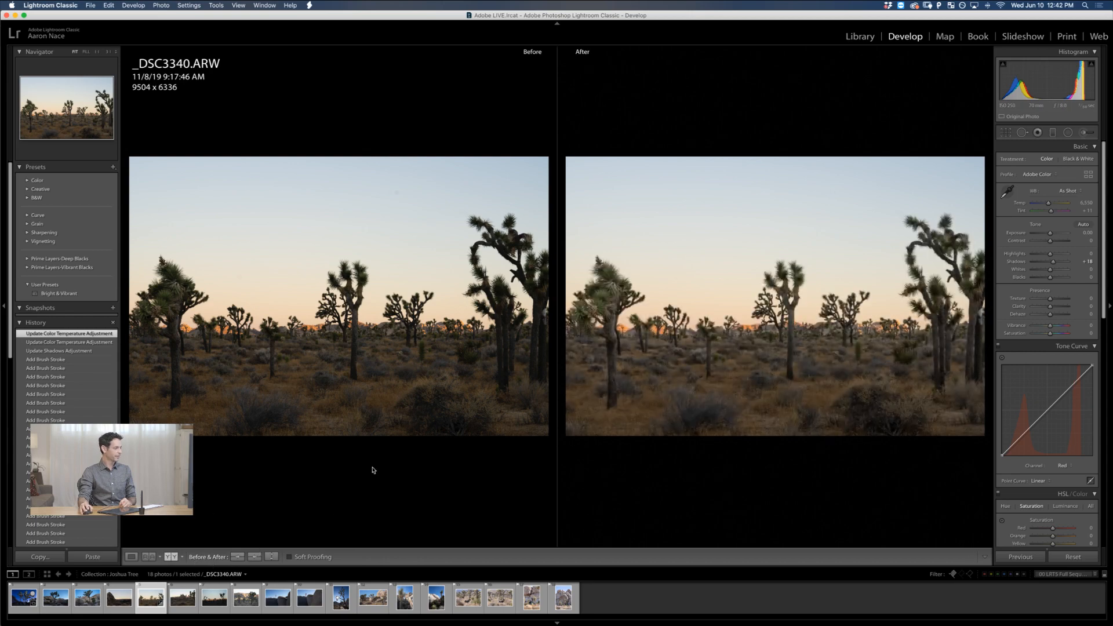
Examine the large trees at the photo's right edge closely in the Before/After comparison, and return to the whole edited photo
left_click(480, 295)
left_click_drag(480, 296, 270, 360)
left_click(112, 51)
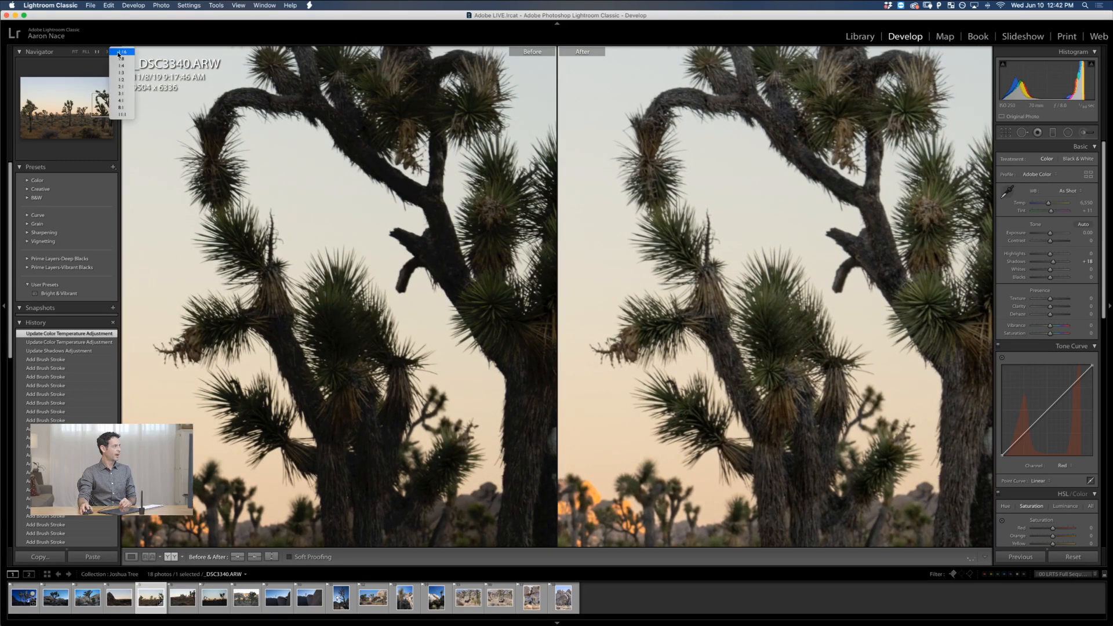
left_click(130, 80)
left_click_drag(331, 256, 400, 248)
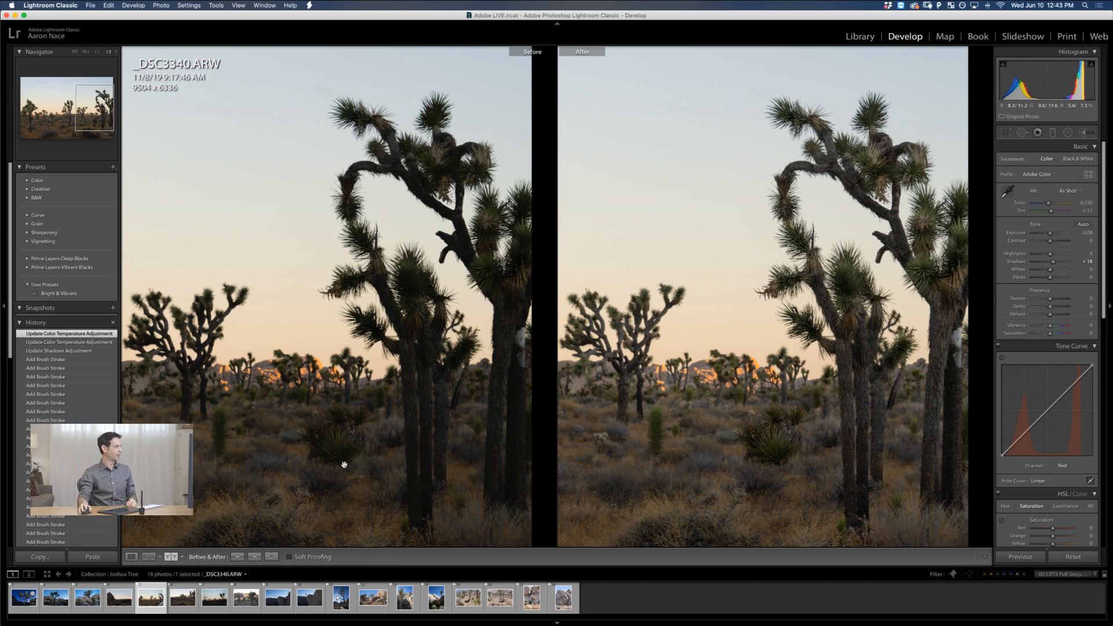
left_click(131, 557)
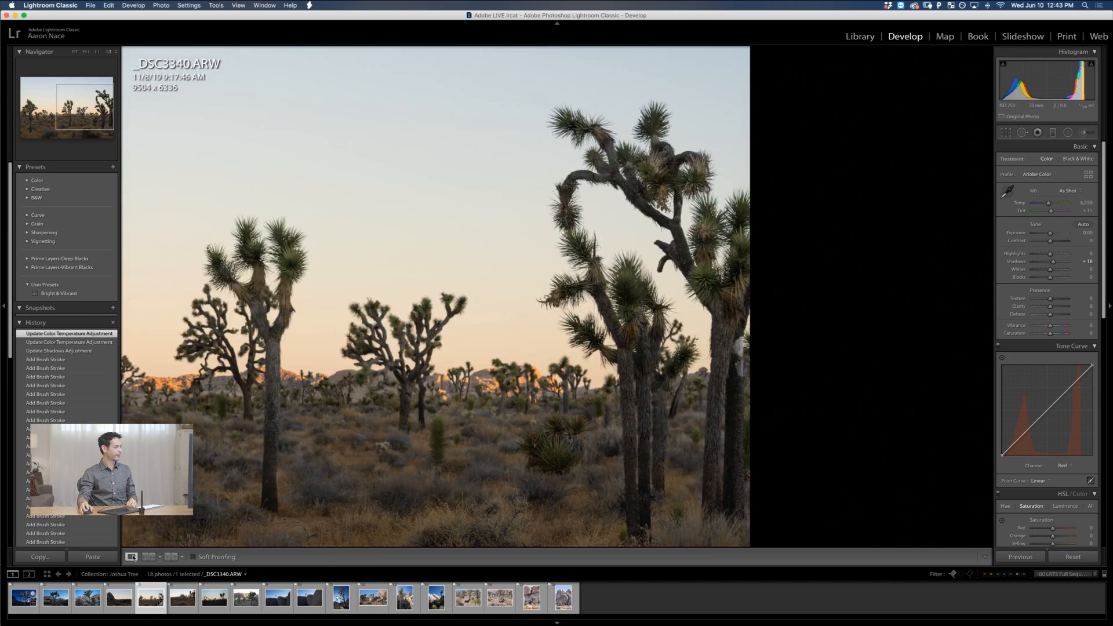
left_click(490, 422)
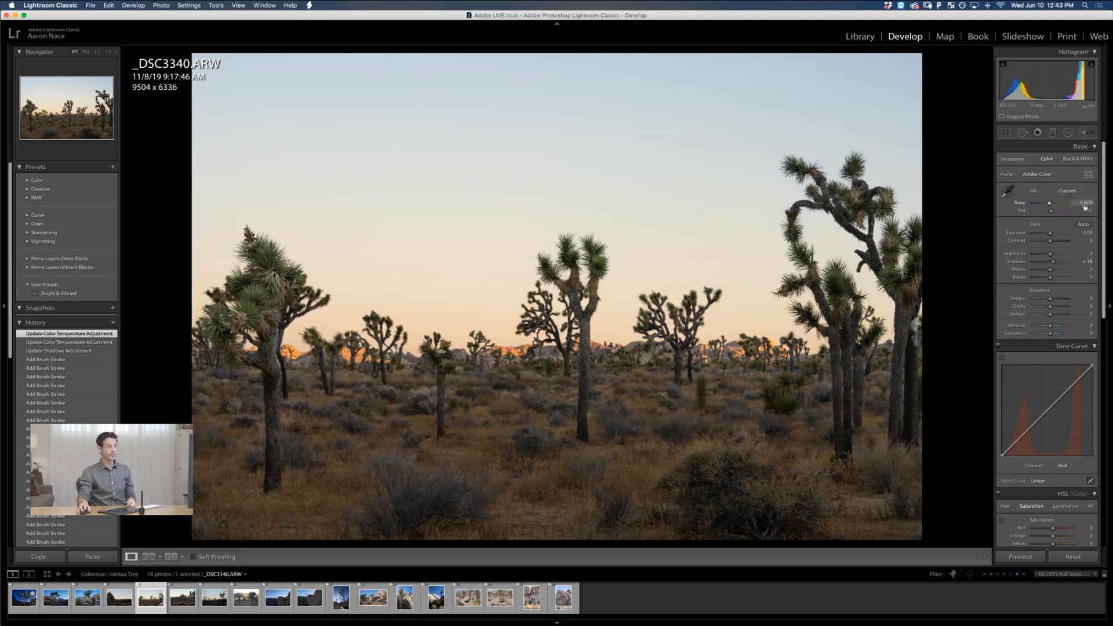
Warm the photo's Temp to 7,633 and set its Contrast to +18
left_click_drag(1086, 205, 1093, 203)
left_click_drag(1093, 203, 1093, 203)
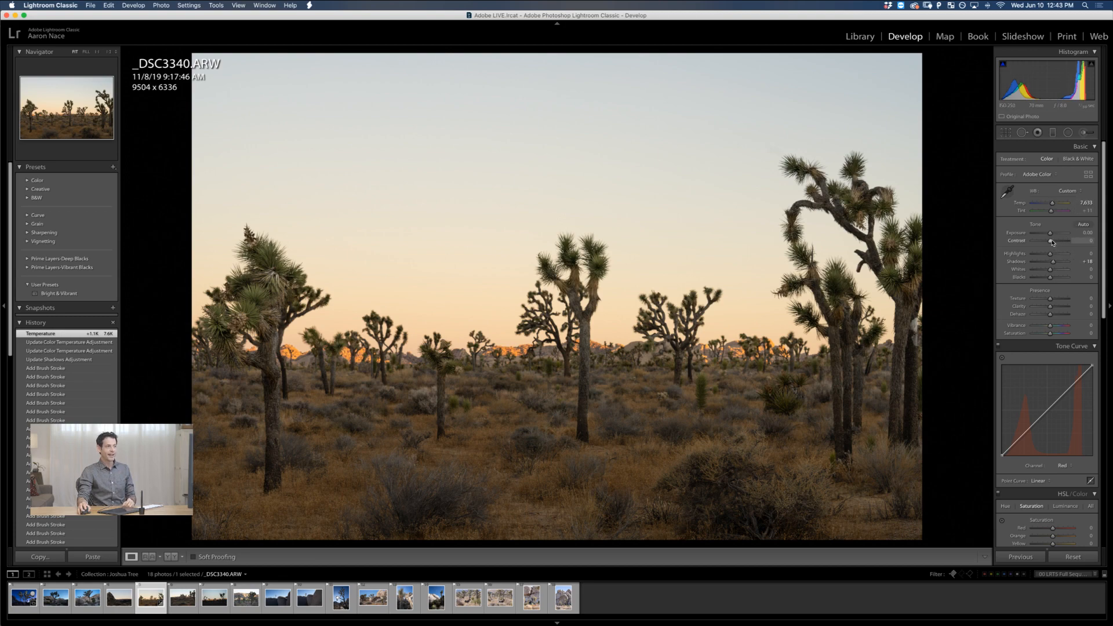
left_click_drag(1051, 242, 1055, 242)
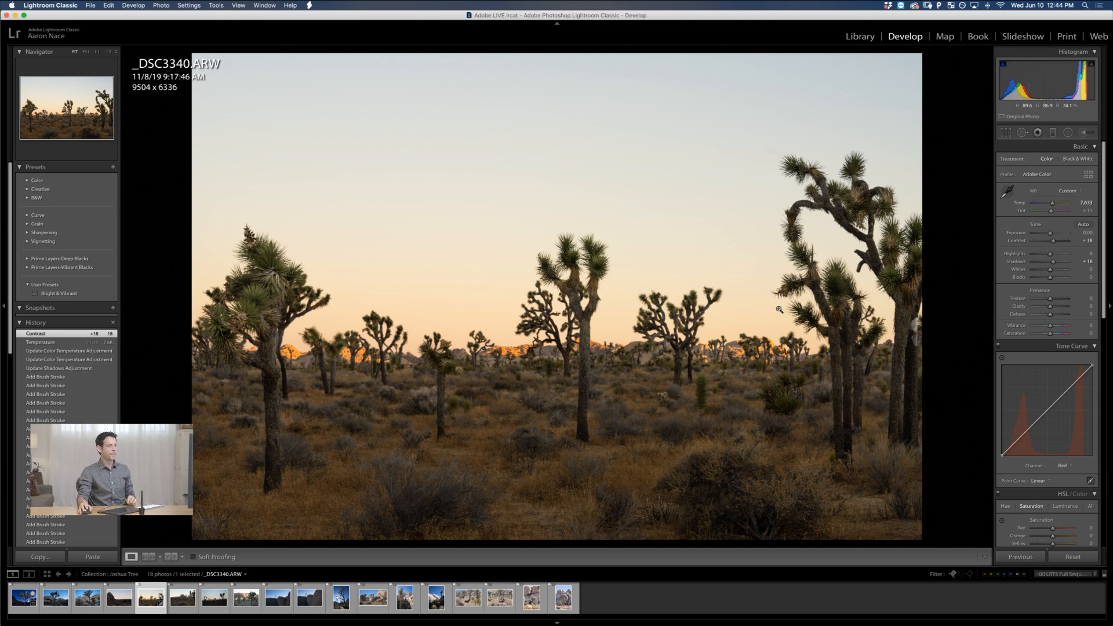
Examine the sunlit rocks and small trees along the horizon up close, and return to the whole photo
left_click(312, 360)
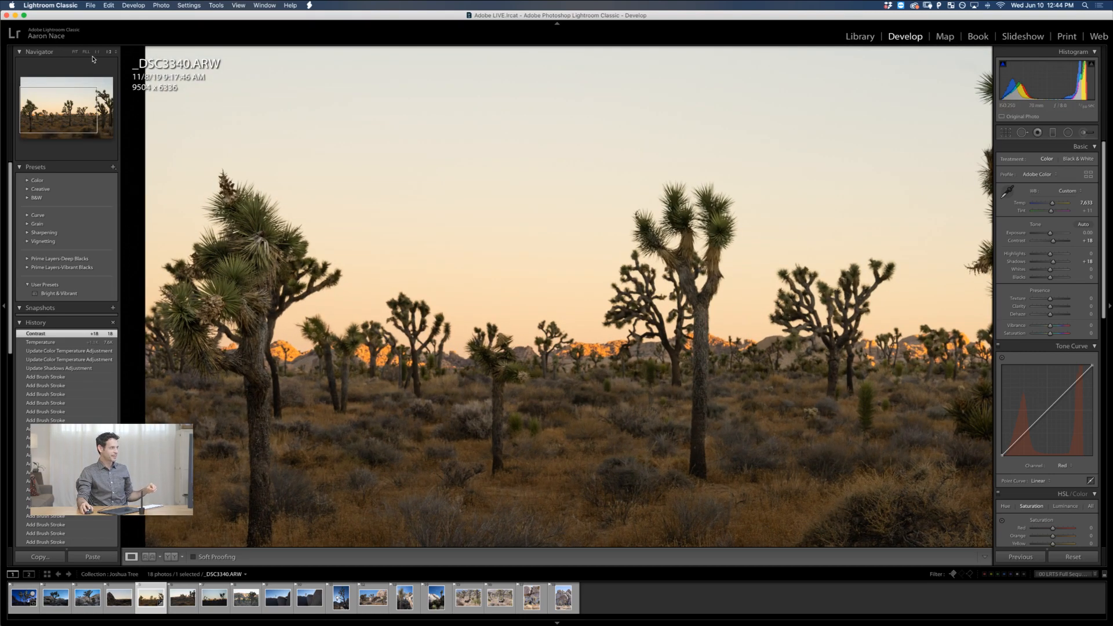
key("super+equal")
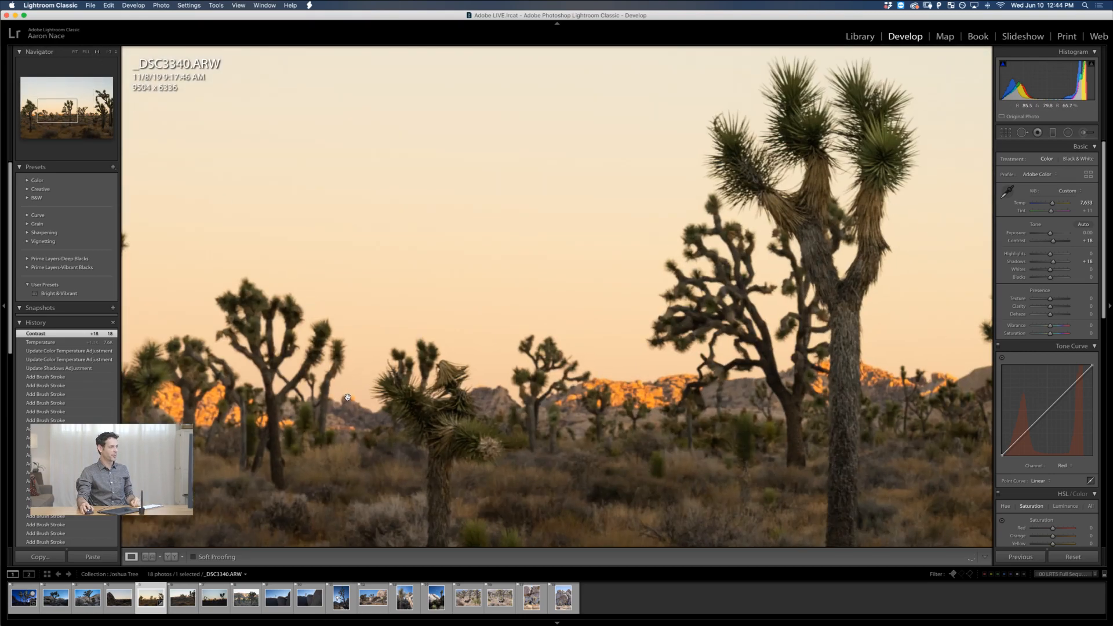
left_click_drag(348, 397, 482, 358)
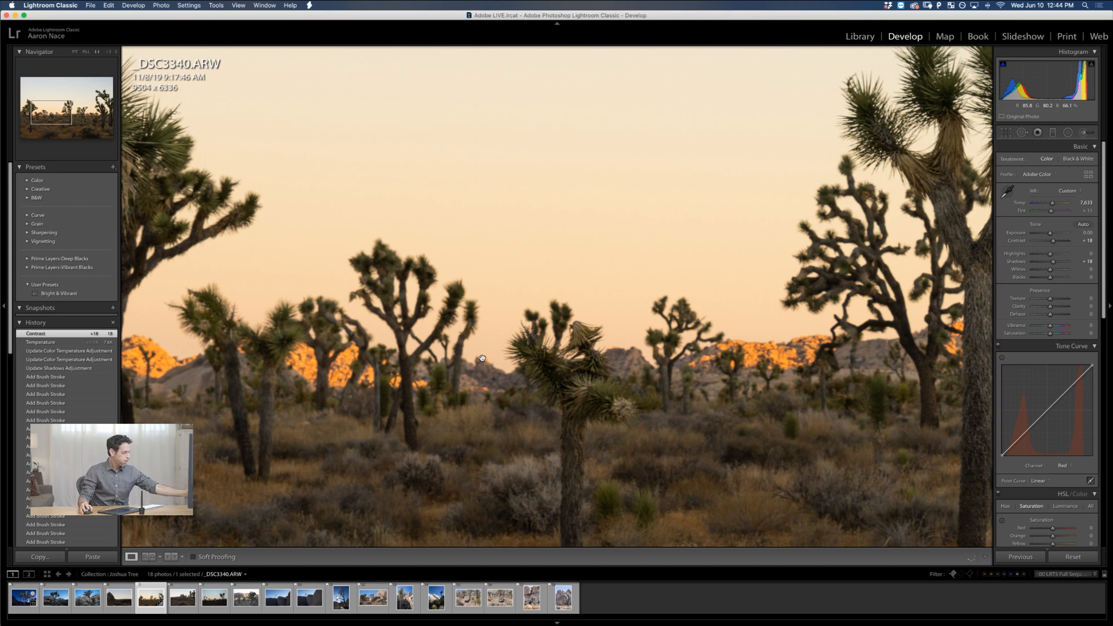
left_click_drag(739, 362, 544, 360)
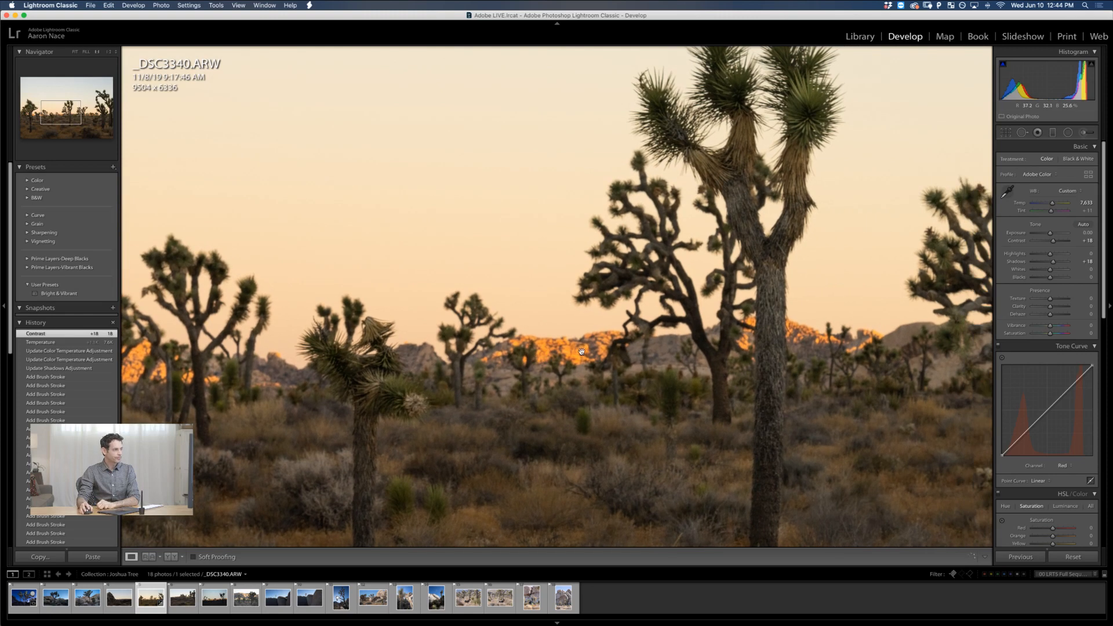
left_click_drag(803, 356, 630, 364)
left_click_drag(778, 373, 595, 367)
left_click_drag(470, 378, 734, 360)
left_click_drag(621, 360, 849, 355)
left_click(659, 356)
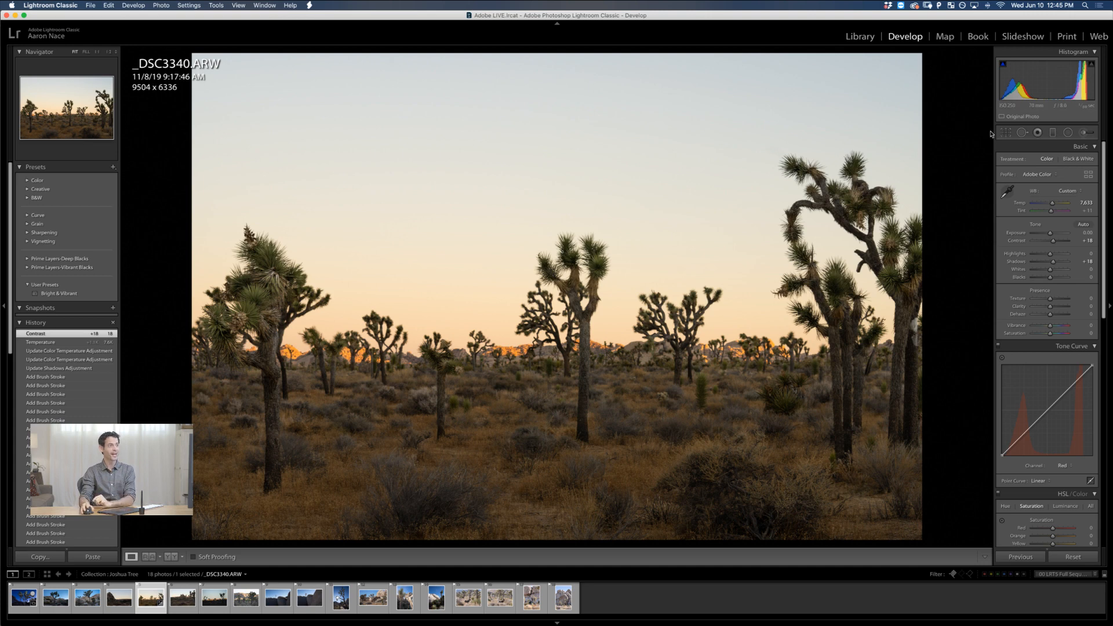
Add a horizontal graduated filter running from above the photo down to the lower sky, with the photo zoomed out
left_click(1054, 133)
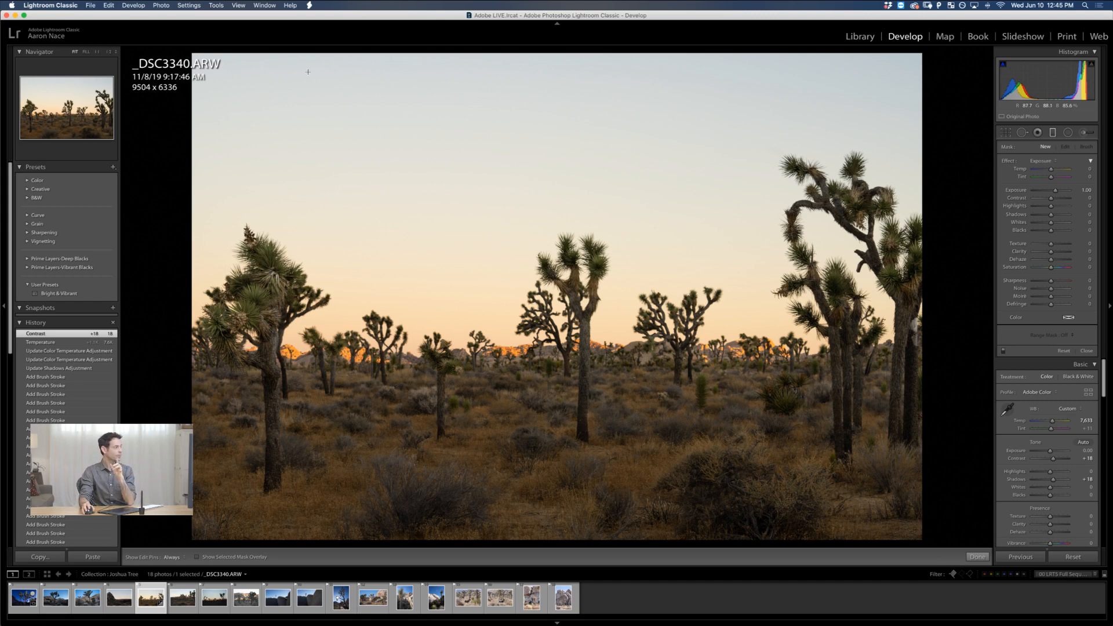
left_click(112, 52)
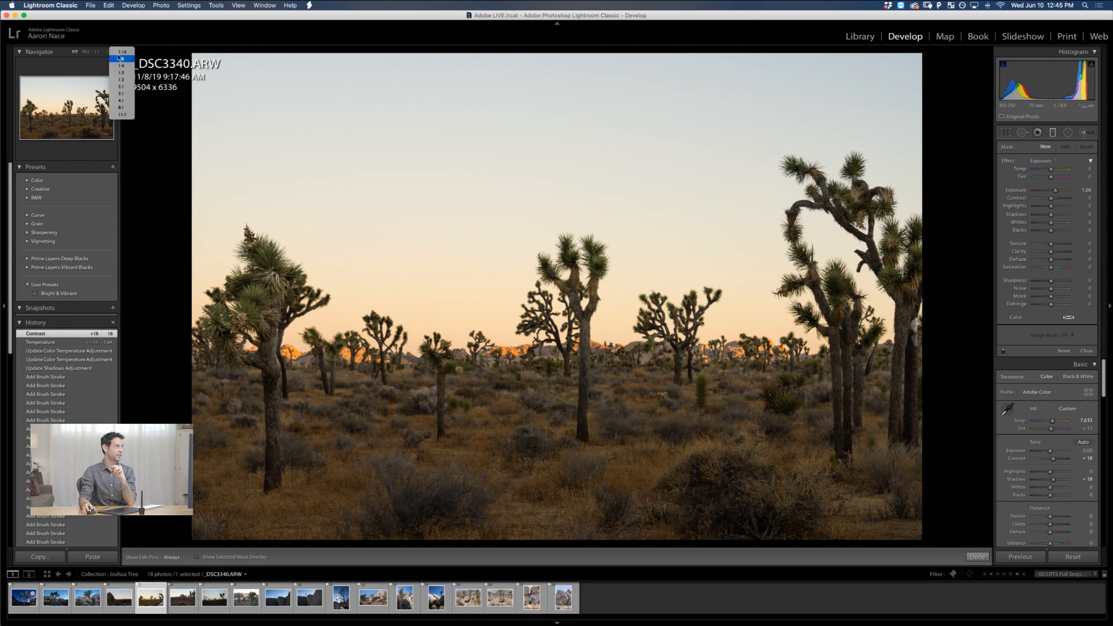
left_click(131, 67)
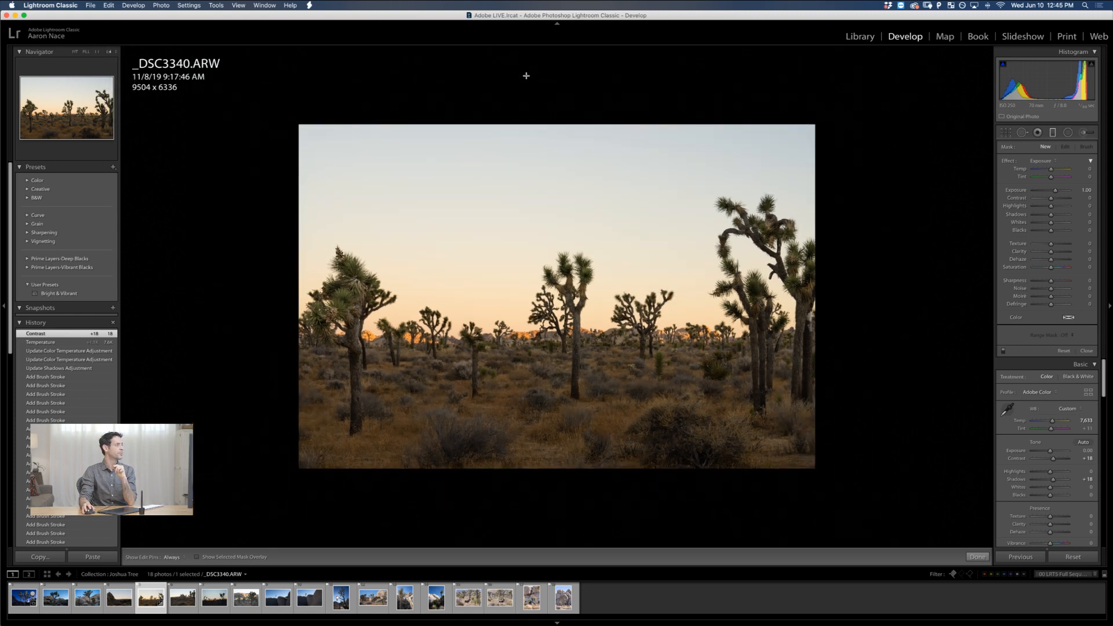
left_click_drag(528, 61, 531, 273)
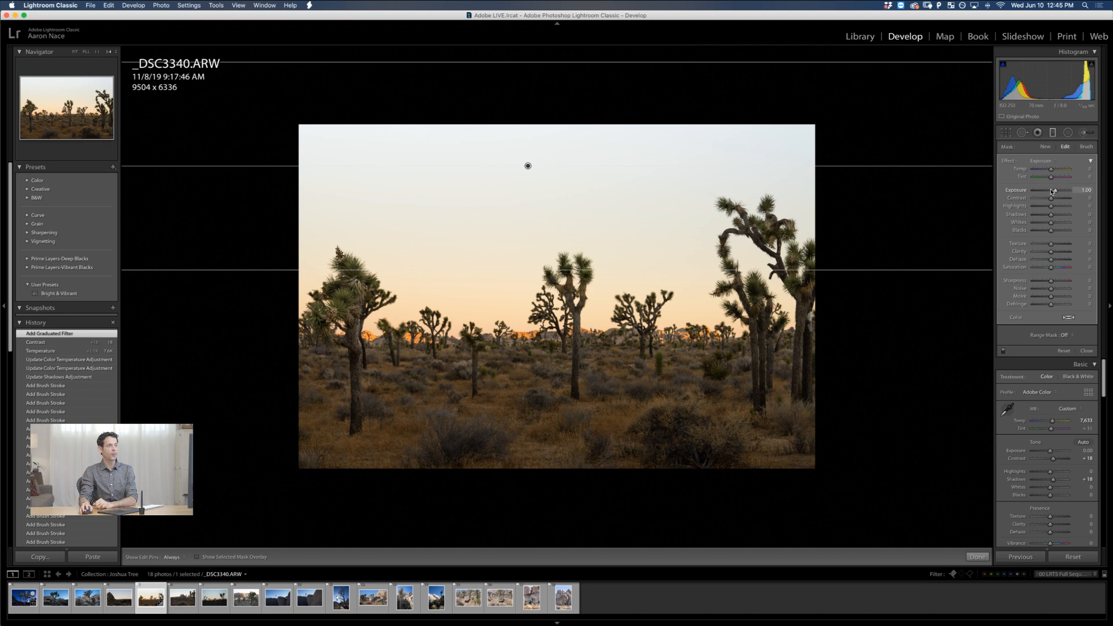
Set the sky filter's Exposure to about -0.69 with a cooler Temp, and extend its lower edge down near the horizon
left_click_drag(1055, 191, 1048, 193)
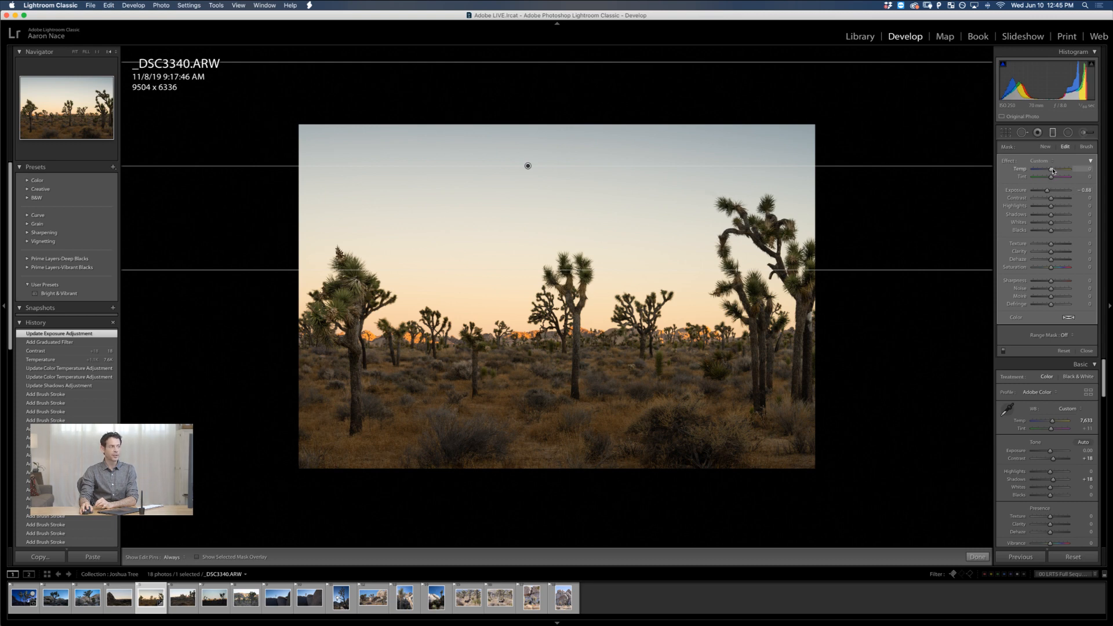
left_click_drag(1054, 170, 1048, 172)
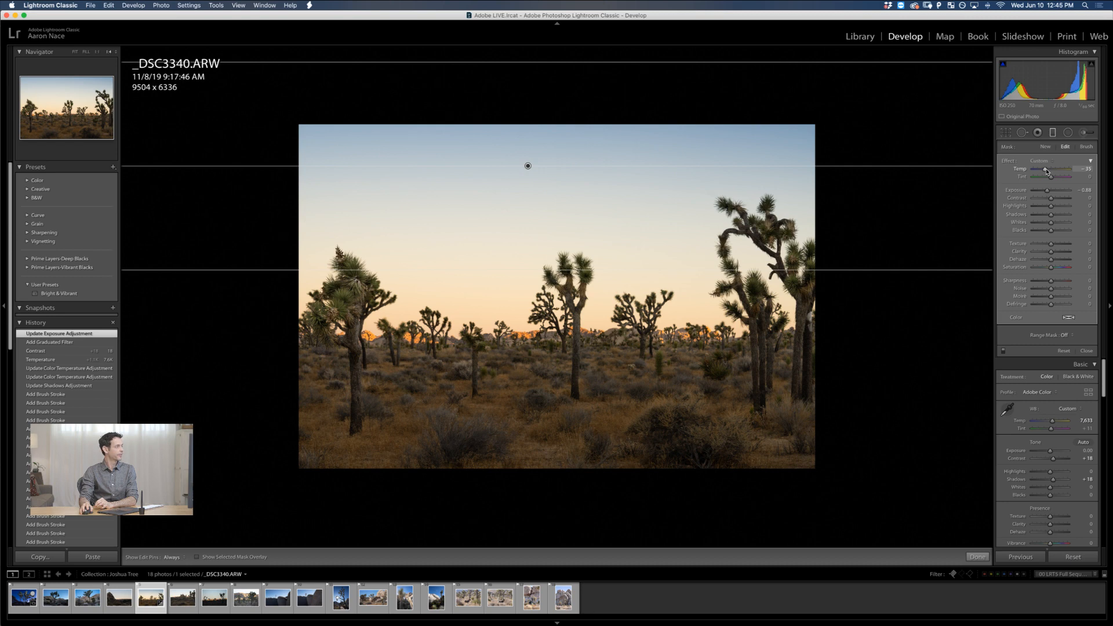
left_click_drag(1048, 171, 1047, 172)
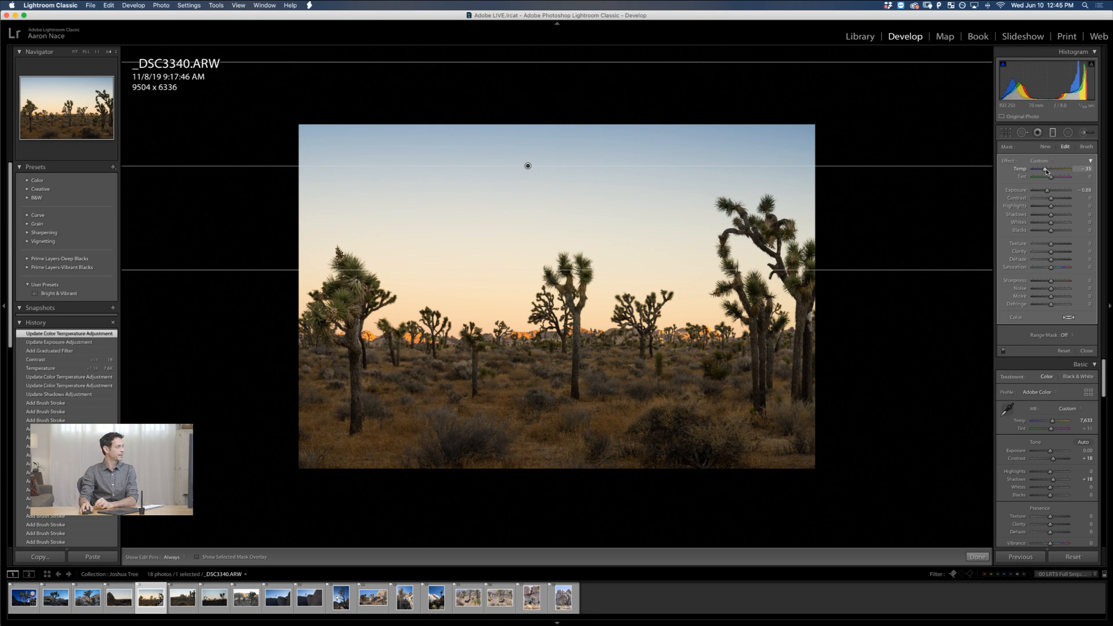
left_click_drag(568, 278, 577, 322)
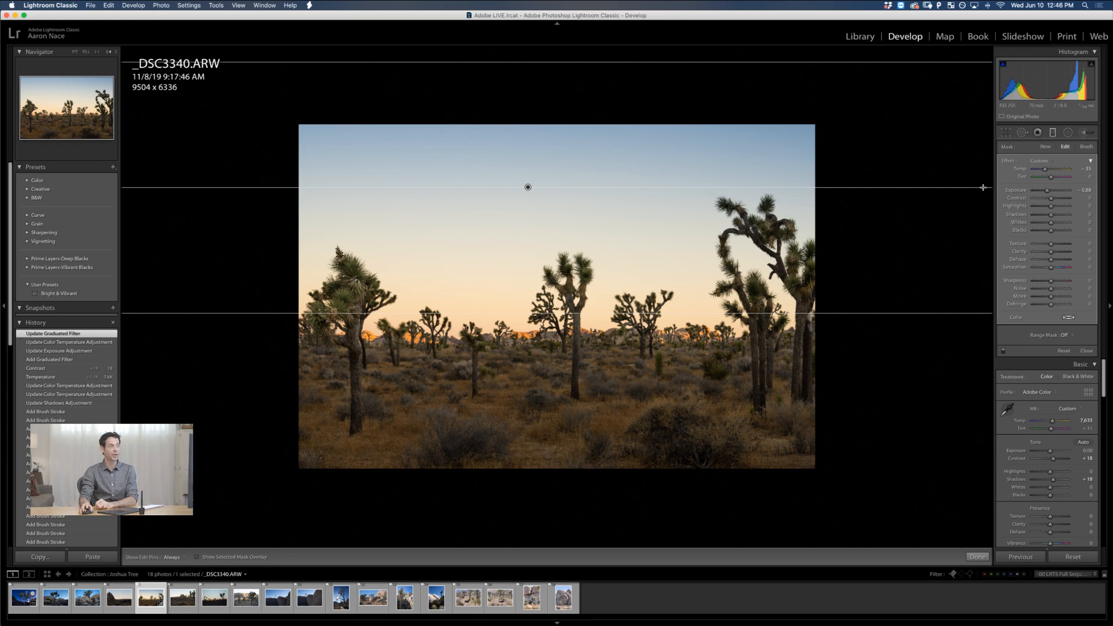
Add a second graduated filter rising from below the photo to the horizon, with Exposure -0.47 and its lower edge extended further down
left_click(1046, 147)
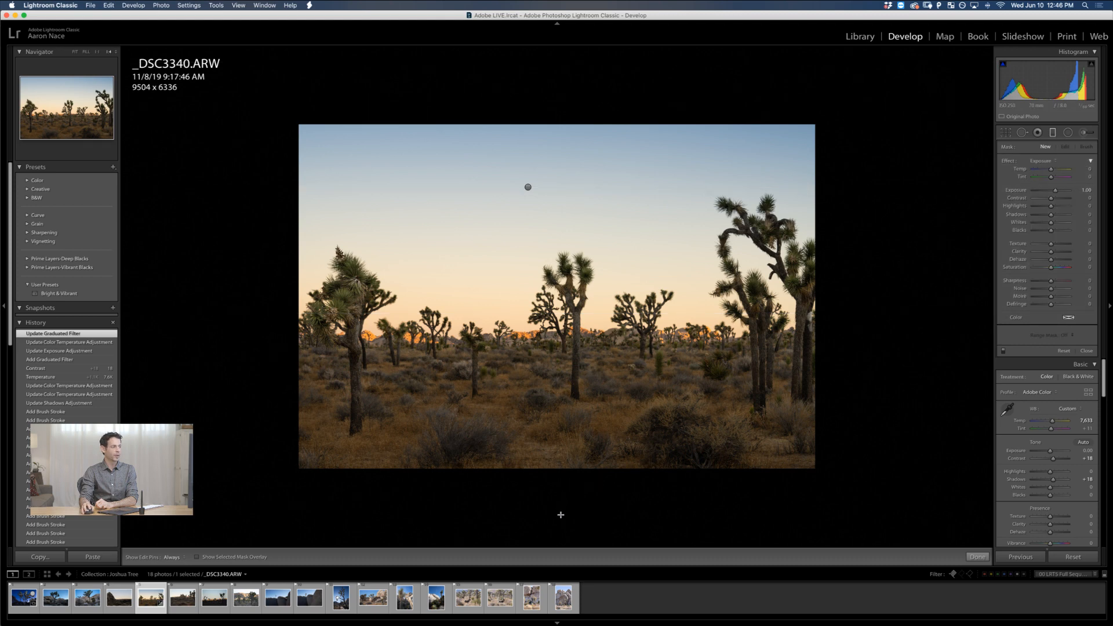
left_click_drag(565, 525, 568, 355)
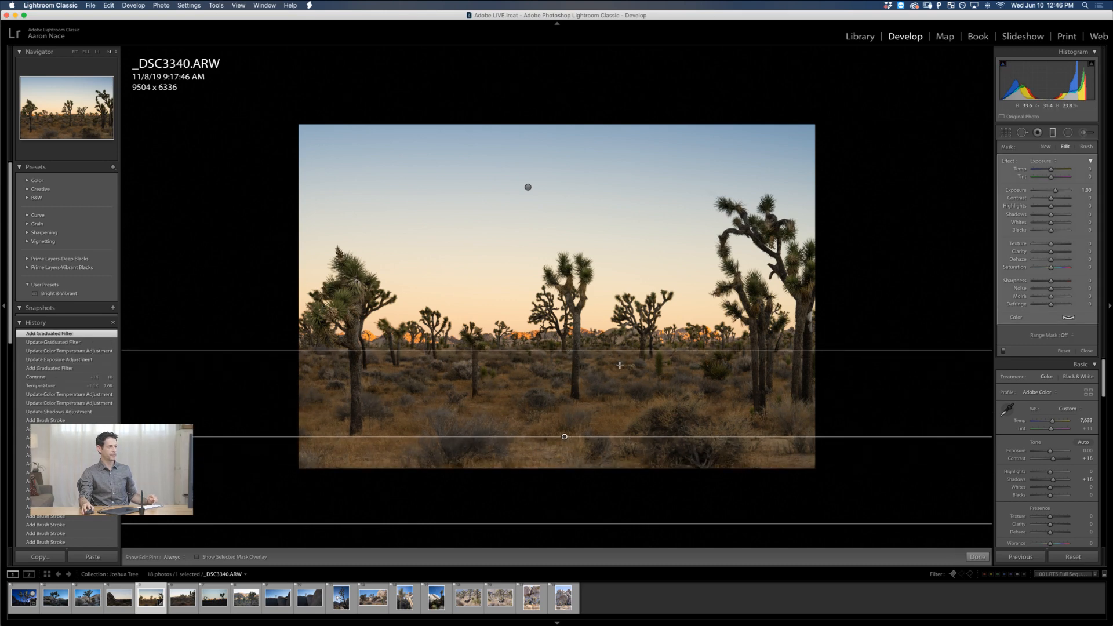
left_click(1049, 189)
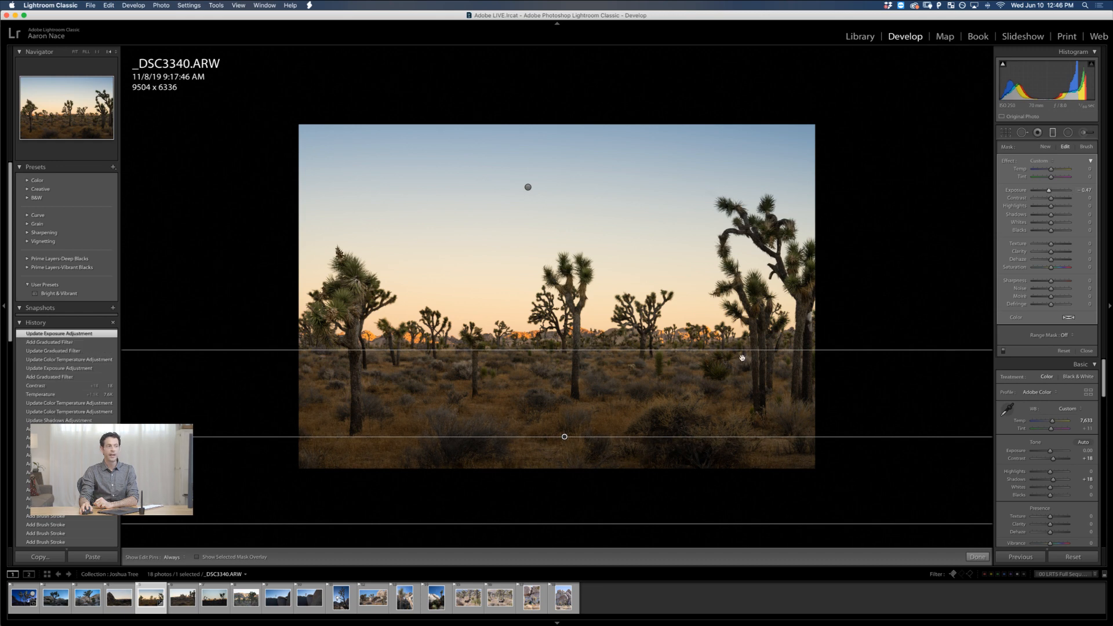
left_click_drag(585, 358, 584, 336)
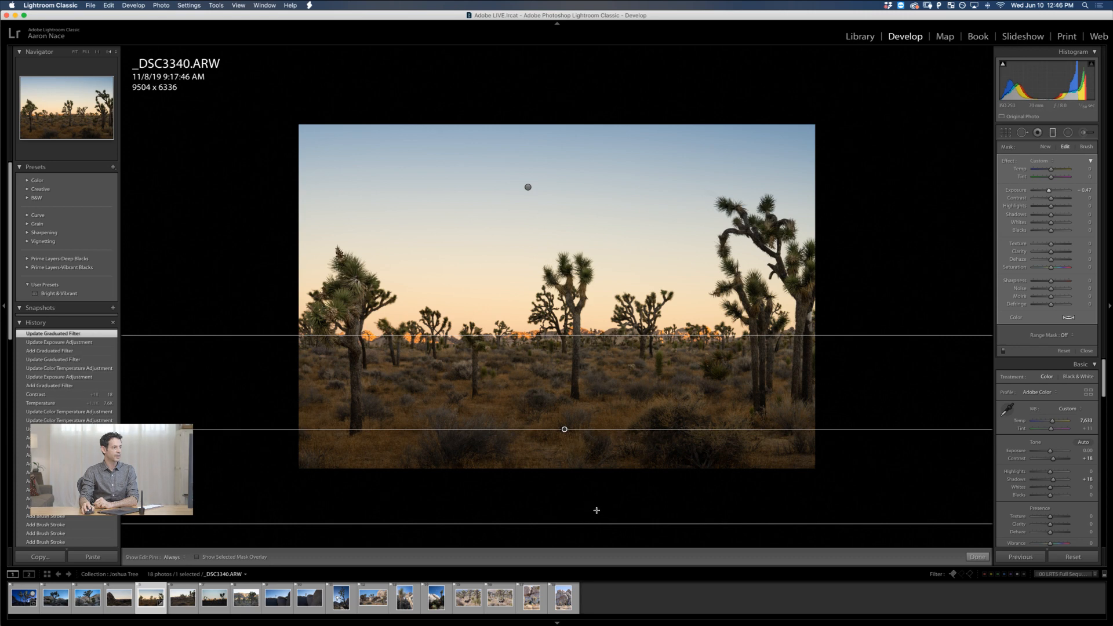
left_click_drag(607, 531, 607, 583)
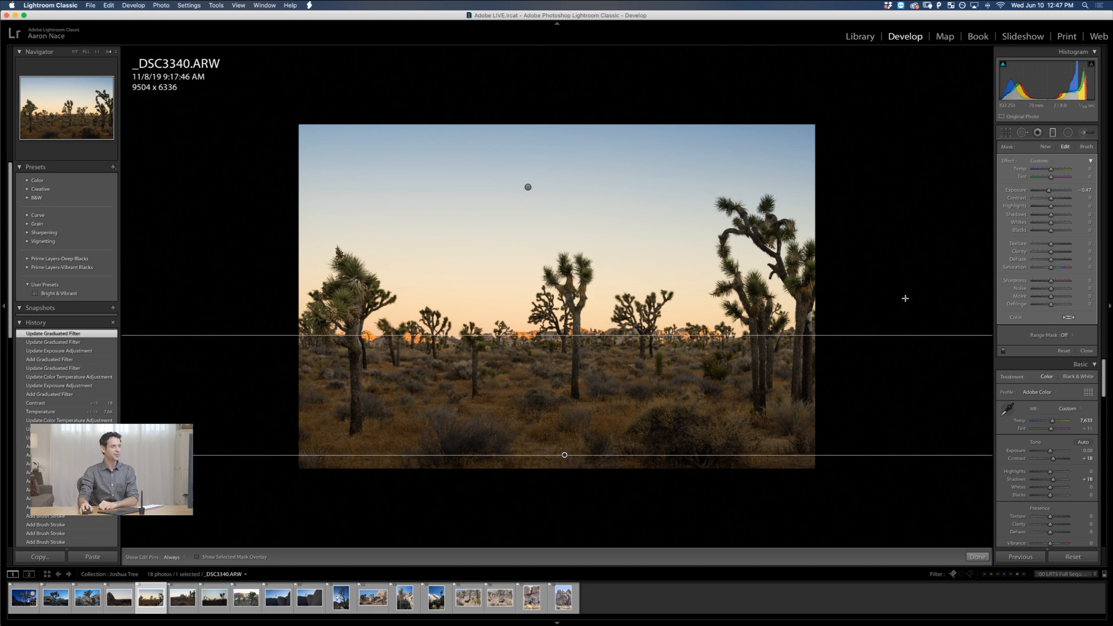
Add a wide, flat radial filter centred on the horizon, invert it to affect the inside, and set its Feather to 100
left_click(1068, 134)
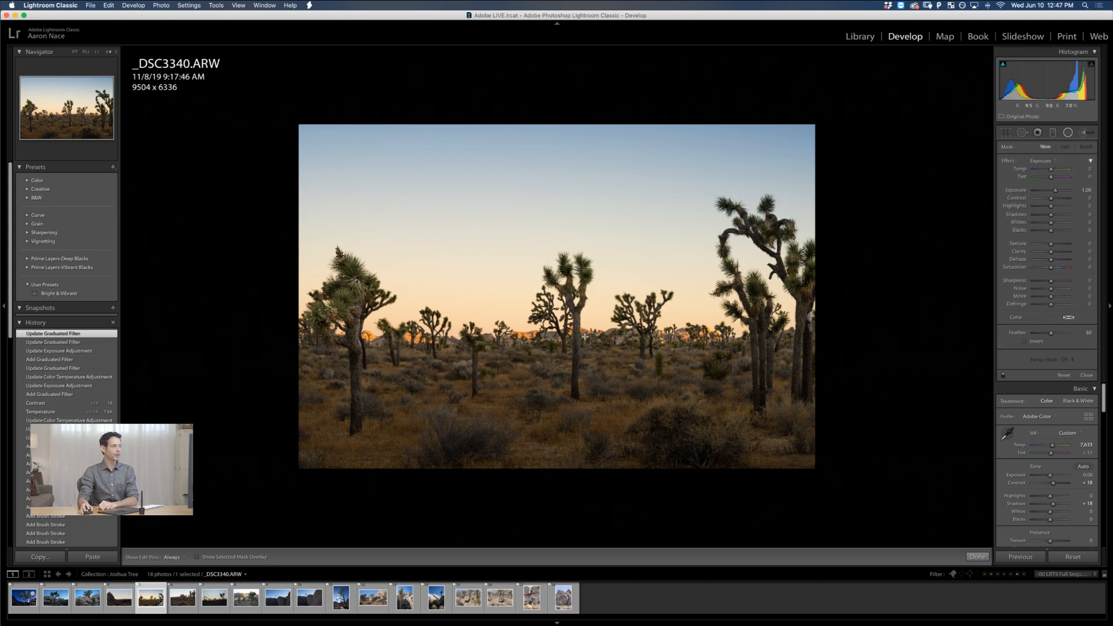
left_click_drag(569, 337, 809, 371)
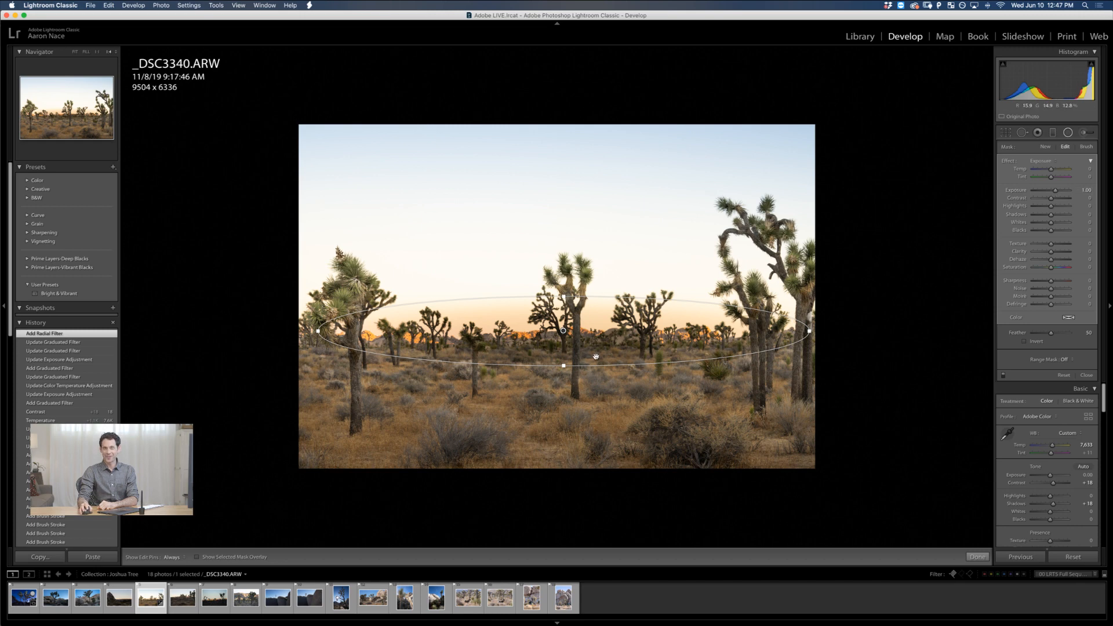
left_click(1025, 343)
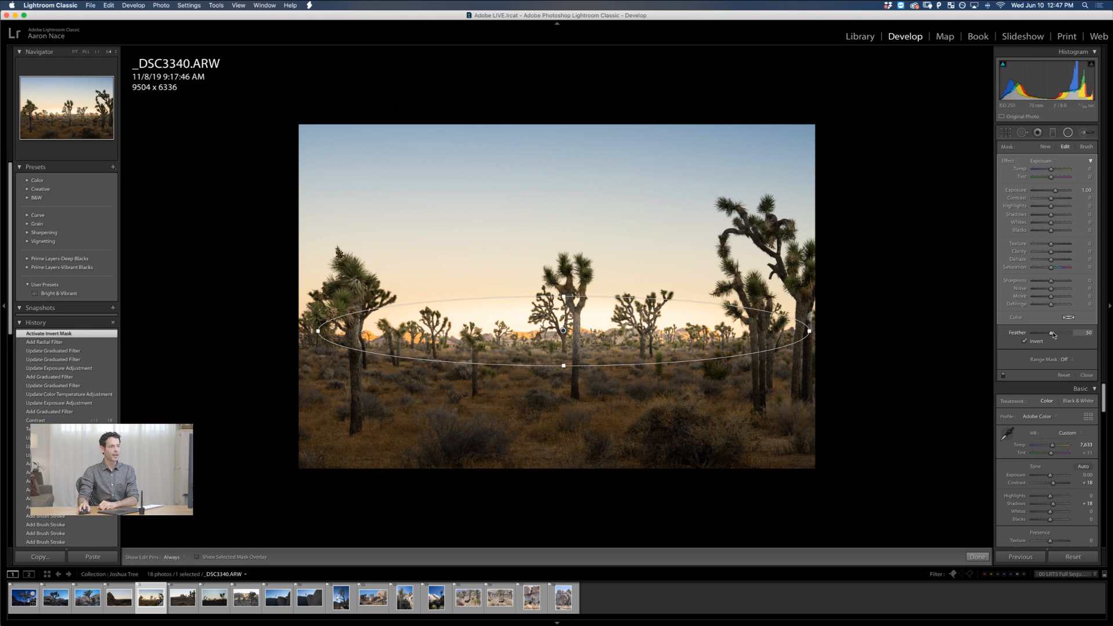
left_click_drag(1053, 334, 1086, 335)
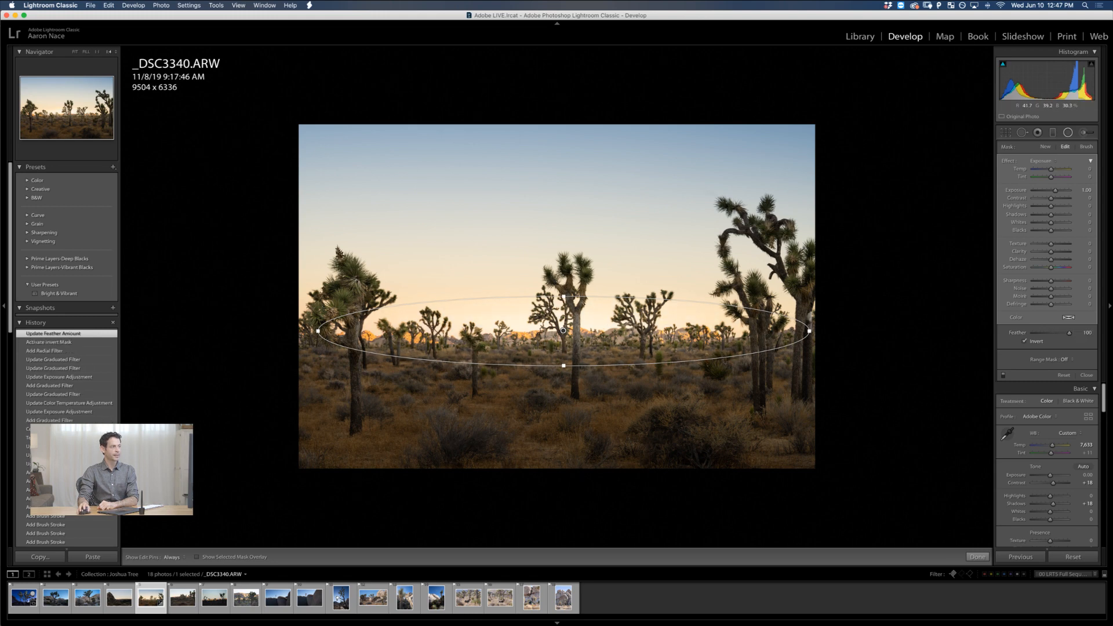
Make the horizon's radial filter taller, set its Exposure to 0.23, and close the Radial Filter tool
left_click_drag(564, 297, 563, 284)
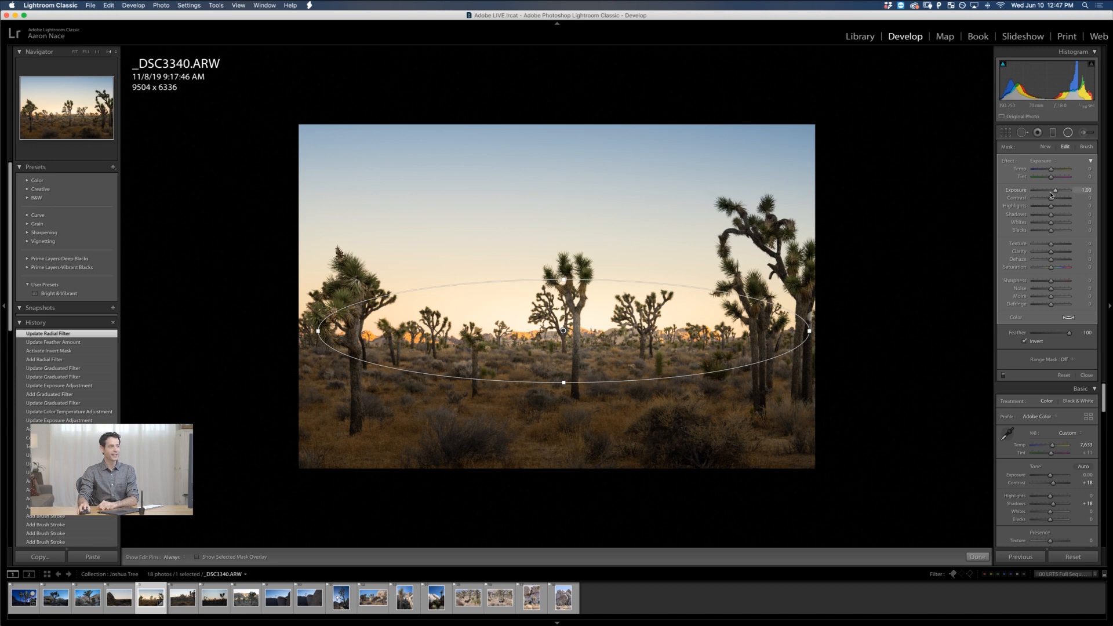
left_click_drag(1055, 192, 1051, 193)
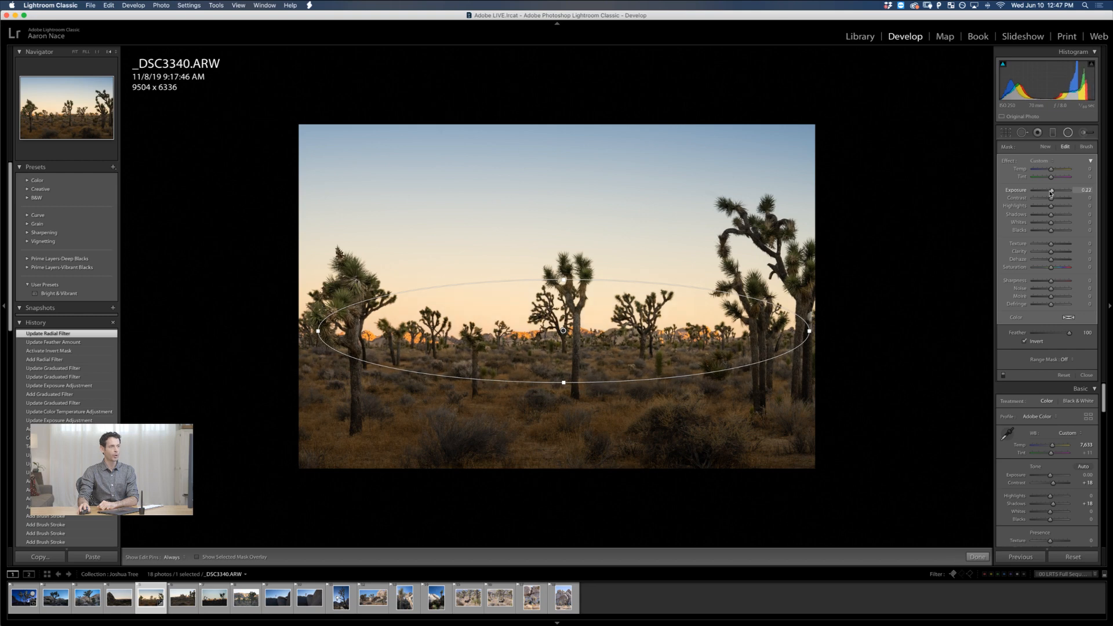
left_click_drag(1051, 193, 1051, 193)
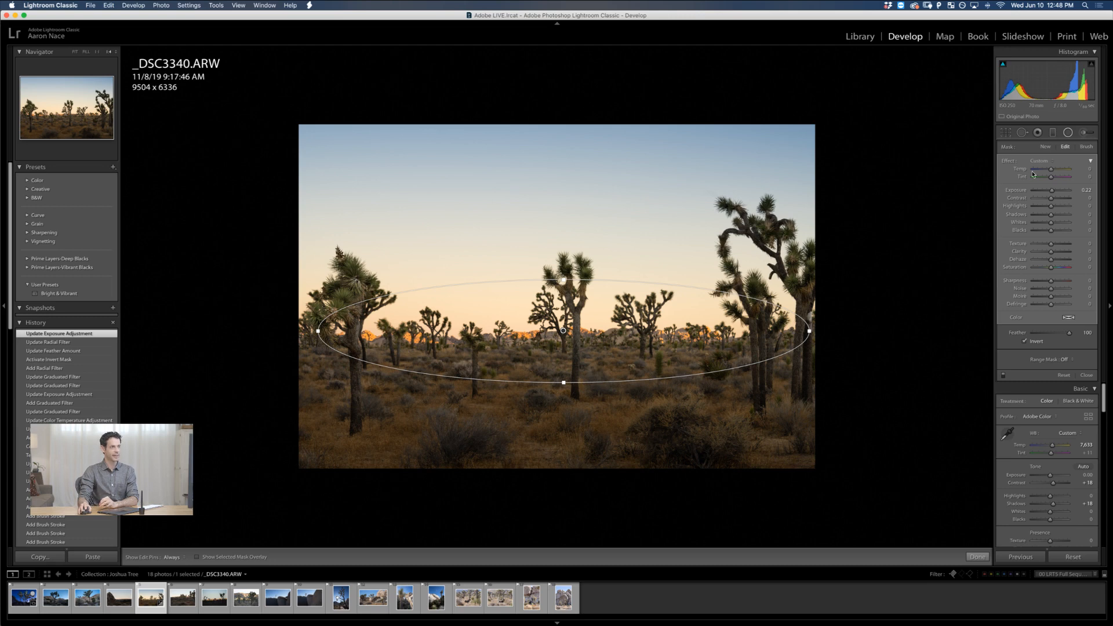
left_click(1067, 133)
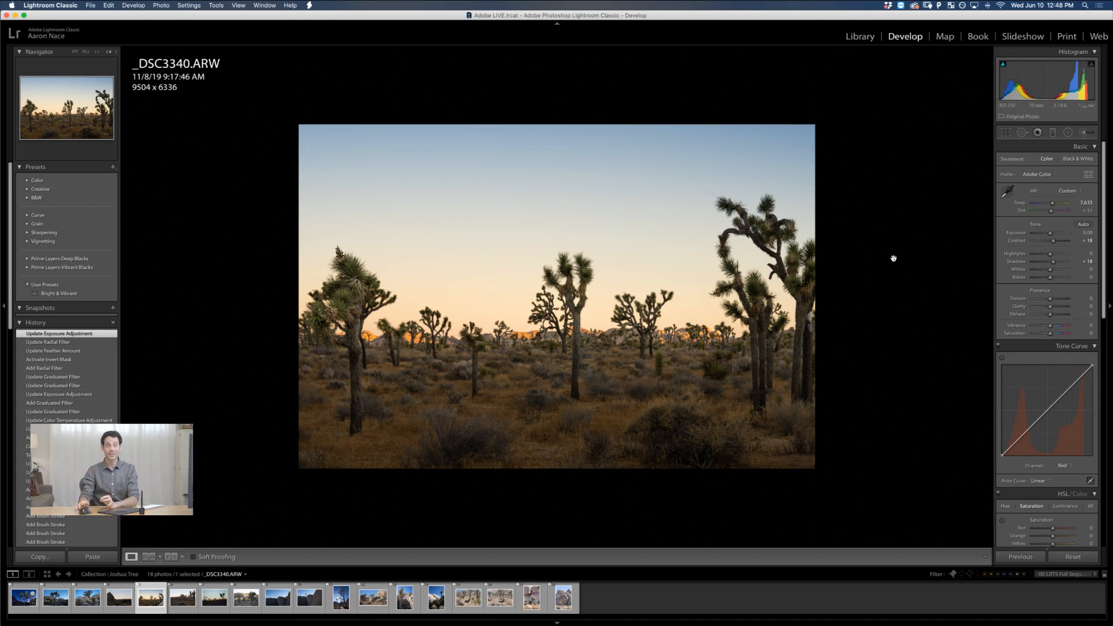
Compare the original and edited photo side by side, both as a whole and closer on the right-hand trees
left_click(170, 557)
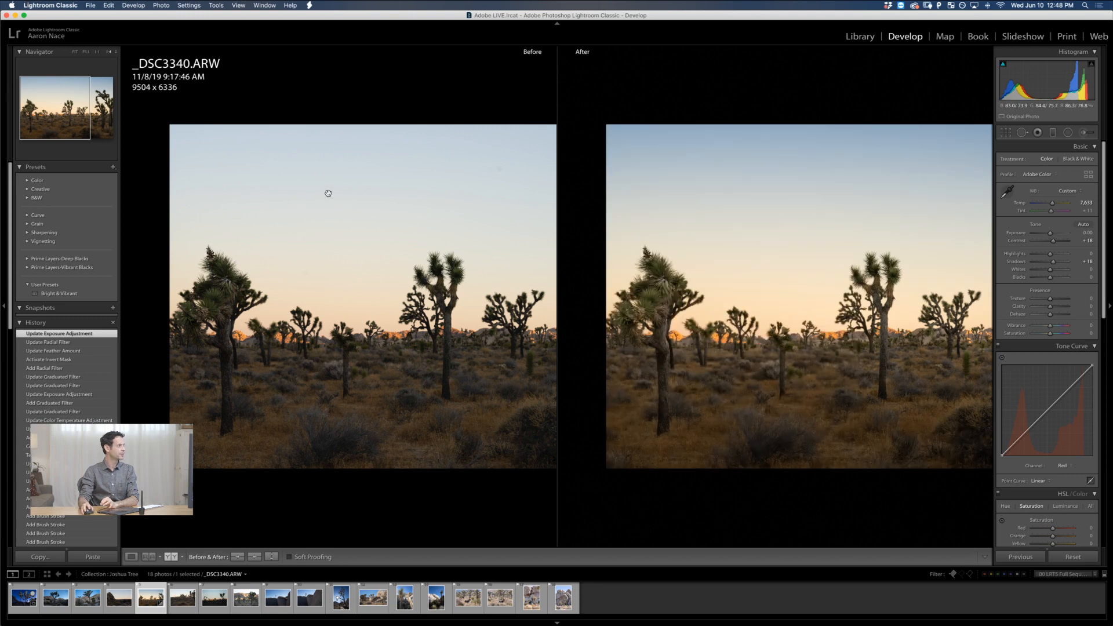
left_click(355, 217)
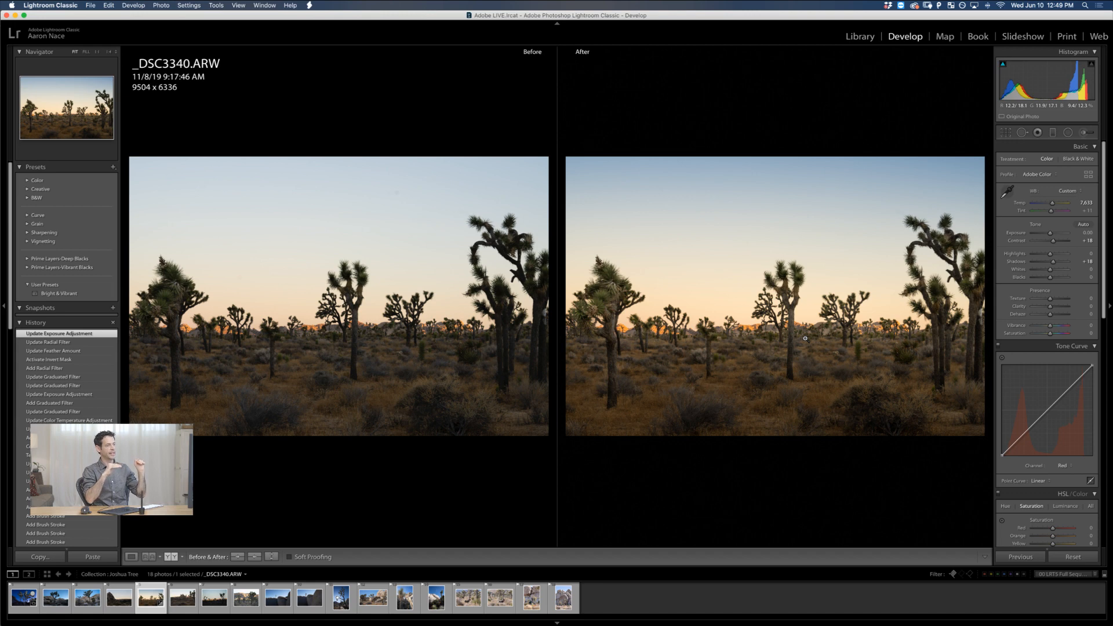
left_click(947, 251)
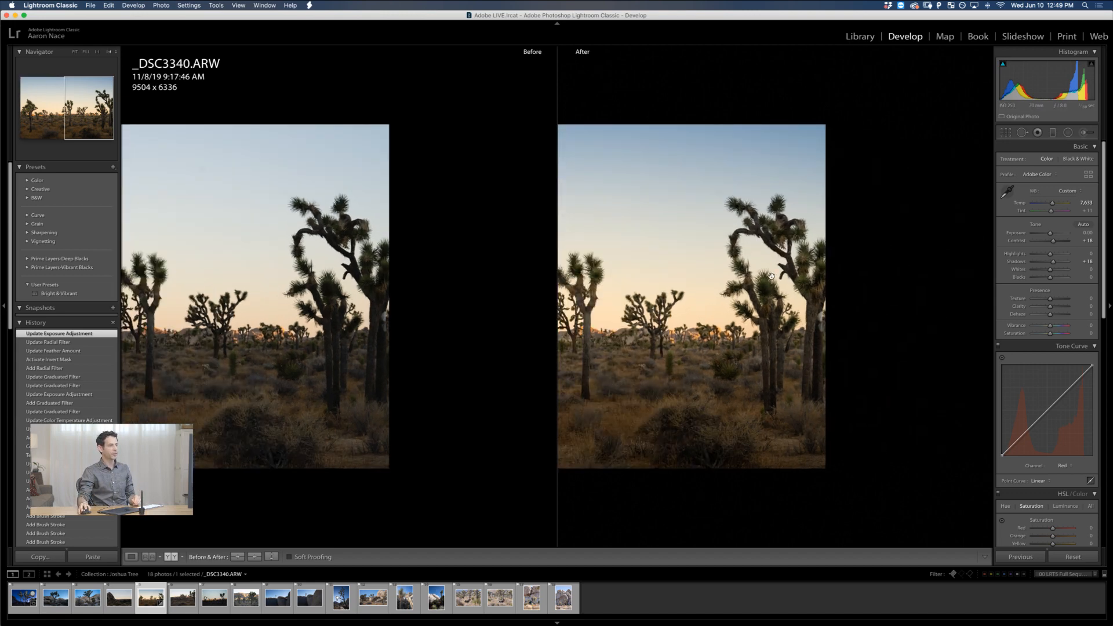
Compare the before and after versions around the middle and left-hand trees and across the whole photo
left_click_drag(663, 276, 848, 277)
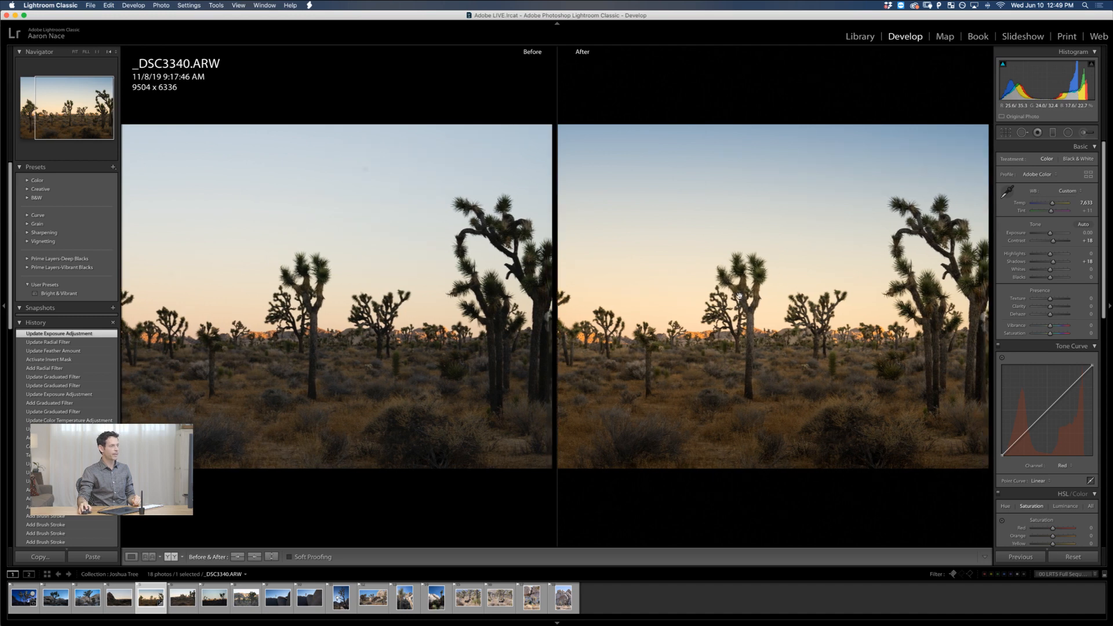
left_click_drag(729, 311, 869, 302)
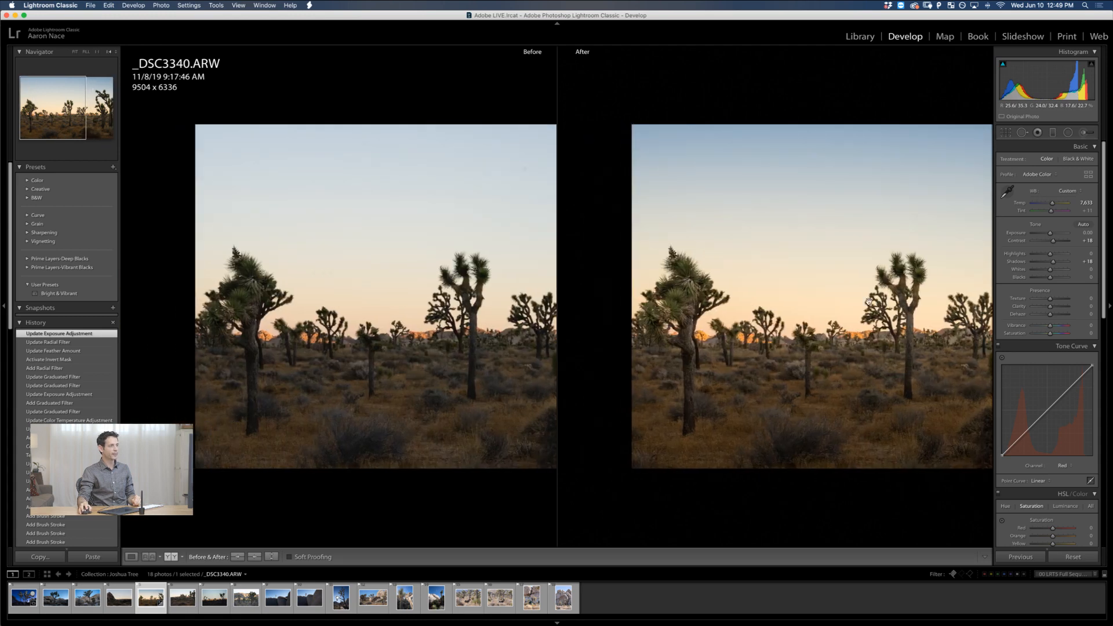
left_click(744, 302)
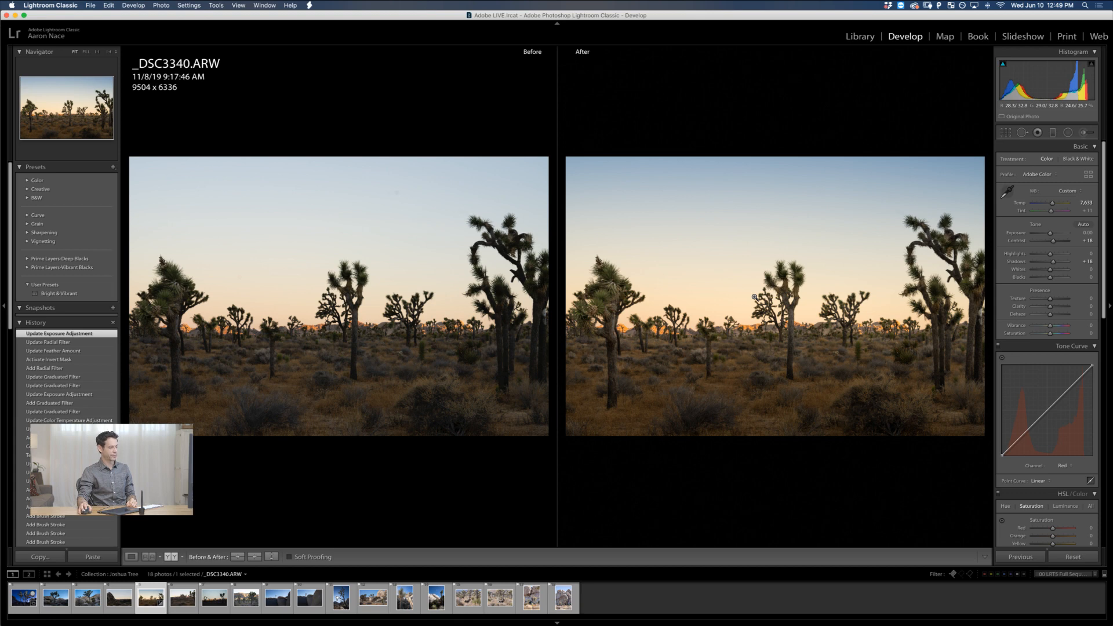
Return to the Library grid and add the sunset photos 4, 6 and 7 to the selection alongside the edited photo 5
key("g")
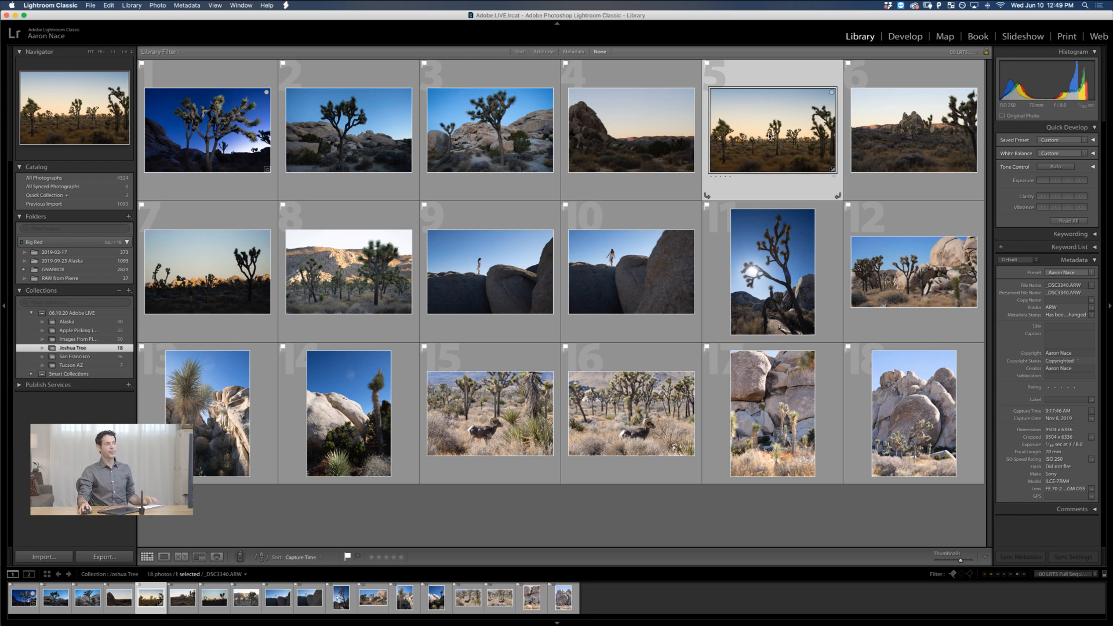
left_click(903, 135, "super")
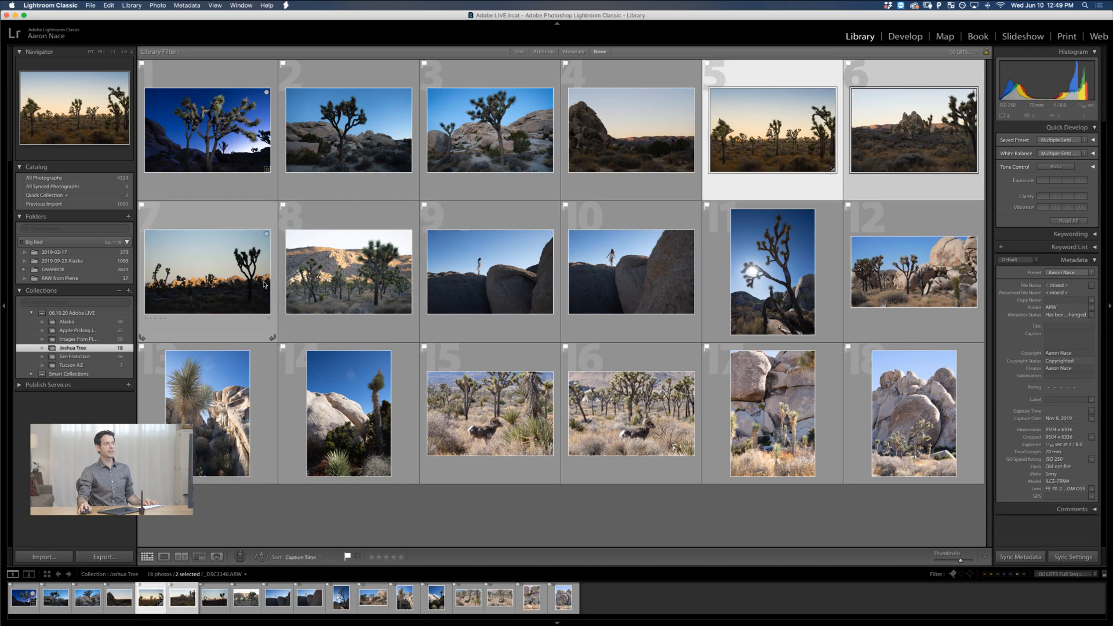
left_click(237, 284, "super")
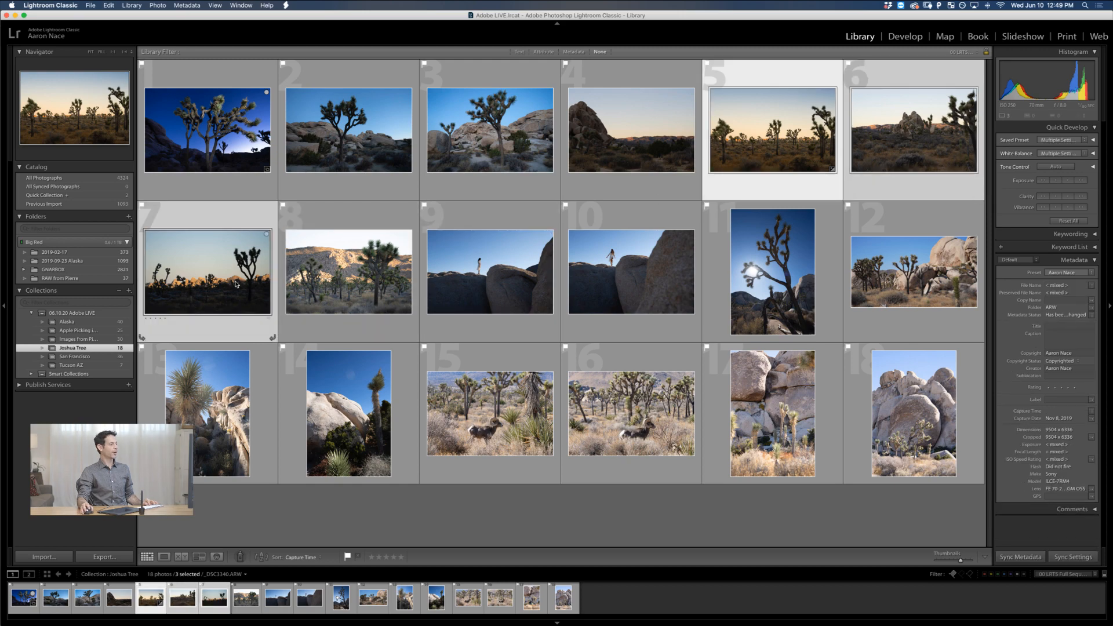
key("equal")
key("equal")
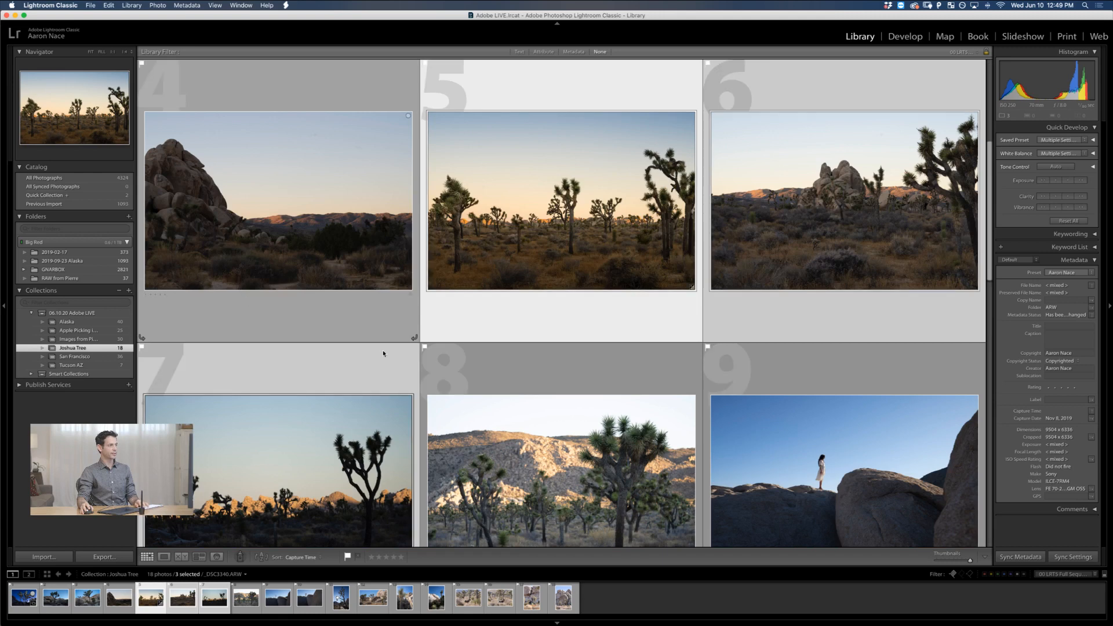
scroll(447, 349, "down", 1)
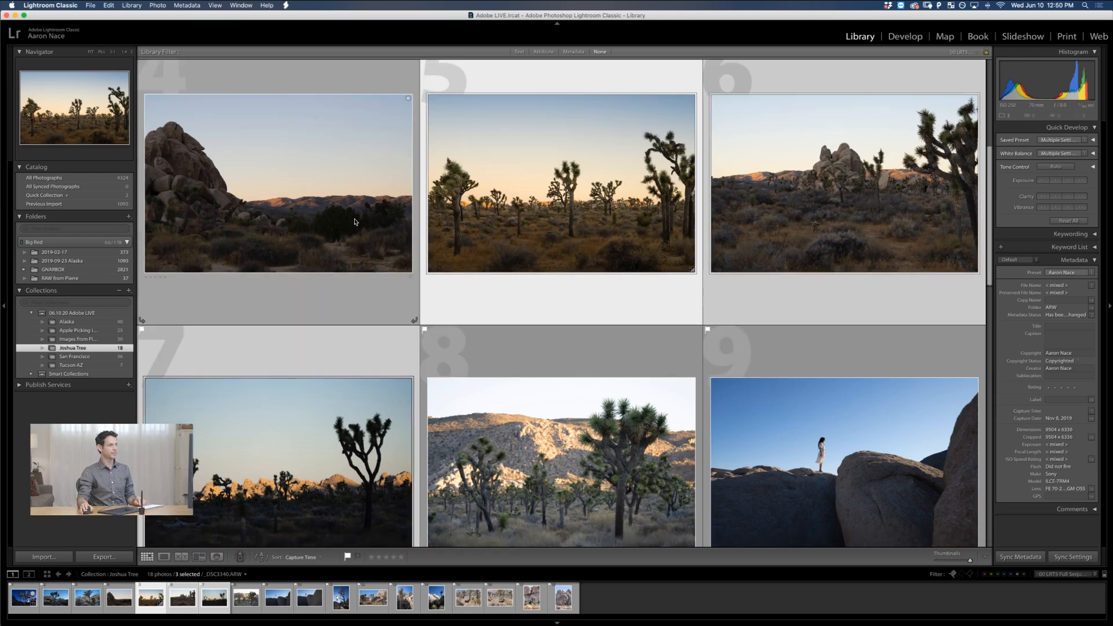
left_click(334, 221, "super")
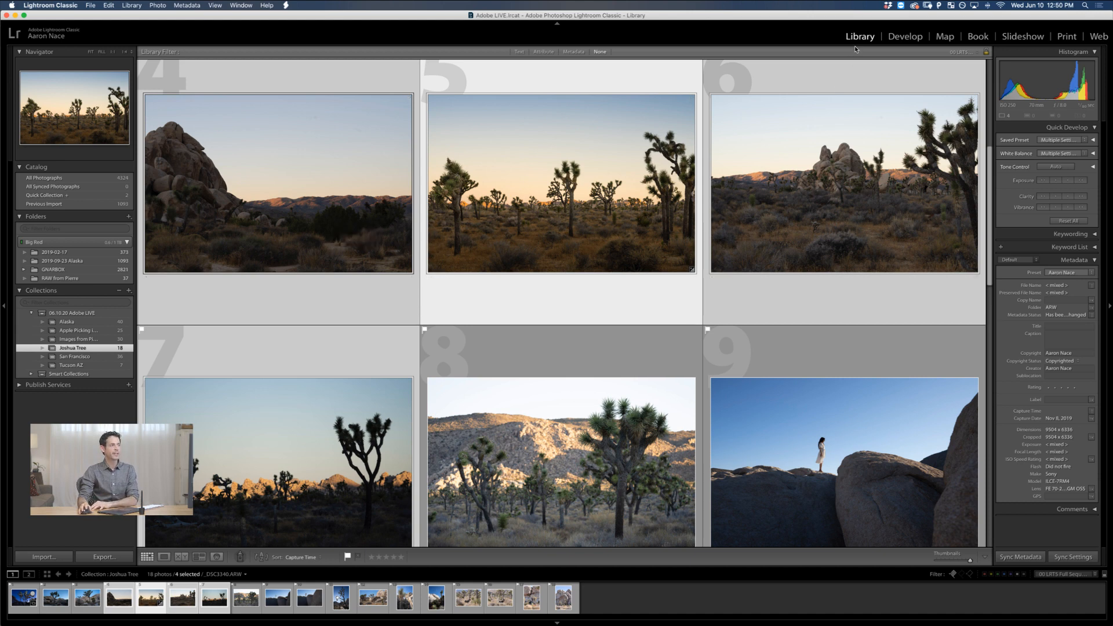
Synchronize the edited photo's settings to the other selected photos with Brush local adjustments excluded
left_click(1066, 559)
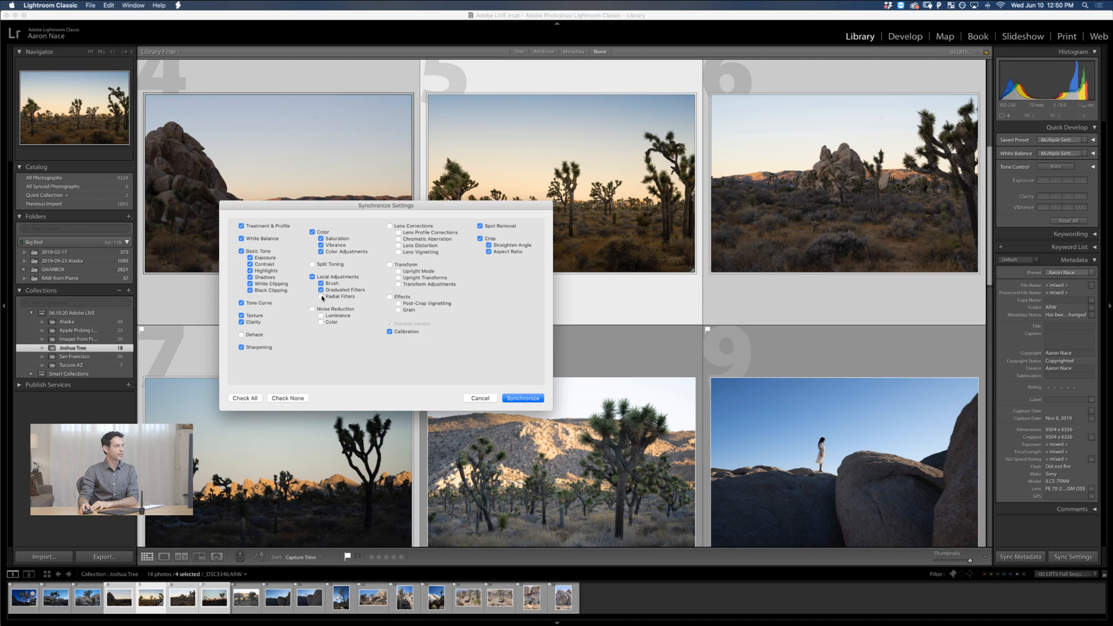
left_click(322, 284)
left_click(524, 399)
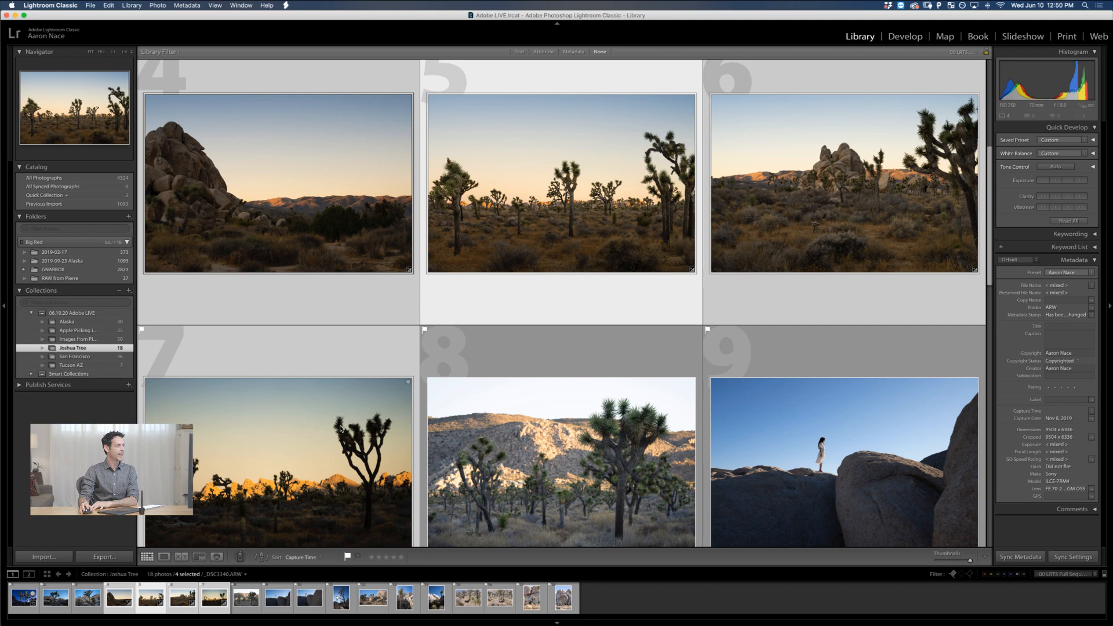
Review the four synchronized photos in Survey view and reopen only _DSC3340.ARW in Develop's single-photo view
key("n")
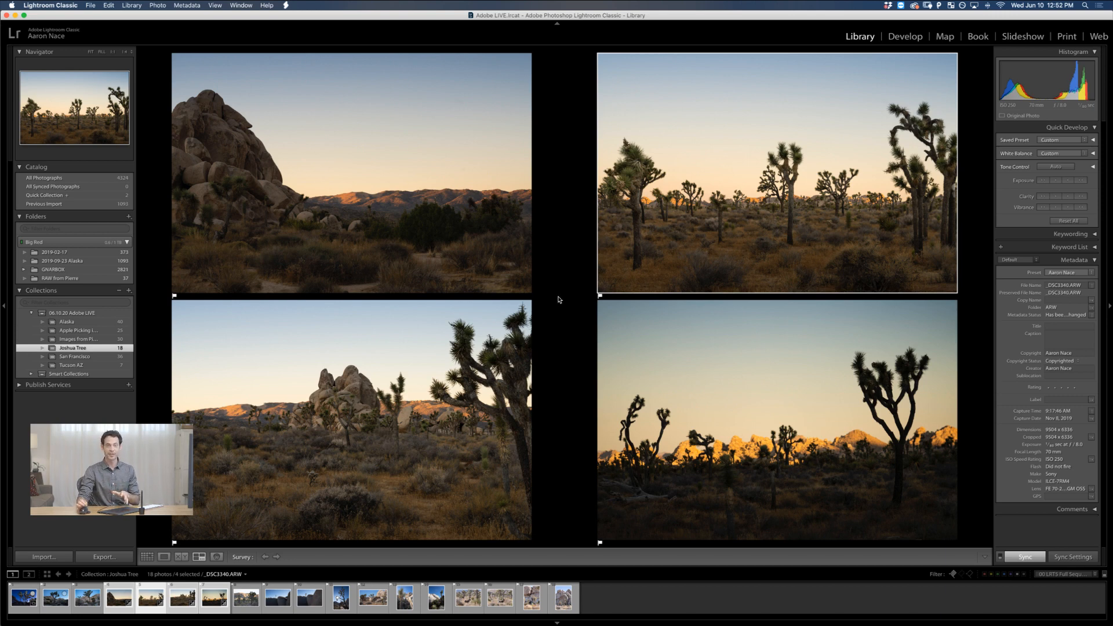
double_click(706, 223)
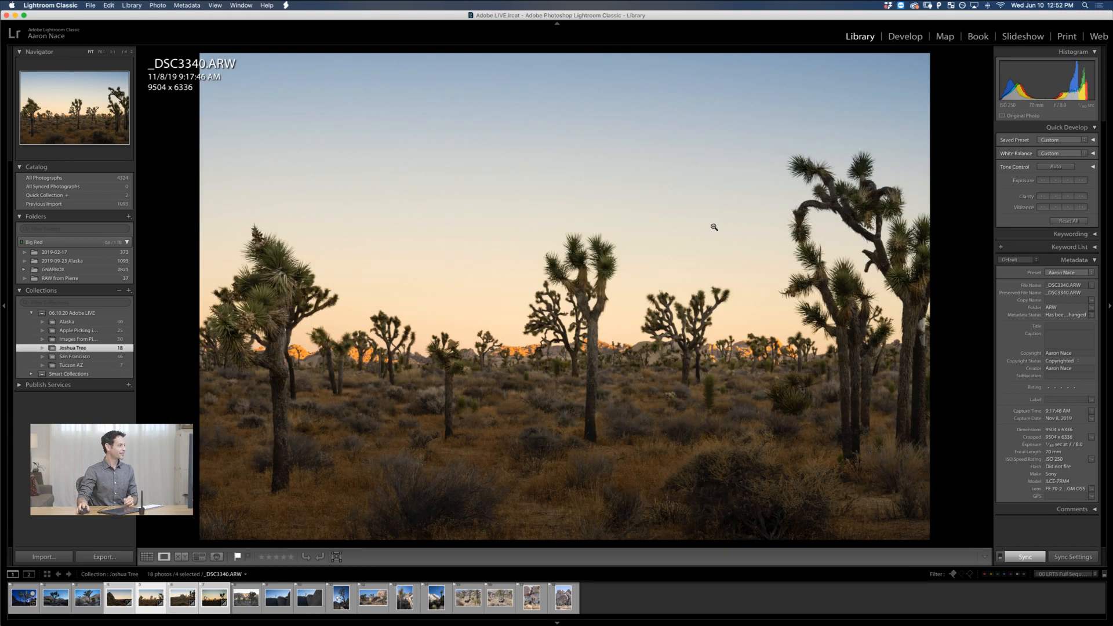
left_click(905, 38)
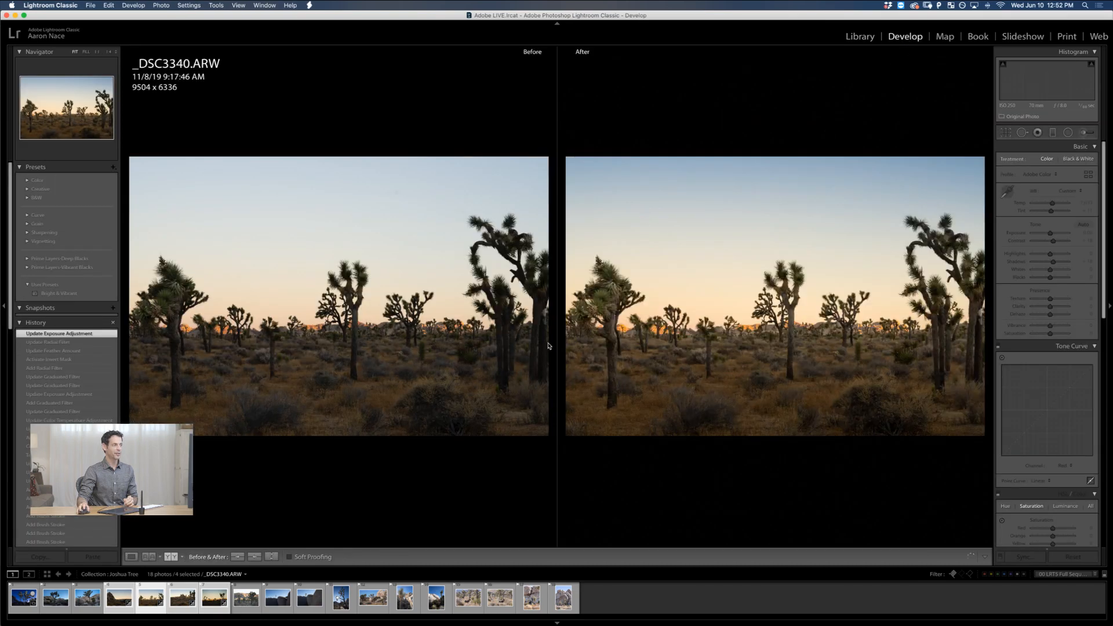
left_click(132, 557)
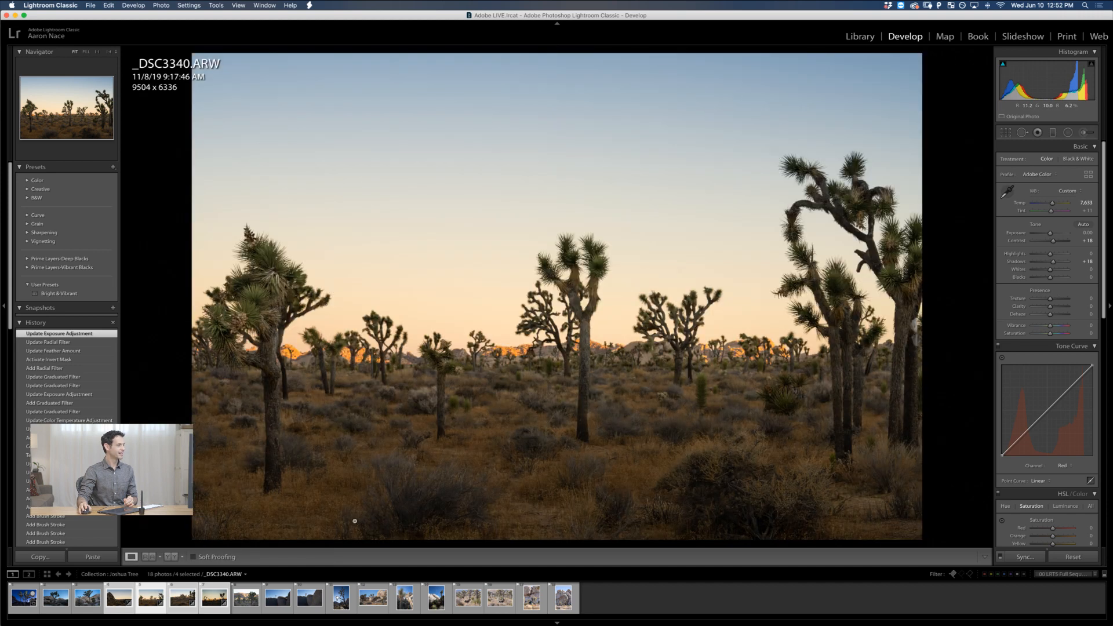
left_click(679, 610)
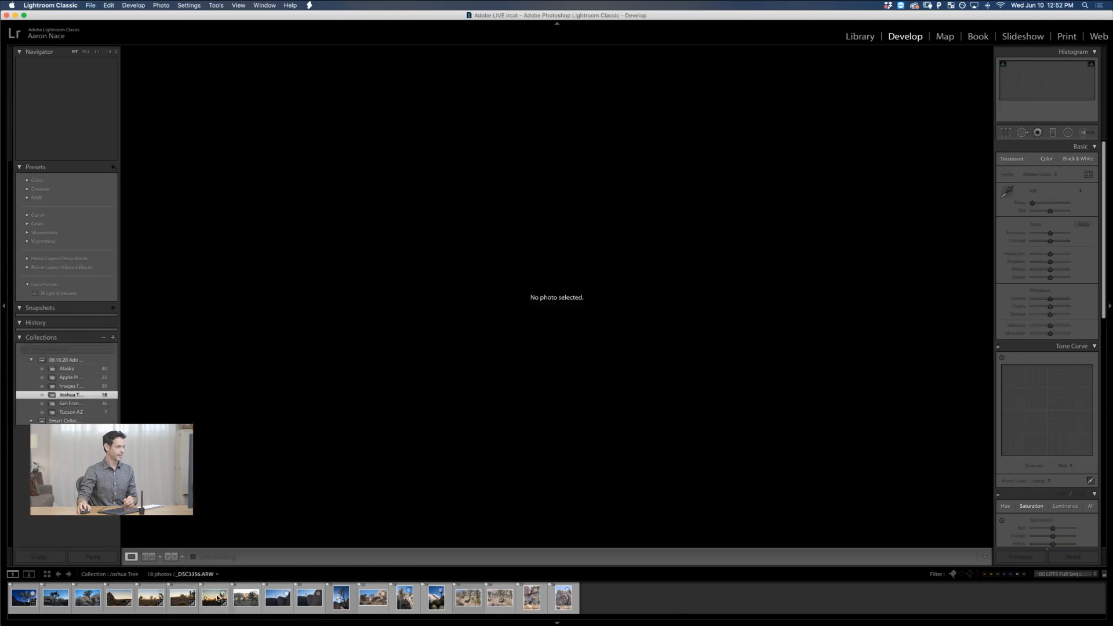
left_click(160, 603)
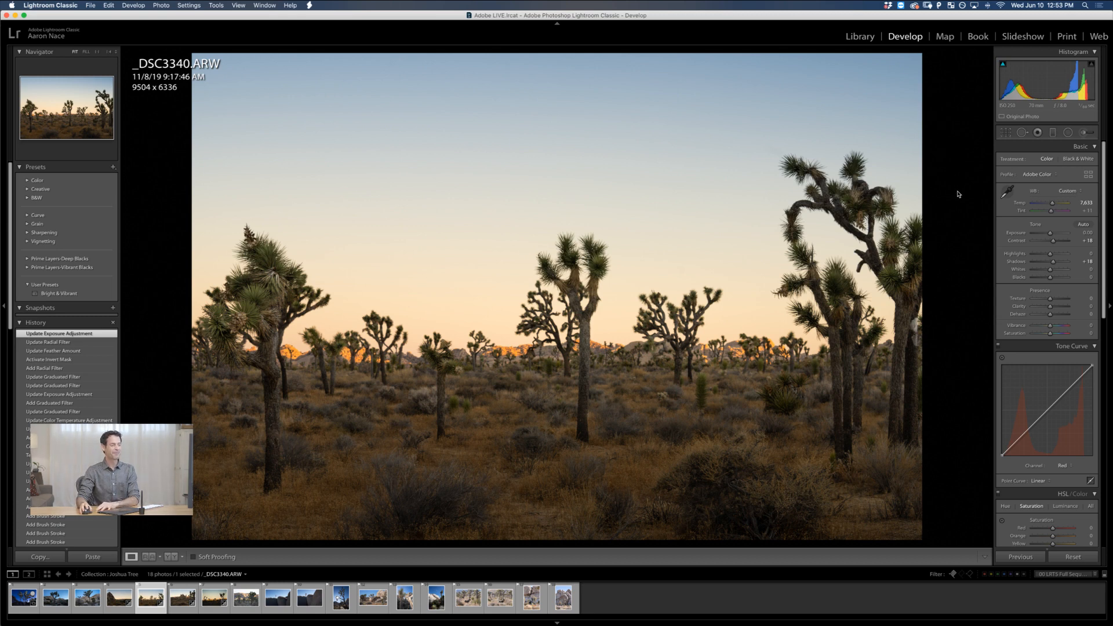
Inspect both graduated filters, set the lower one's Exposure to -1.27, and set the edit pins to show automatically
left_click(1053, 134)
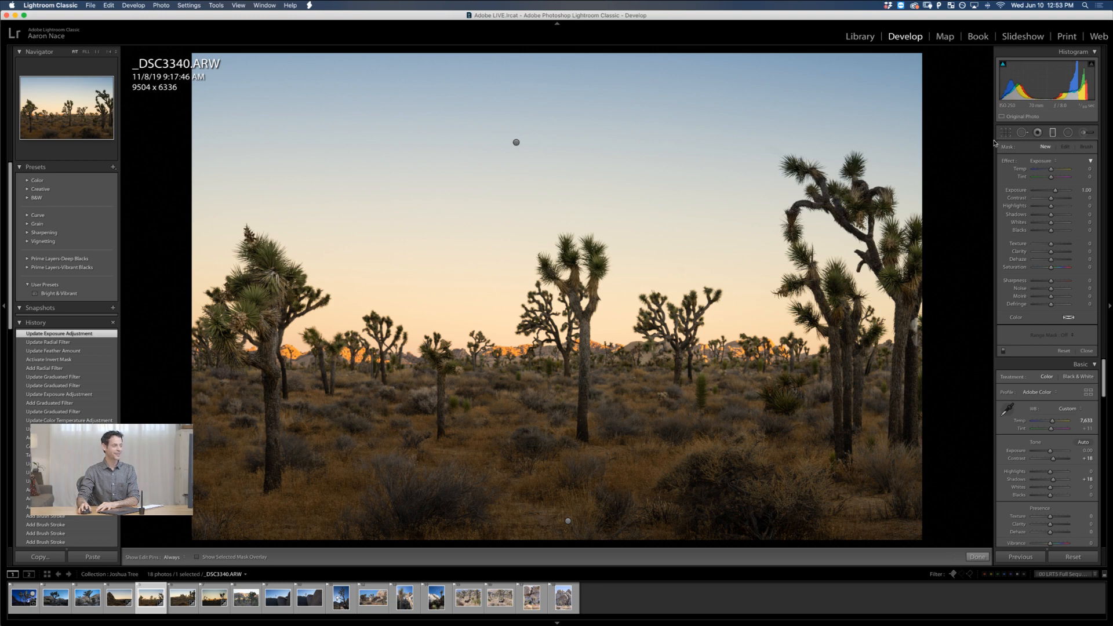
left_click(517, 148)
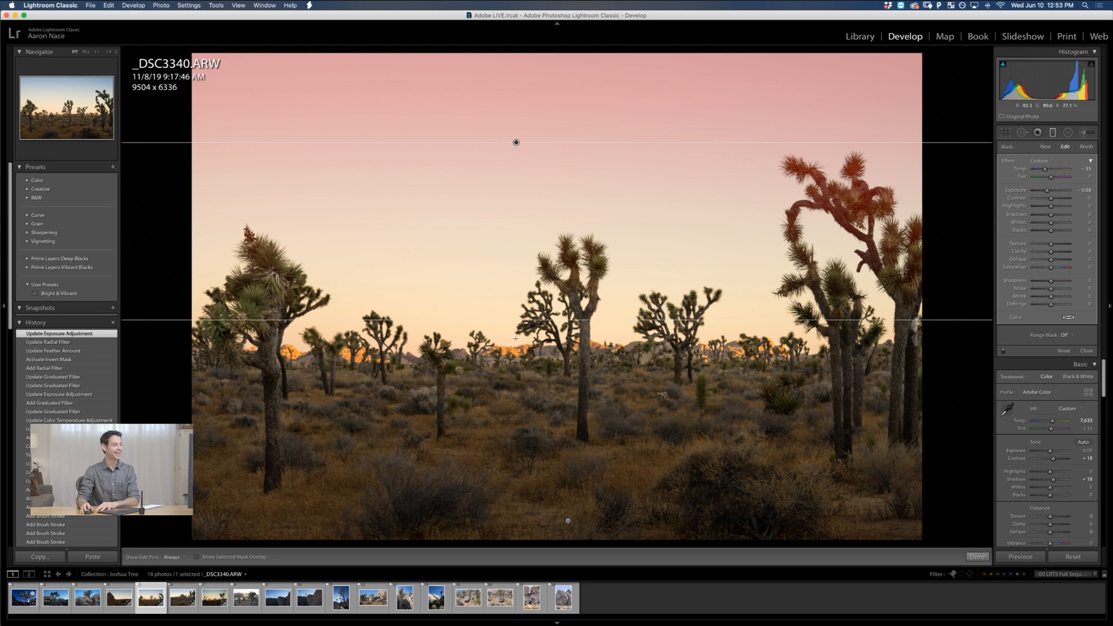
left_click(569, 521)
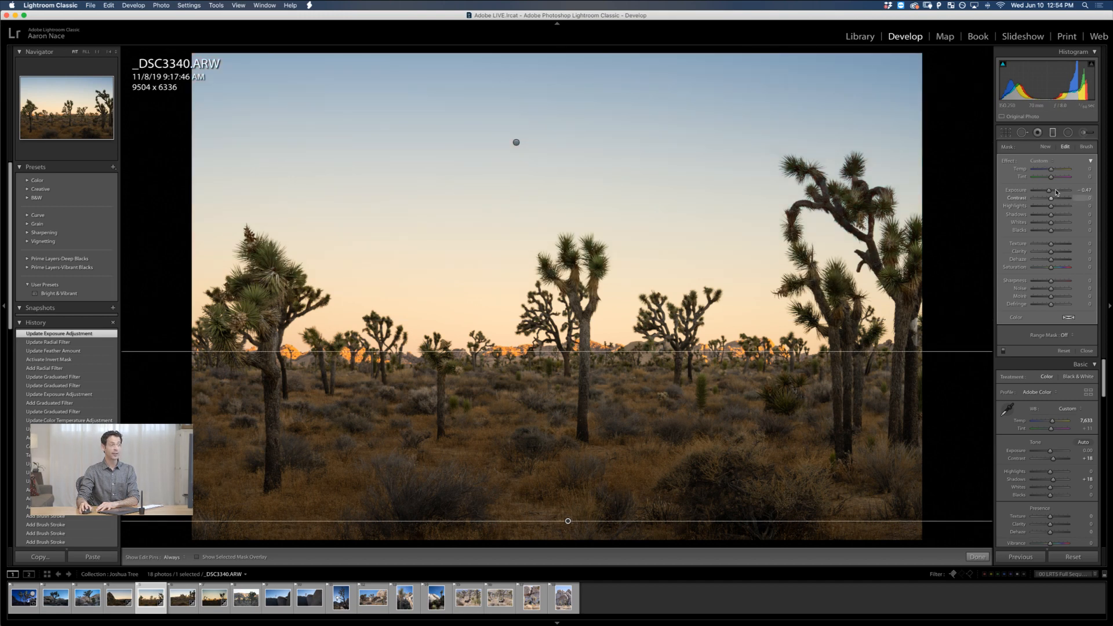
left_click(110, 52)
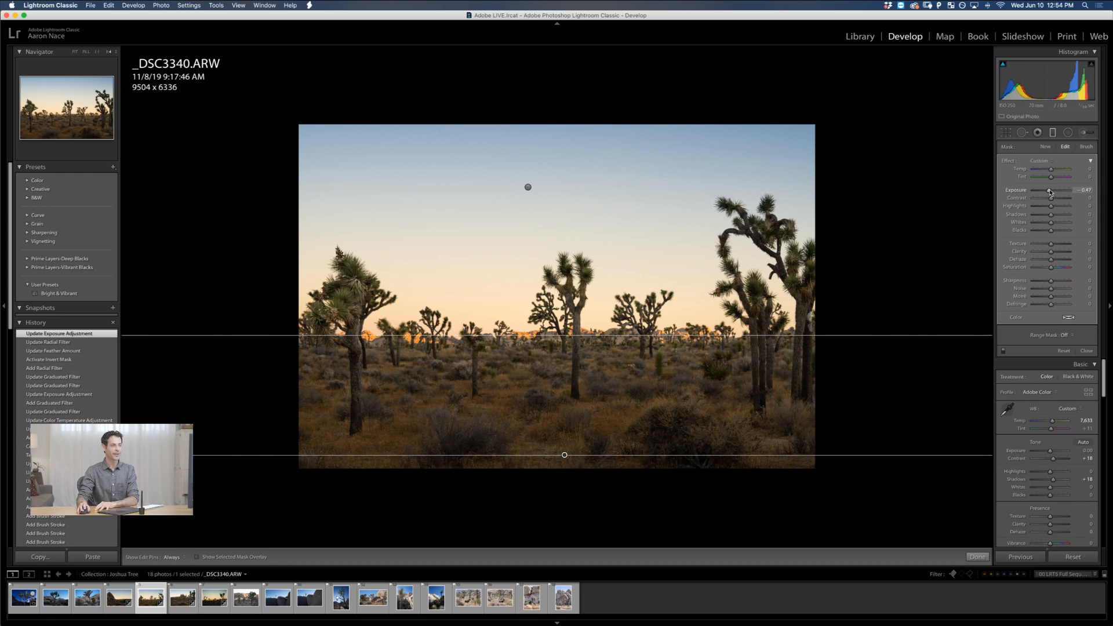
left_click_drag(1051, 192, 1049, 192)
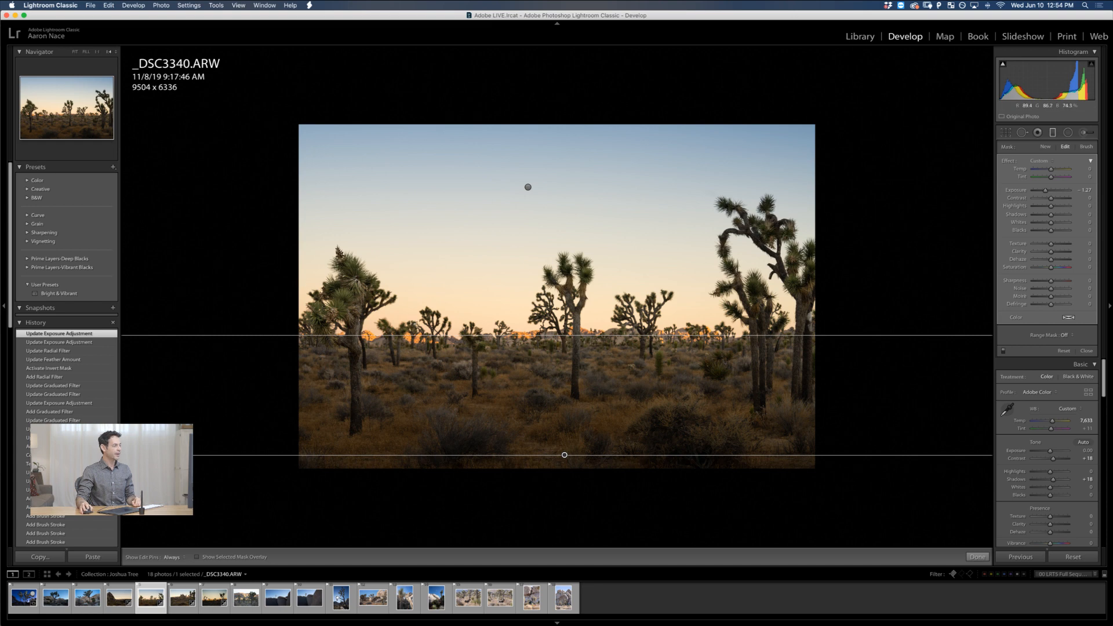
left_click(185, 559)
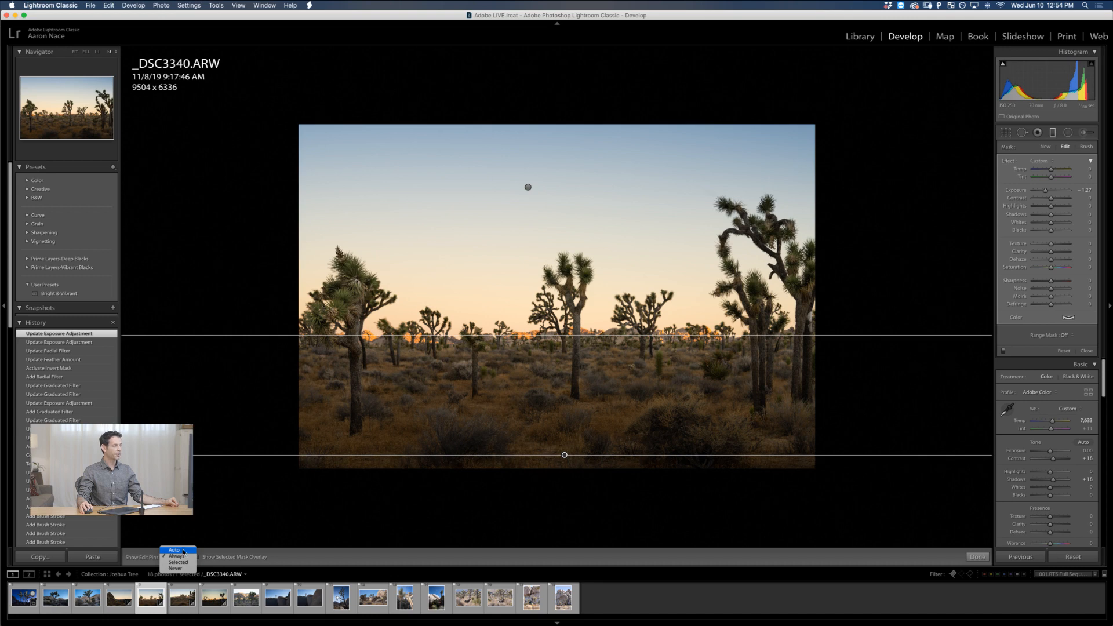
left_click(183, 551)
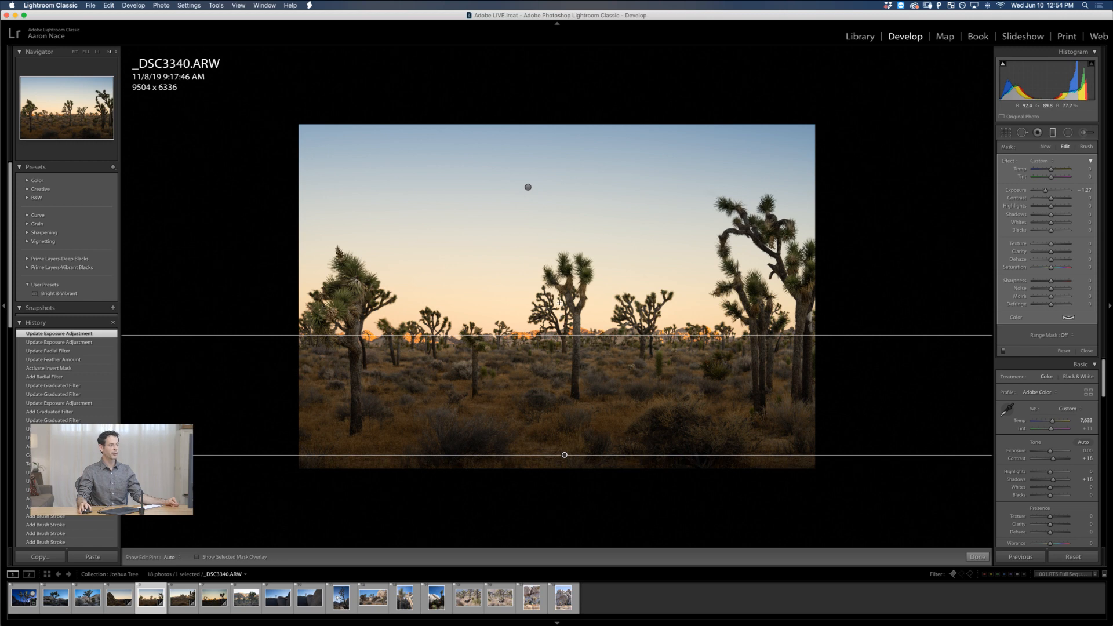
Try different extents for the lower graduated filter and leave its lower edge just below the photo
left_click(88, 52)
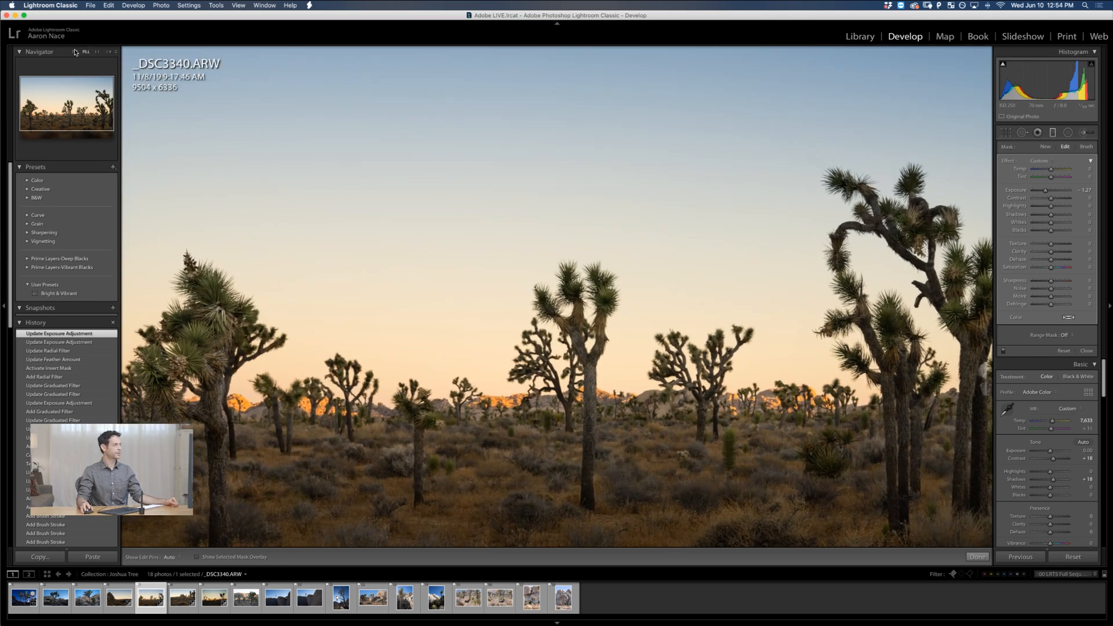
left_click(76, 52)
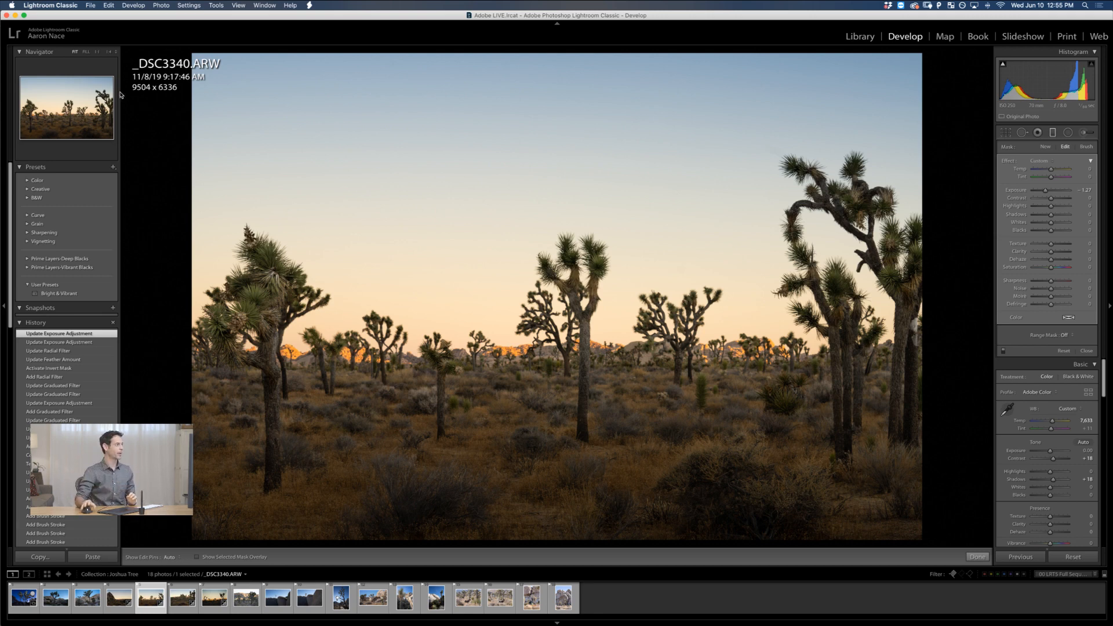
left_click(116, 52)
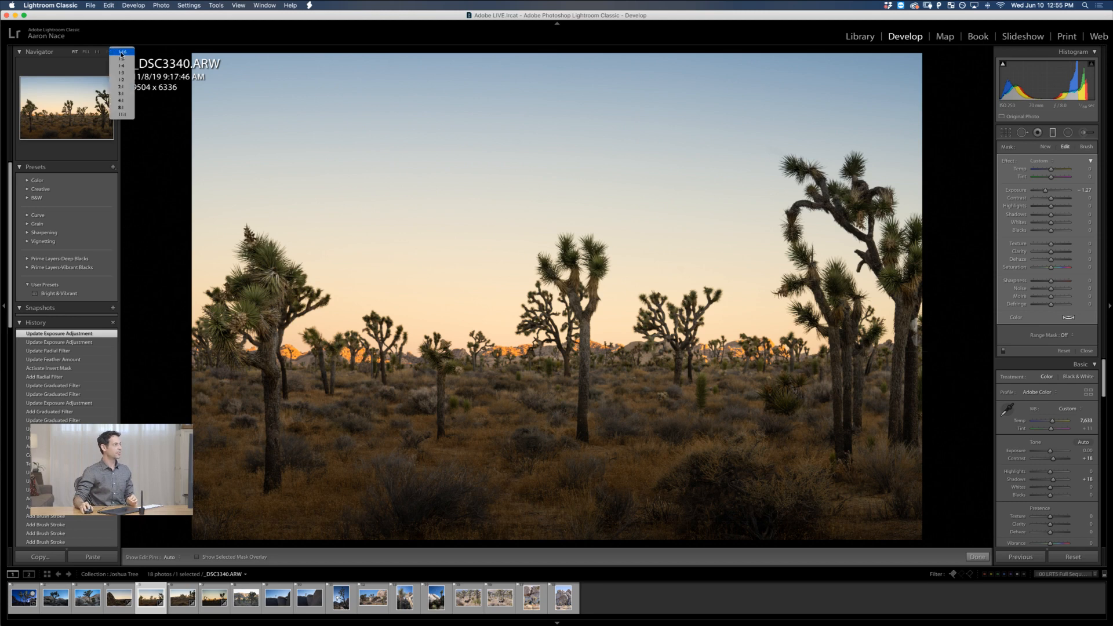
left_click(127, 60)
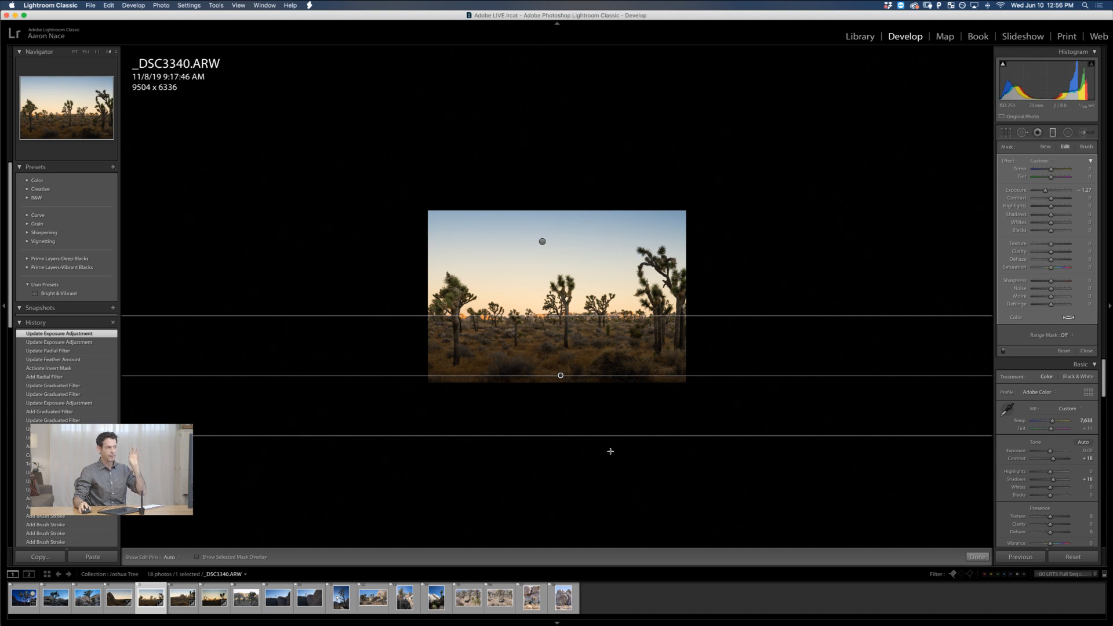
left_click_drag(611, 442, 614, 382)
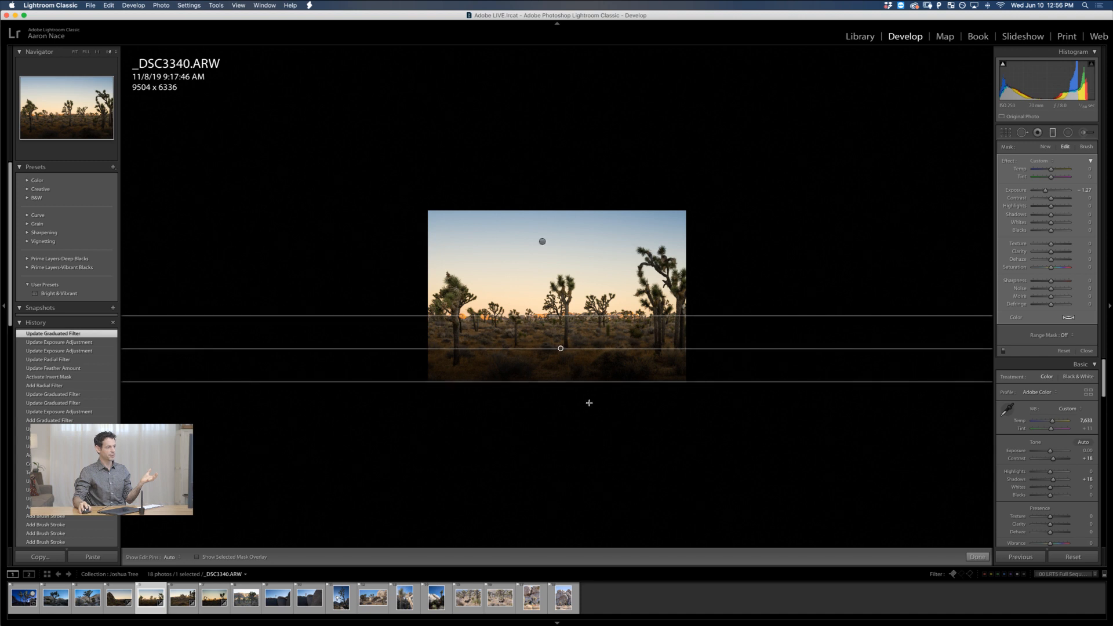
left_click_drag(589, 386, 602, 532)
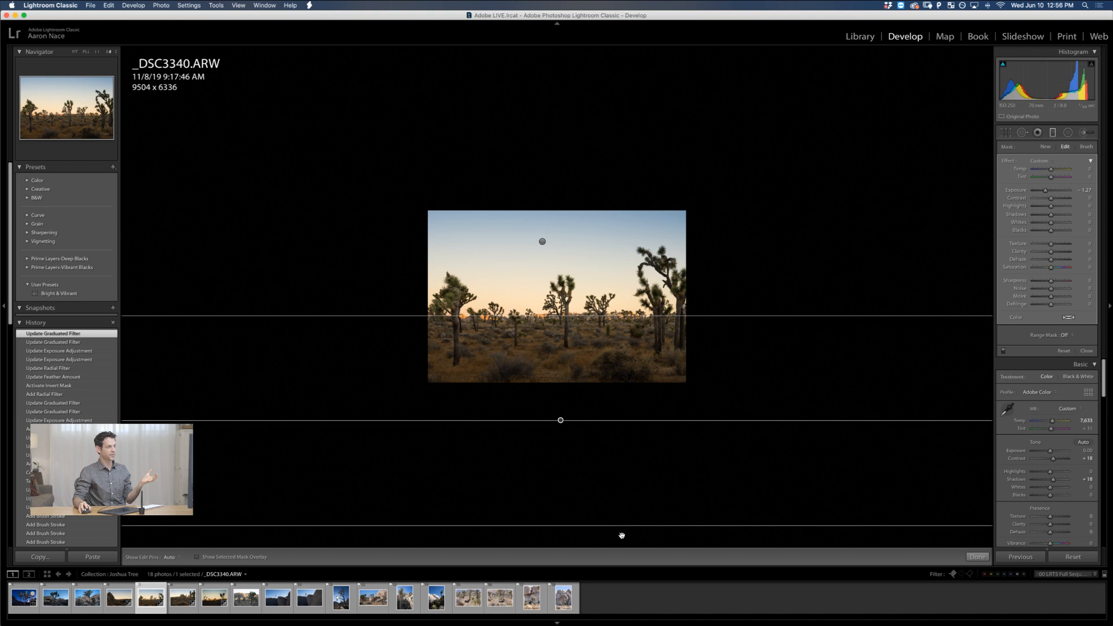
left_click_drag(621, 535, 617, 395)
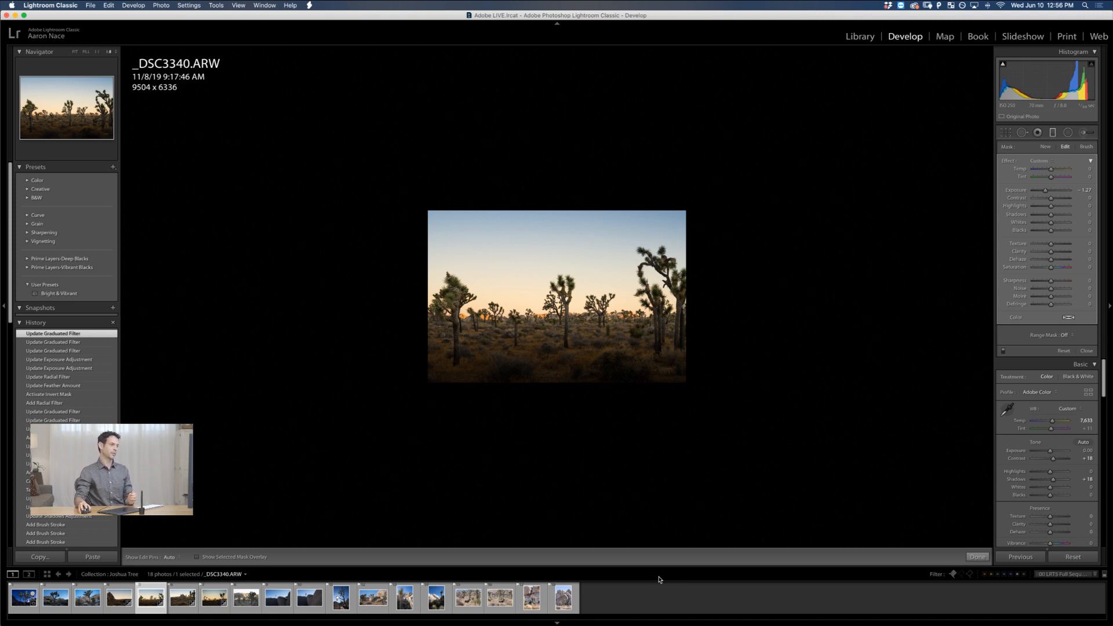
Bring the sky graduated filter's upper edge down to the photo's top and extend its lower edge slightly toward the horizon
left_click(543, 242)
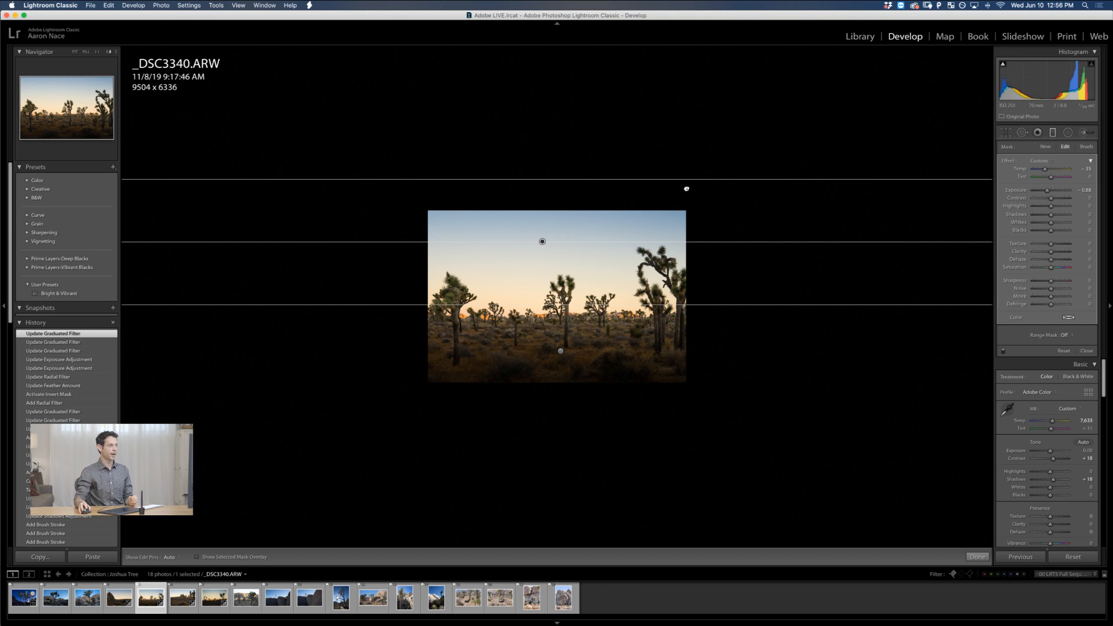
left_click_drag(686, 189, 687, 218)
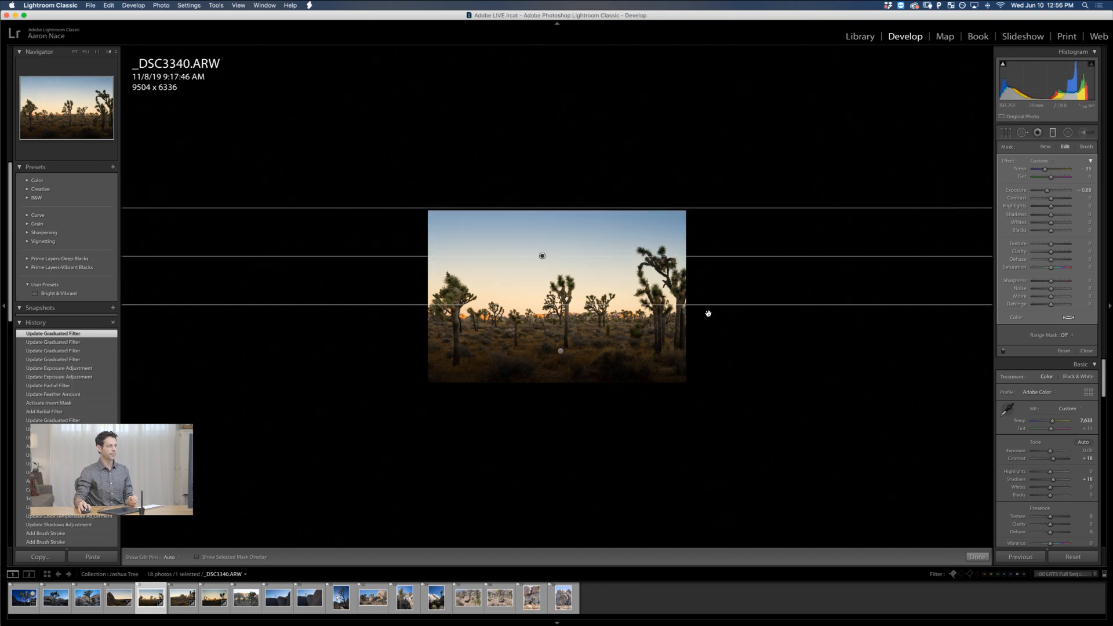
mouse_move(708, 310)
left_mouse_down()
mouse_move(708, 294)
mouse_move(721, 317)
left_mouse_up()
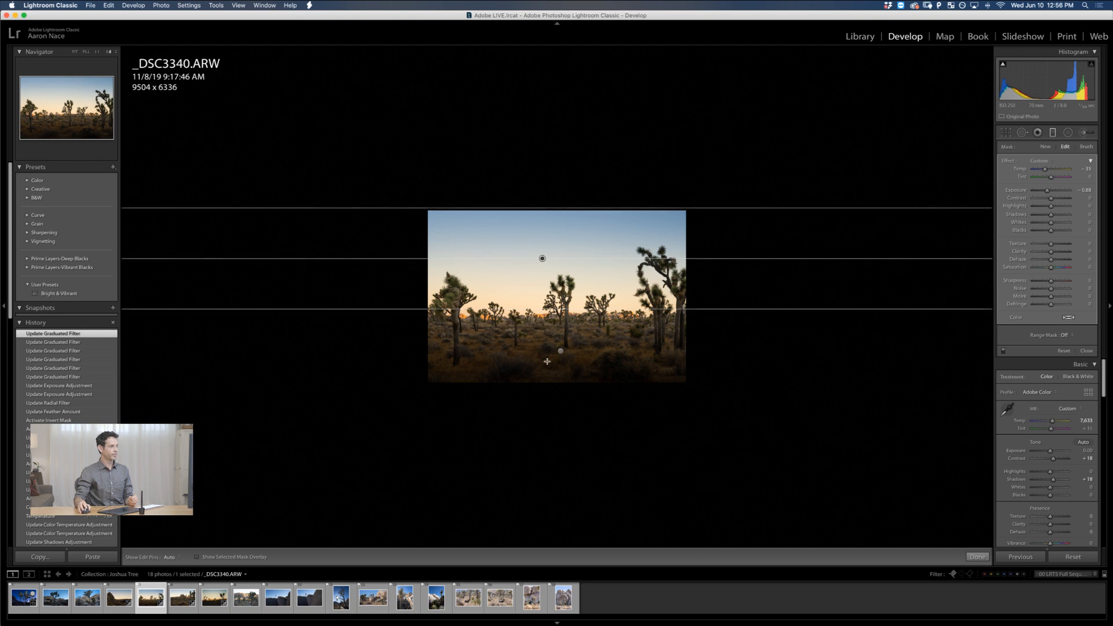
Select the lower graduated filter and set its Exposure to -0.94
left_click(560, 352)
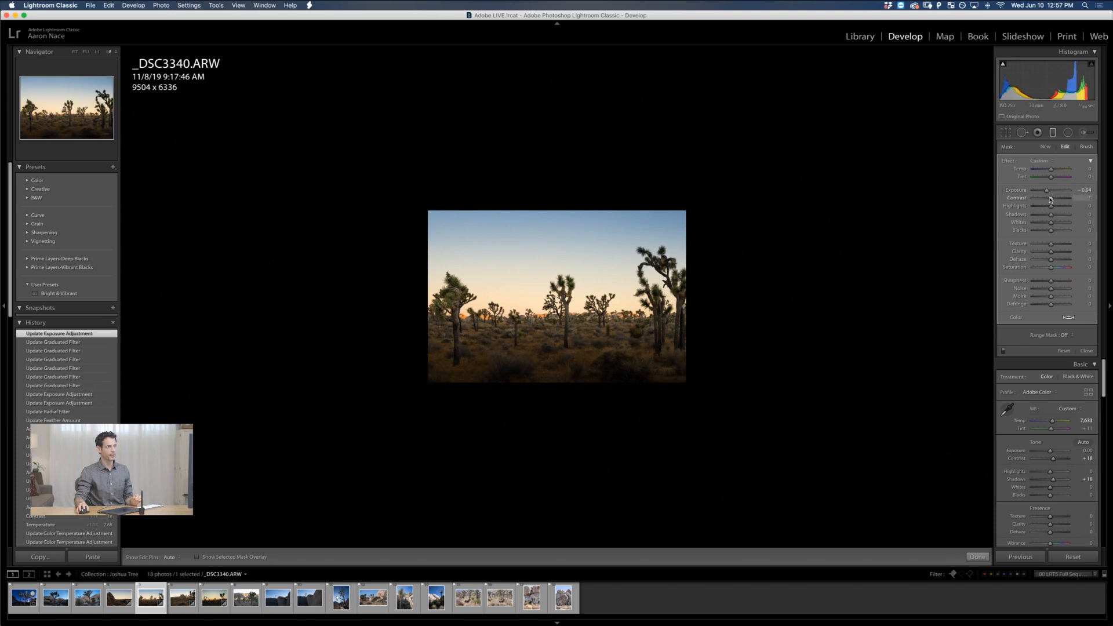
Set the lower graduated filter's Contrast to -50, Exposure to -1.04 and Saturation to -29, and fit the photo to the view
left_click_drag(1051, 199, 1047, 192)
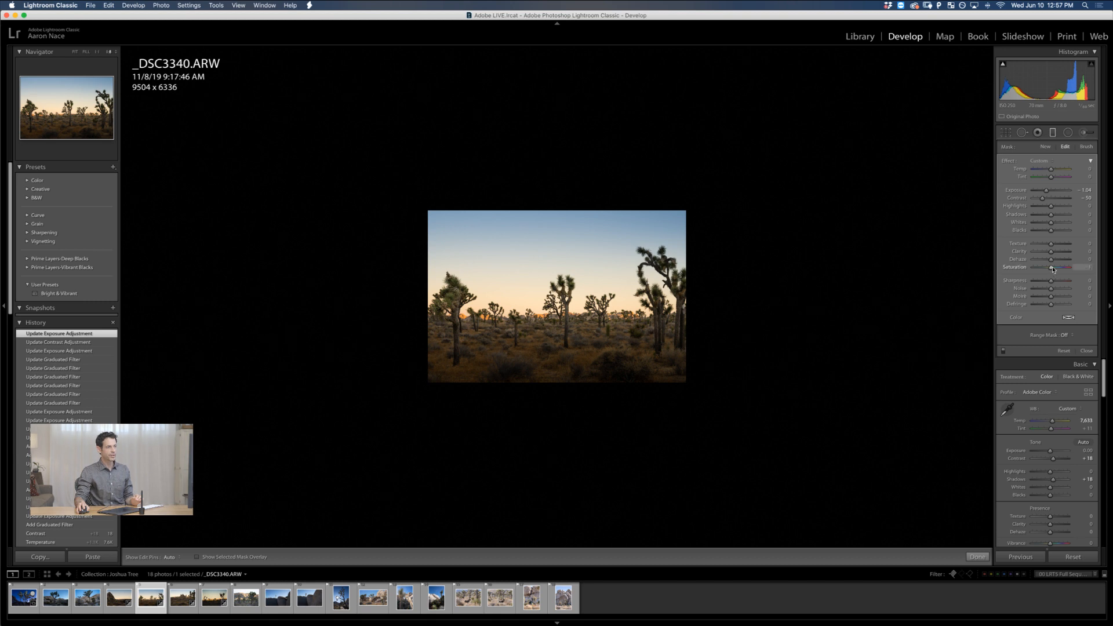
left_click_drag(1053, 266, 1050, 270)
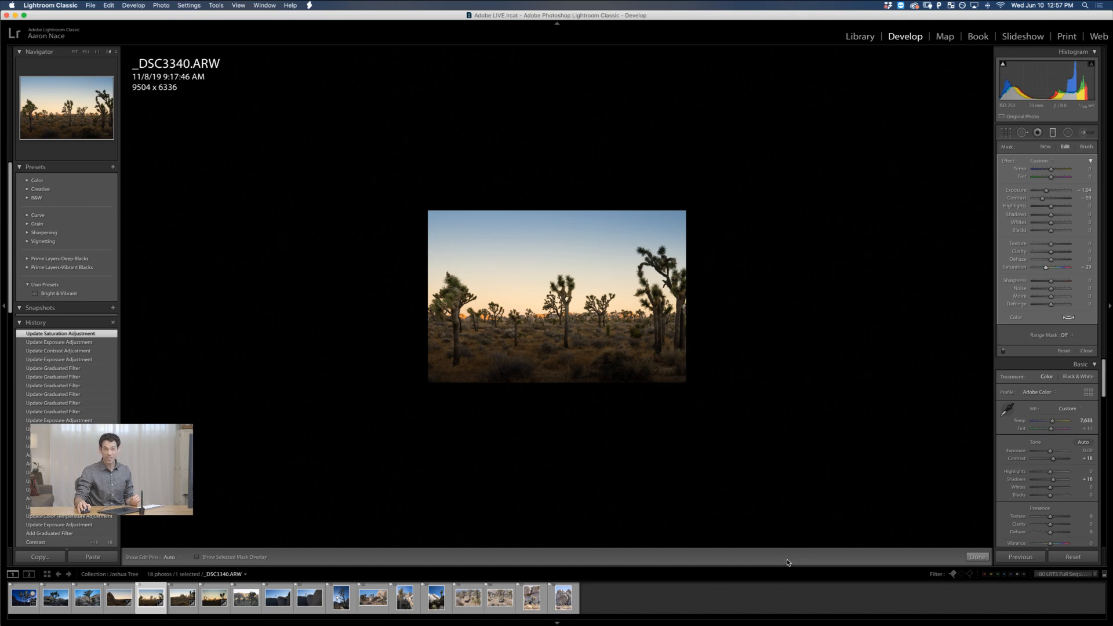
left_click(75, 52)
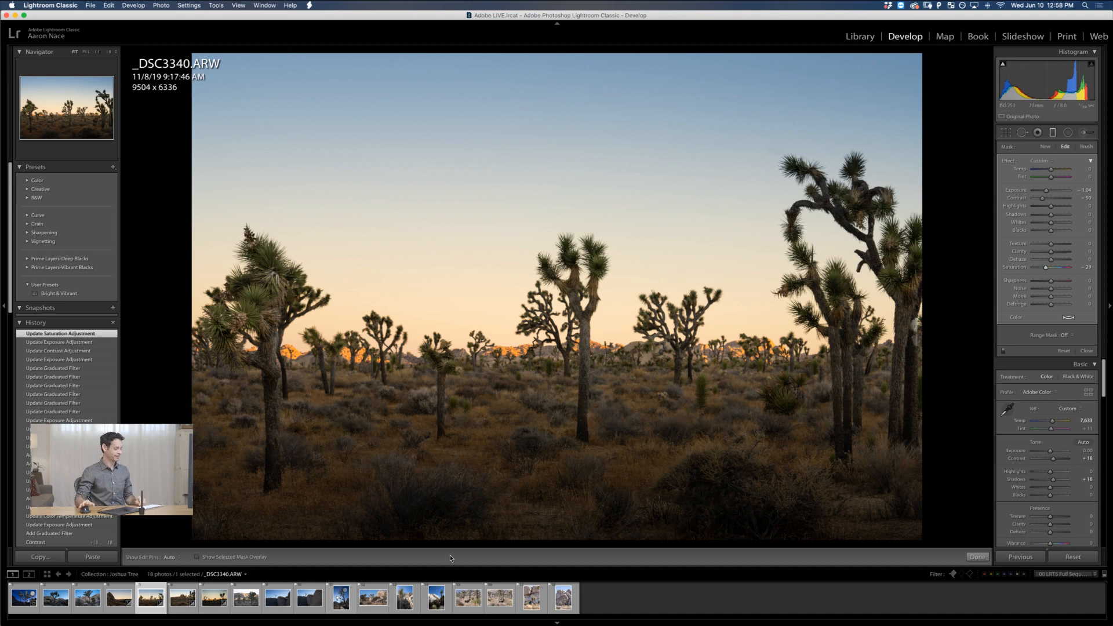
Open the sunset photo _DSC3356.ARW for developing and set its Shadows to +53
key("g")
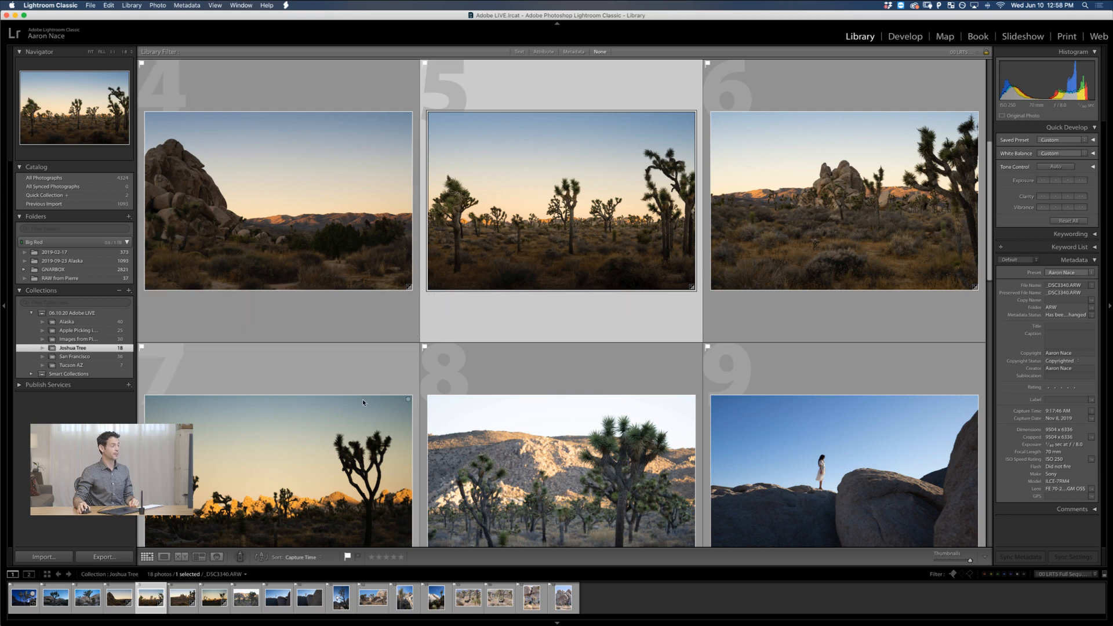
left_click(347, 471)
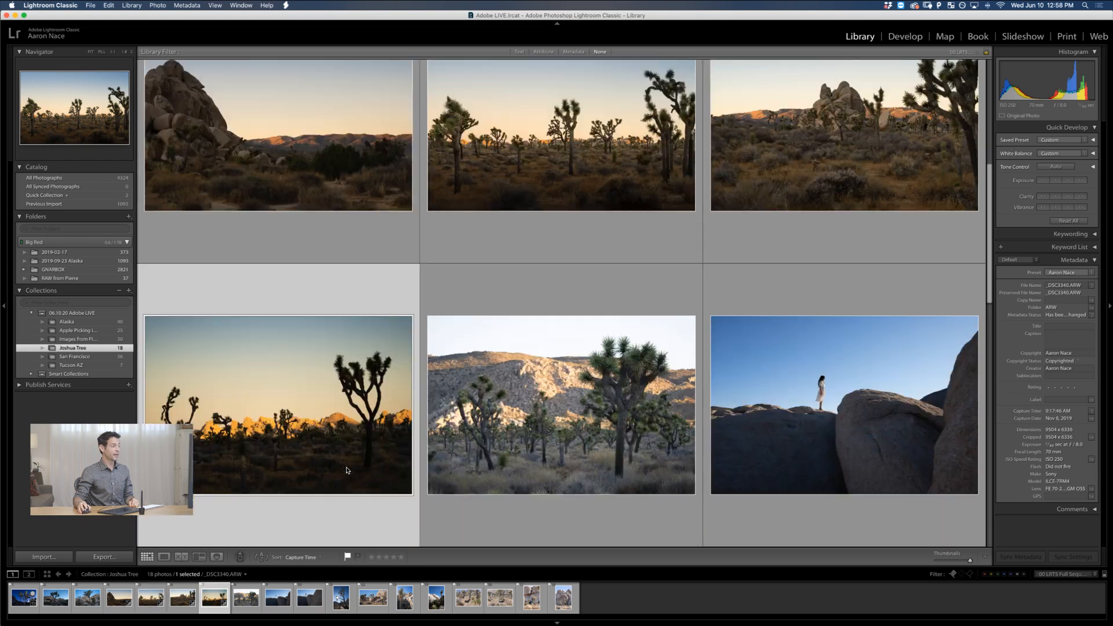
double_click(323, 434)
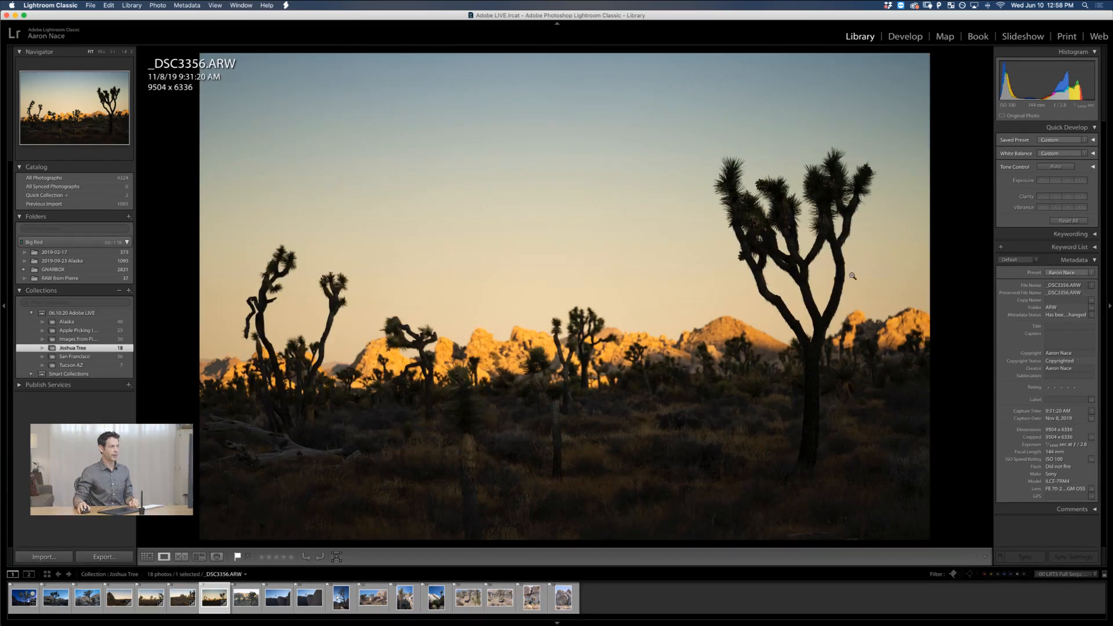
left_click(905, 37)
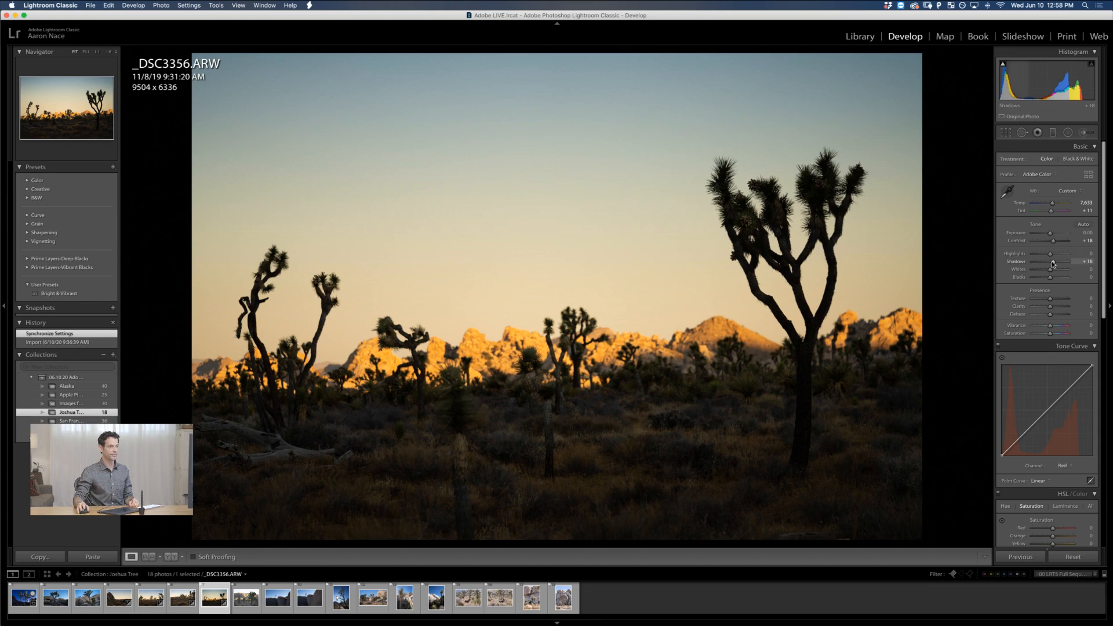
left_click_drag(1052, 261, 1060, 263)
left_click_drag(1060, 262, 1061, 263)
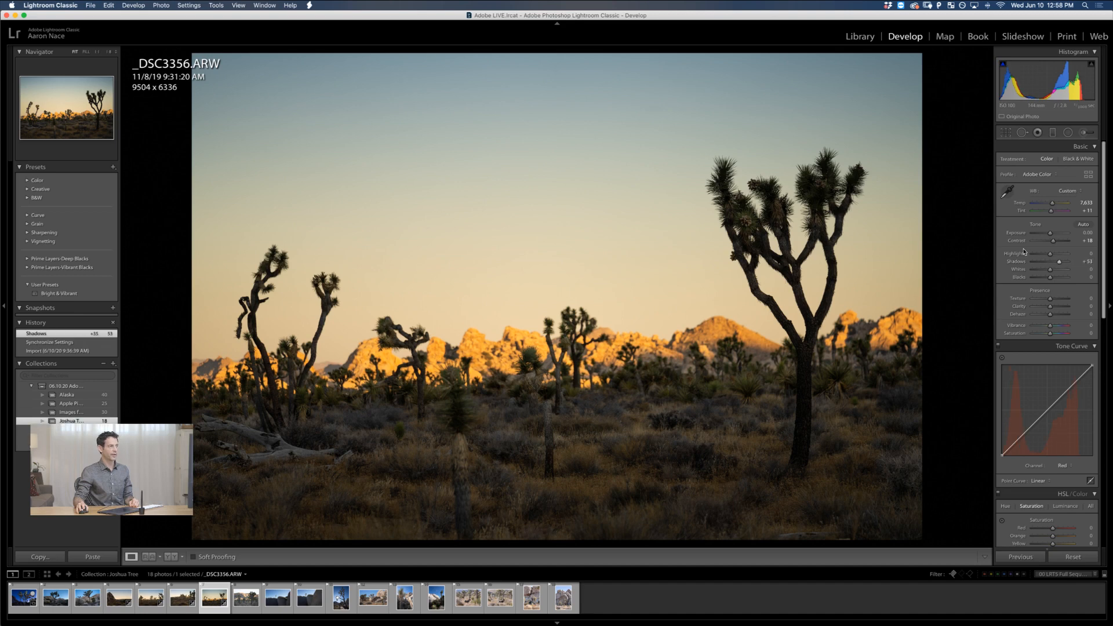
Move the sky graduated filter up so its centre sits just inside the photo's upper edge
left_click(1053, 134)
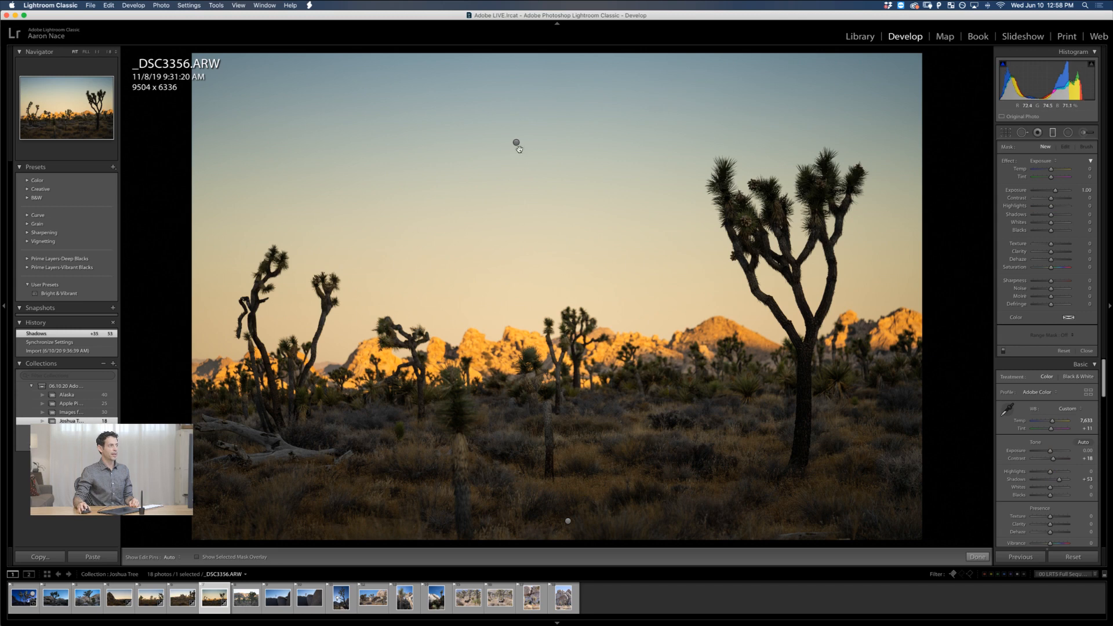
left_click(517, 146)
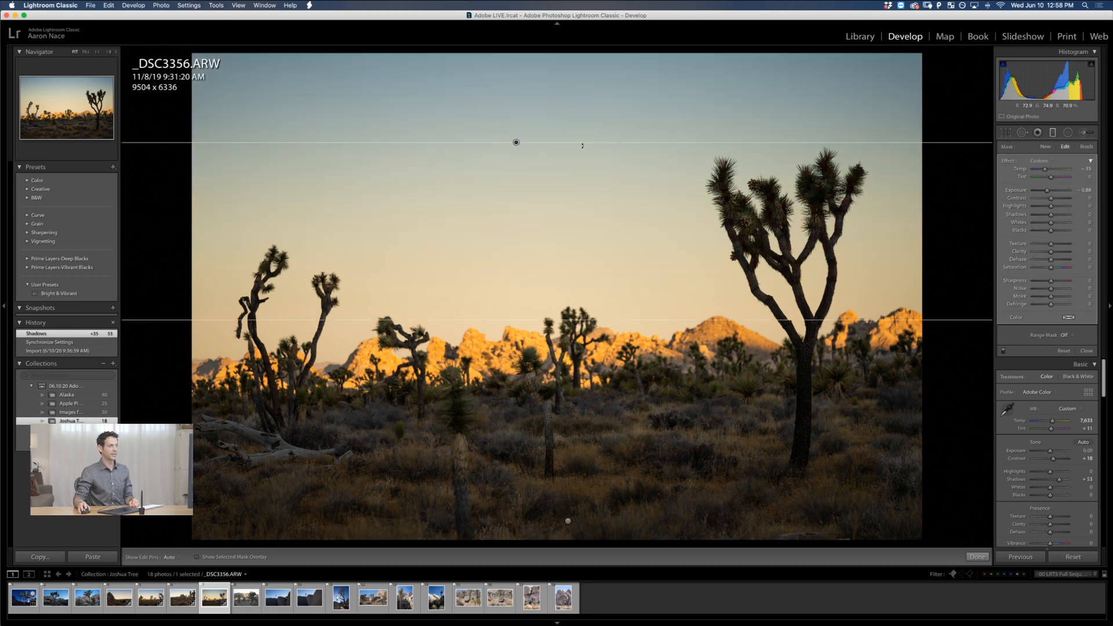
left_click_drag(520, 145, 518, 75)
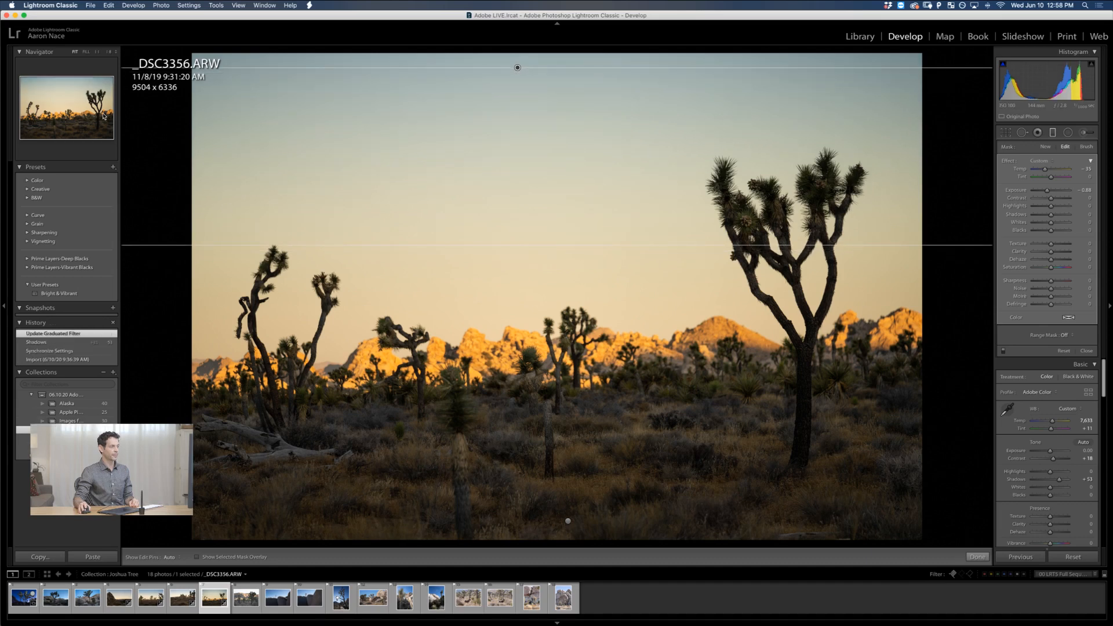
Move the lower graduated filter so its centre line lies on the photo's bottom edge
left_click(106, 52)
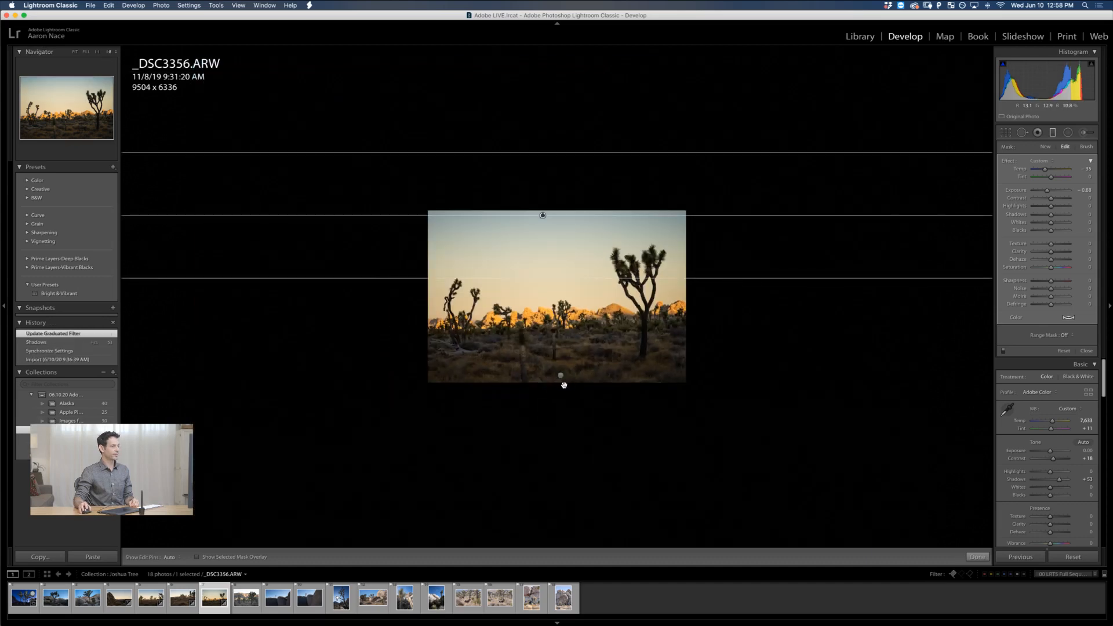
left_click_drag(561, 383, 557, 421)
left_click_drag(577, 488, 557, 391)
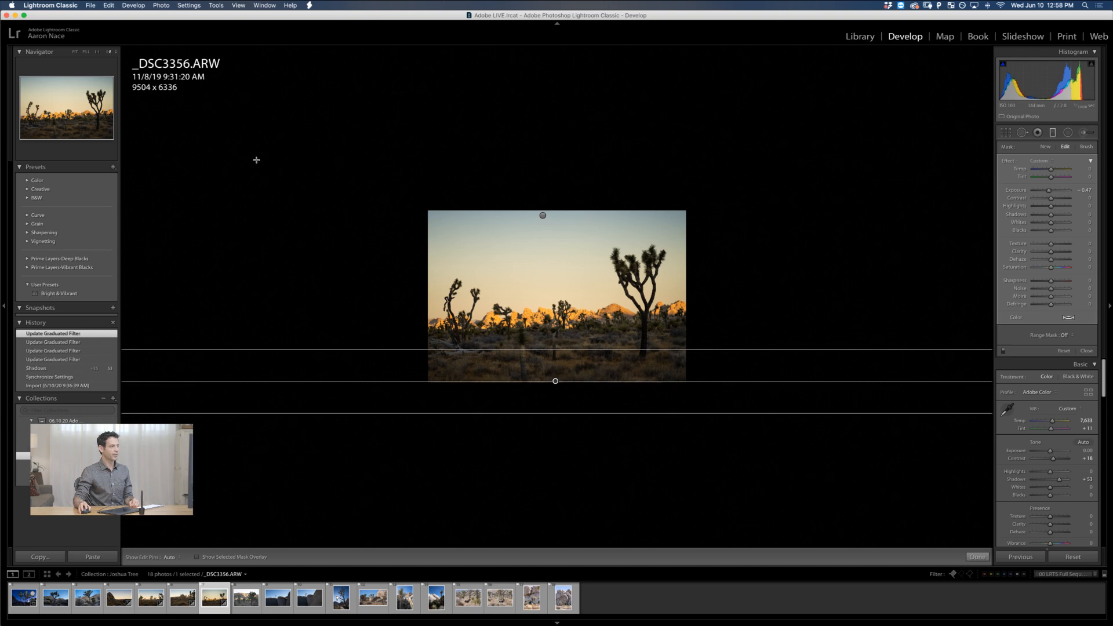
left_click(75, 52)
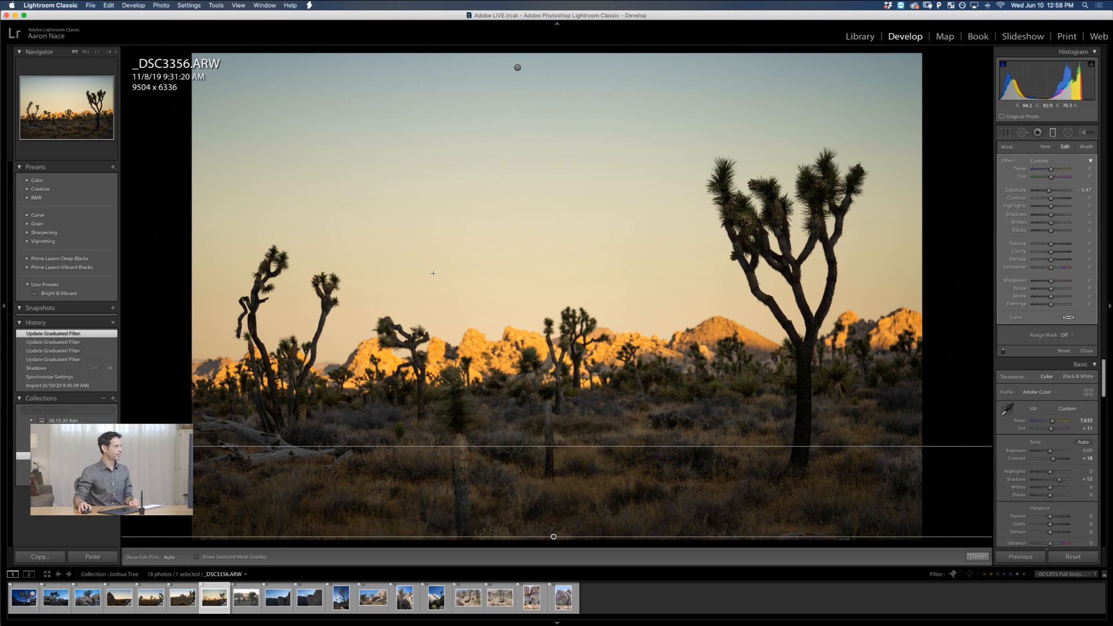
Start an adjustment brush of size 13 with Exposure 1.00 and paint over the large Joshua tree on the right
key("k")
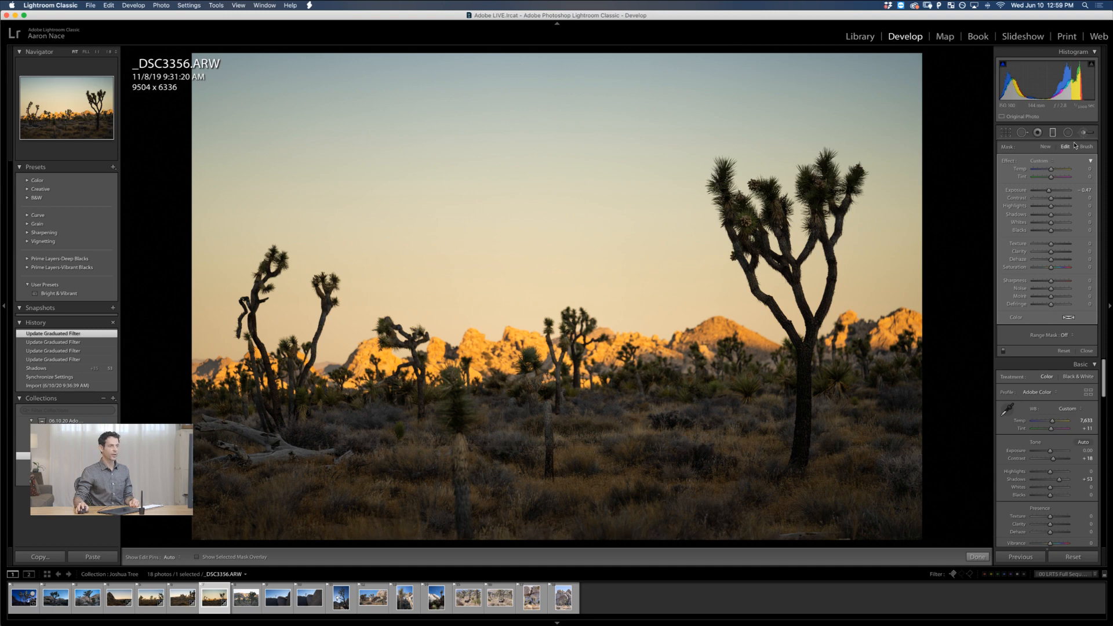
key("bracketright")
key("bracketright")
key("bracketright")
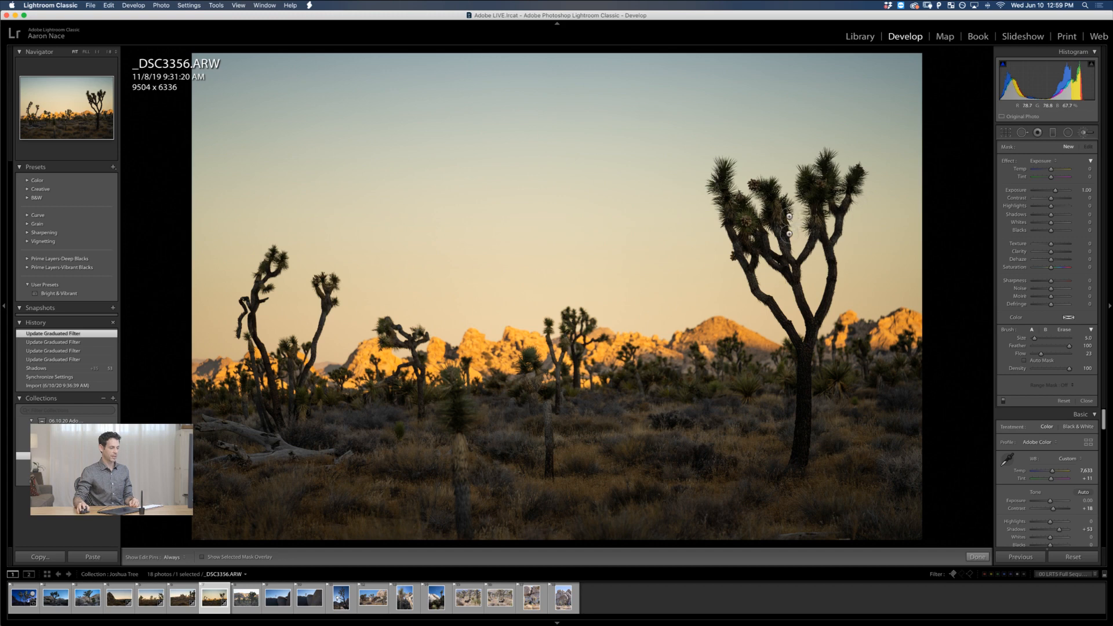
key("bracketright")
key("bracketright")
key("bracketright")
key("bracketright")
key("bracketright")
key("bracketright")
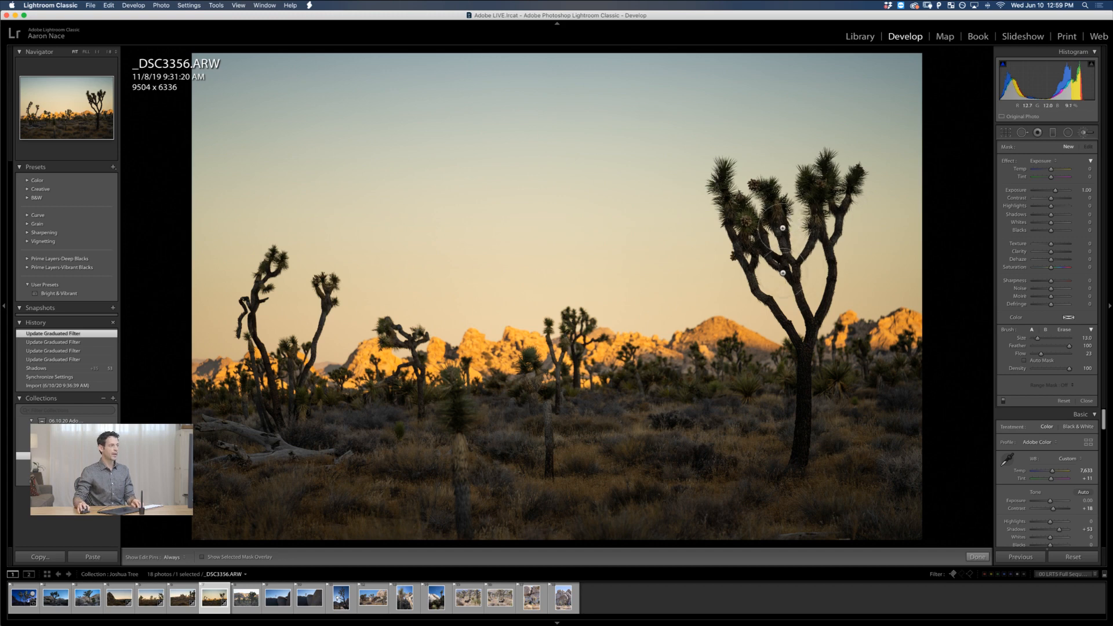
key("h")
left_click_drag(771, 290, 773, 313)
key("h")
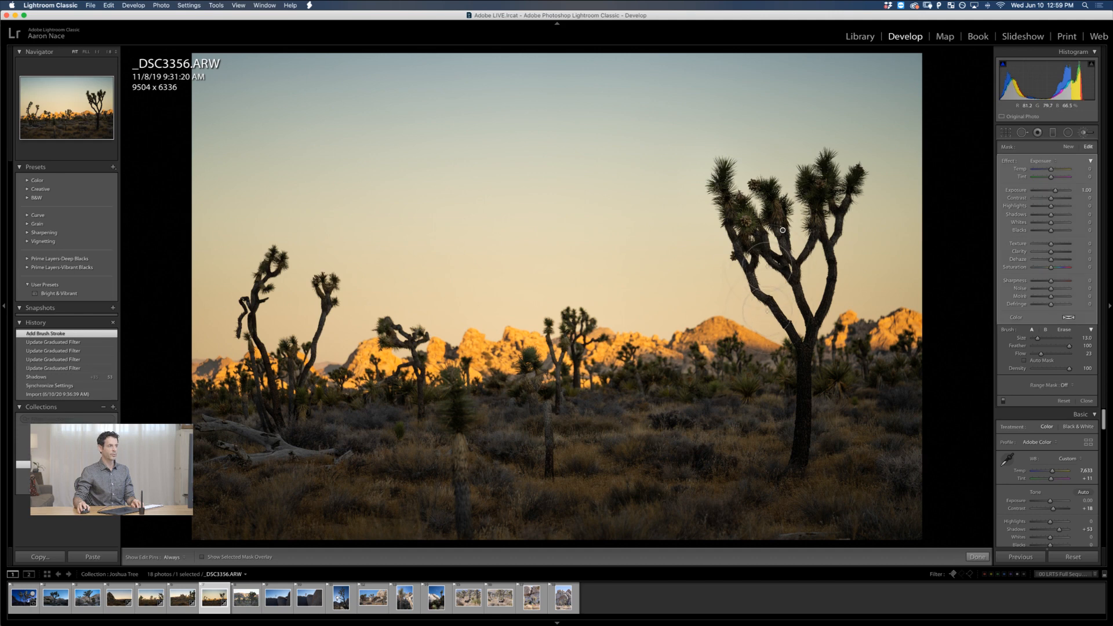
left_click_drag(776, 267, 748, 203)
Raise the brush Flow to 79 and paint over the whole right-hand Joshua tree, from its branches down the trunk
left_click_drag(1059, 354, 1062, 354)
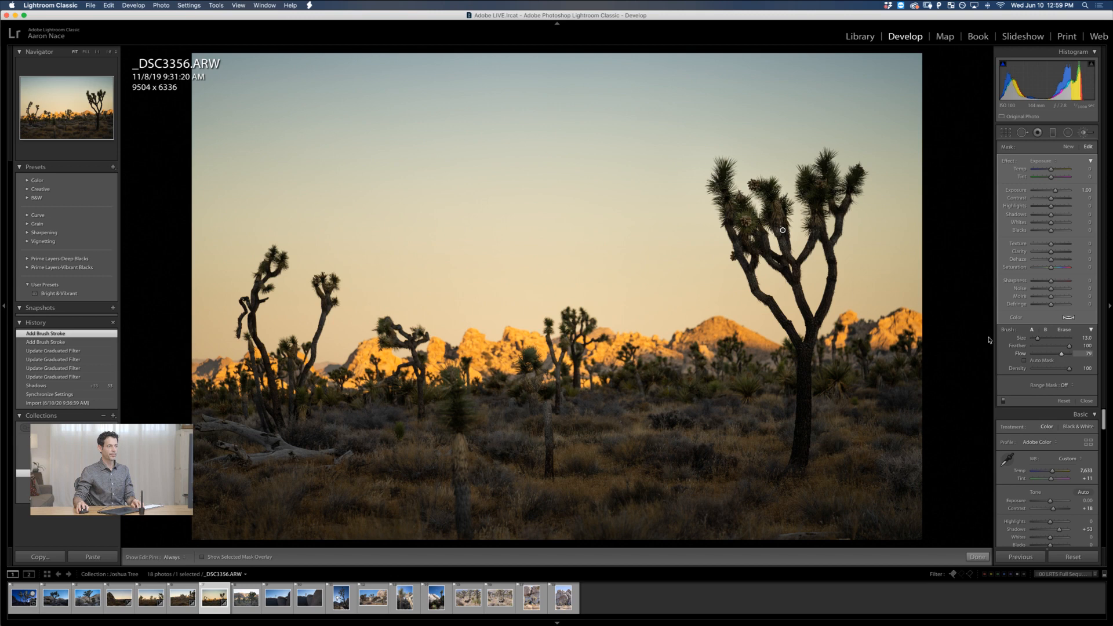
key("h")
mouse_move(748, 285)
left_mouse_down()
mouse_move(720, 156)
mouse_move(727, 316)
mouse_move(775, 373)
mouse_move(754, 313)
mouse_move(791, 366)
mouse_move(803, 356)
mouse_move(826, 282)
mouse_move(822, 209)
mouse_move(842, 258)
mouse_move(871, 254)
mouse_move(831, 278)
mouse_move(798, 405)
left_mouse_up()
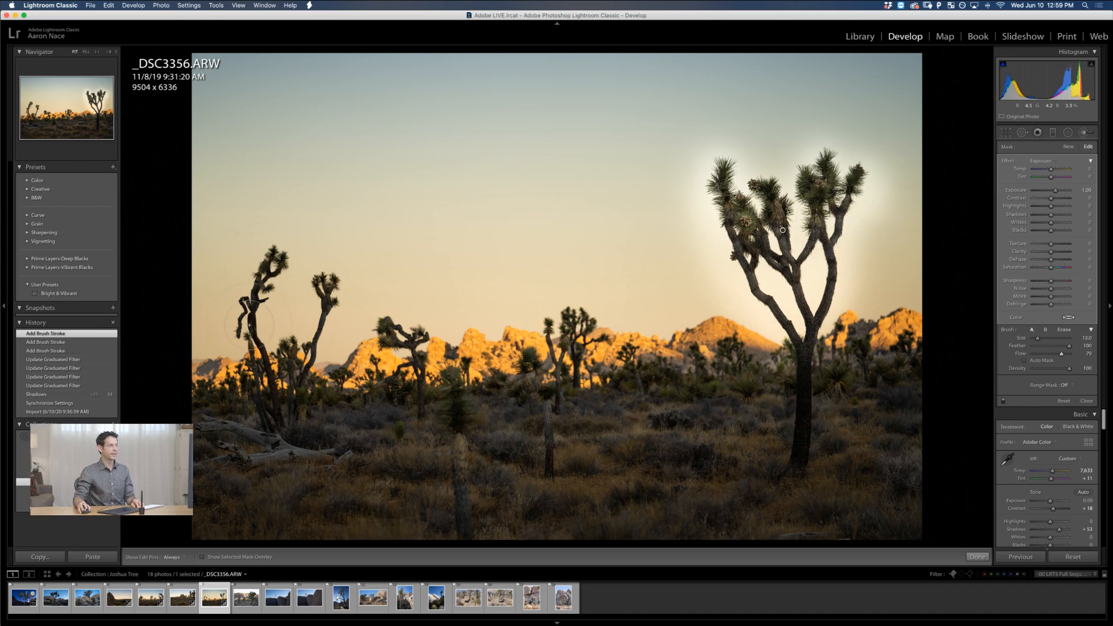
Paint the same brush adjustment over the left trees and the band of desert plants, enlarging the brush to size 19
mouse_move(241, 372)
left_mouse_down()
mouse_move(248, 290)
mouse_move(295, 316)
mouse_move(312, 312)
mouse_move(294, 412)
mouse_move(274, 425)
mouse_move(482, 438)
mouse_move(949, 389)
mouse_move(939, 400)
left_mouse_up()
key("bracketright")
key("bracketright")
key("bracketright")
key("bracketright")
mouse_move(429, 440)
left_mouse_down()
mouse_move(255, 455)
mouse_move(195, 386)
mouse_move(203, 400)
left_mouse_up()
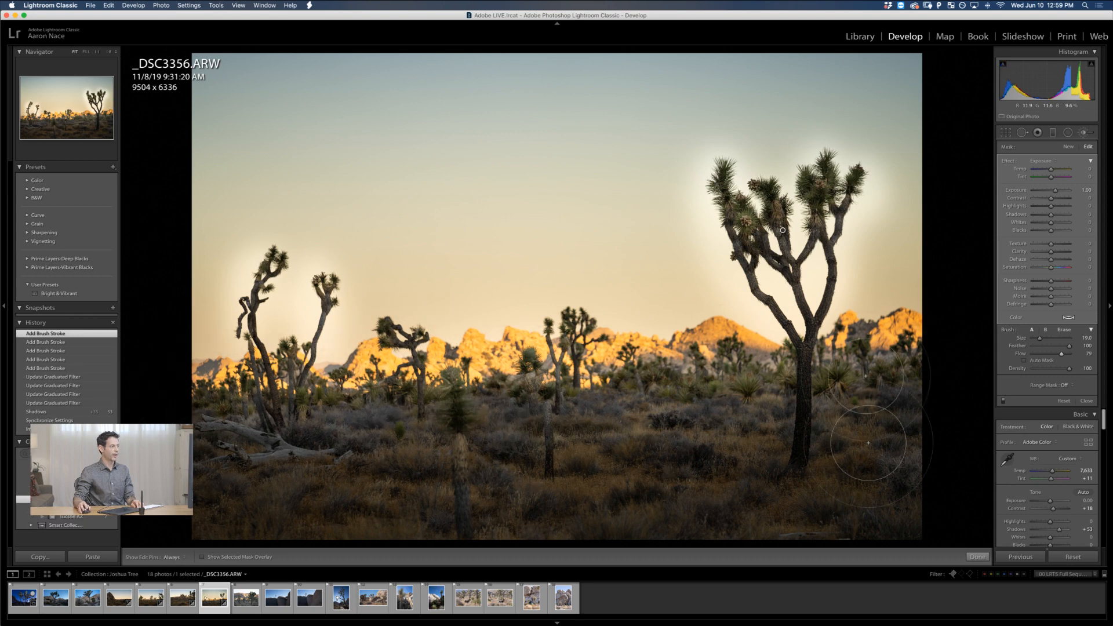
Set the brush adjustment's Exposure to 0 and Shadows to 28, and close the adjustment brush
left_click(1078, 193)
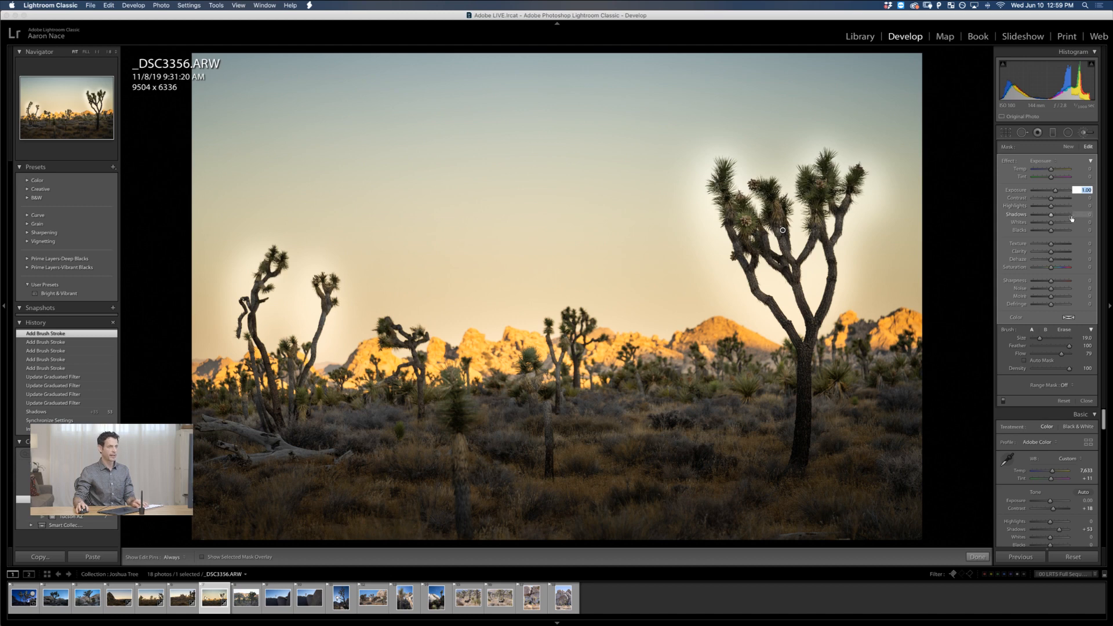
type("0")
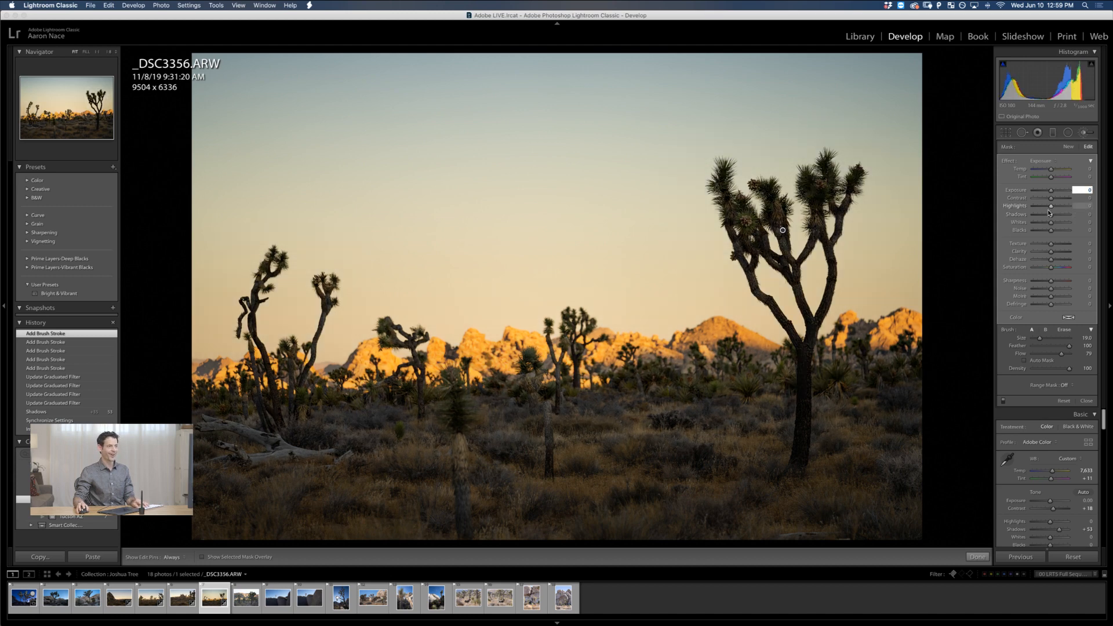
left_click_drag(1059, 217, 1061, 217)
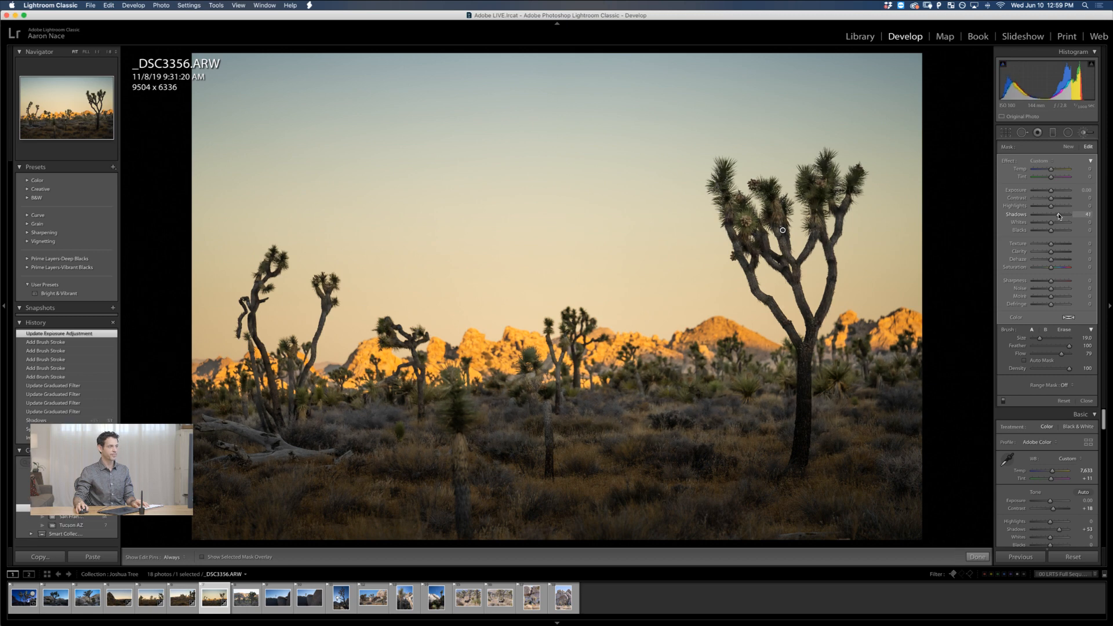
left_click_drag(1057, 215, 1057, 216)
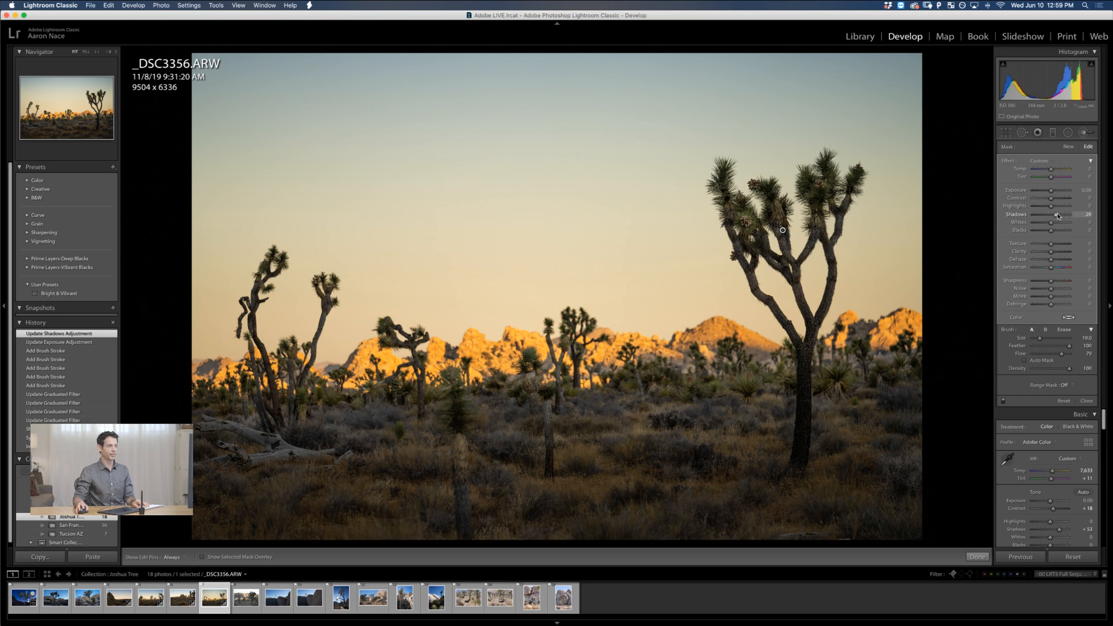
left_click_drag(1057, 216, 1057, 216)
left_click(1085, 133)
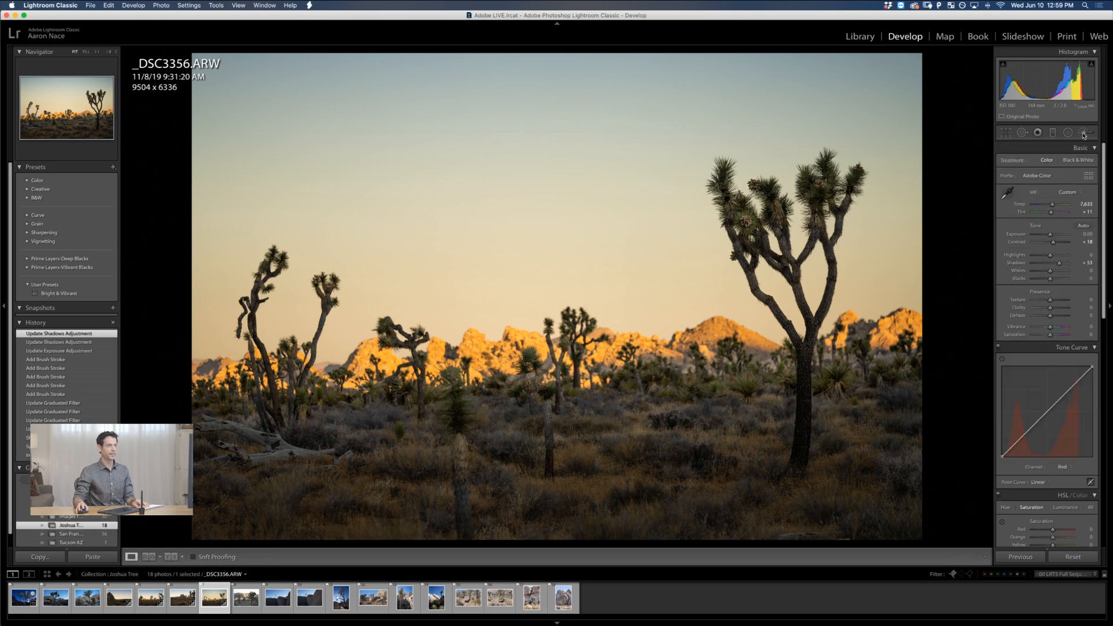
Show the photo before and after side by side and set the white balance Temp to 6,214
left_click(167, 558)
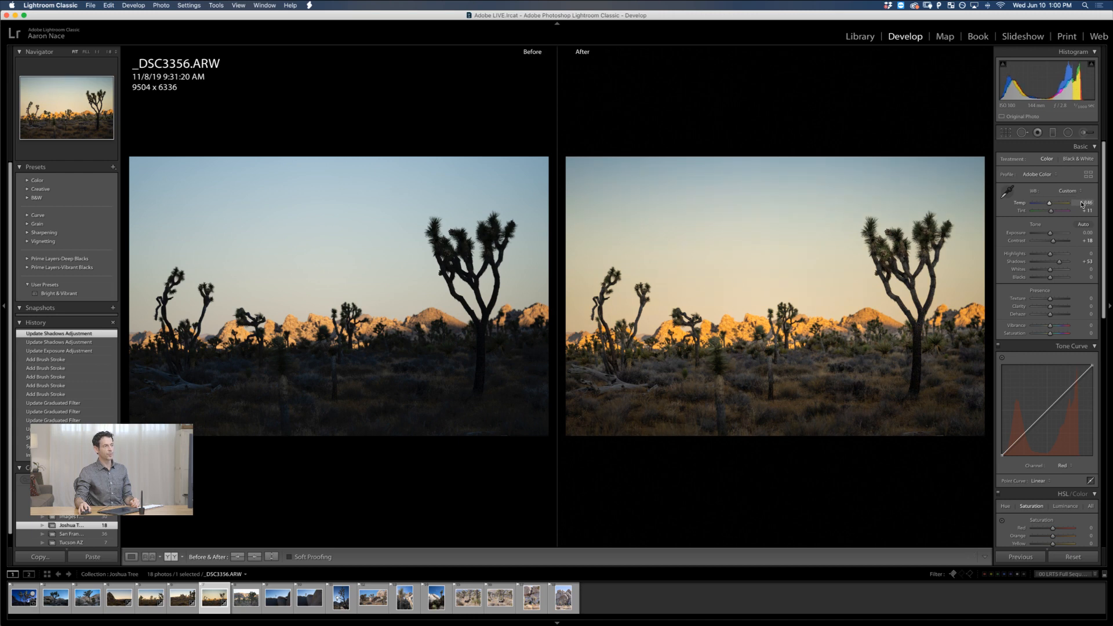
left_click_drag(1082, 204, 1077, 205)
left_click_drag(1077, 205, 1077, 205)
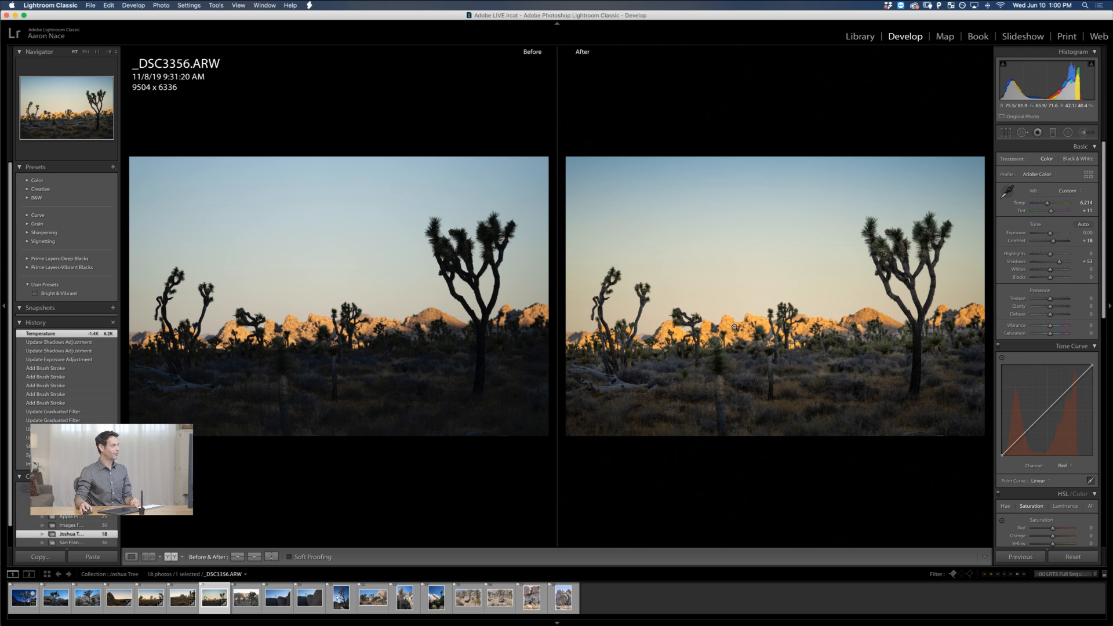
Return to the photo grid and view _DSC3340.ARW enlarged and in full screen
key("g")
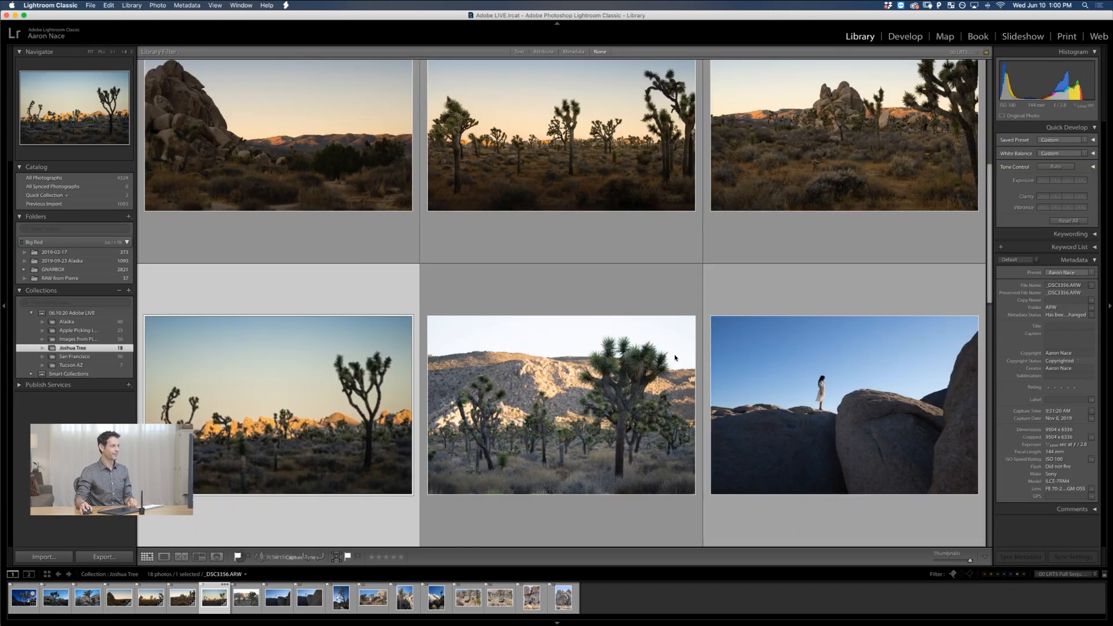
scroll(537, 168, "up", 1)
double_click(537, 160)
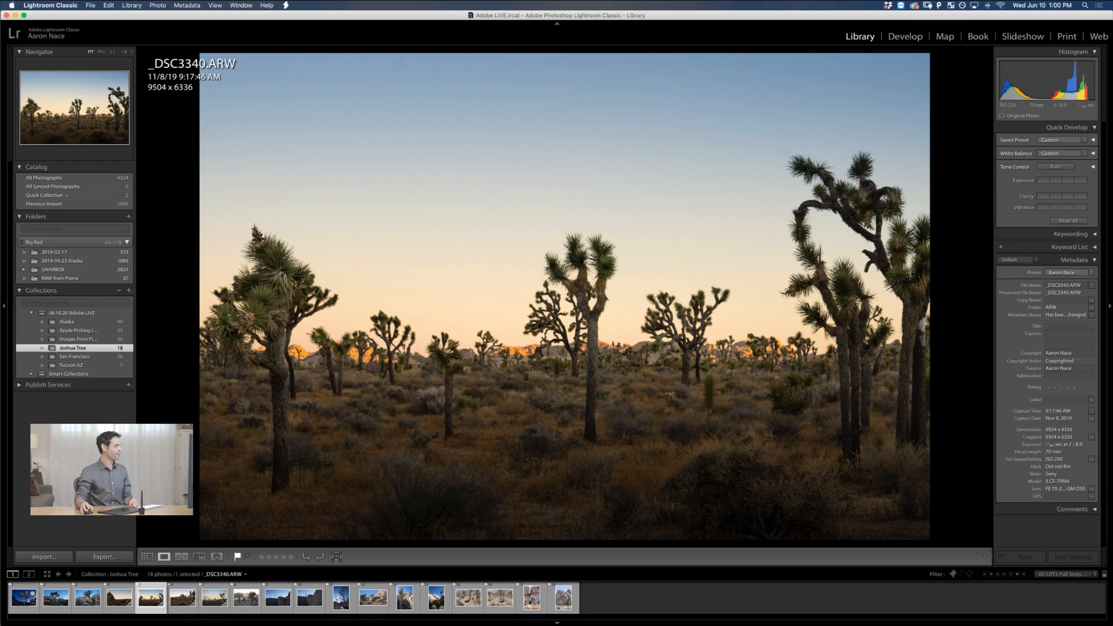
key("f")
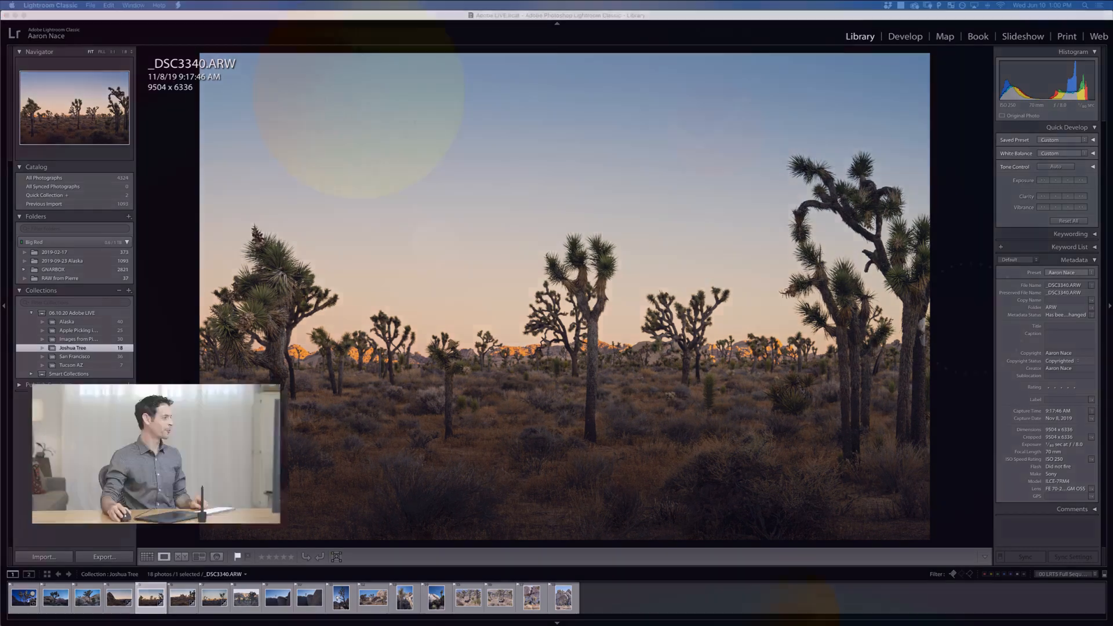
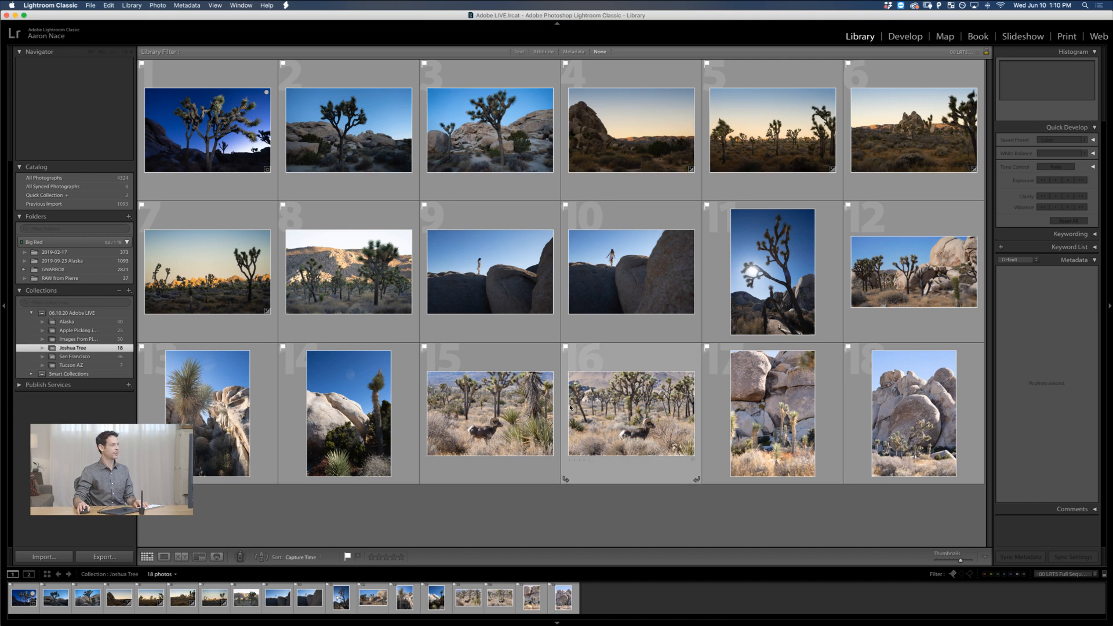
Compare _DSC2371.ARW and _DSC2376.ARW, the two photos of a woman on the rocks, and return to _DSC2371.ARW
double_click(481, 284)
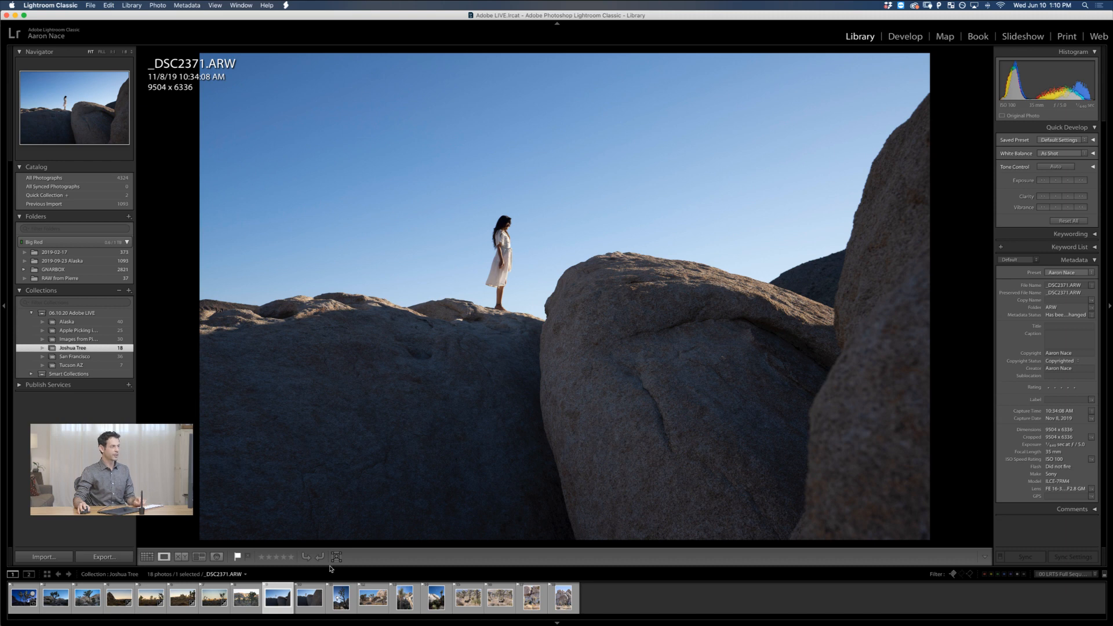
left_click(311, 595)
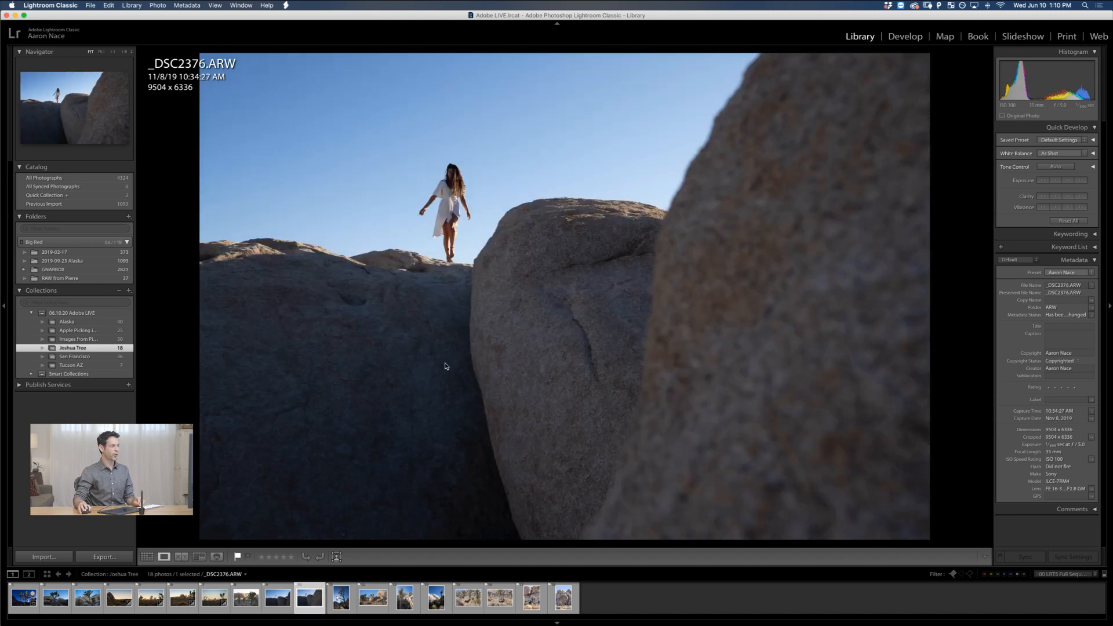
left_click(275, 599)
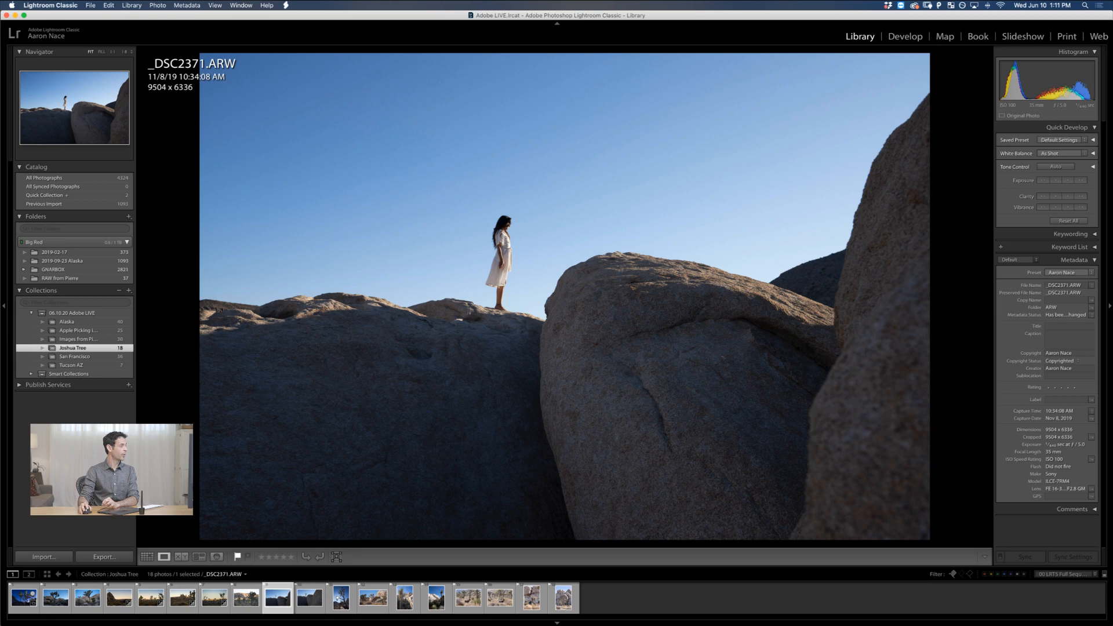
Open _DSC2371.ARW for developing in single-photo view and draw a roughly circular radial filter around the woman
left_click(900, 40)
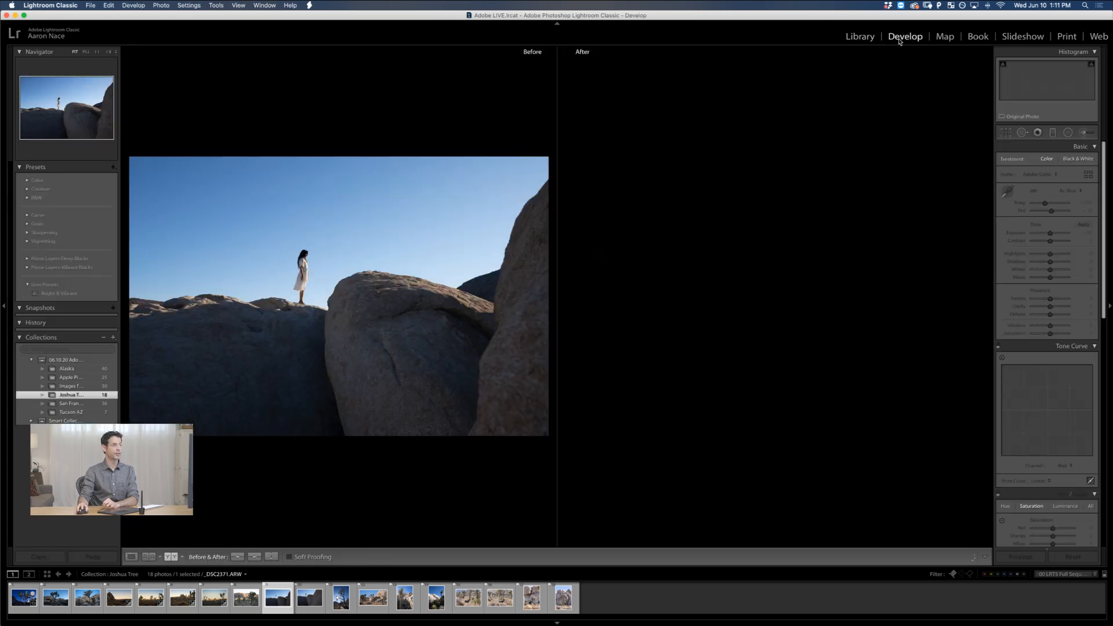
left_click(131, 557)
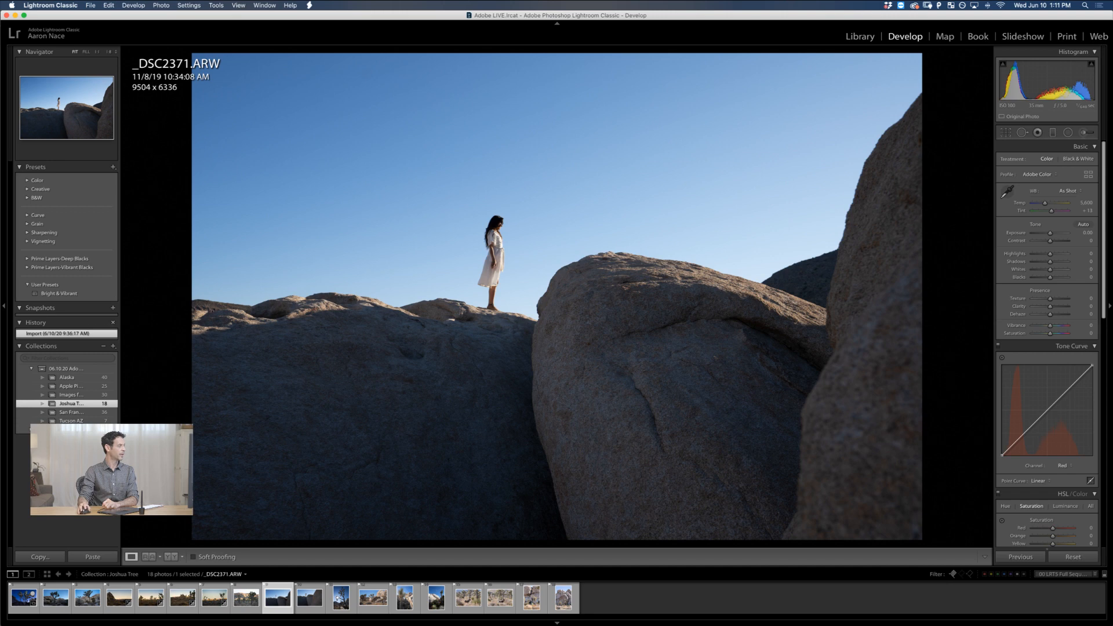
left_click(1068, 132)
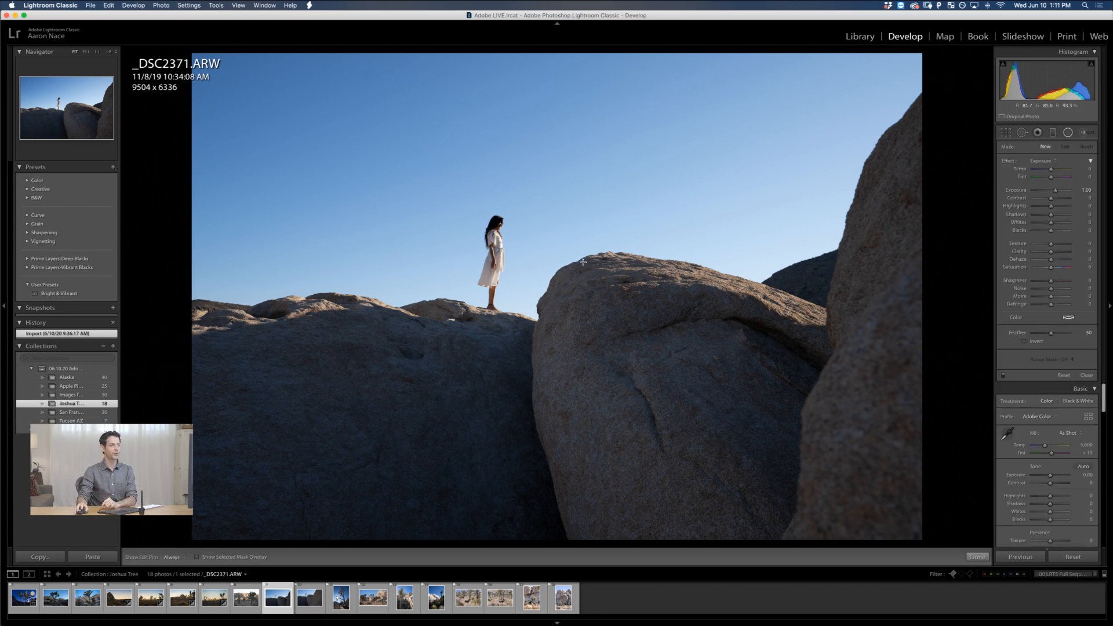
left_click_drag(495, 254, 655, 406)
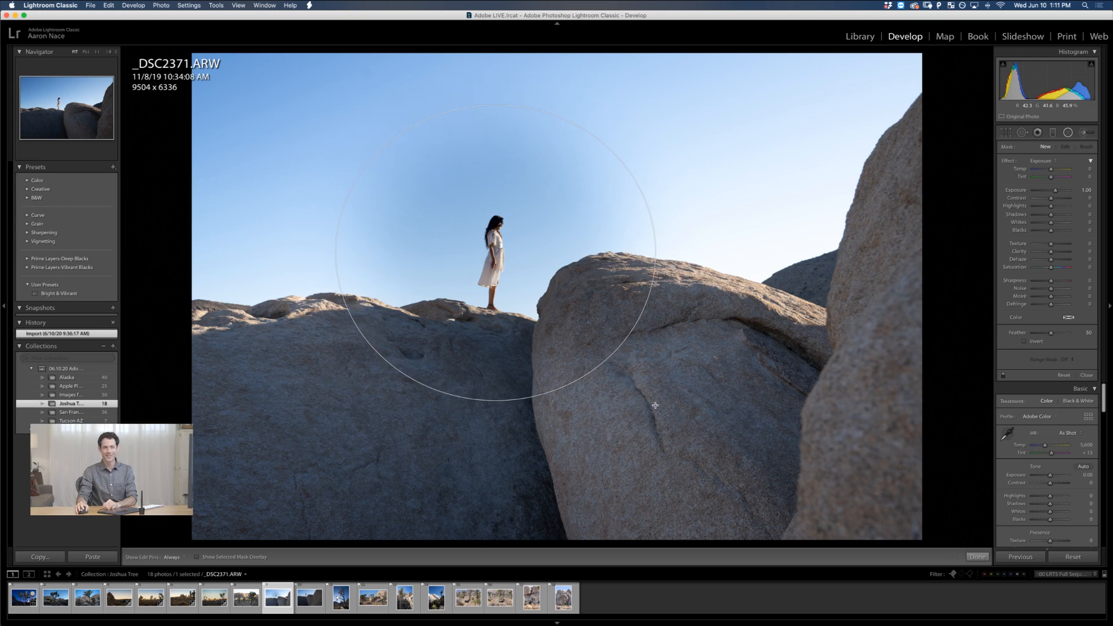
left_click_drag(655, 406, 666, 412)
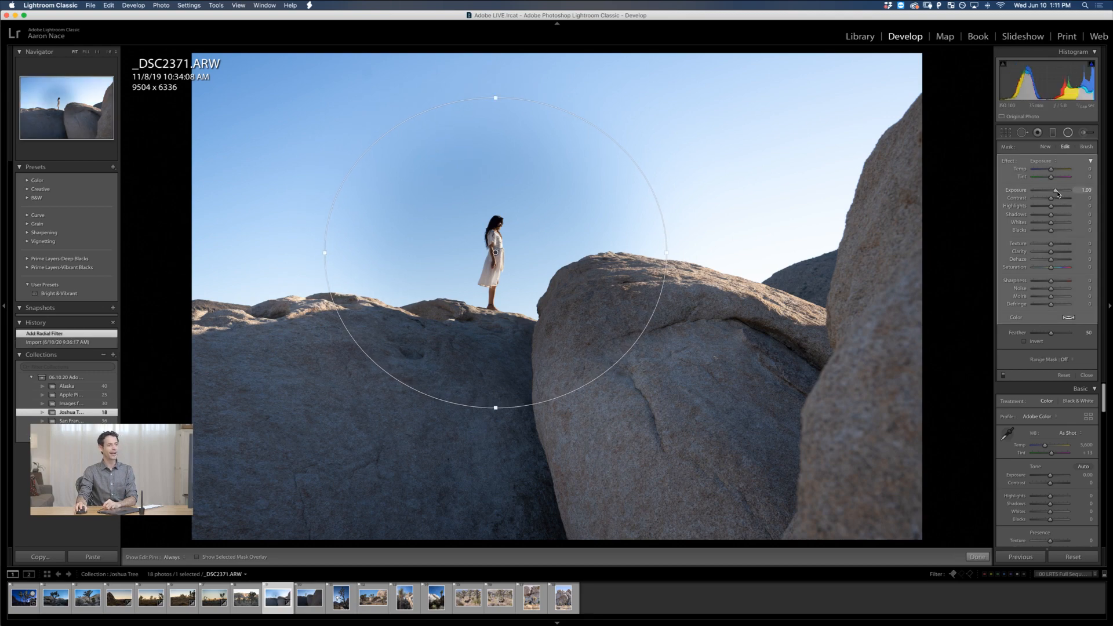
Set the radial filter's Exposure to 2.34, invert its mask to affect the inside, and set Feather to 100
left_click_drag(1057, 193, 1062, 193)
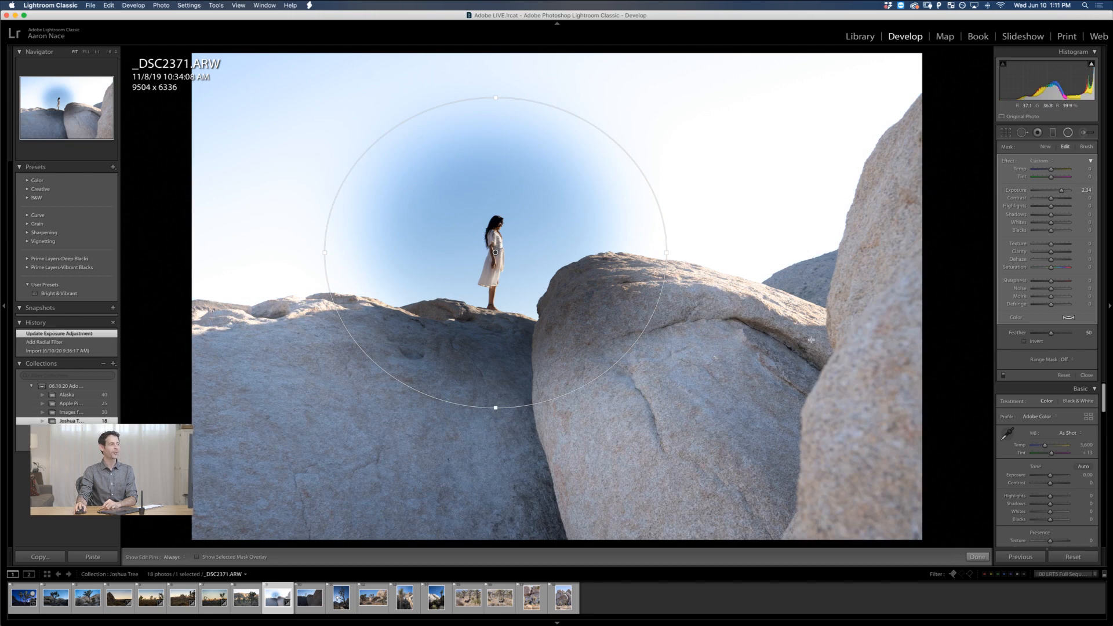
left_click(1032, 342)
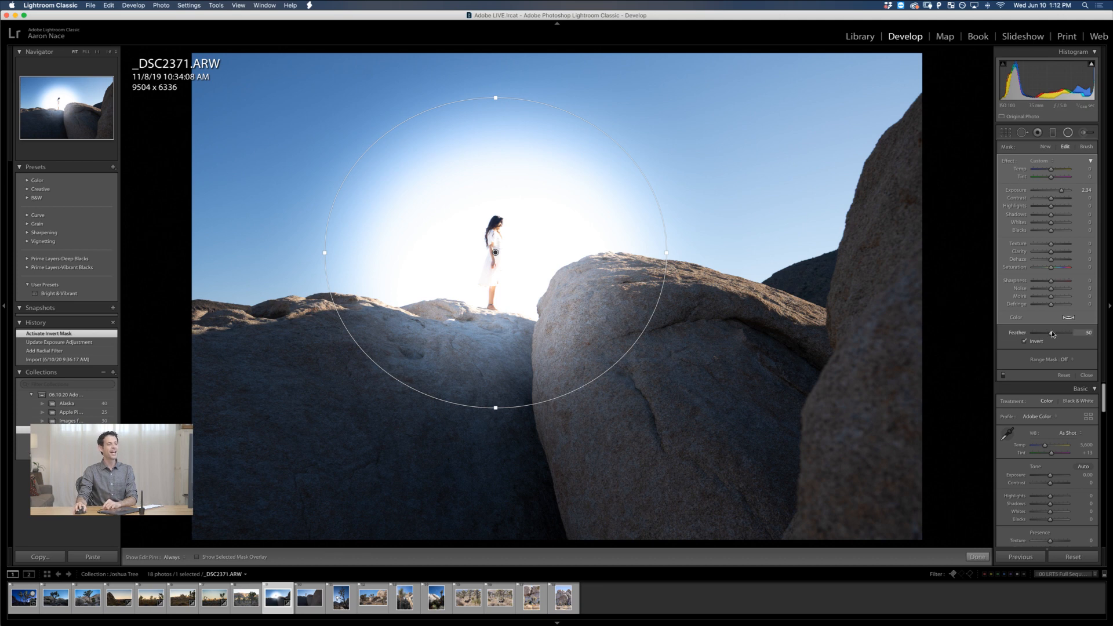
left_click_drag(1052, 334, 1104, 332)
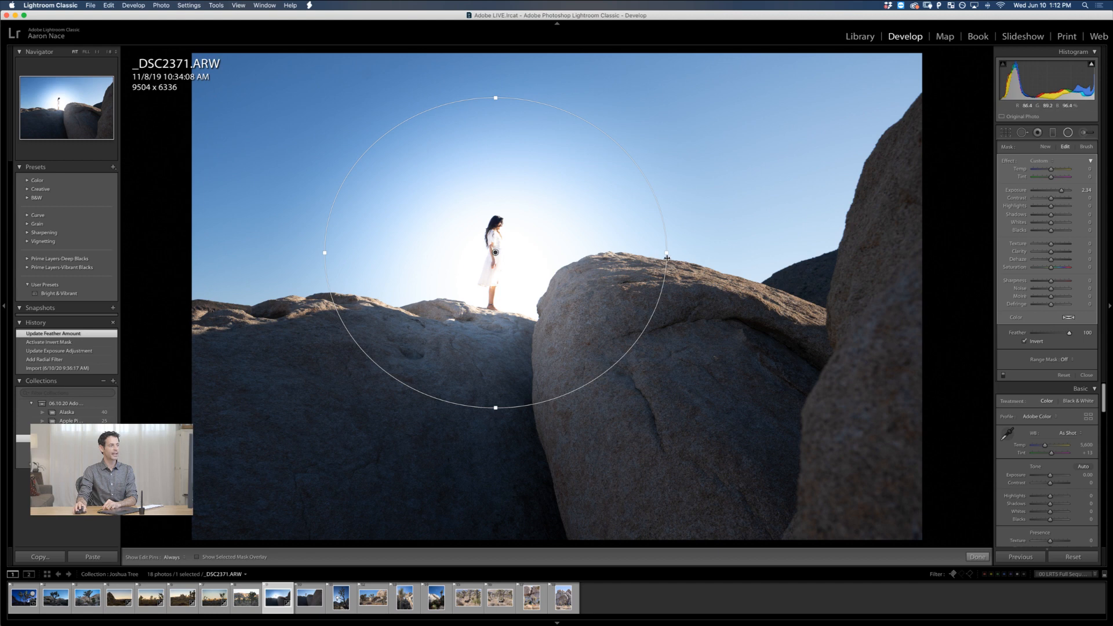
Stretch the radial filter into a wider, slightly taller ellipse around the woman and set its Exposure to 0.95
left_click_drag(667, 253, 730, 254)
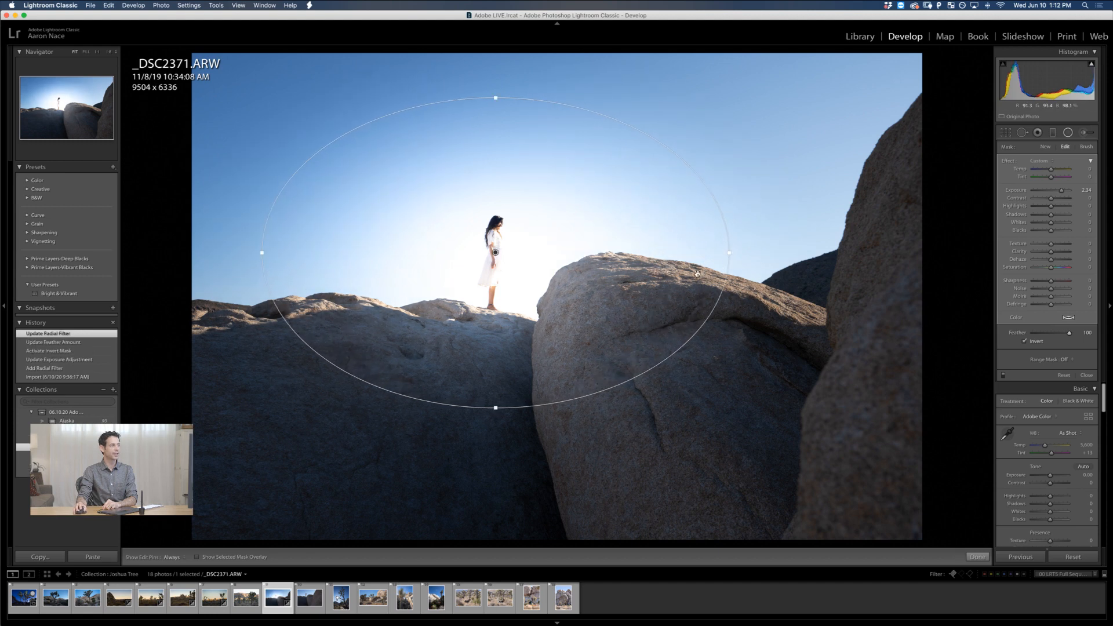
left_click_drag(496, 99, 496, 88)
left_click_drag(496, 255, 492, 258)
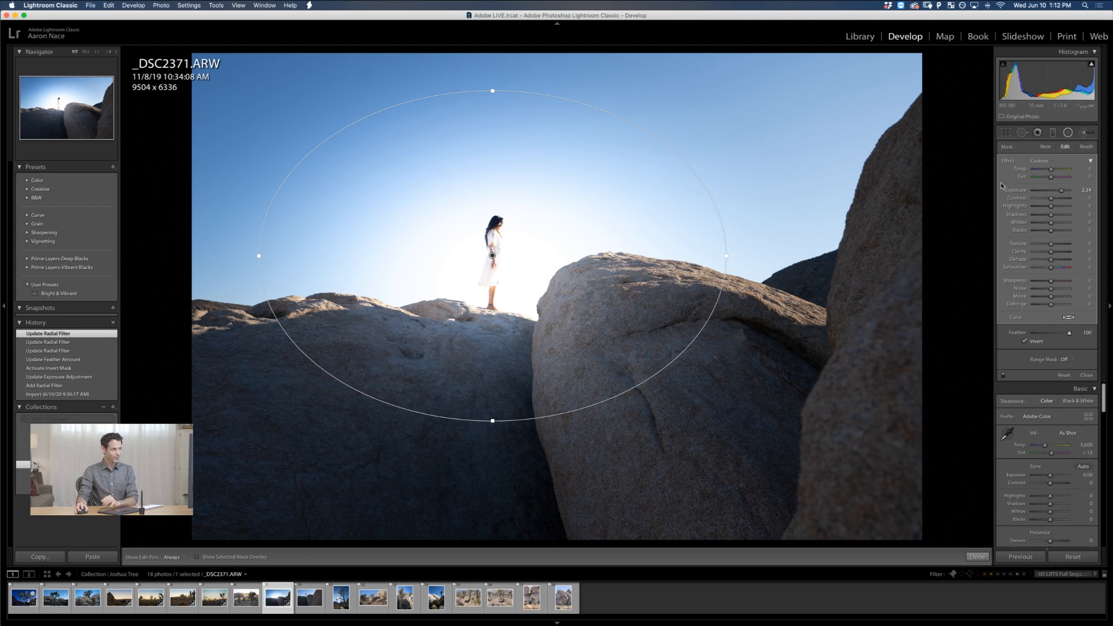
left_click_drag(1058, 192, 1056, 193)
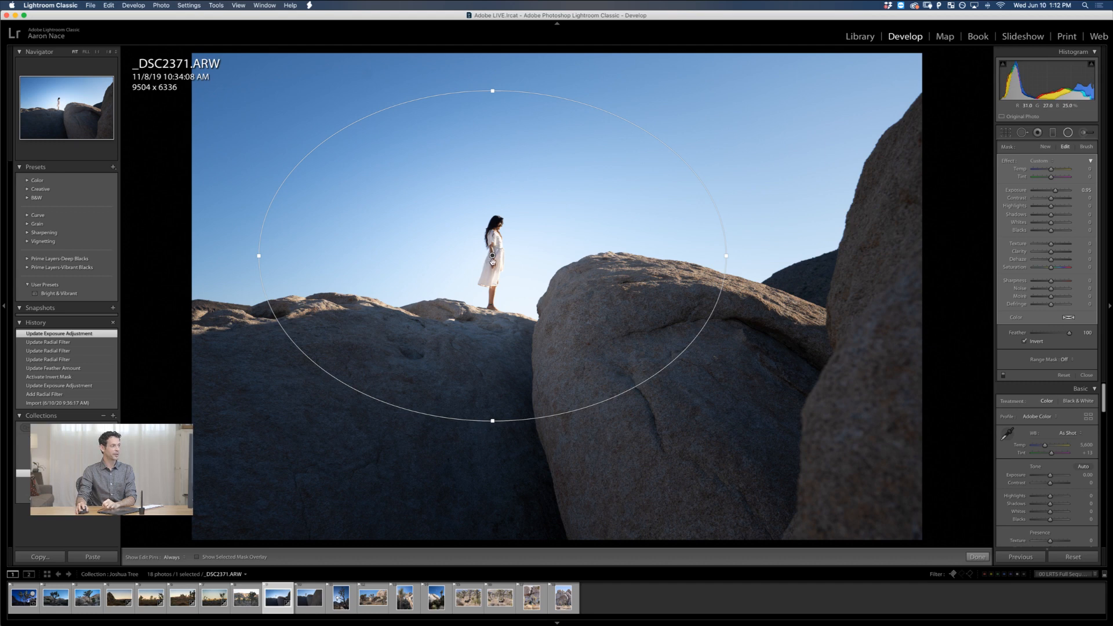
Widen the brightening ellipse further and reposition it so its centre sits on the lower part of the woman's dress
mouse_move(493, 263)
mouse_move(493, 263)
left_mouse_down()
mouse_move(498, 278)
mouse_move(579, 273)
mouse_move(768, 406)
mouse_move(530, 521)
mouse_move(286, 418)
mouse_move(467, 365)
mouse_move(258, 455)
mouse_move(431, 386)
mouse_move(741, 467)
mouse_move(957, 324)
mouse_move(783, 450)
mouse_move(441, 289)
mouse_move(513, 313)
mouse_move(496, 276)
left_mouse_up()
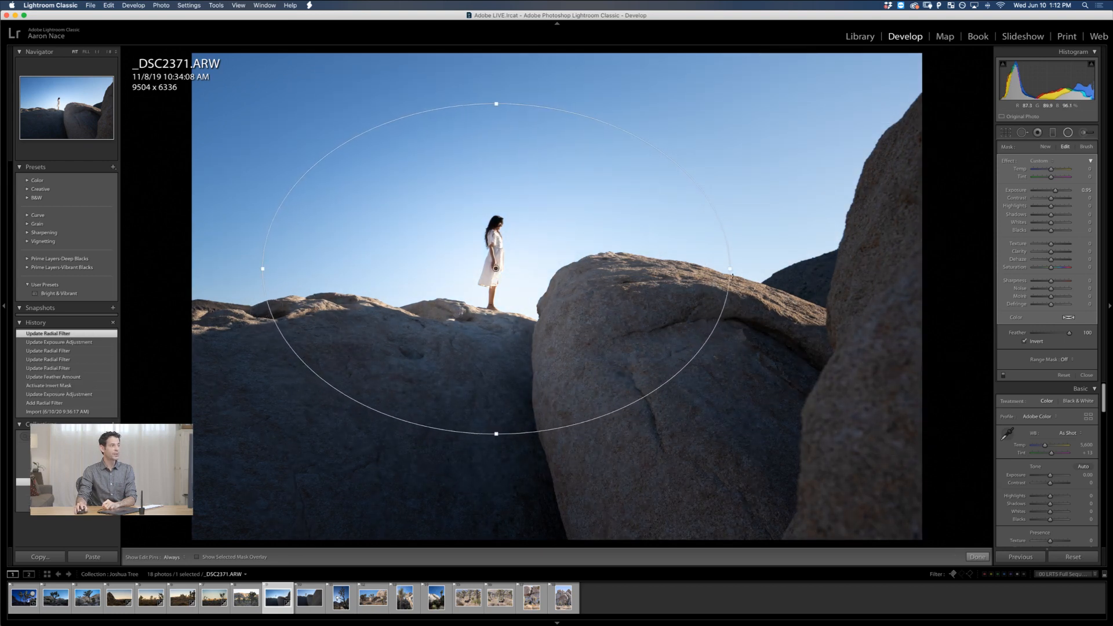
left_click_drag(732, 275, 769, 271)
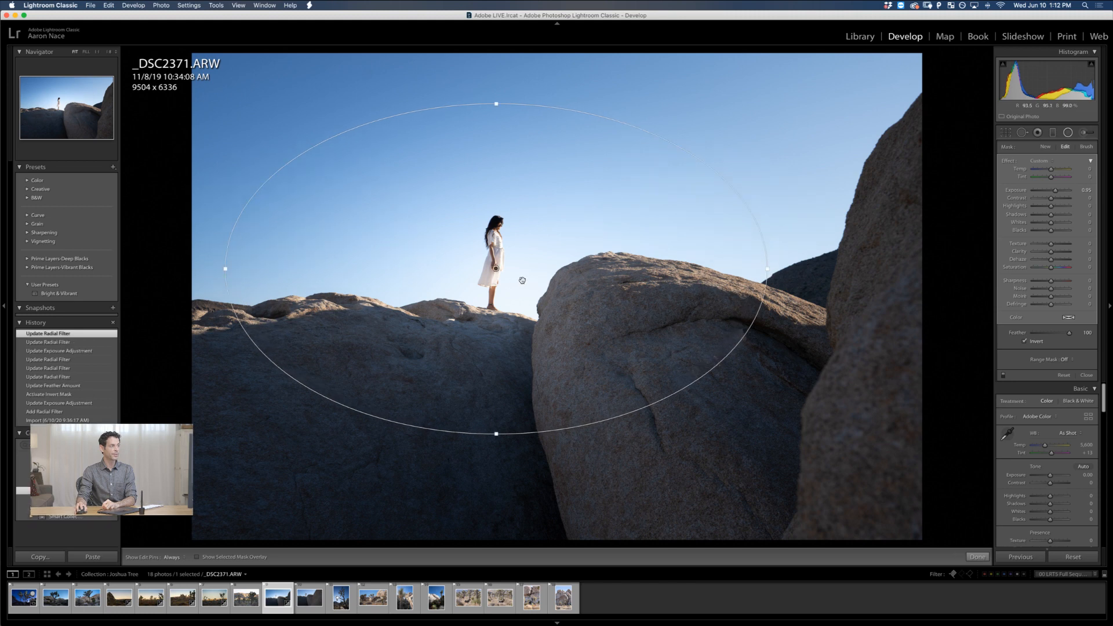
mouse_move(496, 279)
left_mouse_down()
mouse_move(572, 336)
mouse_move(534, 262)
mouse_move(495, 265)
left_mouse_up()
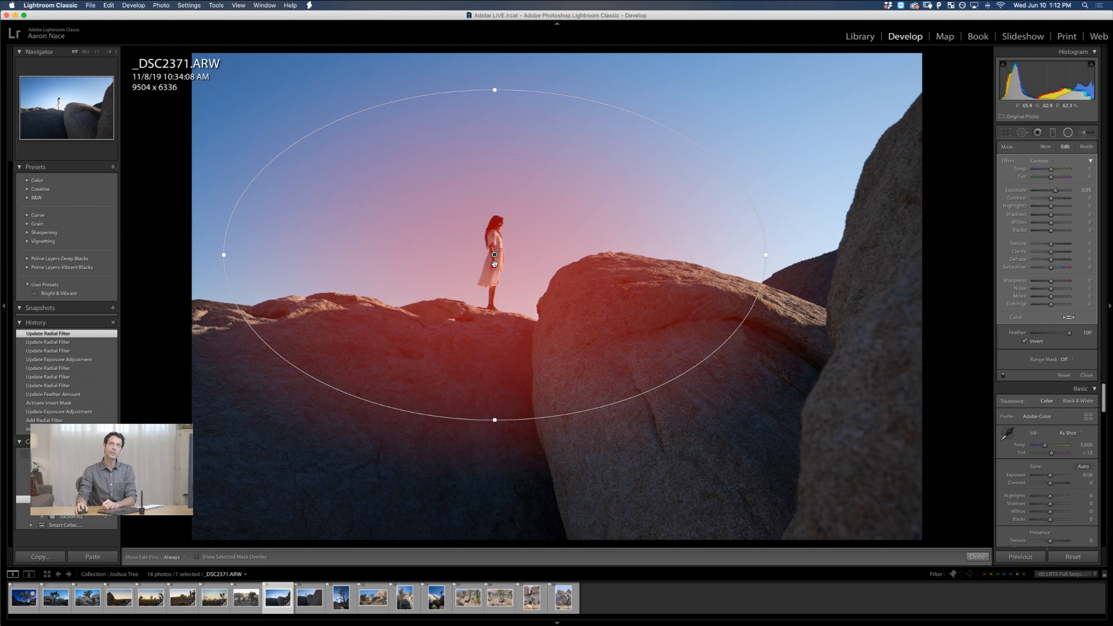
mouse_move(495, 265)
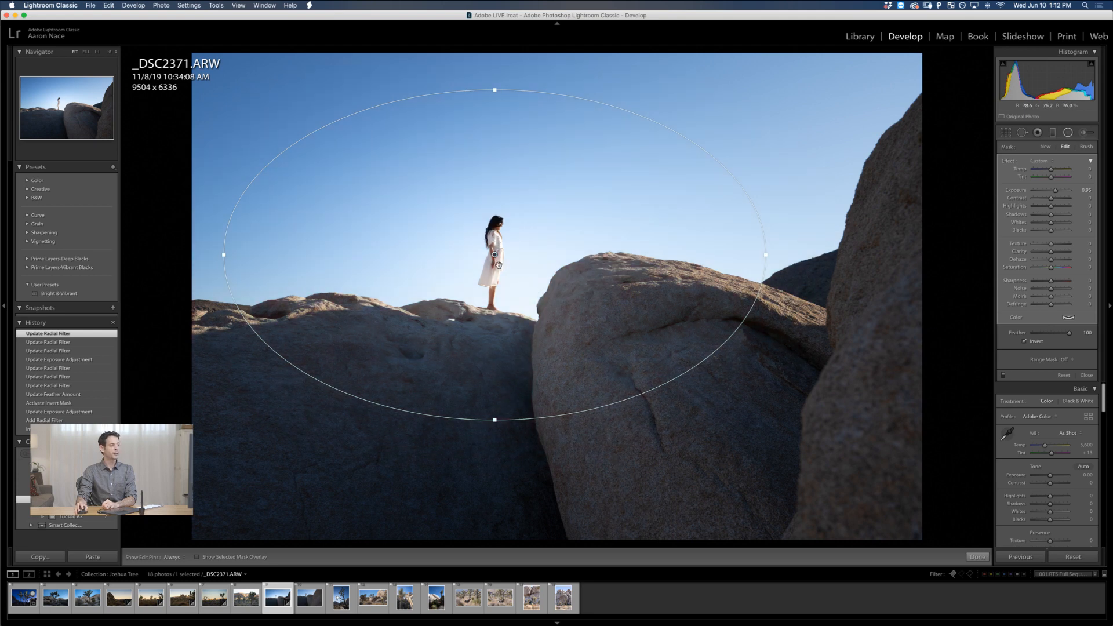
mouse_move(496, 263)
left_mouse_down()
mouse_move(503, 292)
mouse_move(435, 433)
mouse_move(606, 489)
mouse_move(647, 332)
mouse_move(725, 462)
mouse_move(641, 323)
mouse_move(660, 358)
mouse_move(658, 348)
mouse_move(736, 348)
mouse_move(865, 373)
mouse_move(833, 192)
mouse_move(542, 393)
mouse_move(441, 281)
mouse_move(478, 270)
mouse_move(494, 280)
left_mouse_up()
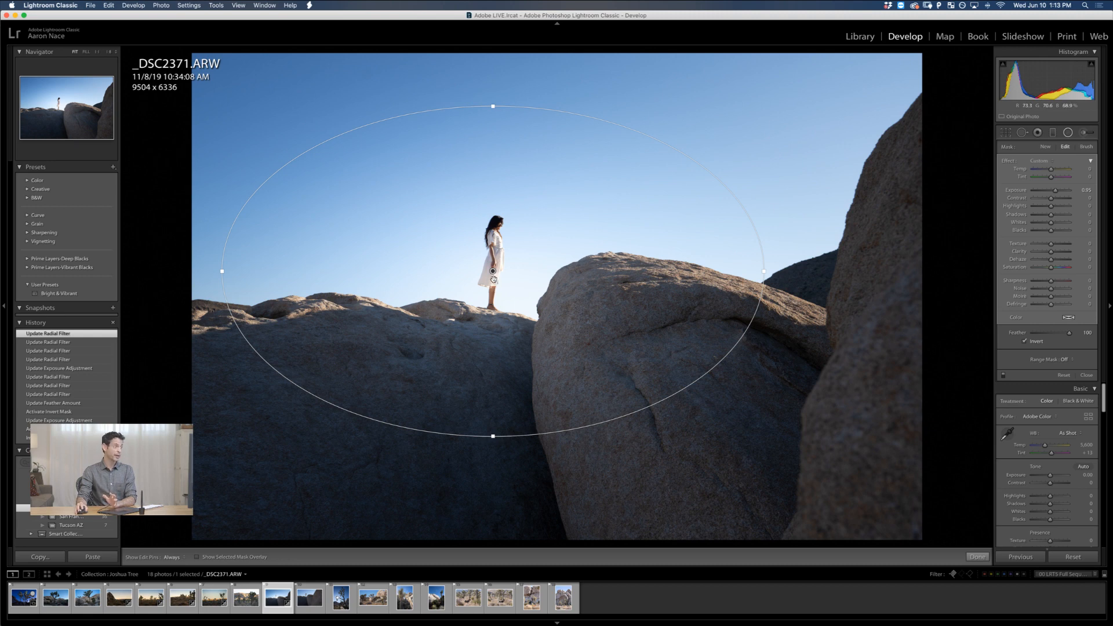
mouse_move(494, 278)
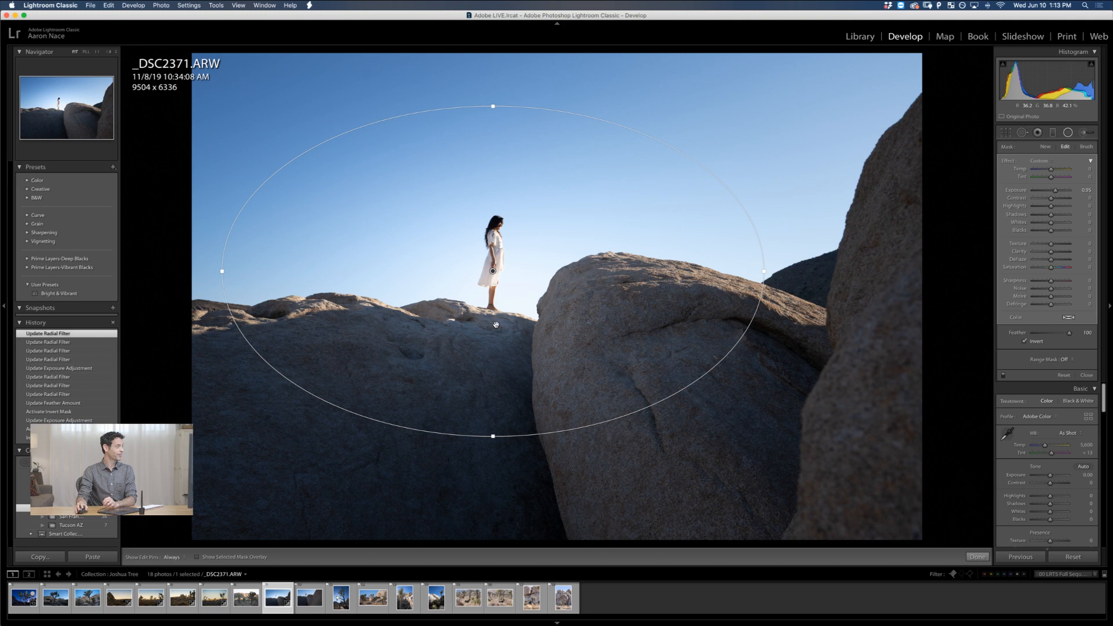
Add a second, larger radial filter around the woman and the rocks with Exposure at -0.36, darkening the area outside it
left_click(1046, 149)
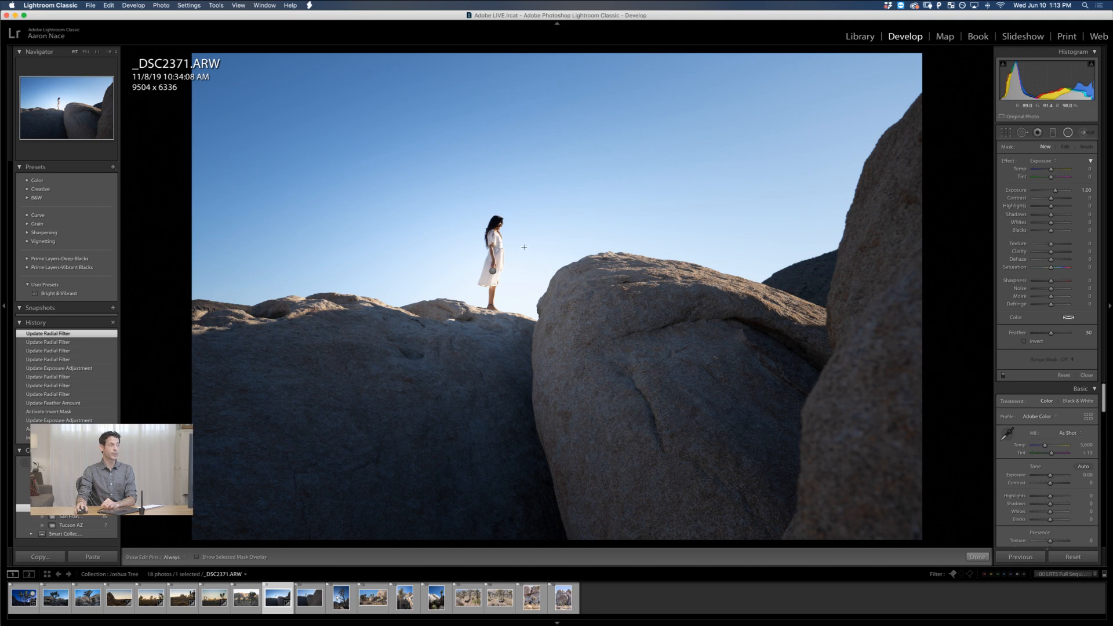
left_click_drag(524, 242, 874, 505)
left_click(1048, 191)
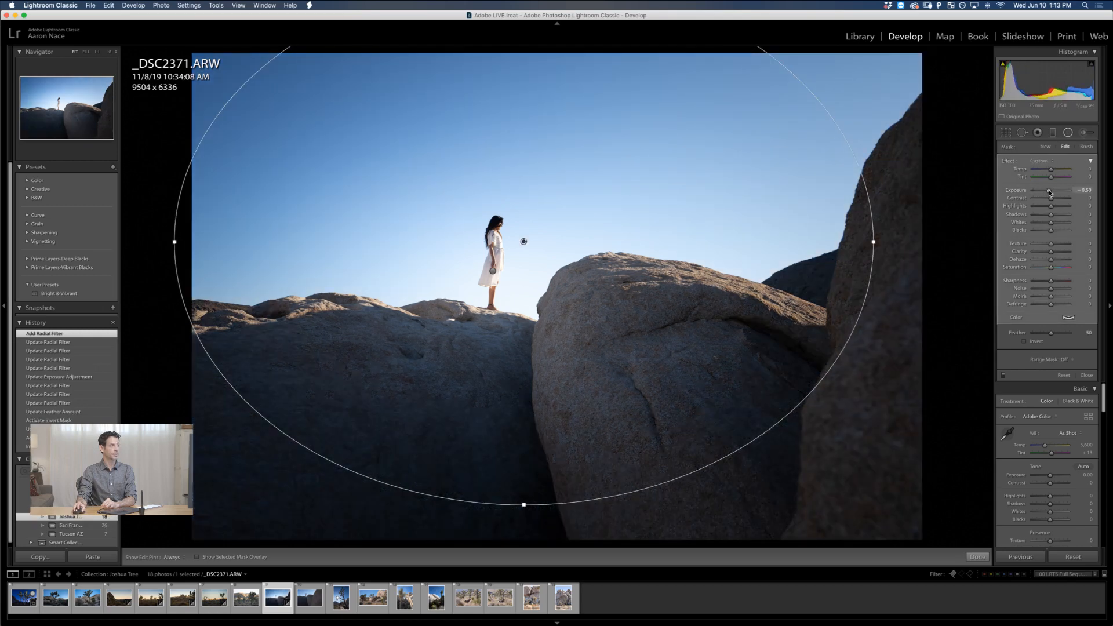
left_click_drag(1050, 193, 1050, 193)
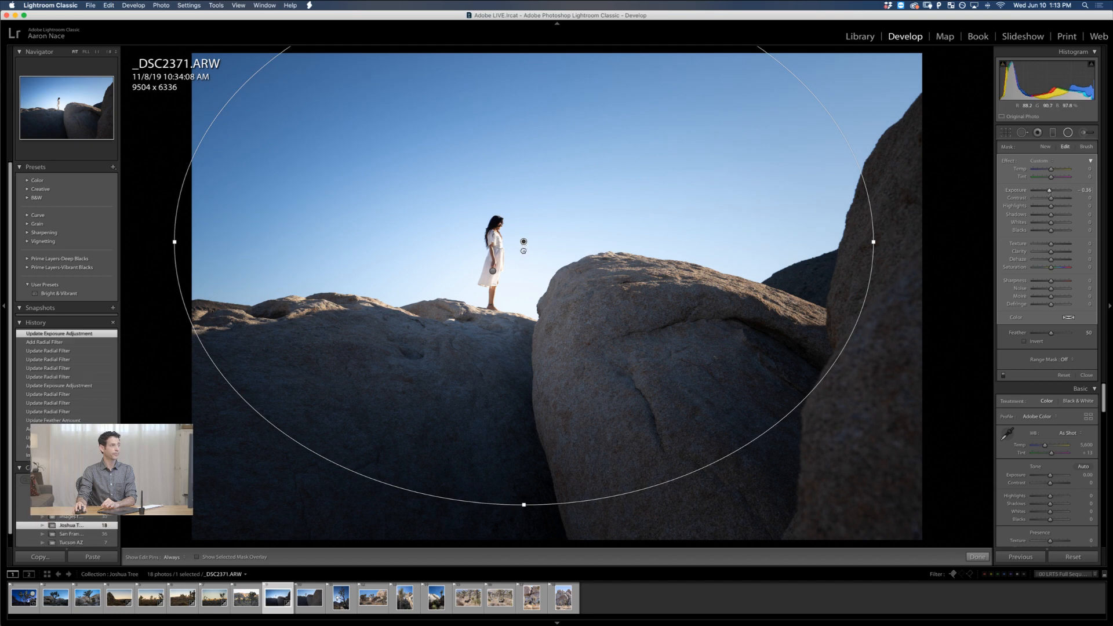
Move the darkening filter lower, set its Feather to 100, and widen it past the photo's side edges
left_click_drag(524, 251, 524, 285)
left_click_drag(1051, 333, 1082, 333)
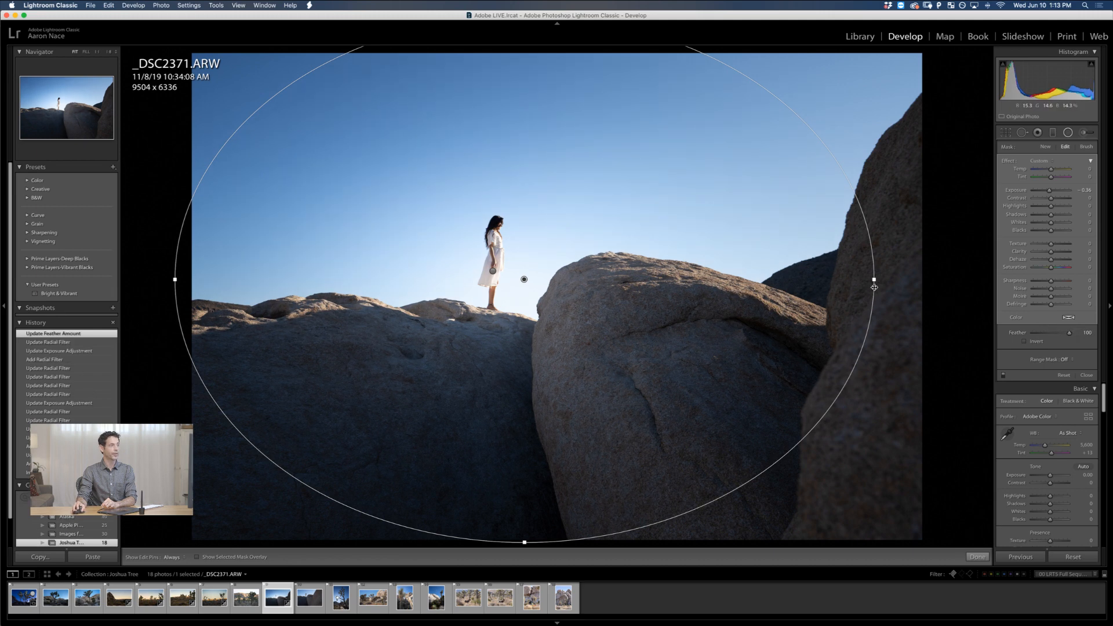
left_click_drag(874, 280, 954, 292)
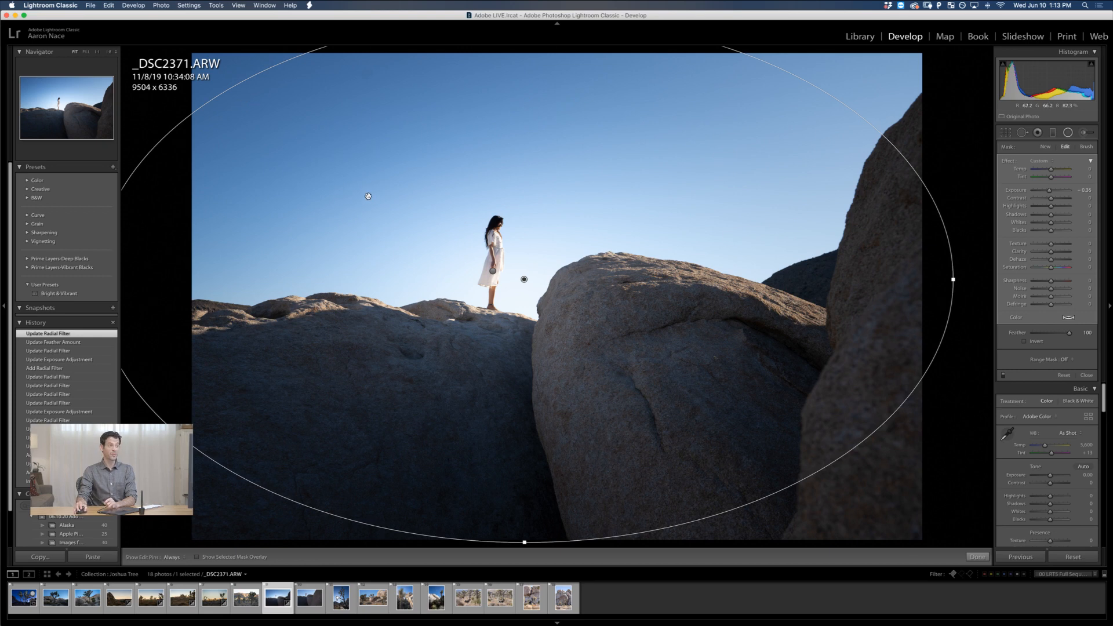
Extend the darkening ellipse above and below the photo, set its Feather to 70, and shift it toward the woman's feet
left_click(107, 55)
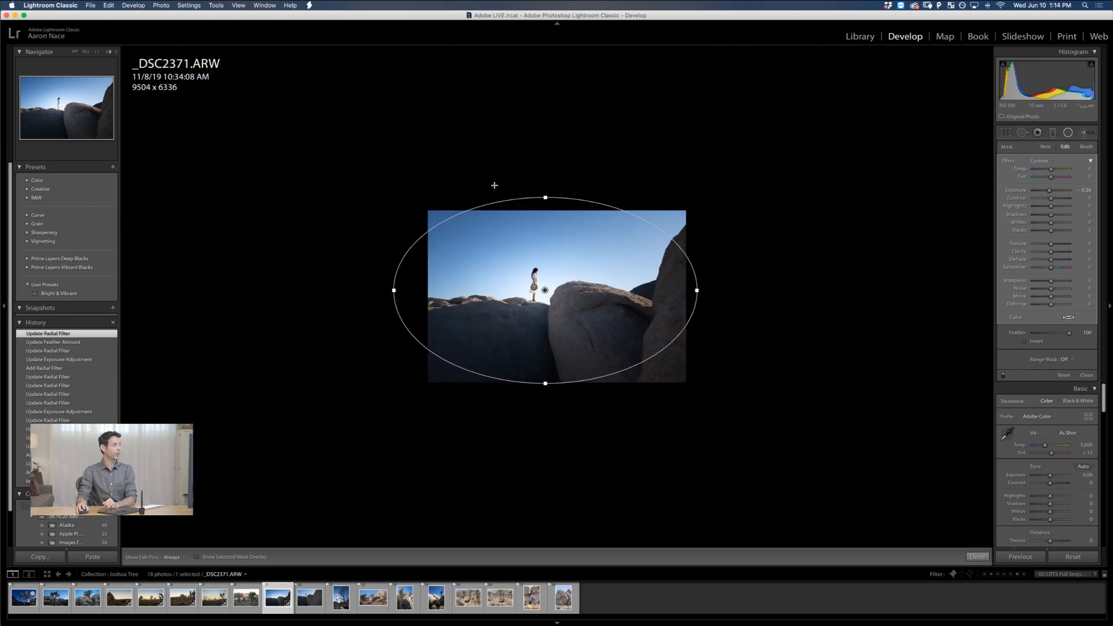
left_click_drag(549, 202, 546, 188)
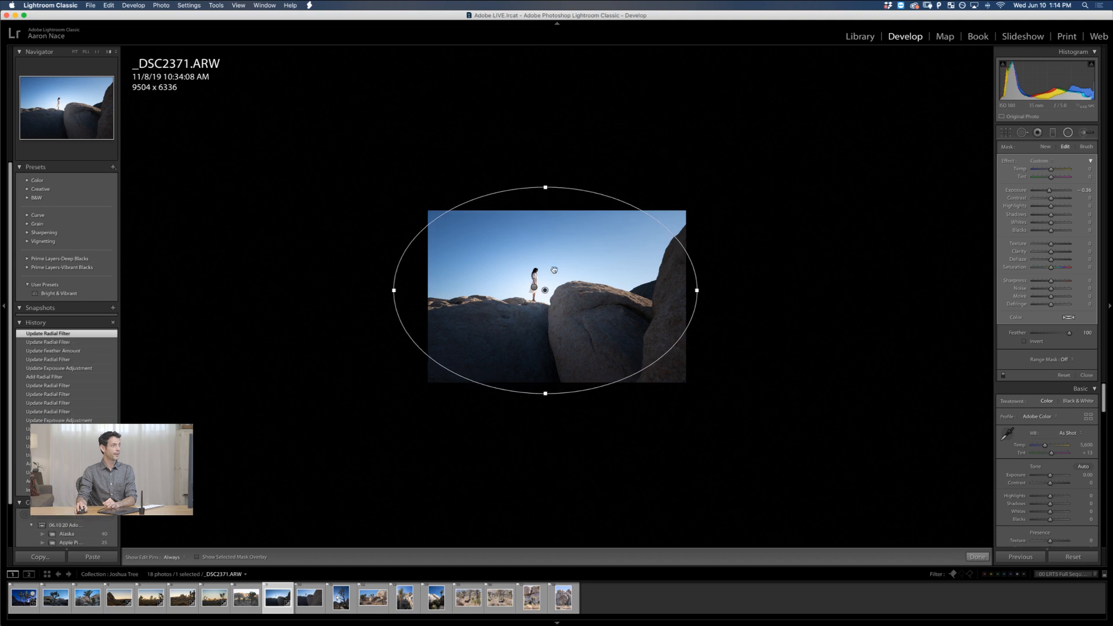
left_click_drag(547, 403, 546, 412)
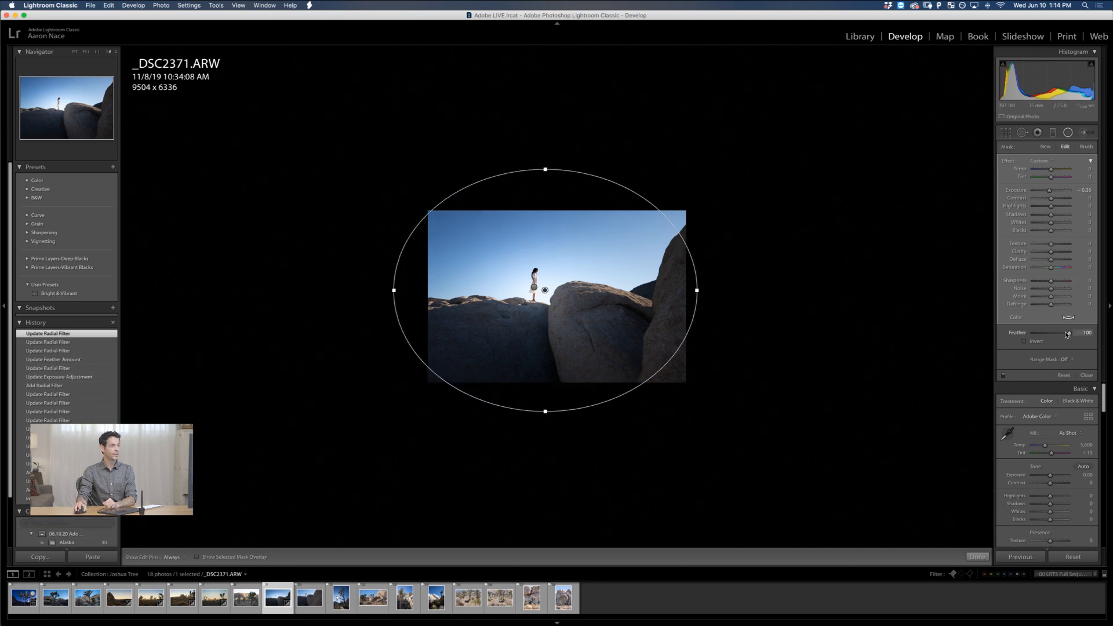
left_click_drag(1067, 334, 1057, 332)
mouse_move(549, 283)
left_mouse_down()
mouse_move(624, 299)
mouse_move(519, 288)
mouse_move(568, 285)
mouse_move(541, 301)
left_mouse_up()
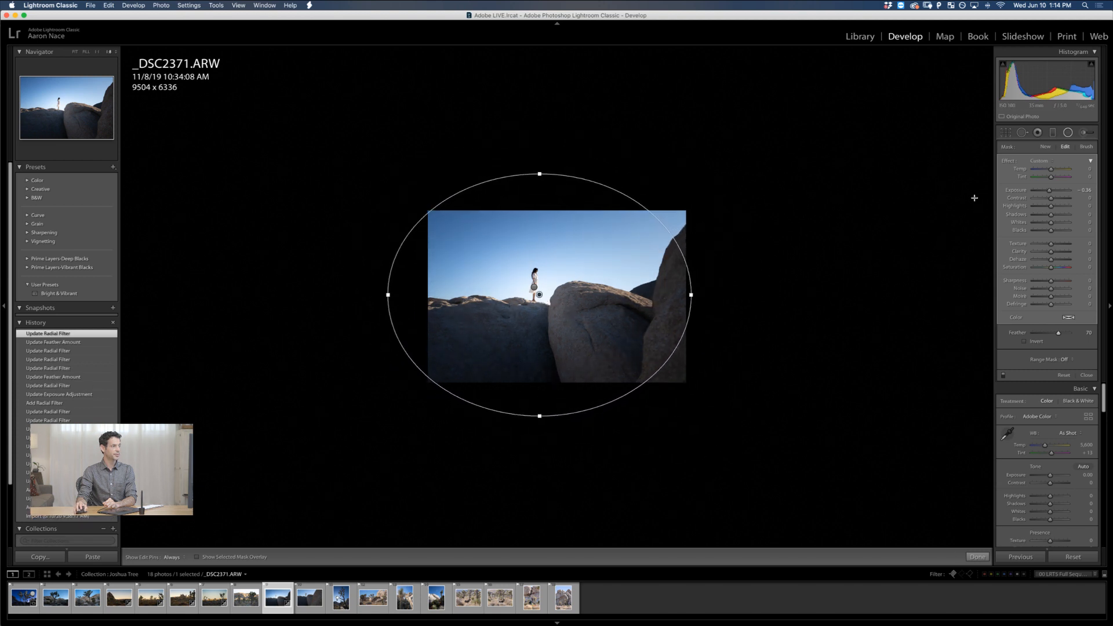
Set the darkening filter's Exposure to -0.96, enlarge its ellipse well beyond the frame, and centre it on the woman
left_click_drag(1051, 190, 1049, 191)
left_click_drag(693, 299, 713, 298)
left_click_drag(539, 174, 541, 147)
left_click_drag(712, 298, 730, 299)
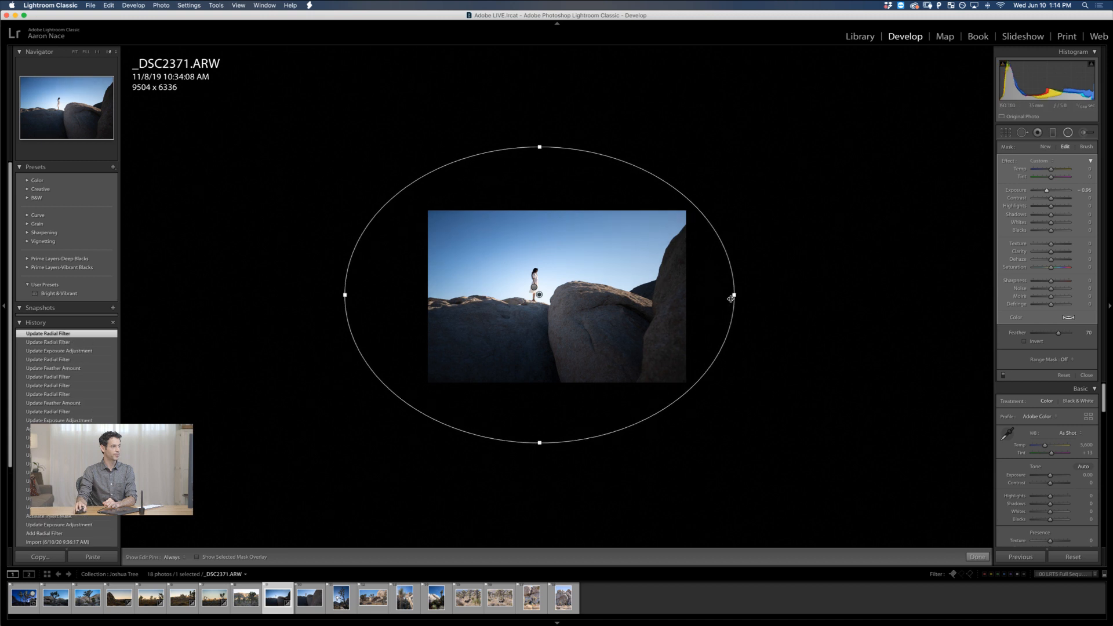
left_click_drag(540, 304, 534, 297)
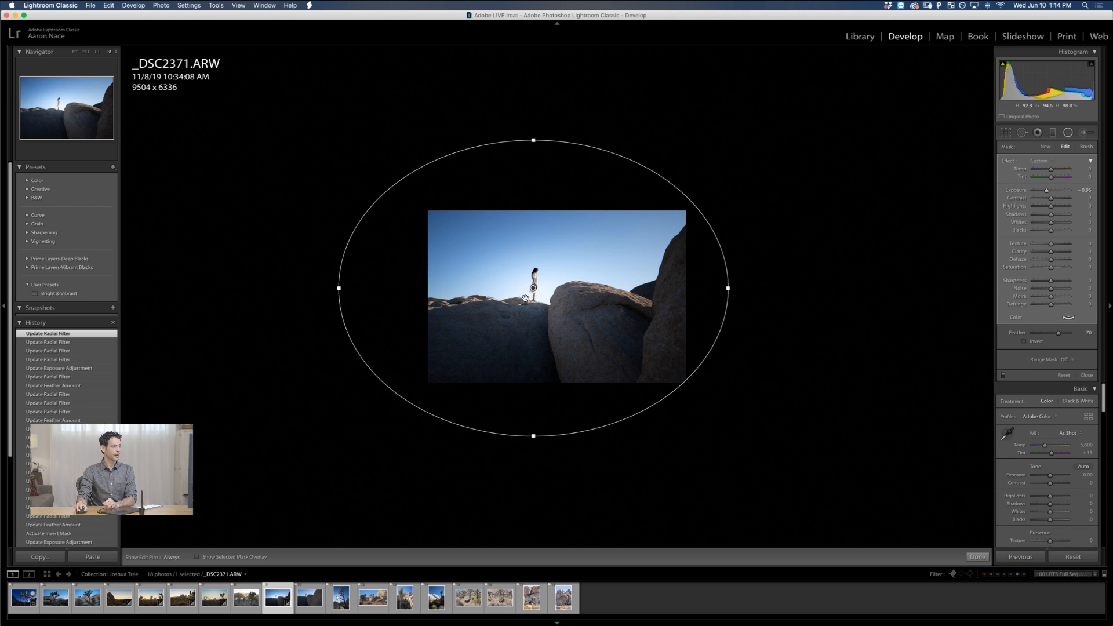
Close the radial filter and compare the photo before and after side by side, fitted to the view
left_click(1065, 138)
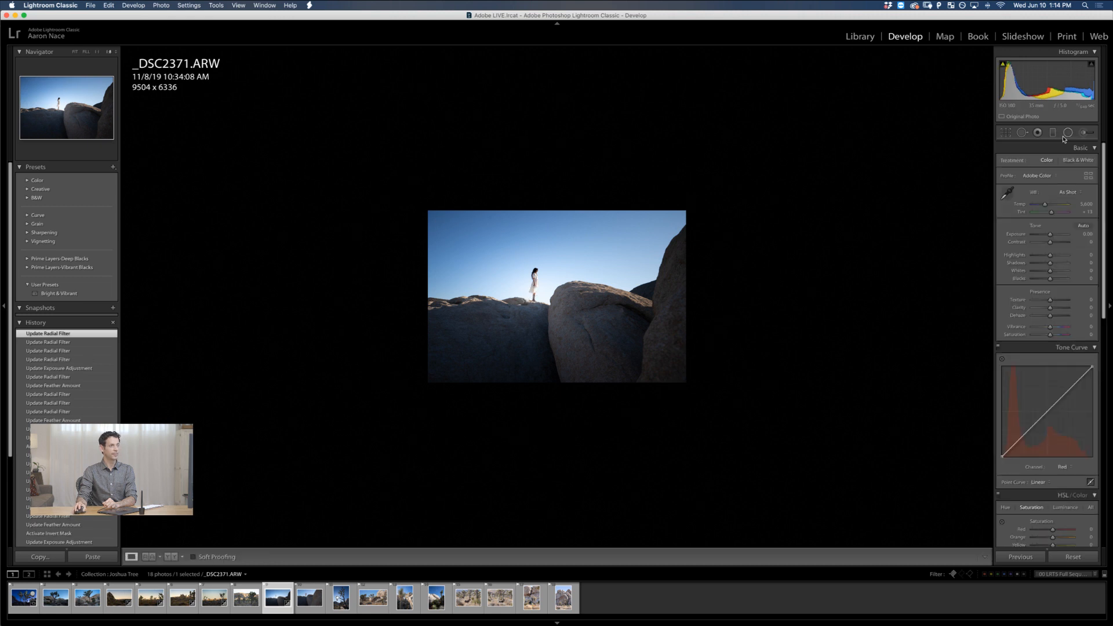
left_click(170, 557)
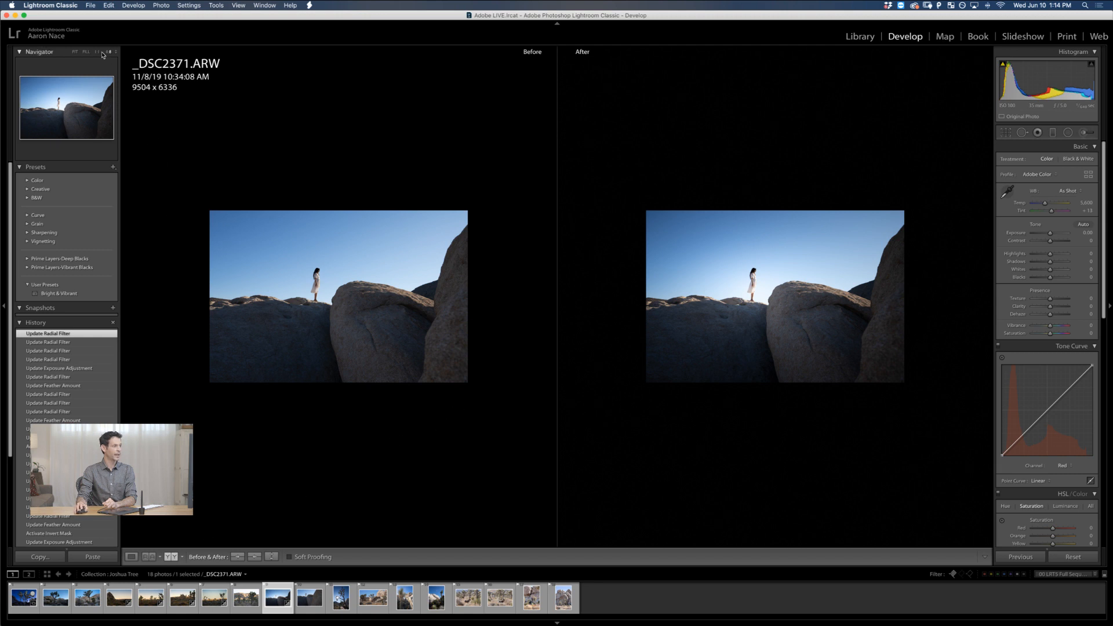
left_click(75, 52)
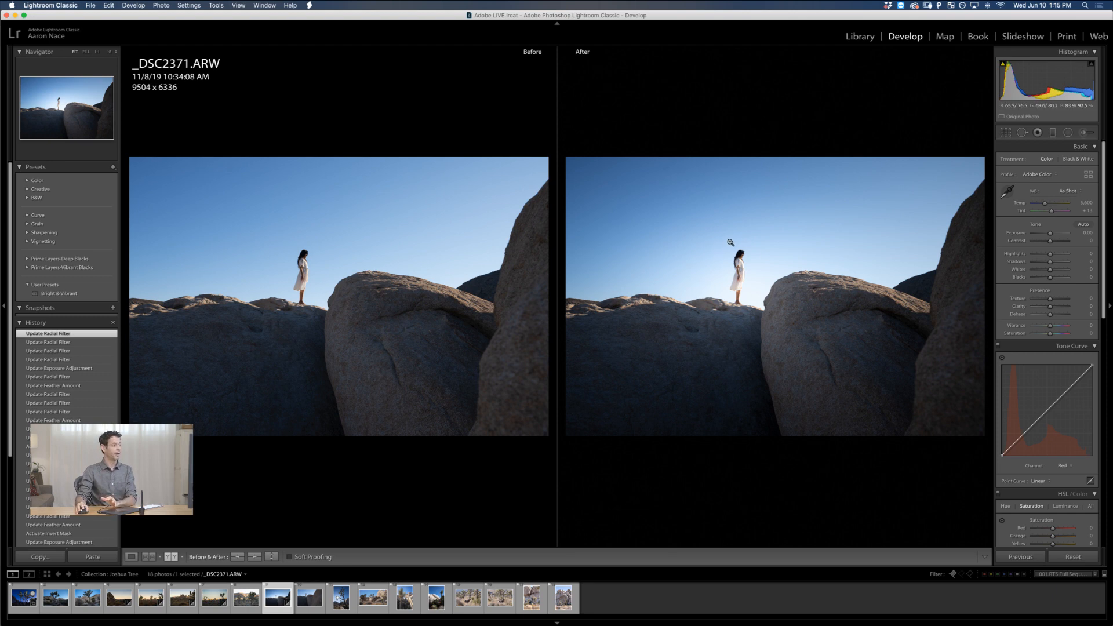
Reselect the brightening radial filter on the woman and set its Exposure to 0.8
left_click(1069, 132)
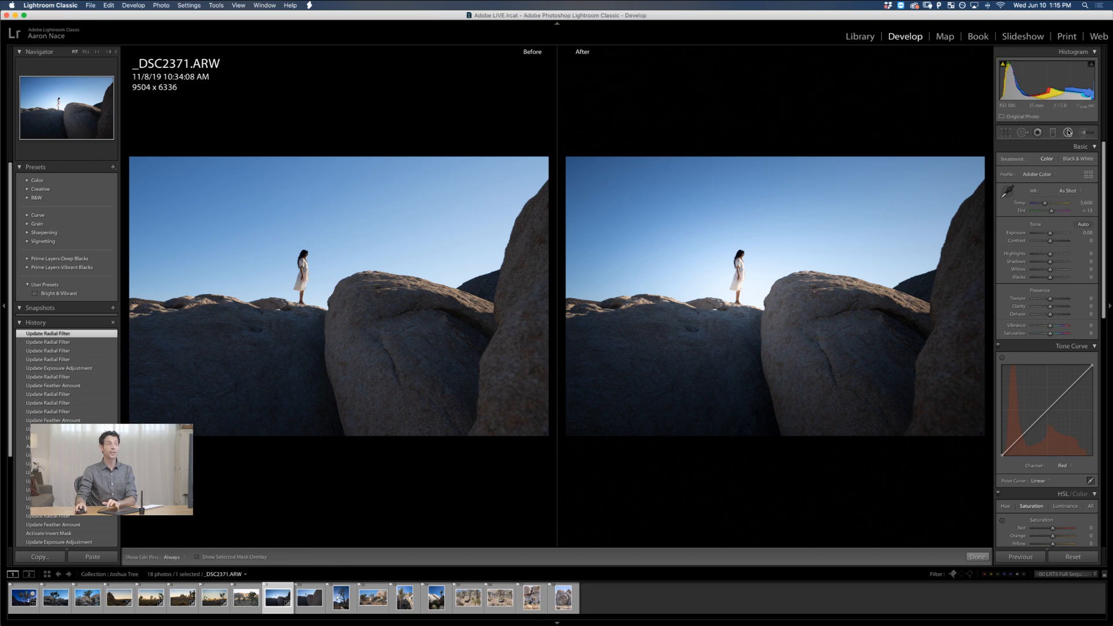
left_click(739, 284)
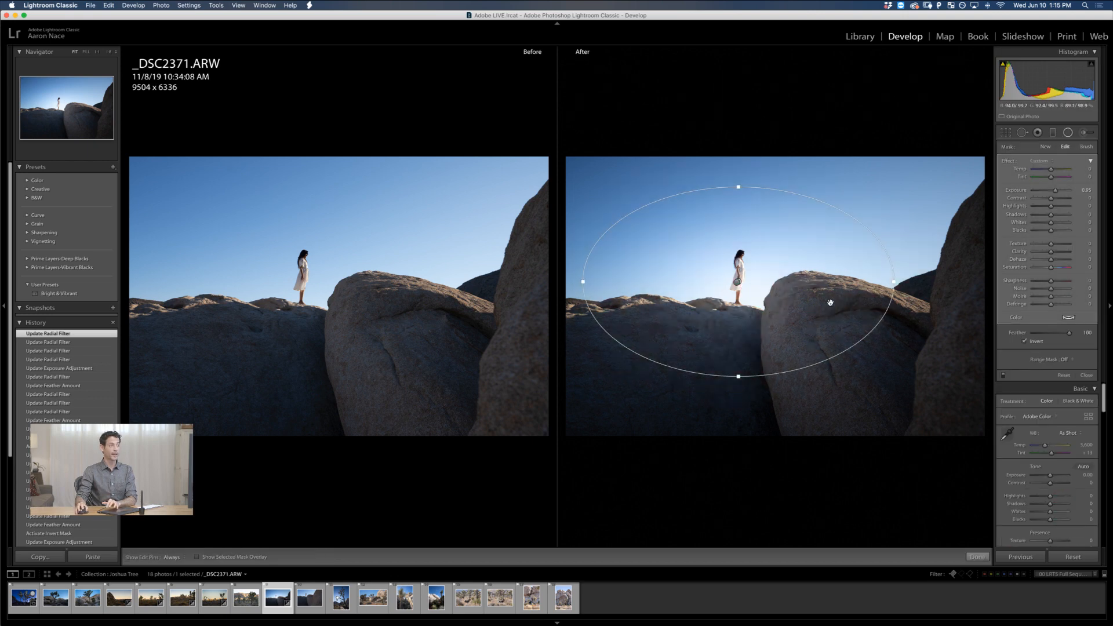
left_click(1082, 192)
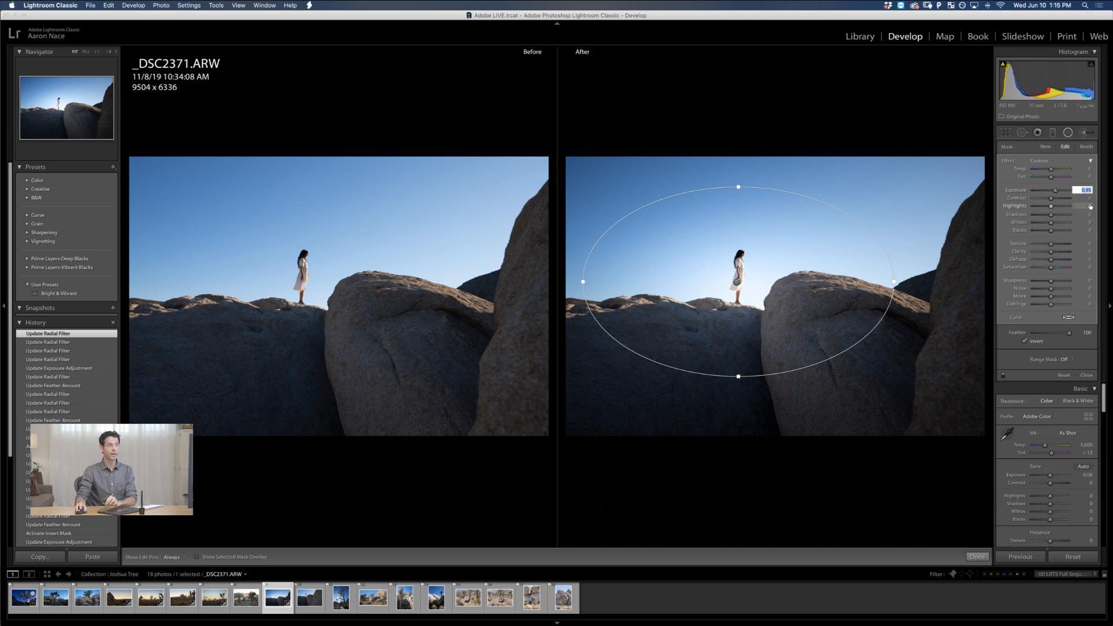
type("0.8")
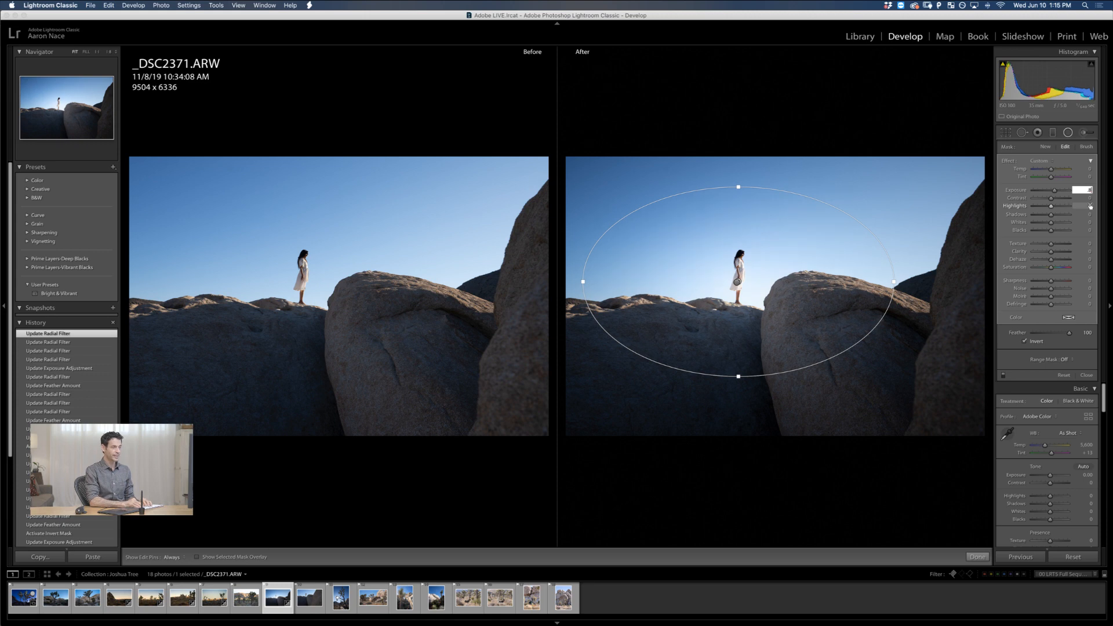
Apply the 0.80 Exposure to the brightening filter on the woman and close the radial filter
key("Return")
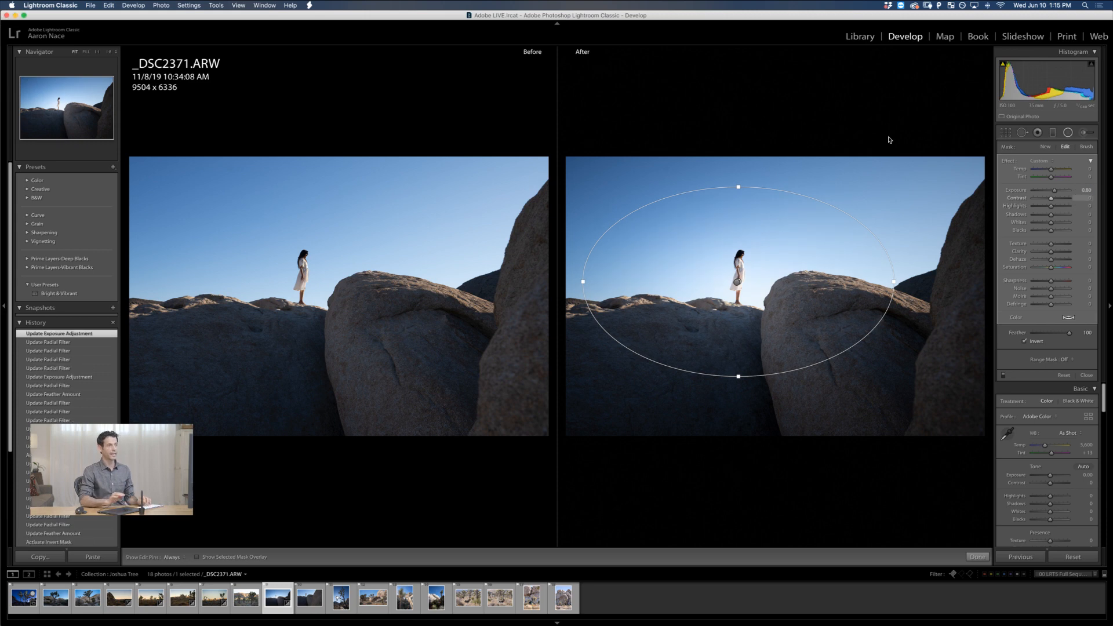
left_click(1065, 138)
left_click(1066, 137)
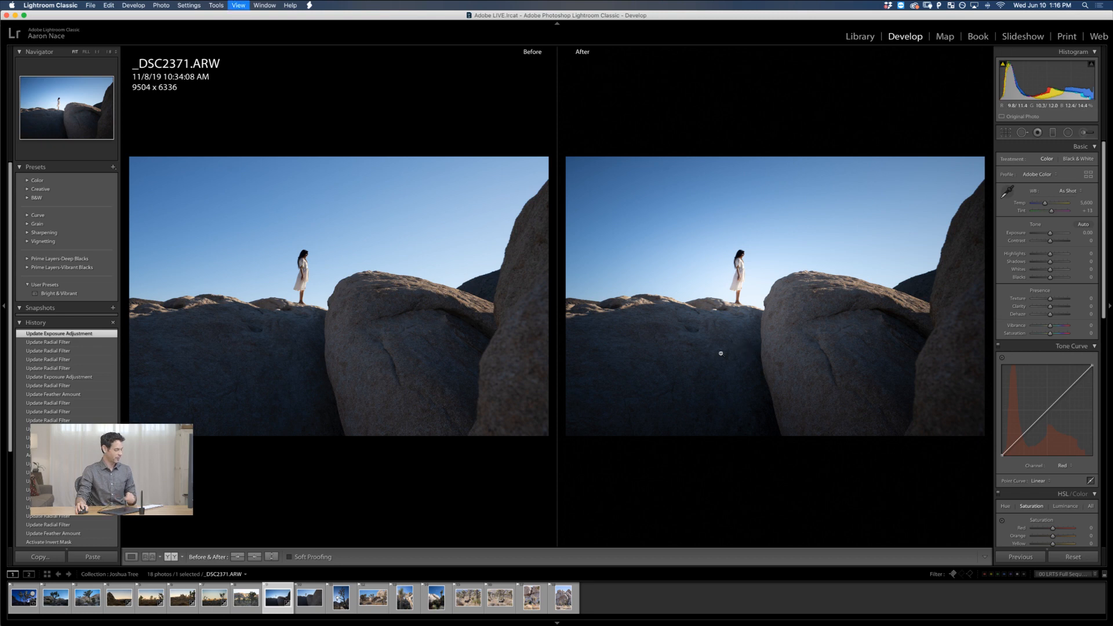
Open _DSC2281.ARW from the collection for developing in single-photo view and raise its Shadows to +59
key("g")
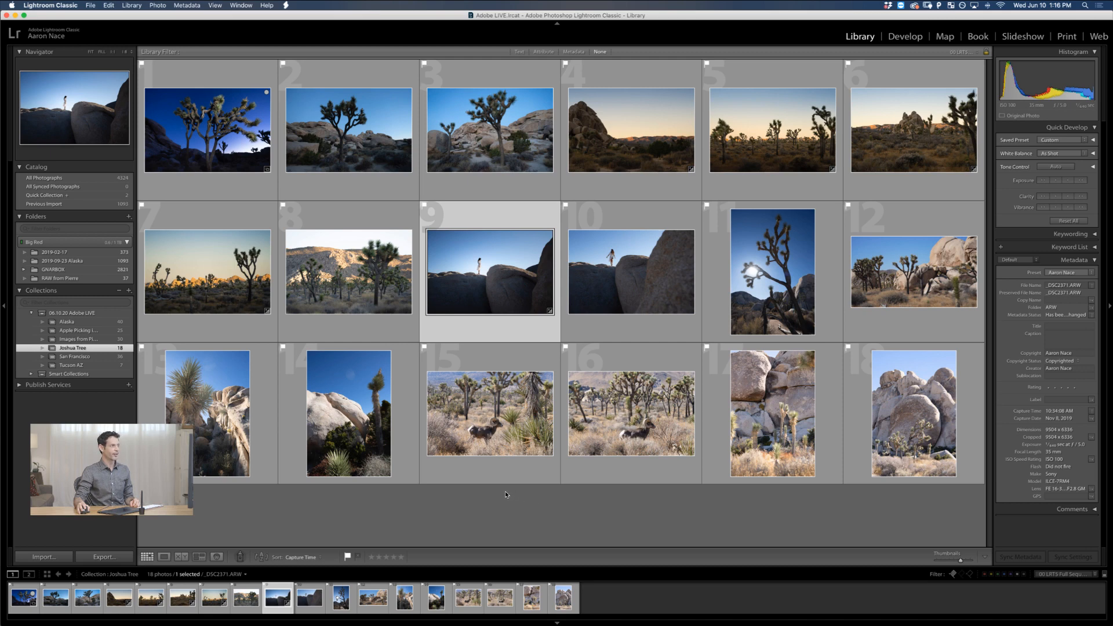
double_click(341, 124)
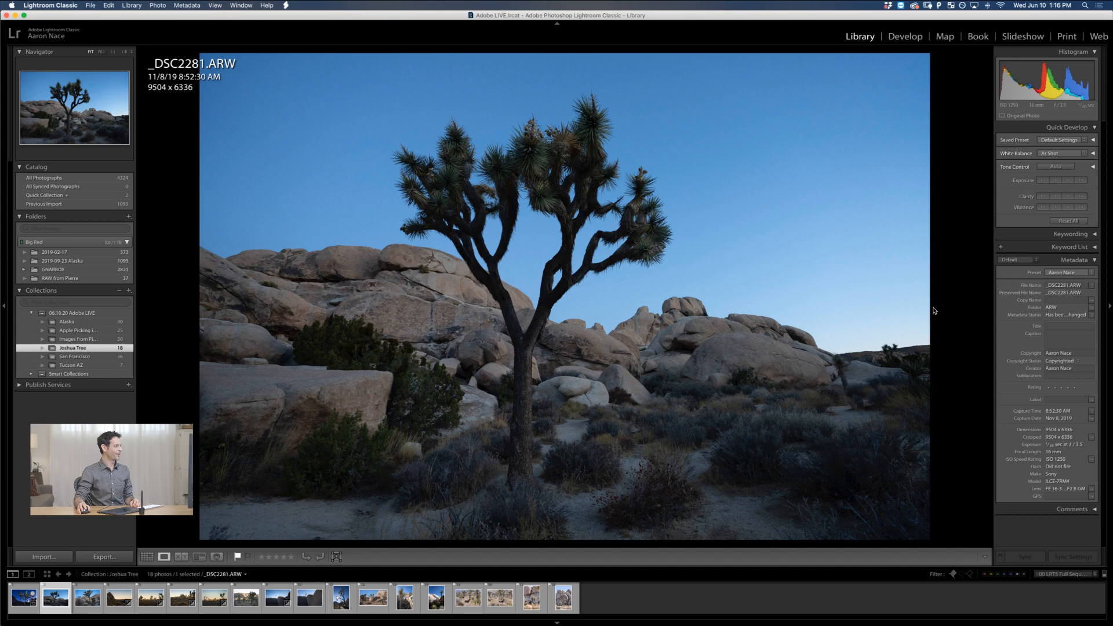
left_click(902, 40)
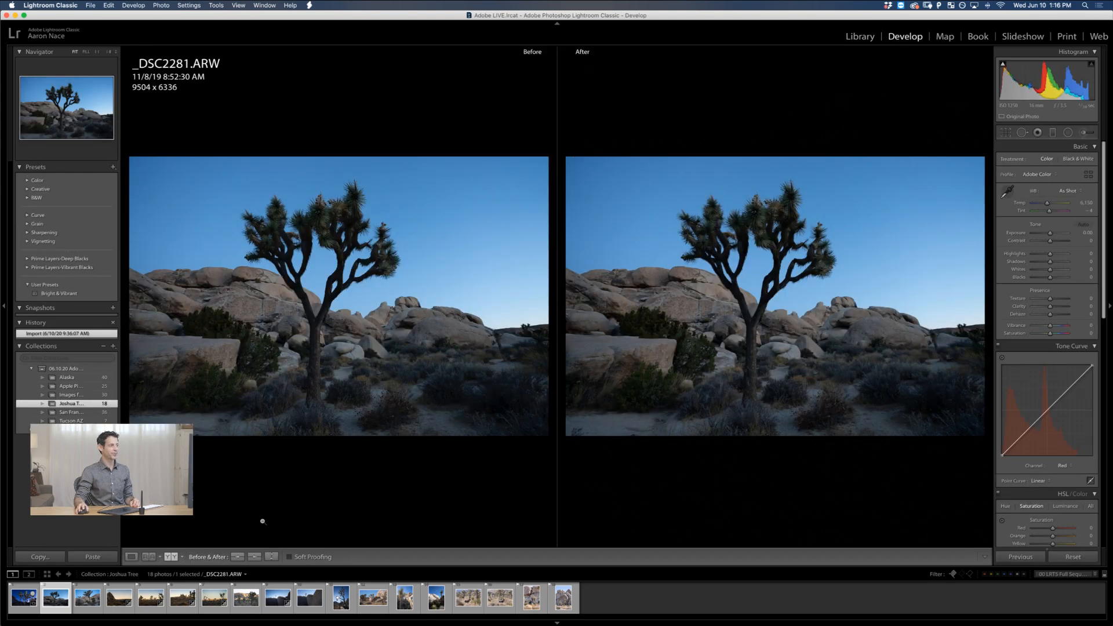
left_click(131, 557)
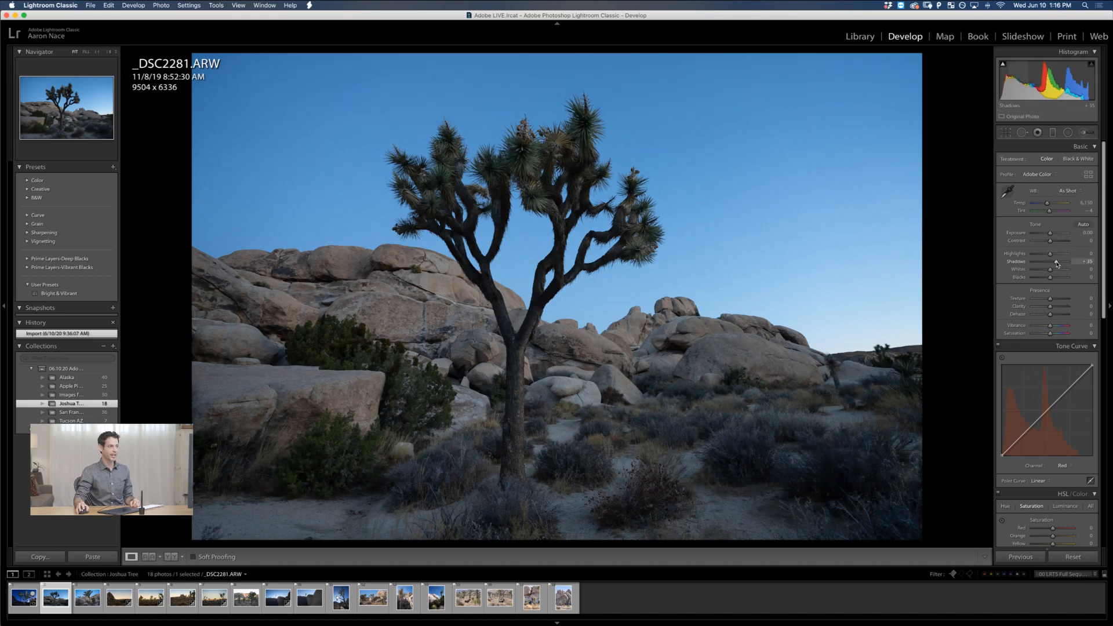
left_click_drag(1057, 264, 1060, 261)
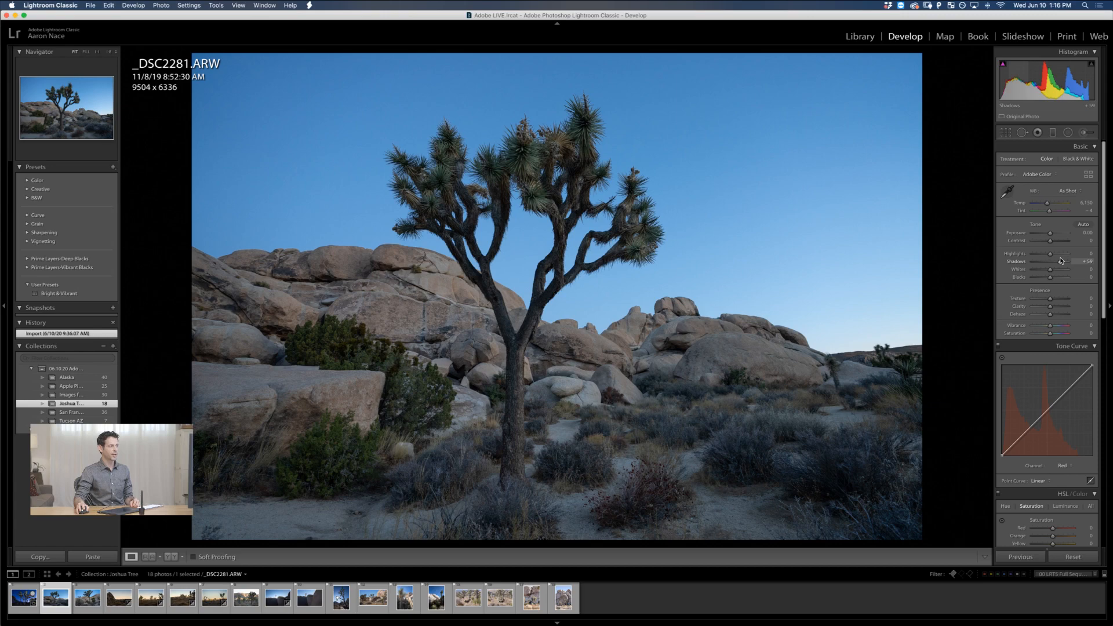
left_click_drag(1062, 261, 1061, 260)
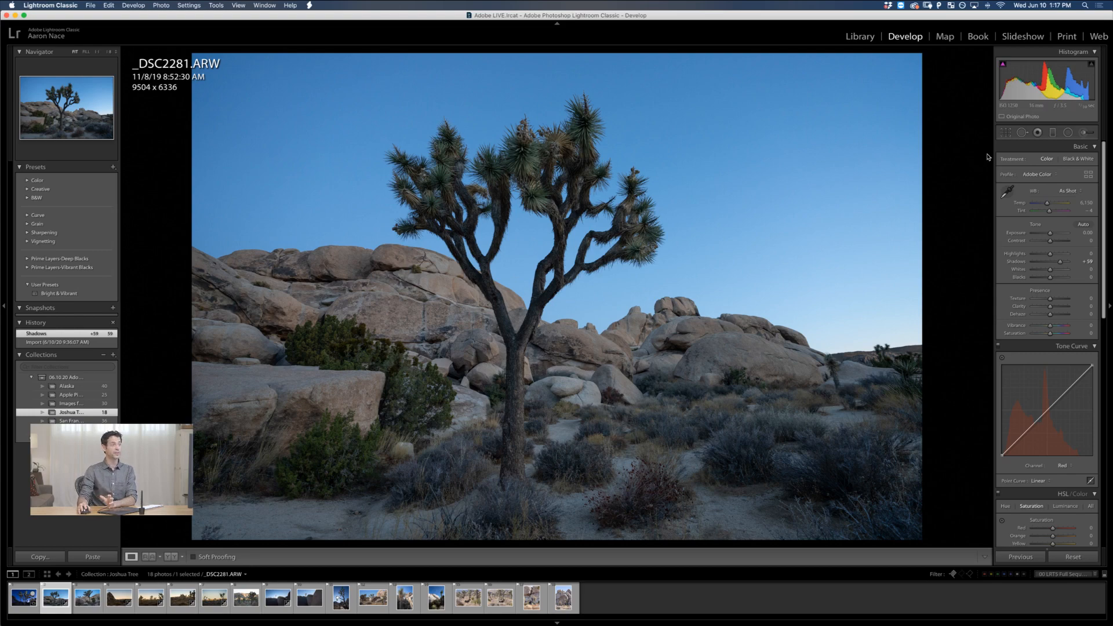
Crop the photo to a 1 x 1 aspect ratio, framed so the Joshua tree sits near the centre
left_click(1006, 132)
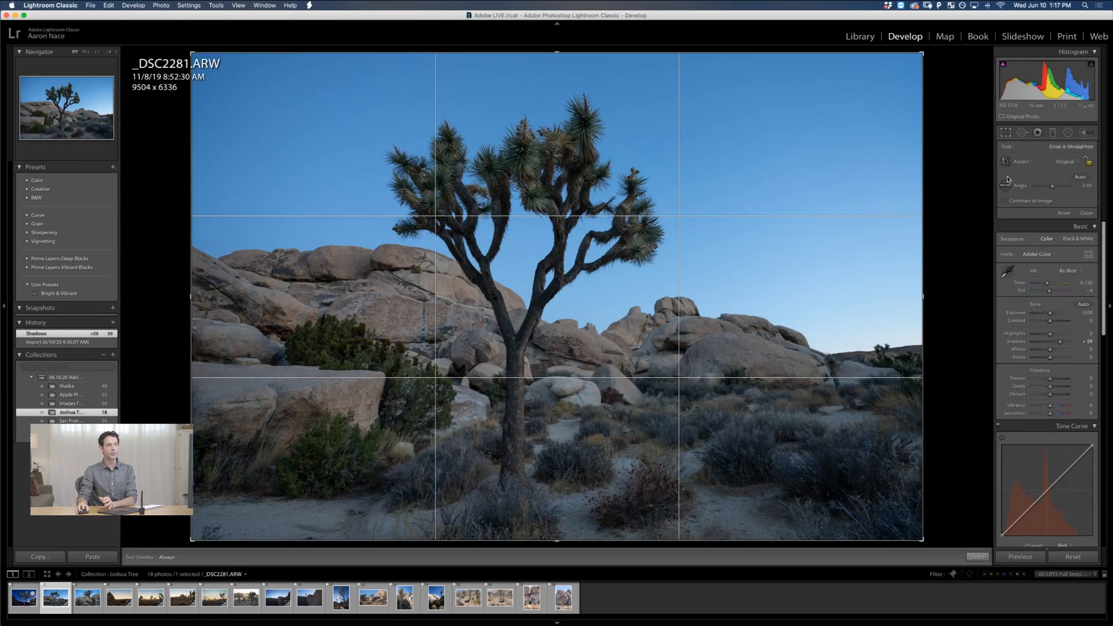
left_click(1076, 162)
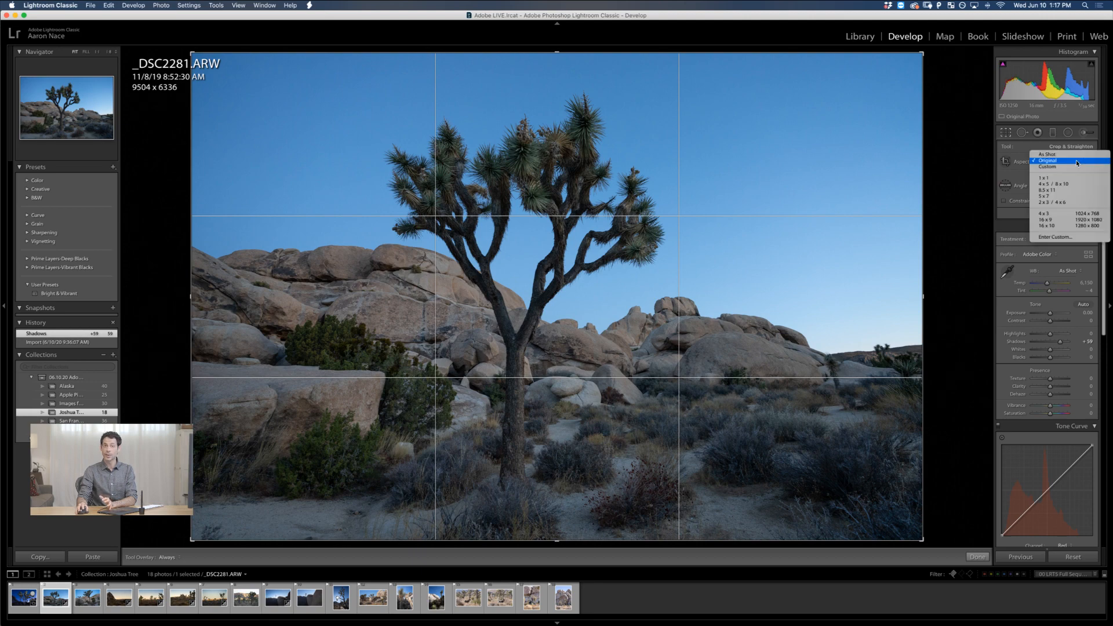
left_click(1074, 178)
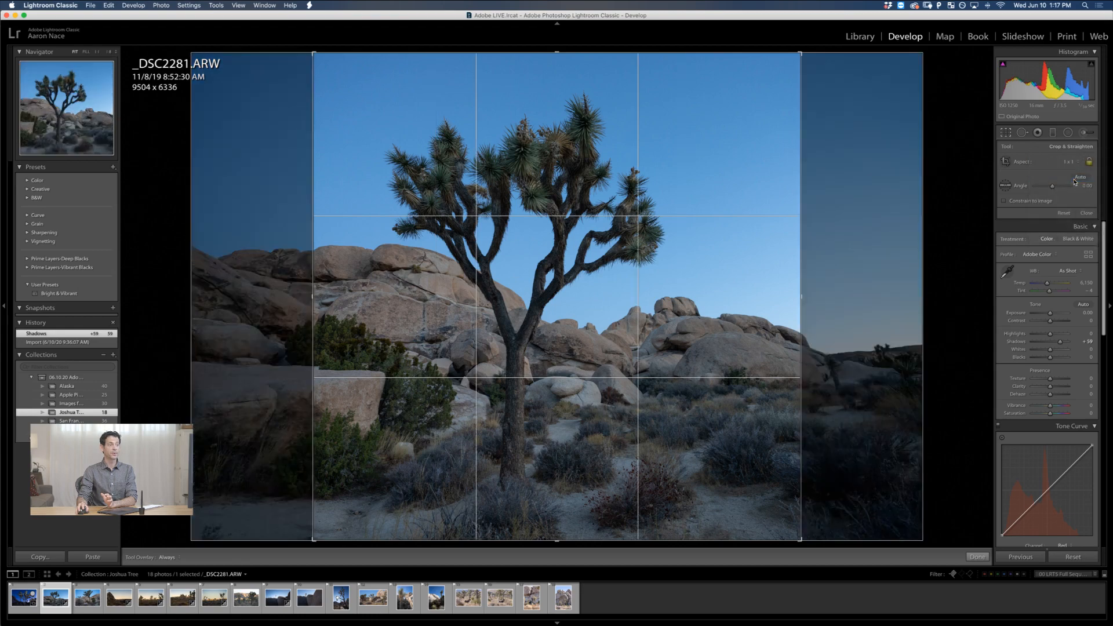
left_click_drag(645, 303, 663, 305)
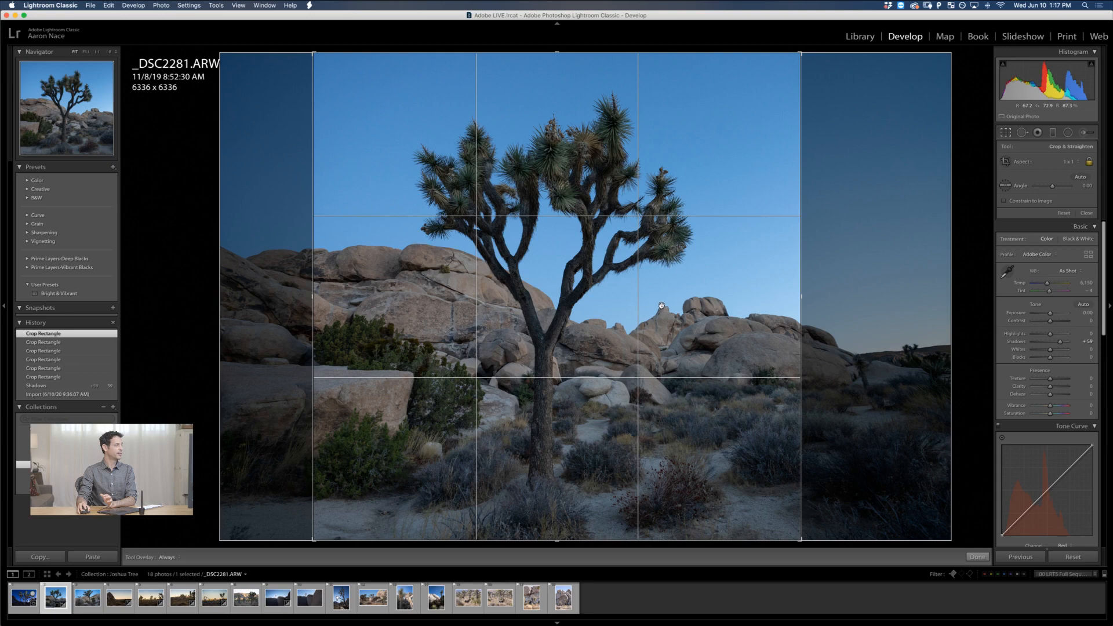
key("Return")
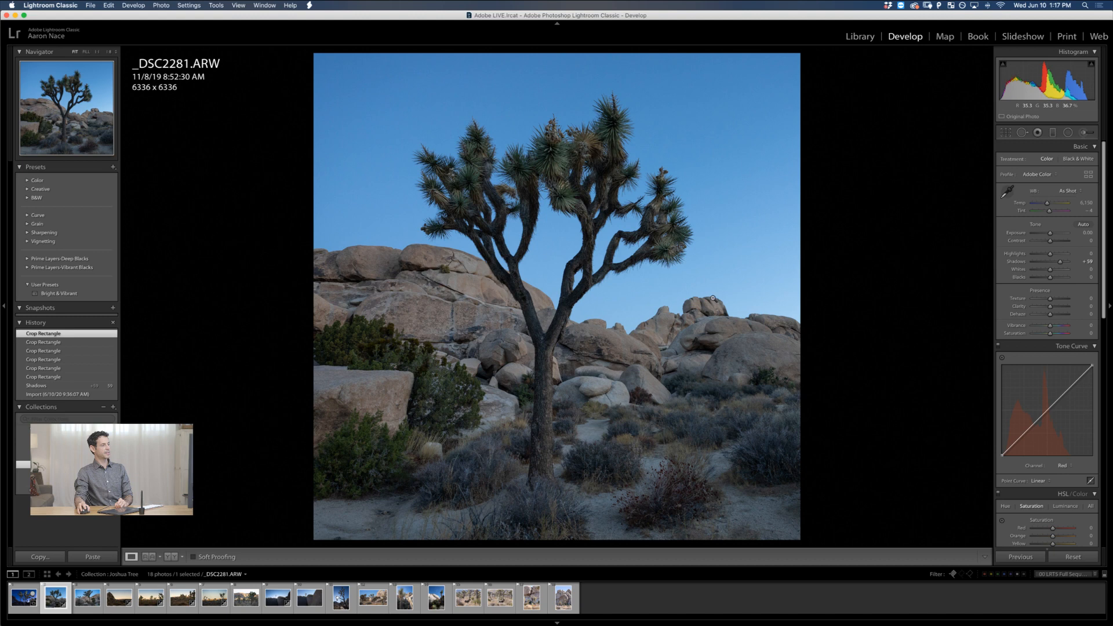
Reopen the square crop, shrink it to about 6156 x 6156, straighten it to an angle of -1.54, and apply it
key("r")
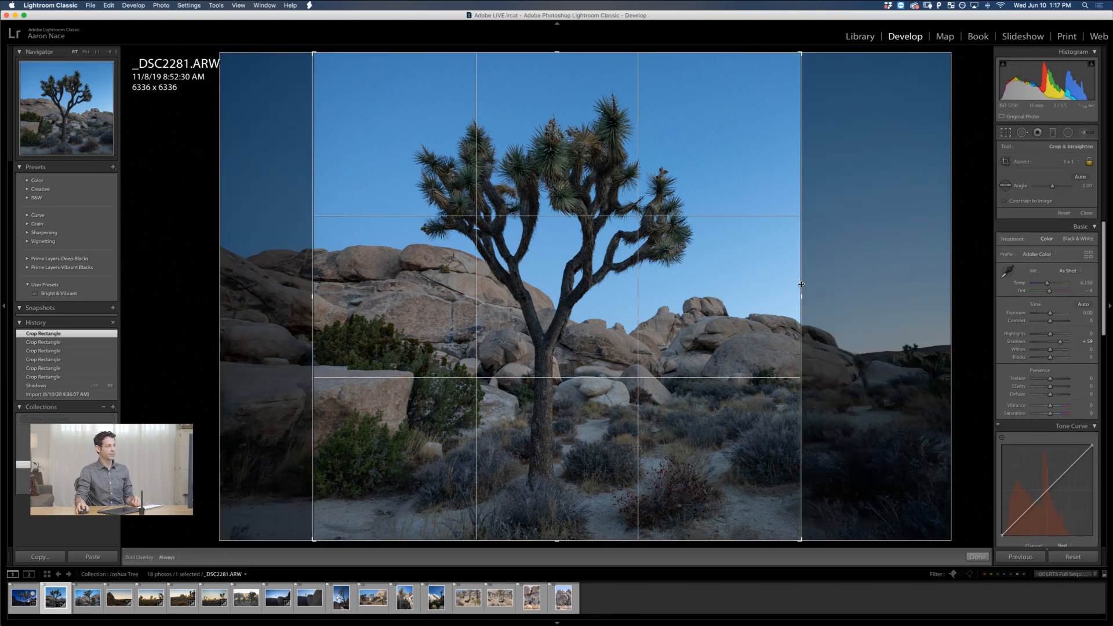
key("Return")
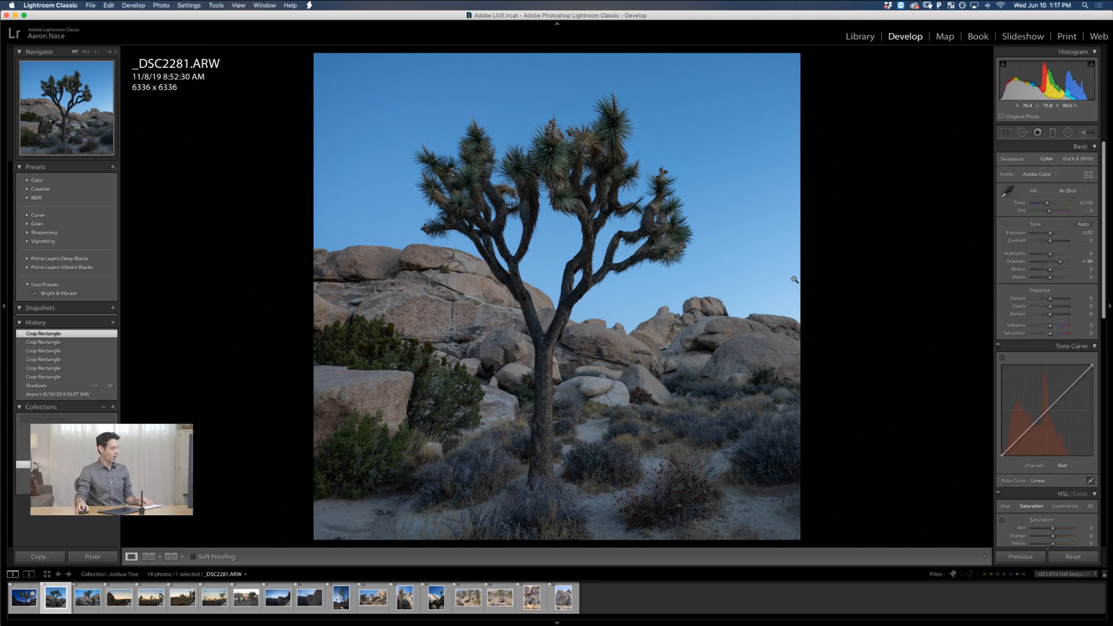
key("r")
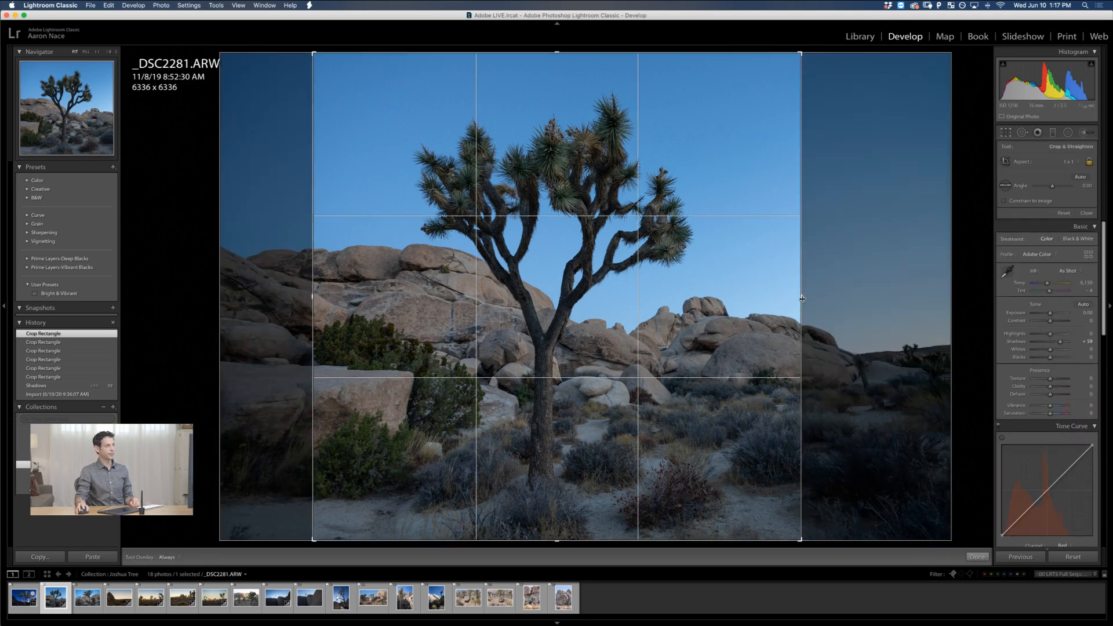
left_click_drag(811, 298, 795, 300)
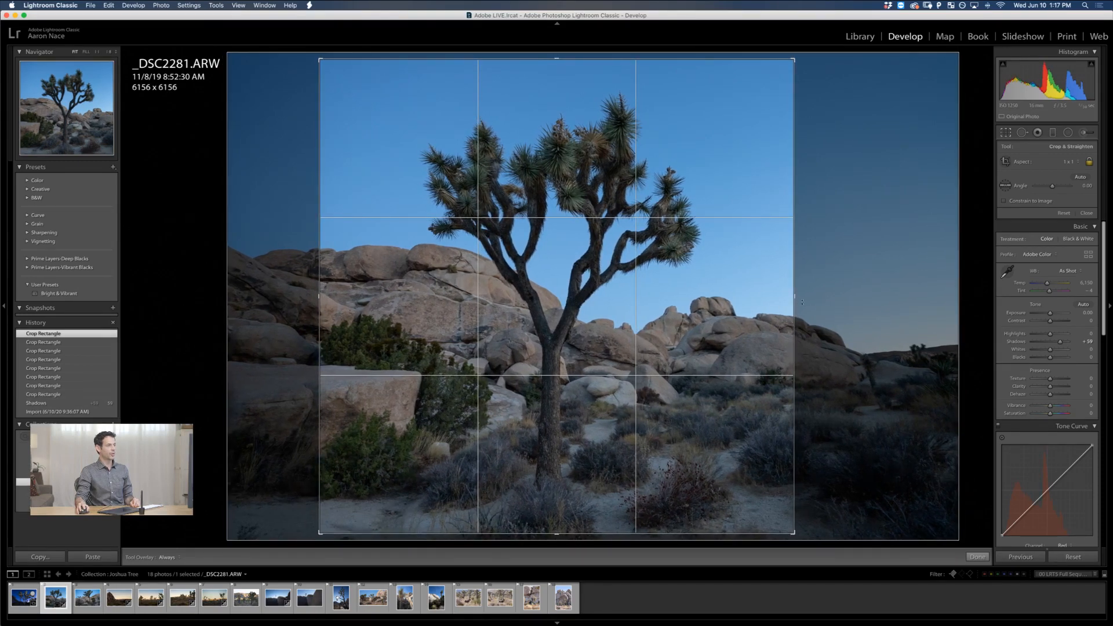
left_click_drag(803, 307, 801, 296)
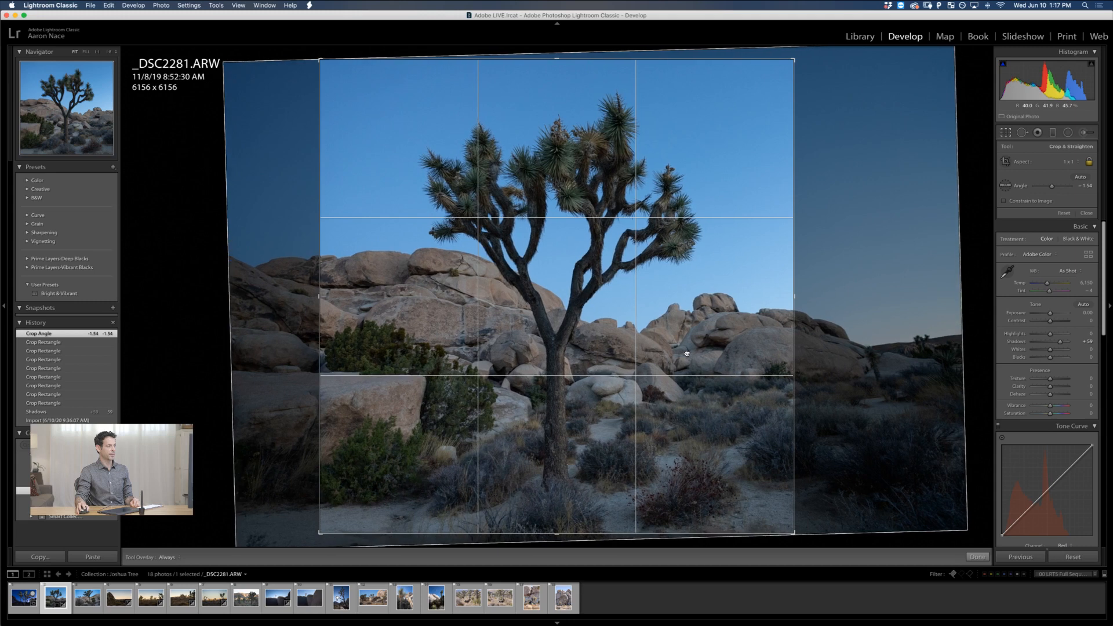
left_click(686, 353)
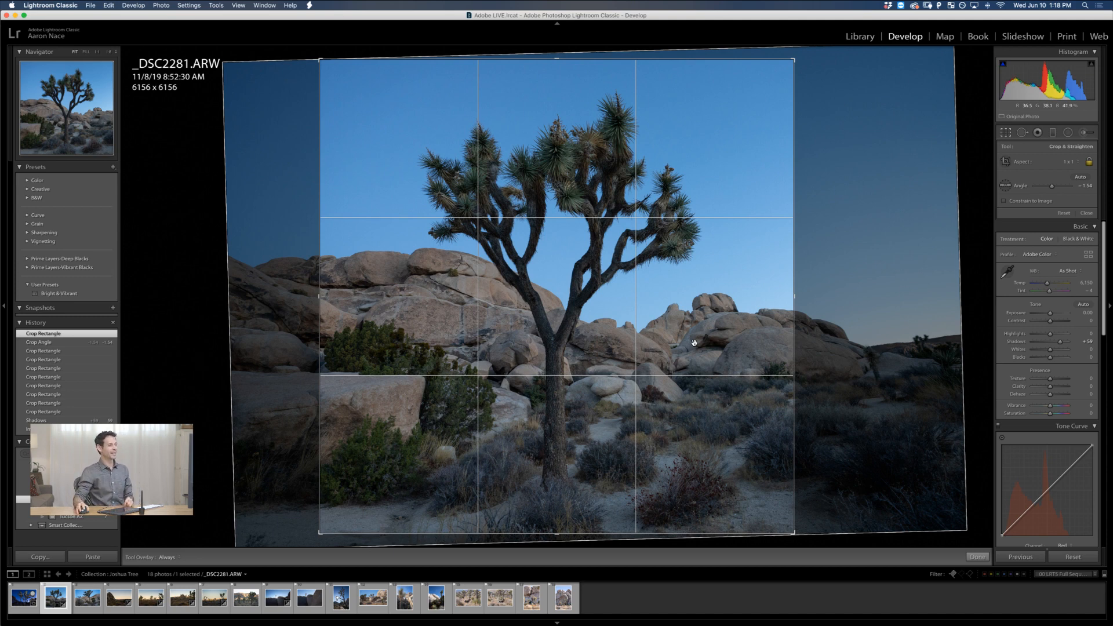
key("Return")
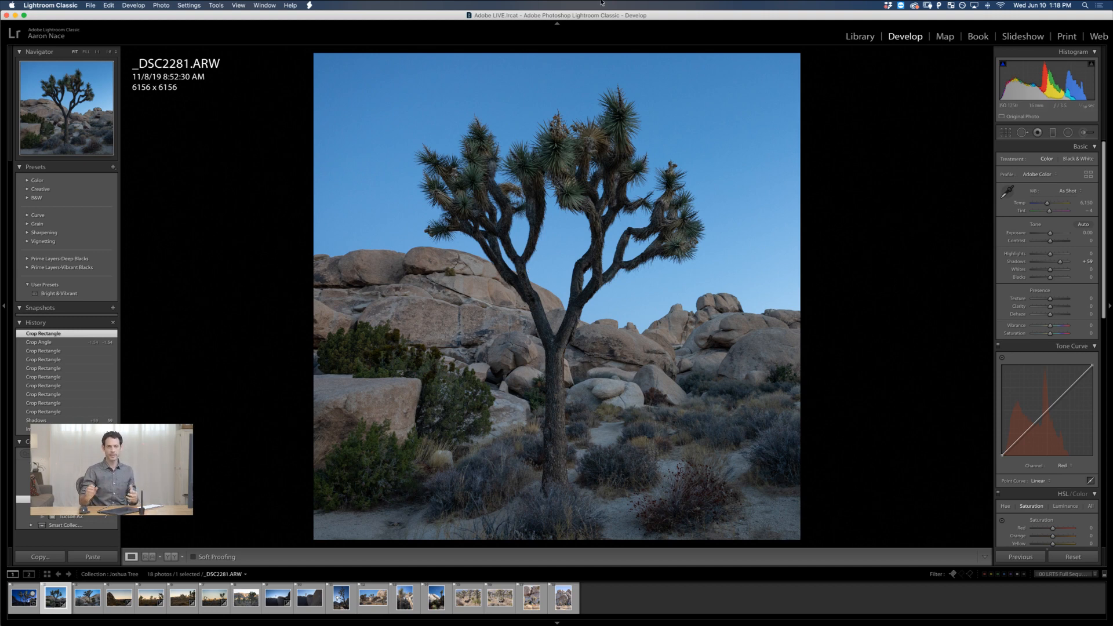
Add a graduated filter running from below the photo up to the rocks behind the tree
left_click(1053, 132)
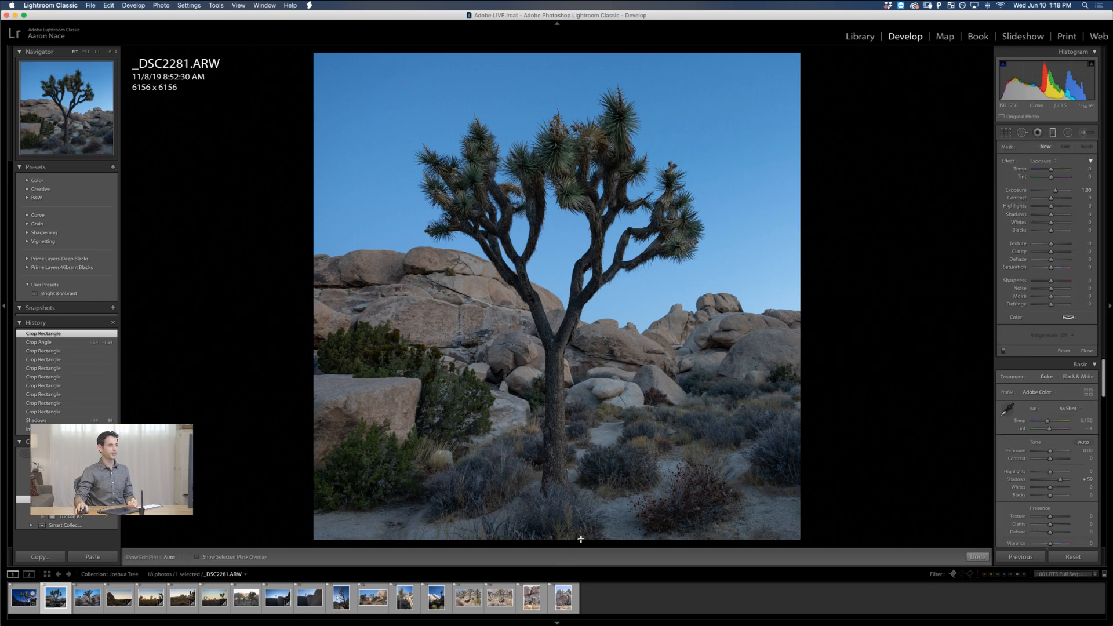
left_click(110, 52)
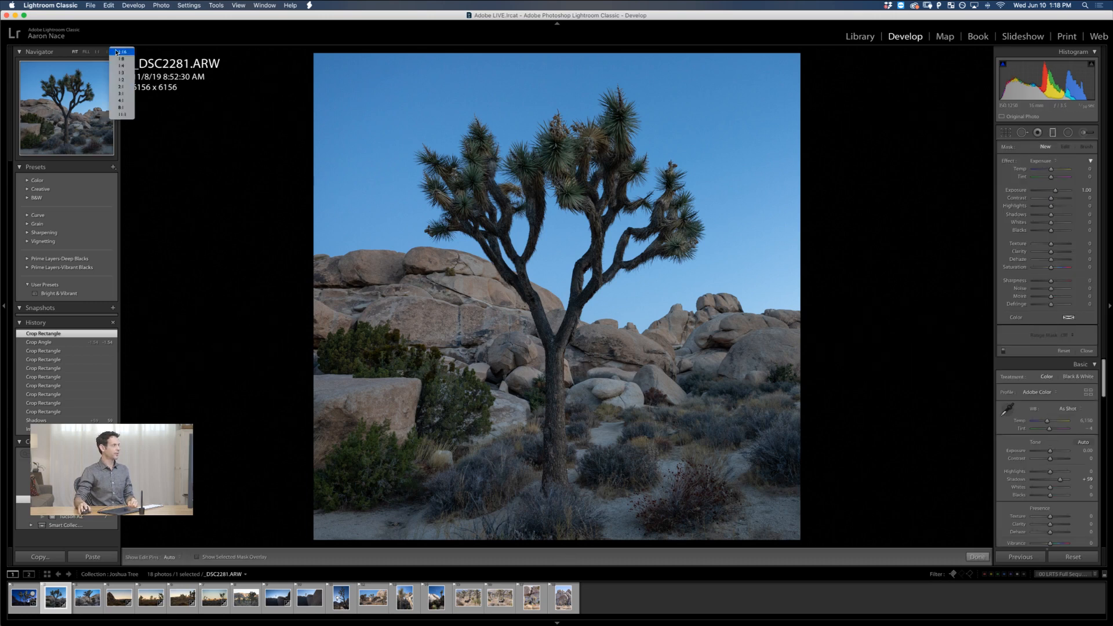
left_click(116, 60)
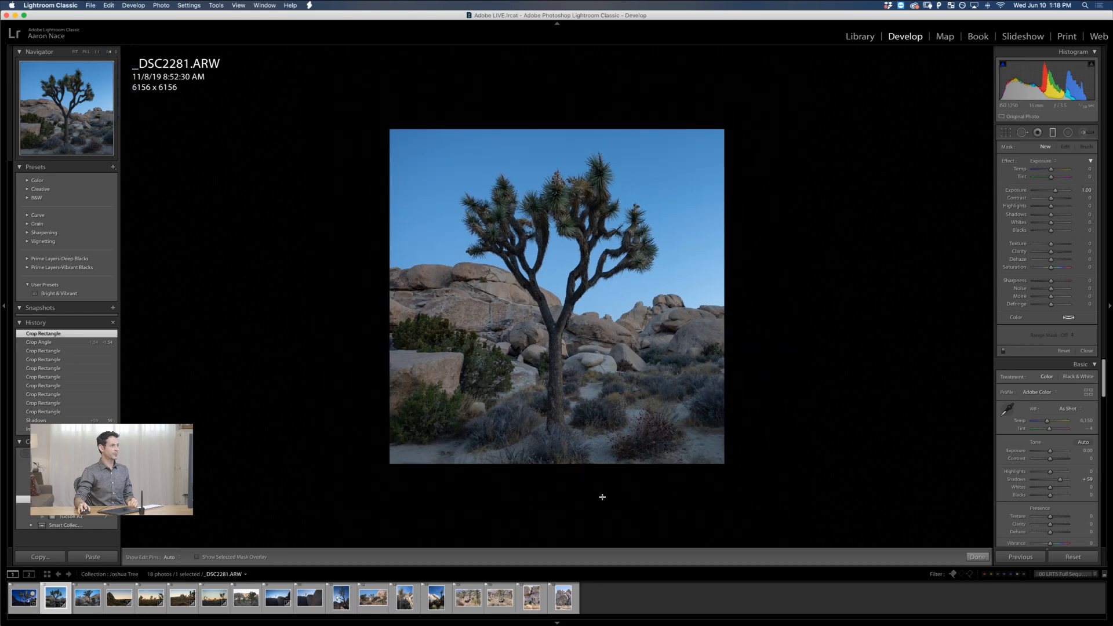
left_click_drag(599, 512, 601, 320)
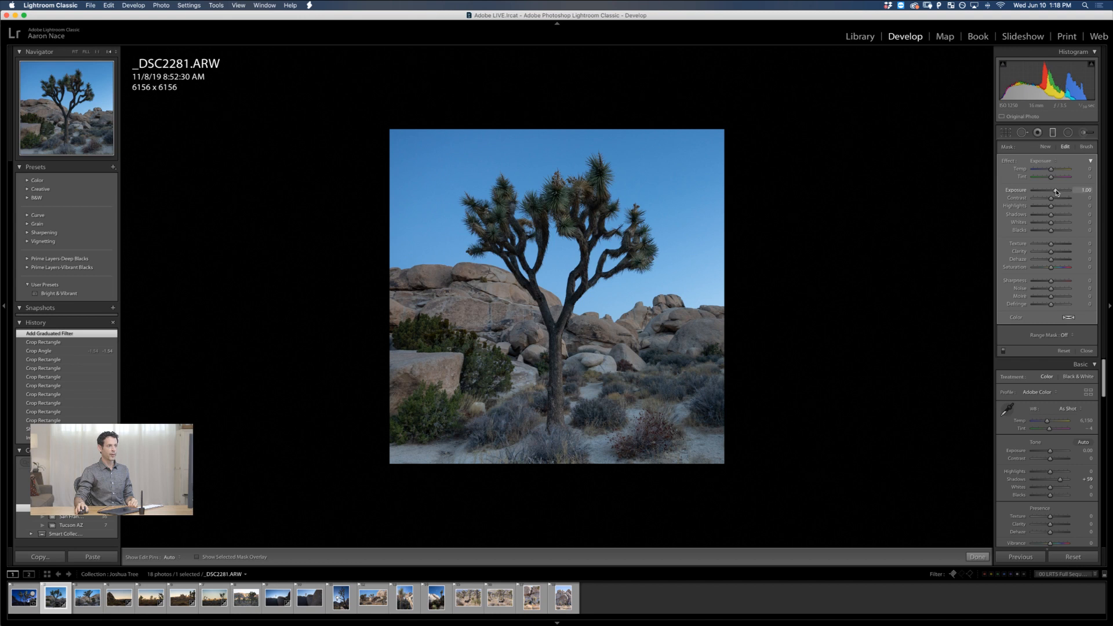
Set the graduated filter's Exposure to -1.07 and Contrast to -49, then widen its transition and move it lower in the foreground
left_click_drag(1053, 192, 1046, 192)
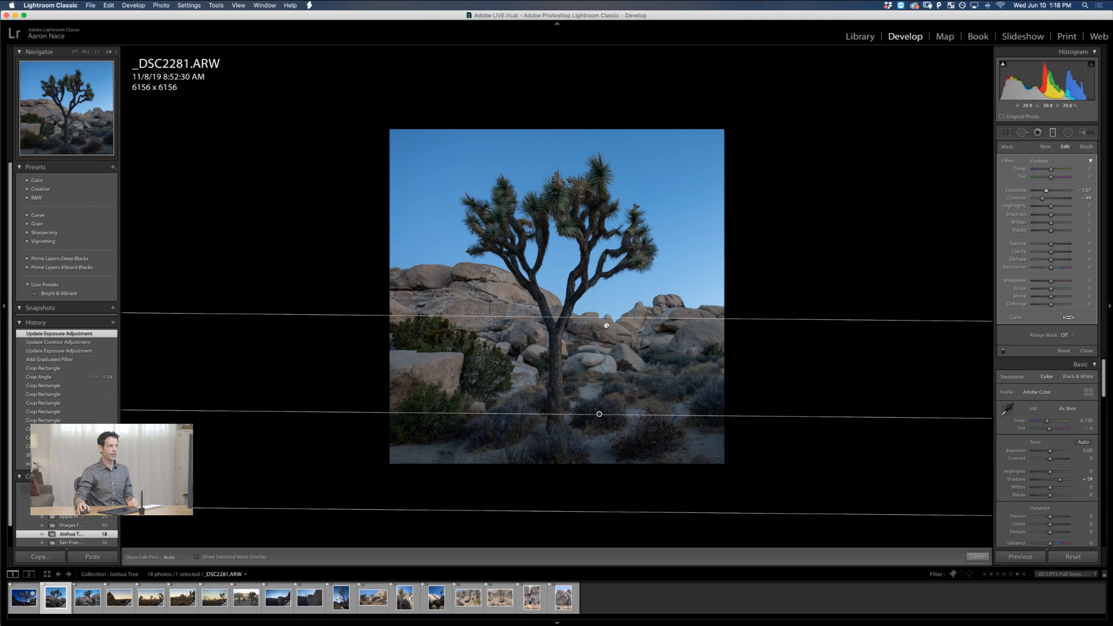
left_click_drag(606, 325, 607, 262)
left_click_drag(600, 394, 571, 443)
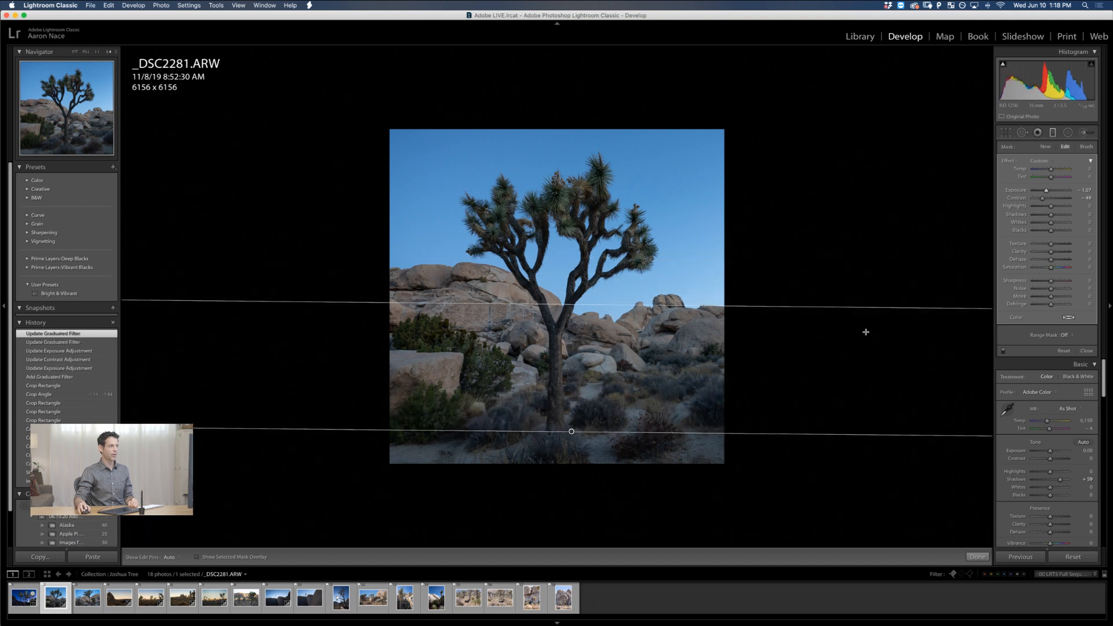
Add an inverted radial filter centred on the tree's crown, widened to the photo's edges and reaching down the lower trunk
left_click(1069, 132)
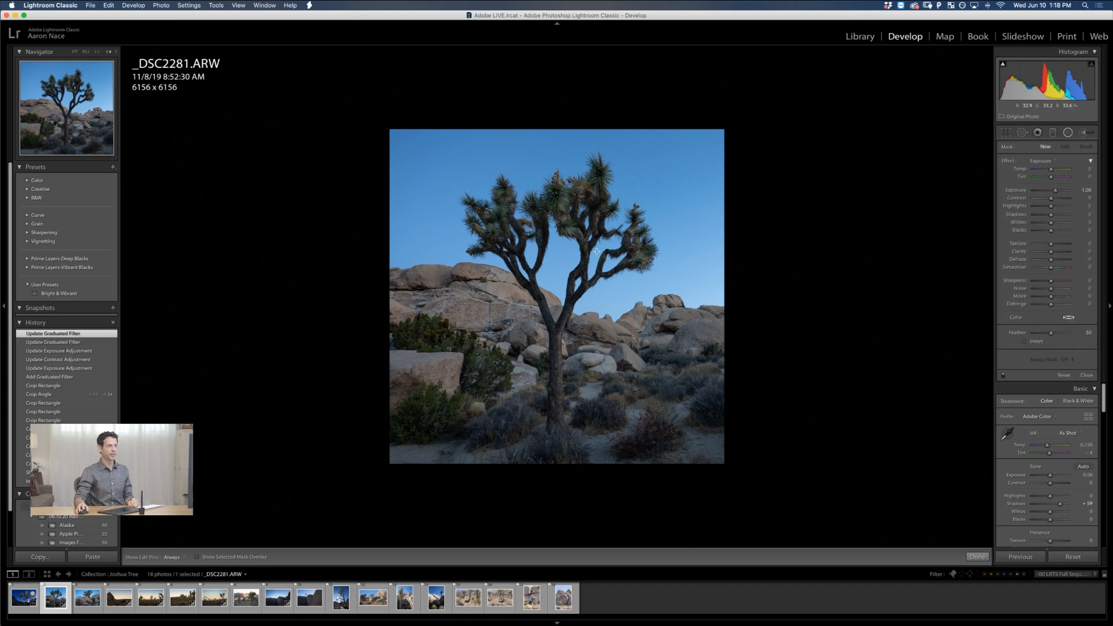
left_click_drag(560, 249, 685, 362)
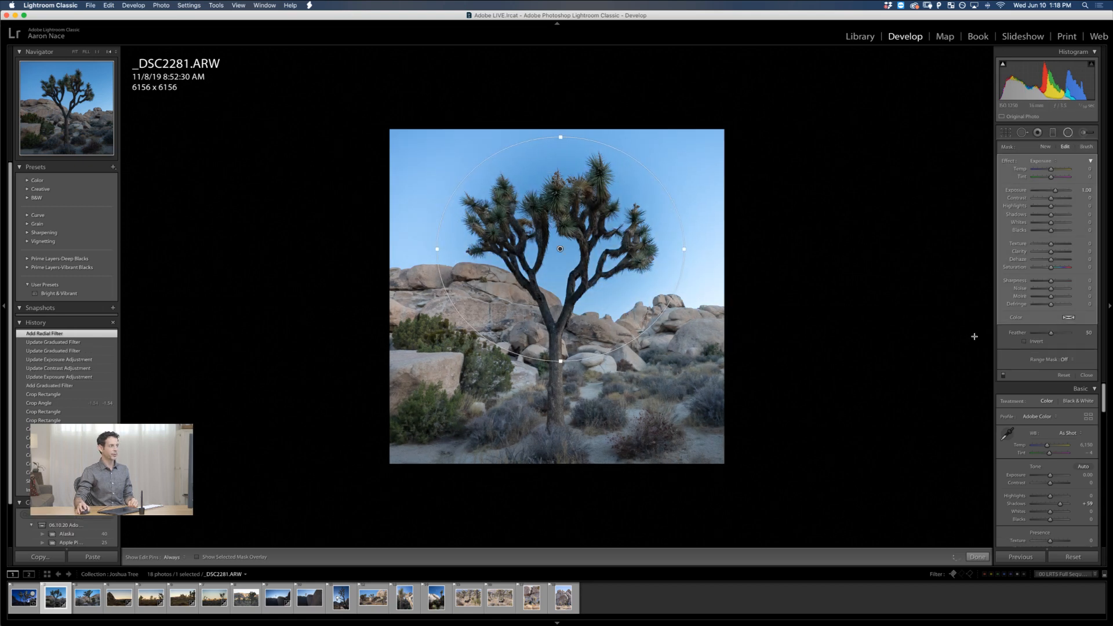
left_click(1024, 341)
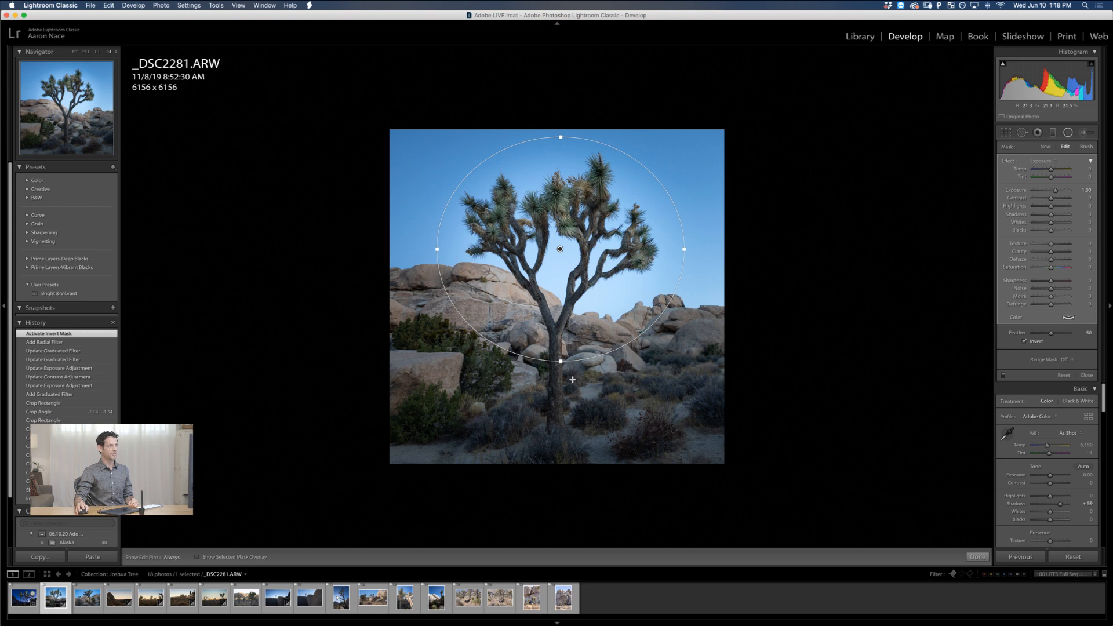
left_click_drag(560, 361, 561, 384)
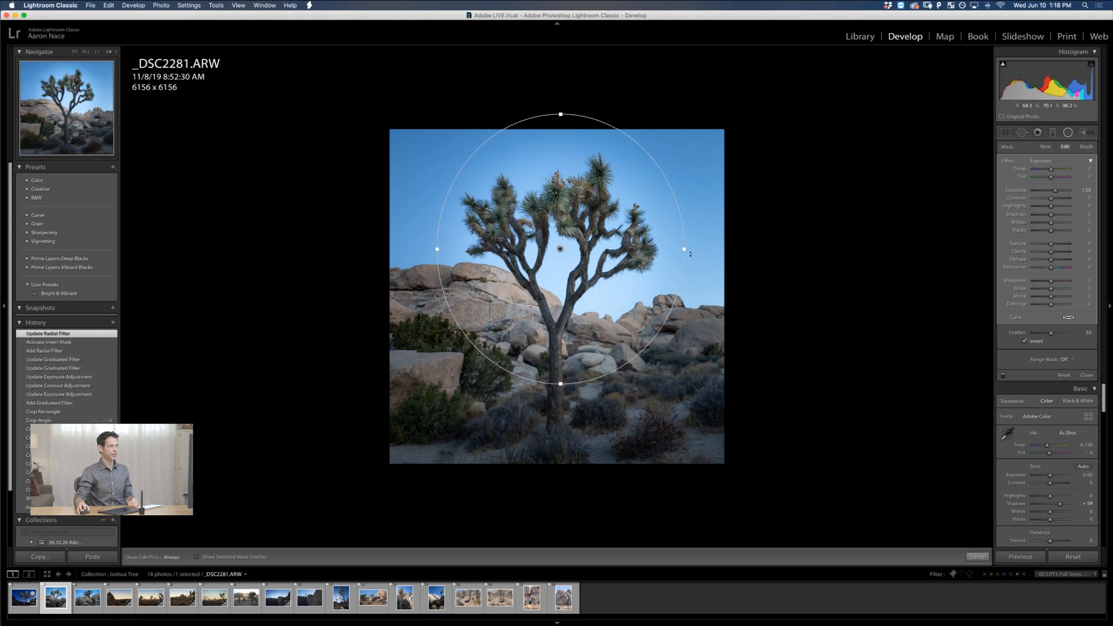
left_click_drag(691, 252, 726, 251)
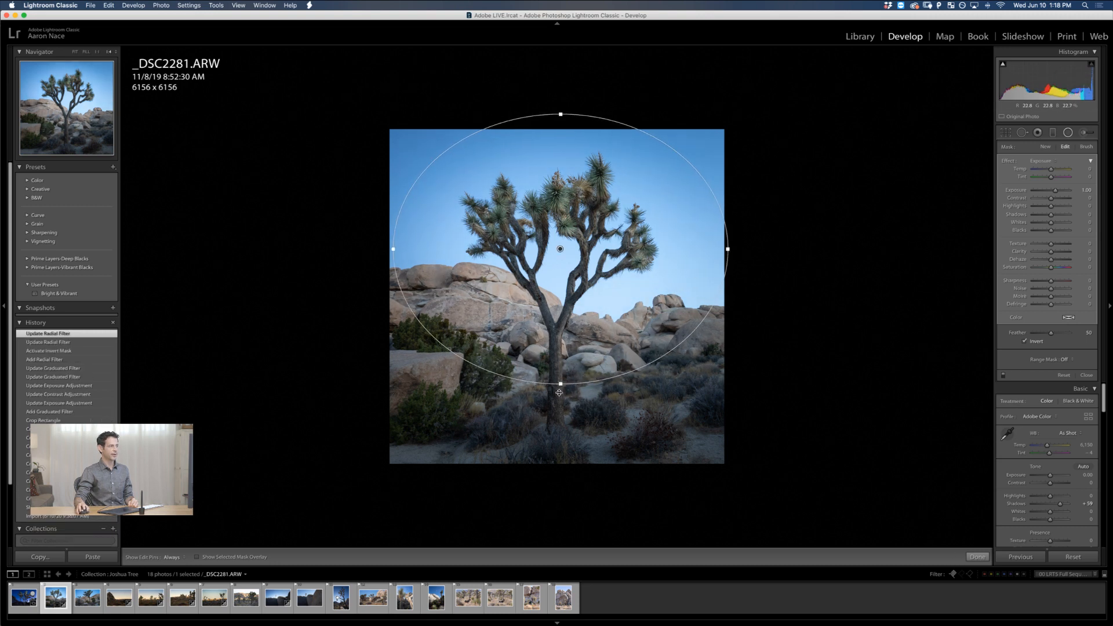
left_click_drag(560, 385, 561, 403)
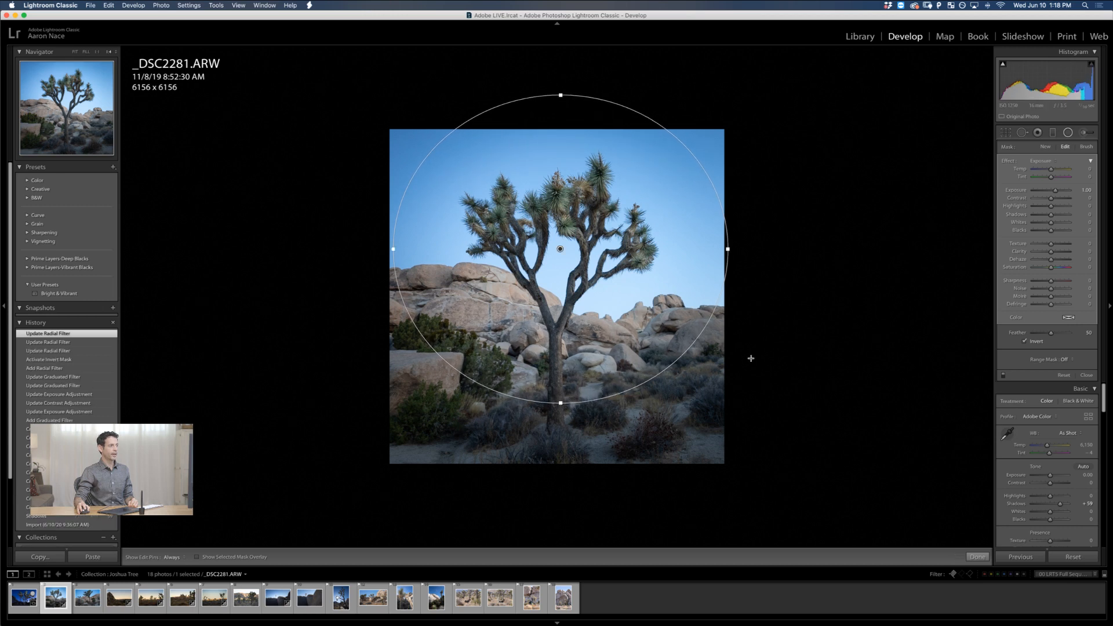
Set the tree's radial filter Exposure to 0 and raise its Shadows to 54
left_click(1087, 193)
type("0")
key("Return")
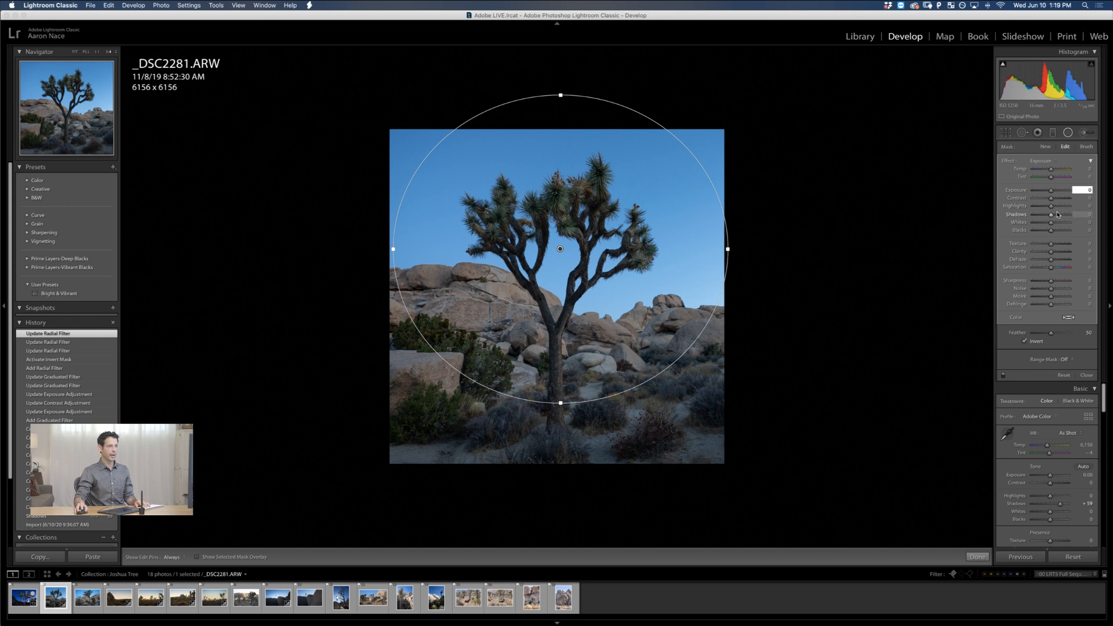
left_click_drag(1057, 217, 1061, 215)
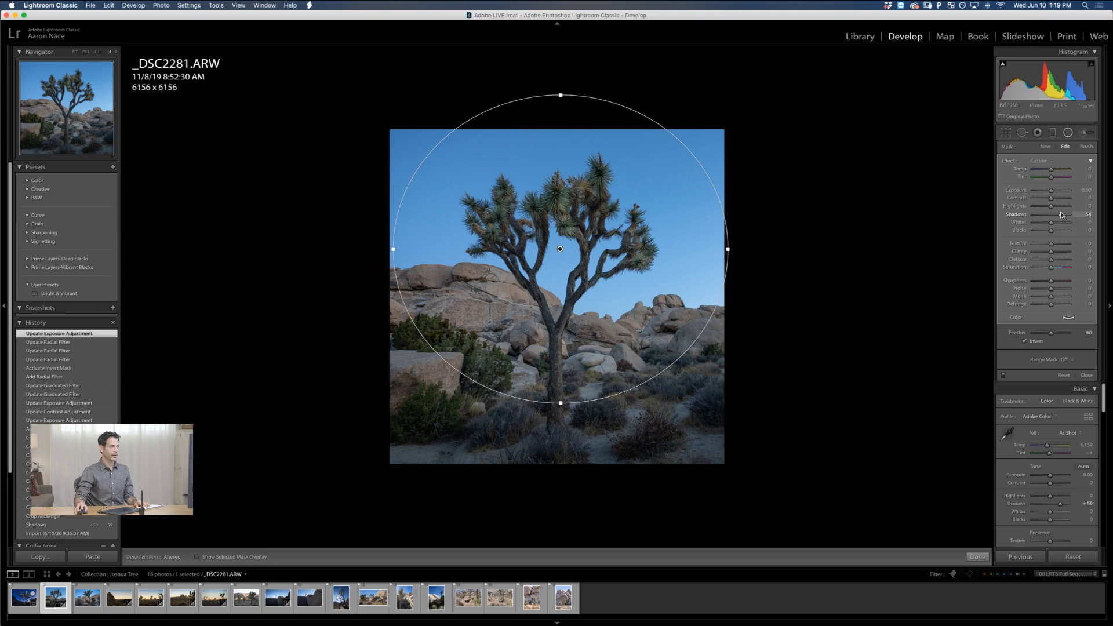
left_click_drag(1061, 214, 1061, 215)
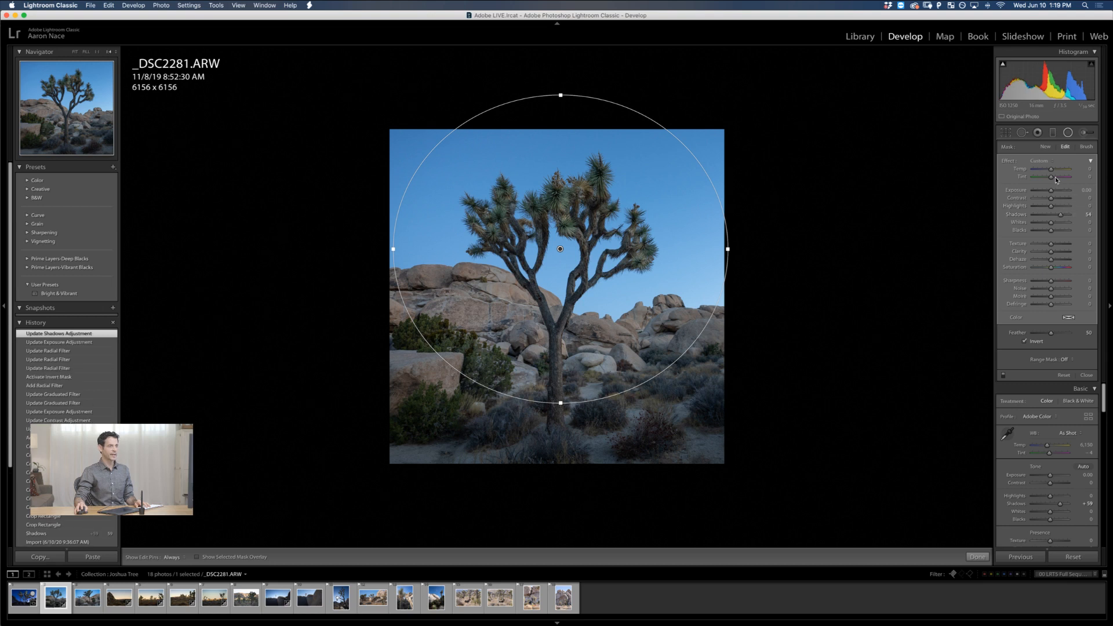
Add a second radial filter centred on the tree, extending past the photo's side and upper edges and down to the trunk's base
left_click(1045, 147)
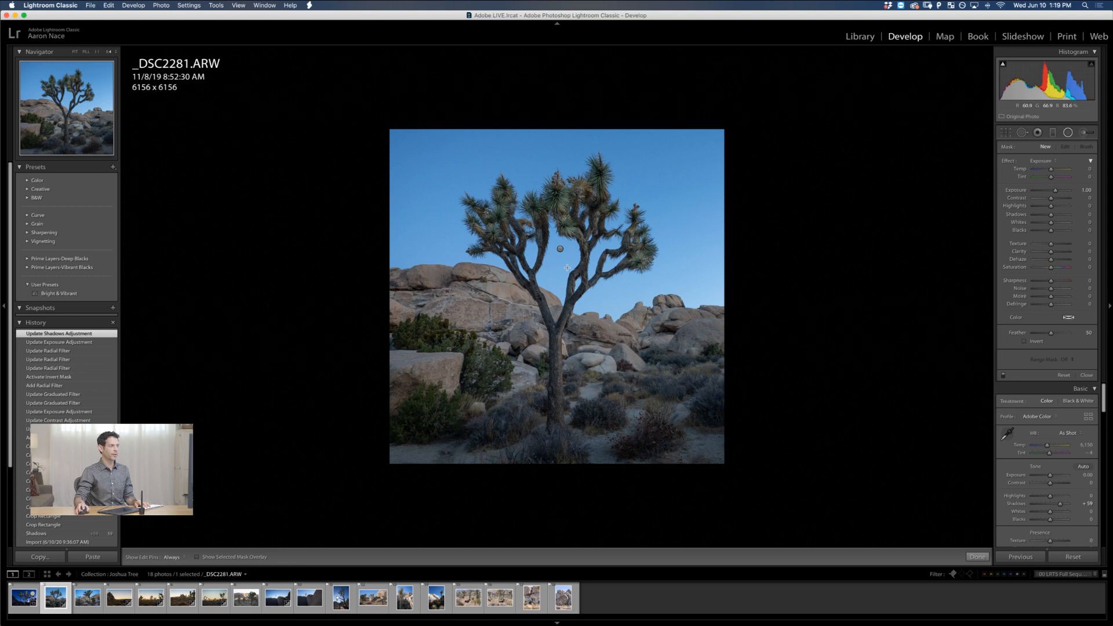
left_click_drag(565, 260, 761, 452)
left_click_drag(563, 270, 563, 280)
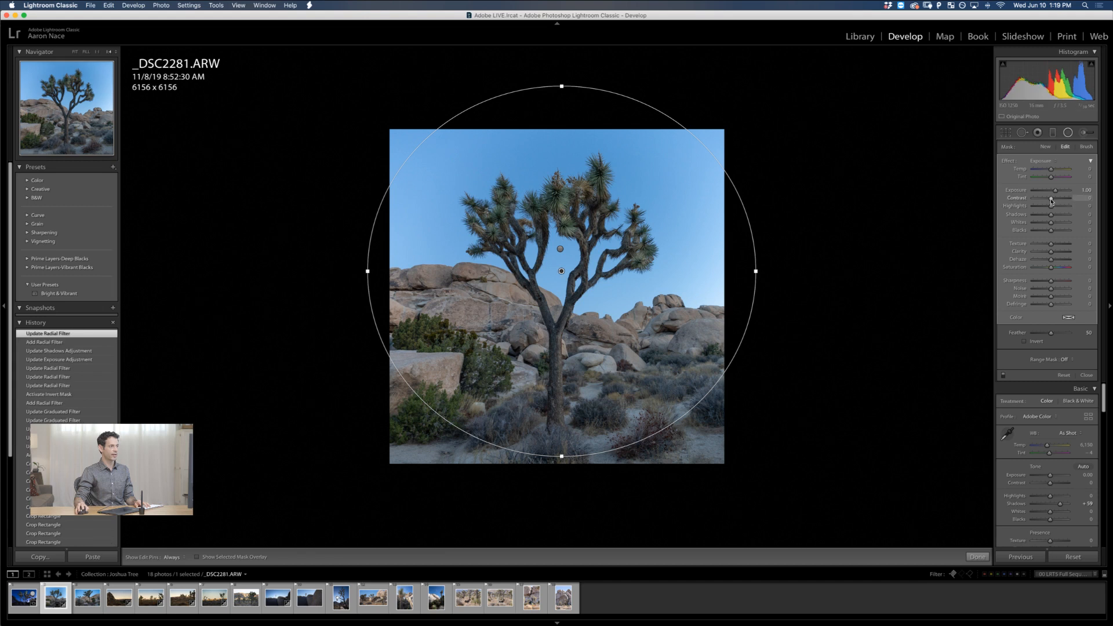
Set the new radial filter's Feather to 100, invert its mask, and set its Exposure to 0.25
left_click_drag(1051, 334, 1079, 334)
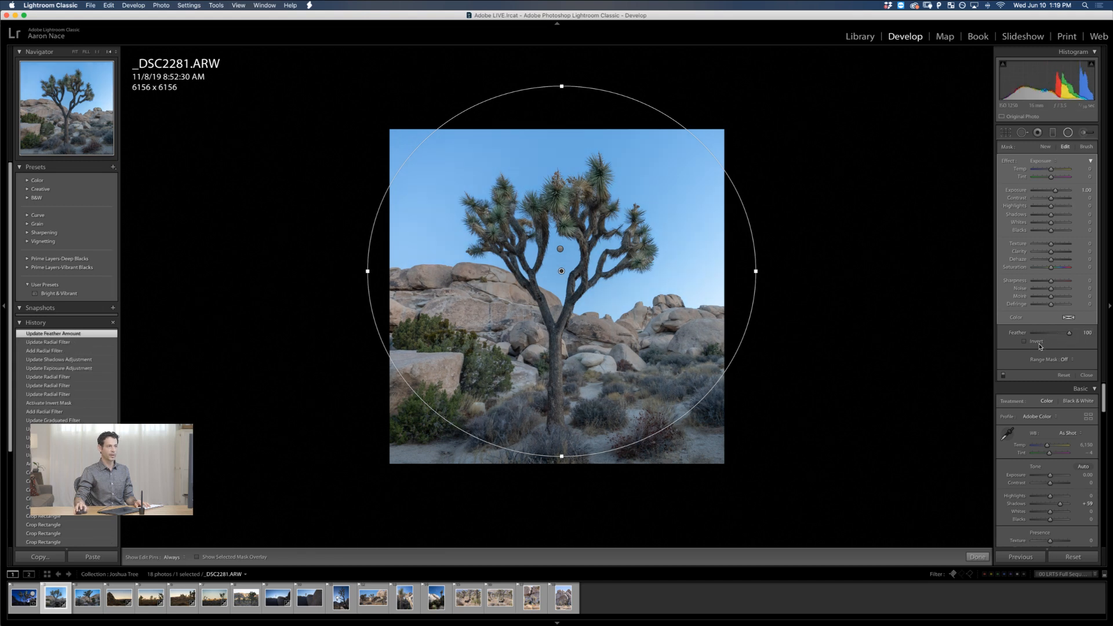
left_click(1025, 342)
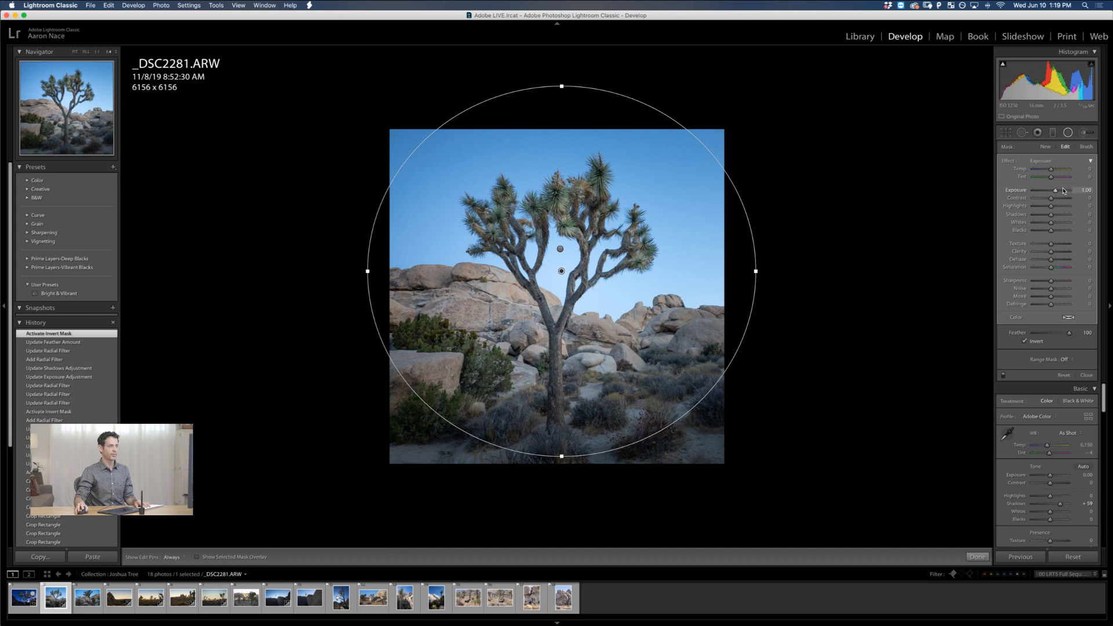
left_click_drag(1056, 191, 1054, 192)
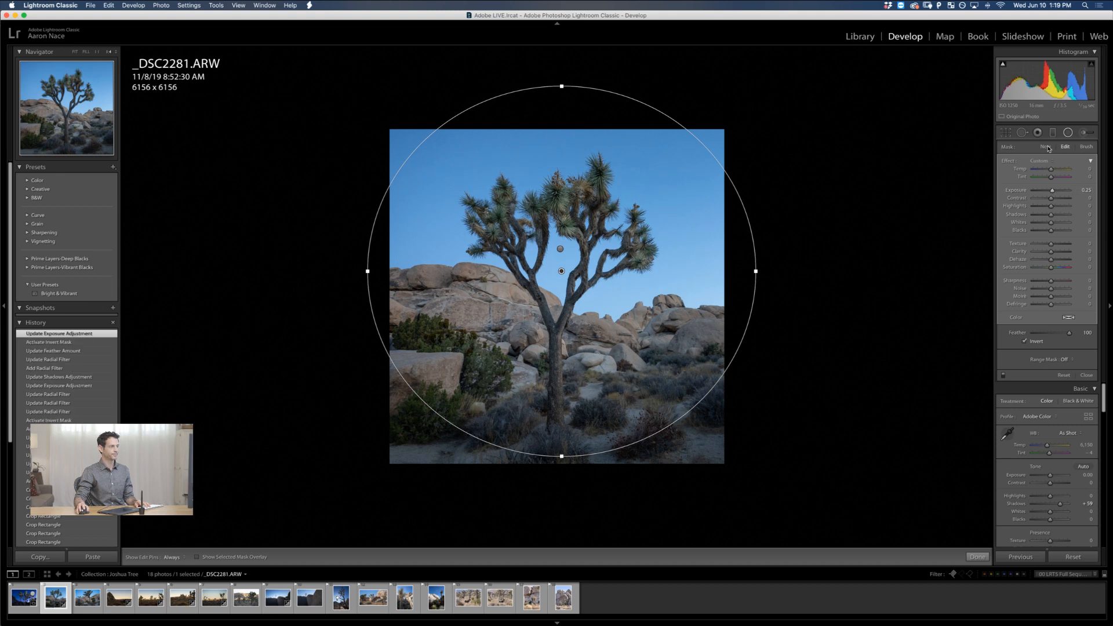
Finish editing the radial filters and compare the photo before and after the edits side by side
left_click(1070, 133)
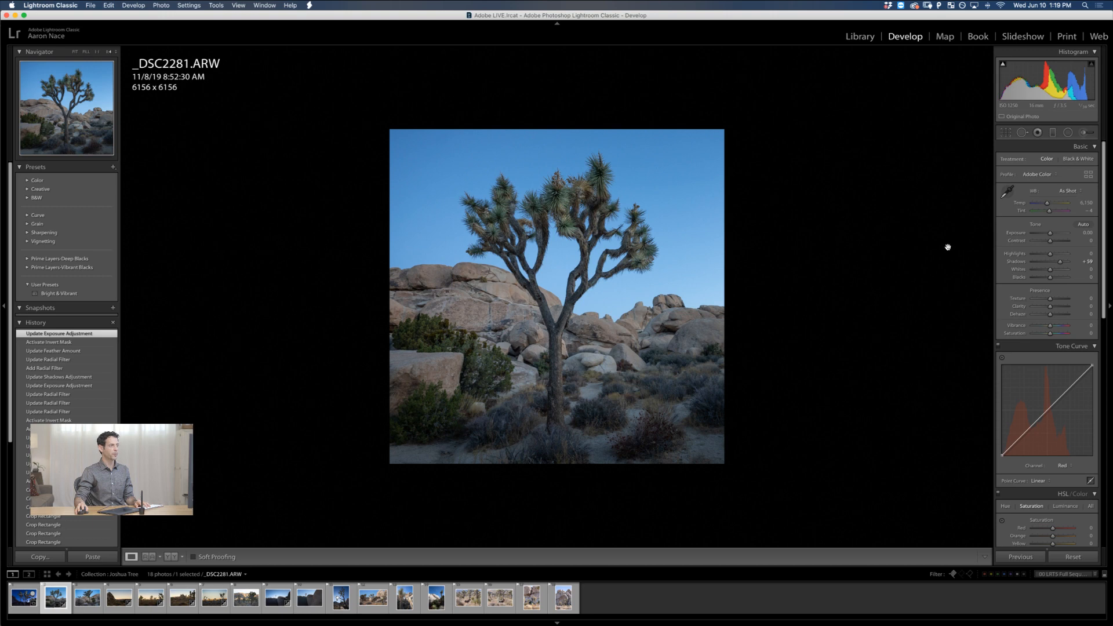
left_click(171, 557)
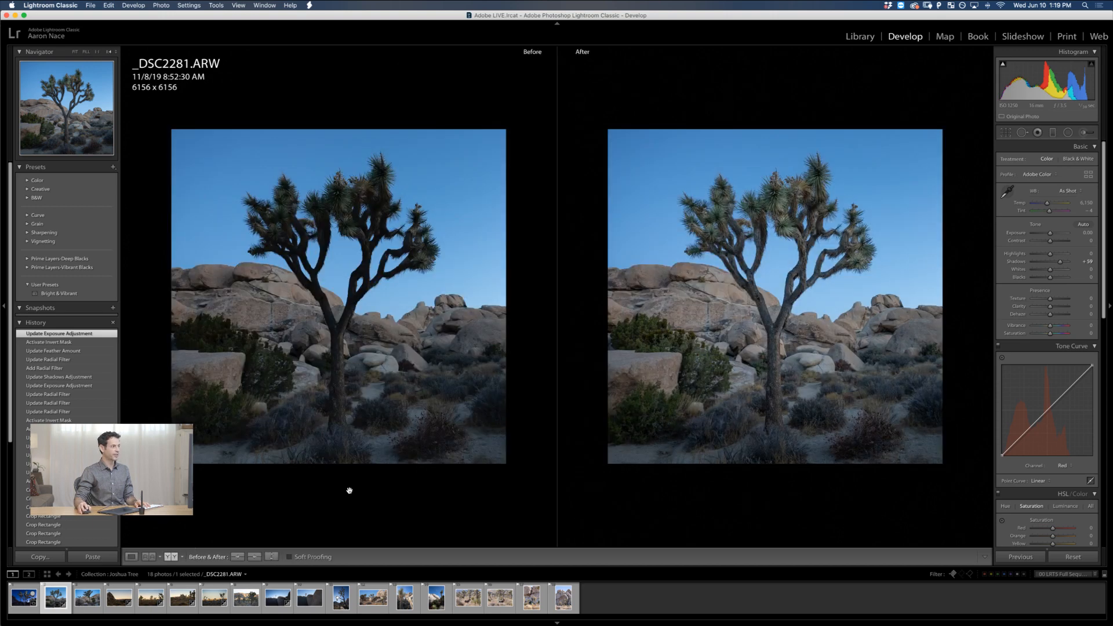